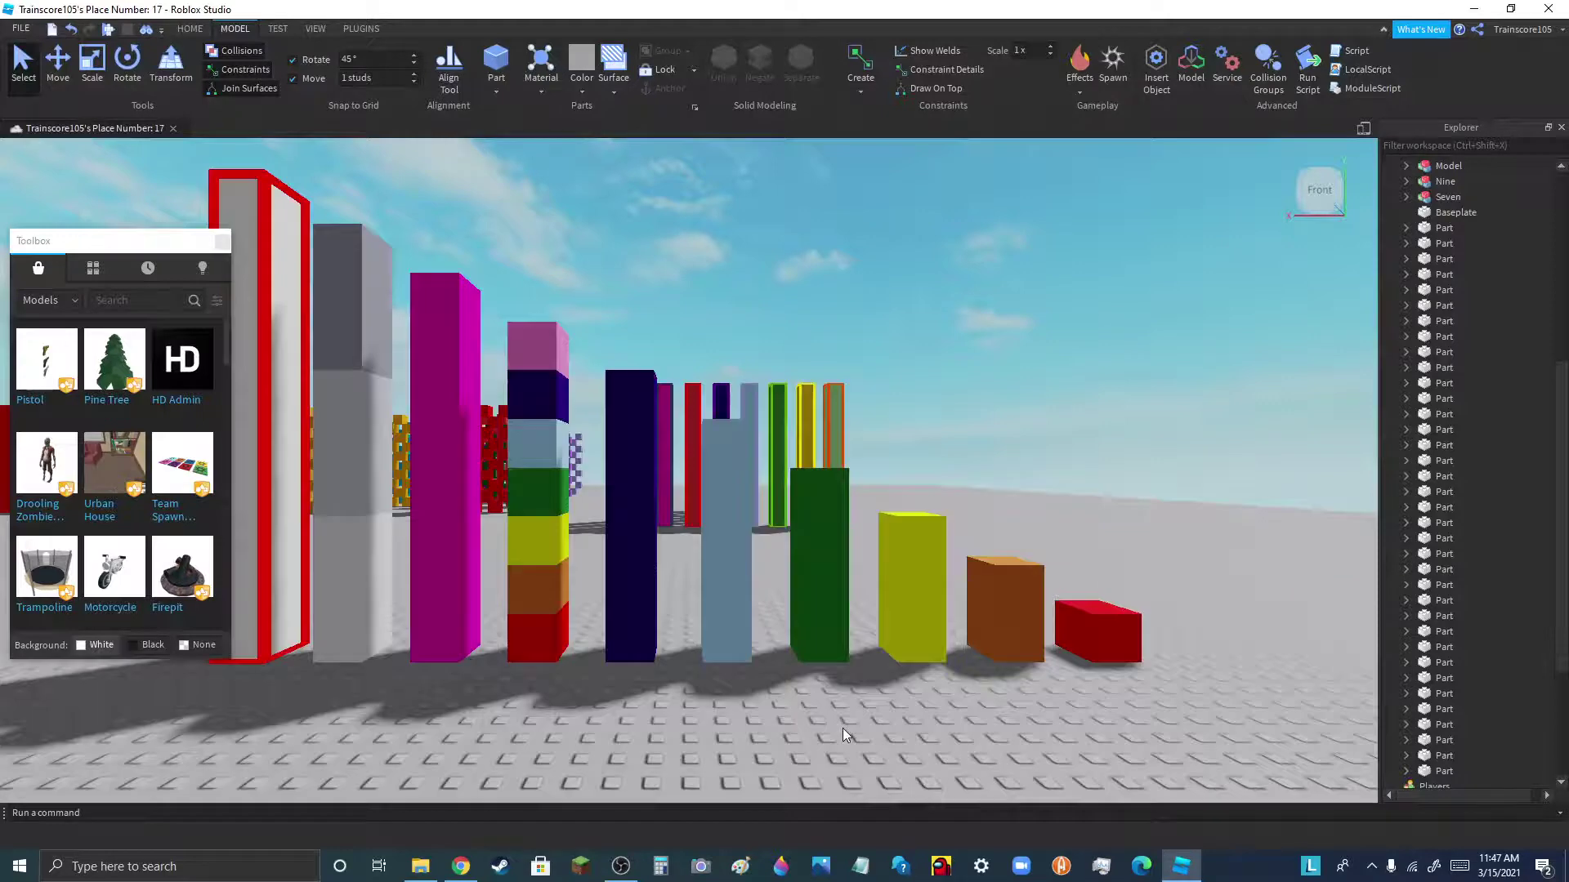
# - Duplicate the orange cube, place the copy on open ground in front of the cube row, and duplicate it again on top
pyautogui.scroll(-2, 842, 728)
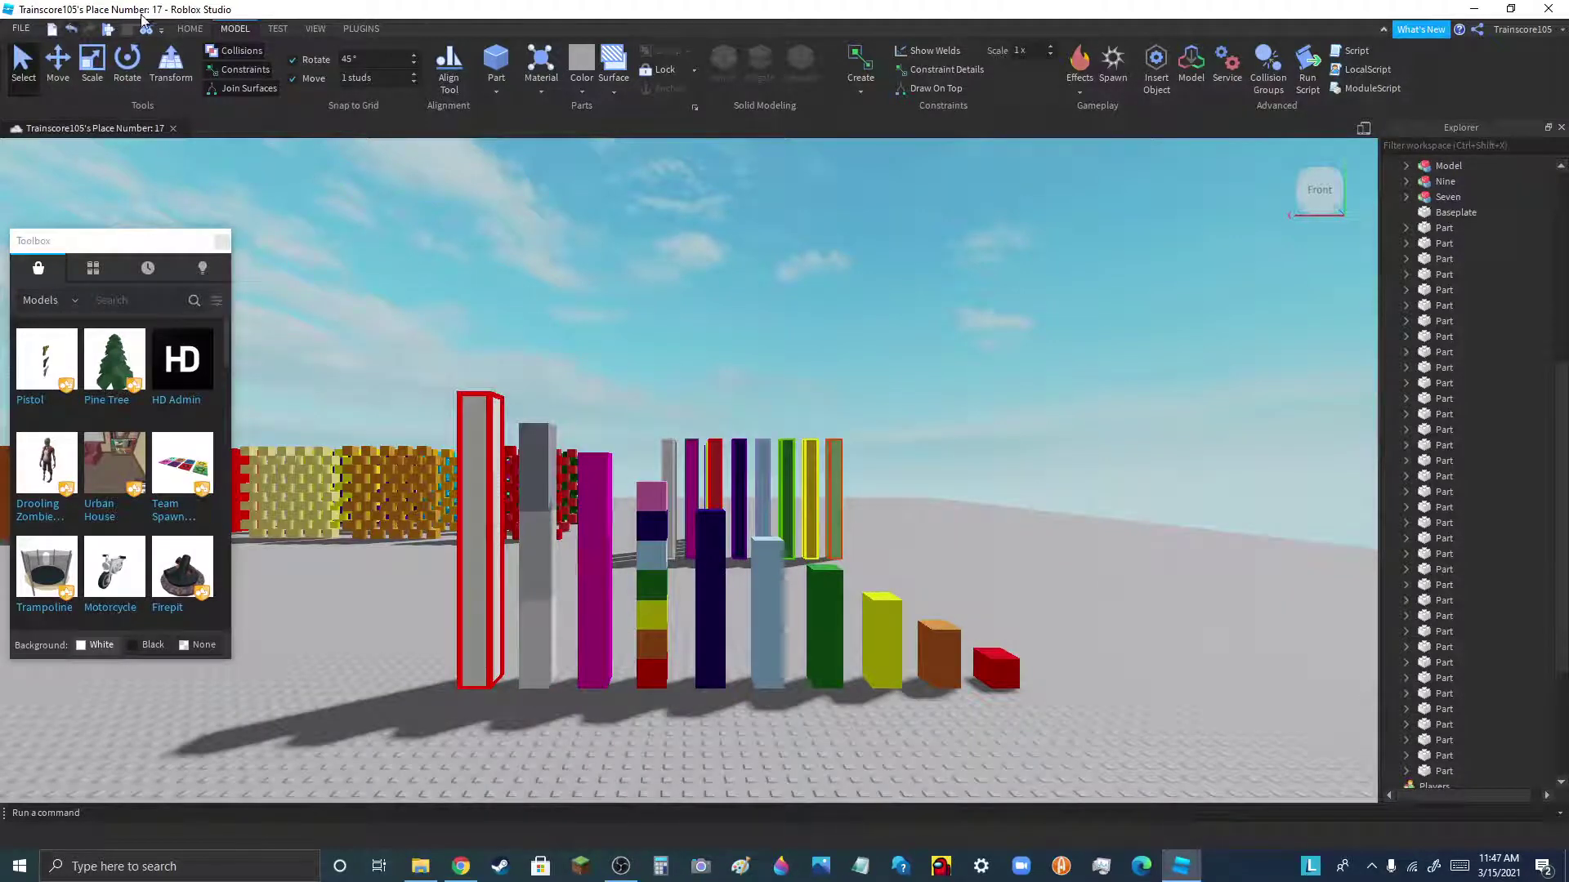
pyautogui.scroll(-5, 595, 520)
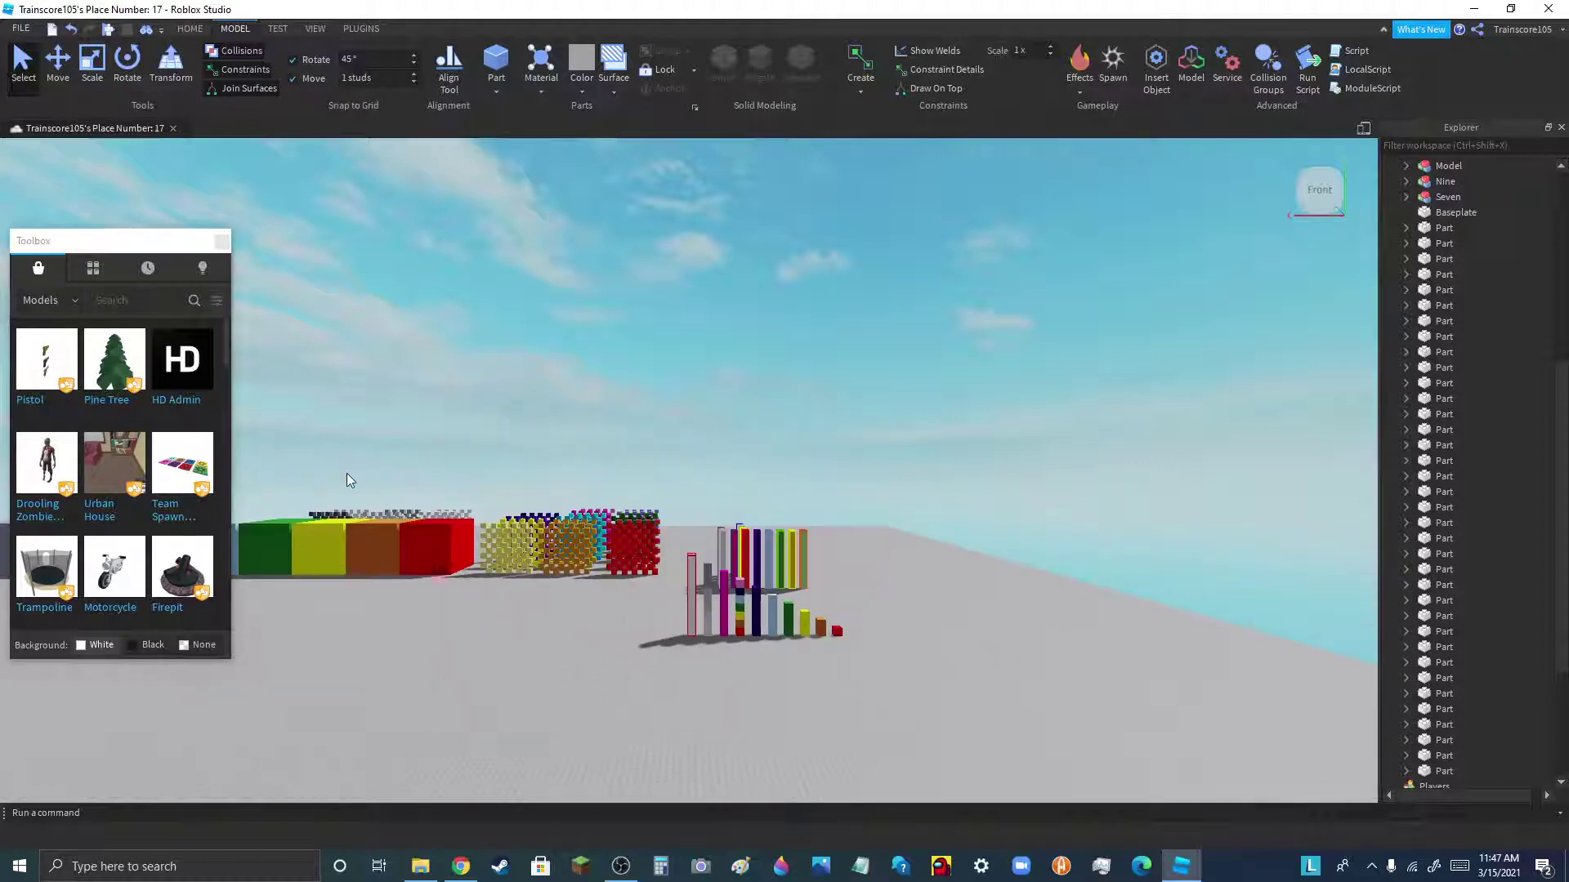
pyautogui.scroll(2, 854, 574)
pyautogui.scroll(4, 899, 654)
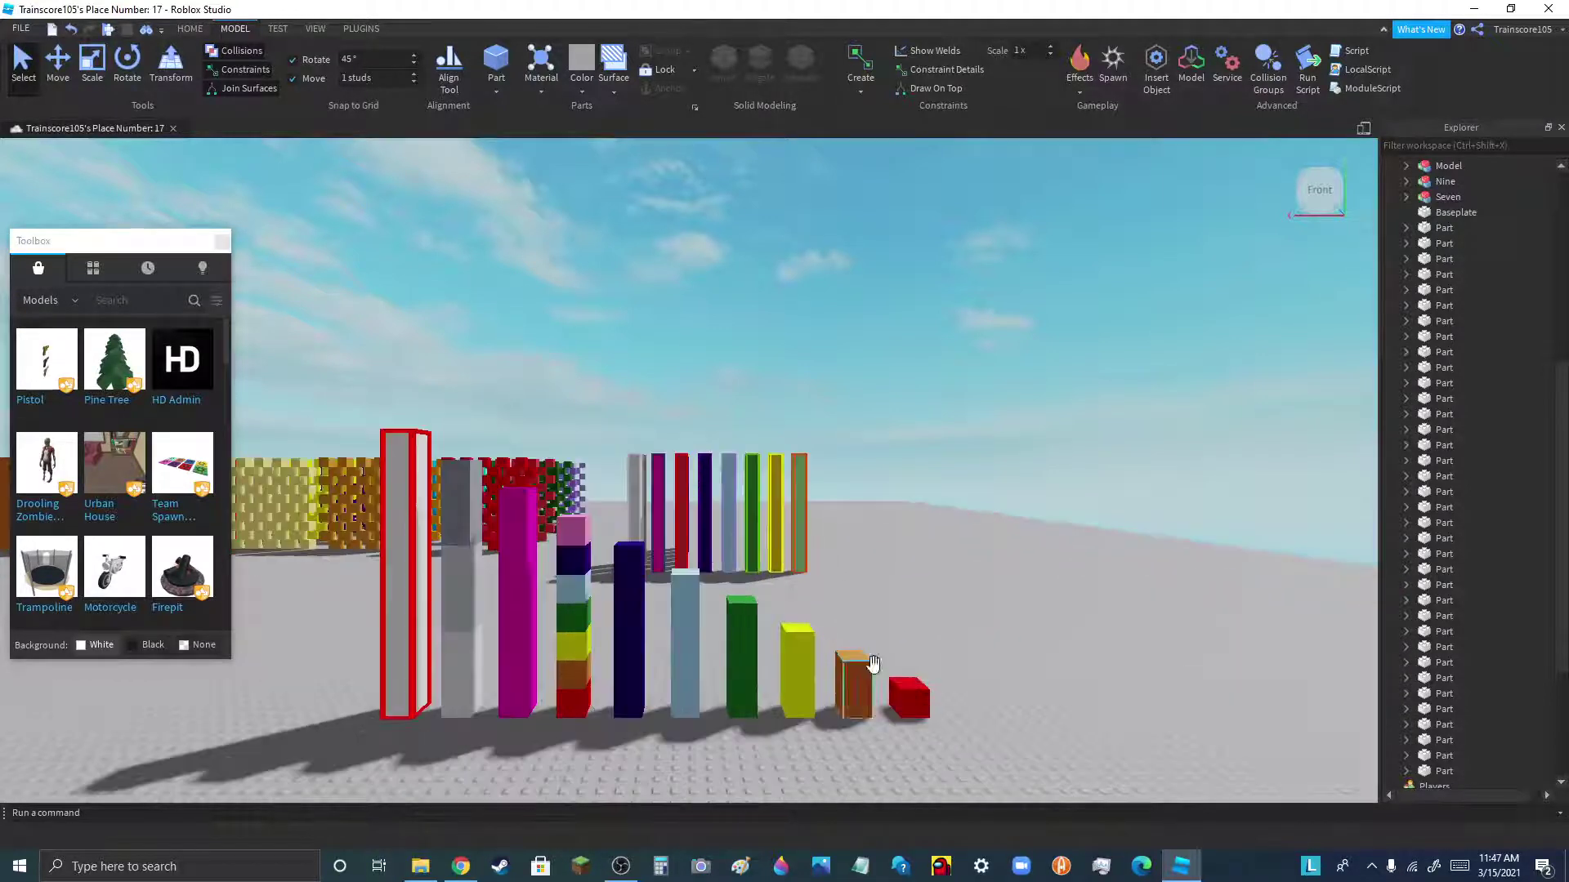
pyautogui.scroll(-4, 960, 605)
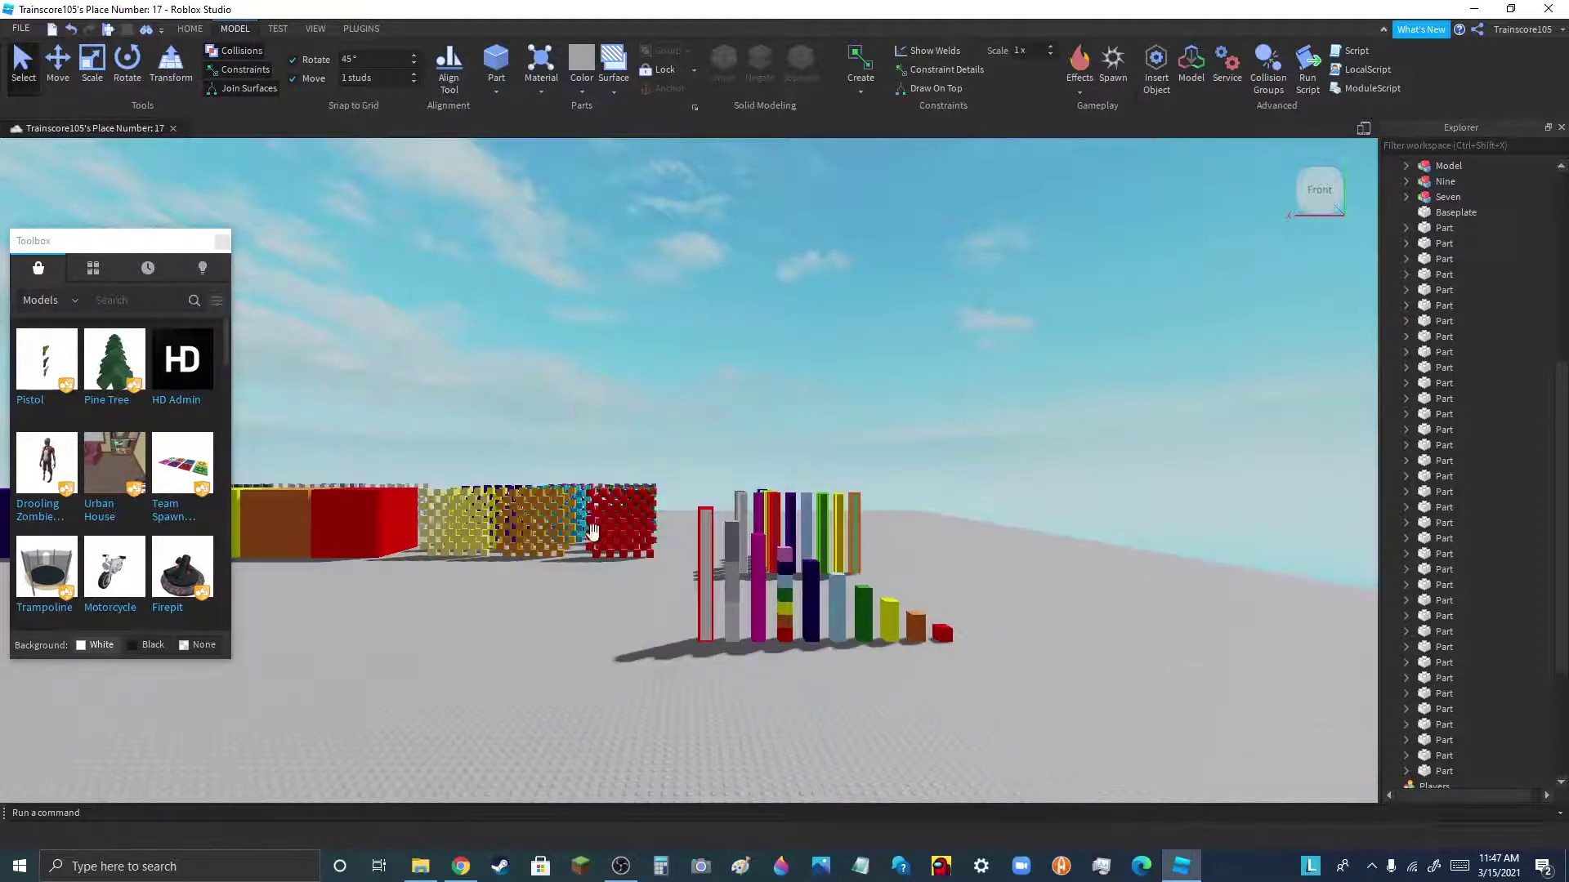
pyautogui.scroll(-3, 1021, 665)
pyautogui.scroll(2, 519, 579)
pyautogui.click(519, 578)
pyautogui.hotkey('ctrl', 'd')
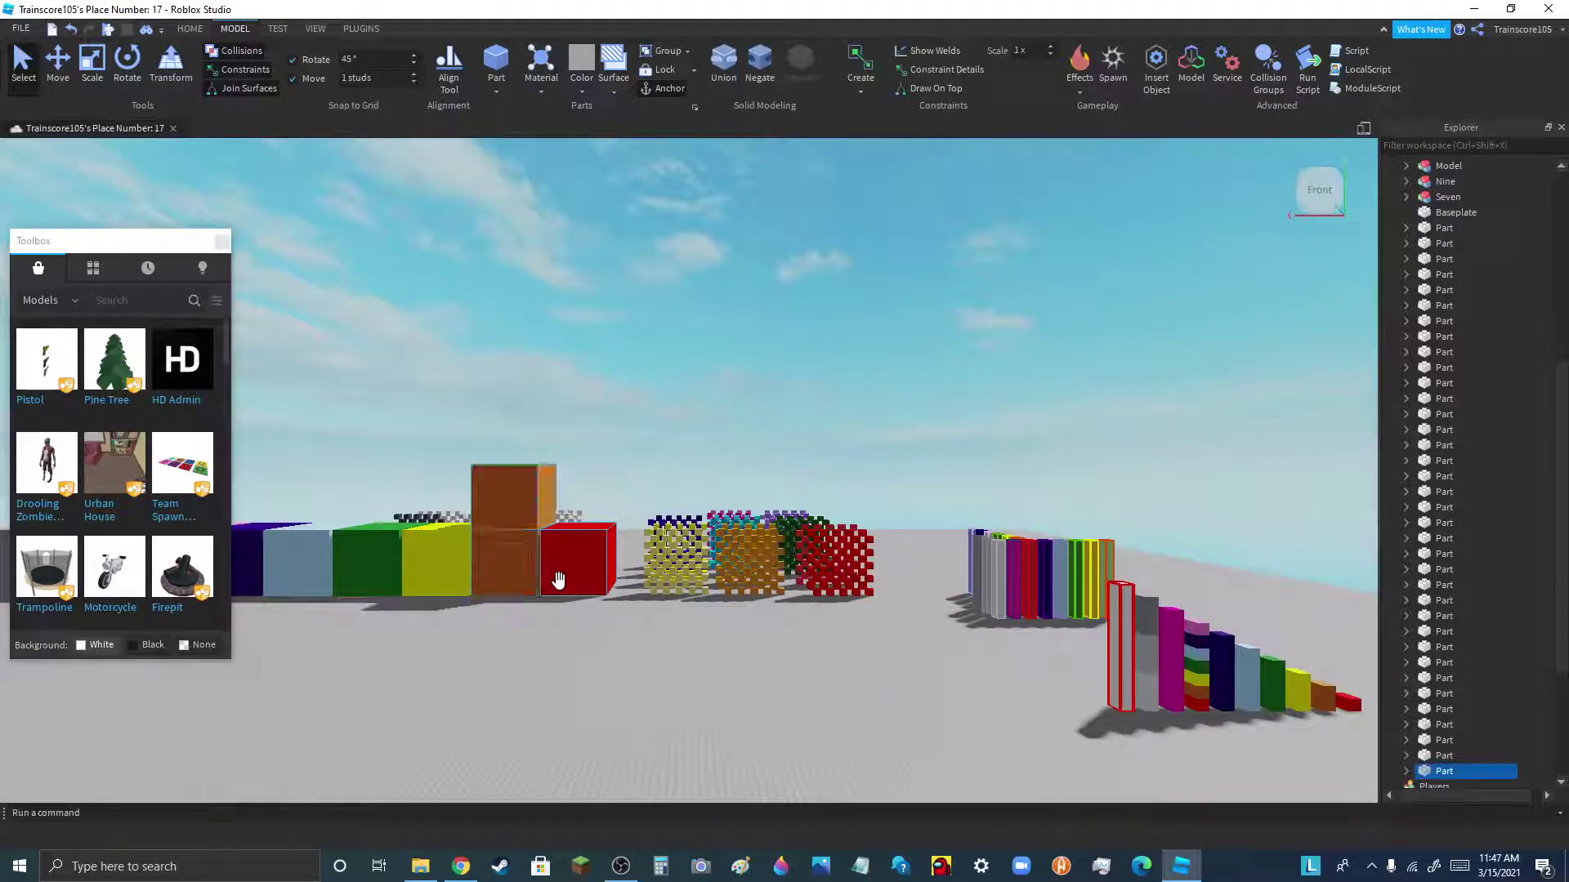
pyautogui.moveTo(556, 559); pyautogui.dragTo(605, 791)
pyautogui.scroll(-3, 602, 746)
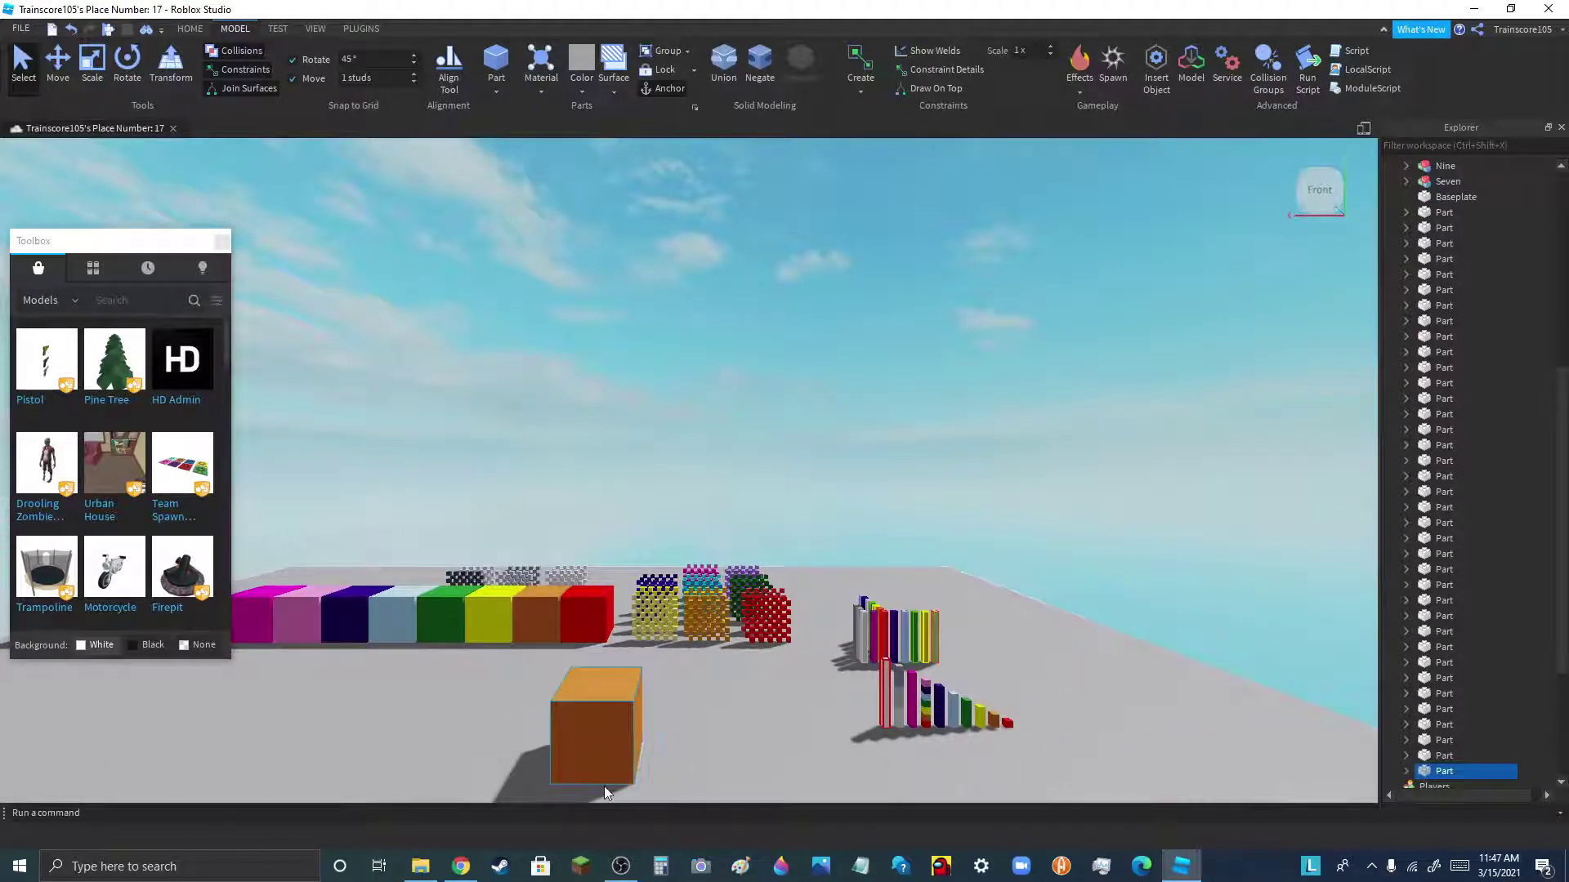
pyautogui.hotkey('ctrl', 'd')
# - Duplicate the dark blue pillar and move the copy against the front corner of the two-cube orange tower
pyautogui.scroll(5, 952, 646)
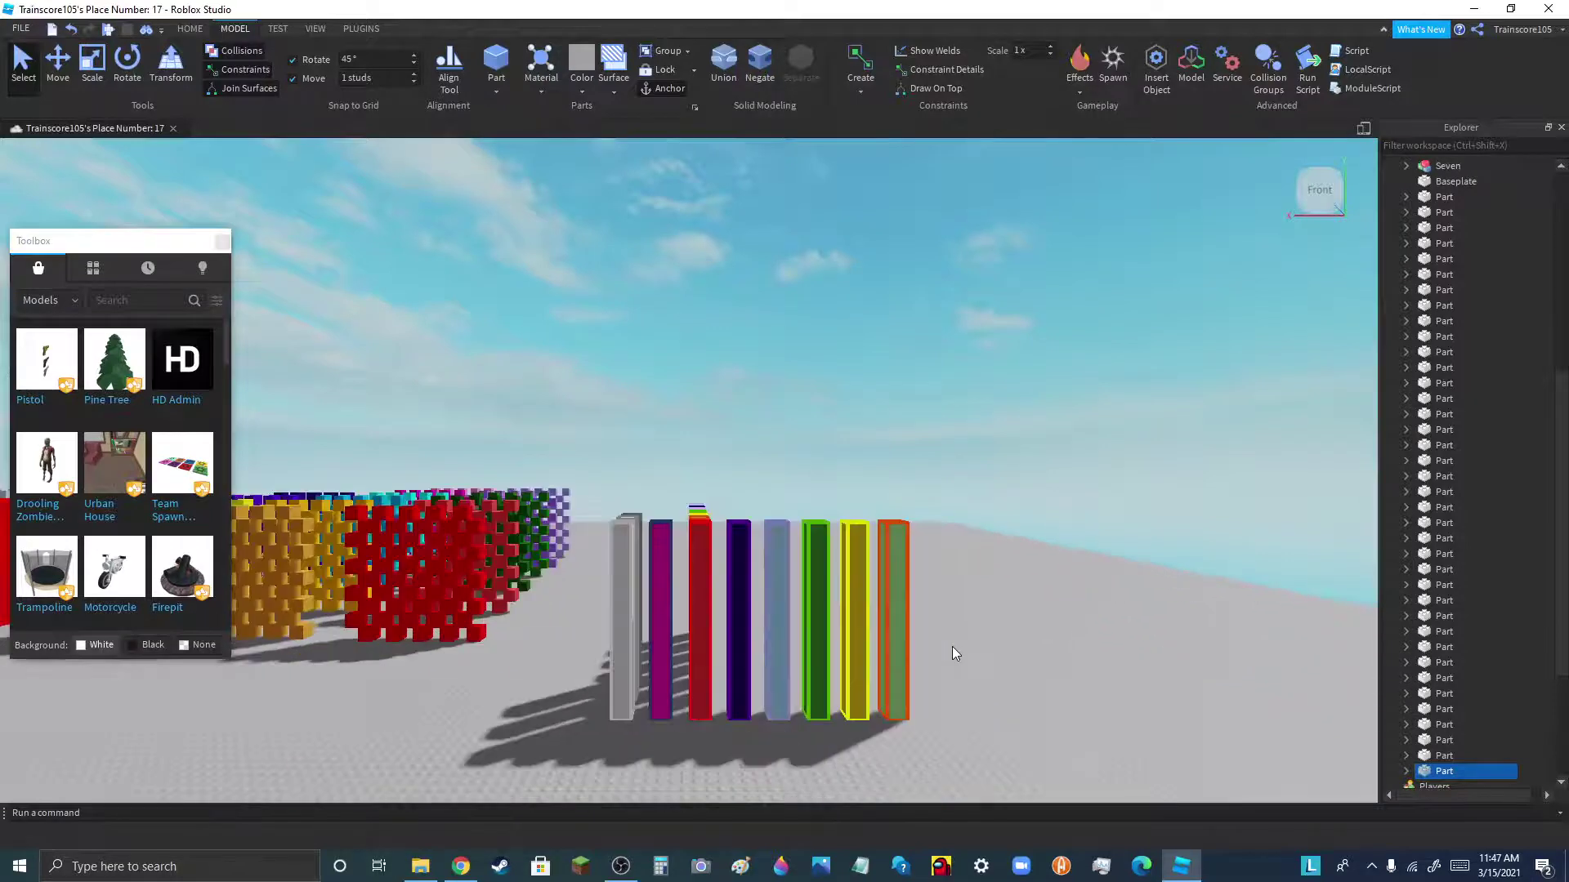
pyautogui.scroll(2, 952, 646)
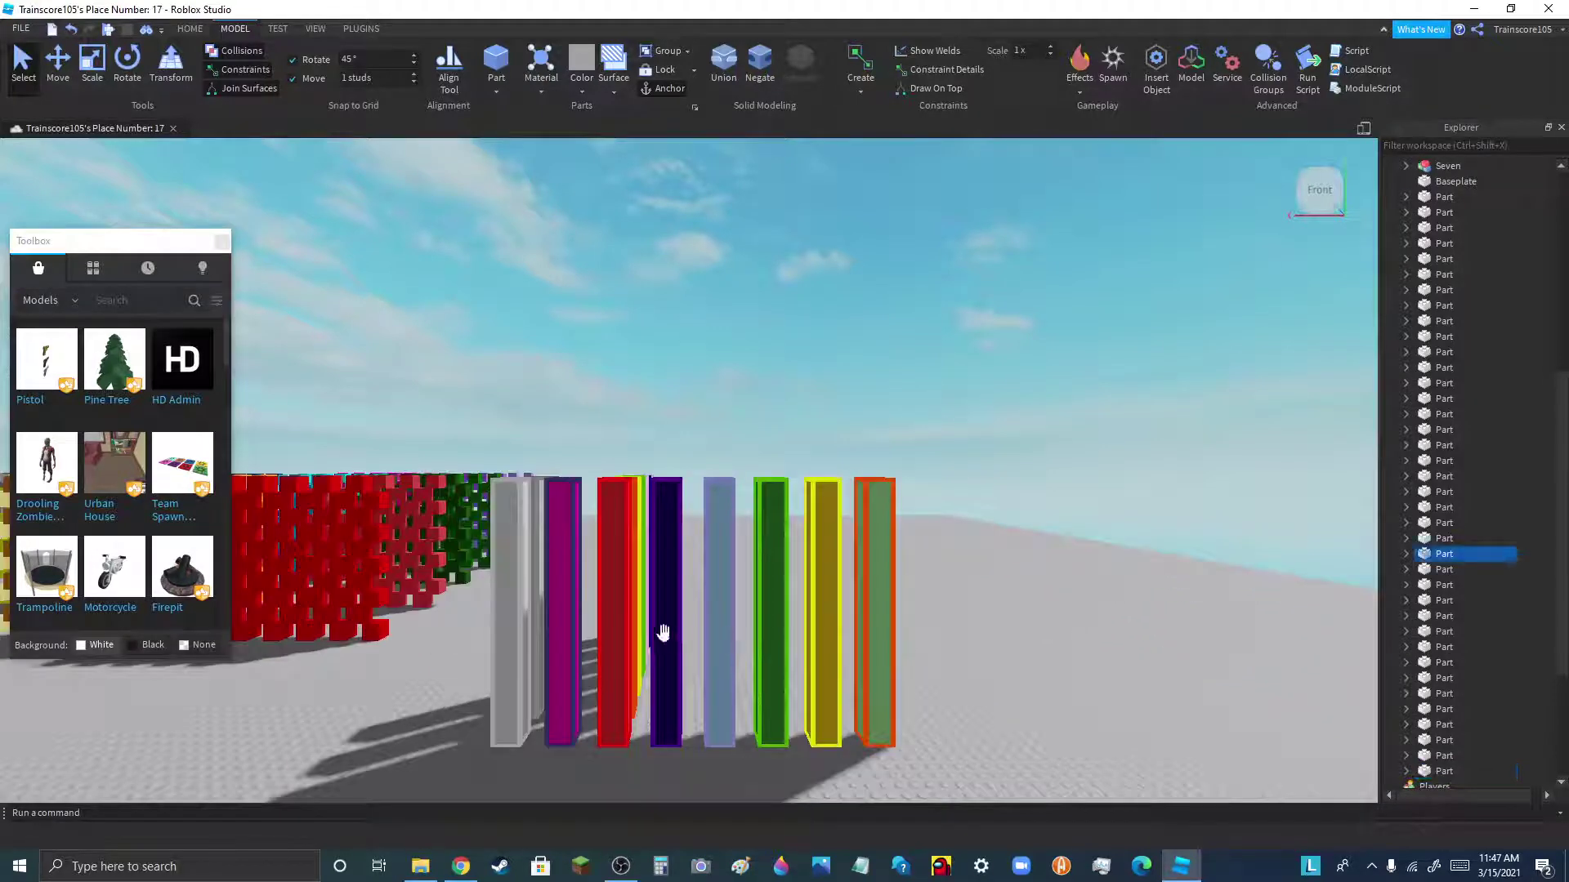
pyautogui.hotkey('ctrl', 'd')
pyautogui.scroll(-10, 819, 526)
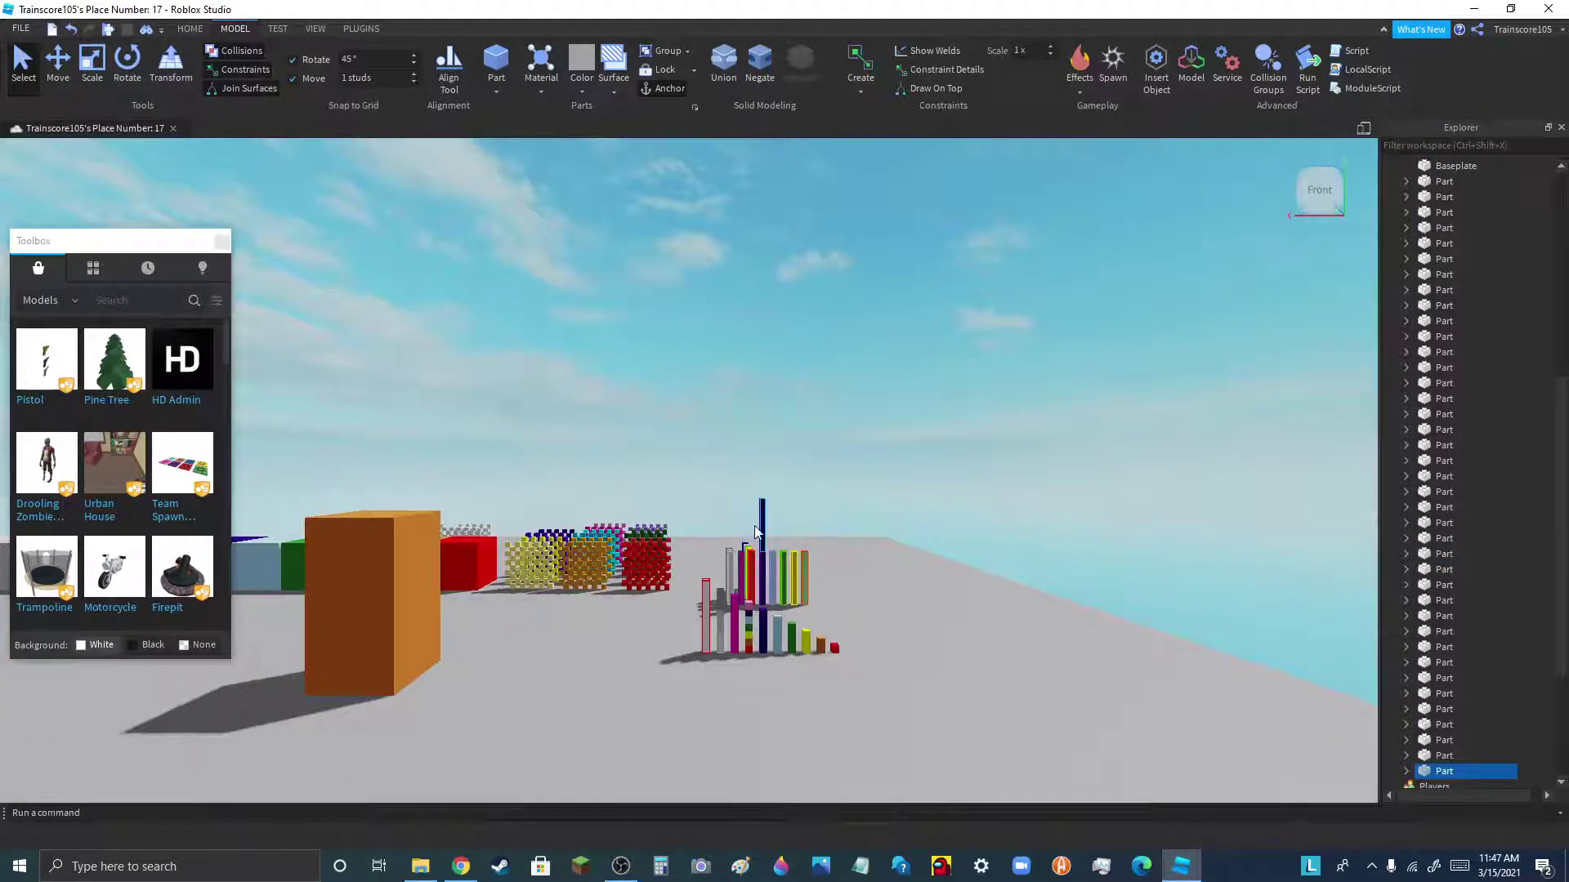
pyautogui.scroll(7, 415, 707)
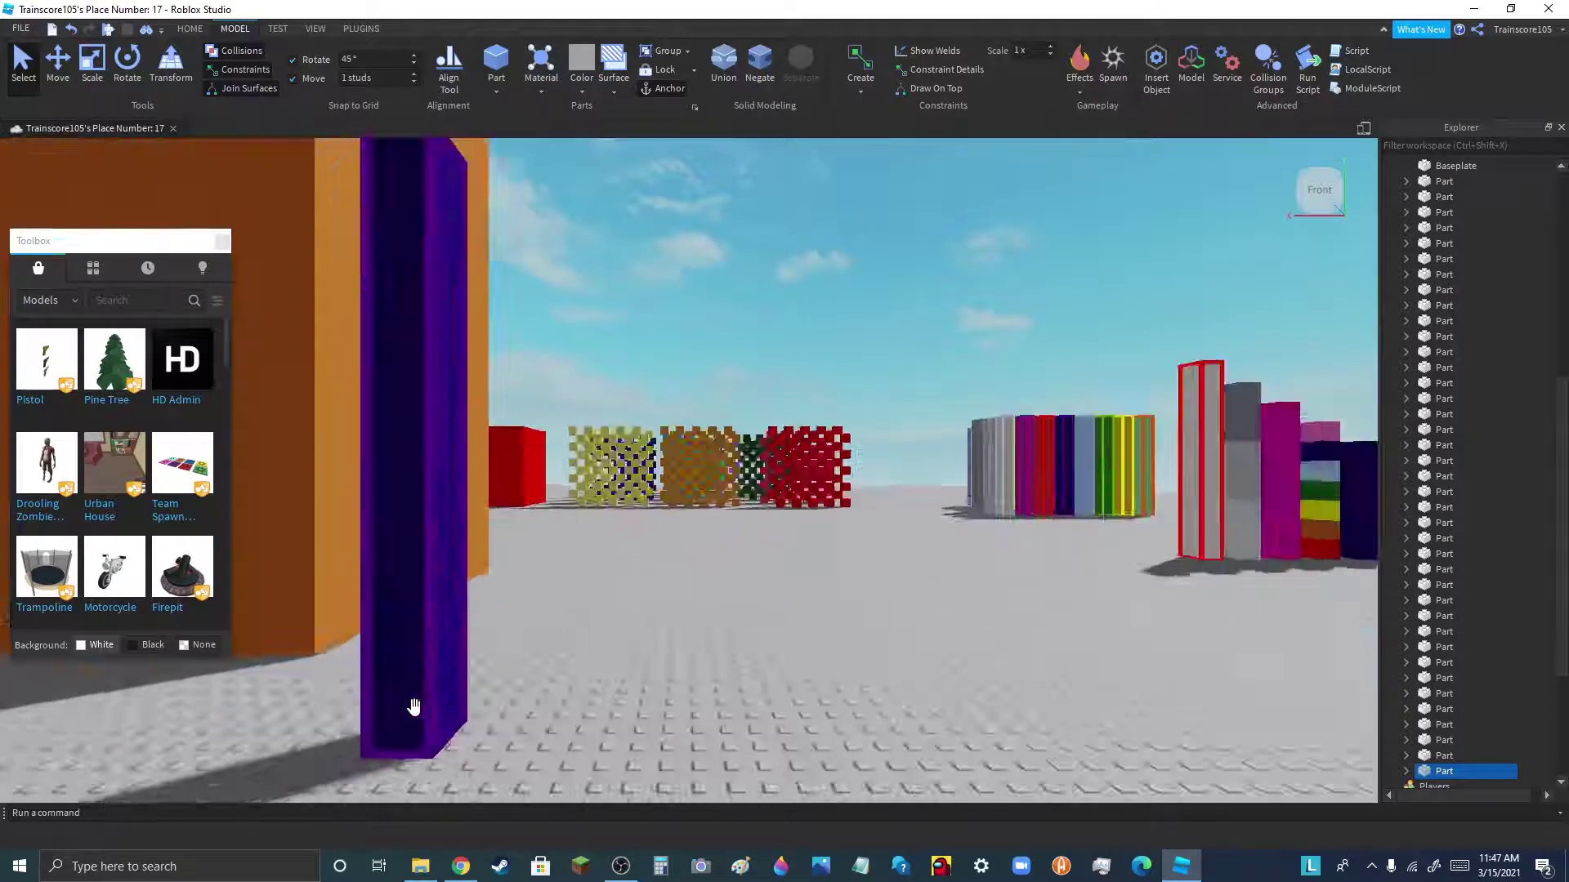
pyautogui.moveTo(413, 709); pyautogui.dragTo(351, 653)
pyautogui.scroll(-3, 589, 676)
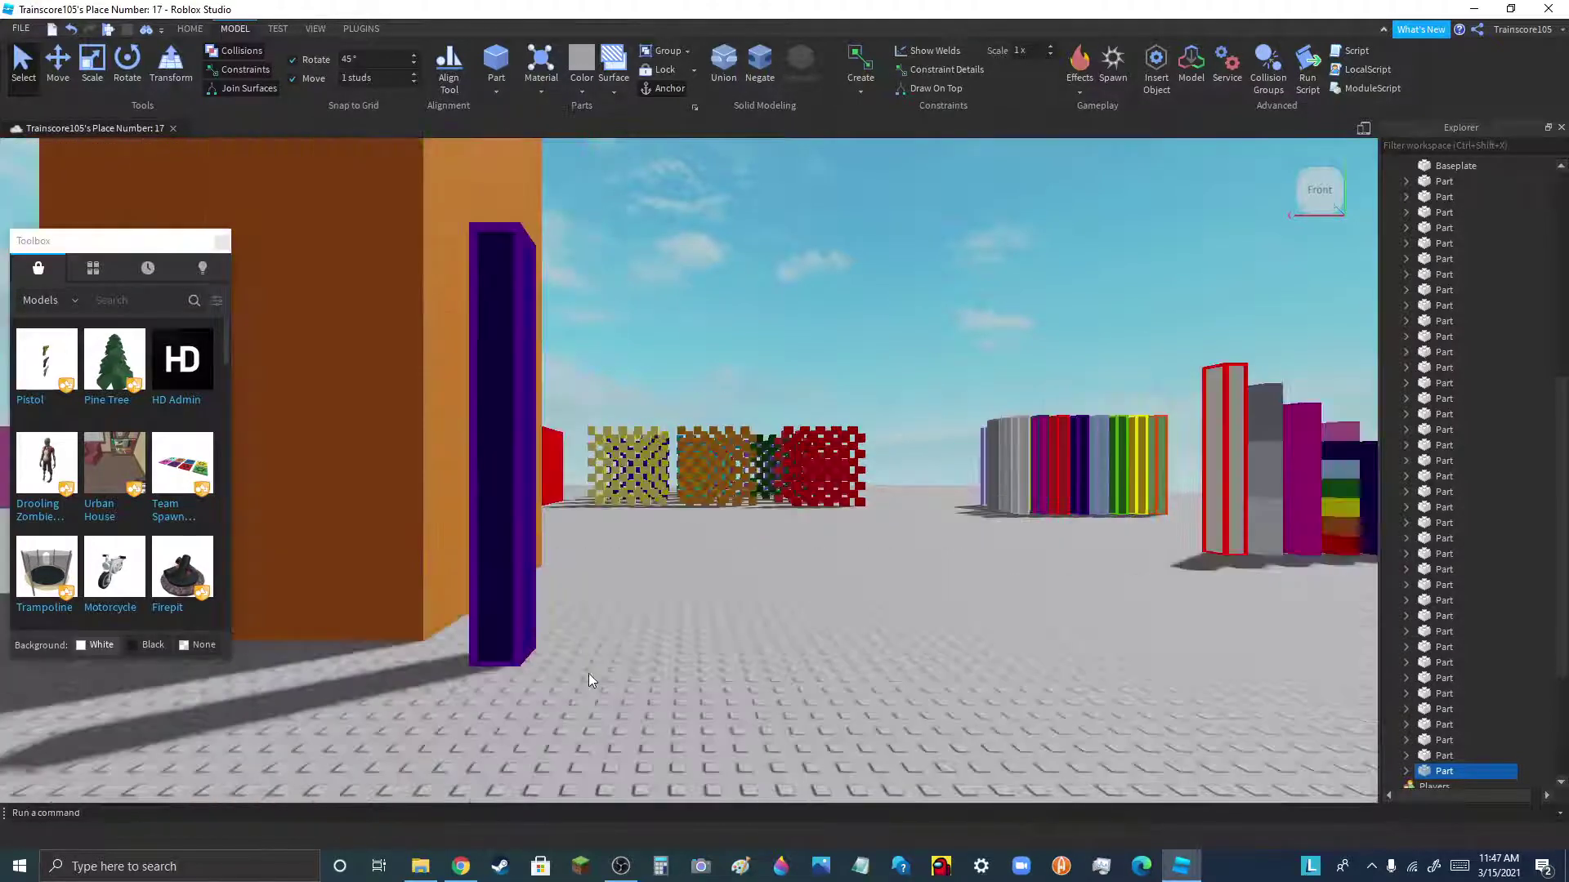
pyautogui.scroll(3, 483, 670)
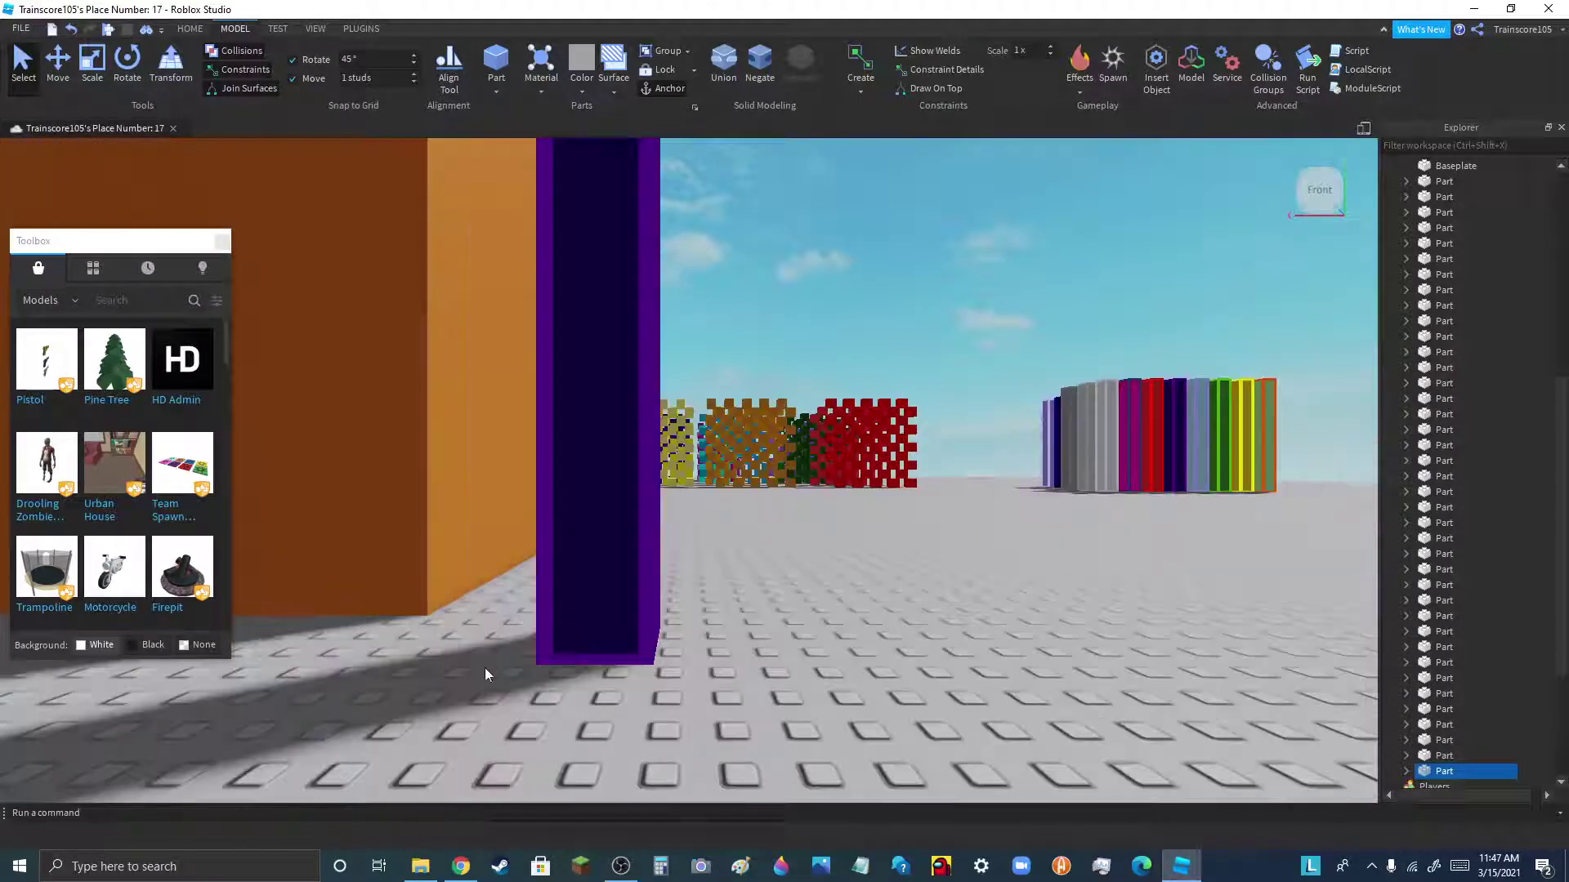
pyautogui.moveTo(585, 657); pyautogui.dragTo(461, 620)
pyautogui.scroll(-3, 576, 654)
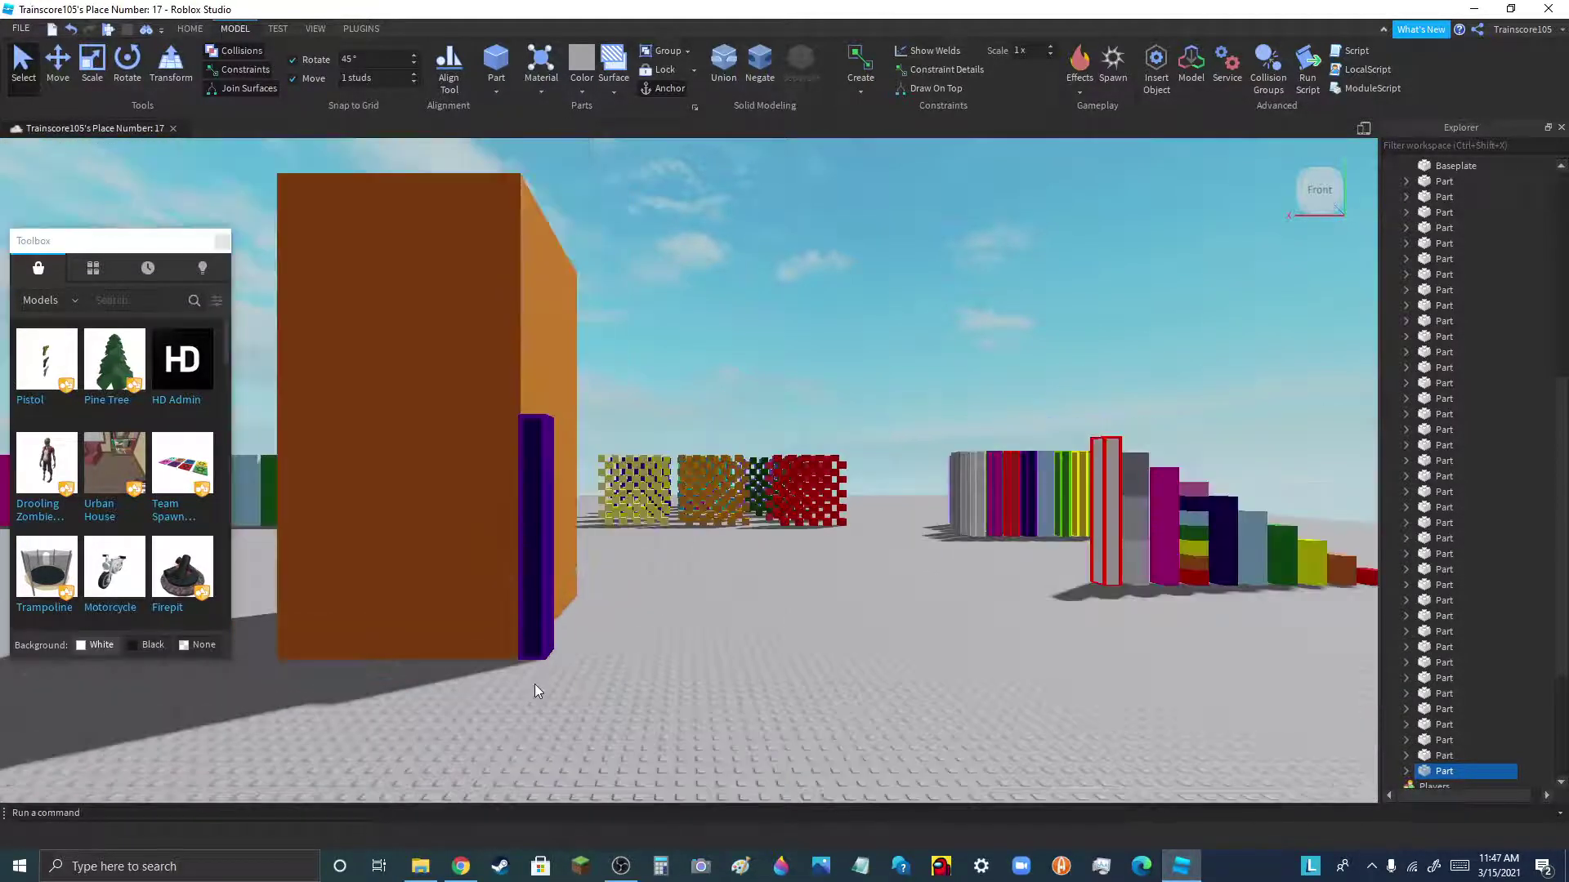
# - Duplicate the dark blue pillar copy on top of itself, then delete both copies beside the orange tower
pyautogui.hotkey('ctrl', 'd')
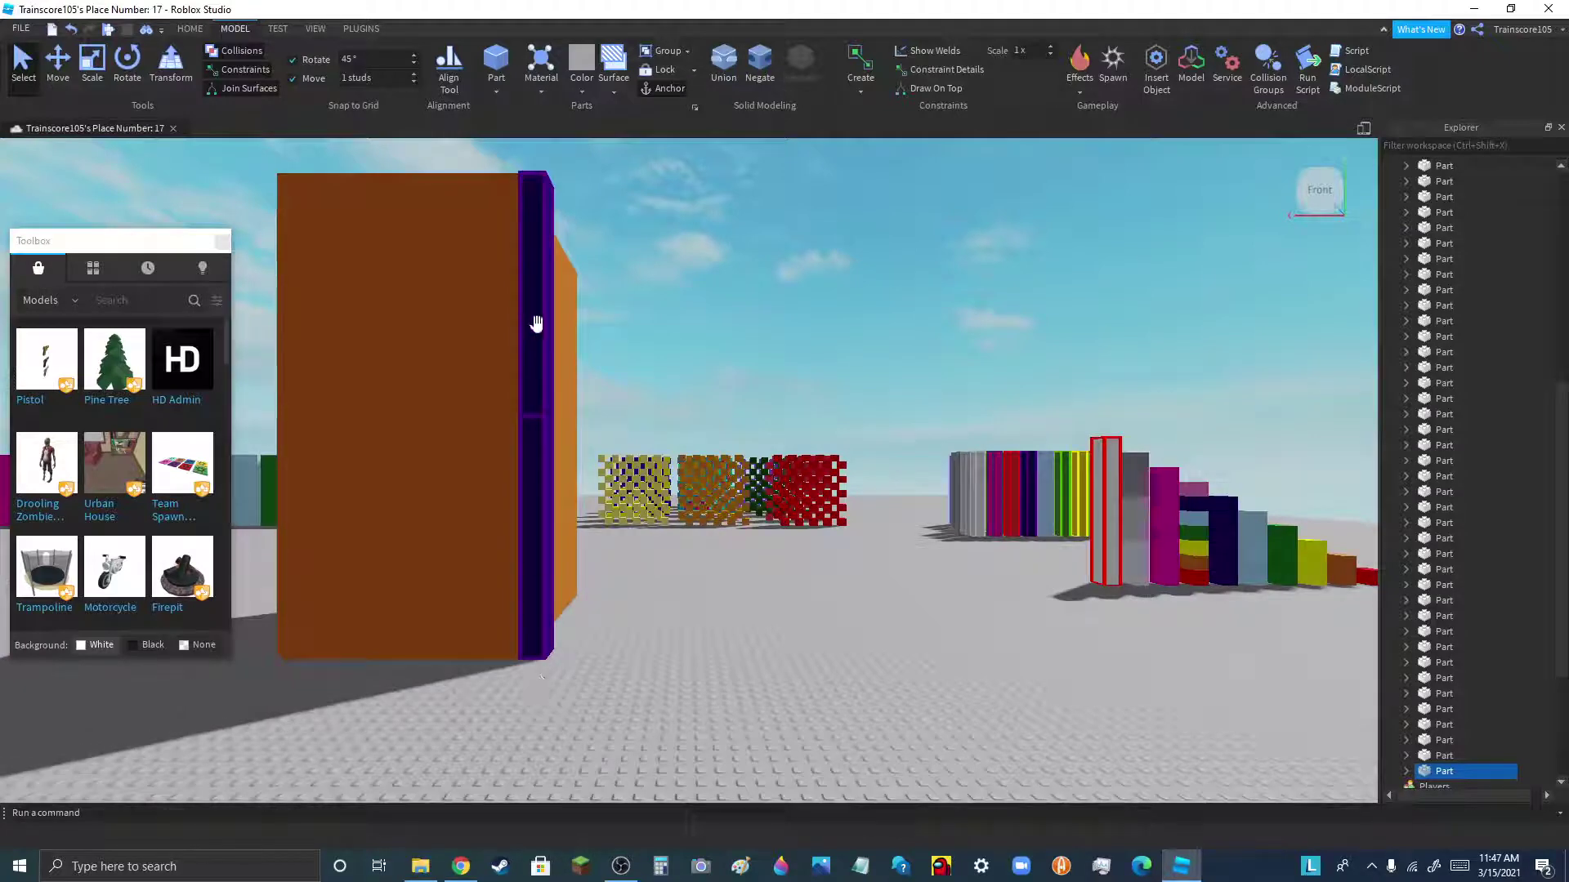
pyautogui.moveTo(536, 324); pyautogui.dragTo(697, 721)
pyautogui.press('Delete')
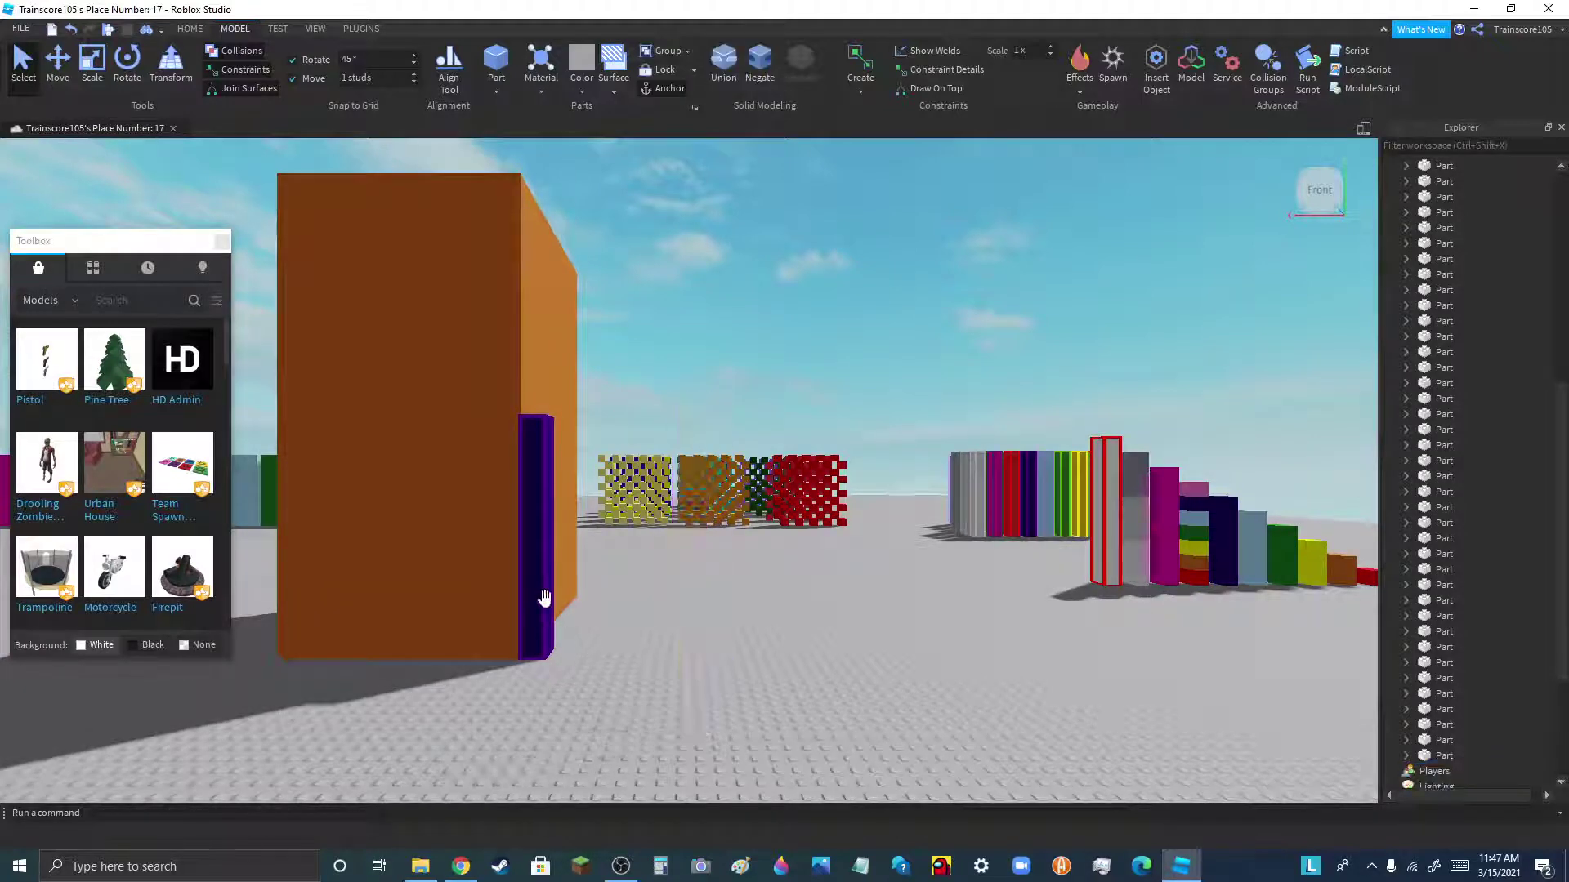
pyautogui.press('Delete')
# - Select the cluster of coloured checkered grid models and duplicate them
pyautogui.scroll(-5, 792, 643)
pyautogui.scroll(6, 816, 507)
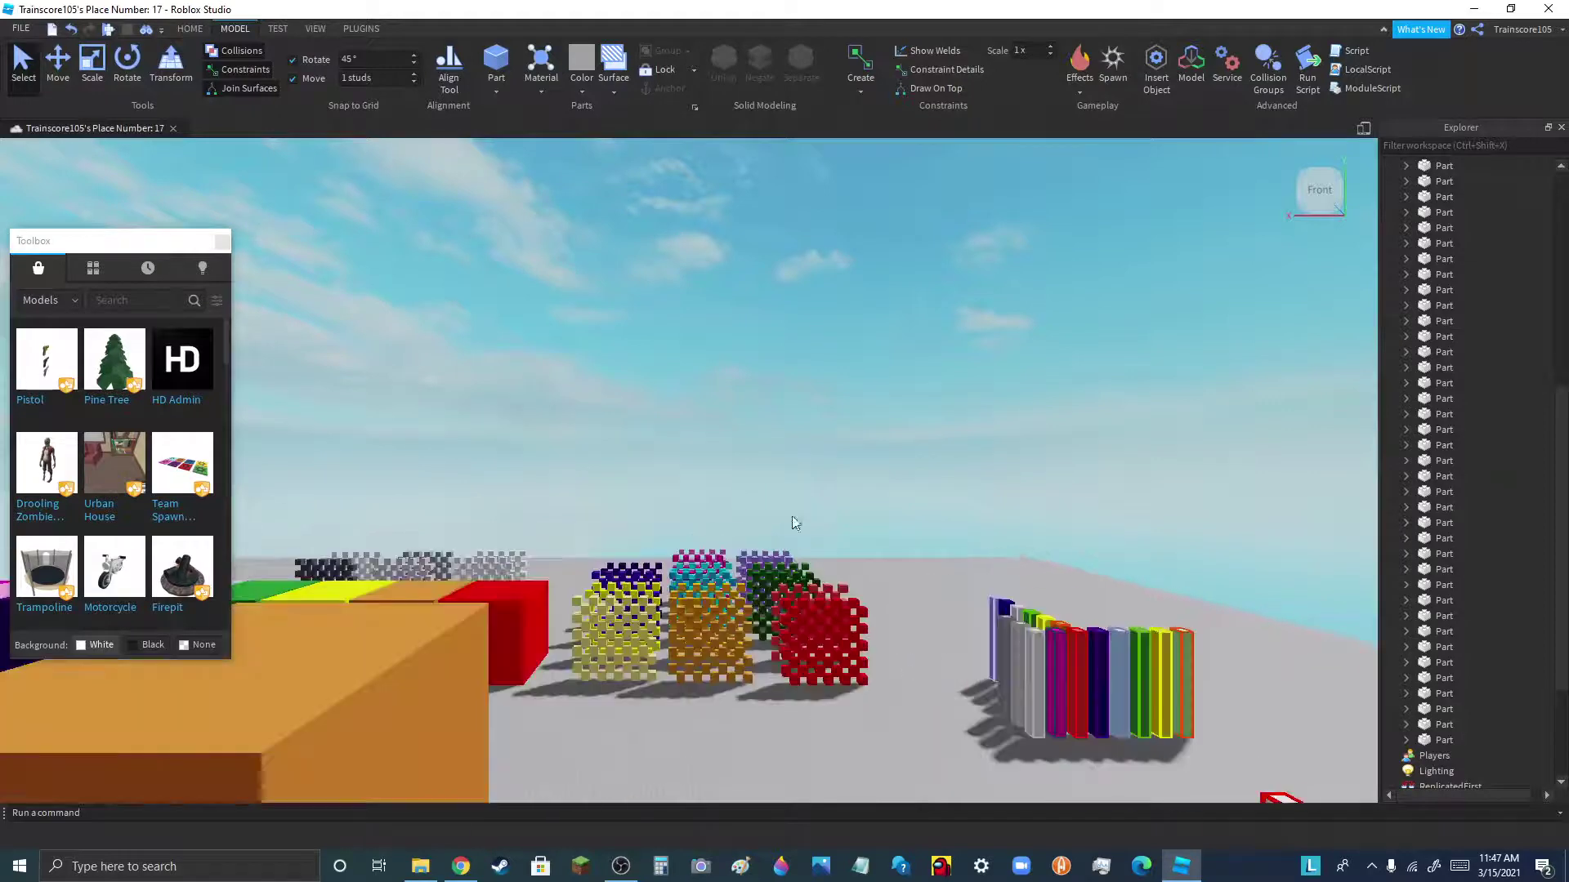
pyautogui.scroll(2, 795, 523)
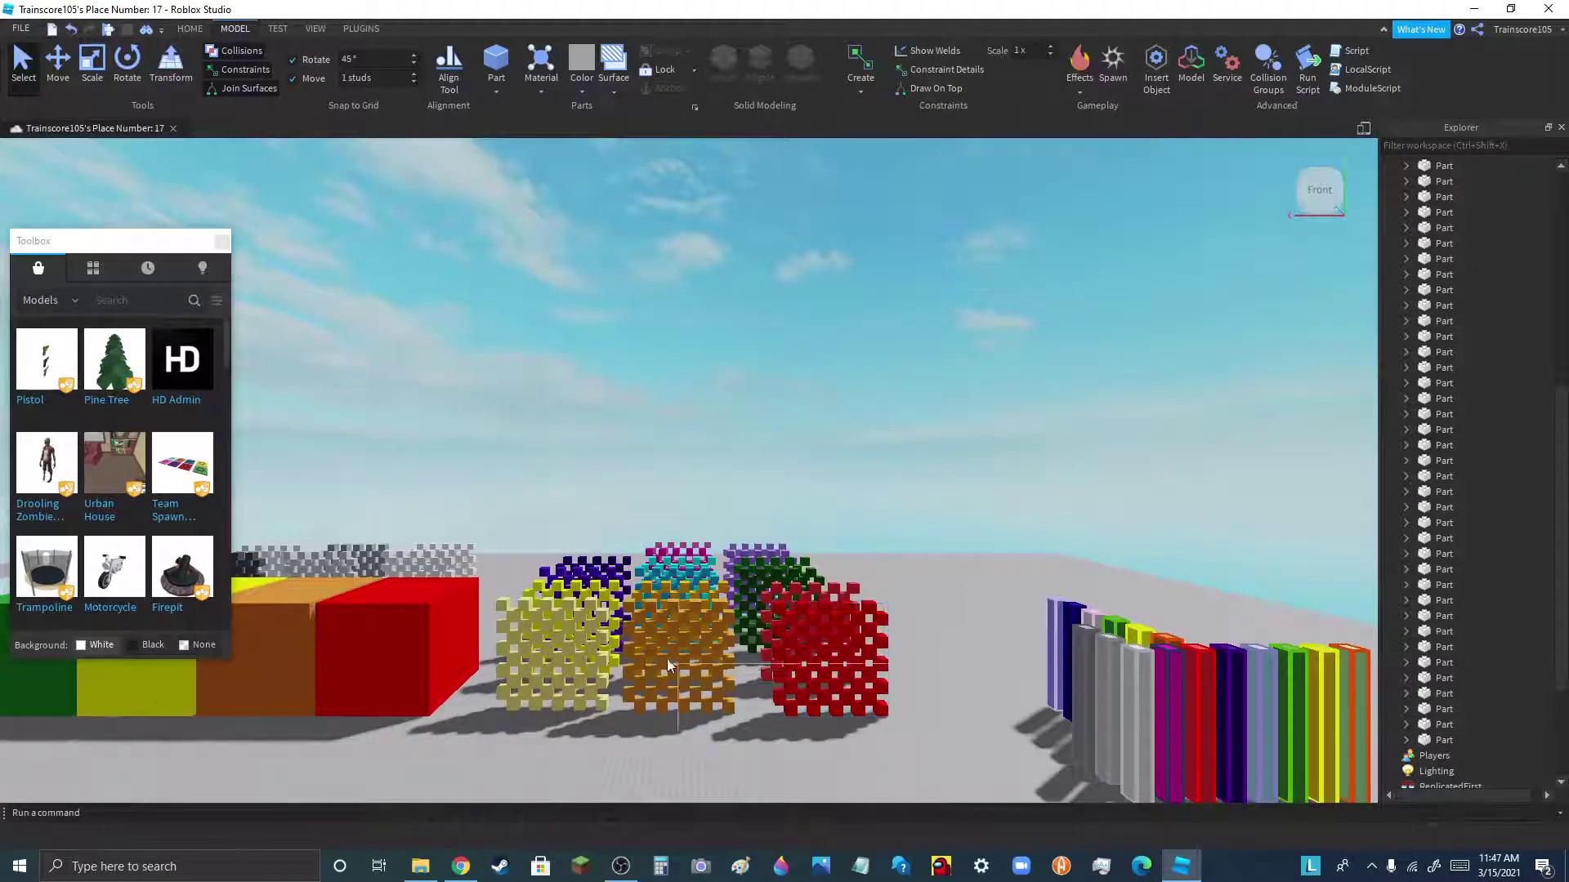
pyautogui.moveTo(667, 660); pyautogui.dragTo(528, 586)
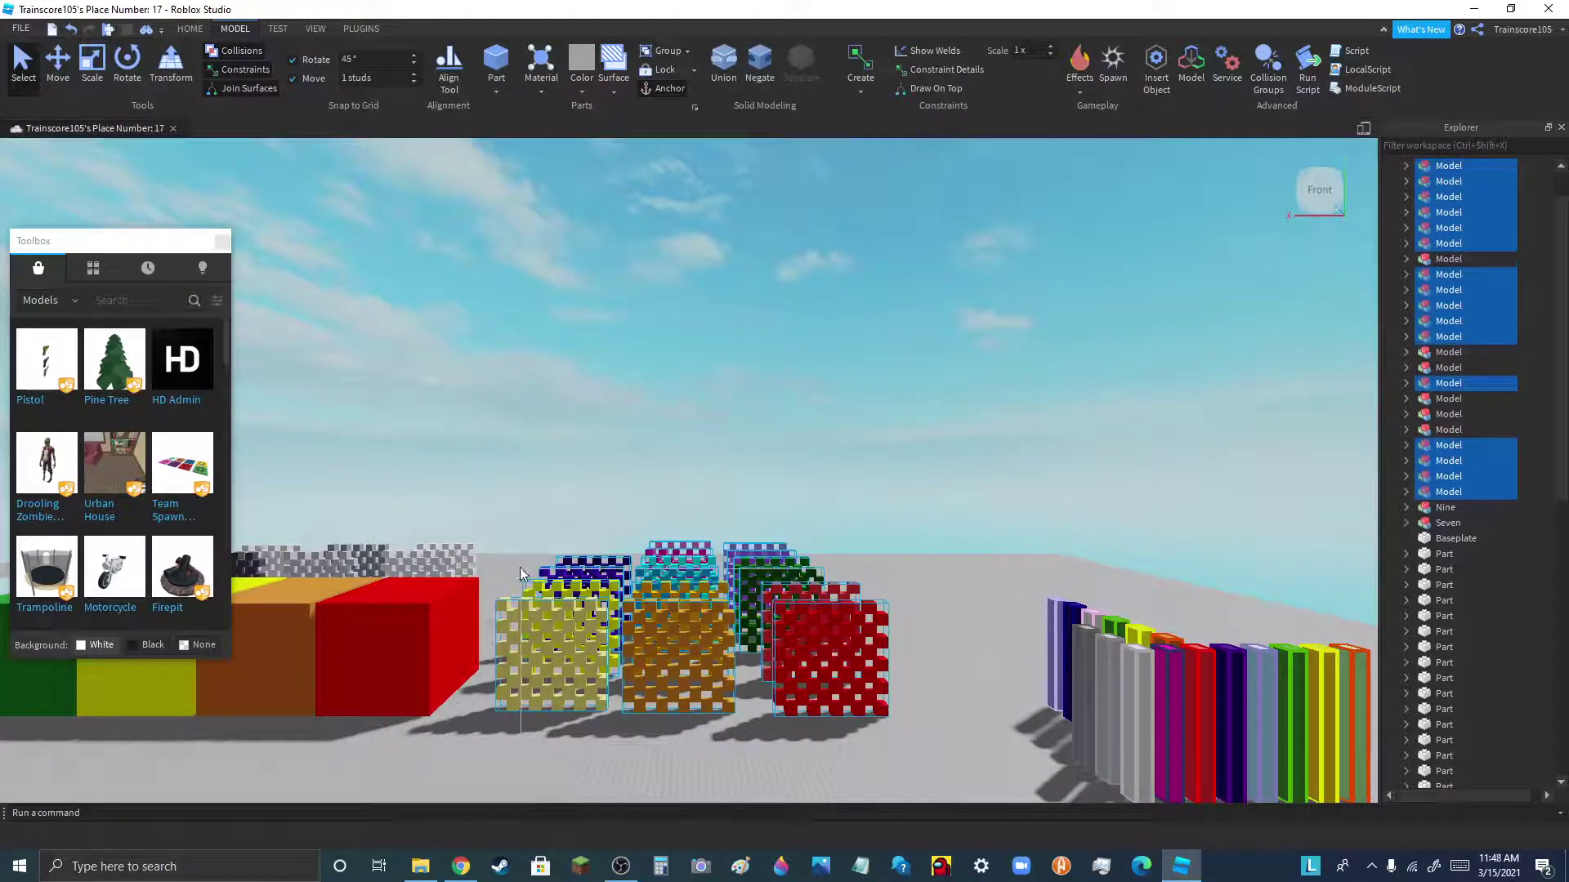
pyautogui.scroll(-3, 508, 527)
pyautogui.scroll(-1, 638, 680)
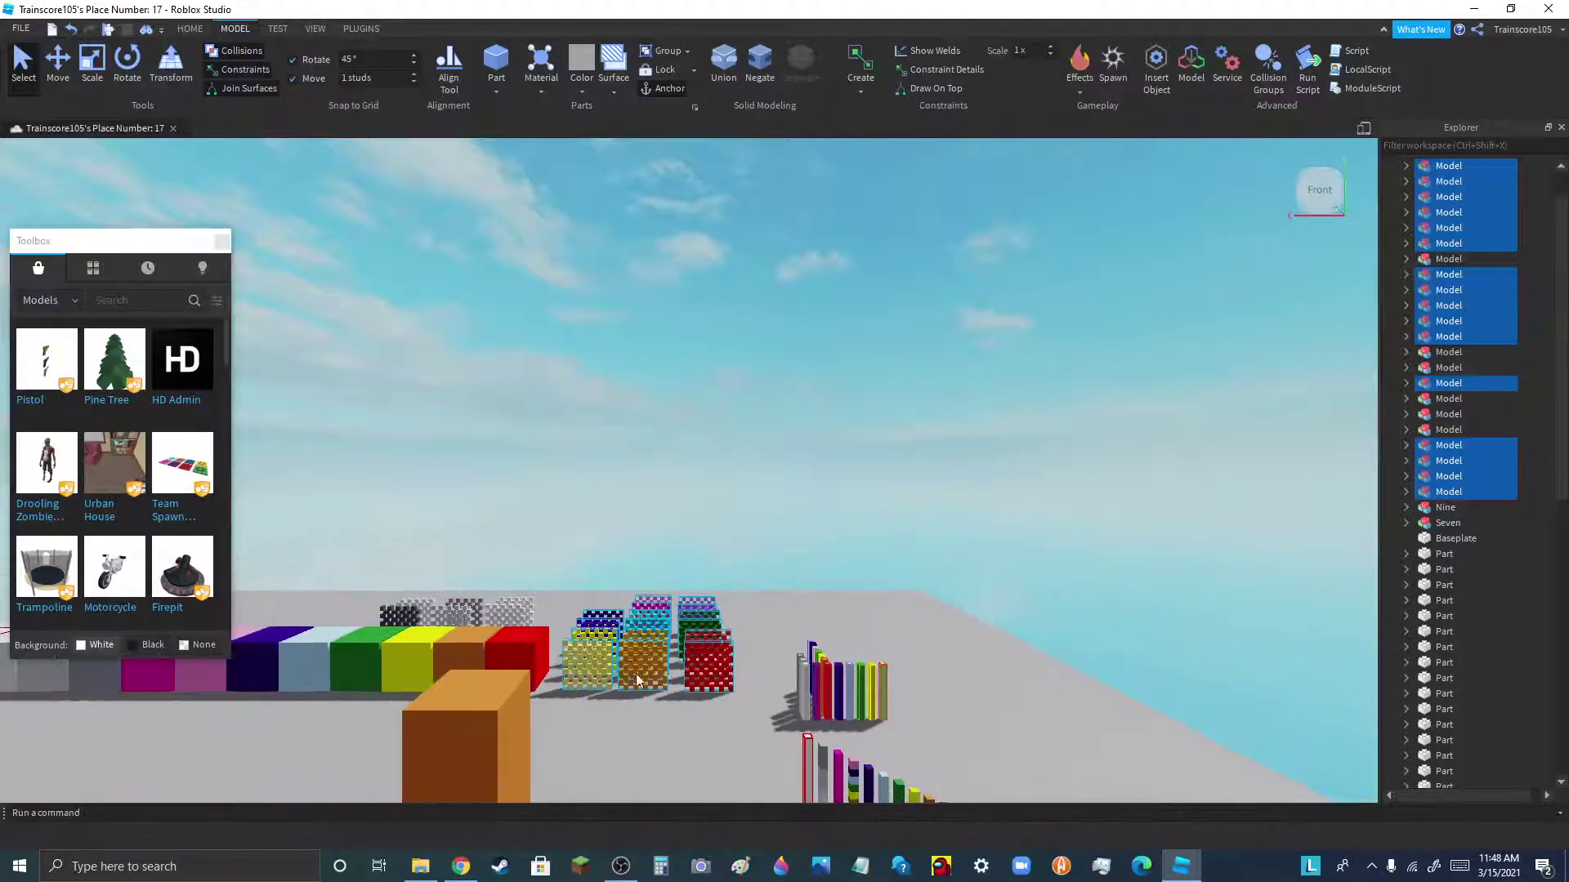
pyautogui.hotkey('ctrl', 'v')
pyautogui.scroll(-4, 686, 523)
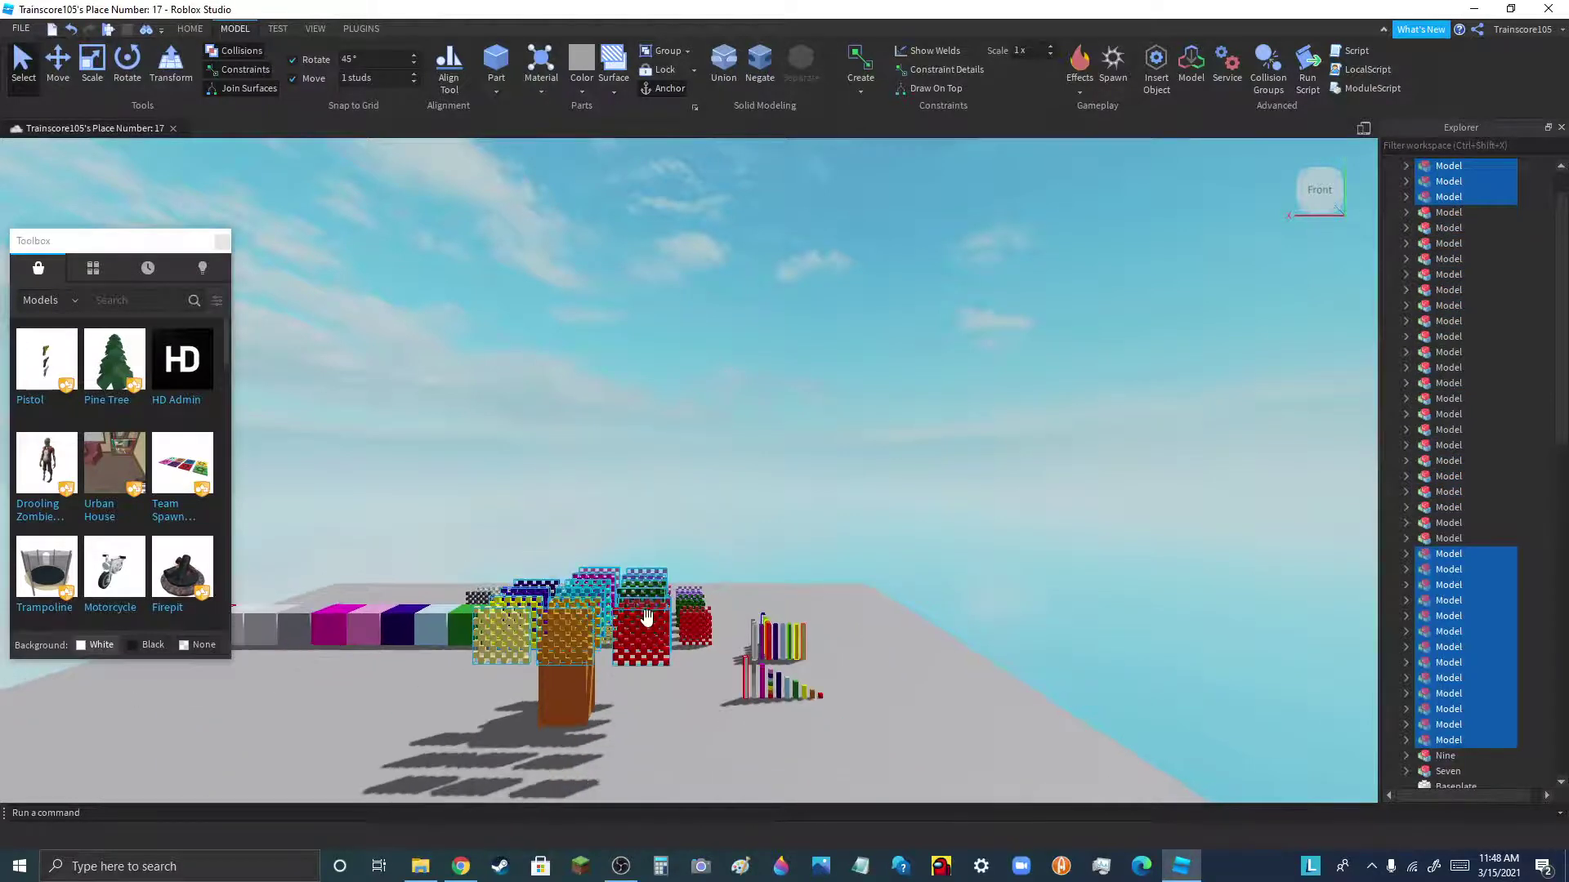
# - Move the duplicated checkered grids forward onto the open ground in front of the orange tower
pyautogui.moveTo(654, 660); pyautogui.dragTo(683, 775)
pyautogui.scroll(-4, 631, 395)
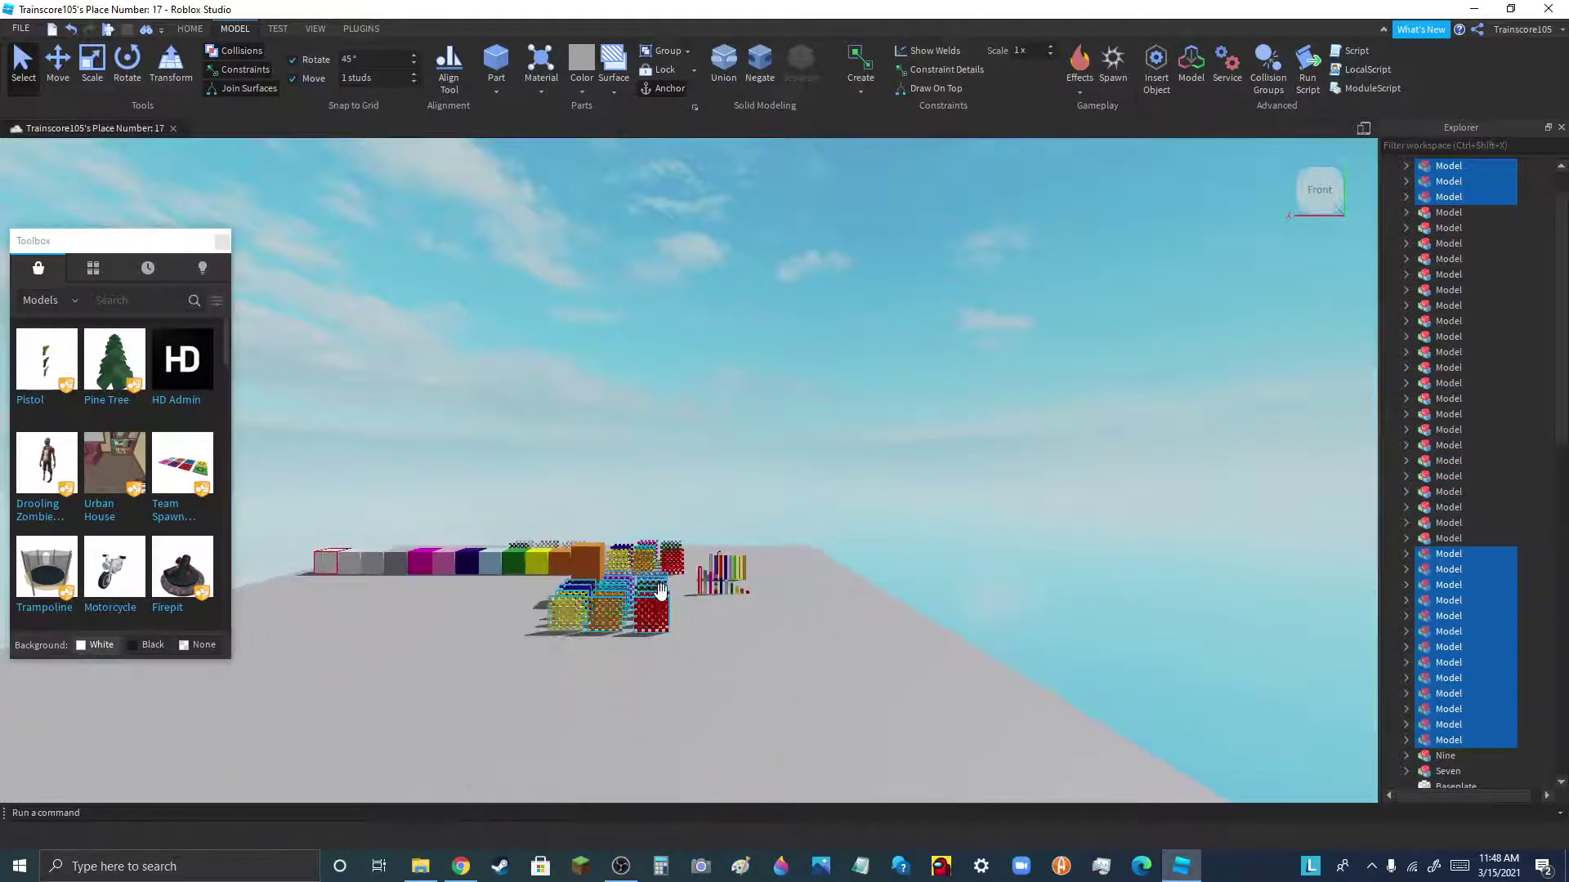
pyautogui.moveTo(652, 614); pyautogui.dragTo(742, 724)
pyautogui.scroll(5, 684, 604)
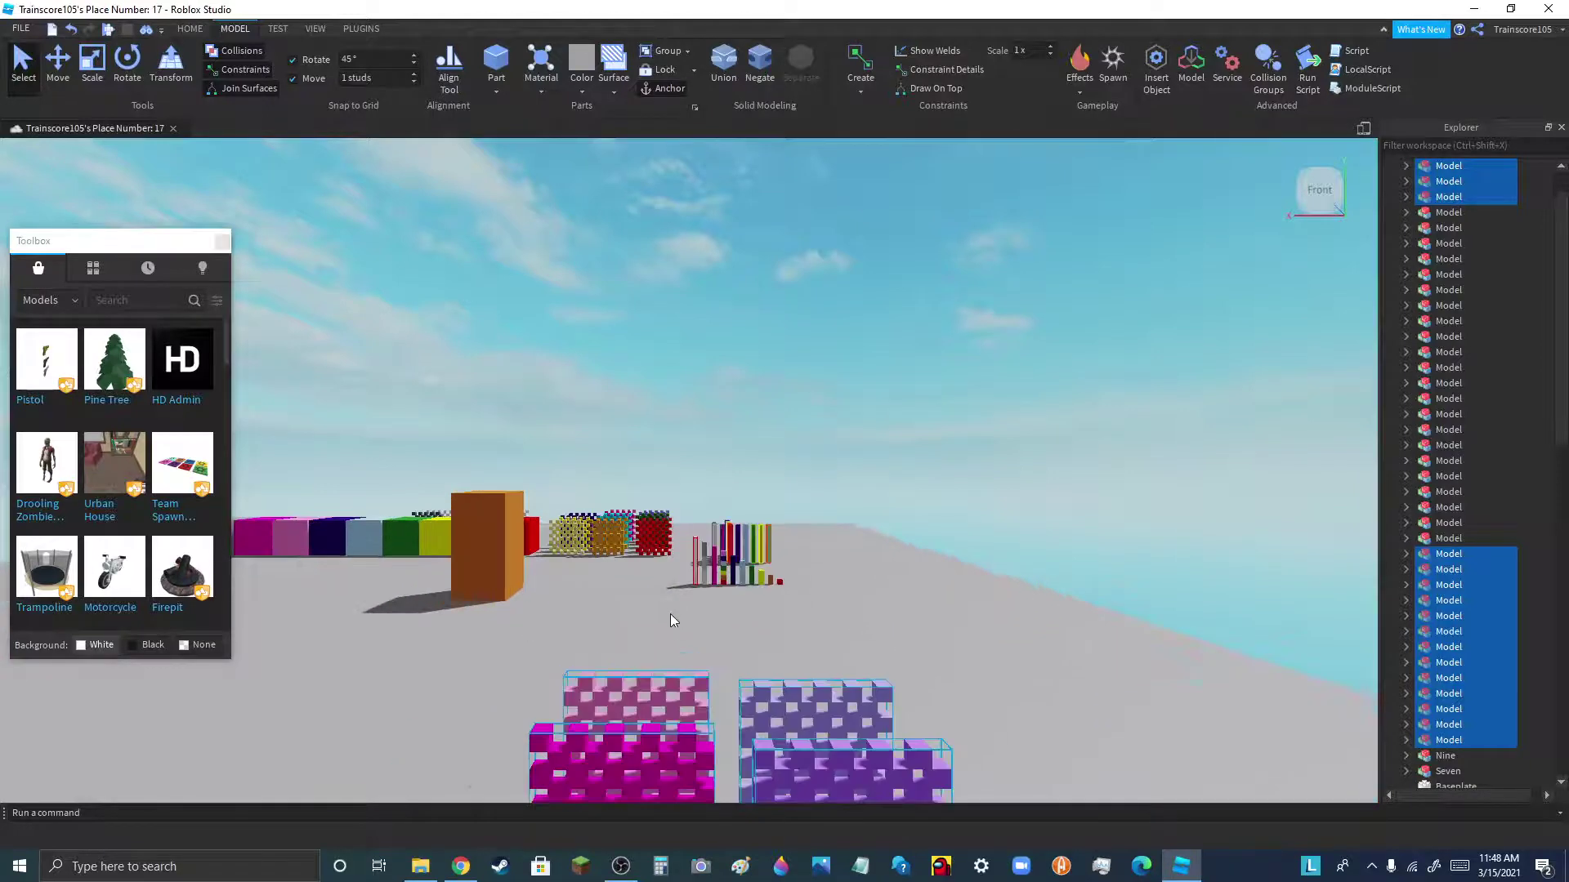
# - Delete the magenta and pink checkered grids from the duplicated set
pyautogui.click(677, 615)
pyautogui.press('Delete')
pyautogui.click(667, 742)
pyautogui.press('Delete')
# - Move the front red checkered grid into the gaps of the red grid behind it to form a solid block
pyautogui.scroll(-5, 641, 527)
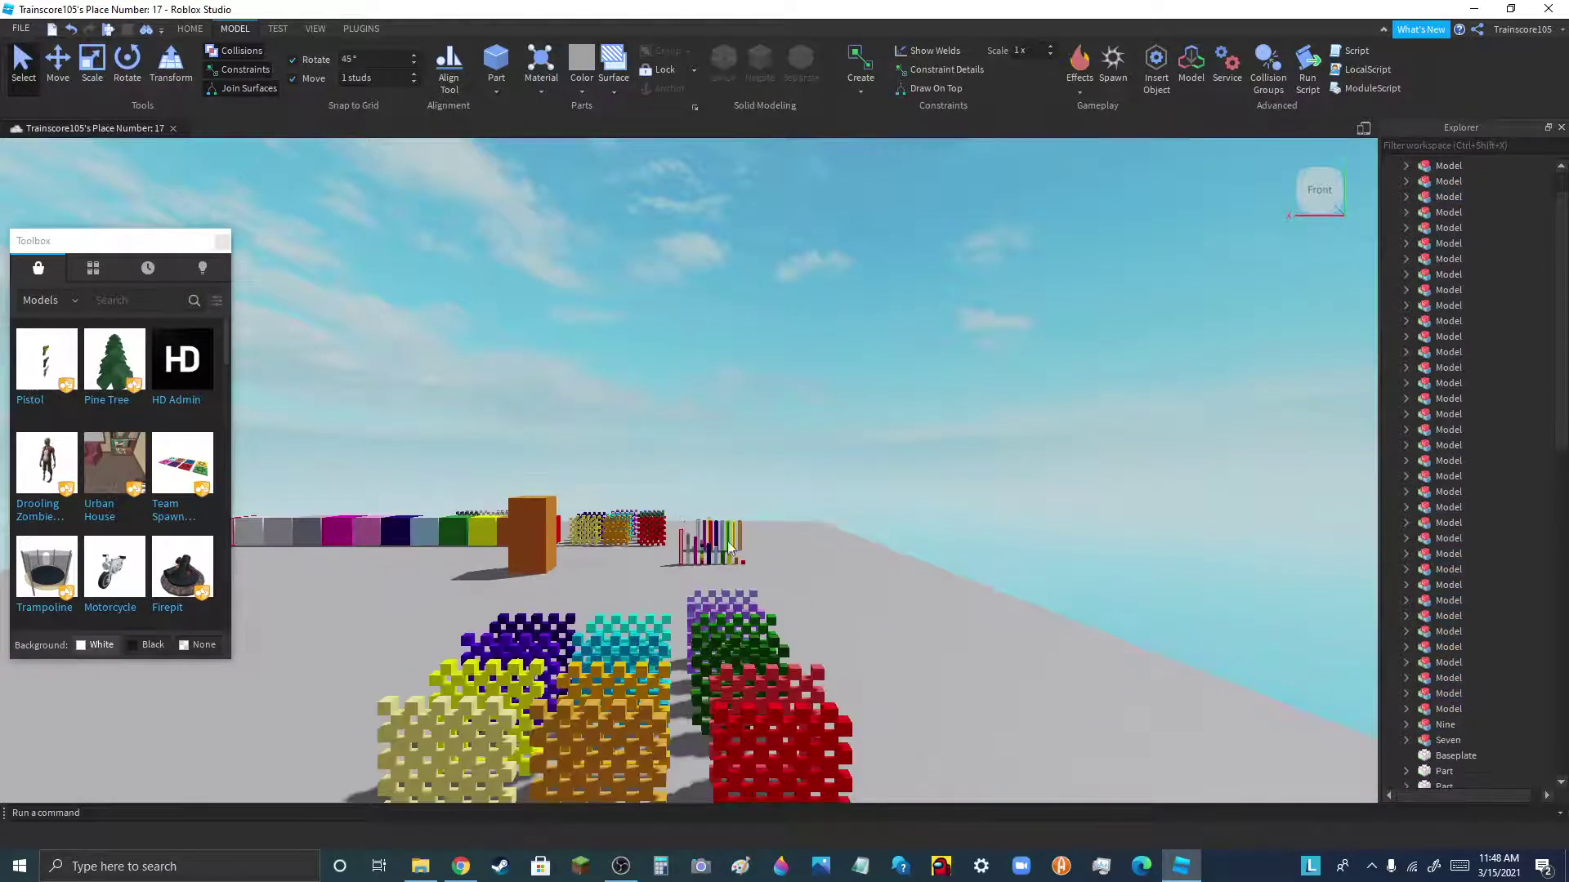
pyautogui.scroll(-2, 730, 598)
pyautogui.moveTo(858, 733); pyautogui.dragTo(760, 672)
pyautogui.scroll(2, 735, 643)
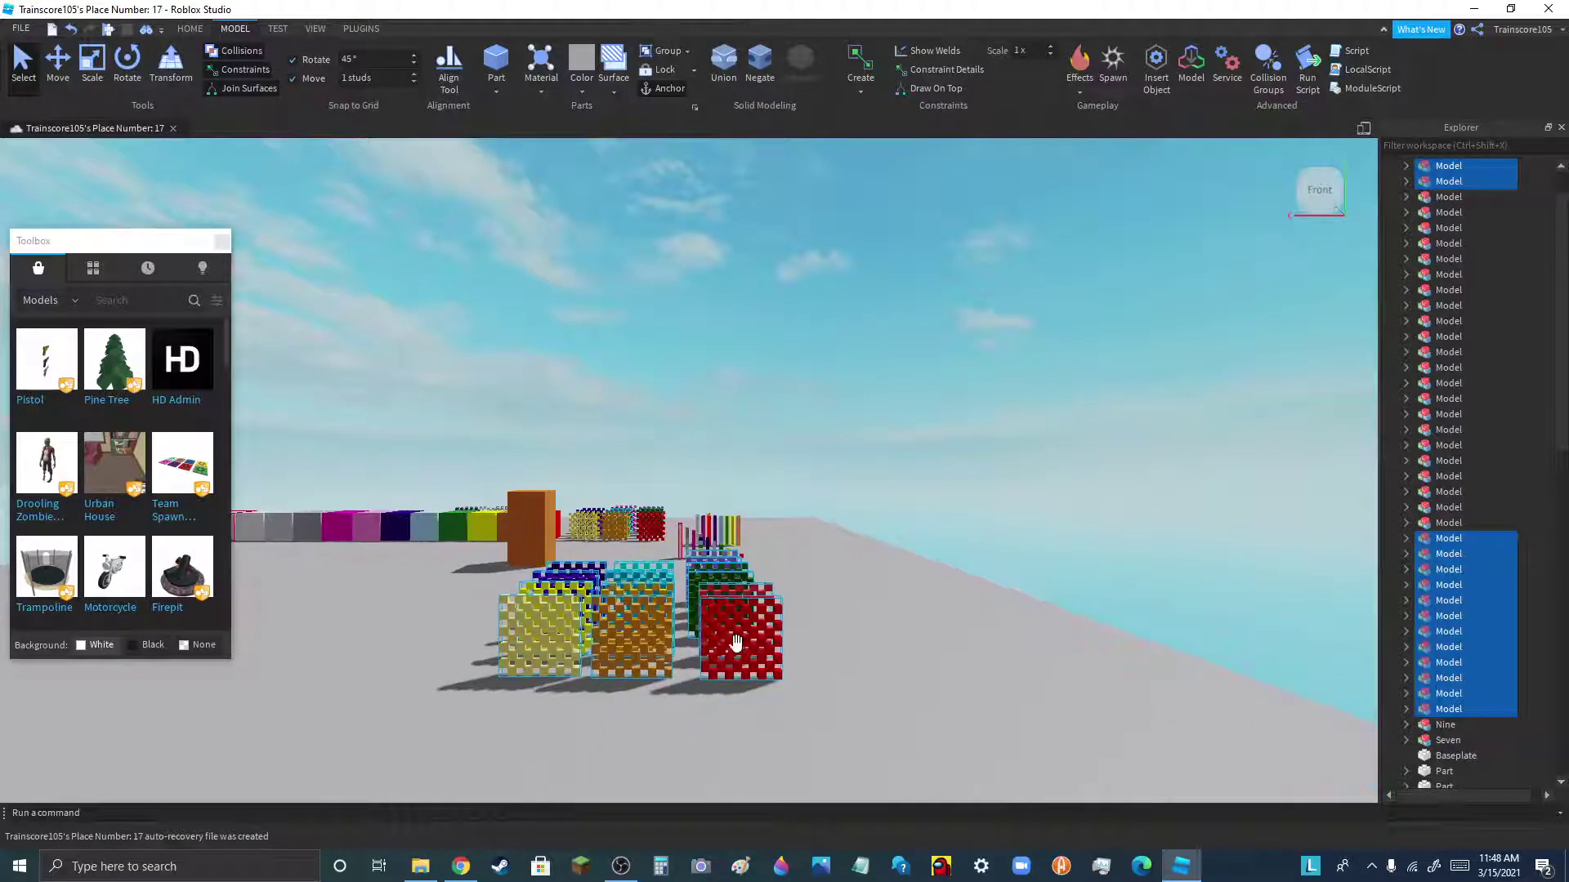
pyautogui.scroll(5, 836, 639)
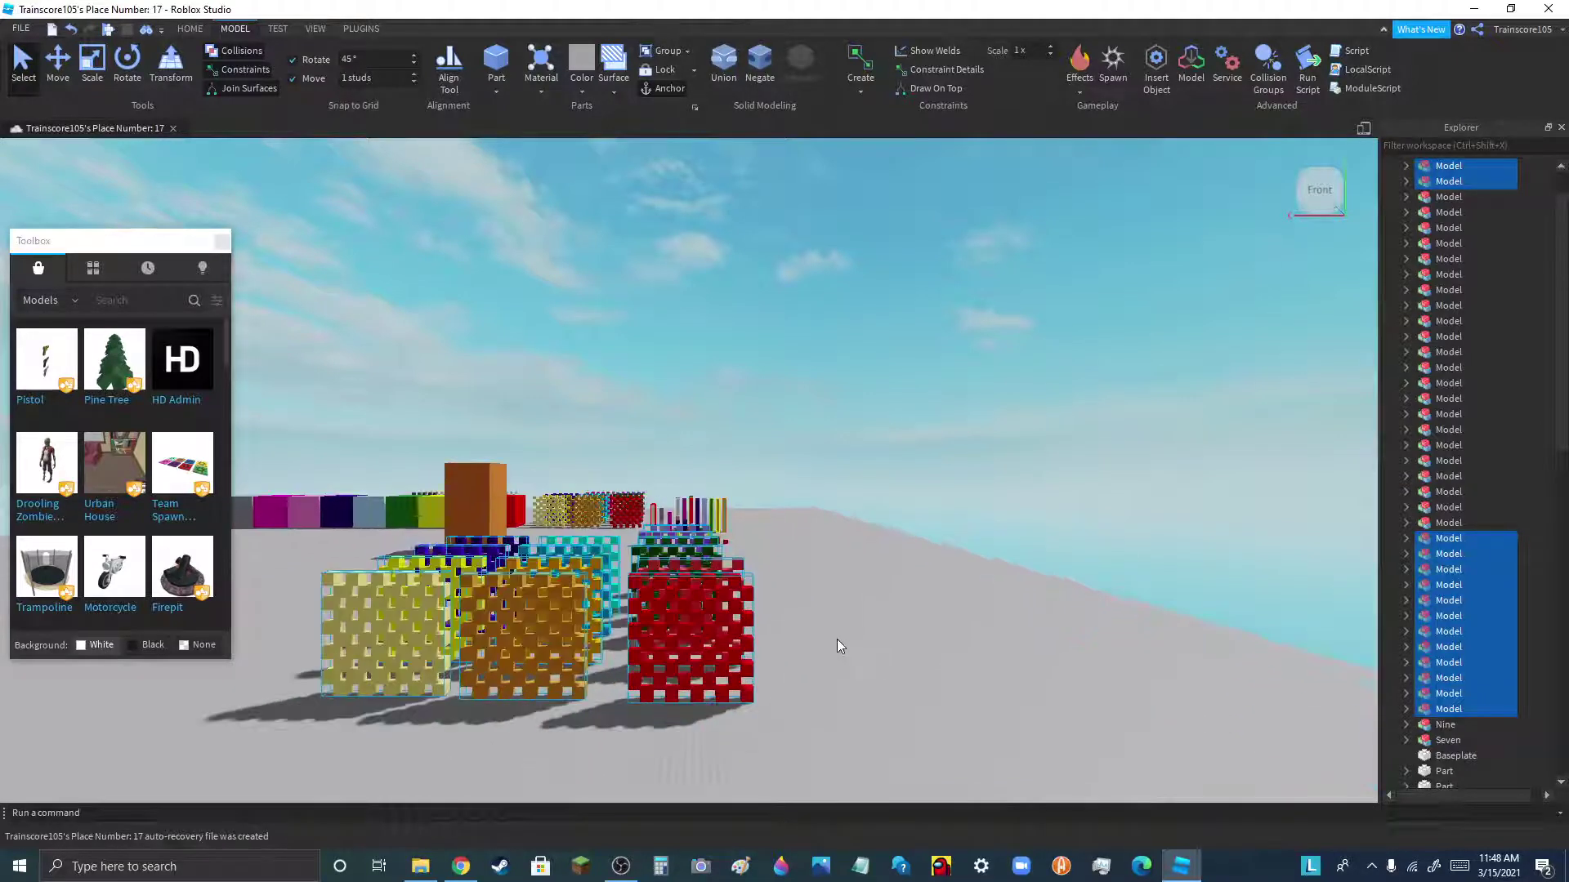
pyautogui.click(766, 694)
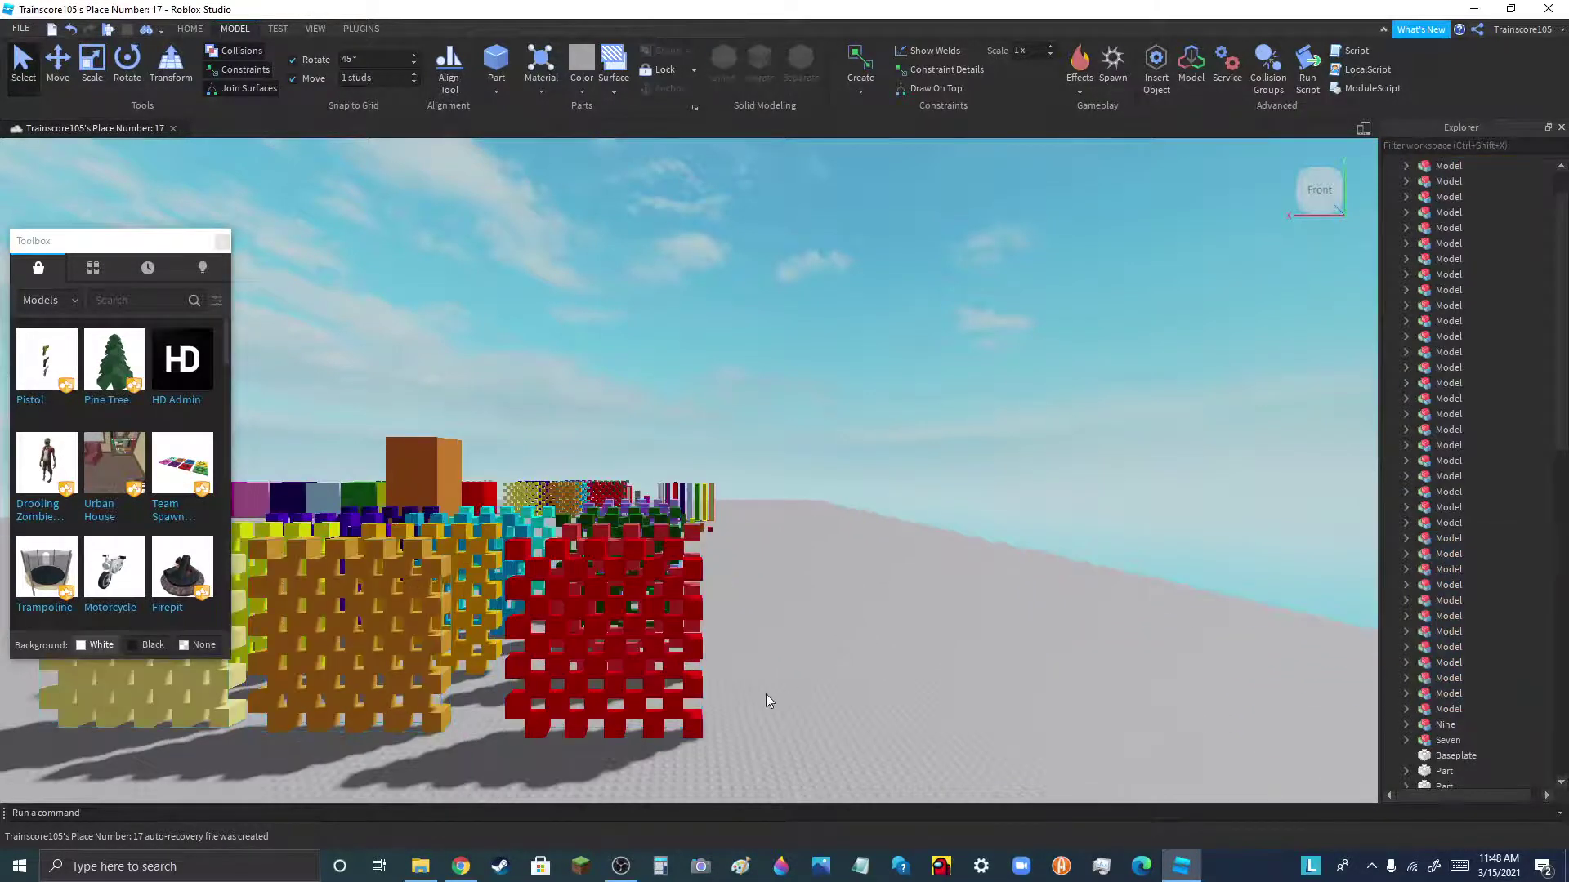
pyautogui.scroll(2, 767, 694)
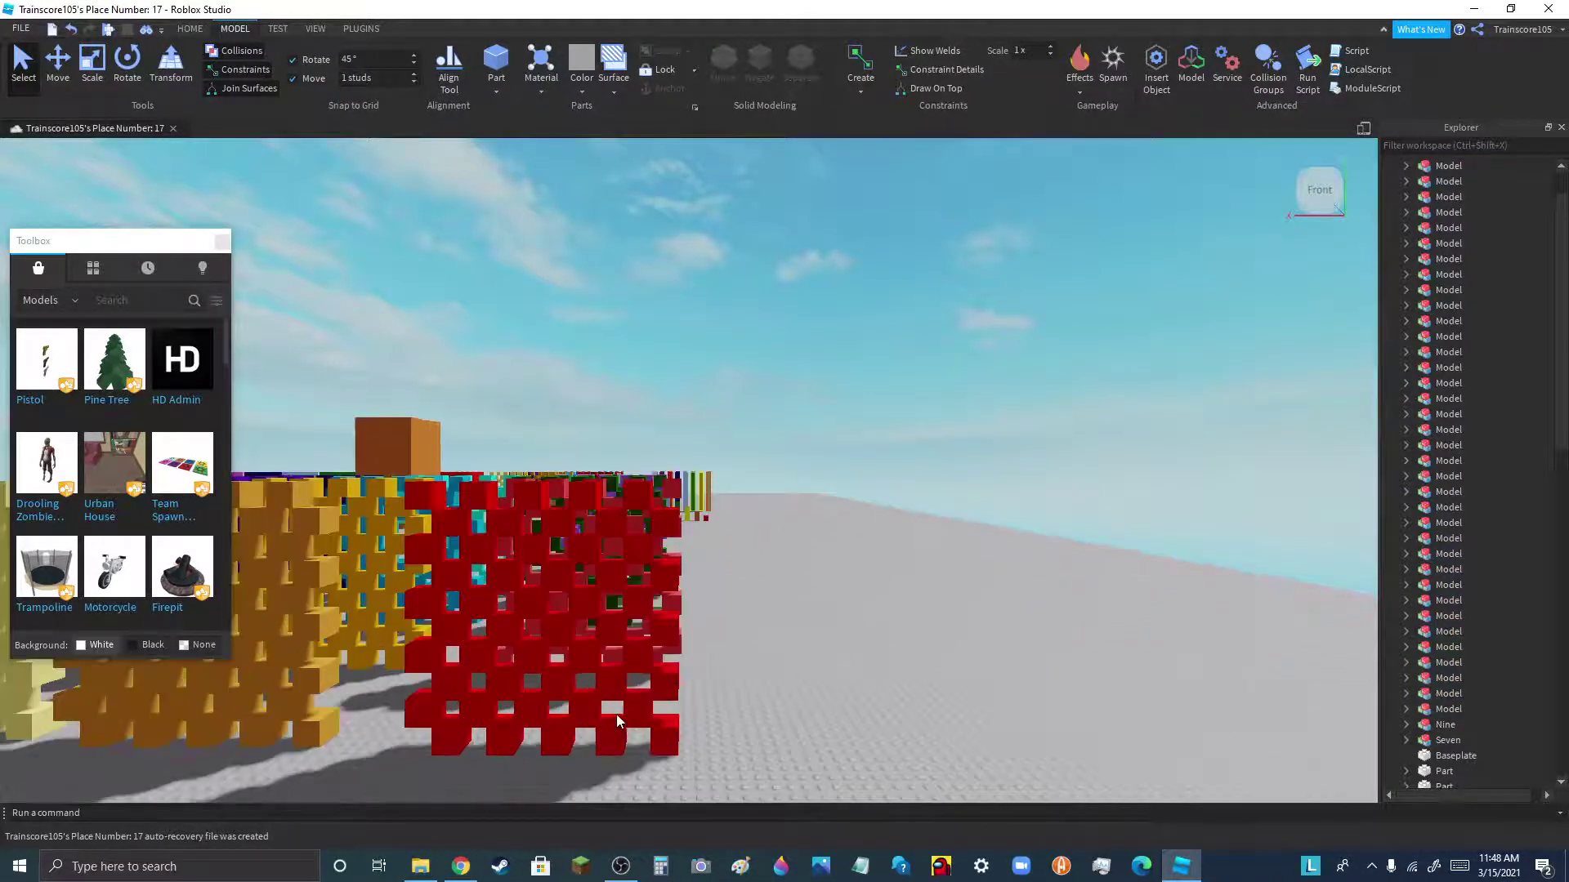
pyautogui.moveTo(618, 718); pyautogui.dragTo(633, 670)
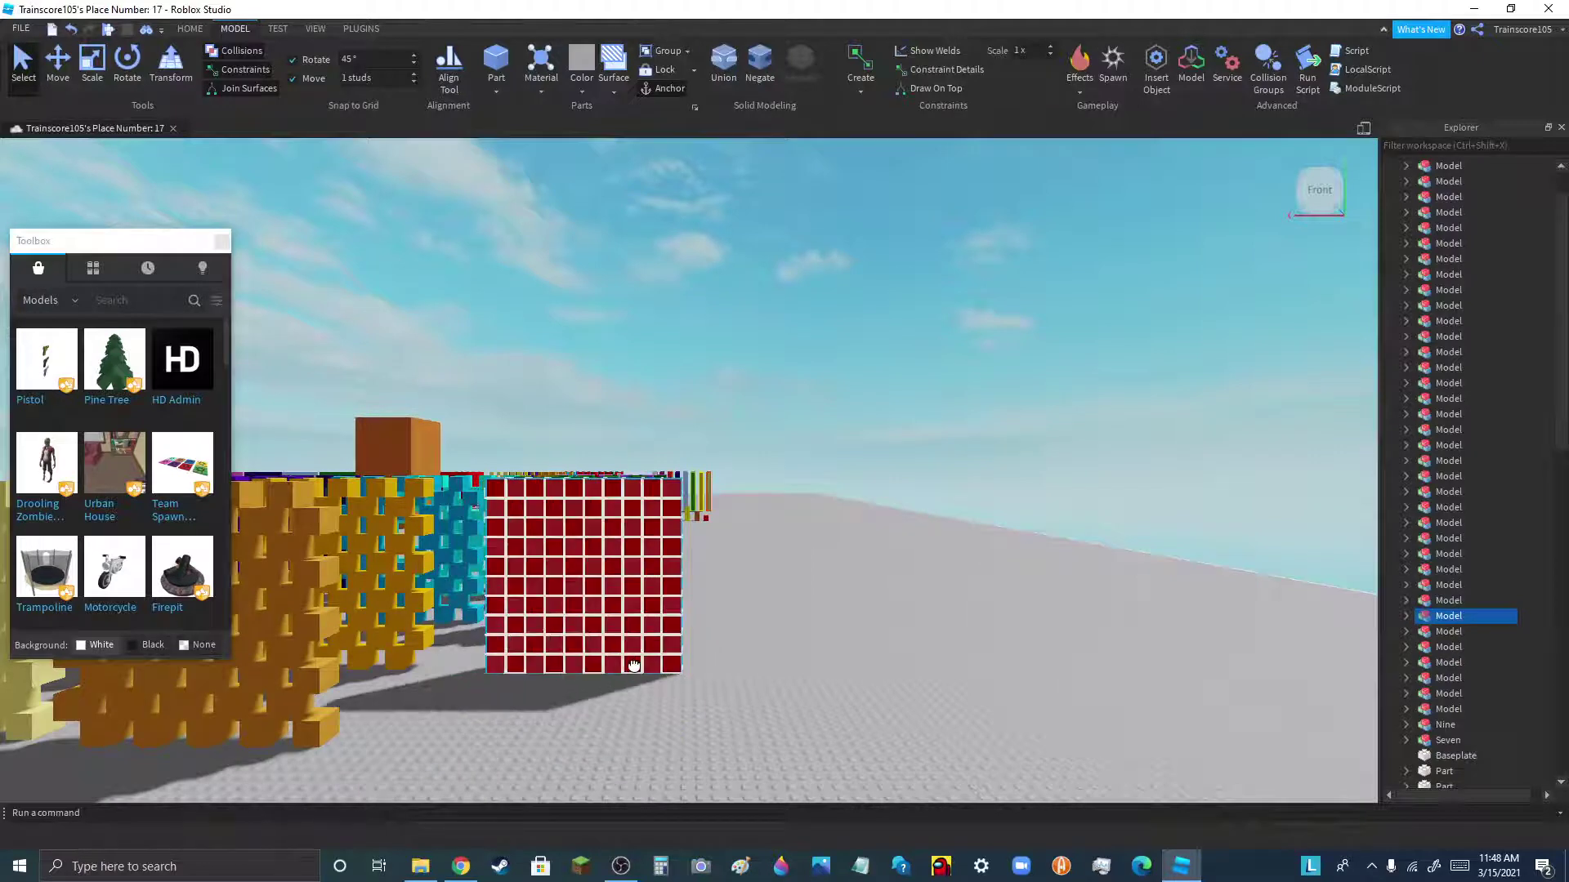
pyautogui.click(792, 701)
# - Group the two interlocked red grids and move the red block away from the other duplicated grids
pyautogui.scroll(-5, 728, 717)
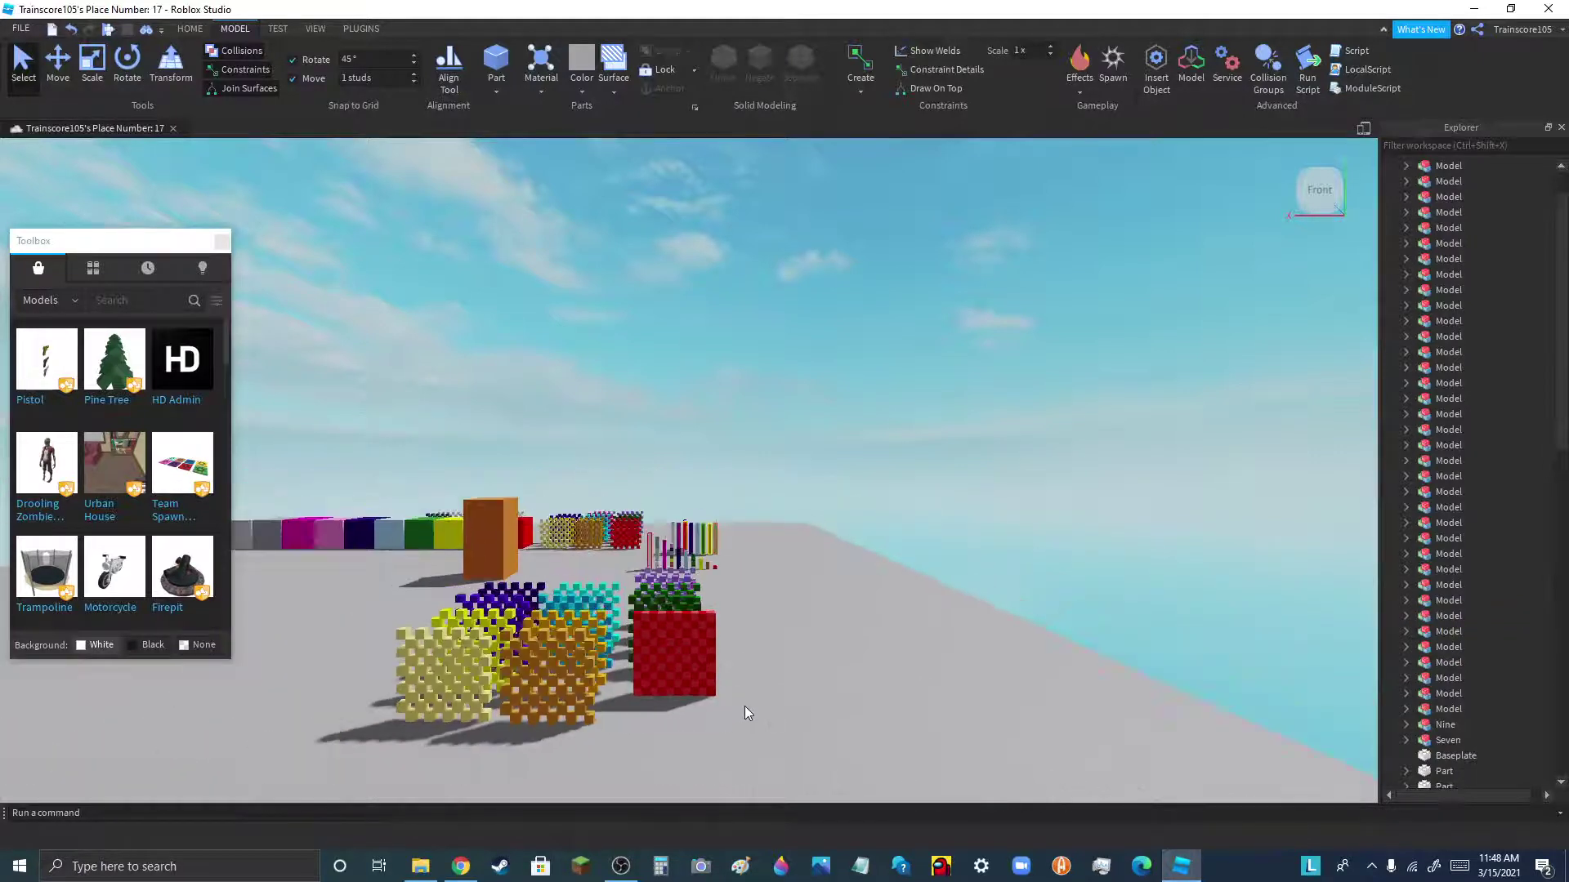
pyautogui.scroll(2, 781, 654)
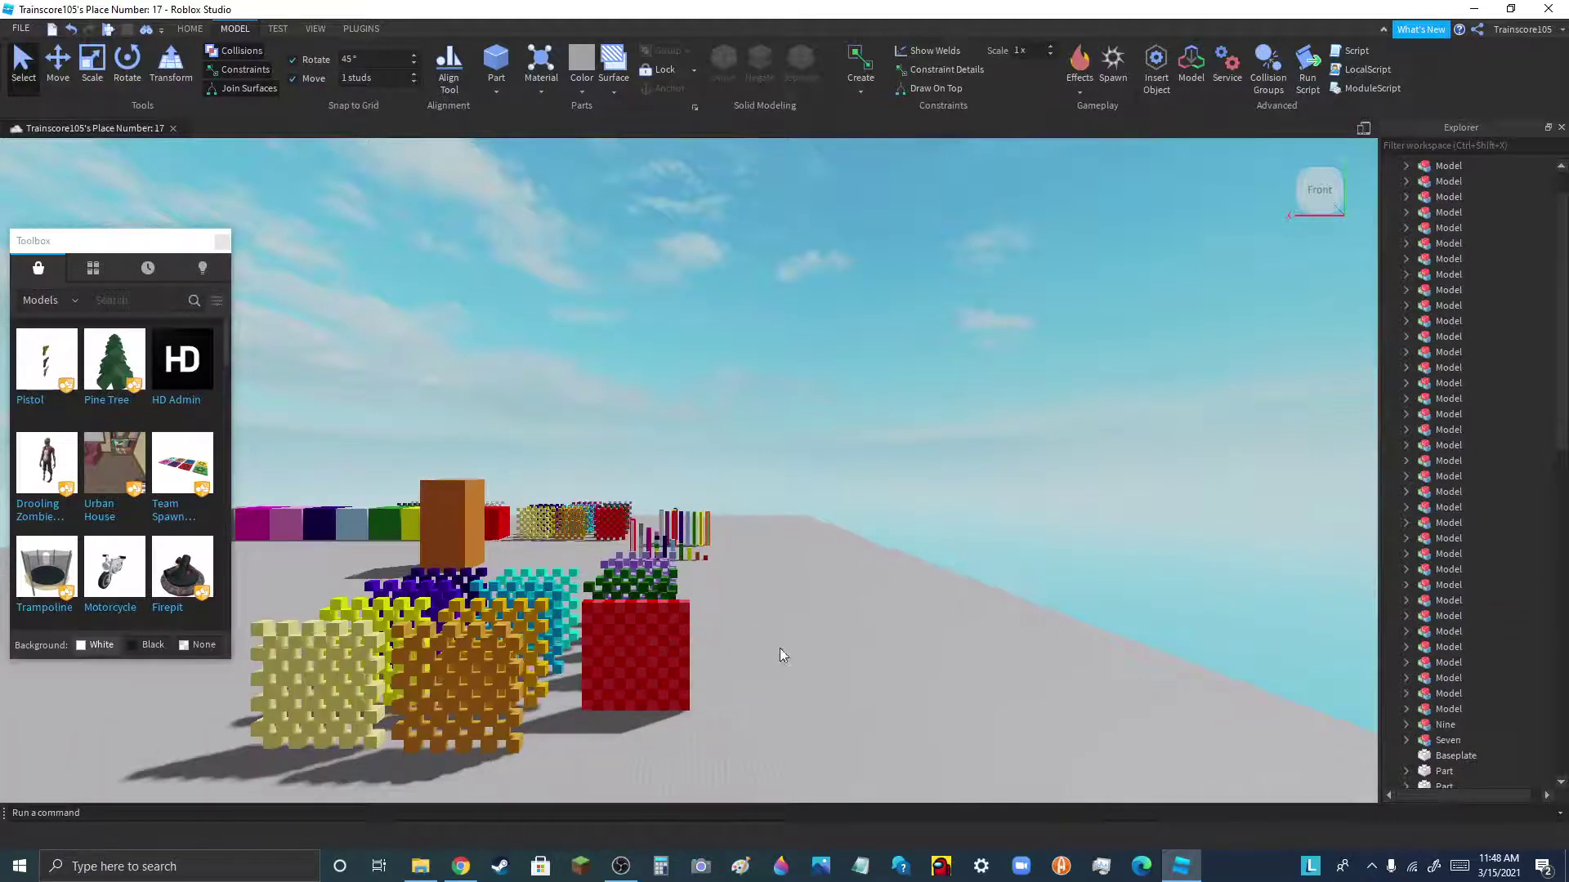
pyautogui.moveTo(704, 722); pyautogui.dragTo(907, 732)
pyautogui.click(658, 51)
# - Move the orange and amber checkered grids out beside the red block and fit them into each other
pyautogui.moveTo(438, 738); pyautogui.dragTo(644, 765)
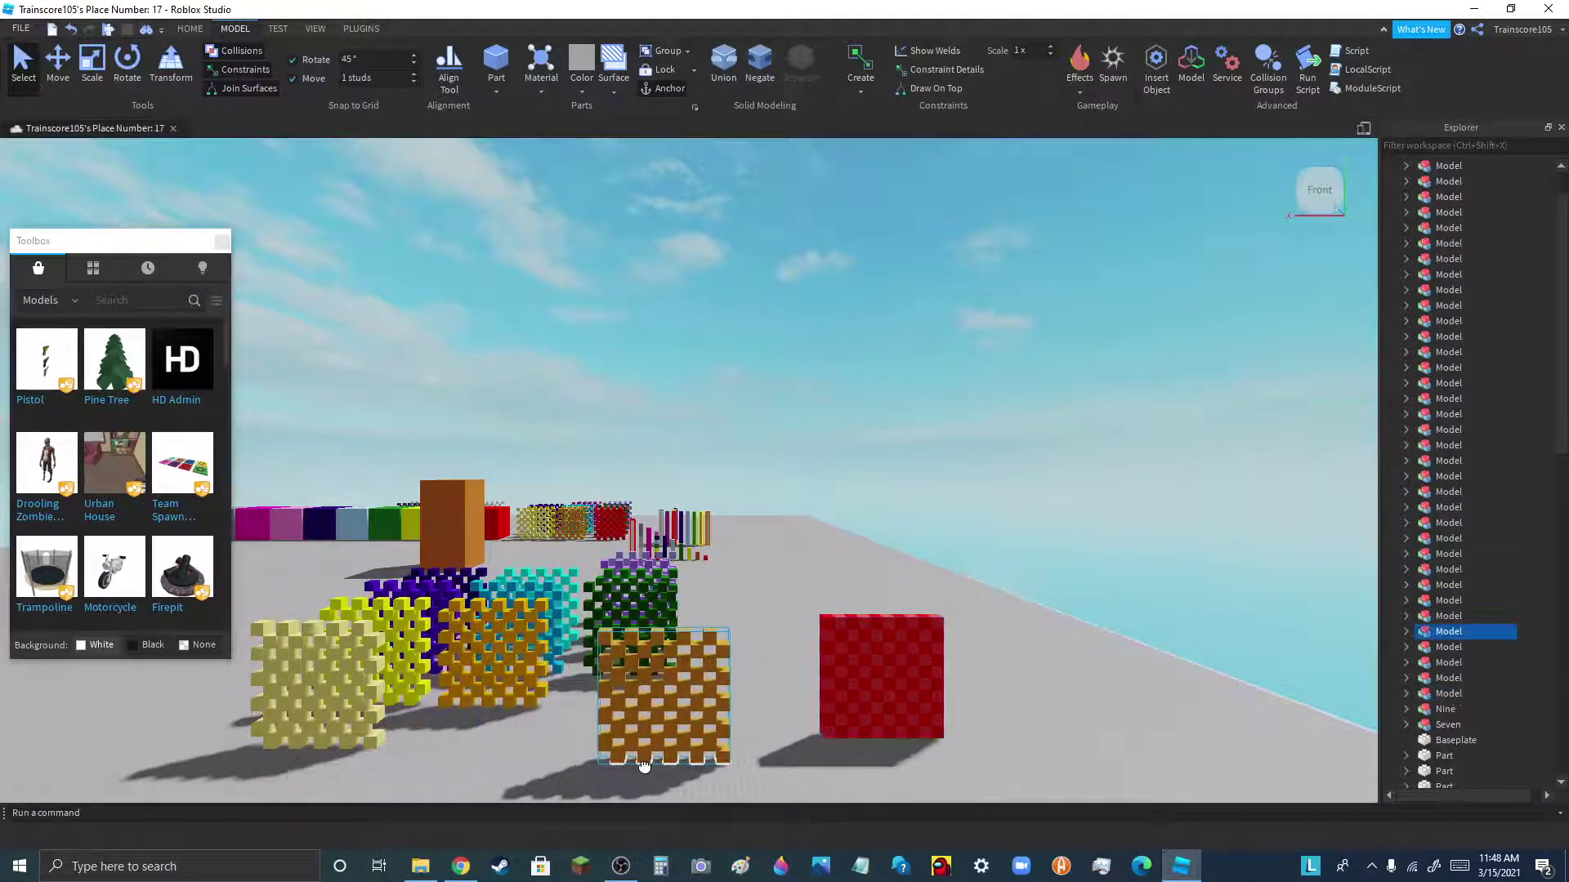
pyautogui.moveTo(461, 703); pyautogui.dragTo(984, 806)
pyautogui.scroll(-5, 433, 564)
pyautogui.scroll(7, 833, 709)
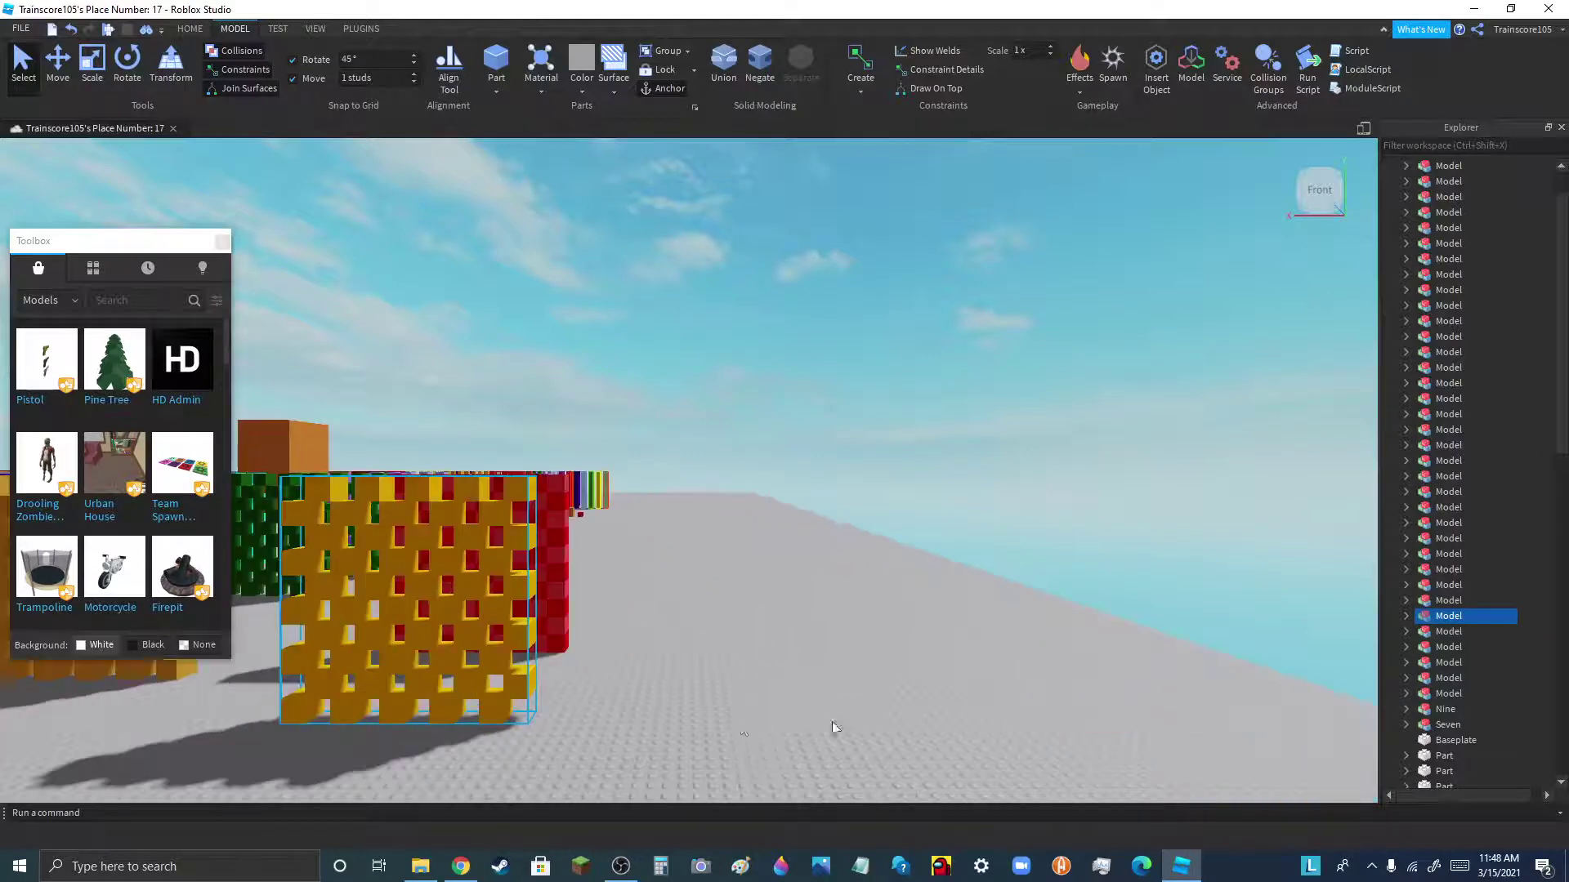
pyautogui.moveTo(496, 652); pyautogui.dragTo(878, 654)
pyautogui.moveTo(159, 671); pyautogui.dragTo(820, 738)
pyautogui.click(1039, 675)
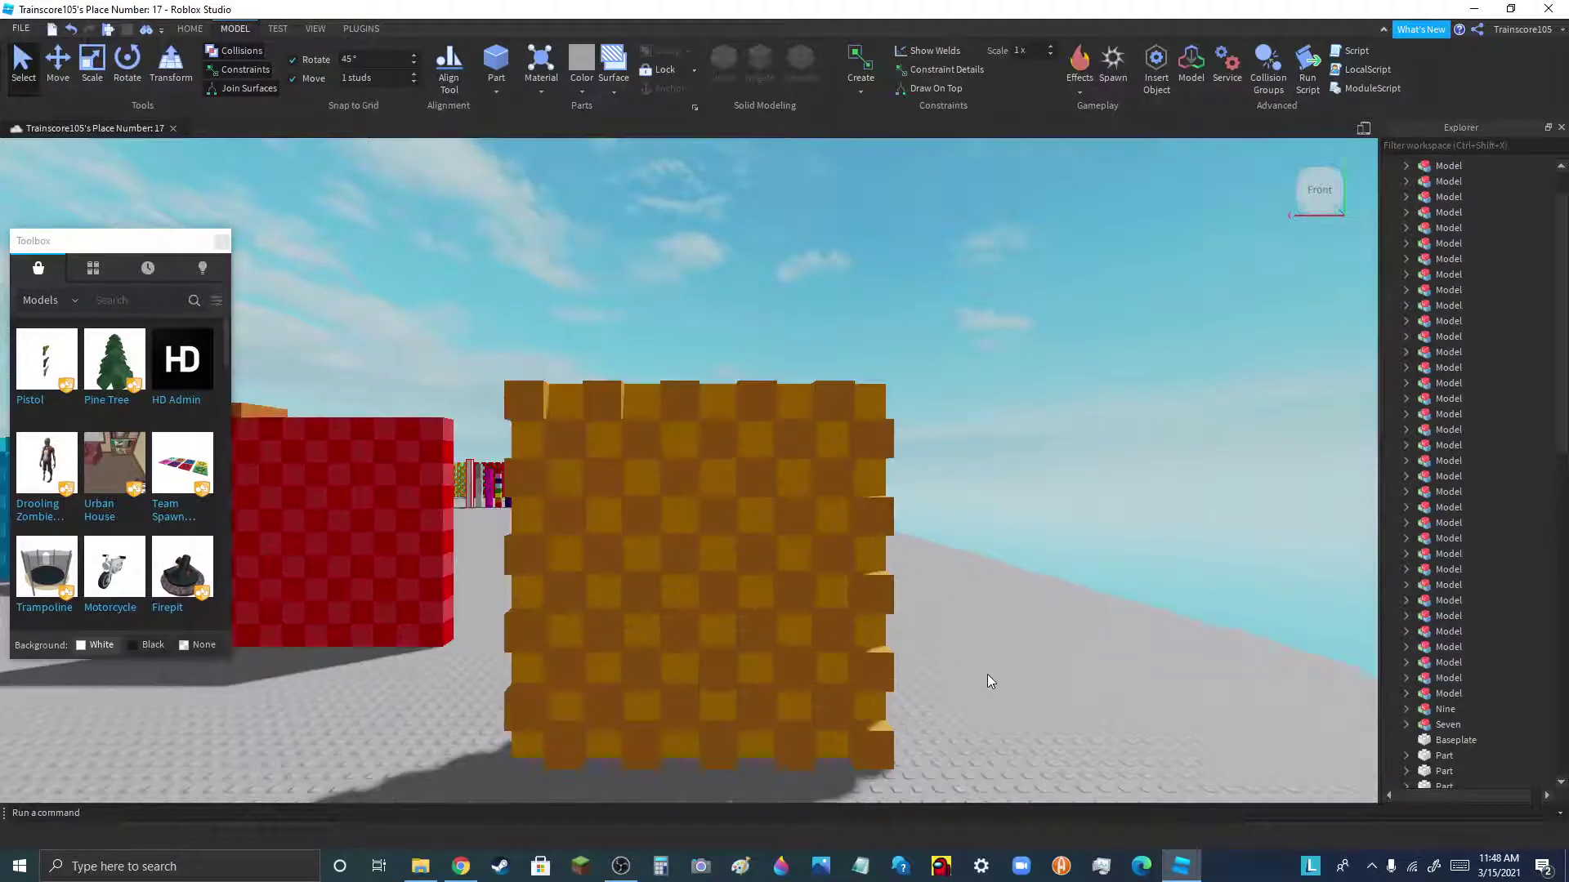
# - Shift the front orange checkered grid into the gaps of the amber grid so they form a solid block
pyautogui.scroll(3, 987, 674)
pyautogui.click(891, 654)
pyautogui.moveTo(872, 613); pyautogui.dragTo(864, 748)
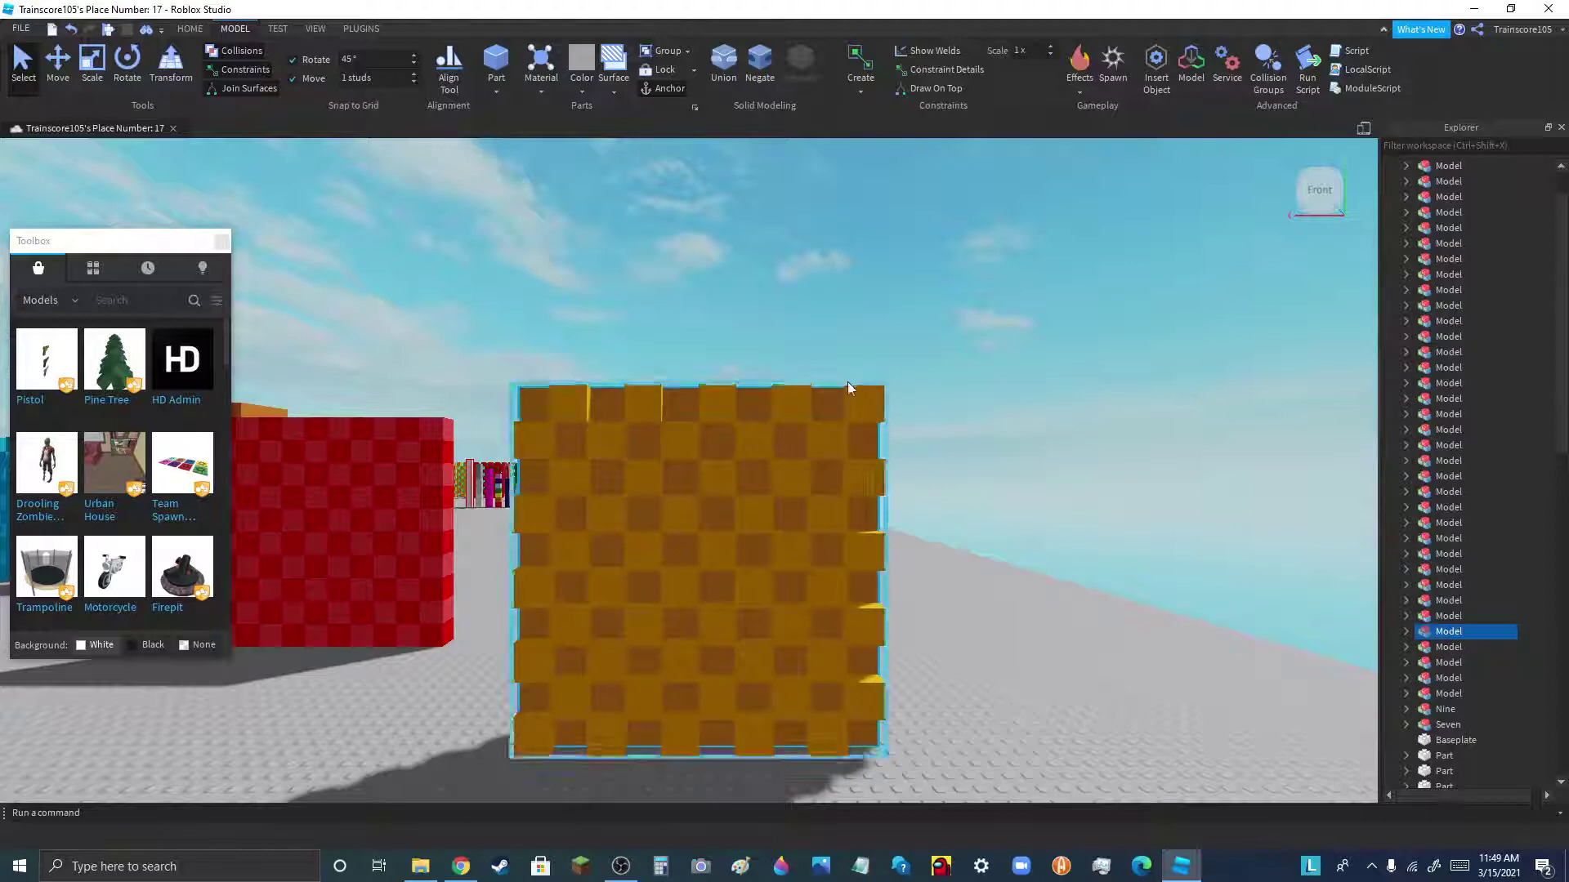
pyautogui.scroll(-5, 777, 619)
pyautogui.scroll(3, 995, 592)
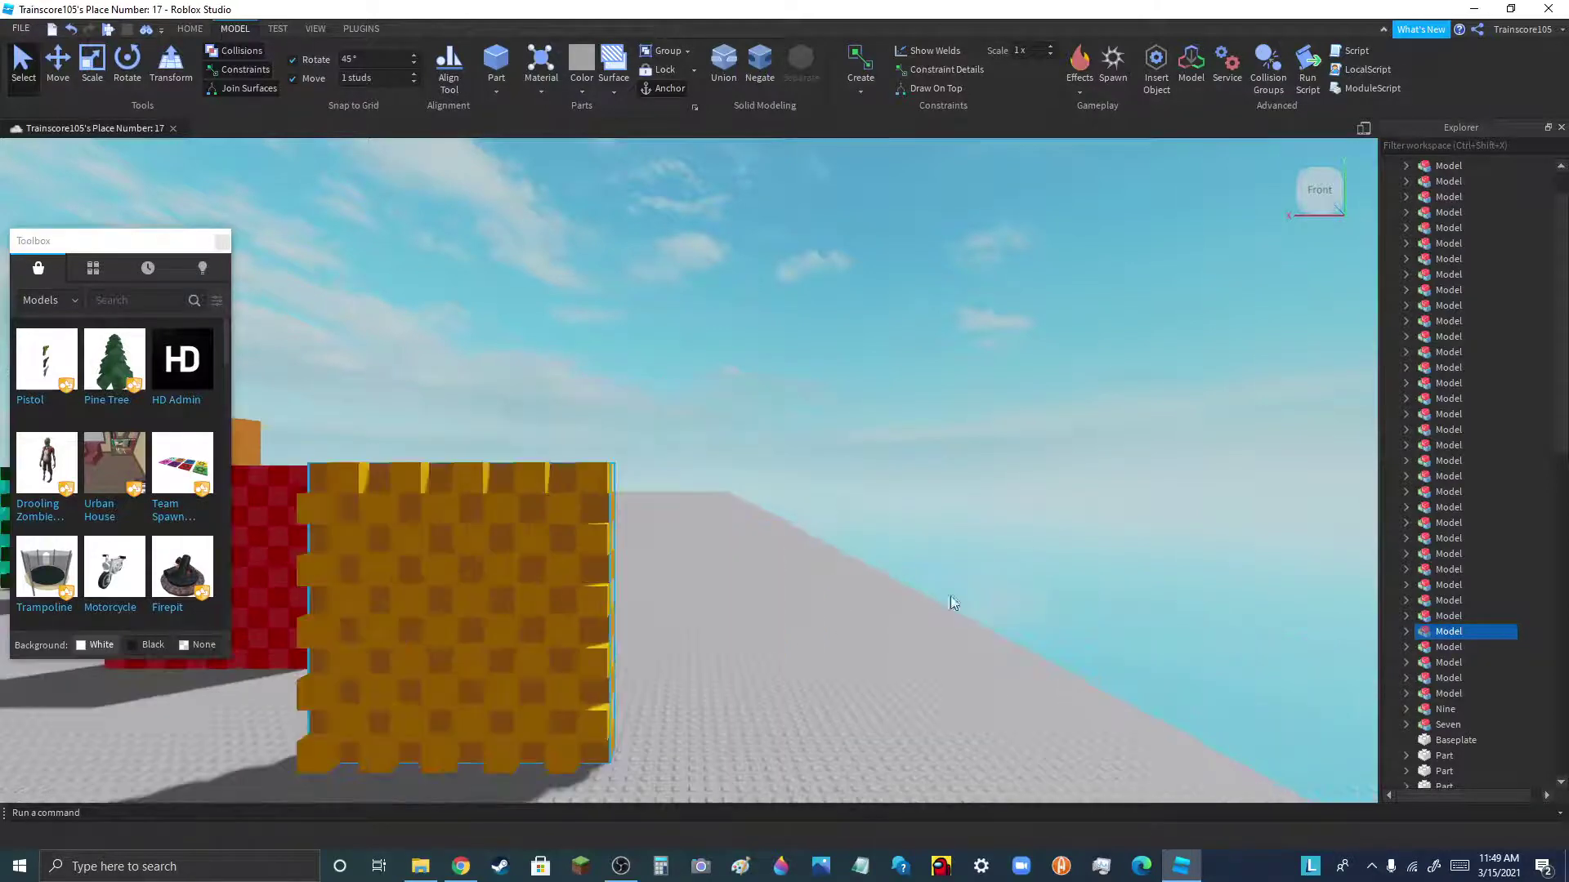
pyautogui.moveTo(602, 597); pyautogui.dragTo(598, 776)
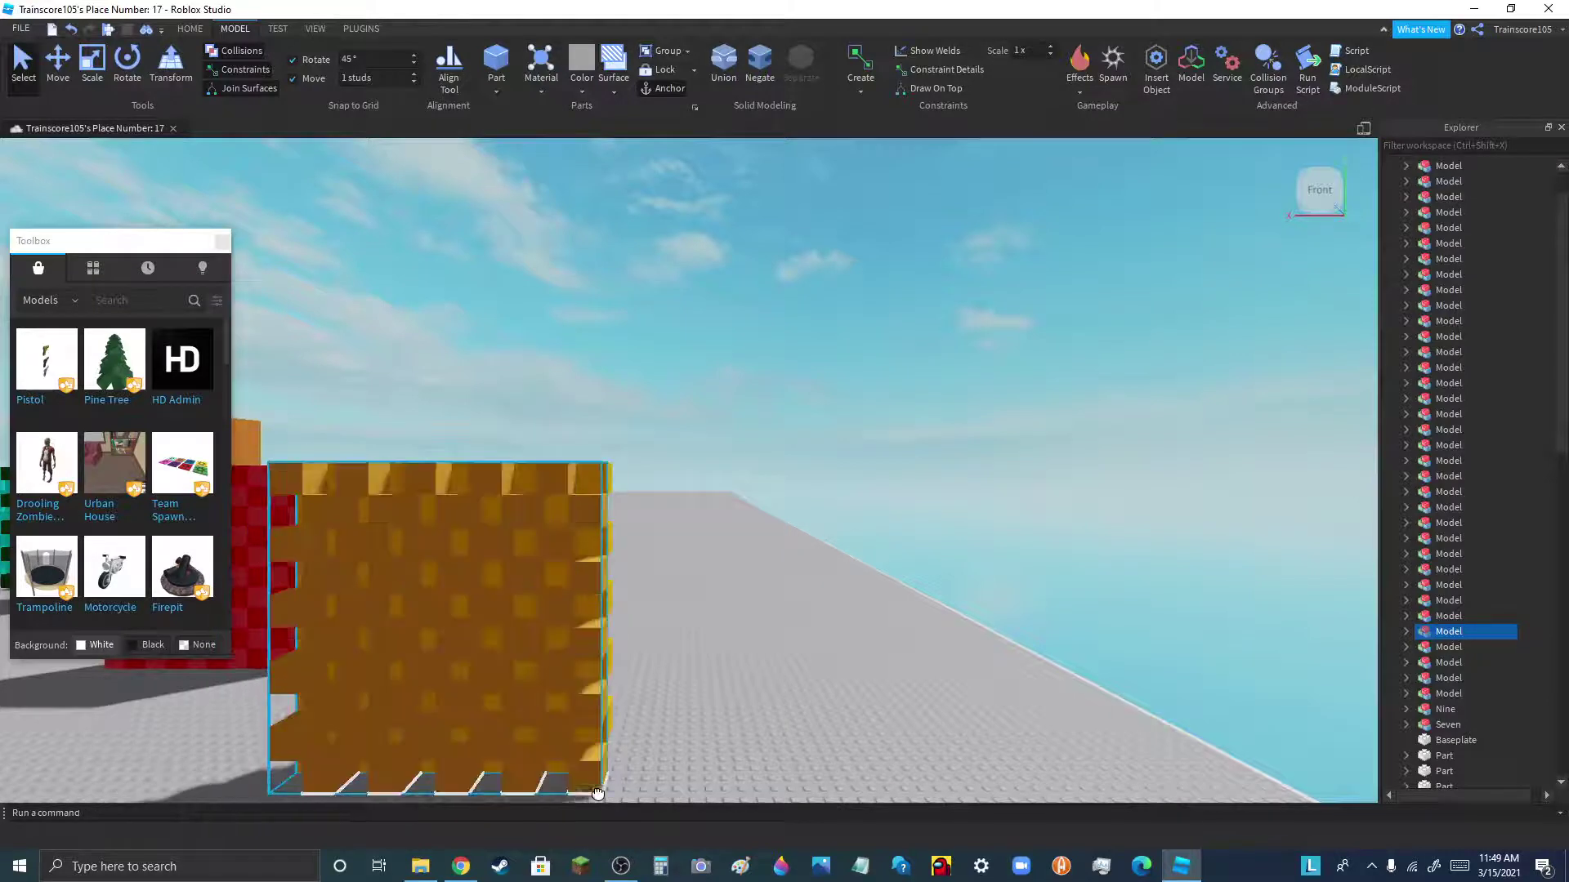
pyautogui.click(765, 707)
# - Group the two interlocked orange grids and stack the orange block squarely on top of the red block
pyautogui.scroll(-5, 765, 705)
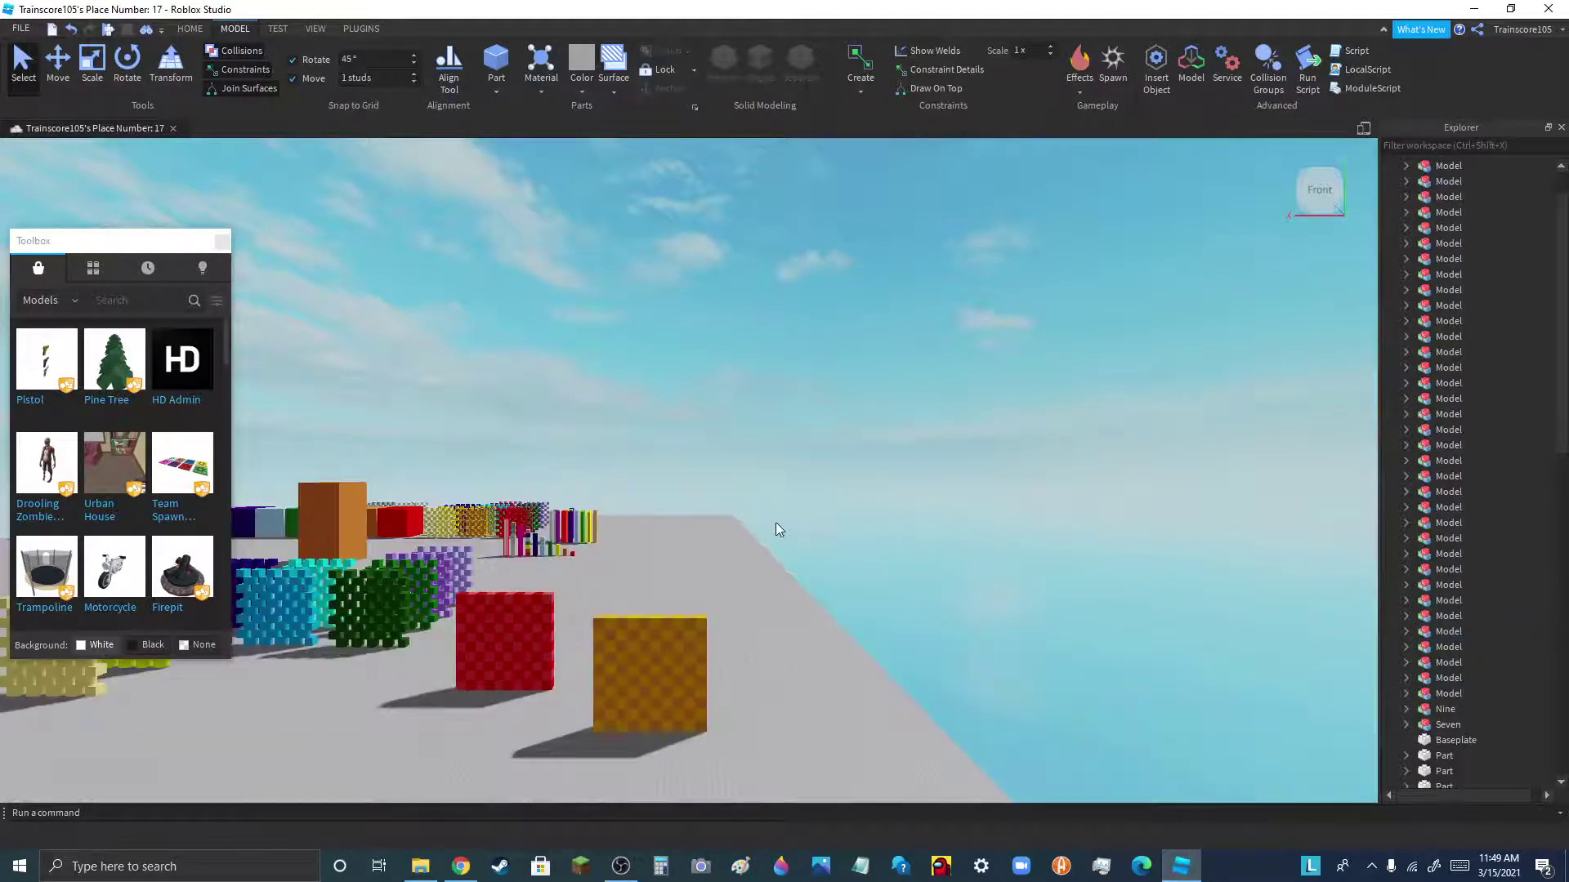
pyautogui.click(596, 735)
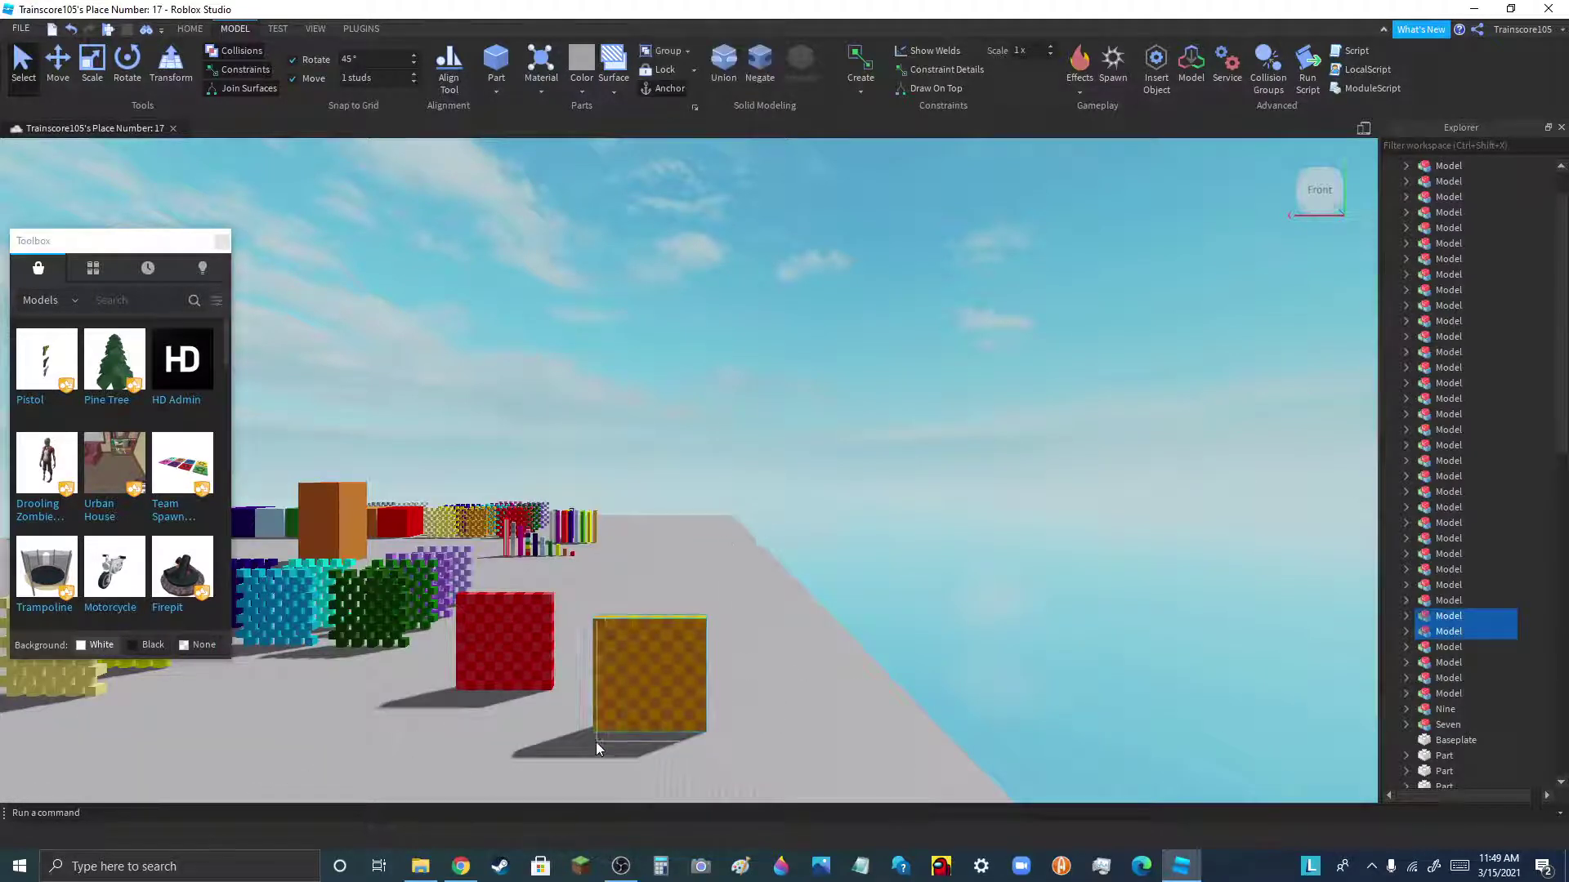
pyautogui.scroll(3, 629, 653)
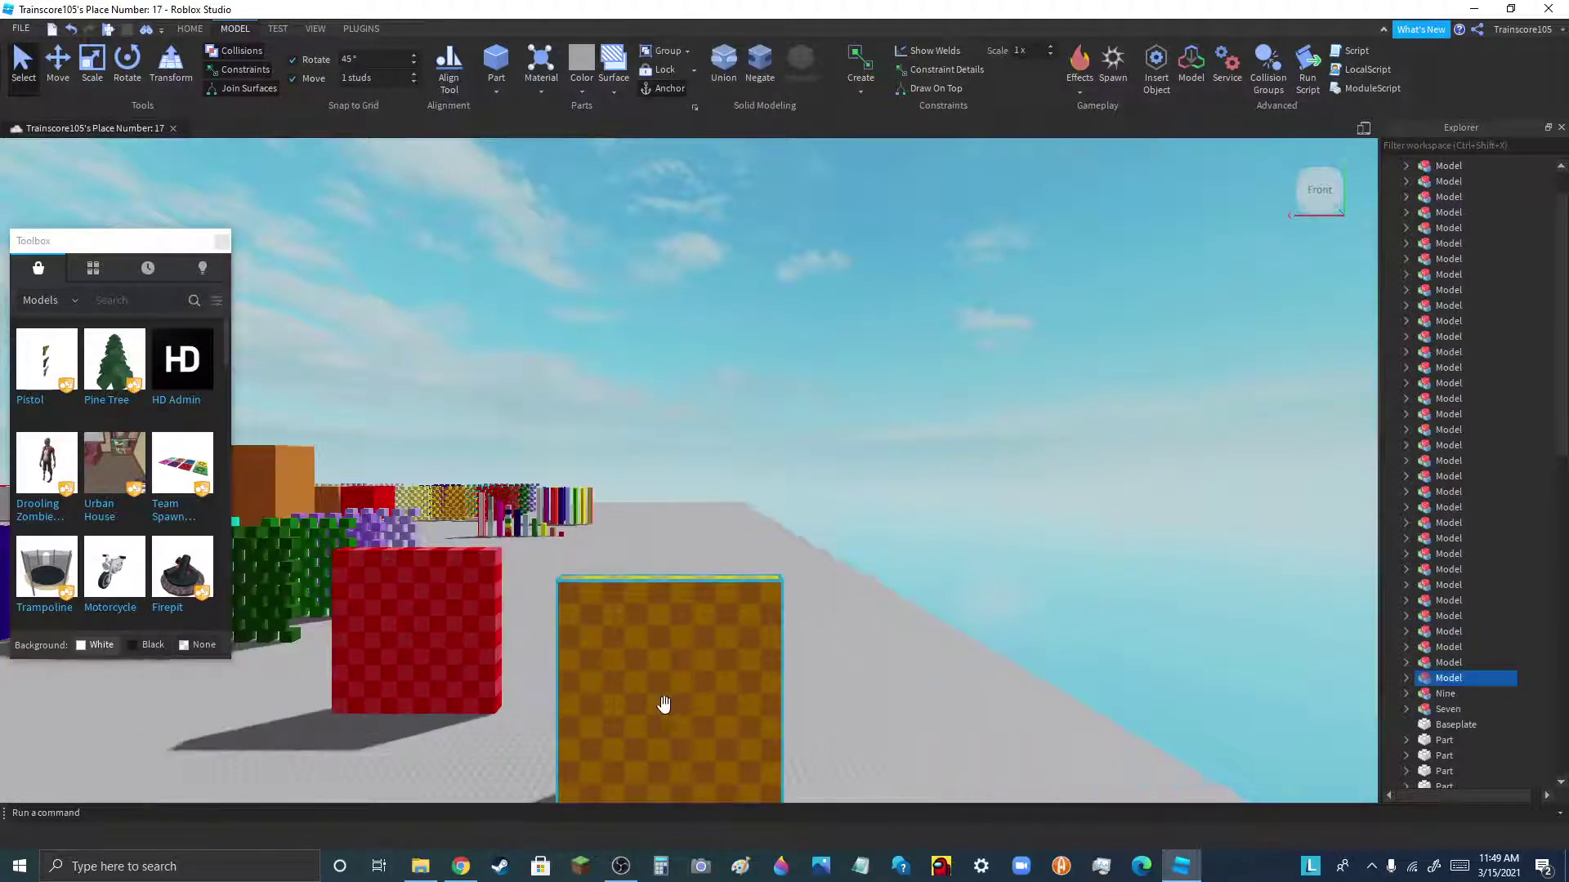
pyautogui.scroll(-3, 678, 683)
pyautogui.scroll(4, 683, 660)
pyautogui.moveTo(735, 703); pyautogui.dragTo(676, 703)
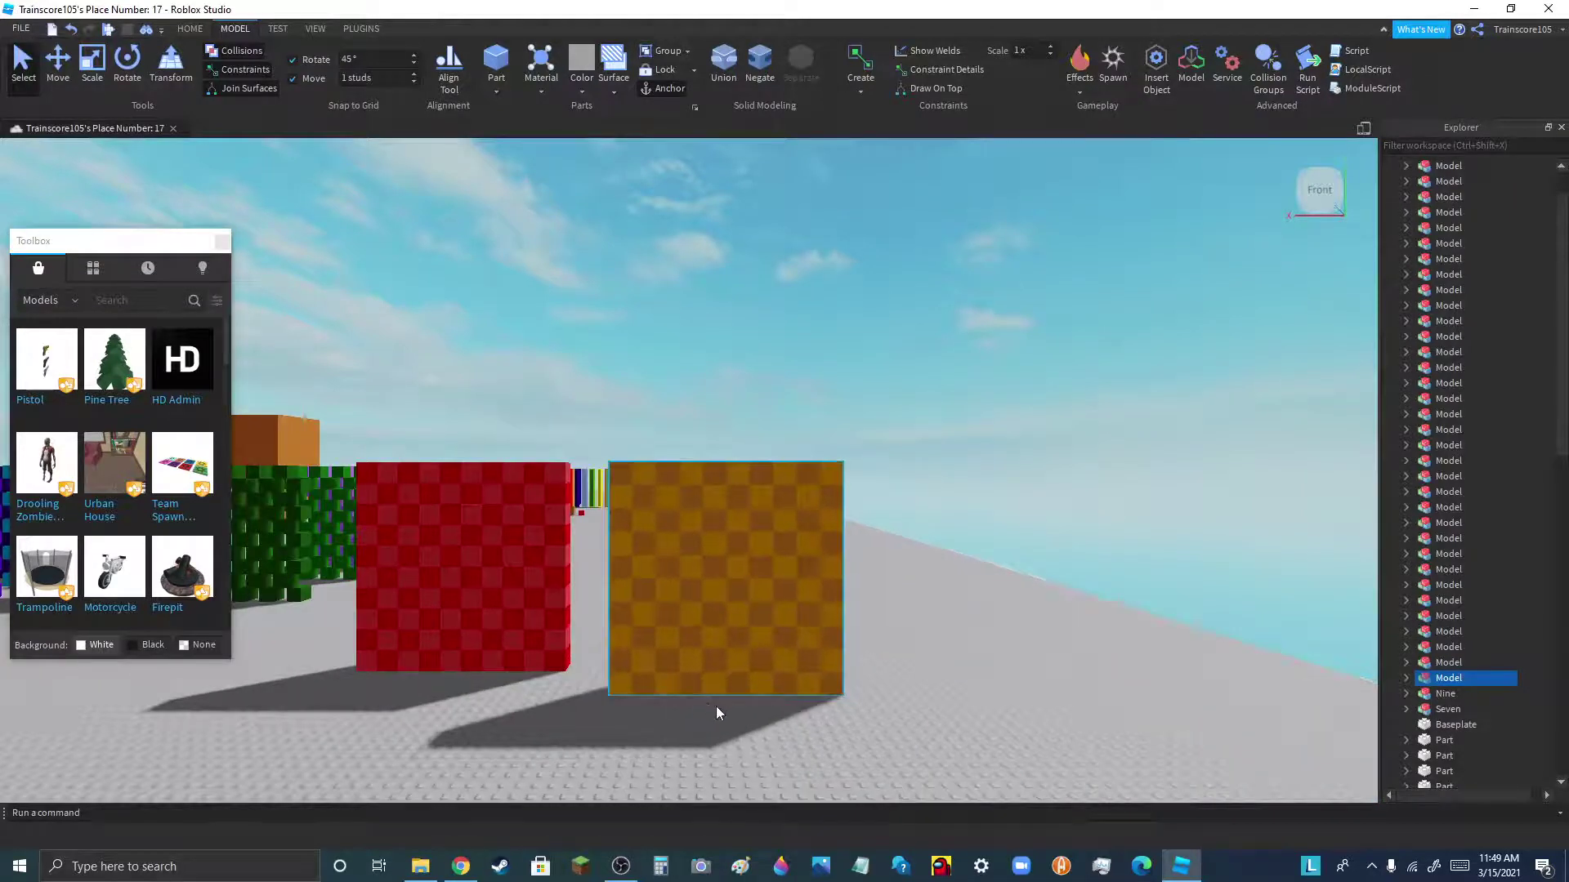
pyautogui.scroll(-3, 569, 554)
pyautogui.moveTo(793, 749); pyautogui.dragTo(577, 633)
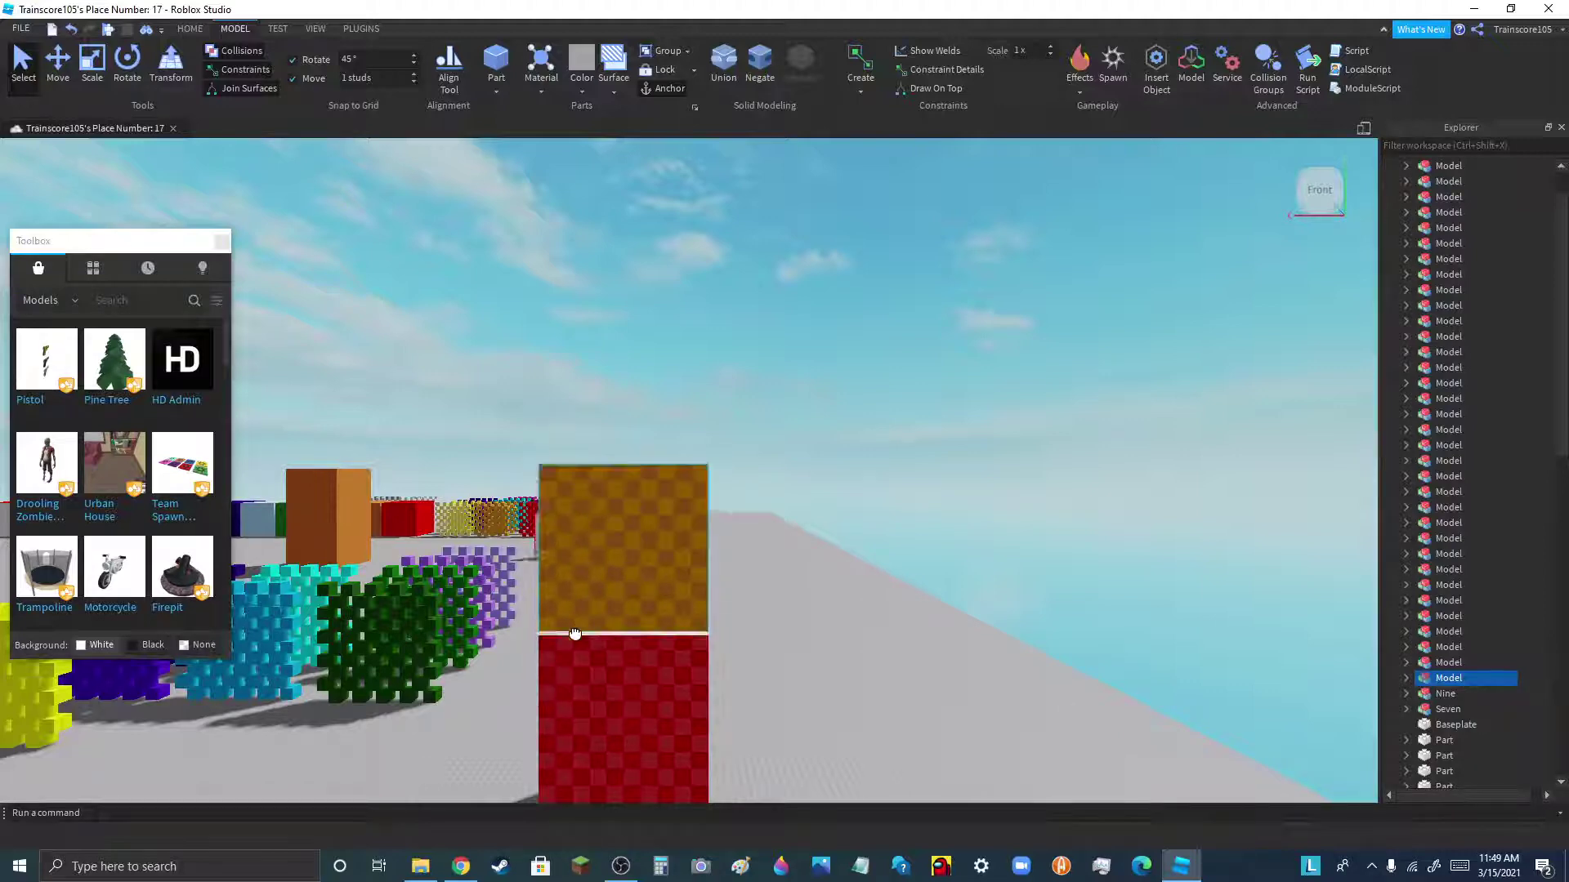
pyautogui.click(772, 660)
# - Move the front pale yellow checkered grid into the gaps of the bright yellow grid behind it to form a solid block
pyautogui.scroll(-3, 773, 660)
pyautogui.scroll(-2, 773, 660)
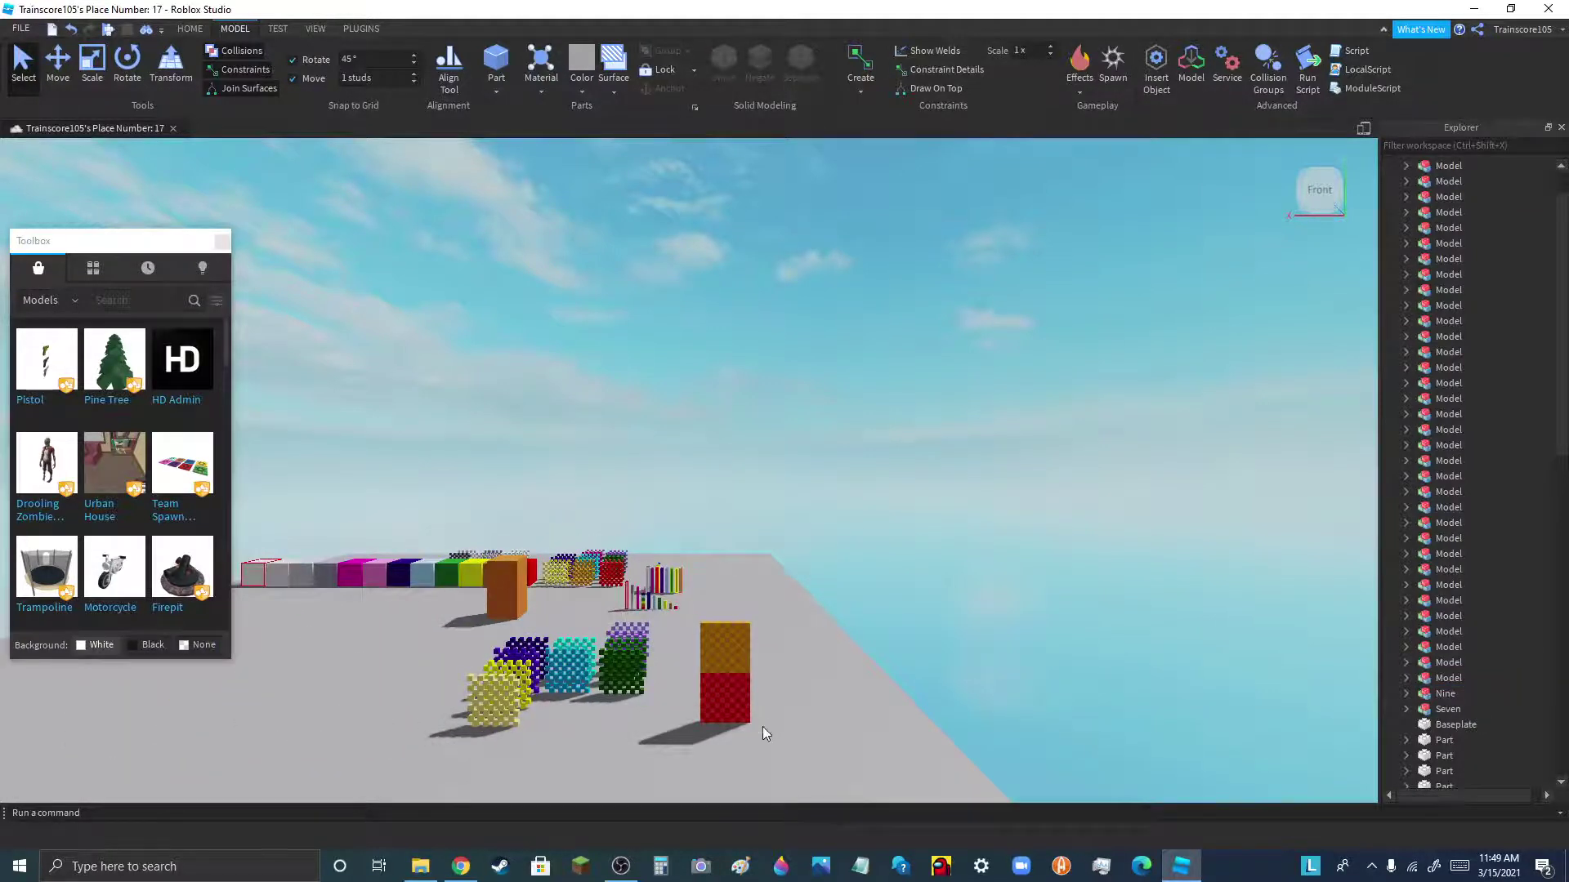
pyautogui.scroll(5, 380, 704)
pyautogui.click(427, 725)
pyautogui.scroll(4, 427, 725)
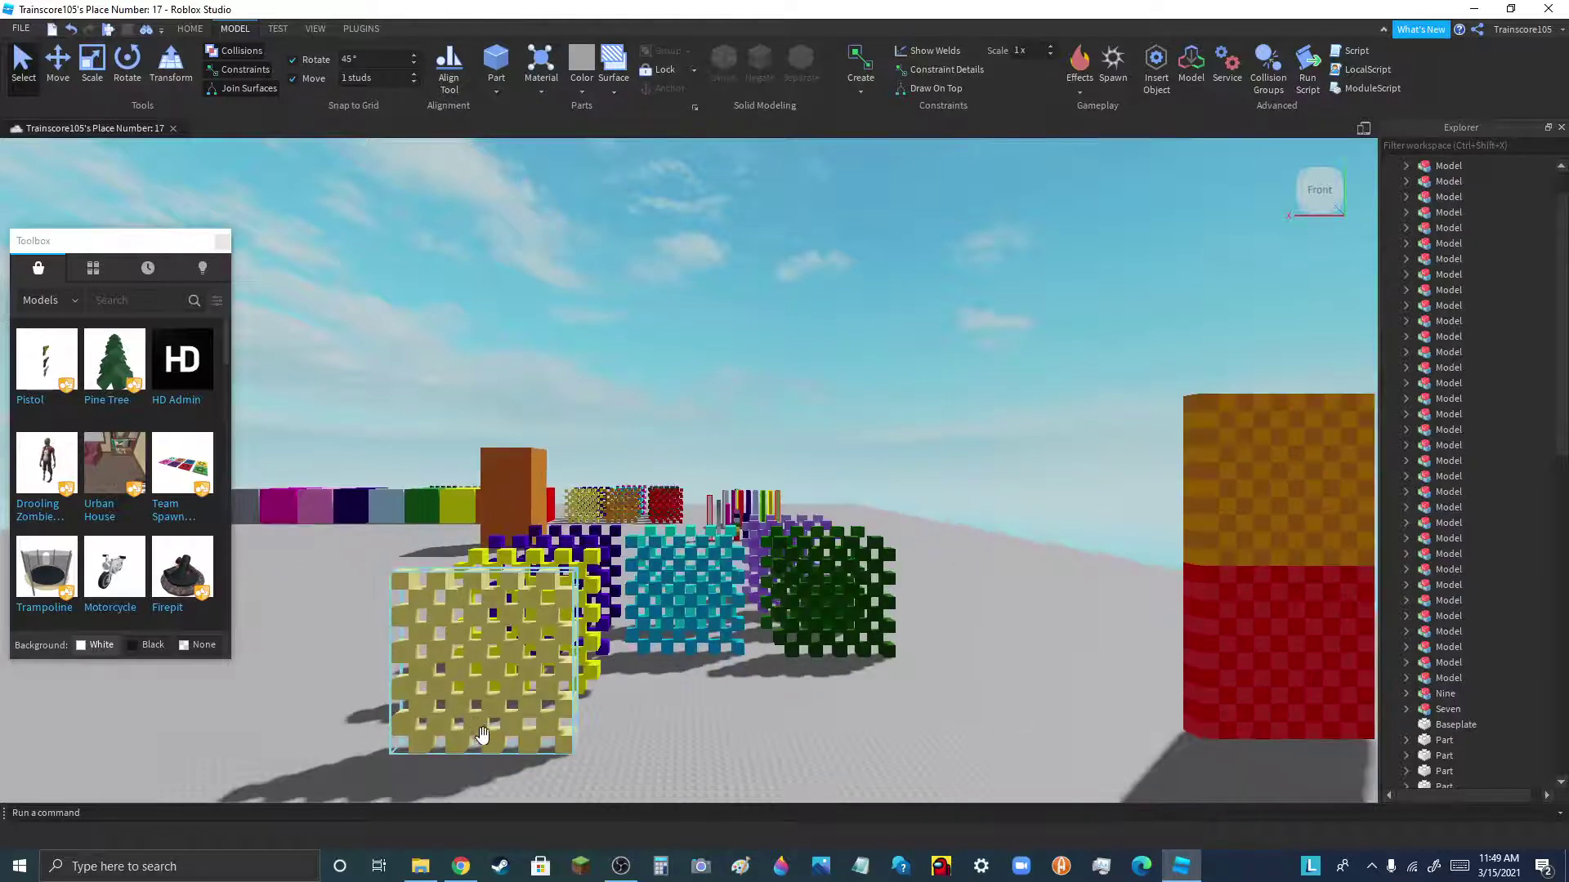
pyautogui.moveTo(429, 724); pyautogui.dragTo(540, 694)
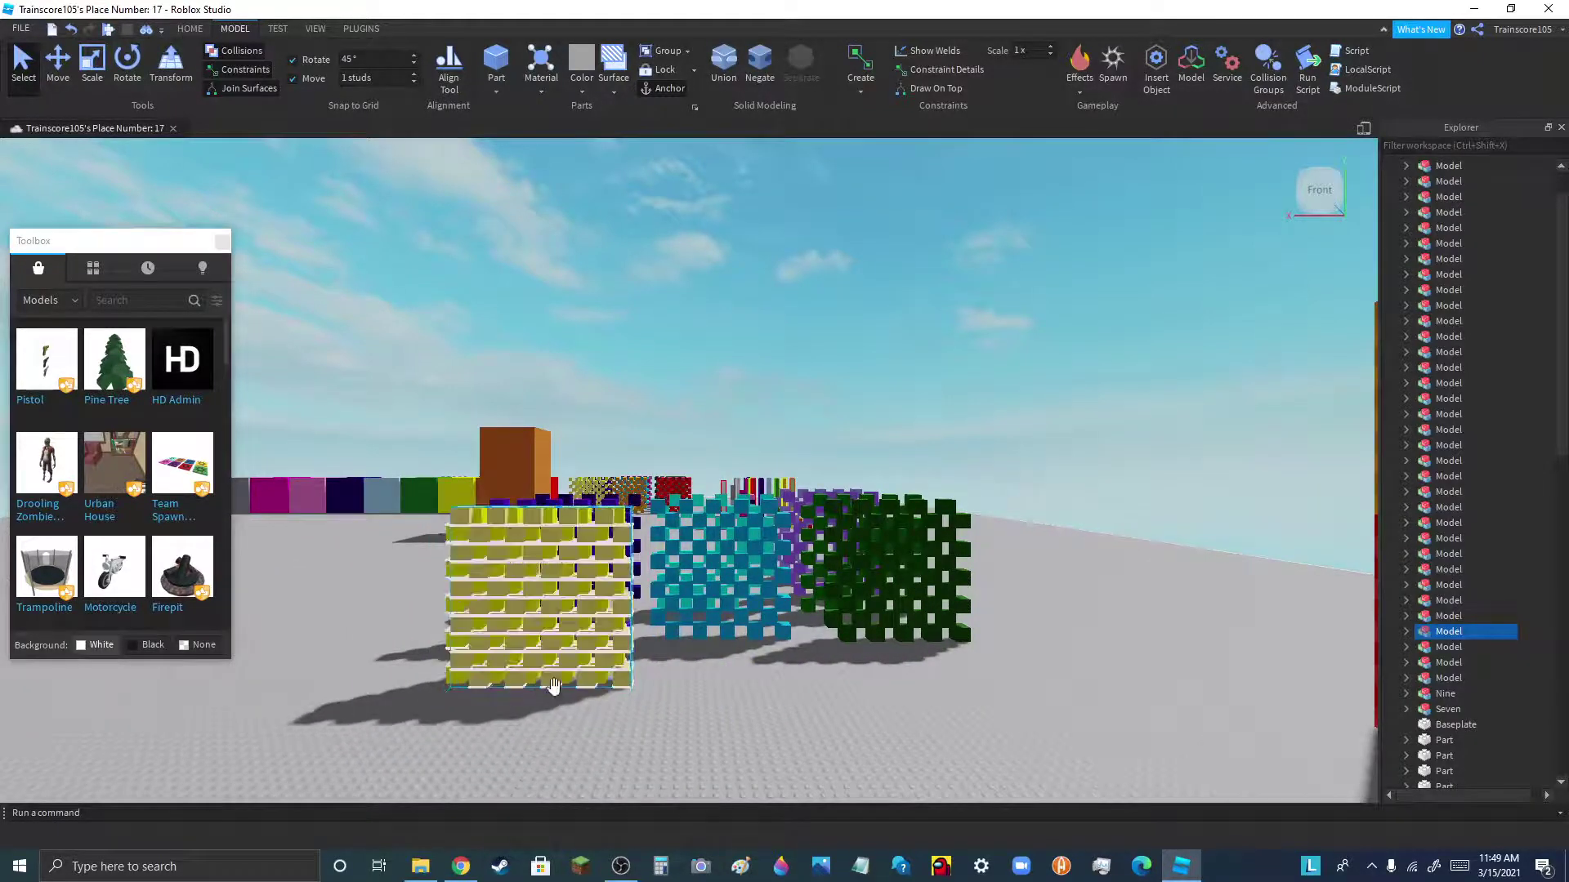
pyautogui.scroll(4, 453, 676)
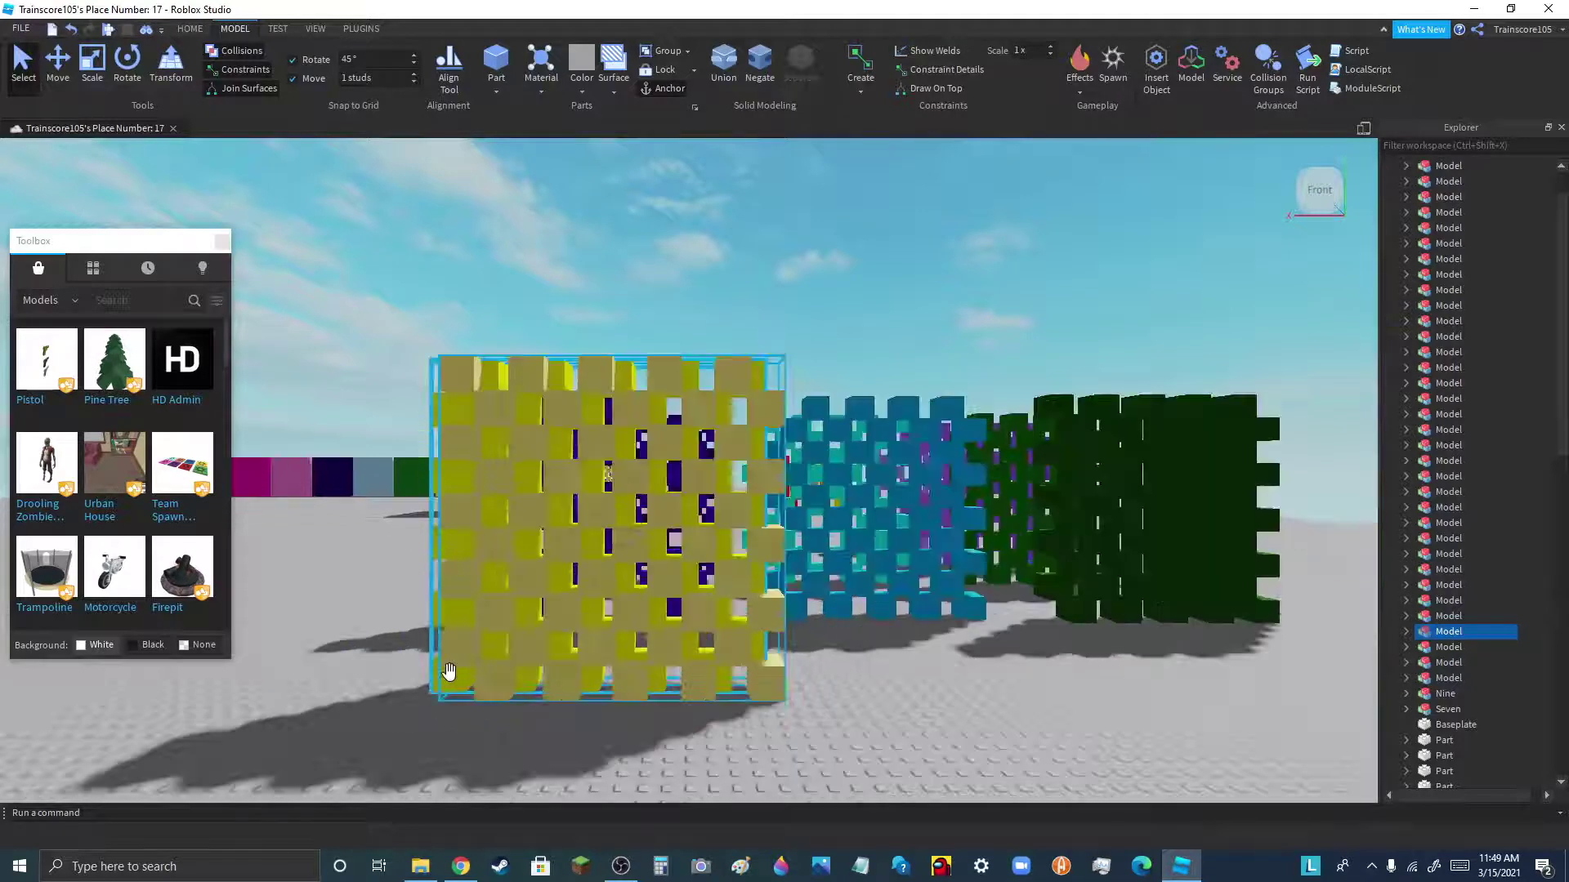
pyautogui.moveTo(448, 672); pyautogui.dragTo(532, 697)
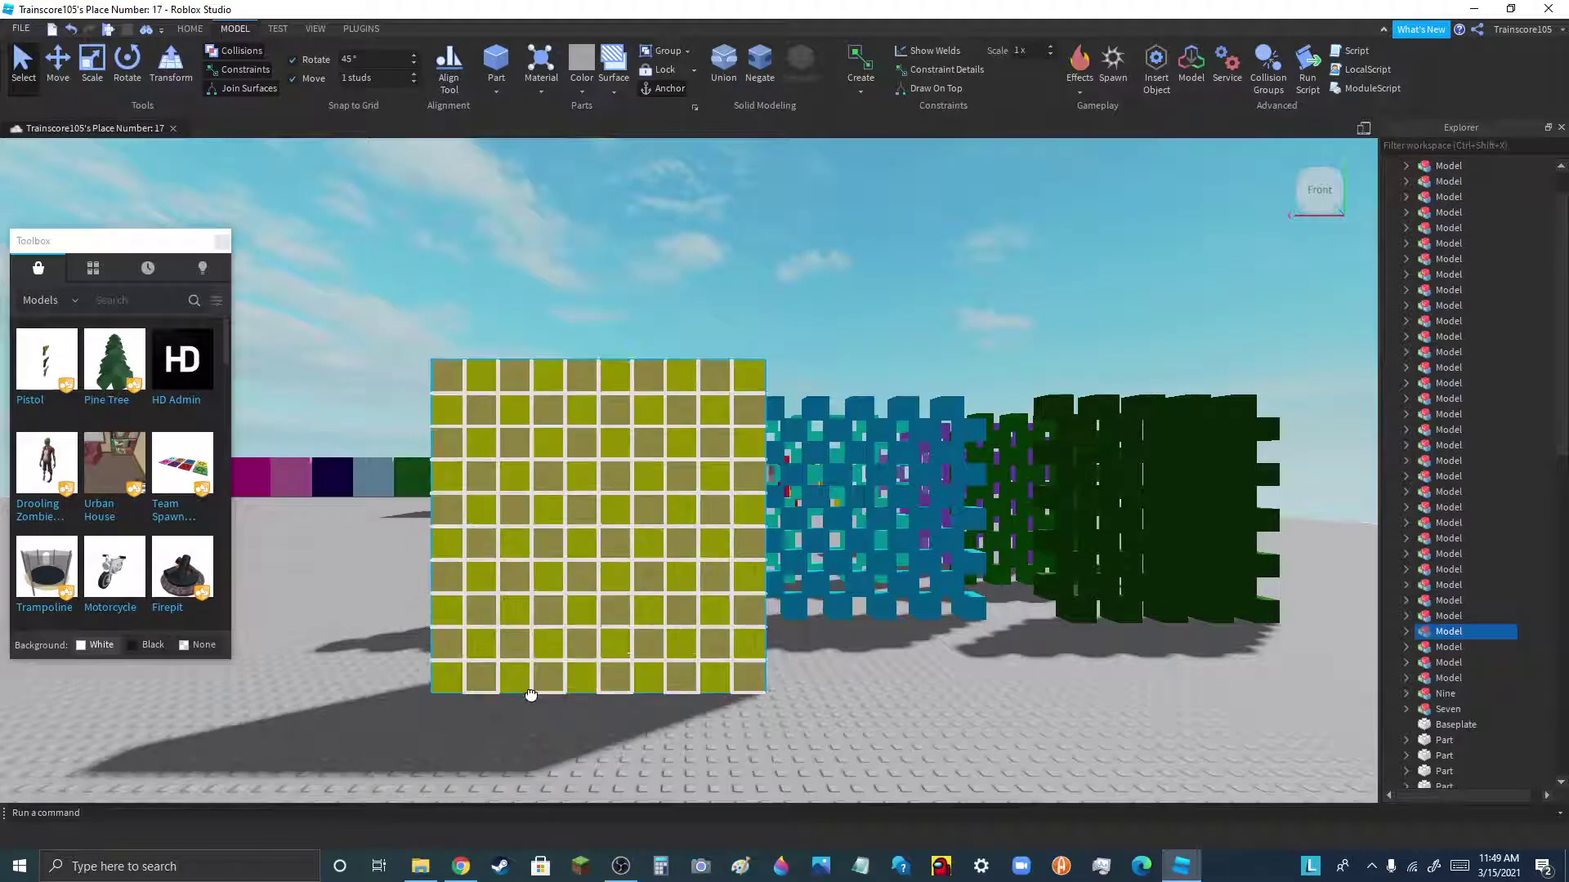
pyautogui.click(601, 734)
# - Group the two interlocked yellow grids into one model
pyautogui.scroll(-6, 562, 750)
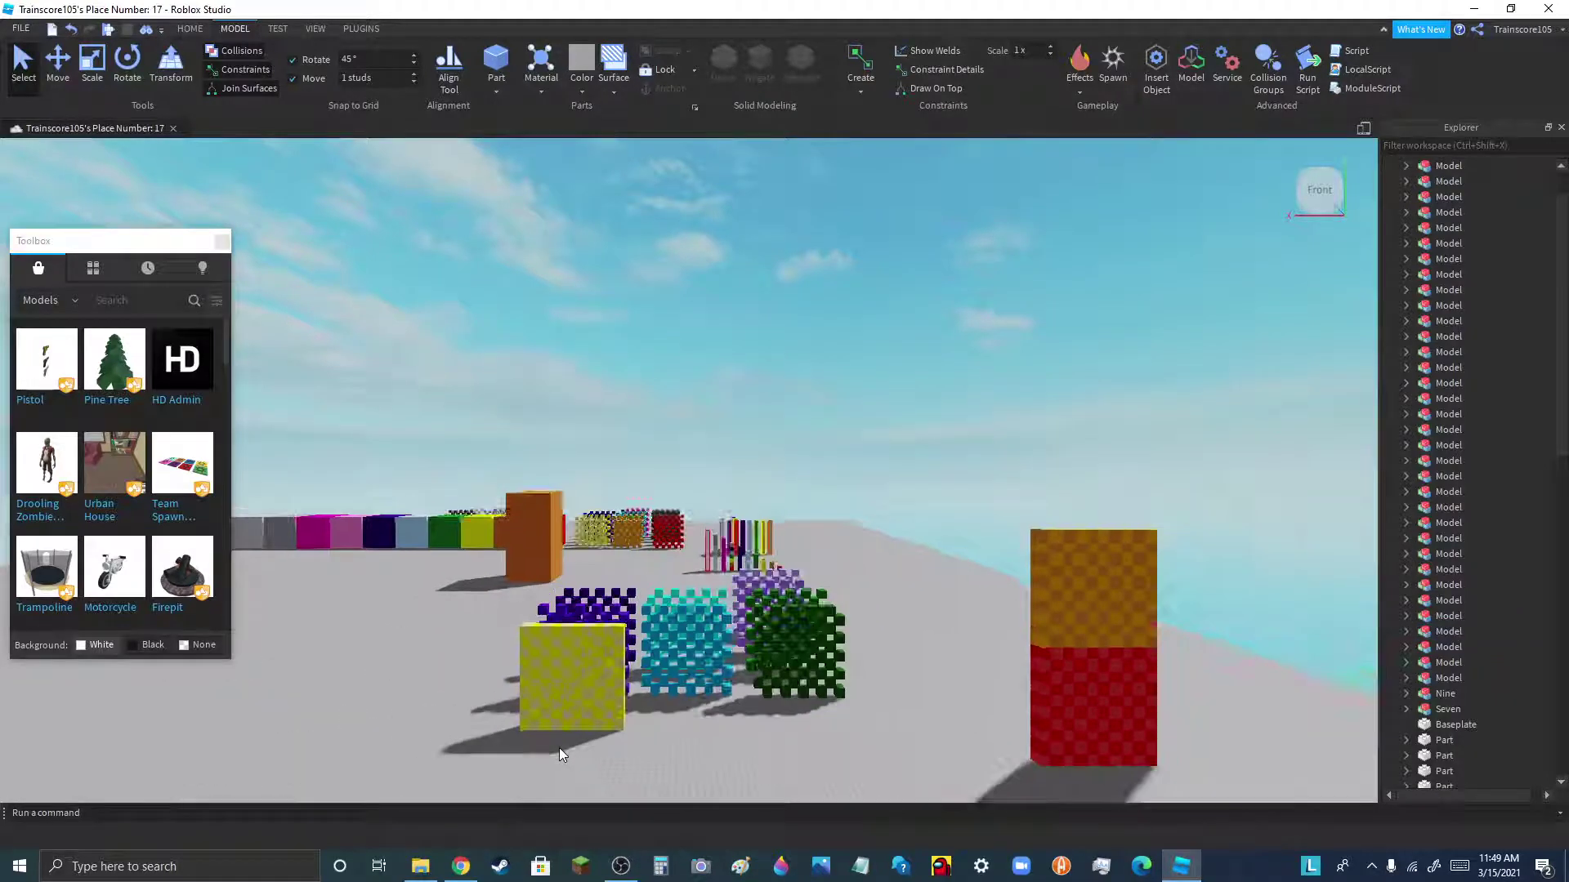
pyautogui.click(530, 684)
pyautogui.click(665, 52)
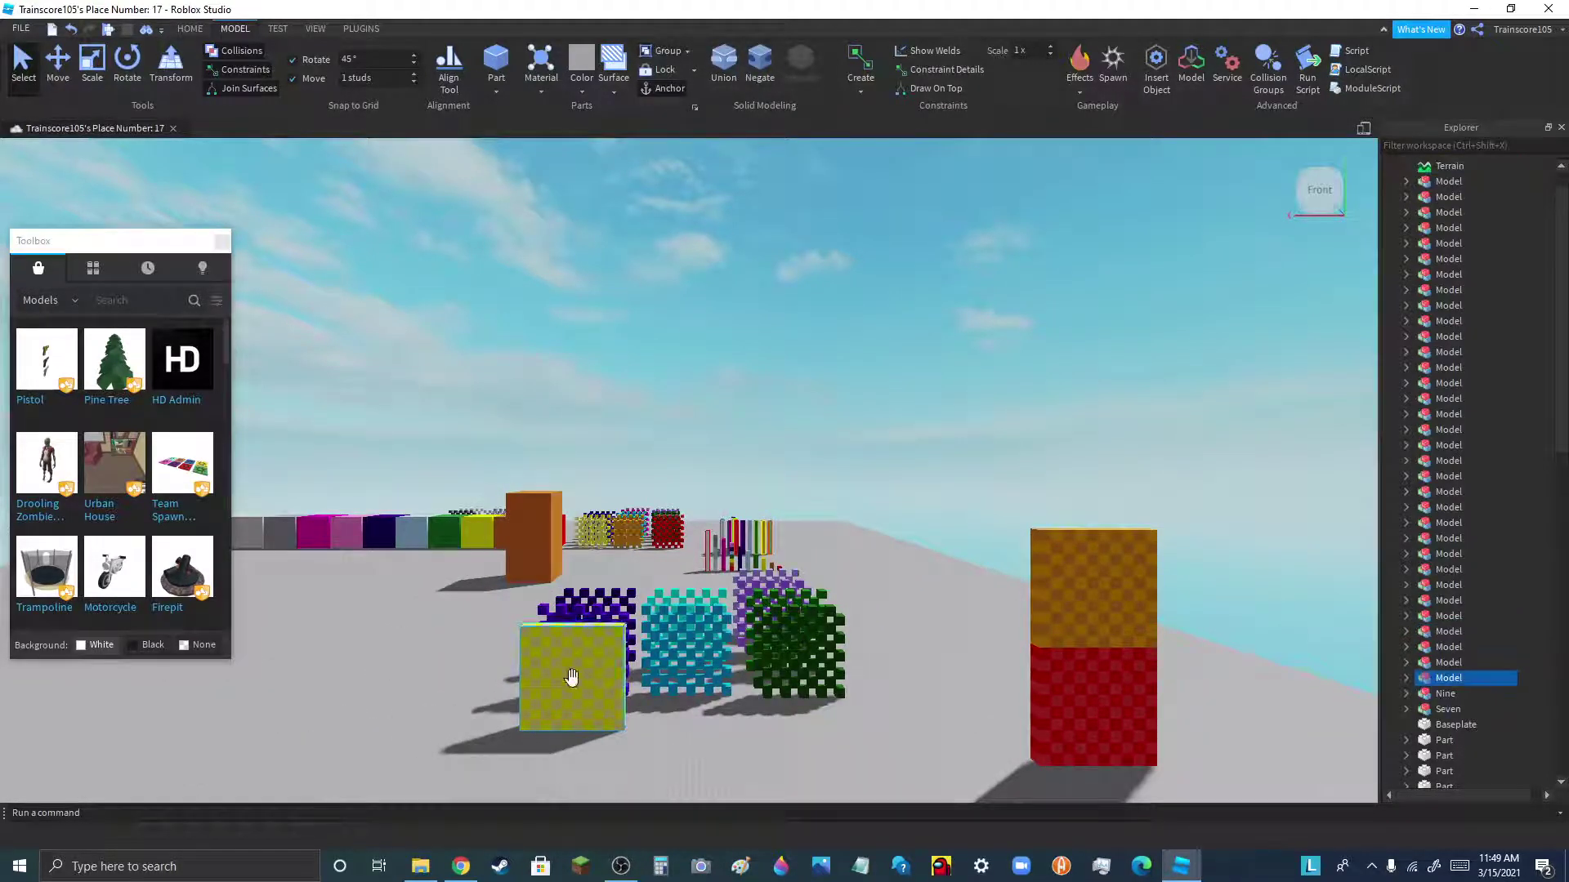
# - Move the yellow block over to the tower and stack it squarely on top of the orange block
pyautogui.moveTo(614, 716); pyautogui.dragTo(845, 750)
pyautogui.scroll(-2, 261, 639)
pyautogui.scroll(3, 868, 711)
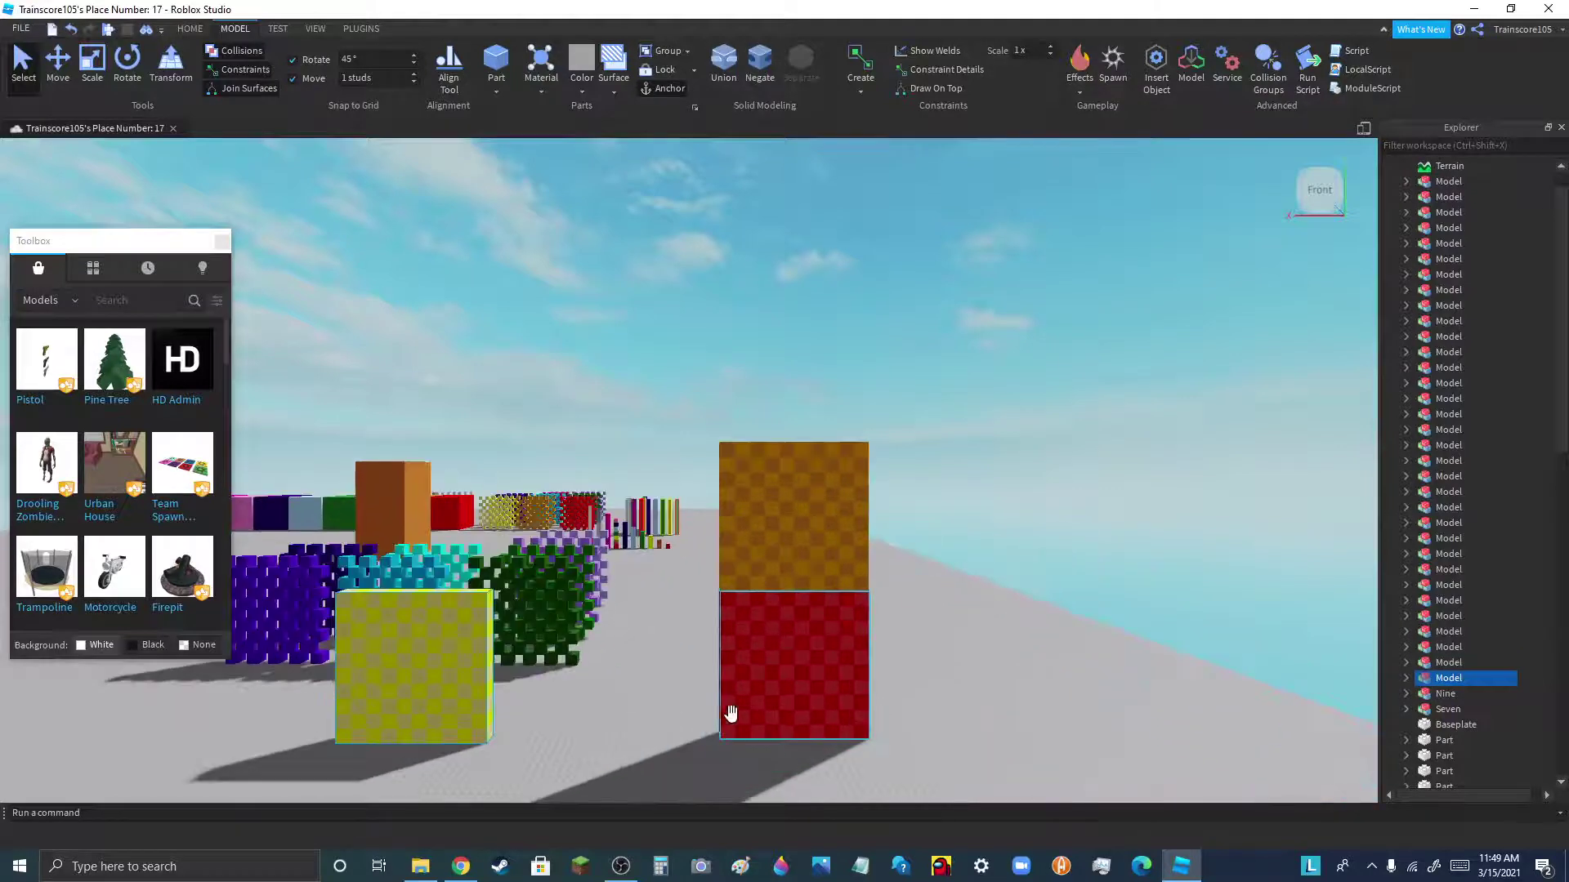
pyautogui.moveTo(362, 714); pyautogui.dragTo(782, 501)
pyautogui.scroll(-3, 767, 725)
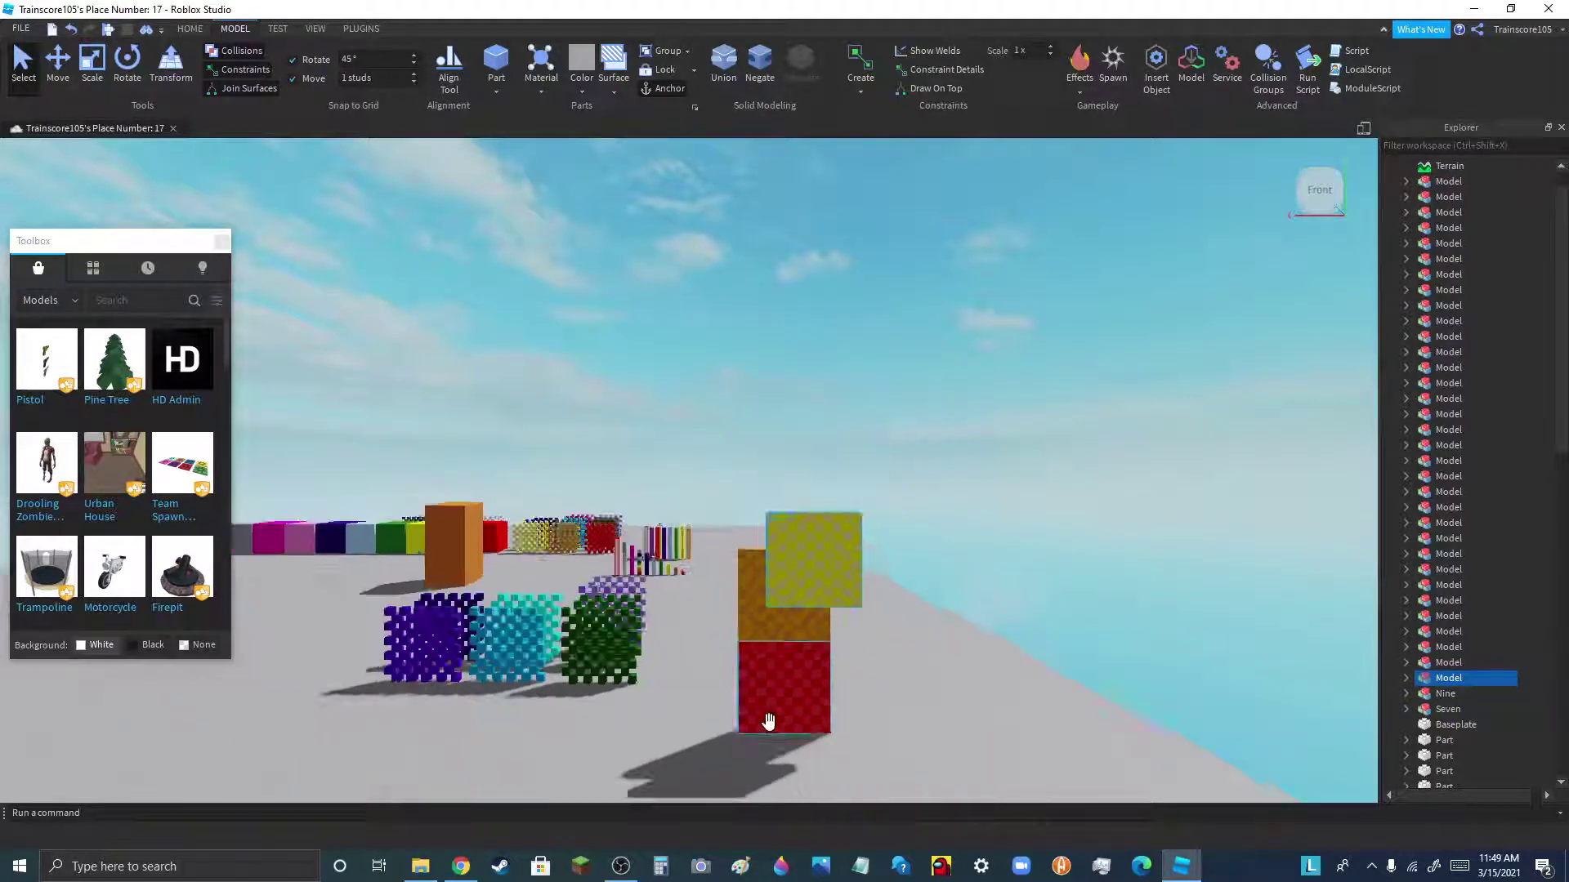
pyautogui.scroll(2, 806, 503)
pyautogui.scroll(1, 806, 510)
pyautogui.moveTo(784, 714); pyautogui.dragTo(732, 669)
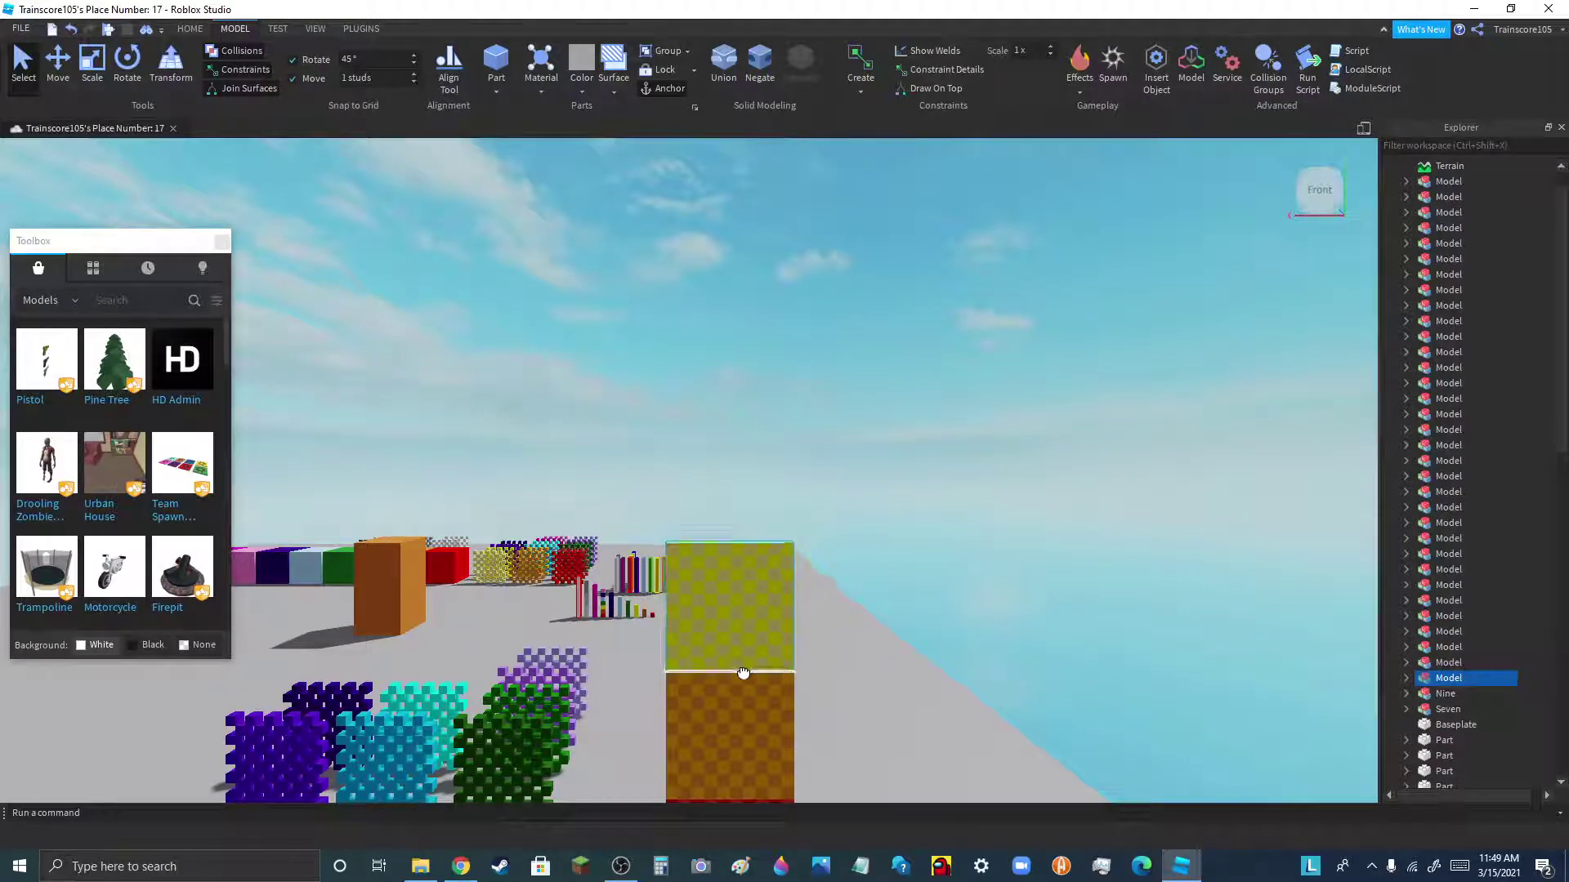
pyautogui.click(909, 654)
# - Move the two green checkered grids out to the open floor beside the red, orange and yellow tower
pyautogui.scroll(-3, 776, 474)
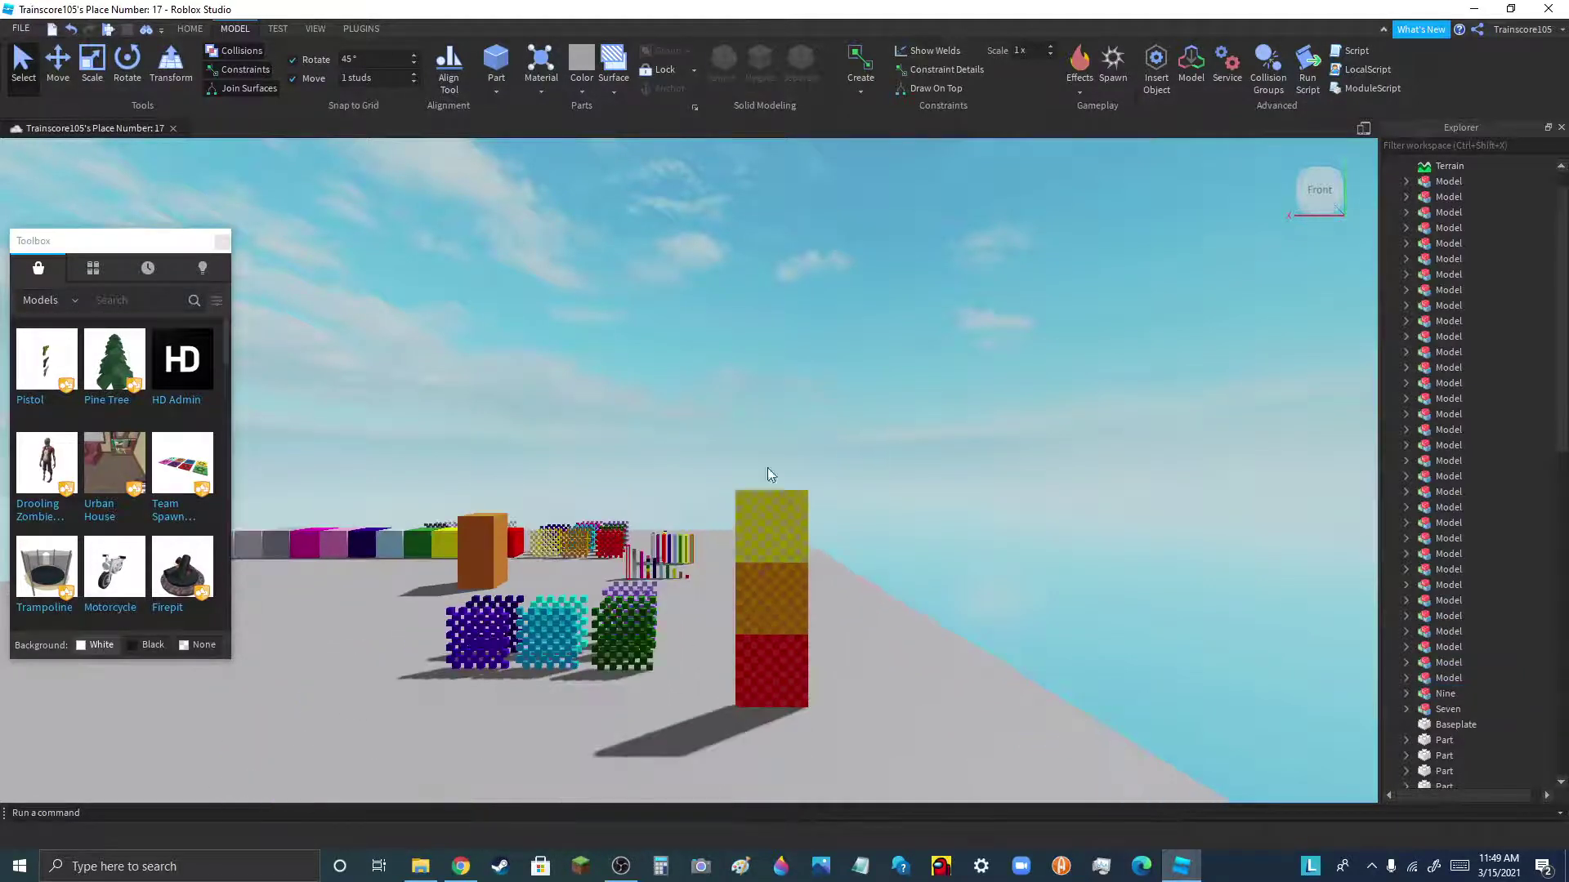
pyautogui.scroll(3, 648, 644)
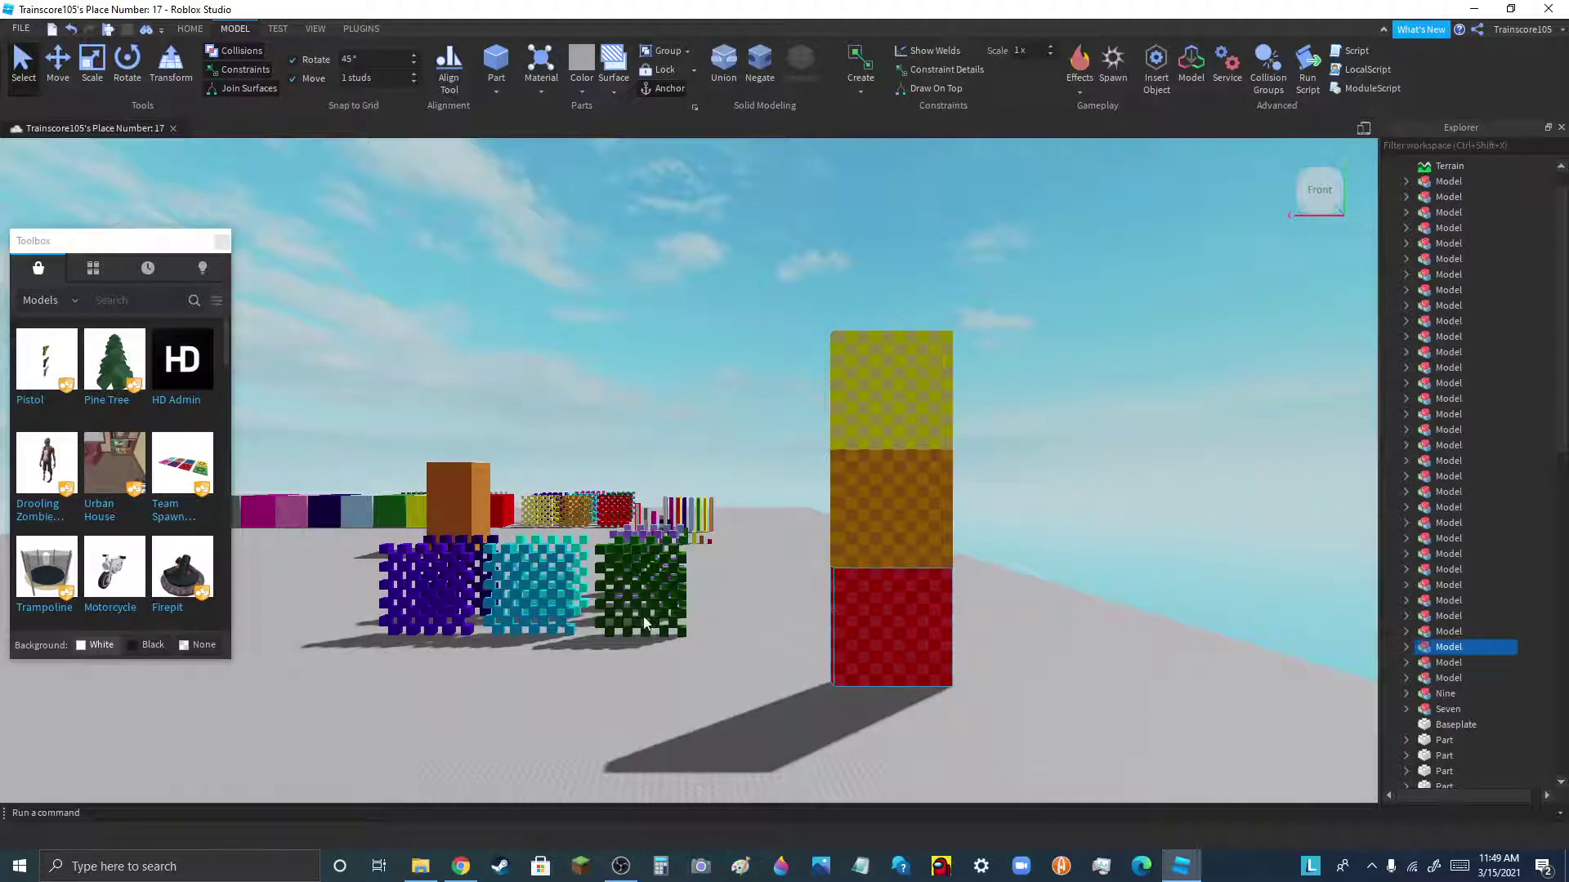
pyautogui.moveTo(644, 623); pyautogui.dragTo(990, 747)
pyautogui.scroll(-3, 733, 706)
pyautogui.scroll(2, 1090, 716)
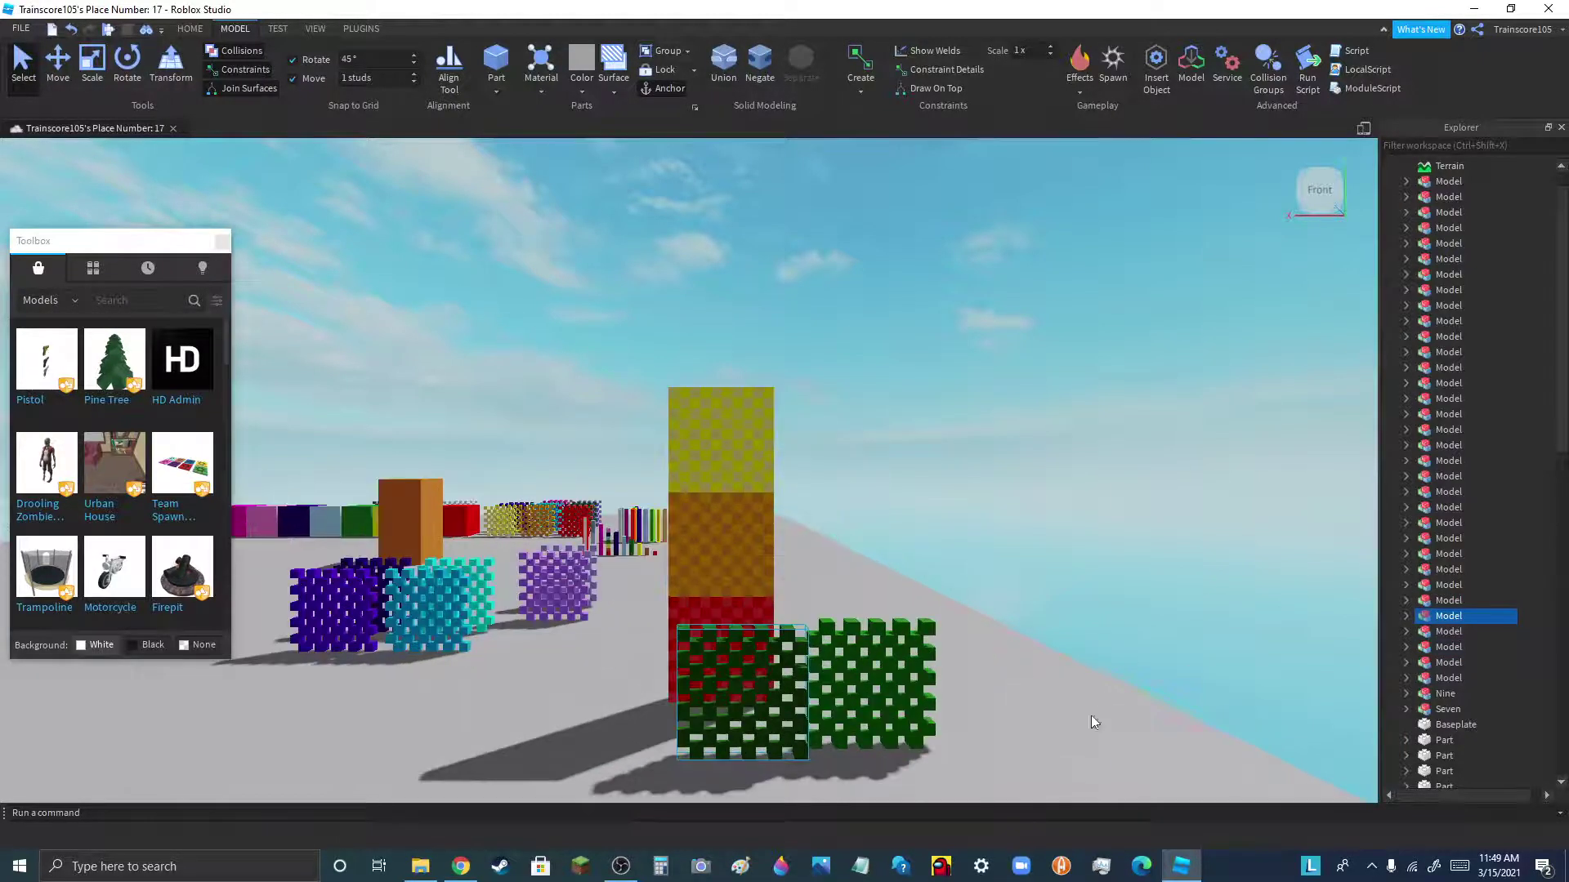
pyautogui.scroll(1, 1093, 720)
# - Move the front dark green grid into the gaps of the green grid behind it to form a solid block
pyautogui.moveTo(711, 760); pyautogui.dragTo(895, 790)
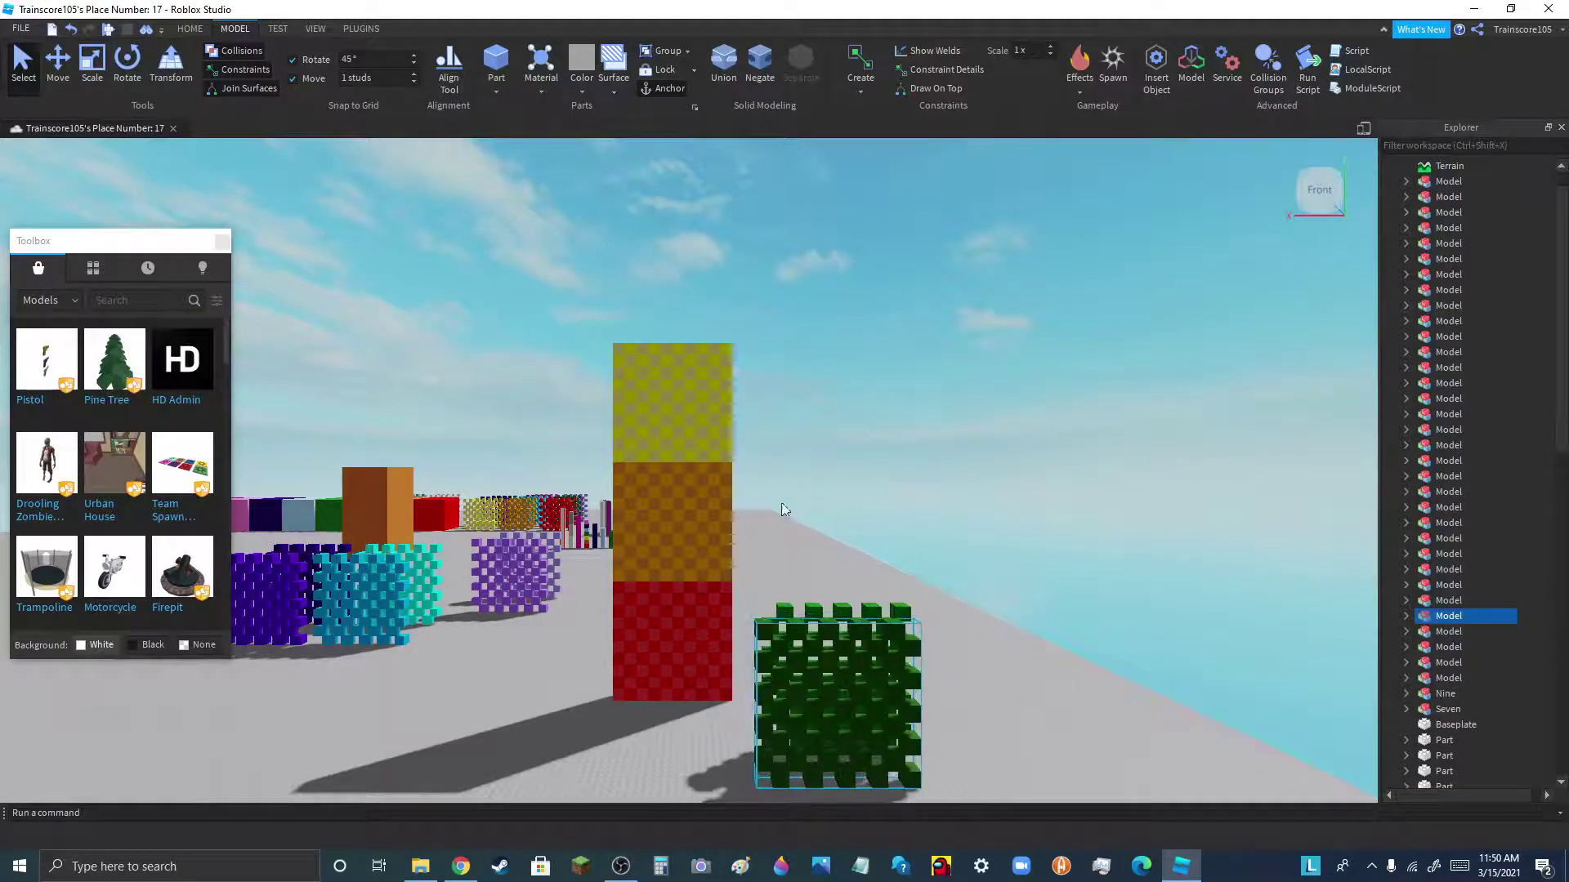
pyautogui.scroll(3, 914, 731)
pyautogui.scroll(-1, 590, 352)
pyautogui.scroll(1, 672, 673)
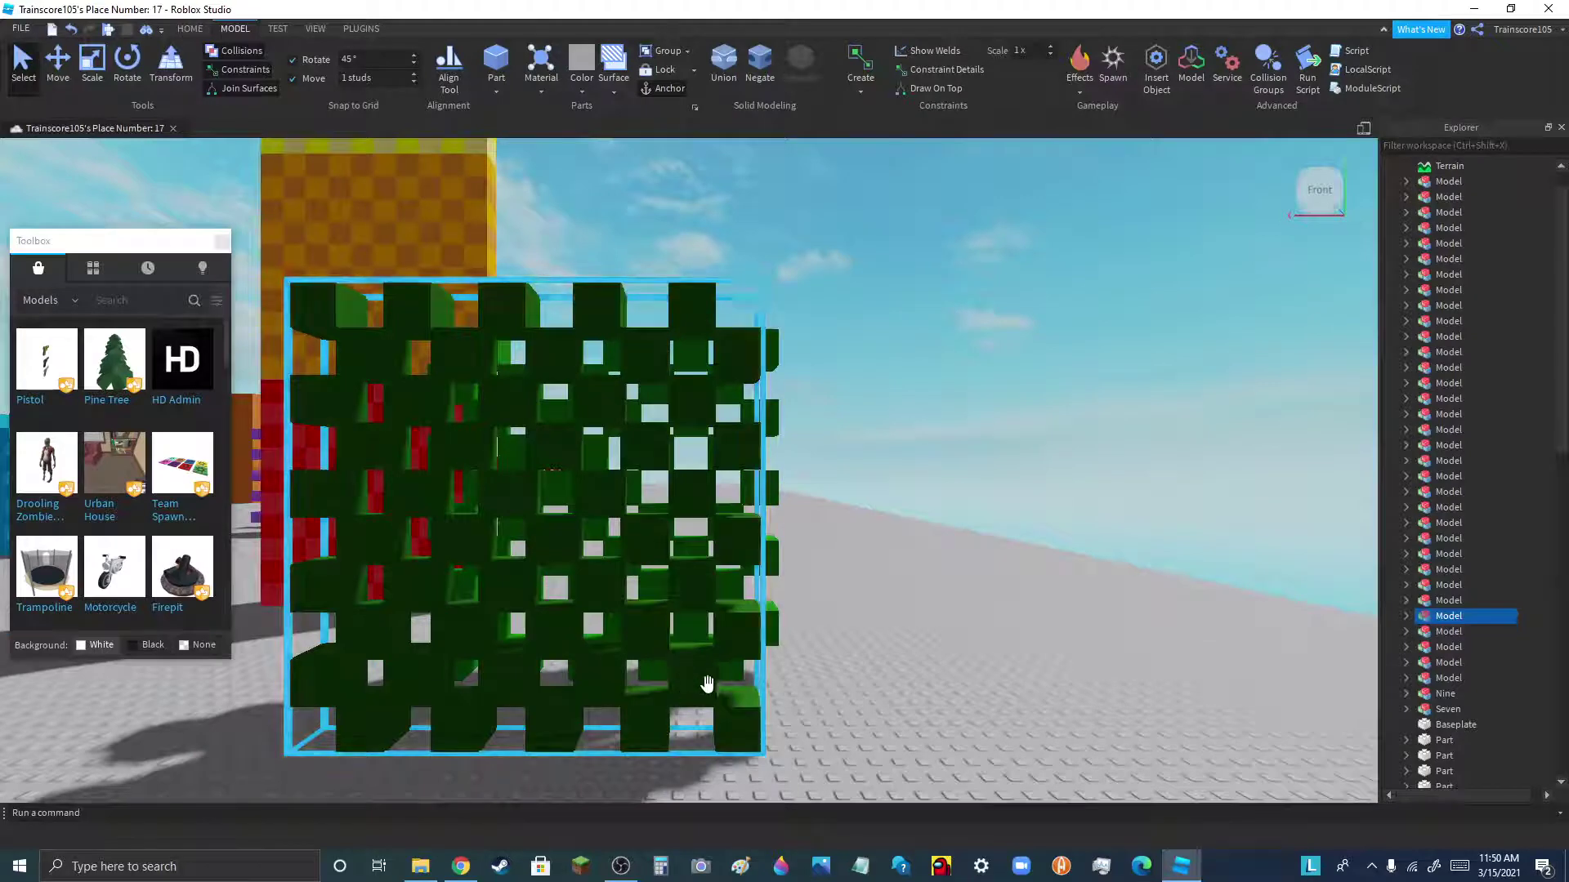
pyautogui.moveTo(708, 684)
pyautogui.mouseDown()
pyautogui.moveTo(732, 700)
pyautogui.moveTo(740, 686)
pyautogui.moveTo(750, 768)
pyautogui.moveTo(730, 683)
pyautogui.mouseUp()
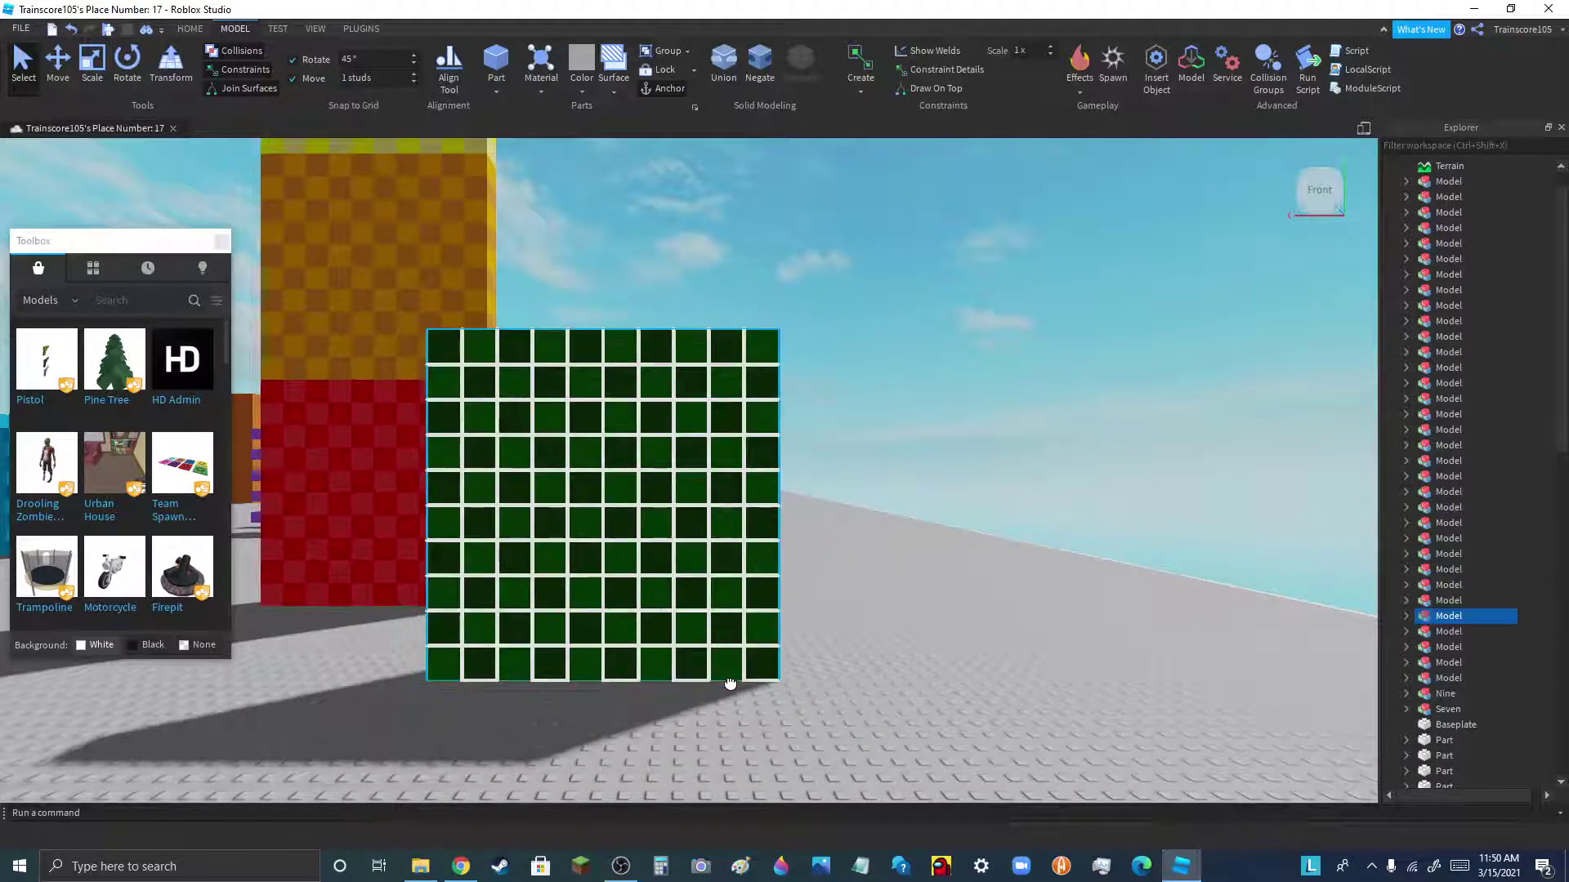
pyautogui.click(937, 678)
# - Group the two interlocked green grids and stack the green block on top of the yellow block
pyautogui.scroll(-4, 902, 673)
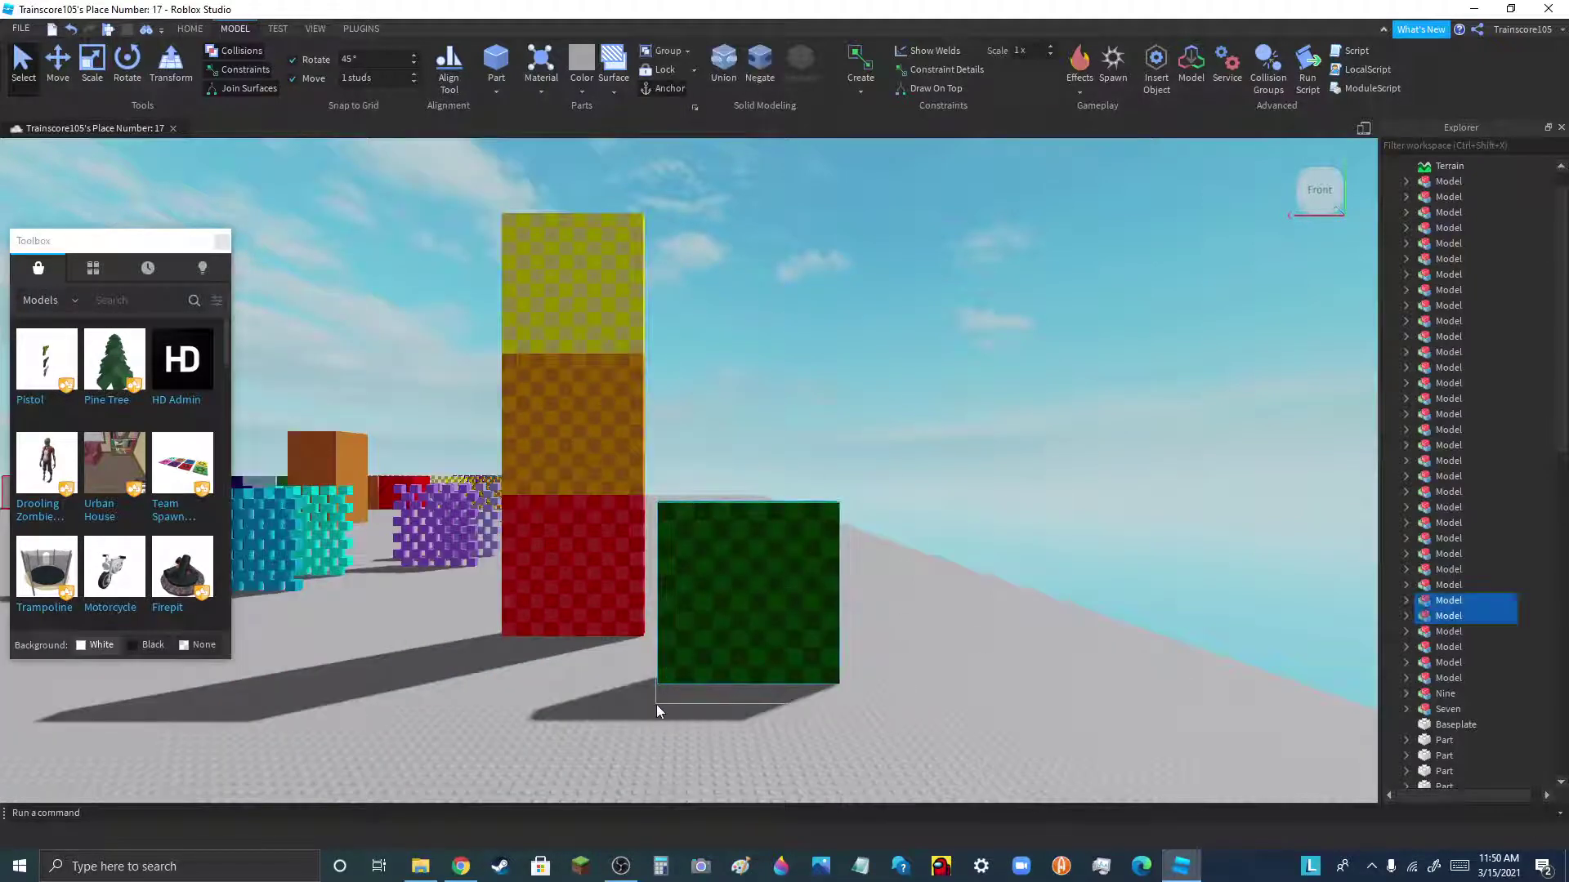
pyautogui.click(659, 56)
pyautogui.scroll(-5, 805, 553)
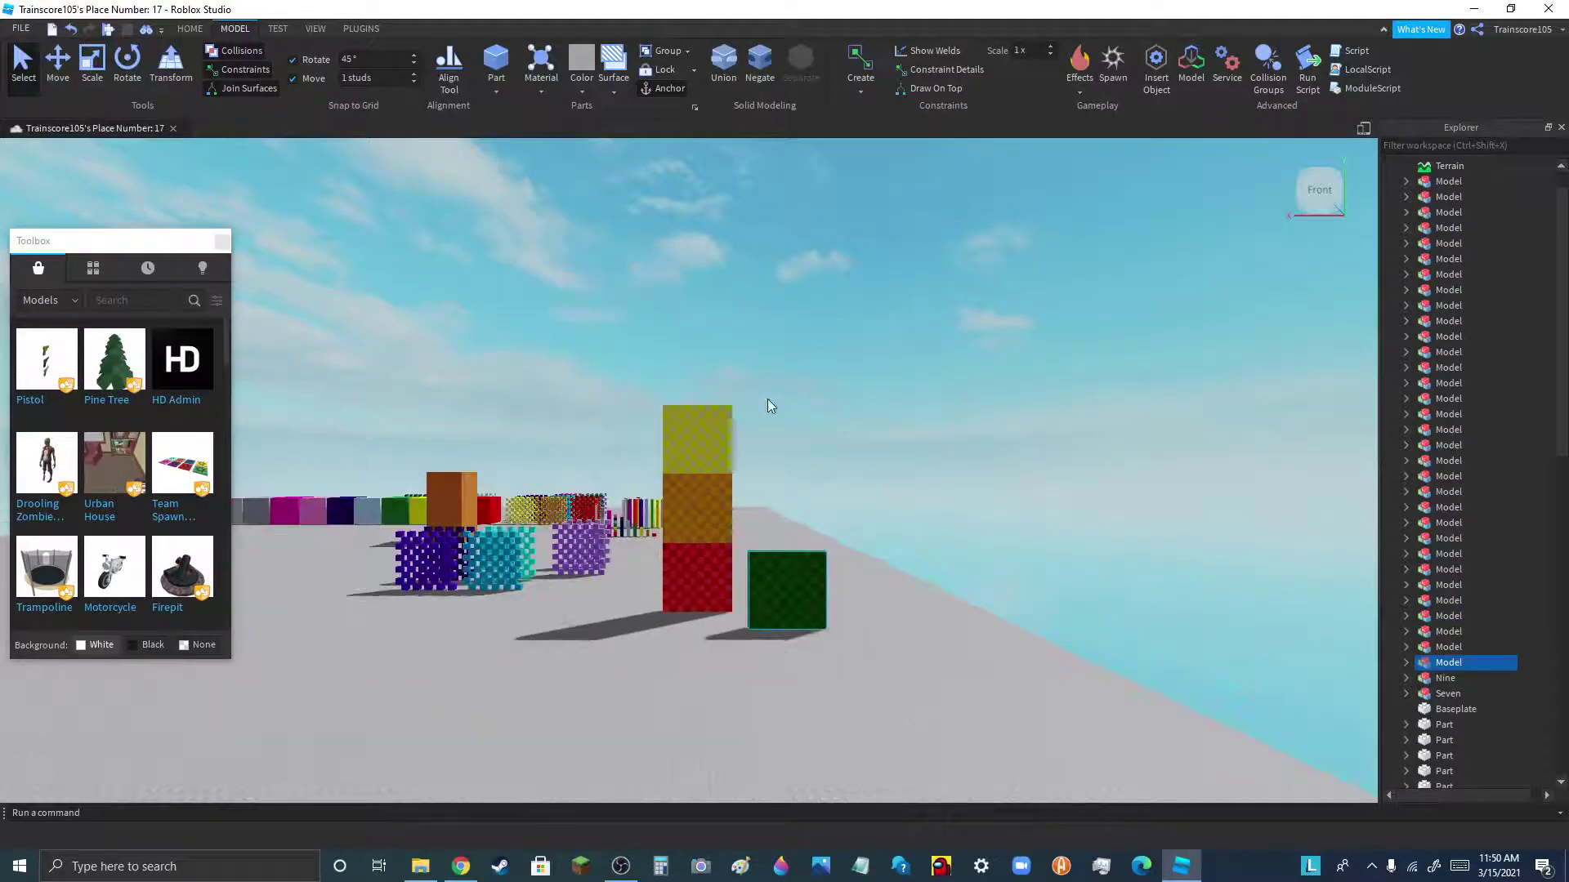
pyautogui.scroll(3, 767, 398)
pyautogui.moveTo(780, 727); pyautogui.dragTo(636, 392)
pyautogui.scroll(5, 703, 441)
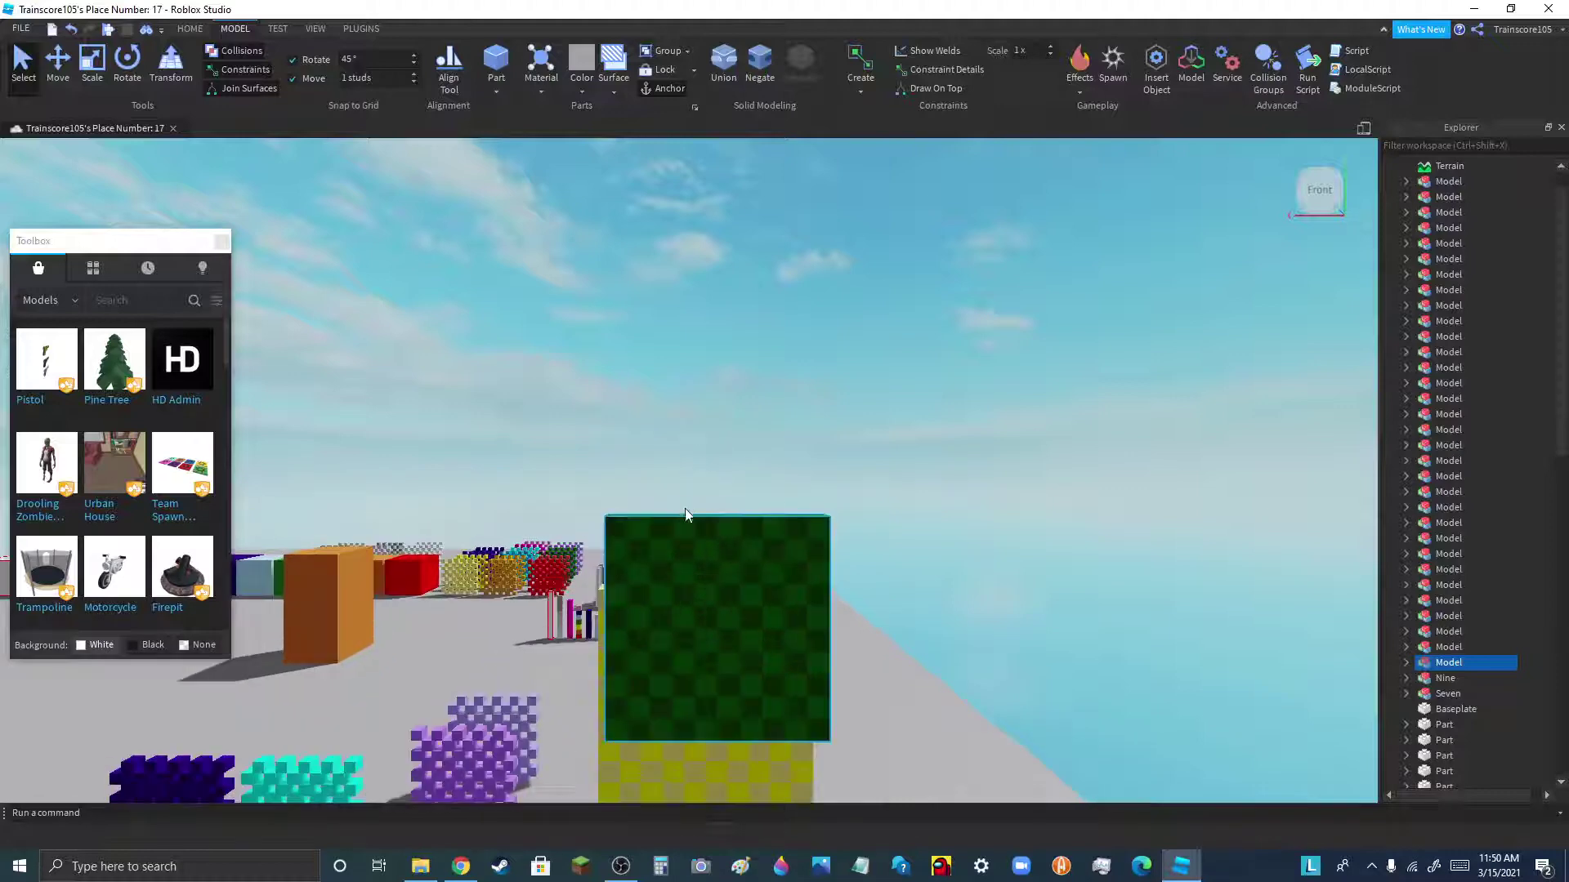
pyautogui.scroll(-2, 703, 637)
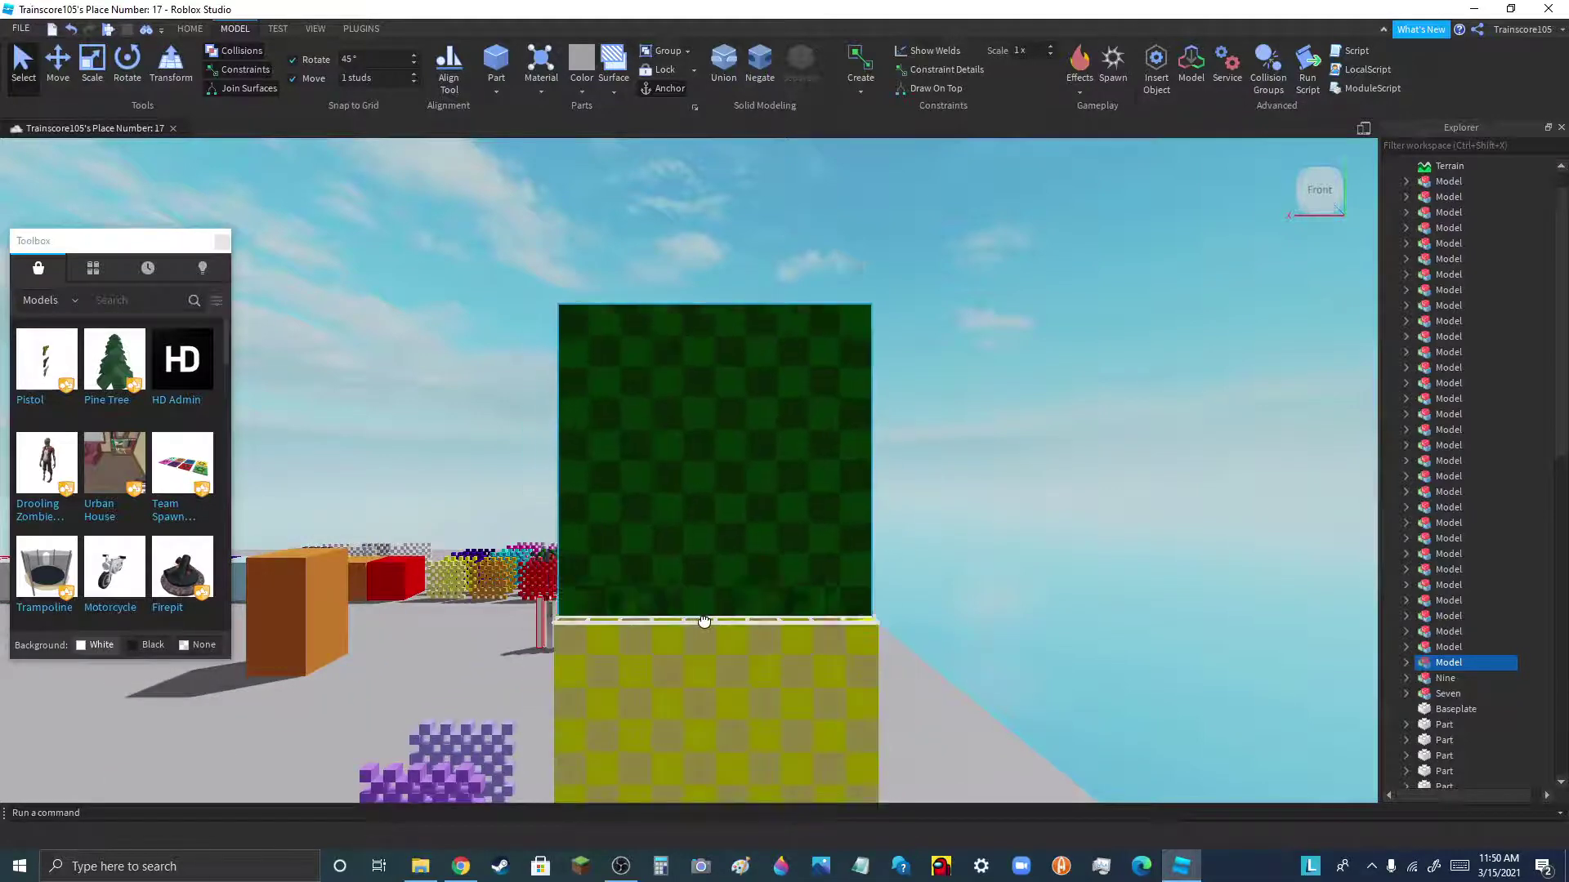
# - Select the blue and turquoise checkered grids together and move them to the open floor beside the four-block tower
pyautogui.scroll(-4, 736, 621)
pyautogui.scroll(-2, 754, 625)
pyautogui.scroll(4, 572, 760)
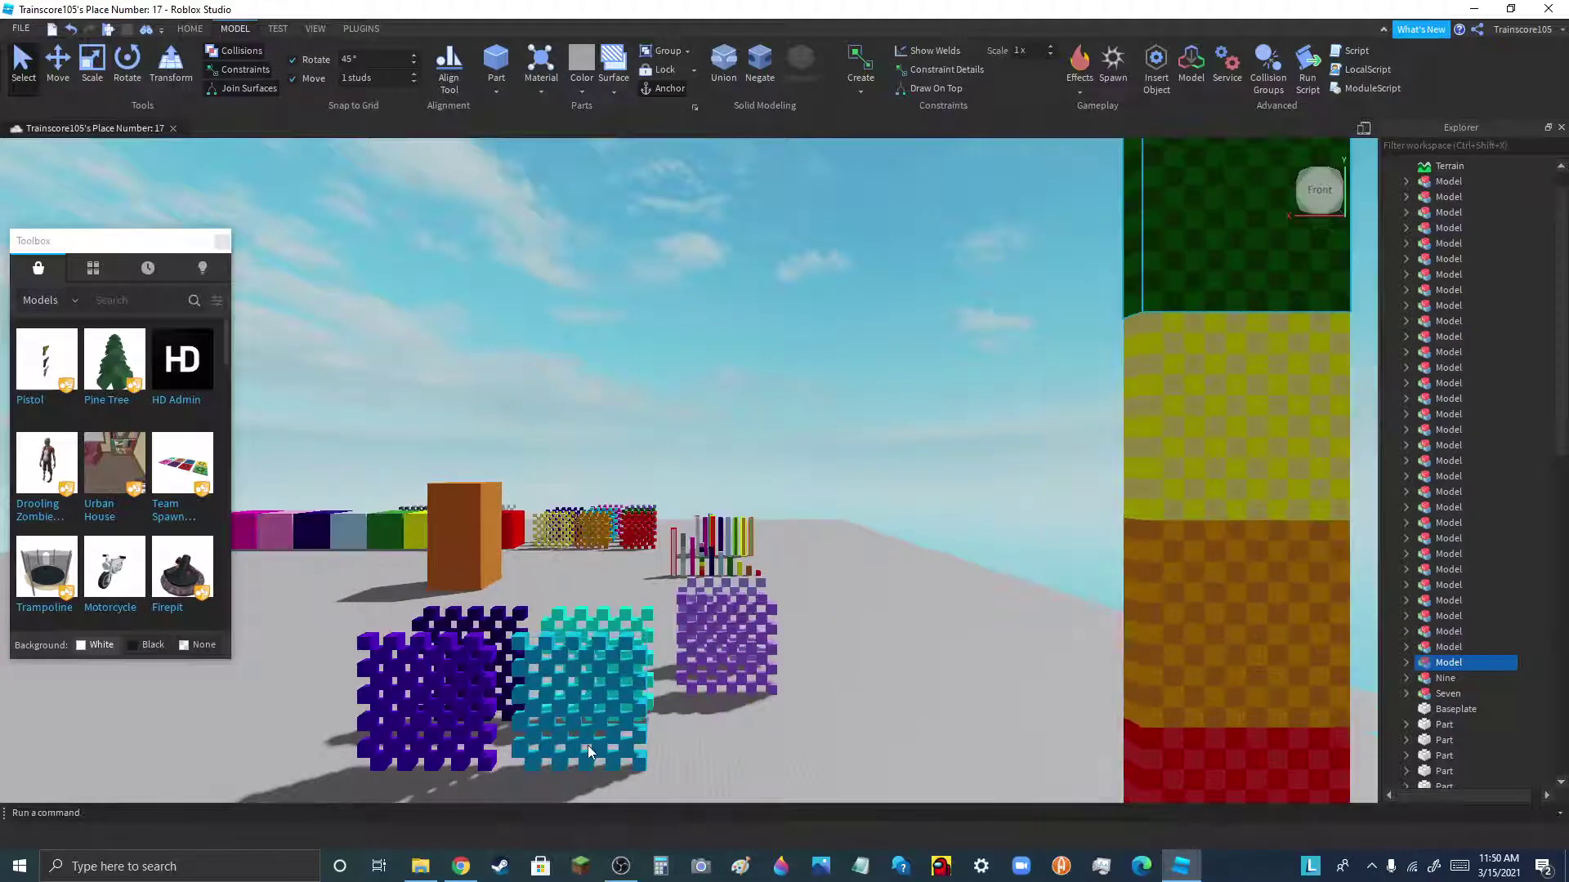
pyautogui.scroll(1, 587, 745)
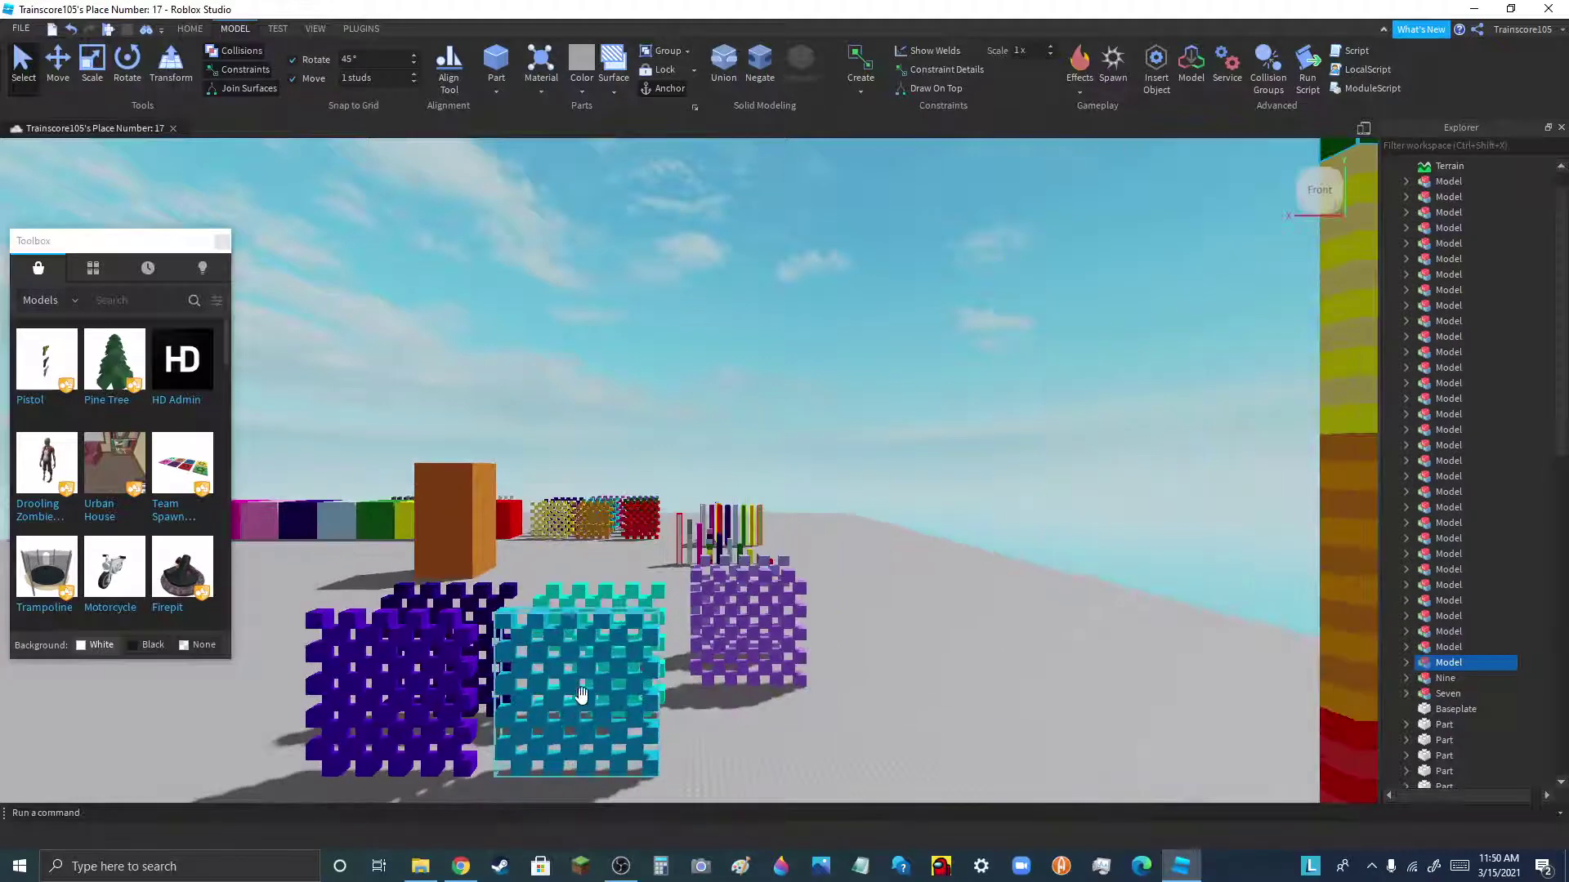
pyautogui.moveTo(561, 562); pyautogui.dragTo(613, 703)
pyautogui.scroll(-2, 494, 549)
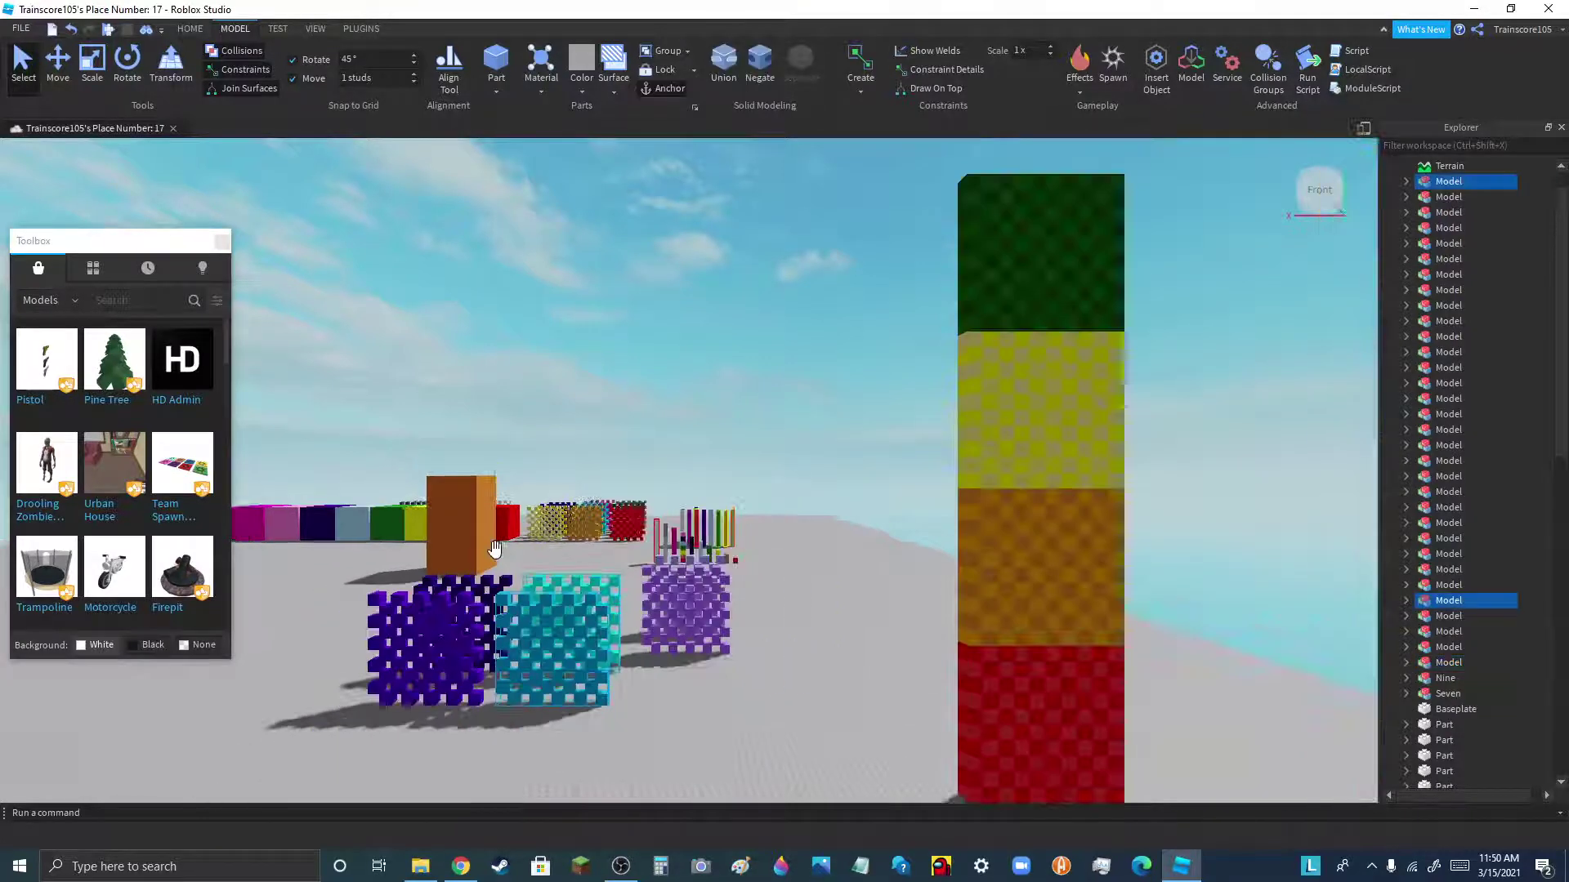
pyautogui.scroll(-1, 494, 549)
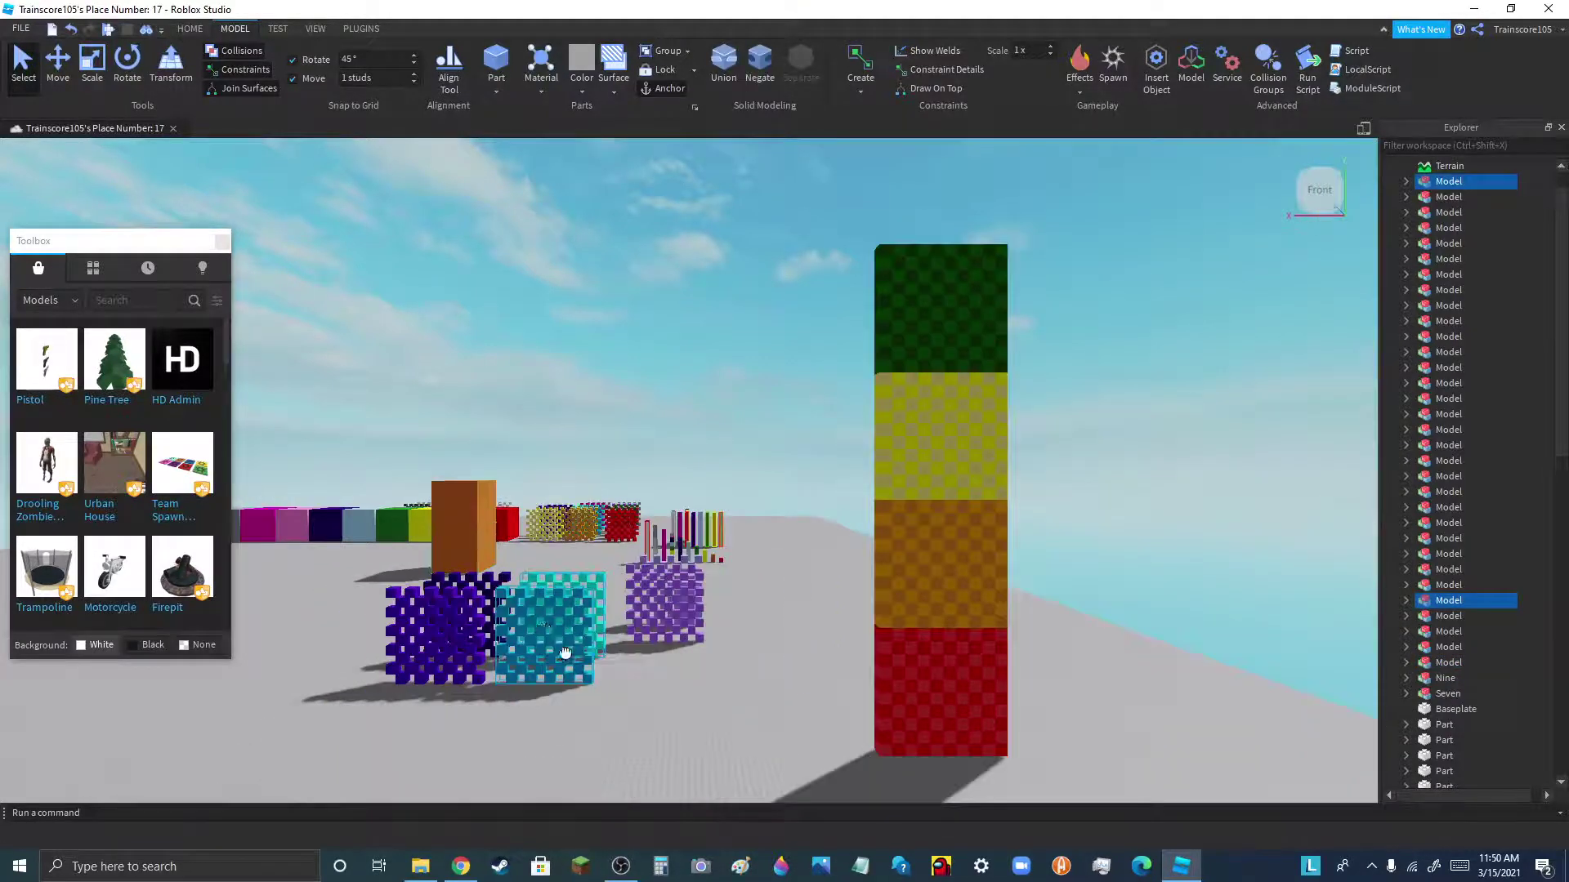
pyautogui.moveTo(564, 652); pyautogui.dragTo(1173, 729)
pyautogui.scroll(-4, 700, 649)
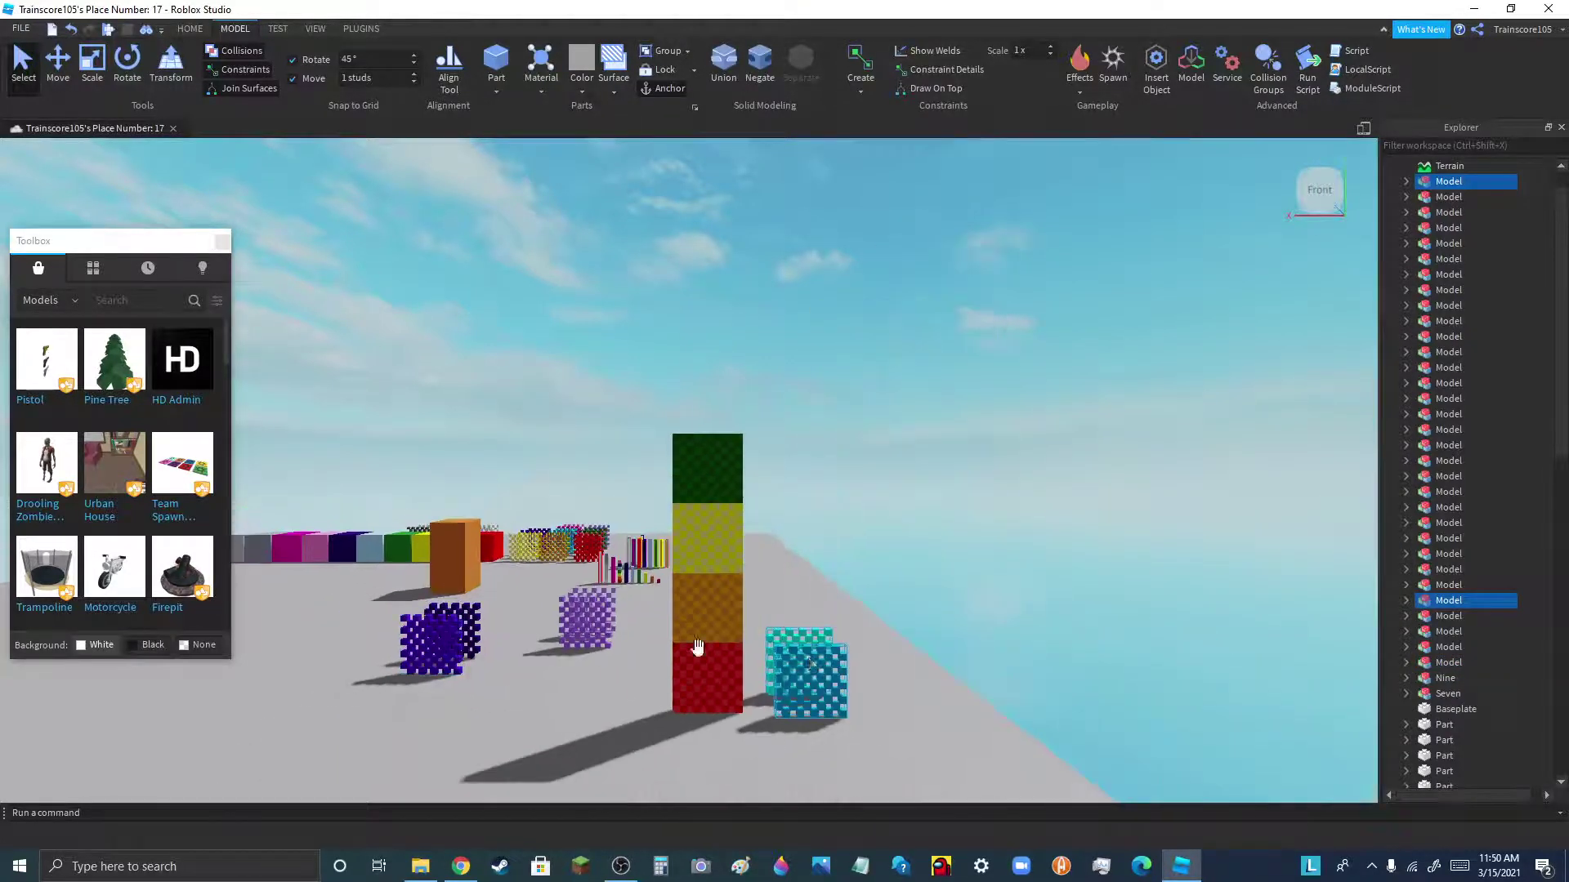
pyautogui.scroll(3, 807, 672)
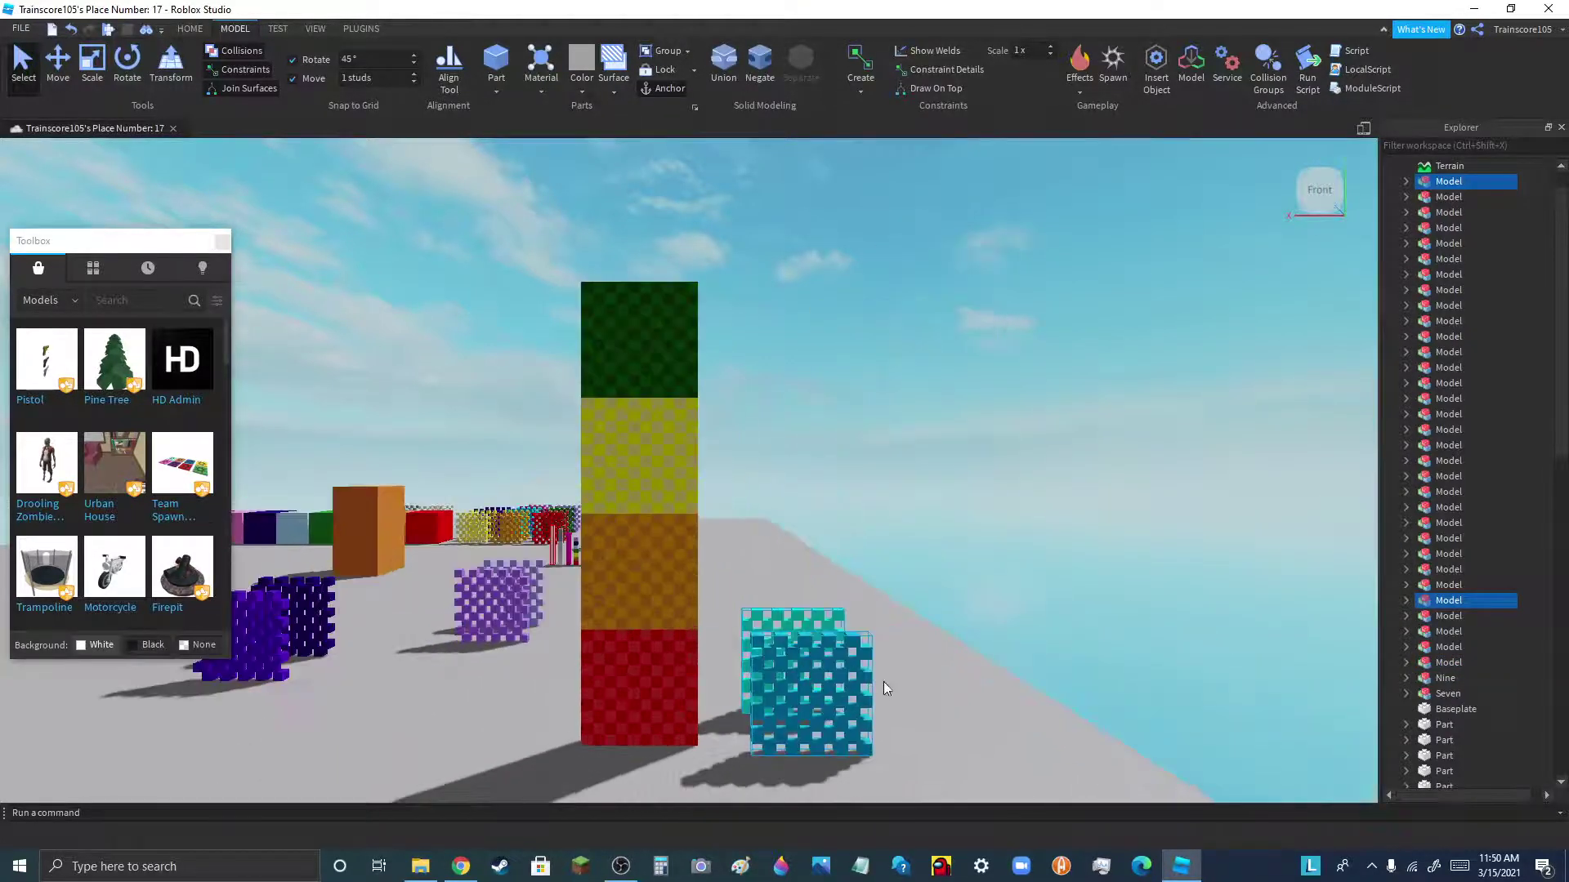
# - Move the front blue grid into the gaps of the turquoise grid behind it to form a solid block
pyautogui.scroll(2, 887, 683)
pyautogui.click(887, 683)
pyautogui.scroll(1, 769, 756)
pyautogui.moveTo(764, 767); pyautogui.dragTo(759, 733)
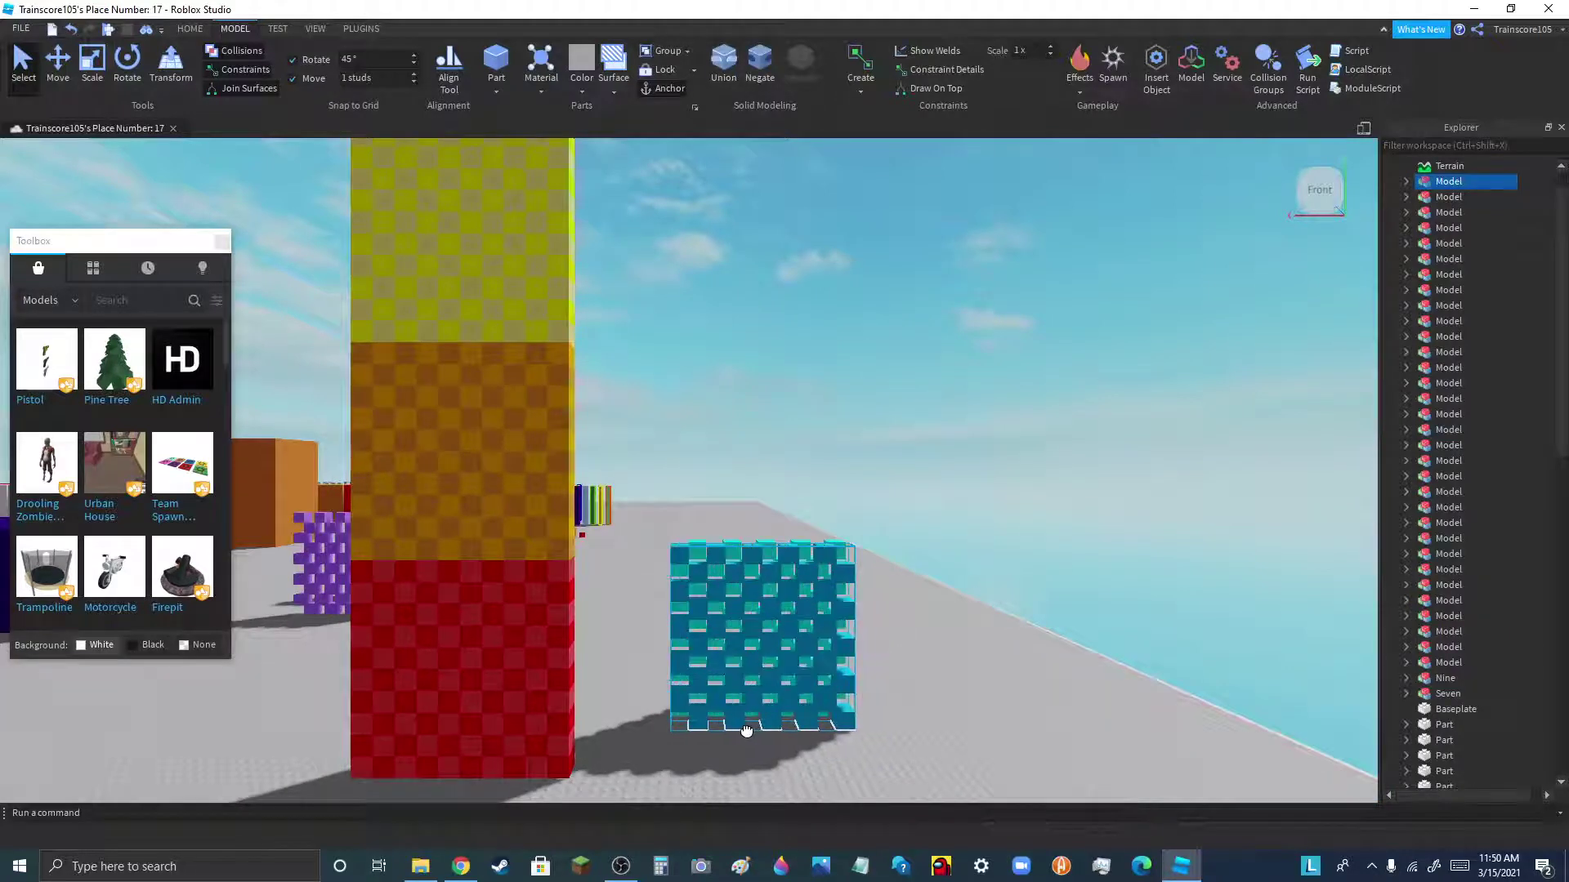
pyautogui.scroll(2, 821, 730)
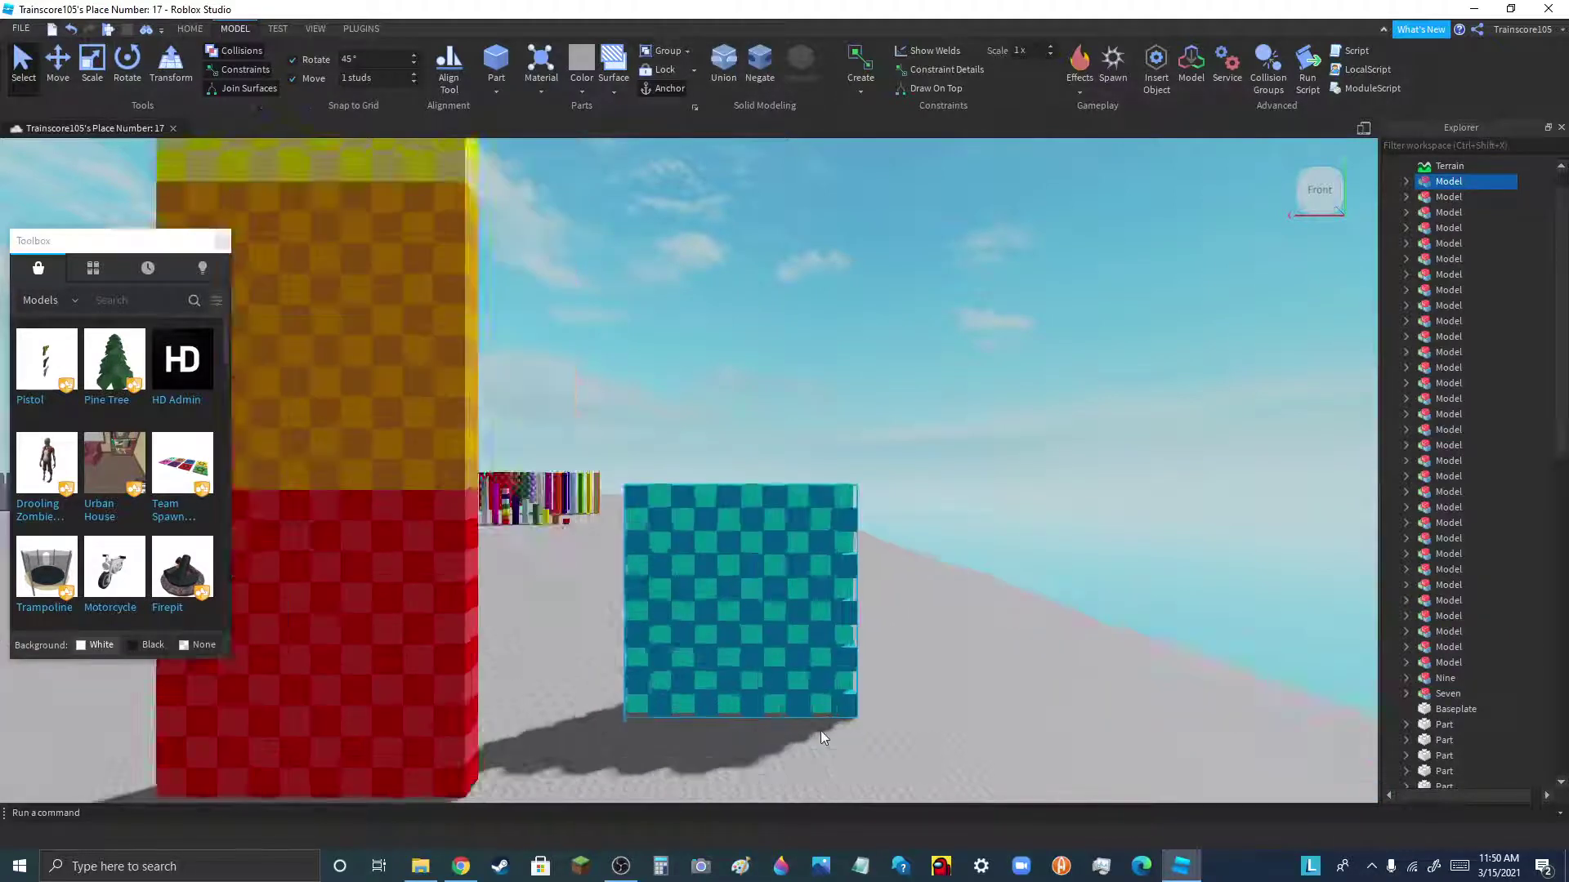
pyautogui.scroll(2, 820, 731)
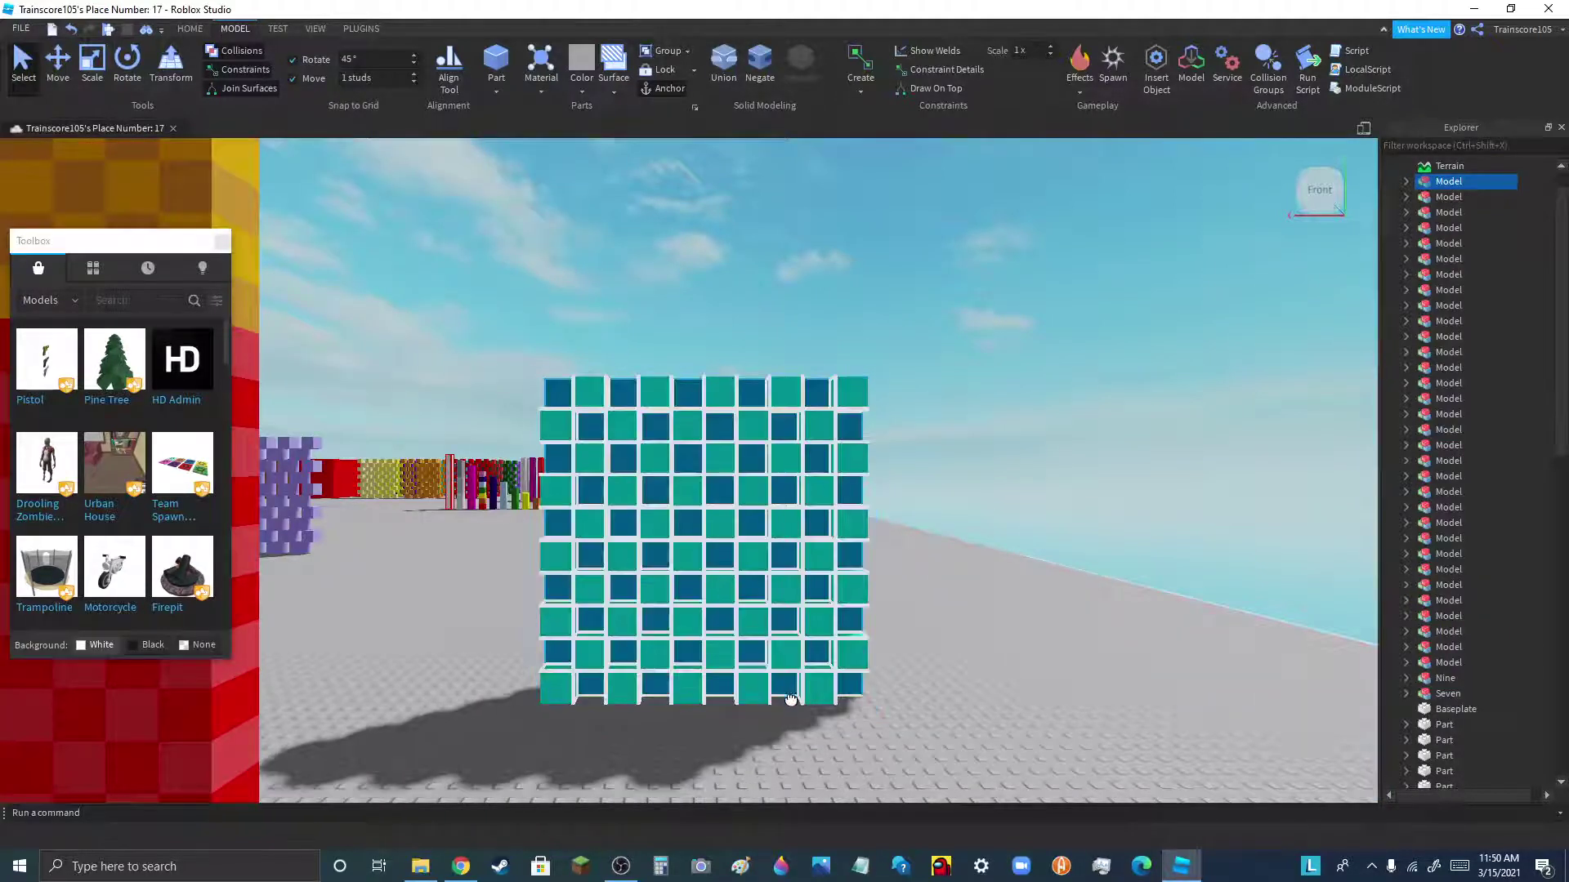
pyautogui.moveTo(791, 700); pyautogui.dragTo(791, 706)
pyautogui.click(915, 717)
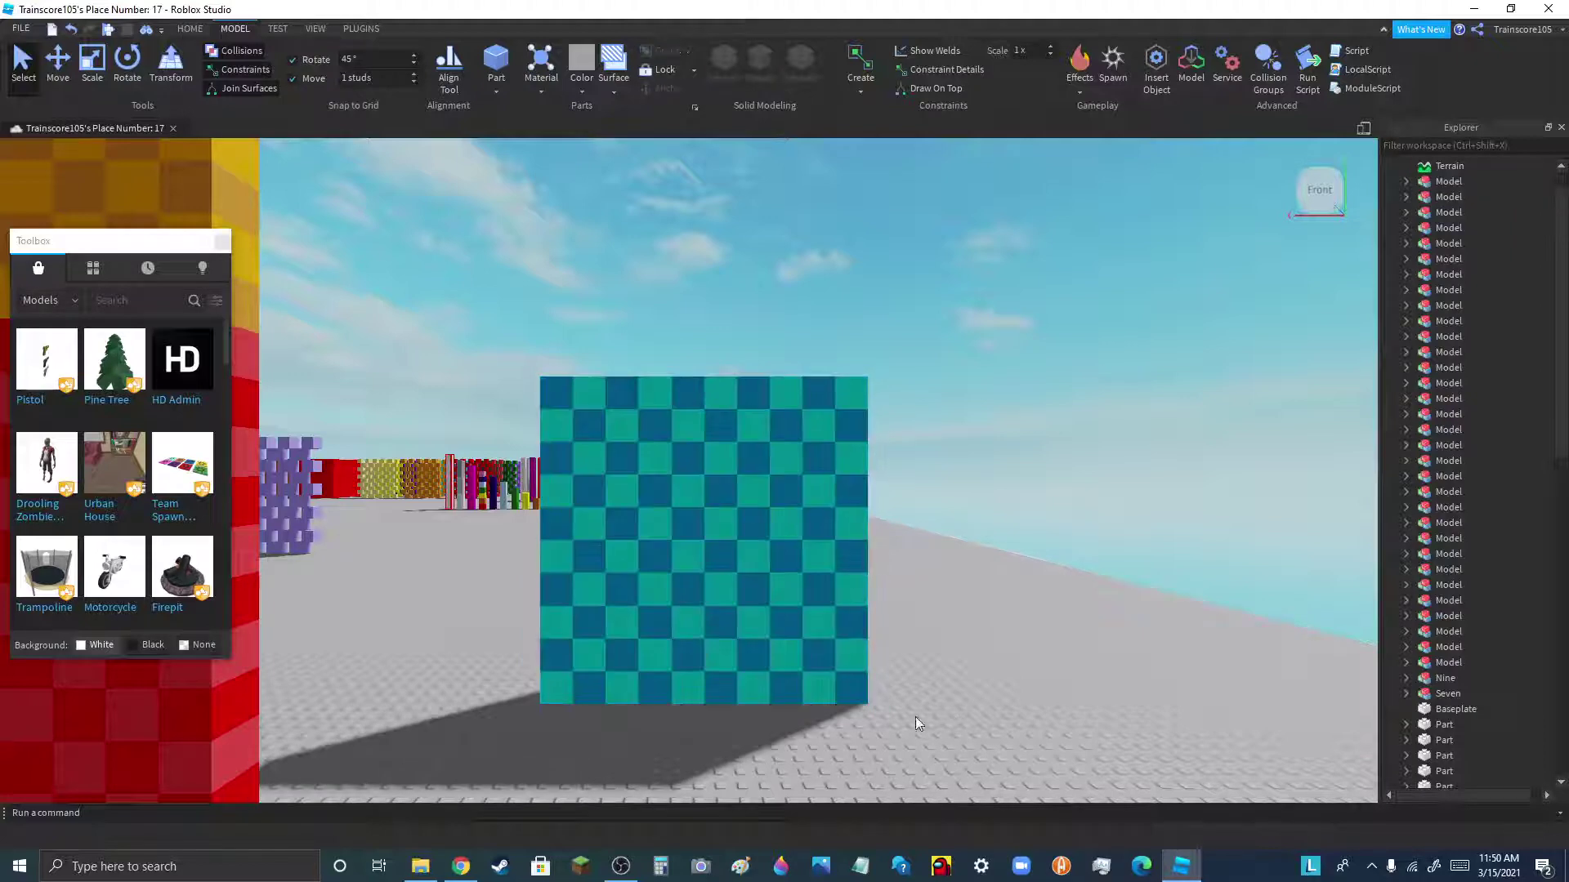
# - Group the two interlocked blue and turquoise grids and stack the block on top of the dark green block
pyautogui.scroll(-5, 915, 718)
pyautogui.moveTo(930, 500); pyautogui.dragTo(688, 708)
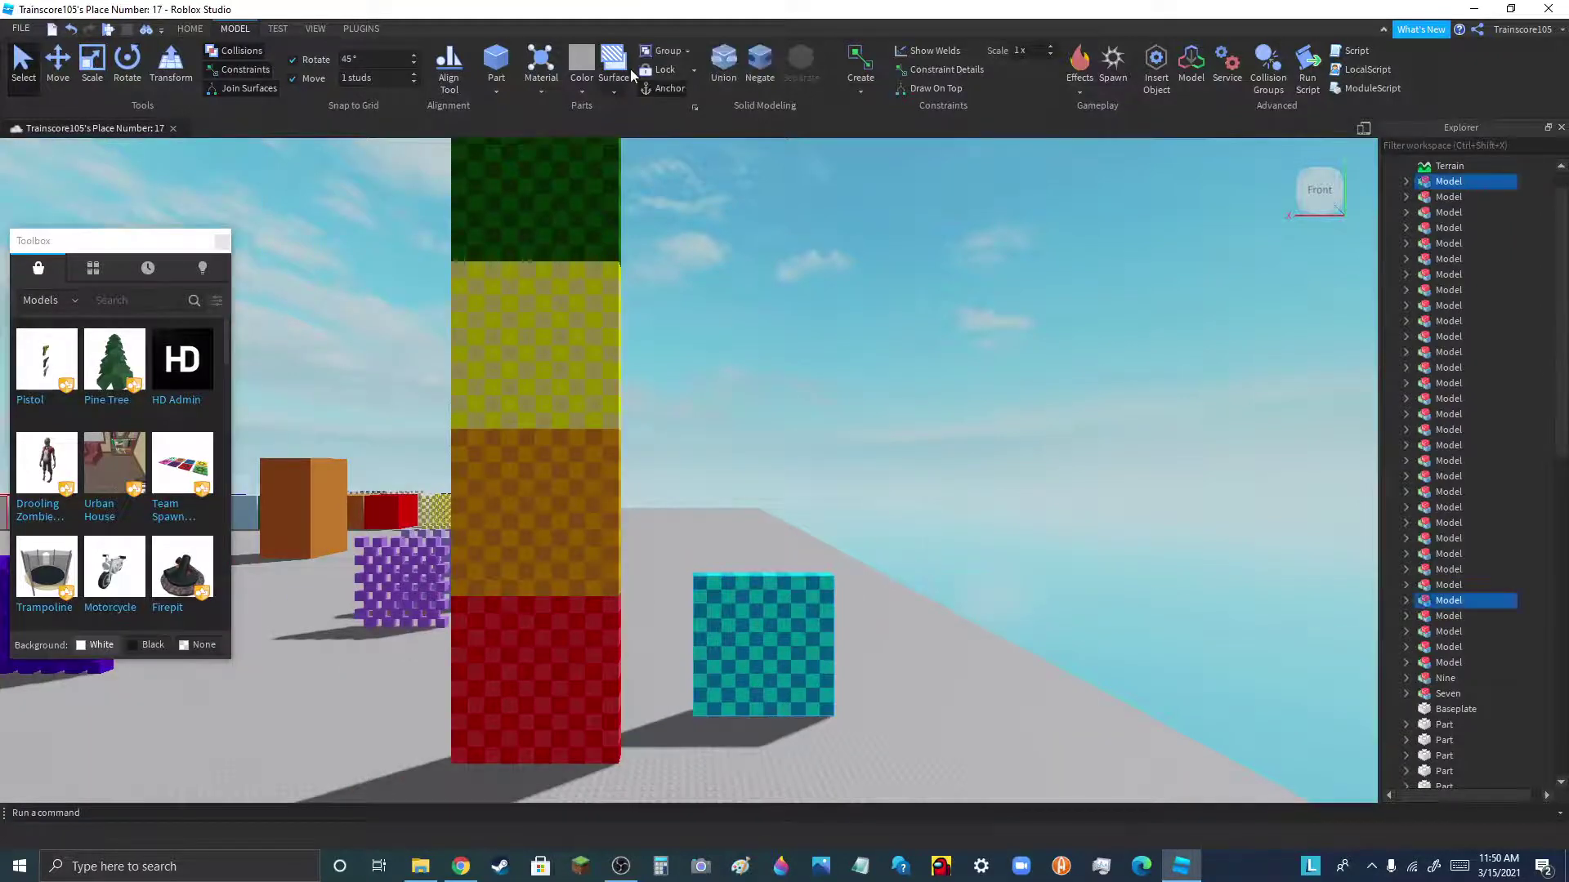
pyautogui.click(660, 53)
pyautogui.scroll(-3, 763, 713)
pyautogui.scroll(2, 662, 561)
pyautogui.scroll(-2, 703, 679)
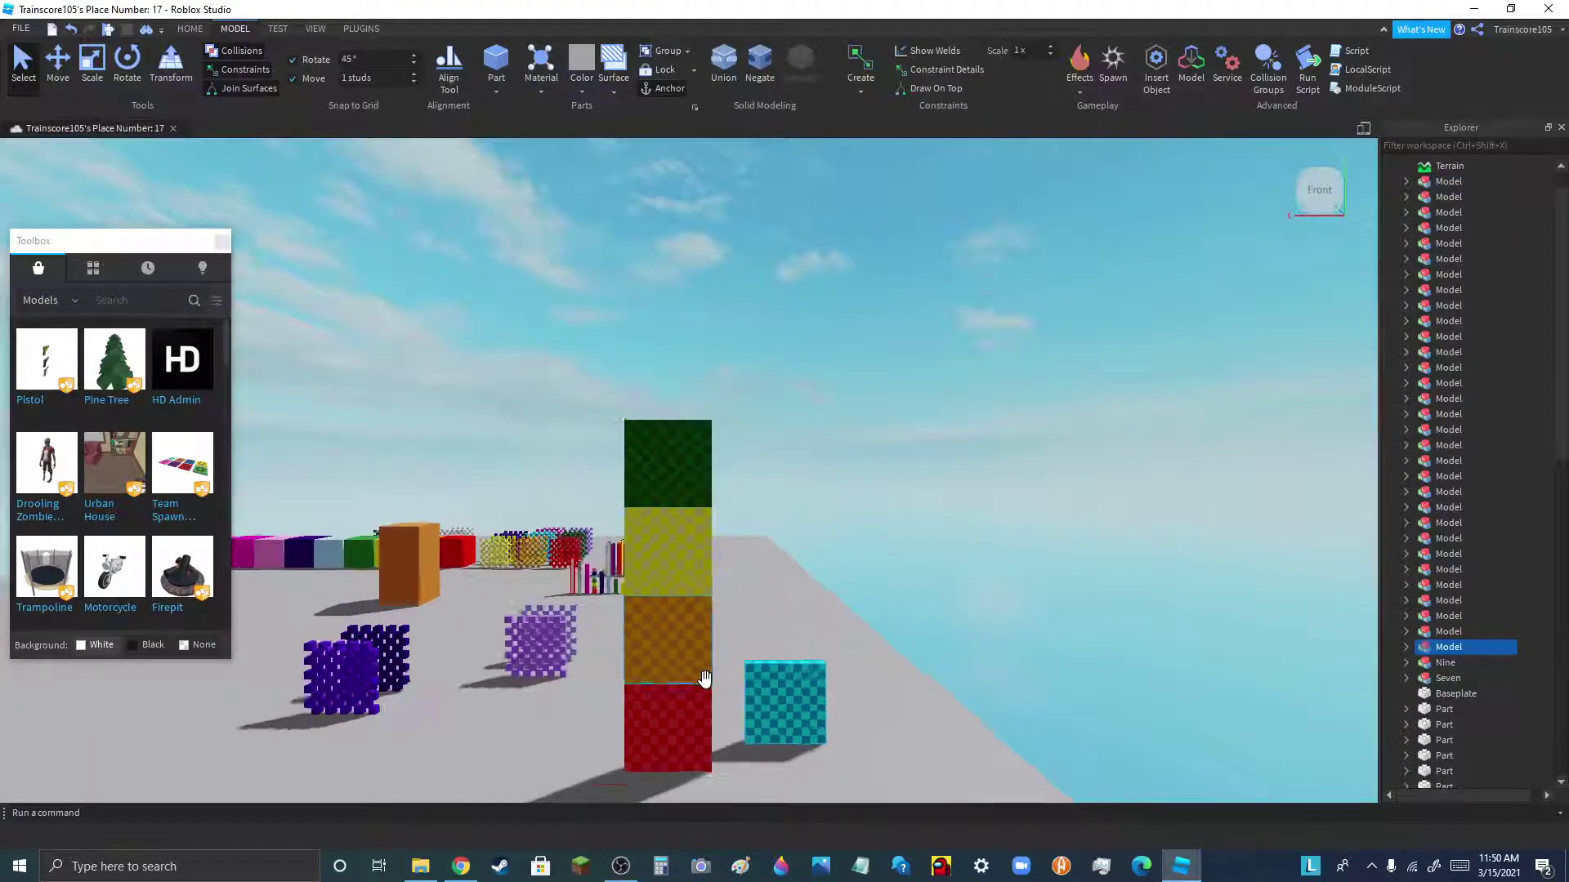
pyautogui.scroll(1, 678, 459)
pyautogui.scroll(1, 680, 466)
pyautogui.moveTo(820, 799); pyautogui.dragTo(719, 414)
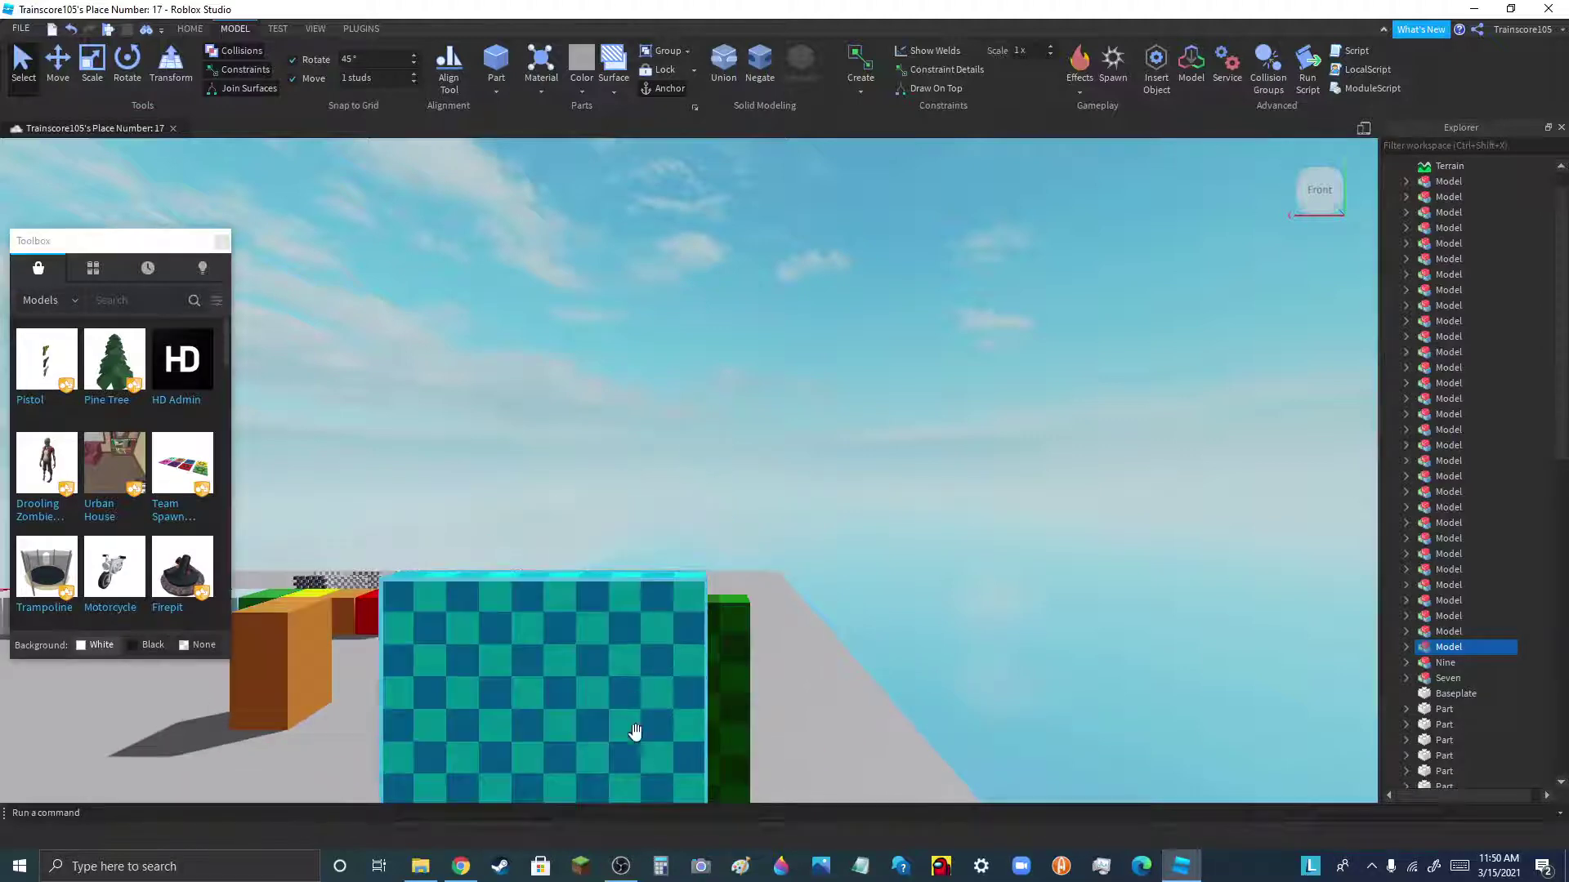
pyautogui.moveTo(635, 731); pyautogui.dragTo(690, 605)
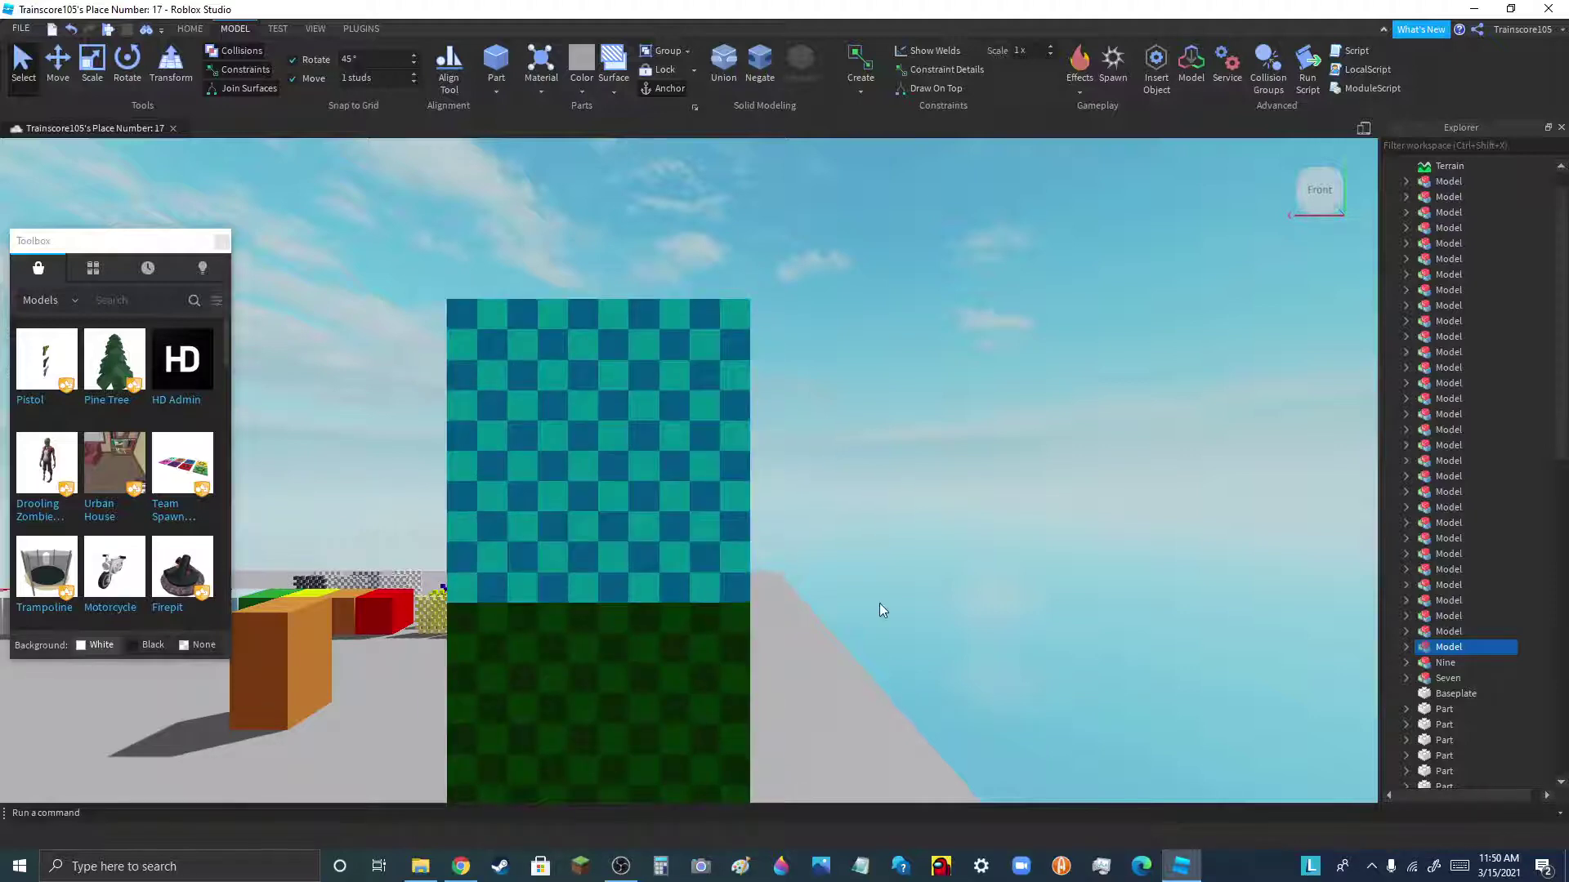
pyautogui.click(880, 604)
# - Interlock the two dark blue checkered grids on the floor to form a solid block
pyautogui.scroll(-6, 1023, 381)
pyautogui.scroll(6, 490, 749)
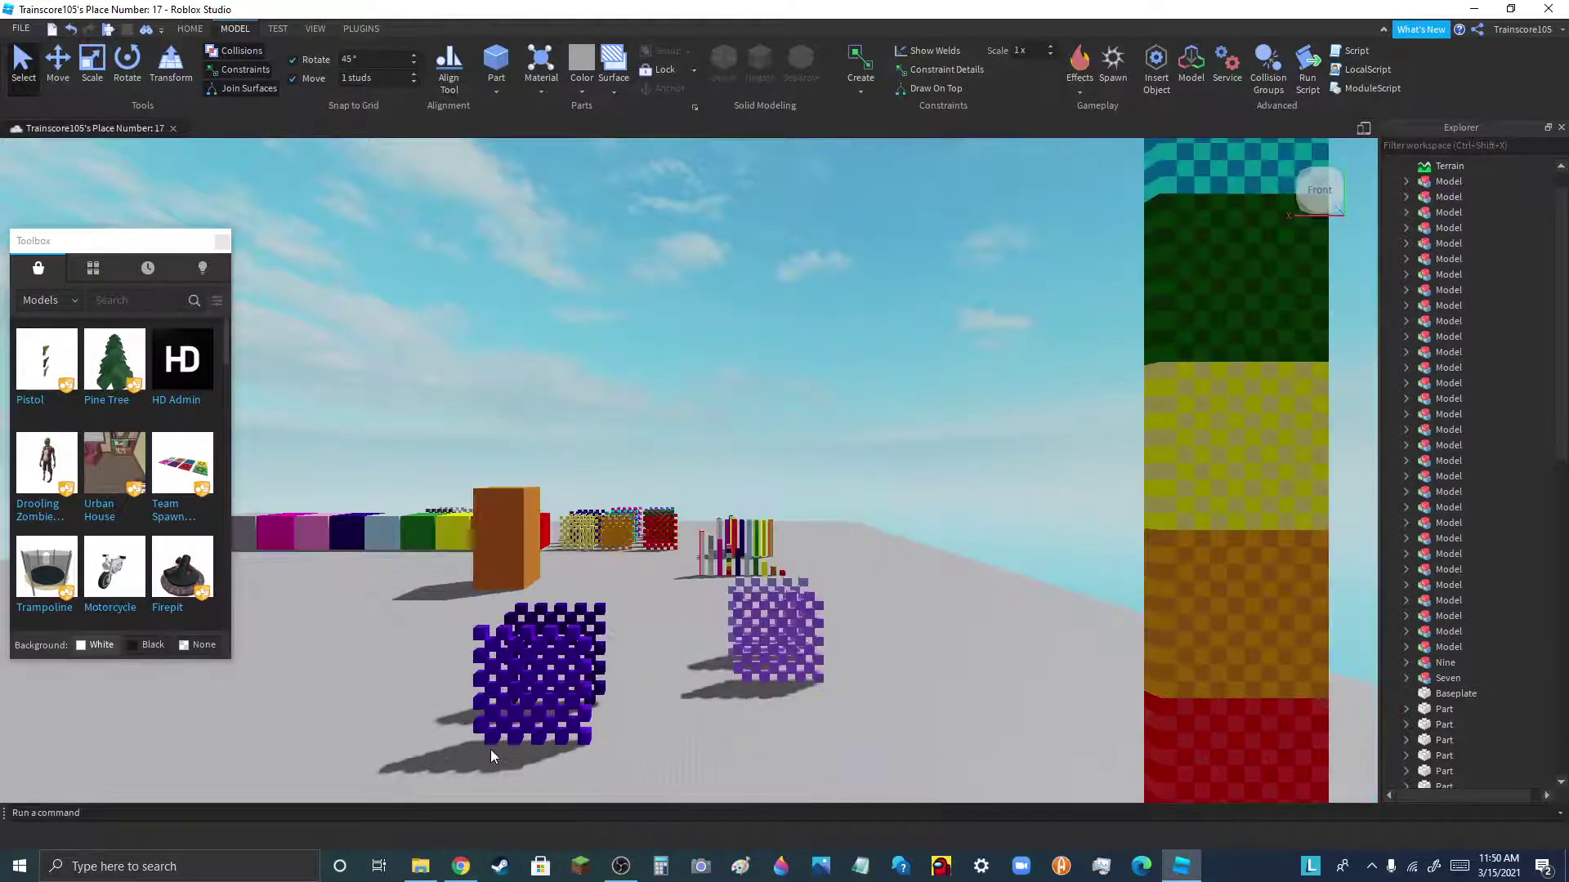
pyautogui.click(575, 662)
pyautogui.moveTo(576, 662); pyautogui.dragTo(591, 658)
pyautogui.click(778, 709)
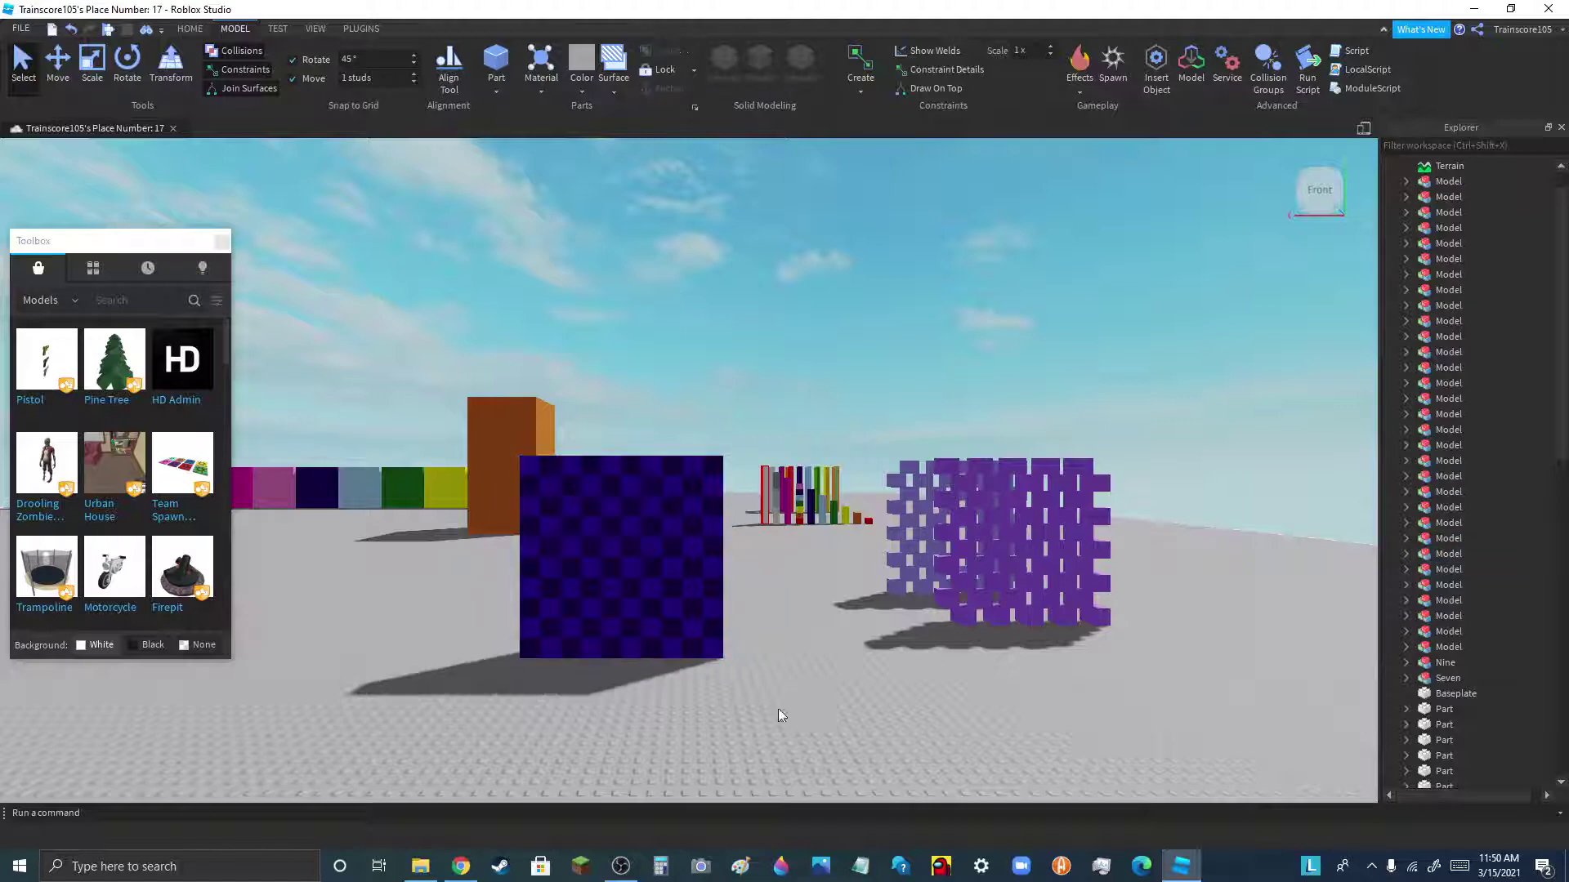
# - Group the two interlocked dark blue grids and stack the block flush on top of the turquoise block
pyautogui.scroll(-5, 722, 713)
pyautogui.click(720, 686)
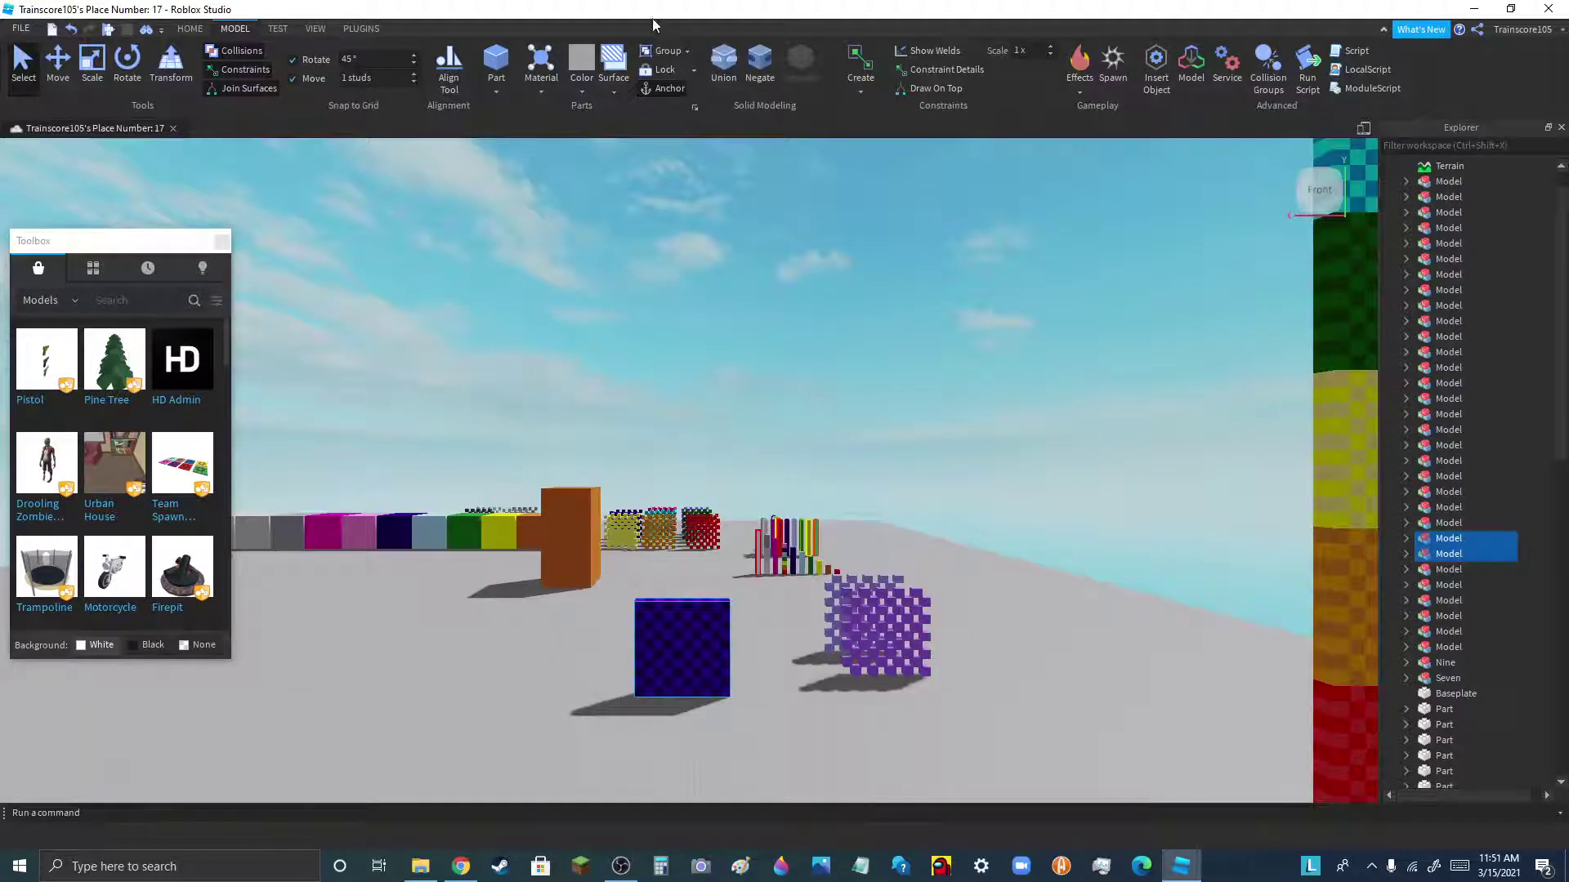
pyautogui.click(666, 50)
pyautogui.scroll(-5, 435, 758)
pyautogui.moveTo(545, 706); pyautogui.dragTo(785, 503)
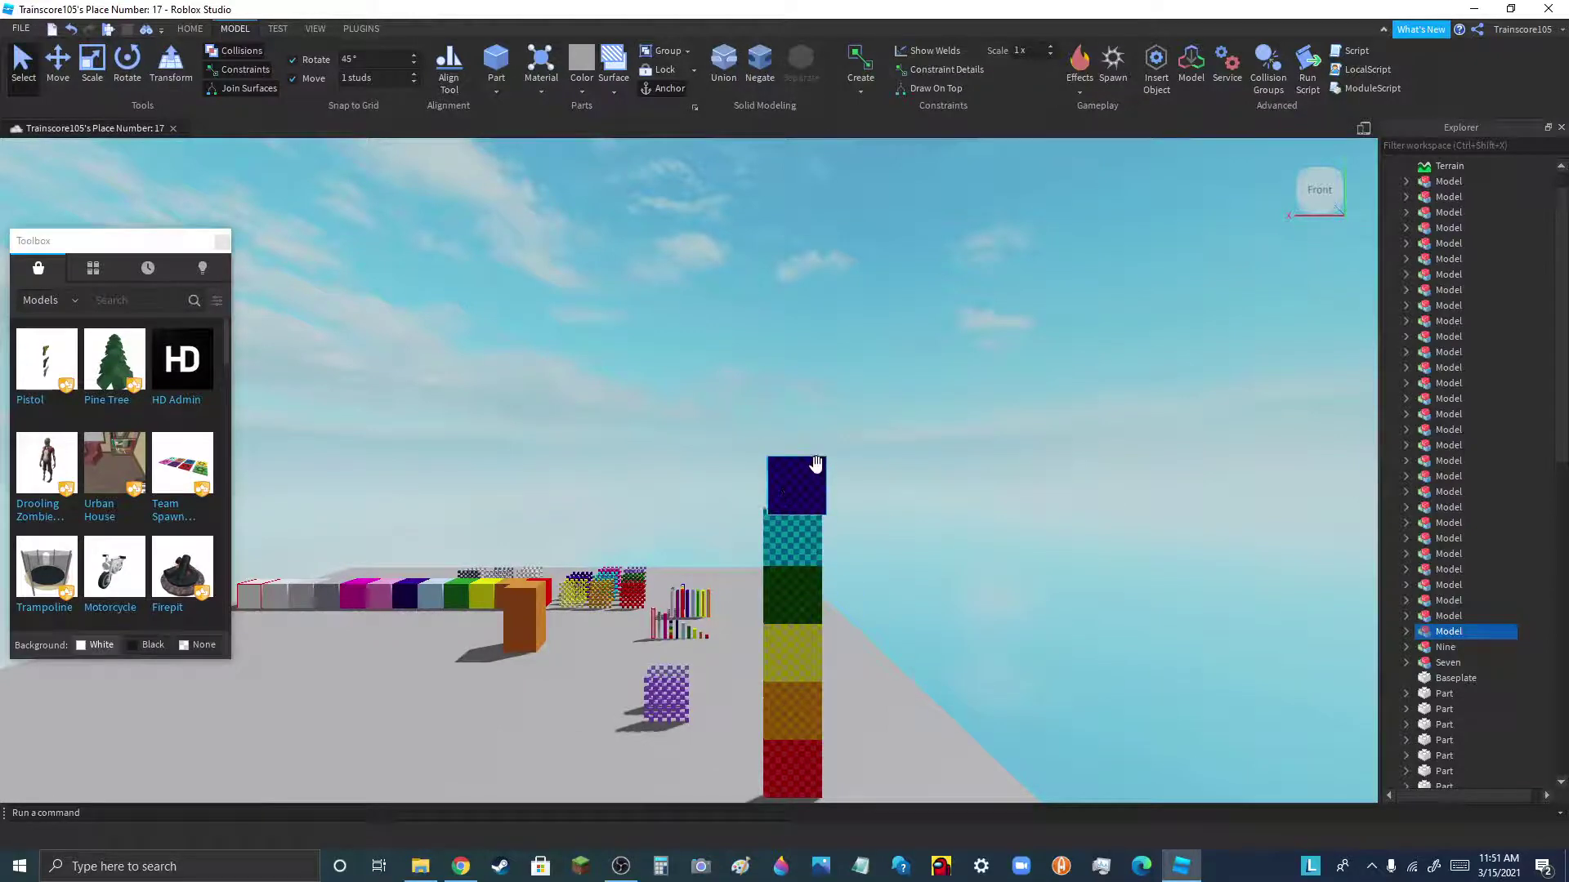
pyautogui.scroll(8, 815, 466)
pyautogui.moveTo(719, 714); pyautogui.dragTo(724, 689)
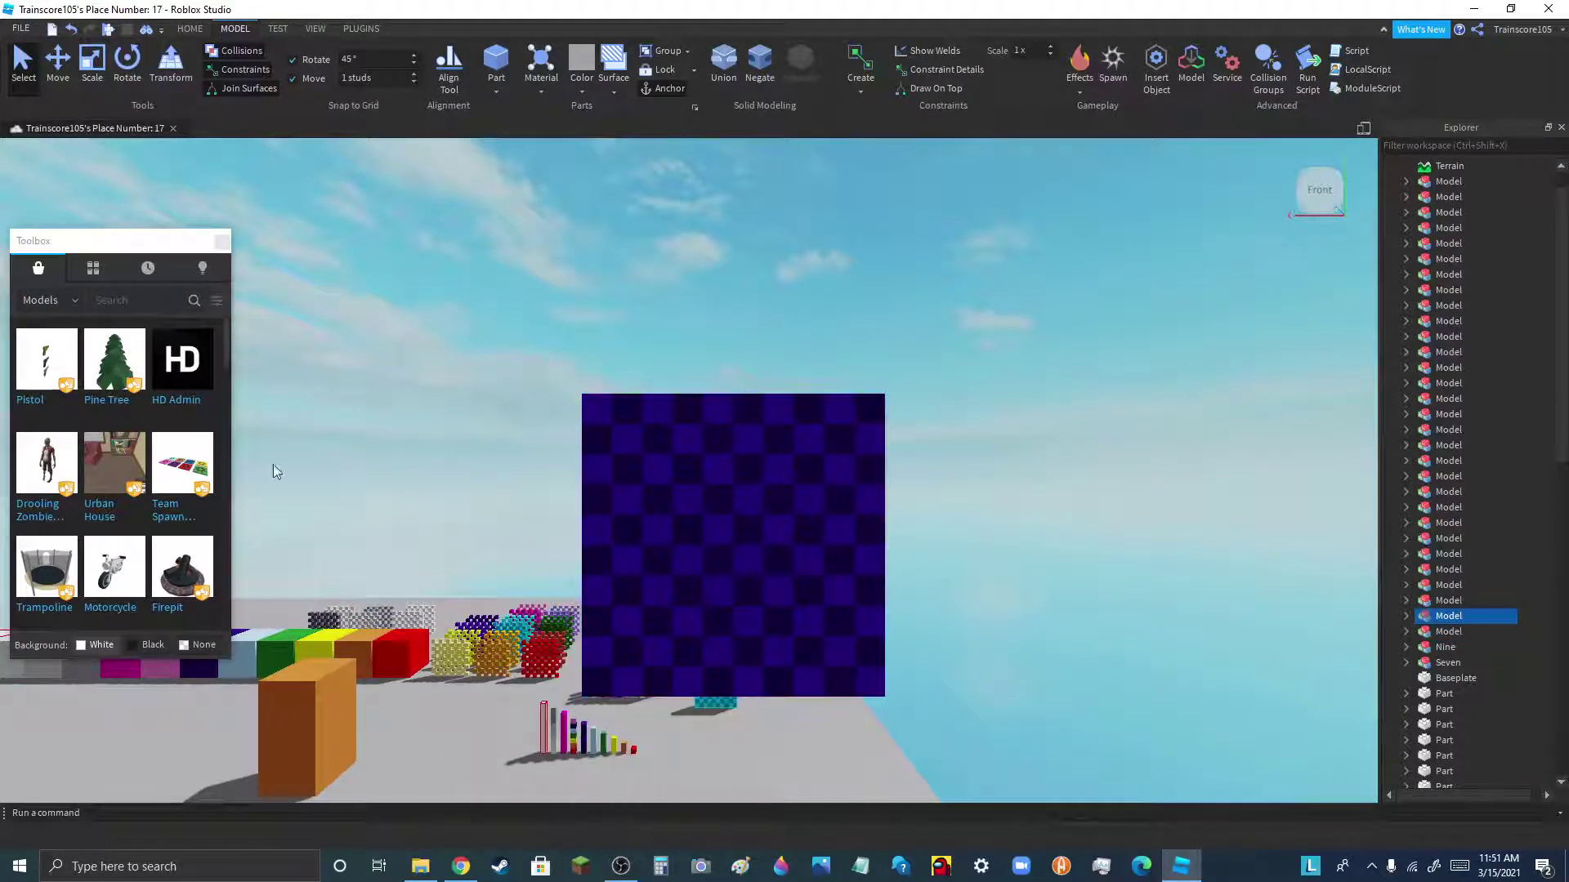
pyautogui.click(73, 30)
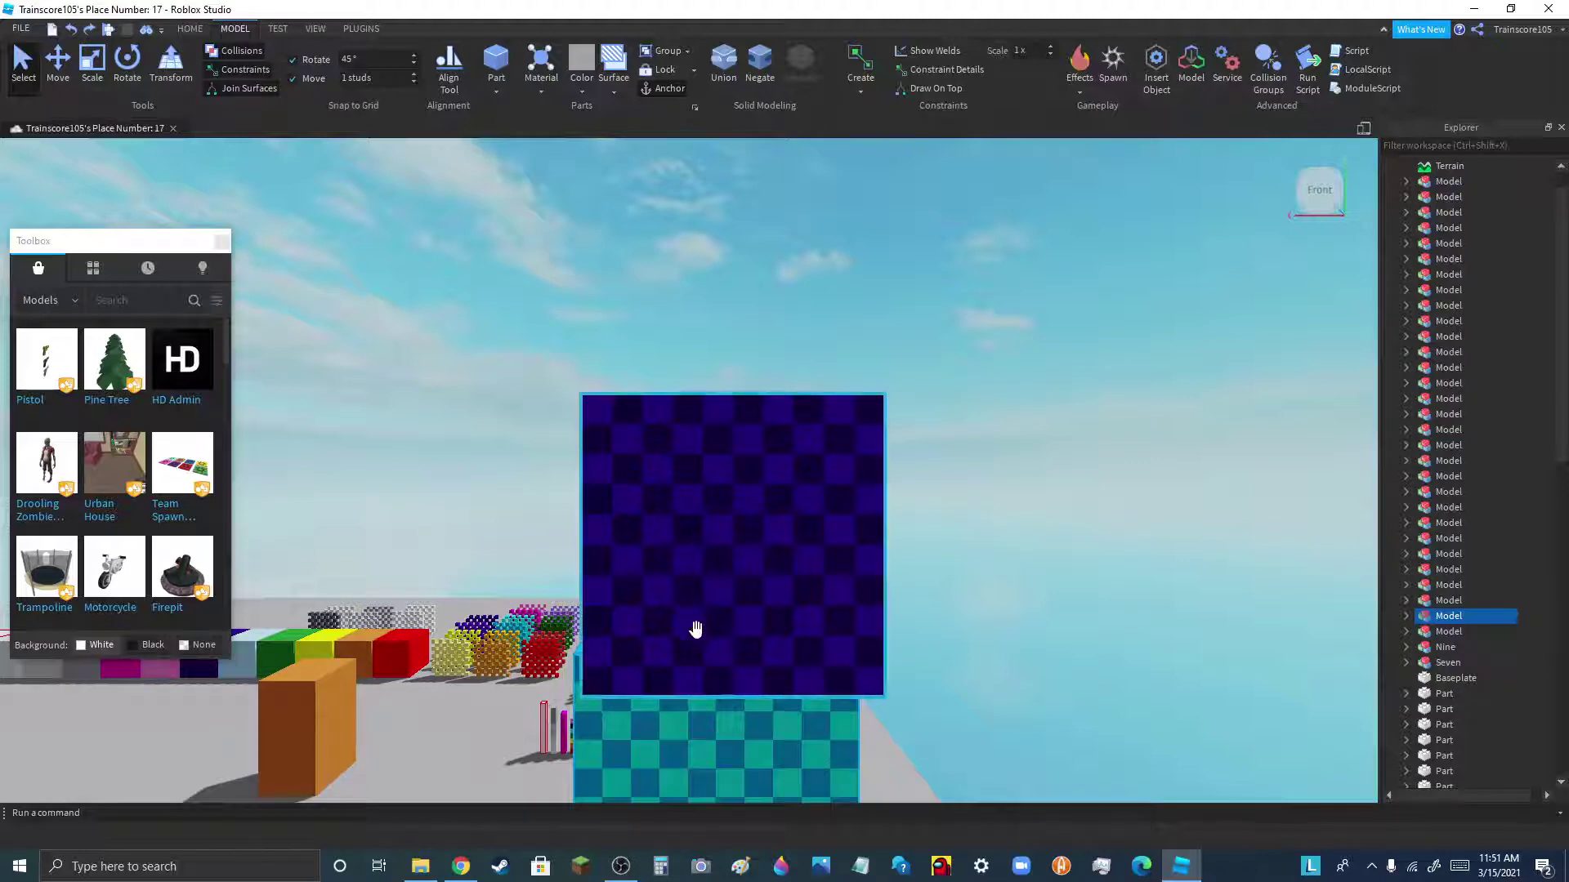
pyautogui.moveTo(700, 631)
pyautogui.mouseDown()
pyautogui.moveTo(641, 633)
pyautogui.moveTo(642, 662)
pyautogui.moveTo(685, 655)
pyautogui.mouseUp()
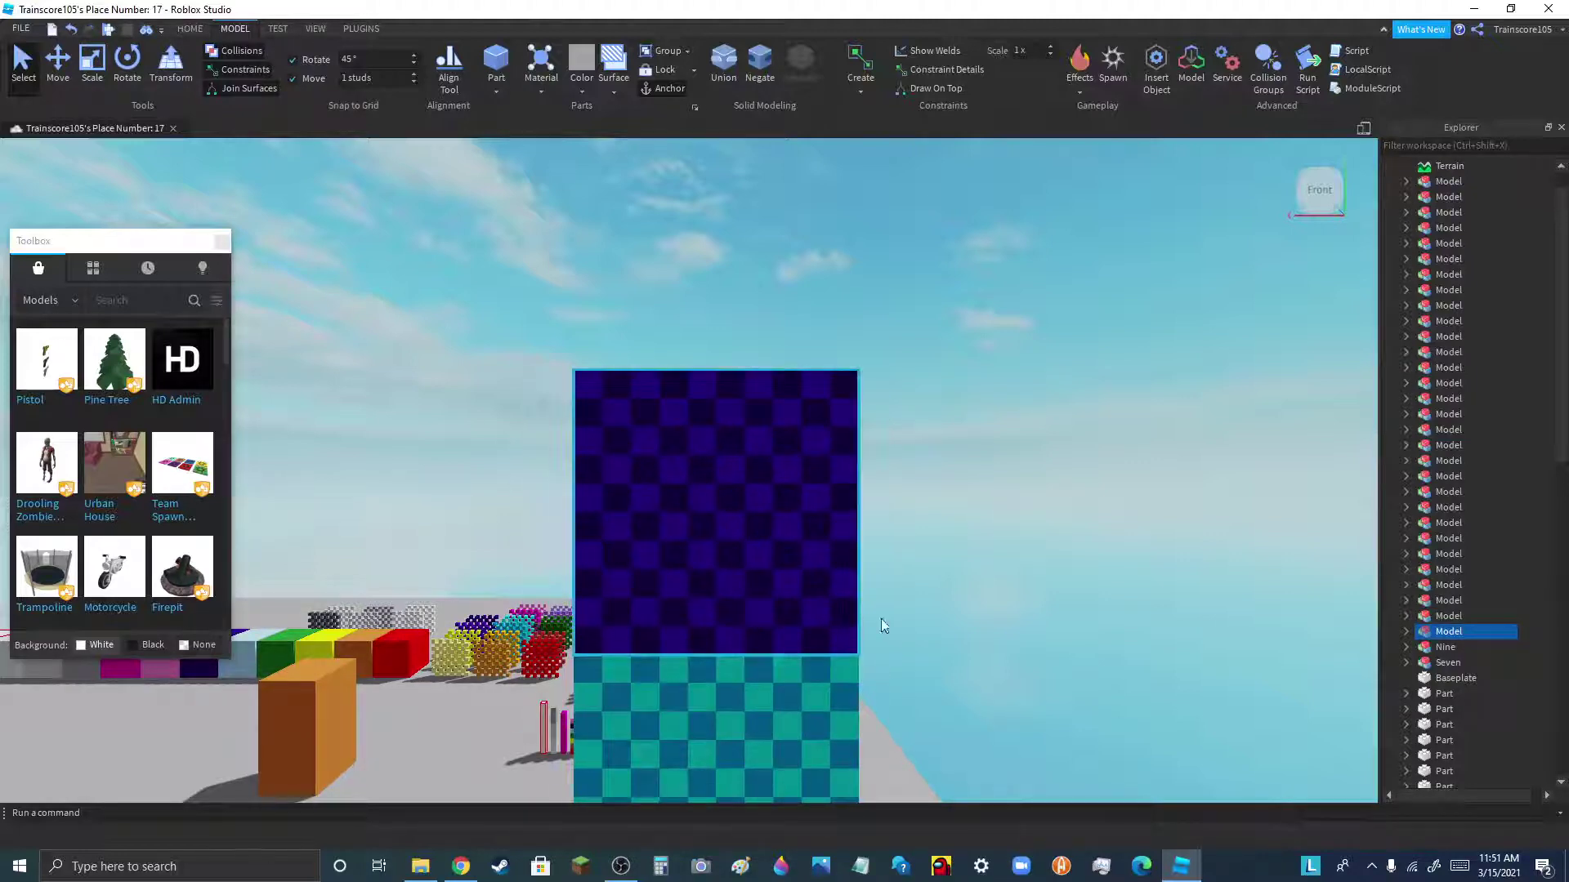
pyautogui.click(884, 619)
# - Move the front purple grid into the gaps of the lighter purple grid behind it to form a solid block
pyautogui.scroll(-9, 1054, 437)
pyautogui.scroll(6, 805, 666)
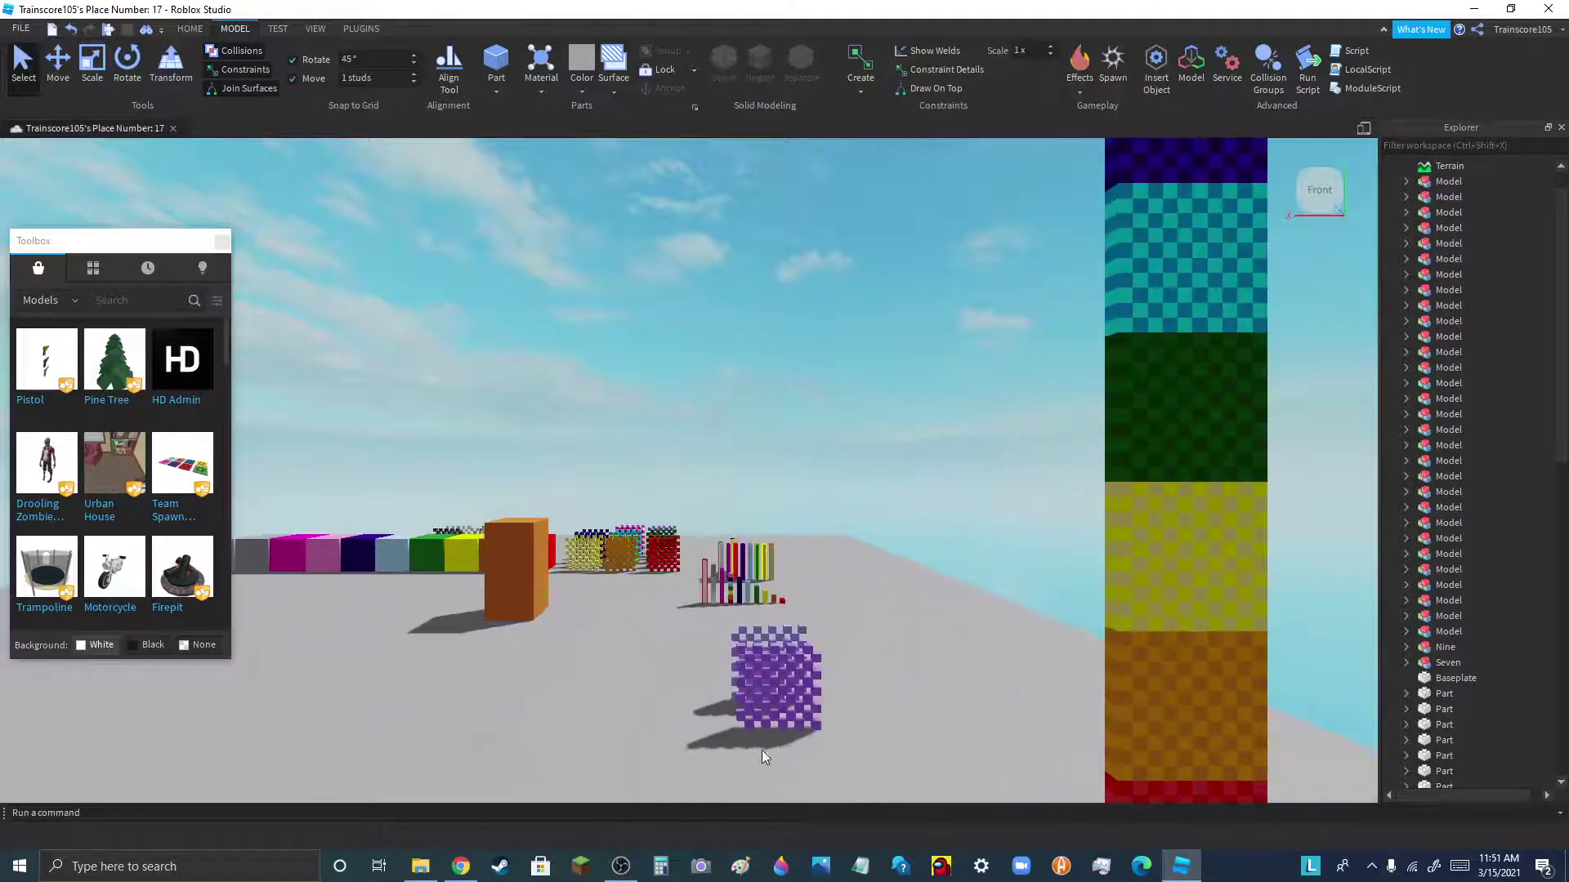
pyautogui.click(768, 723)
pyautogui.scroll(5, 768, 723)
pyautogui.scroll(-2, 790, 659)
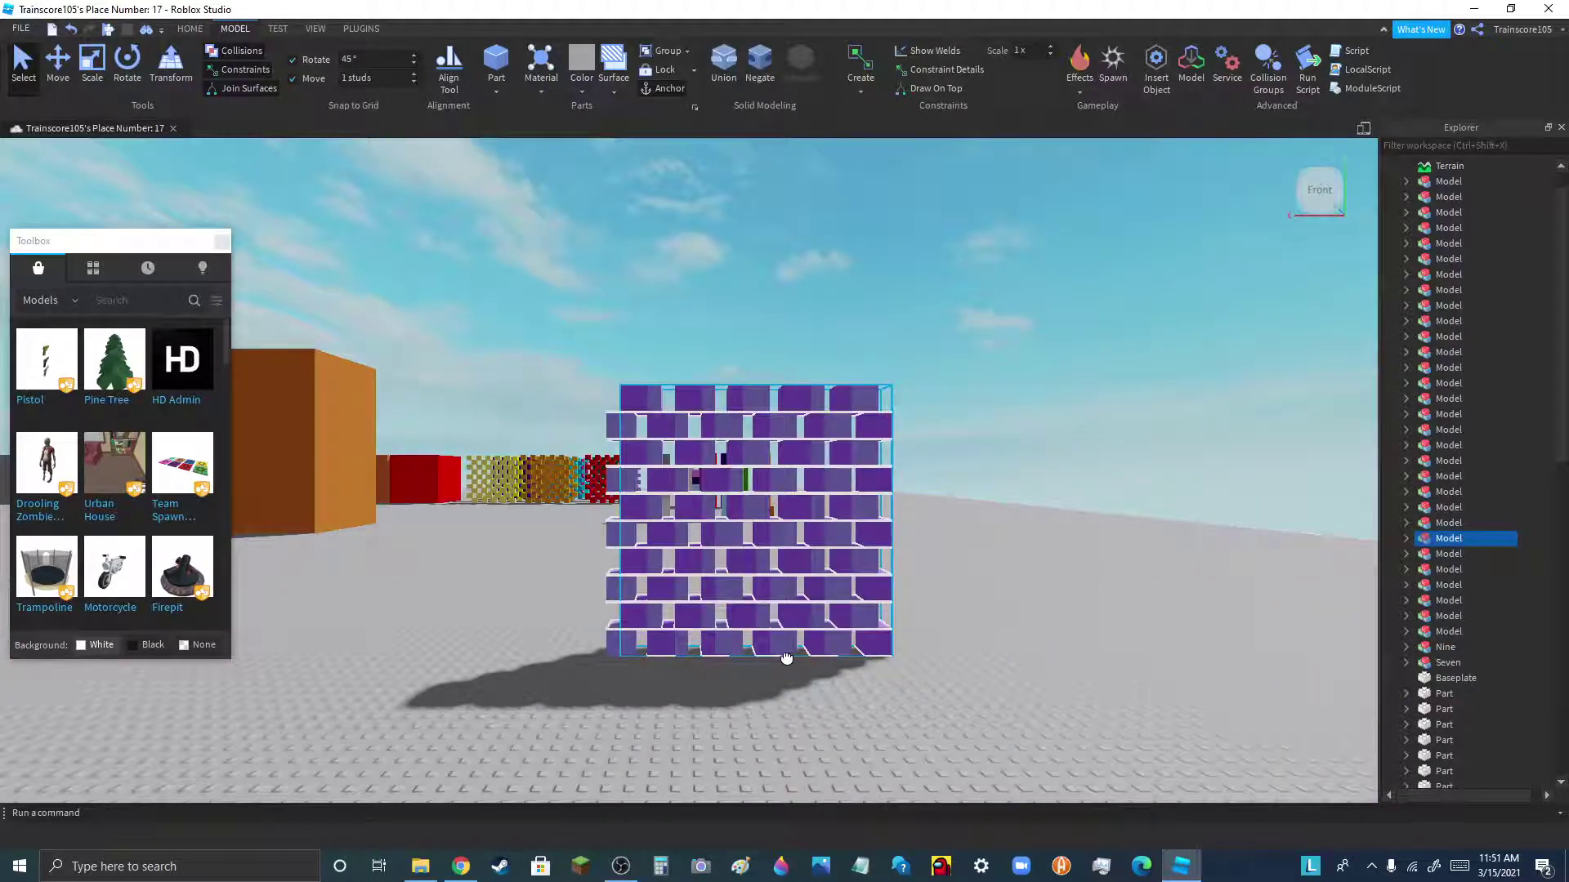
pyautogui.moveTo(786, 659); pyautogui.dragTo(766, 656)
# - Group the two interlocked purple grids and stack the block on top of the dark blue block
pyautogui.scroll(-5, 740, 736)
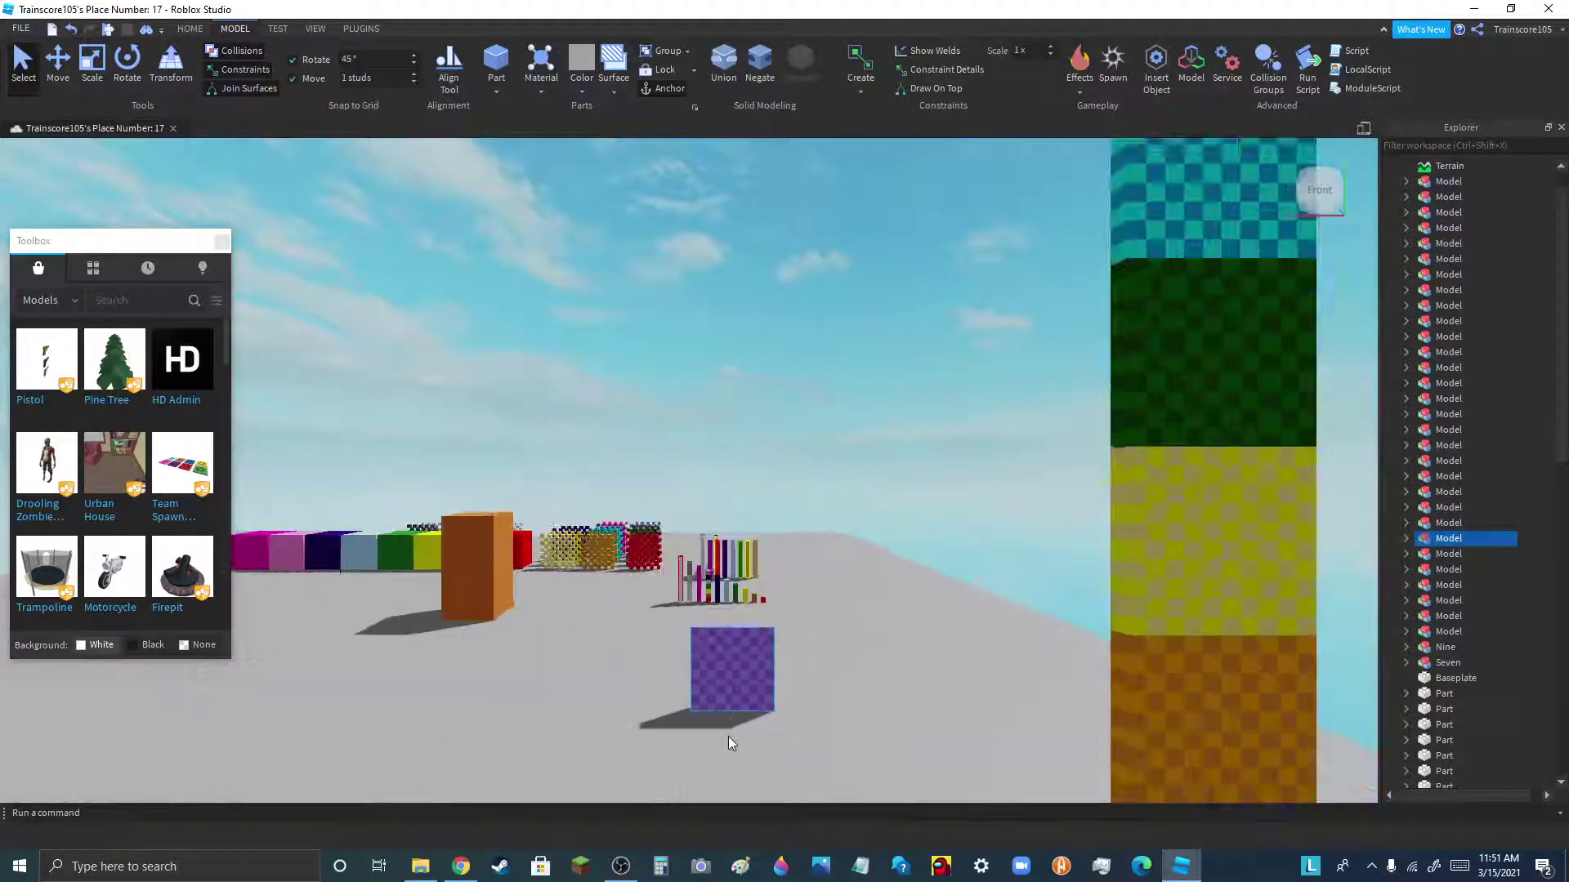
pyautogui.moveTo(728, 737); pyautogui.dragTo(639, 655)
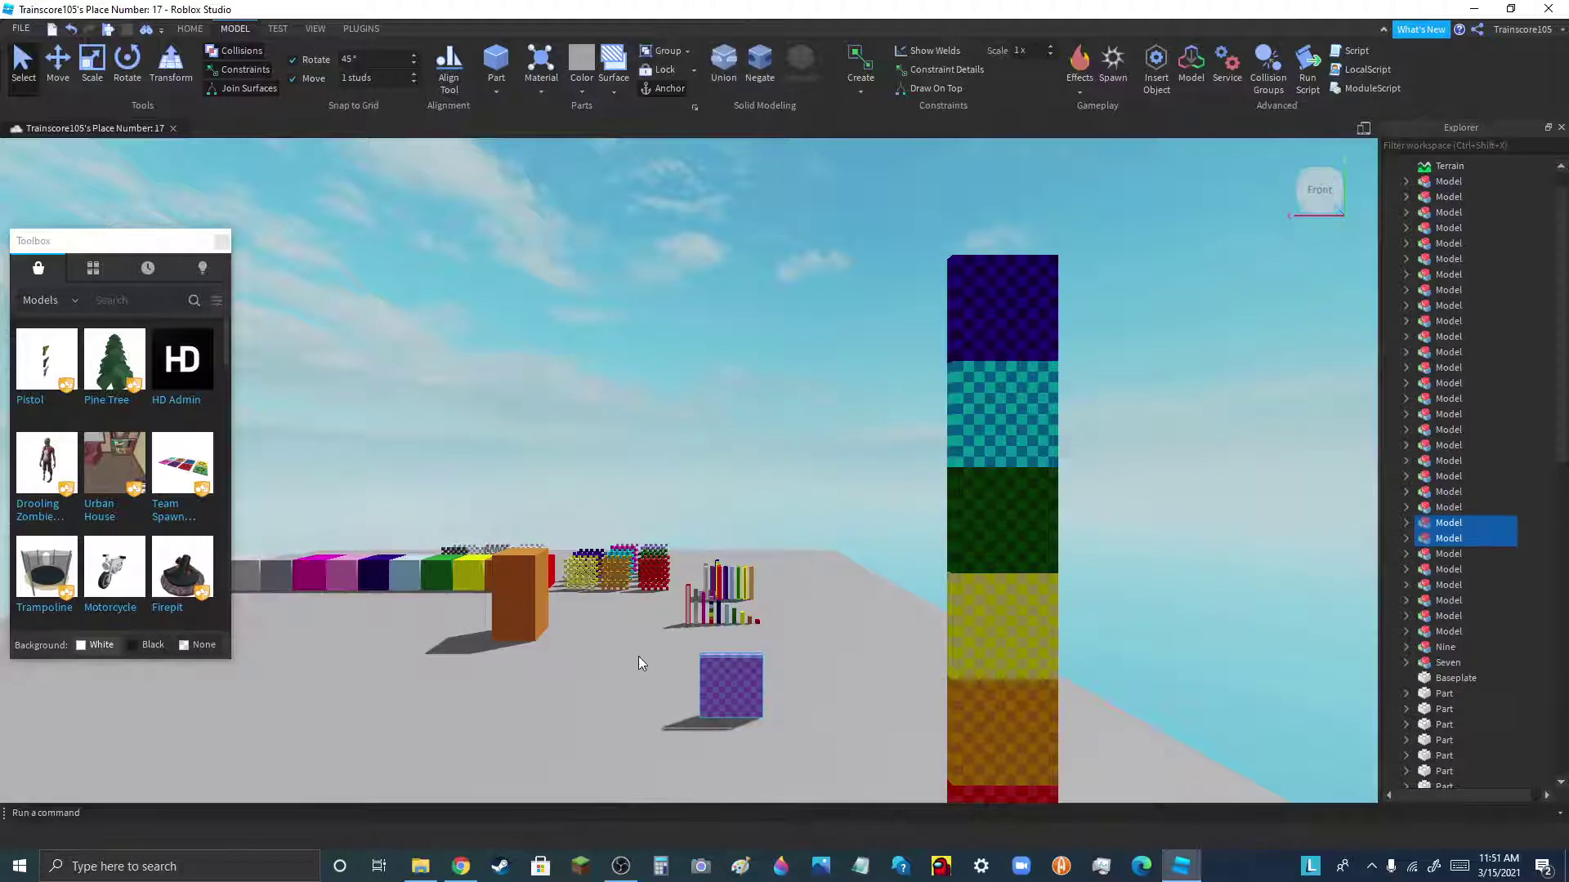
pyautogui.click(667, 51)
pyautogui.scroll(-4, 752, 723)
pyautogui.scroll(2, 727, 695)
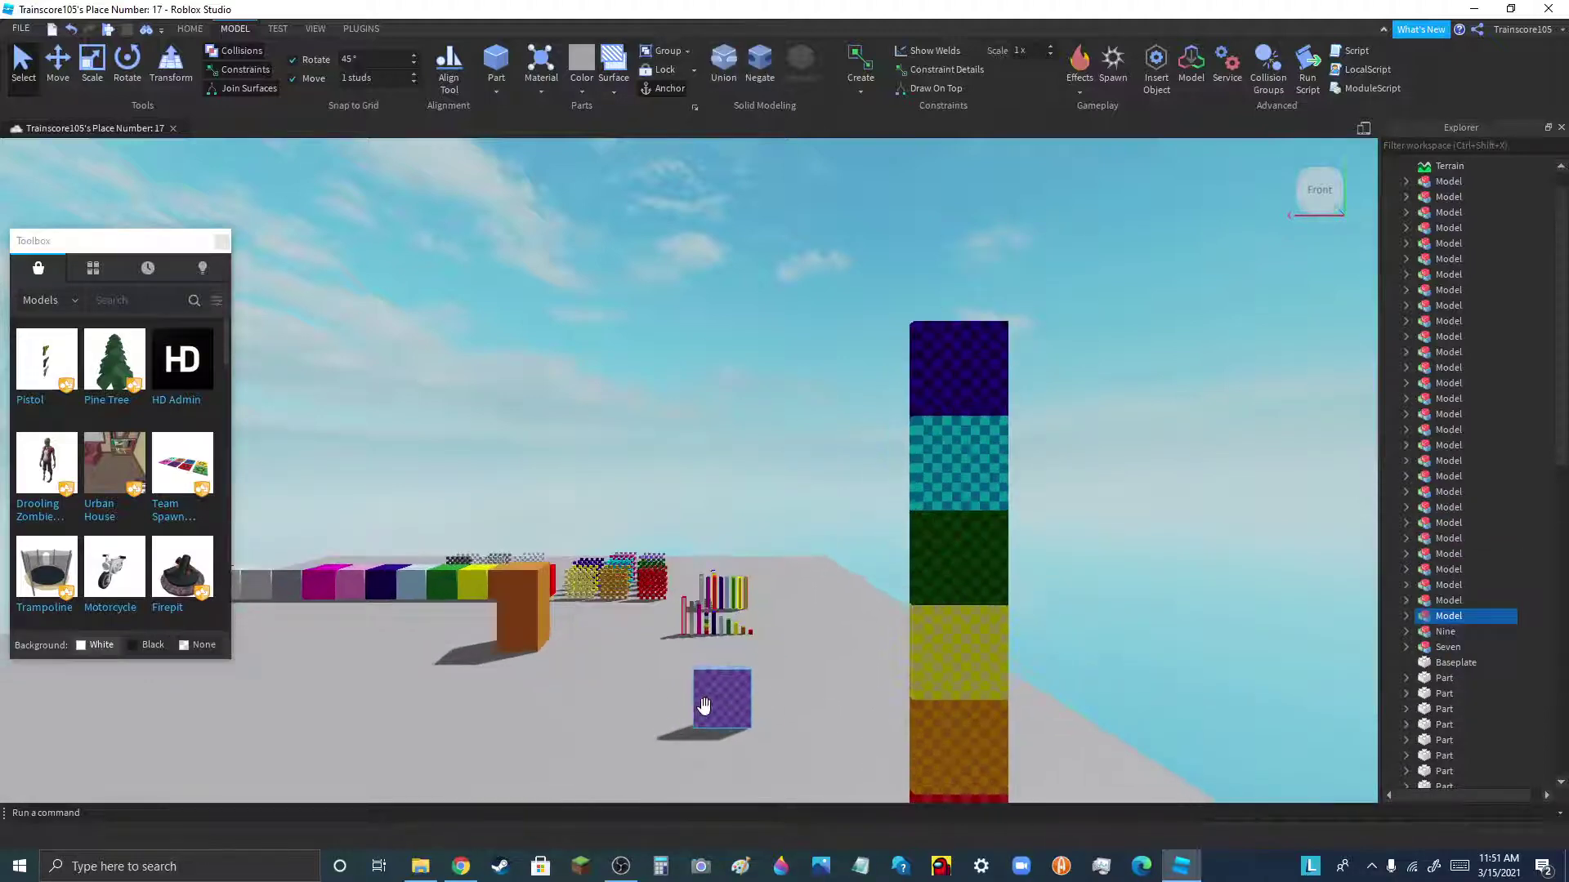
pyautogui.moveTo(723, 695); pyautogui.dragTo(977, 351)
pyautogui.scroll(10, 1001, 326)
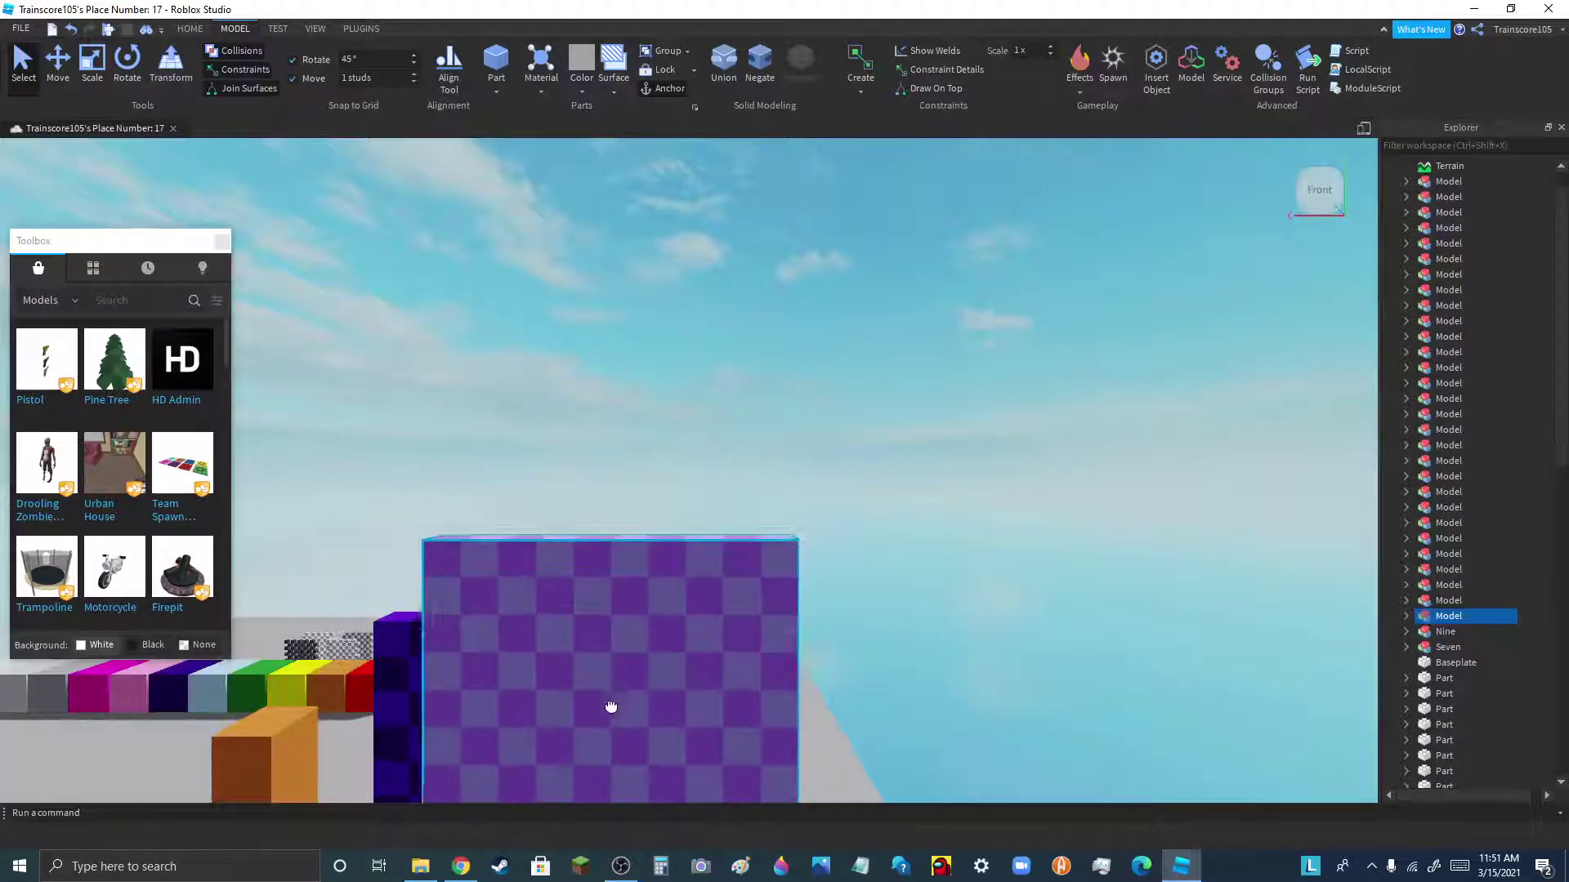
pyautogui.moveTo(610, 704); pyautogui.dragTo(567, 621)
# - Select all seven stacked blocks from red to purple and group them into one tower model
pyautogui.scroll(-10, 885, 421)
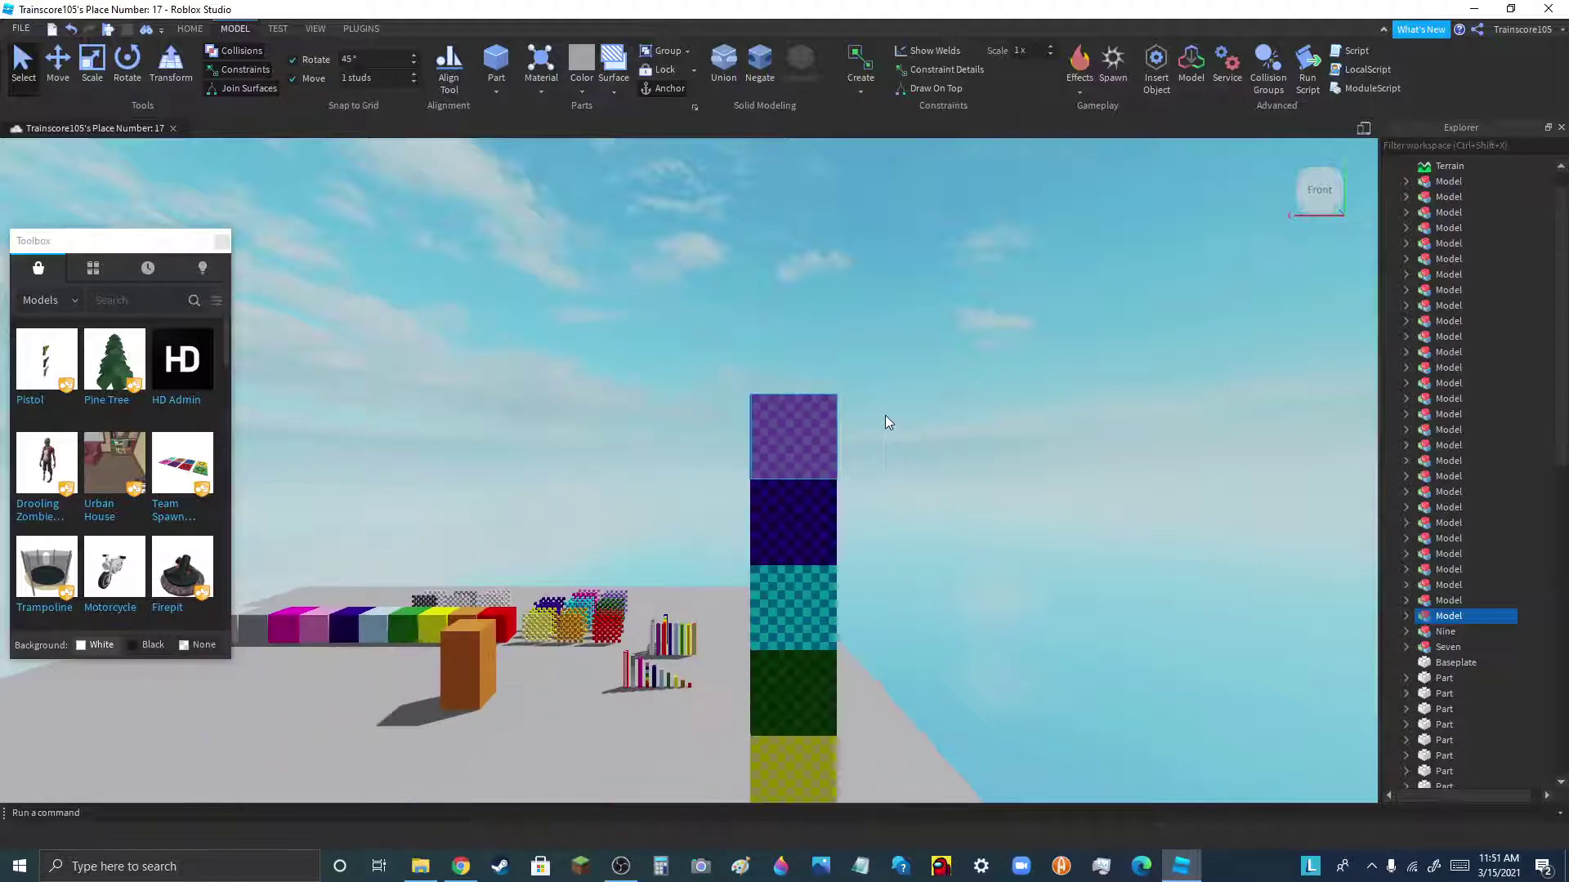
pyautogui.scroll(-3, 884, 422)
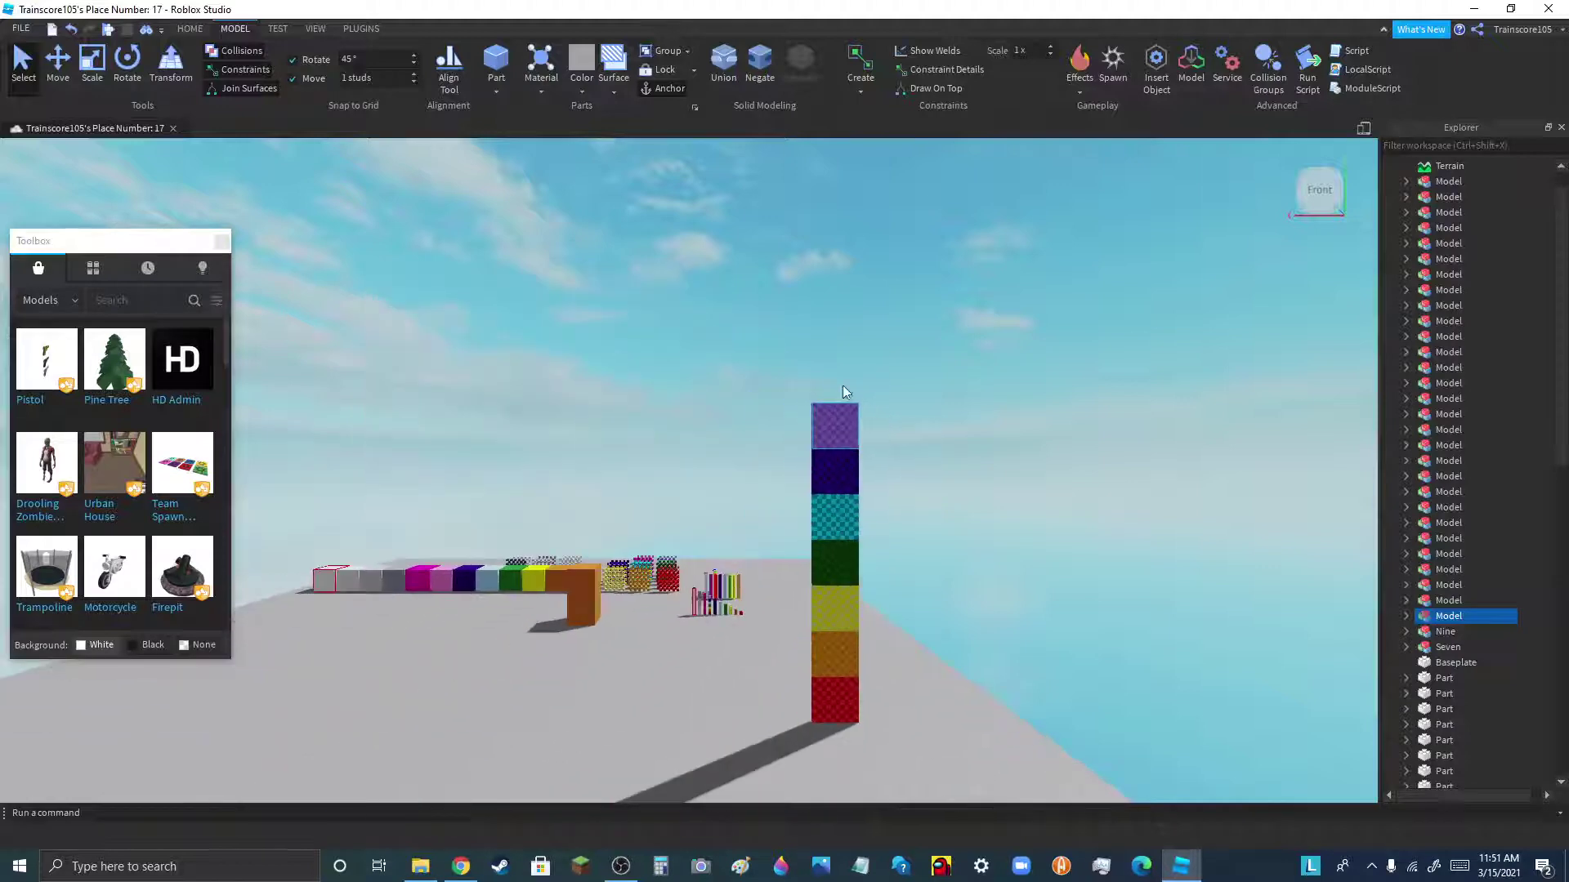
pyautogui.moveTo(841, 384); pyautogui.dragTo(917, 717)
pyautogui.moveTo(777, 384); pyautogui.dragTo(879, 738)
pyautogui.click(659, 52)
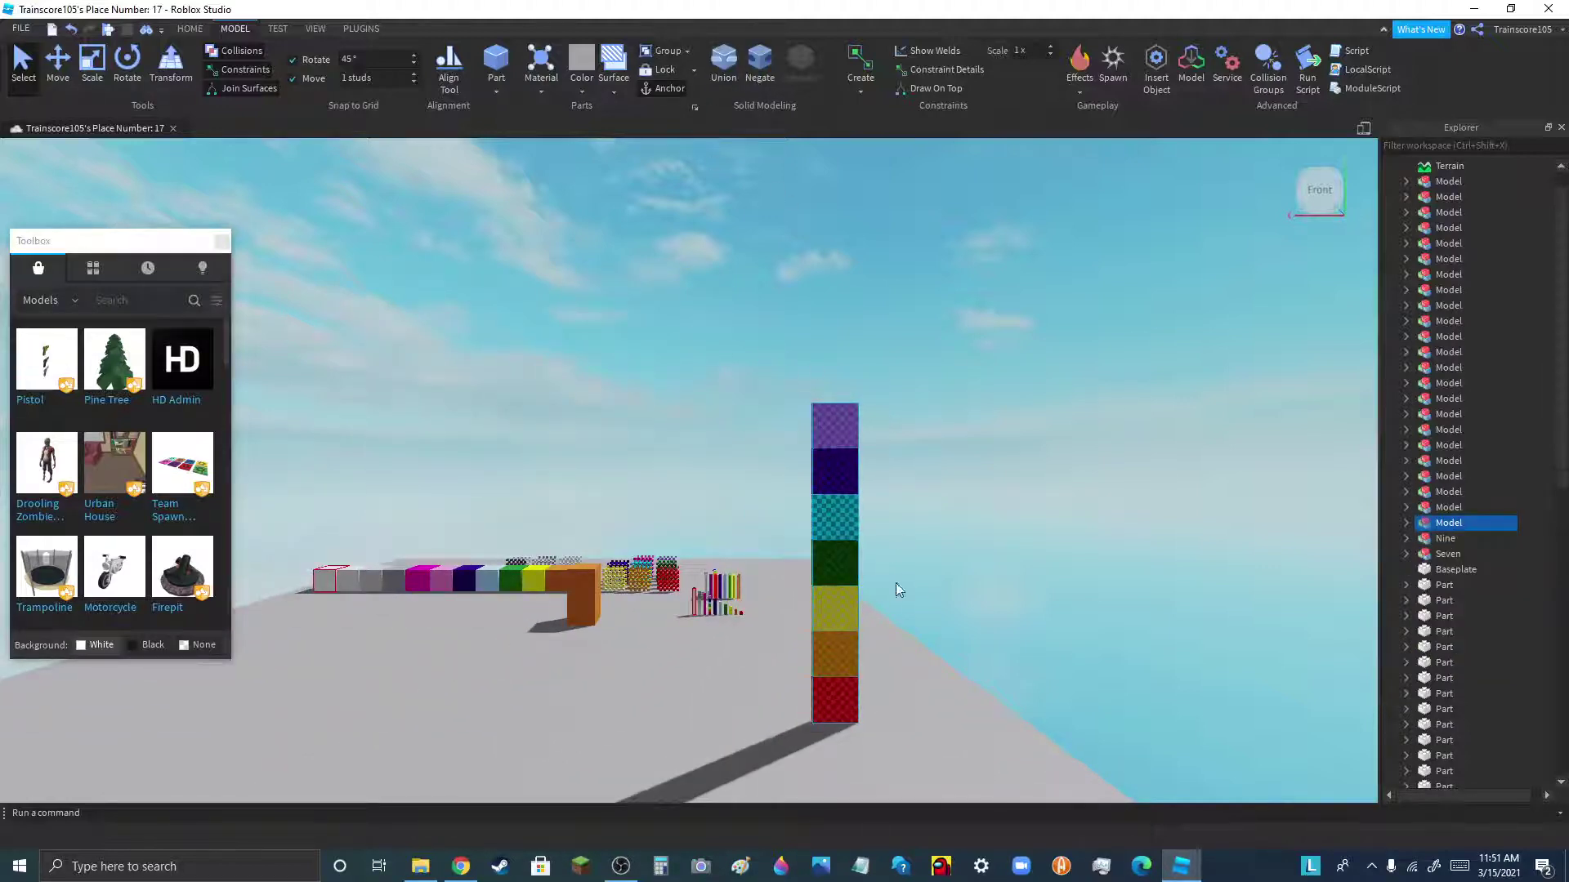
# - Move the seven-block tower across the floor so it stands flush beside the tall orange block
pyautogui.moveTo(837, 679); pyautogui.dragTo(605, 640)
pyautogui.scroll(10, 558, 595)
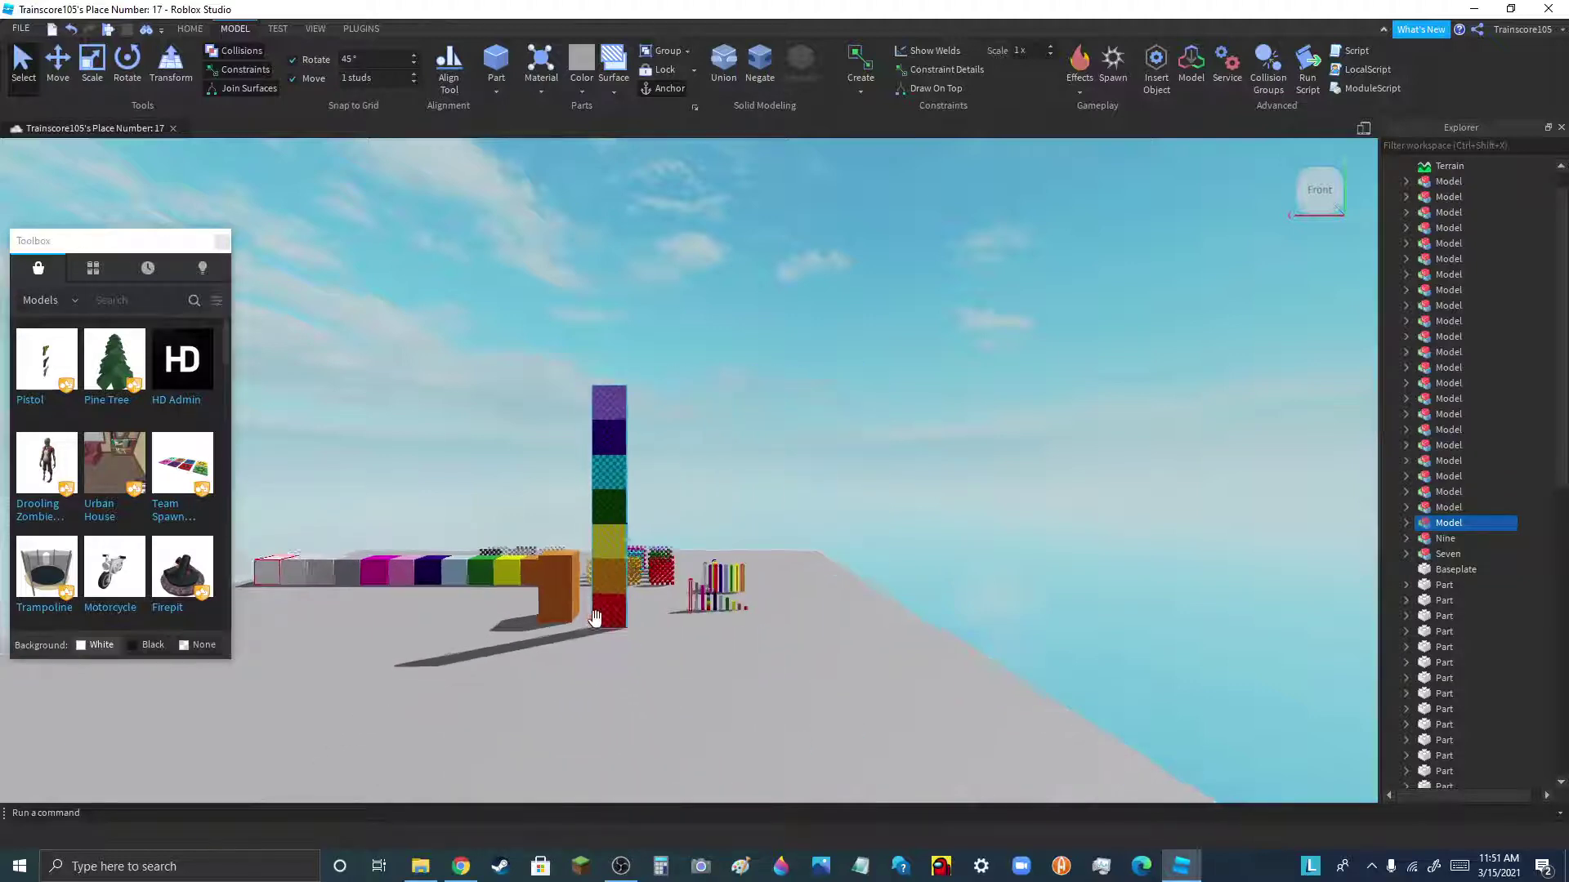
pyautogui.moveTo(846, 645); pyautogui.dragTo(742, 678)
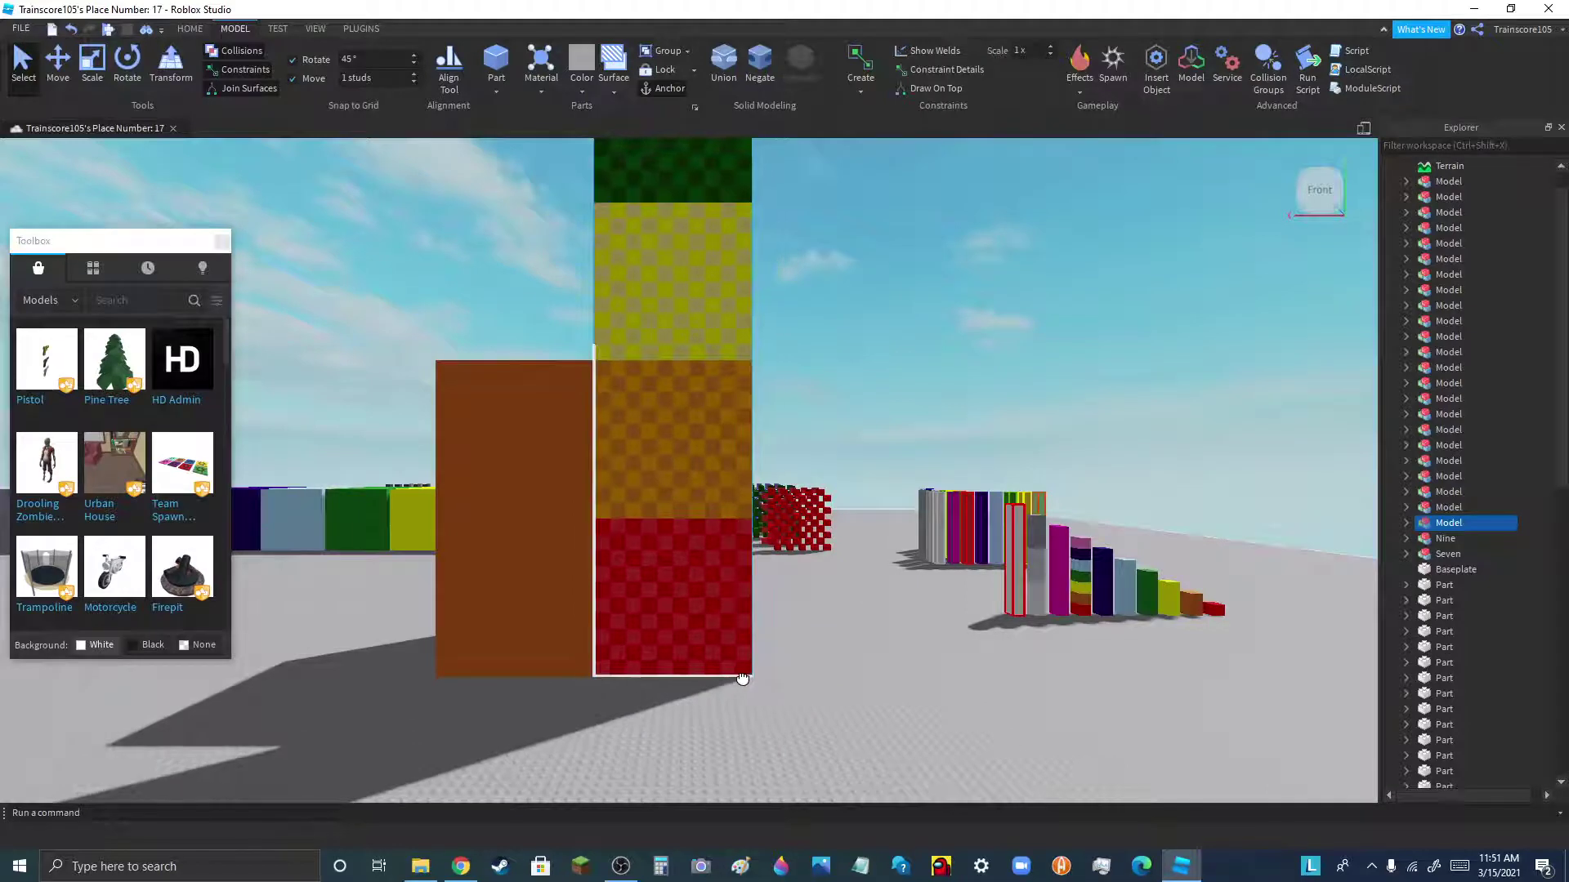
# - Separate the tower from the tall orange block and group the orange block's parts into one model
pyautogui.scroll(-10, 895, 684)
pyautogui.click(761, 677)
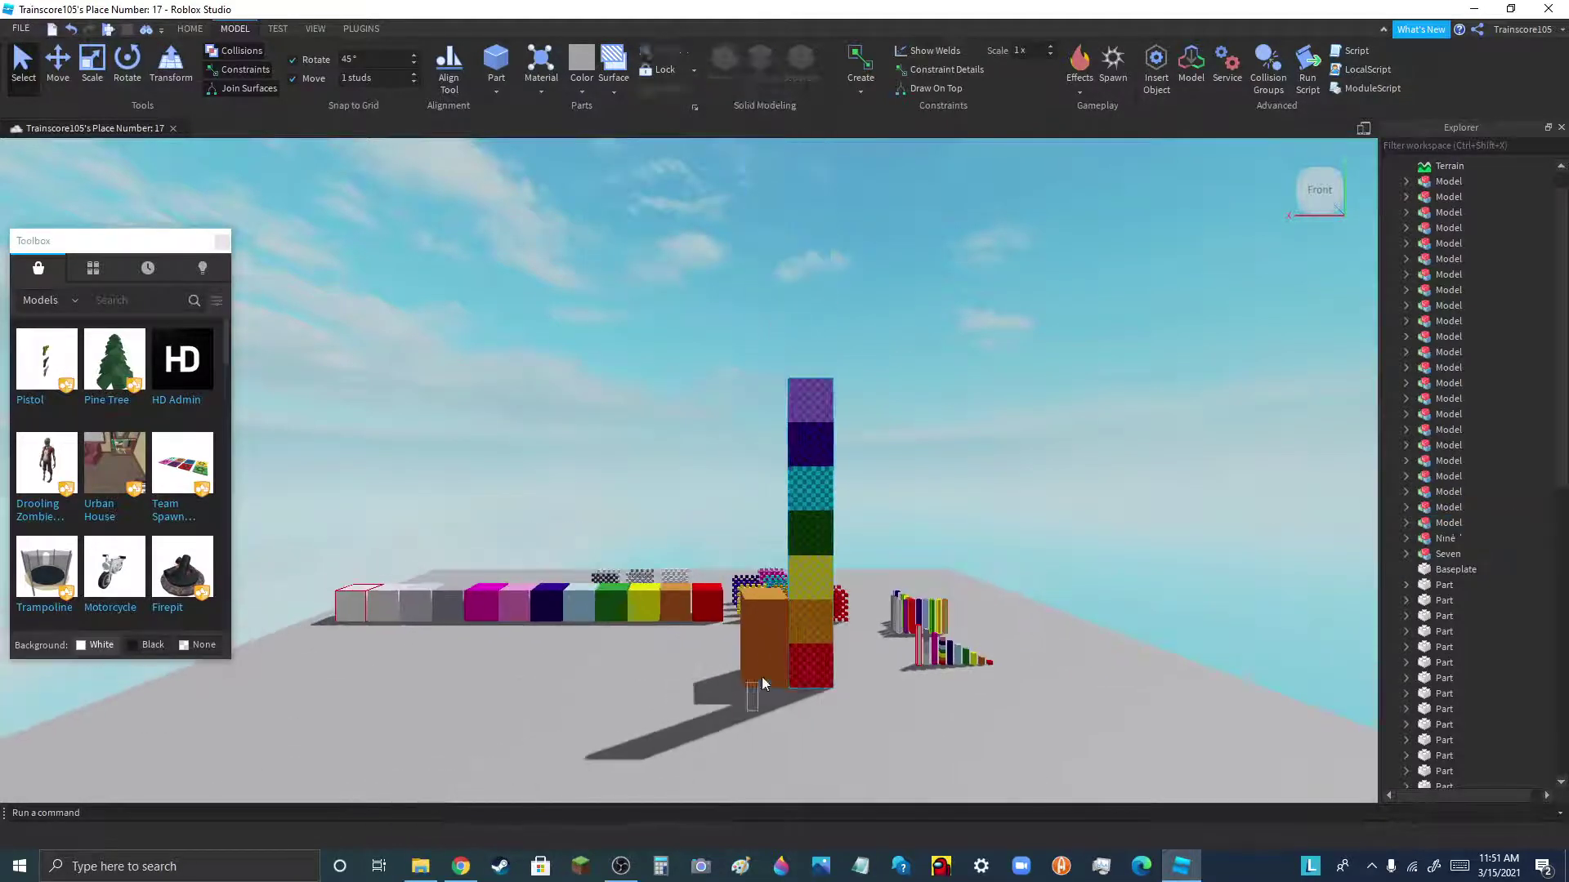
pyautogui.moveTo(806, 615)
pyautogui.mouseDown()
pyautogui.moveTo(822, 598)
pyautogui.moveTo(822, 626)
pyautogui.moveTo(798, 607)
pyautogui.mouseUp()
pyautogui.scroll(-1, 789, 667)
pyautogui.scroll(-1, 789, 668)
pyautogui.scroll(5, 778, 597)
pyautogui.moveTo(778, 717); pyautogui.dragTo(436, 812)
pyautogui.click(666, 50)
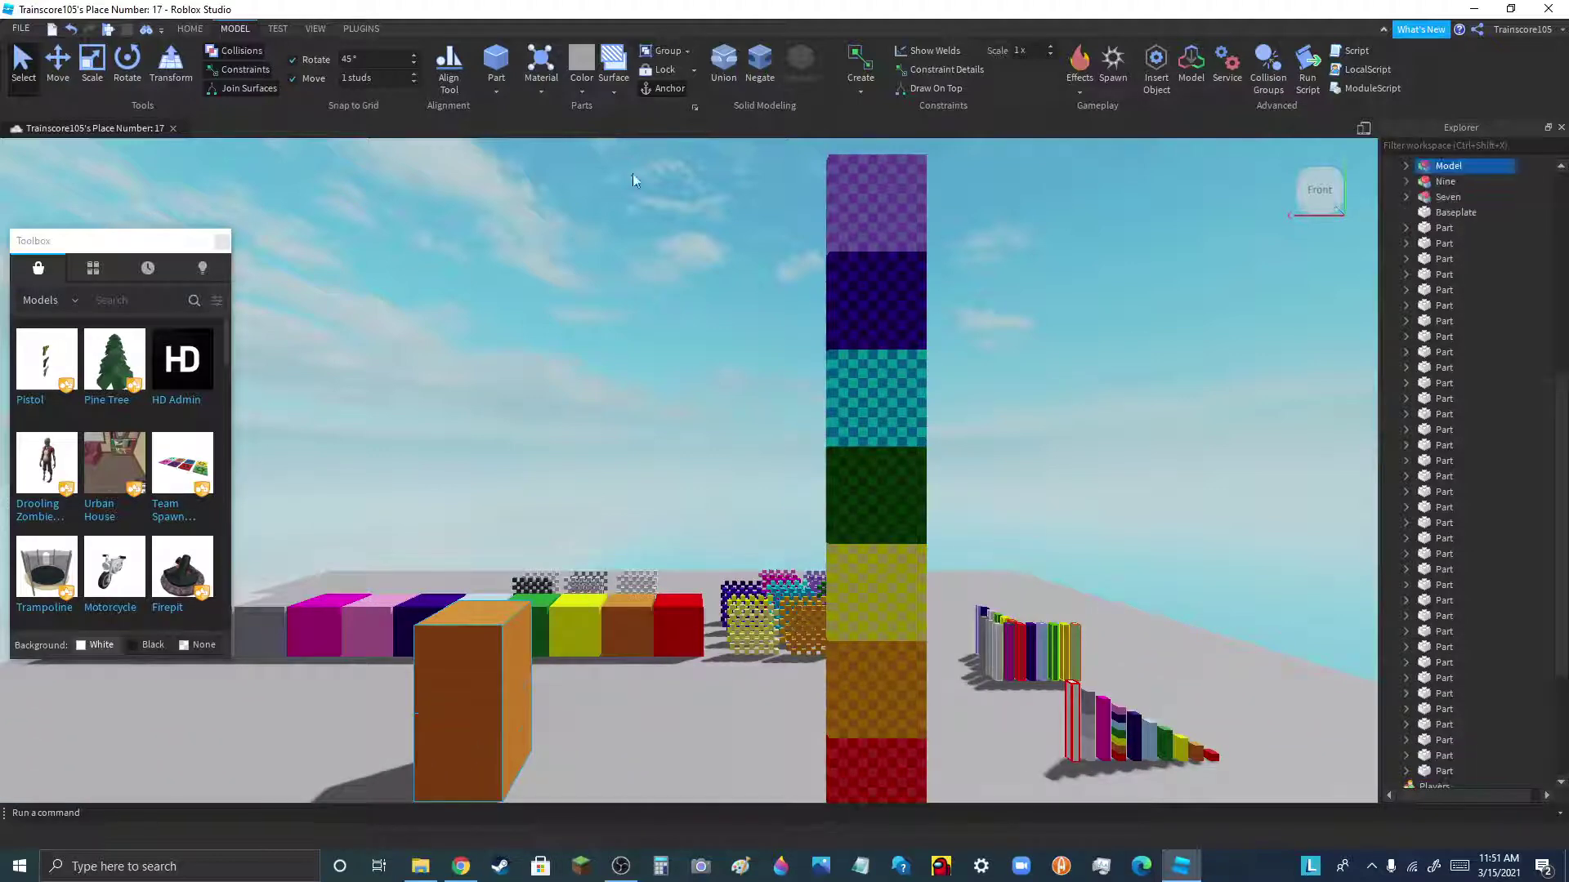
# - Move the tower forward onto the open floor and place the orange block against its red base
pyautogui.scroll(-3, 690, 436)
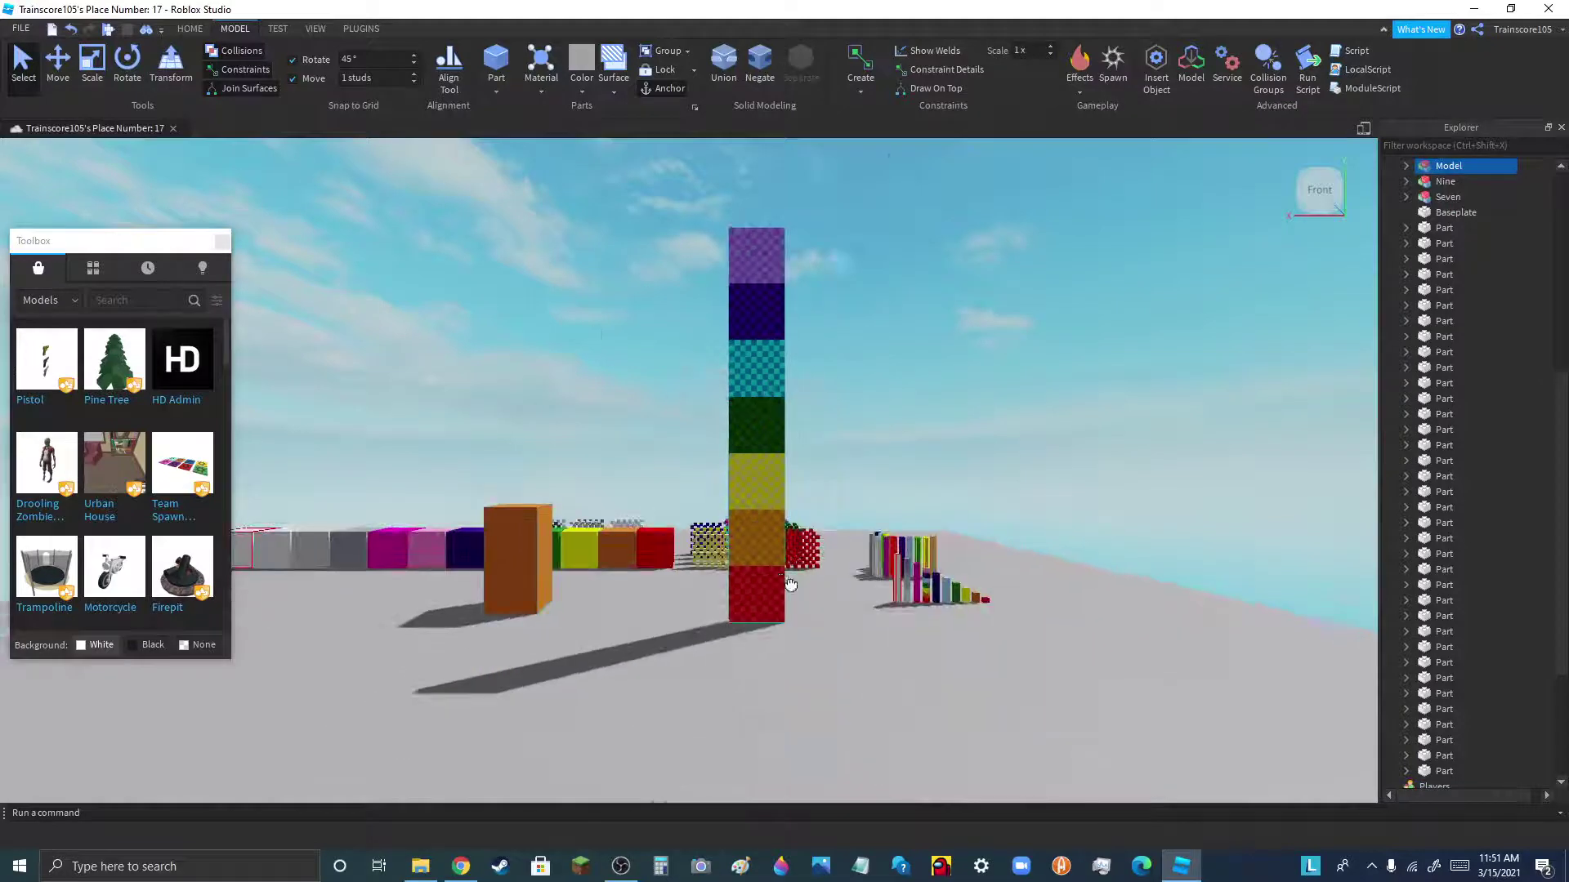
pyautogui.moveTo(790, 585); pyautogui.dragTo(1213, 730)
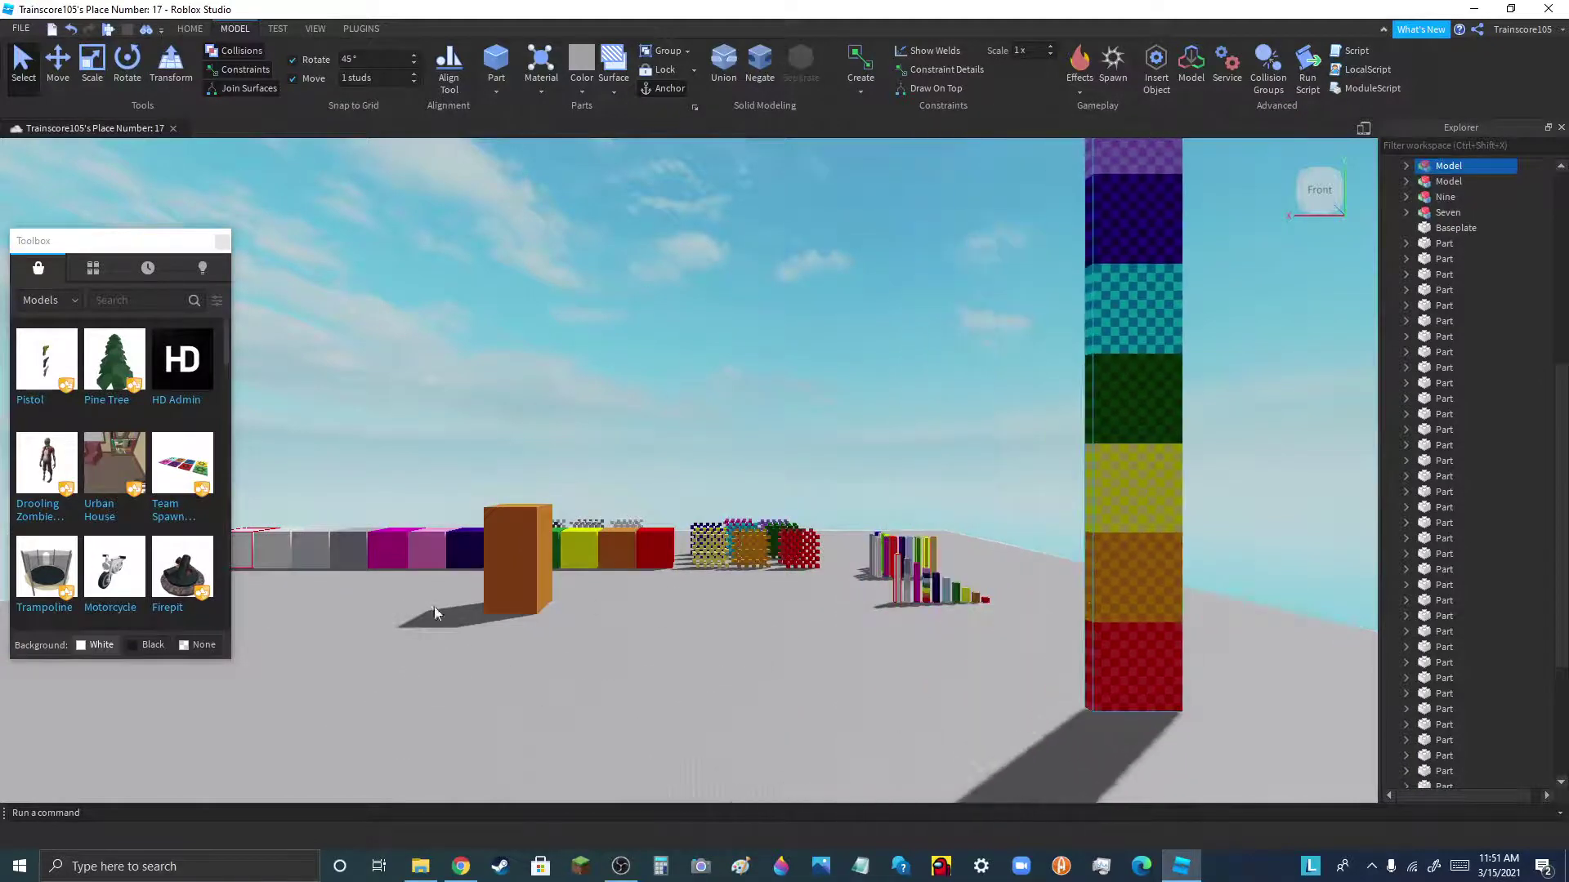
pyautogui.moveTo(501, 597); pyautogui.dragTo(1019, 706)
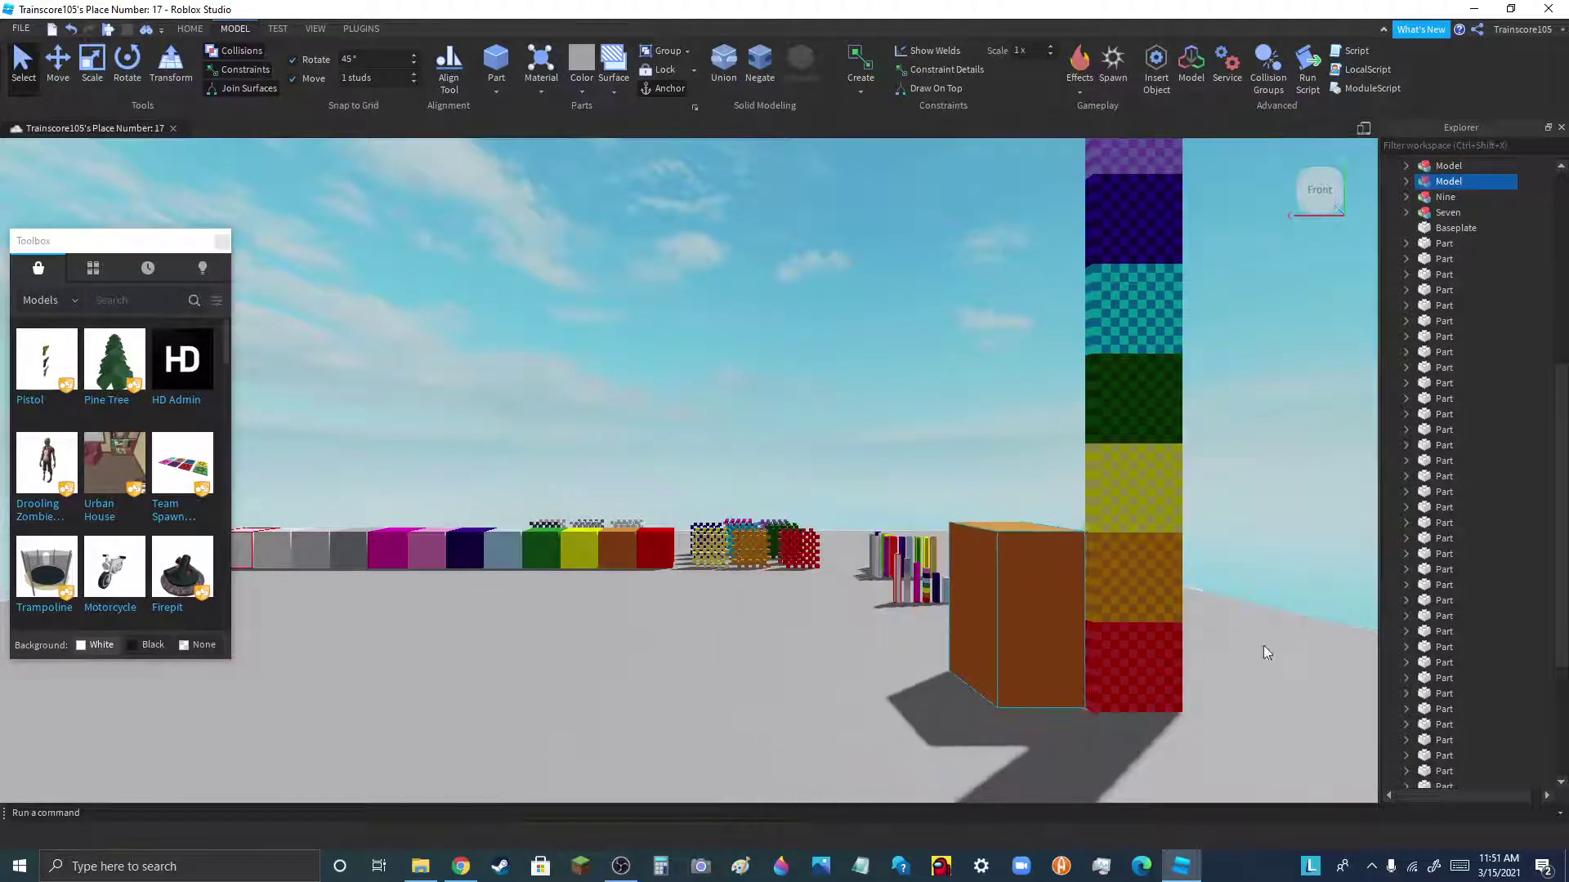
pyautogui.scroll(3, 1263, 653)
pyautogui.scroll(1, 1263, 653)
pyautogui.moveTo(797, 765)
pyautogui.mouseDown()
pyautogui.moveTo(800, 747)
pyautogui.moveTo(805, 783)
pyautogui.mouseUp()
pyautogui.scroll(-5, 712, 770)
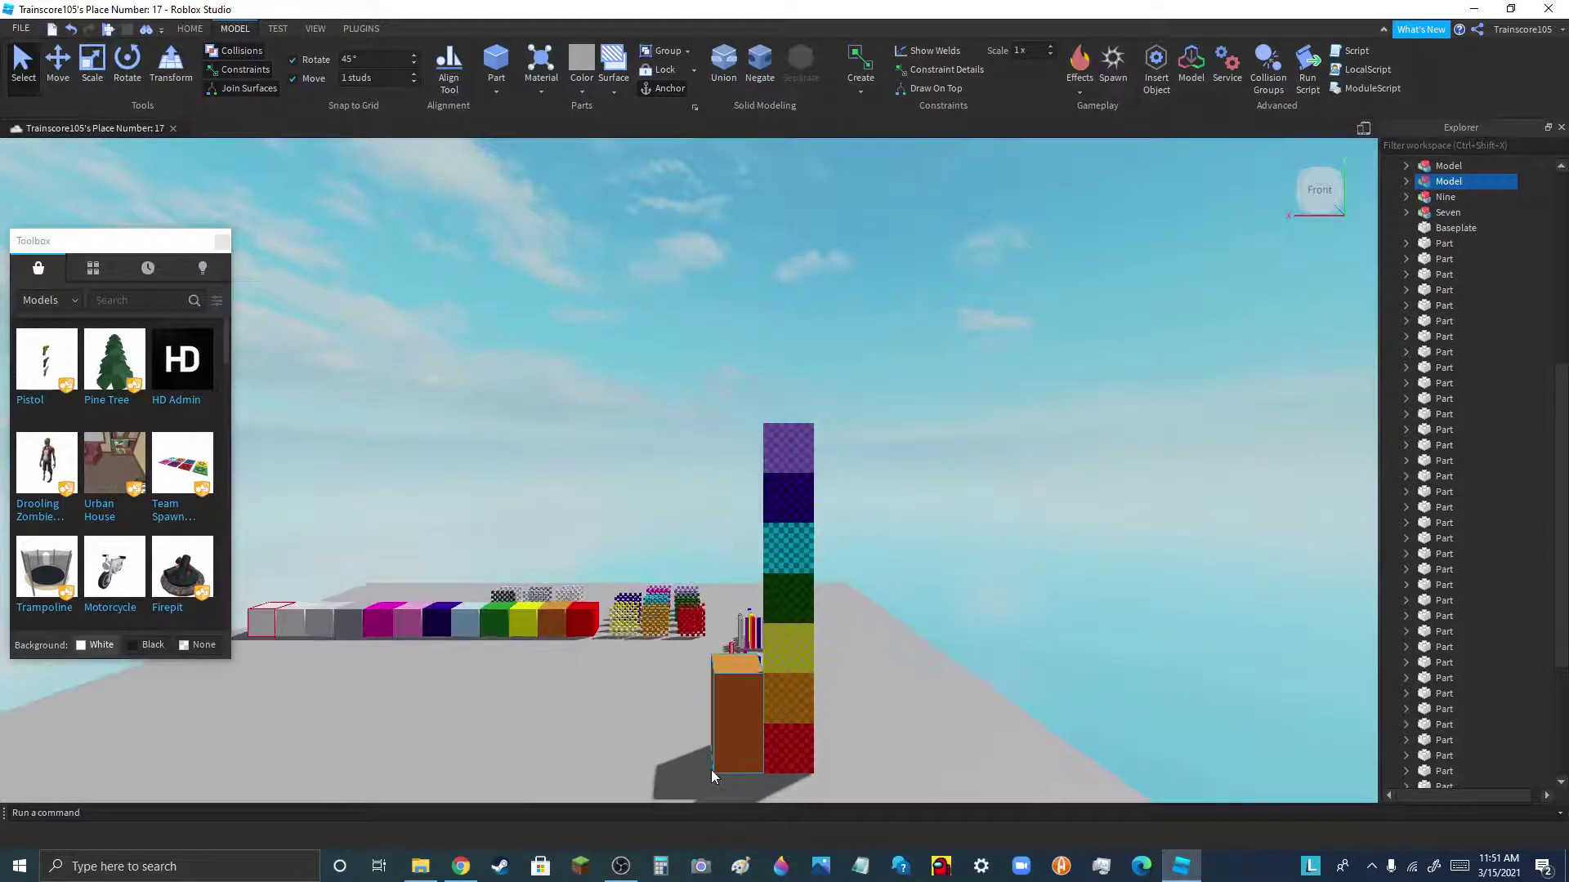
# - Move the tower close to the baseplate's side edge and bring the orange block next to it
pyautogui.scroll(-2, 712, 771)
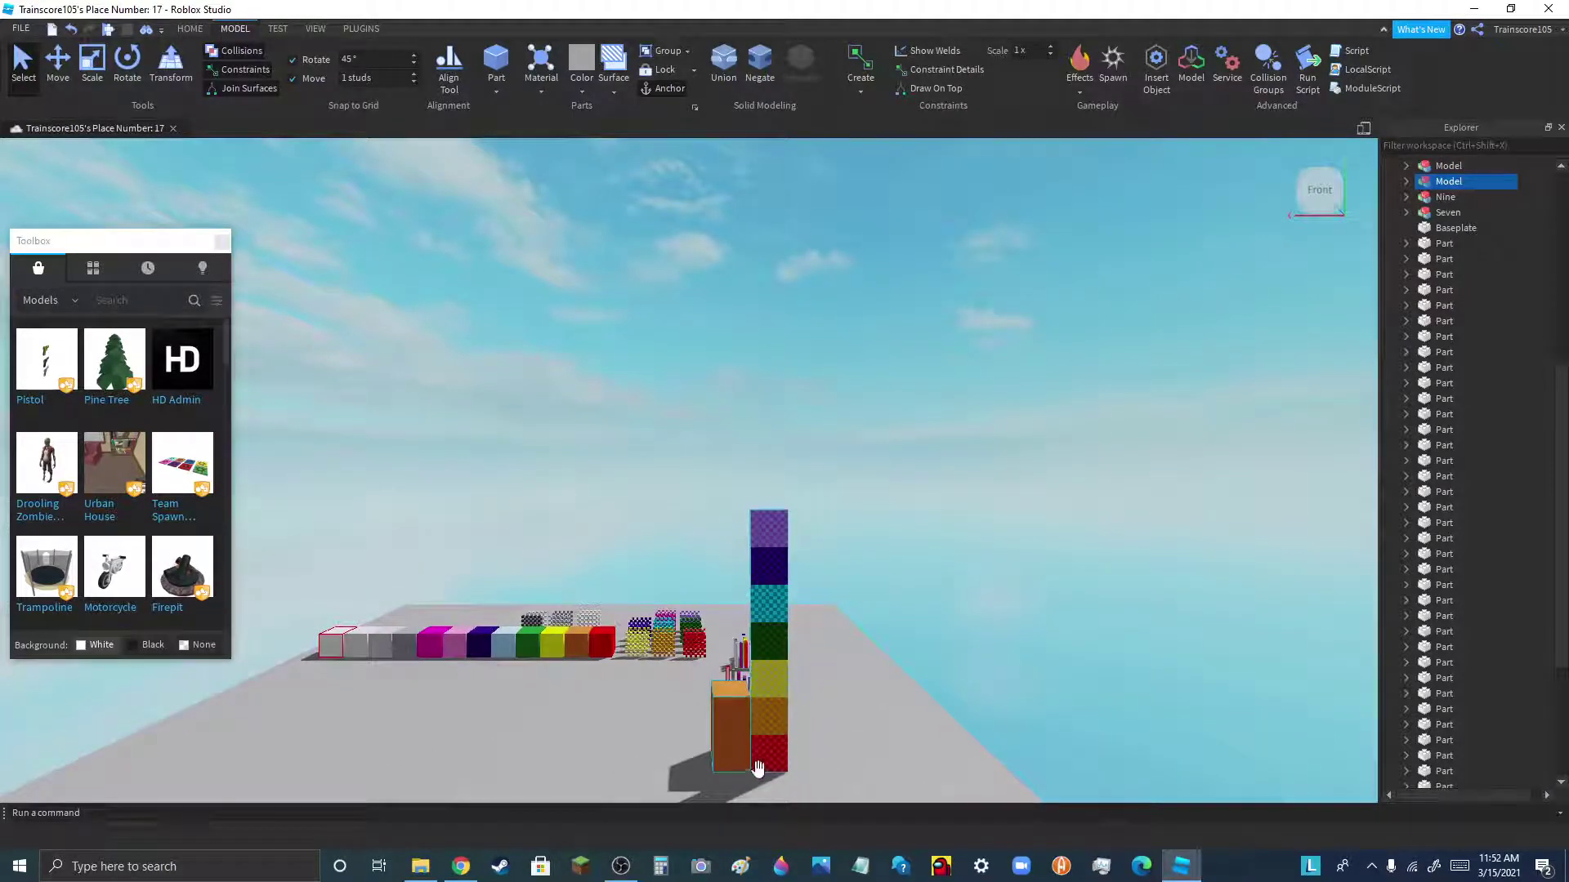
pyautogui.moveTo(759, 769); pyautogui.dragTo(960, 785)
pyautogui.scroll(2, 756, 766)
pyautogui.moveTo(729, 752); pyautogui.dragTo(942, 797)
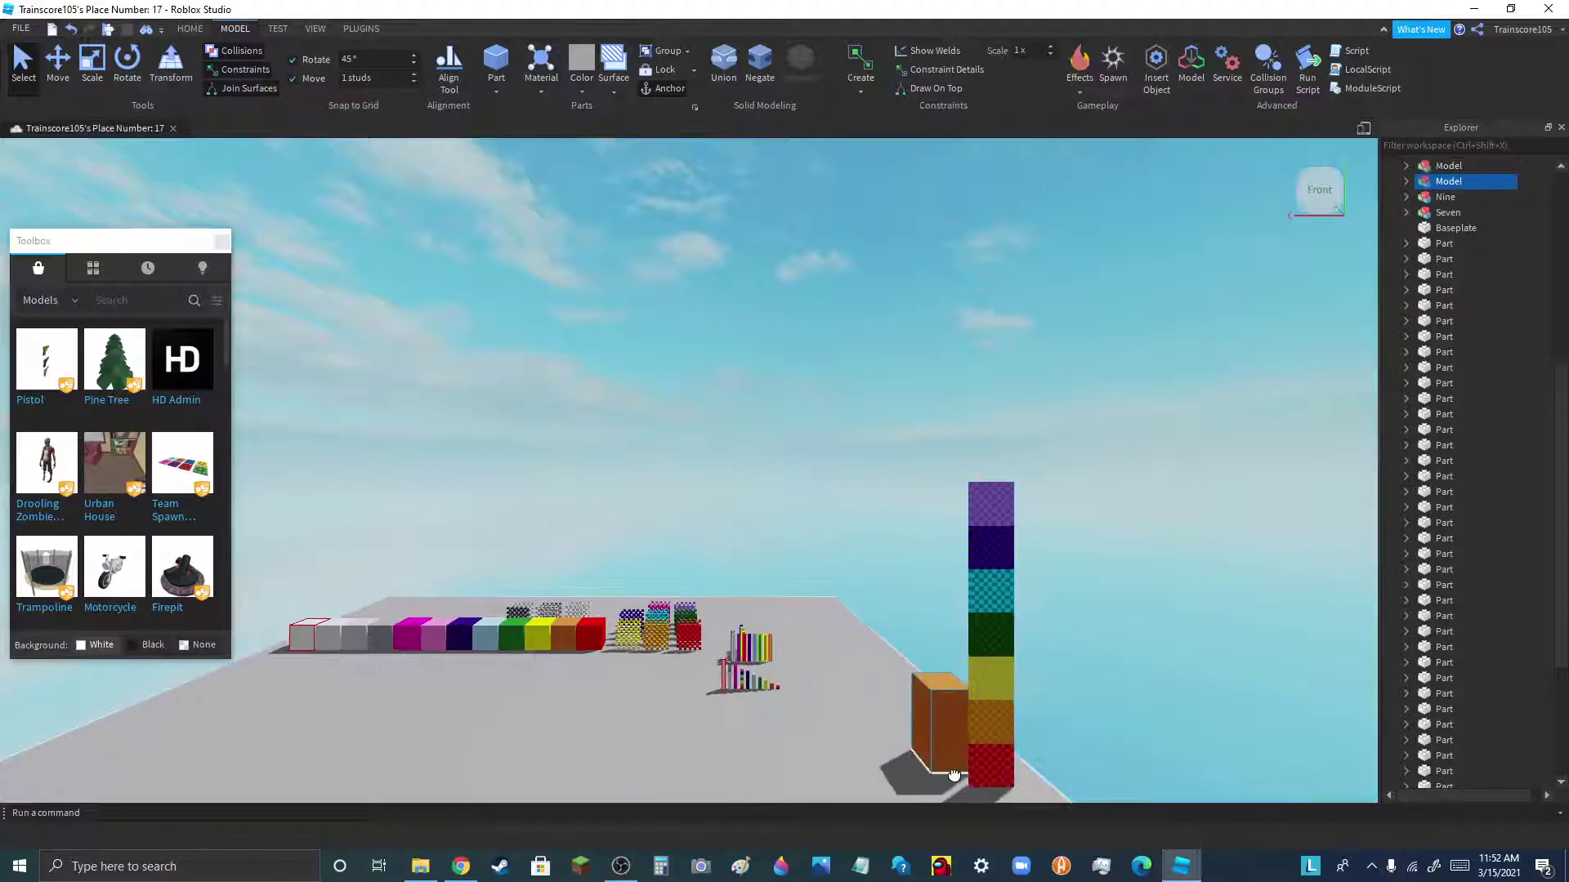
pyautogui.scroll(4, 957, 743)
pyautogui.scroll(-3, 866, 598)
pyautogui.scroll(3, 917, 675)
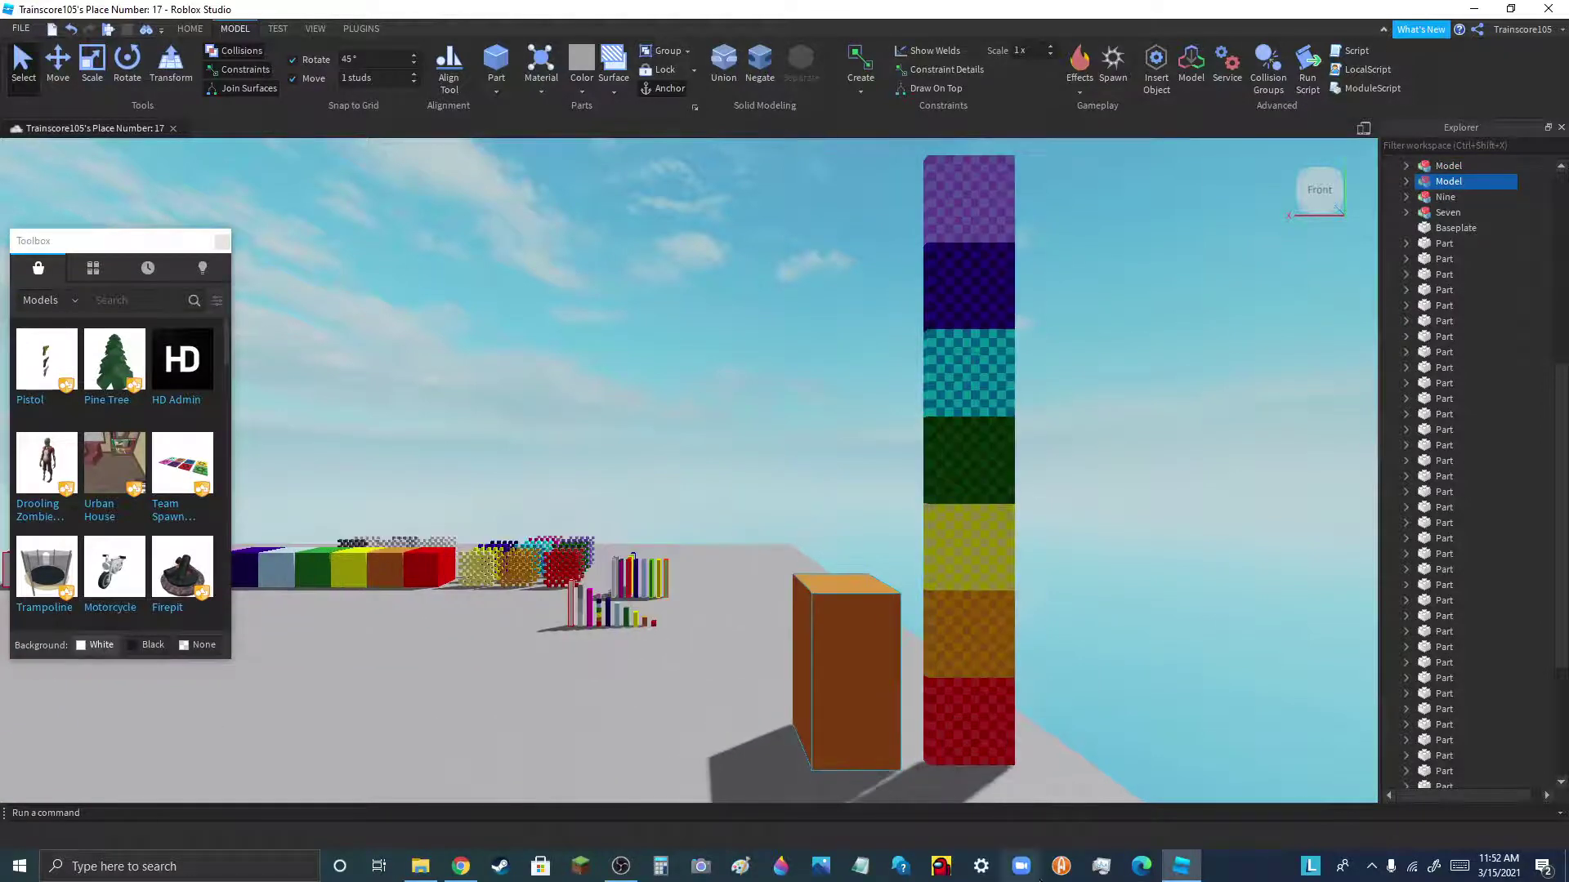
# - Move the orange block flush against the side of the seven-block tower's red base
pyautogui.scroll(10, 982, 787)
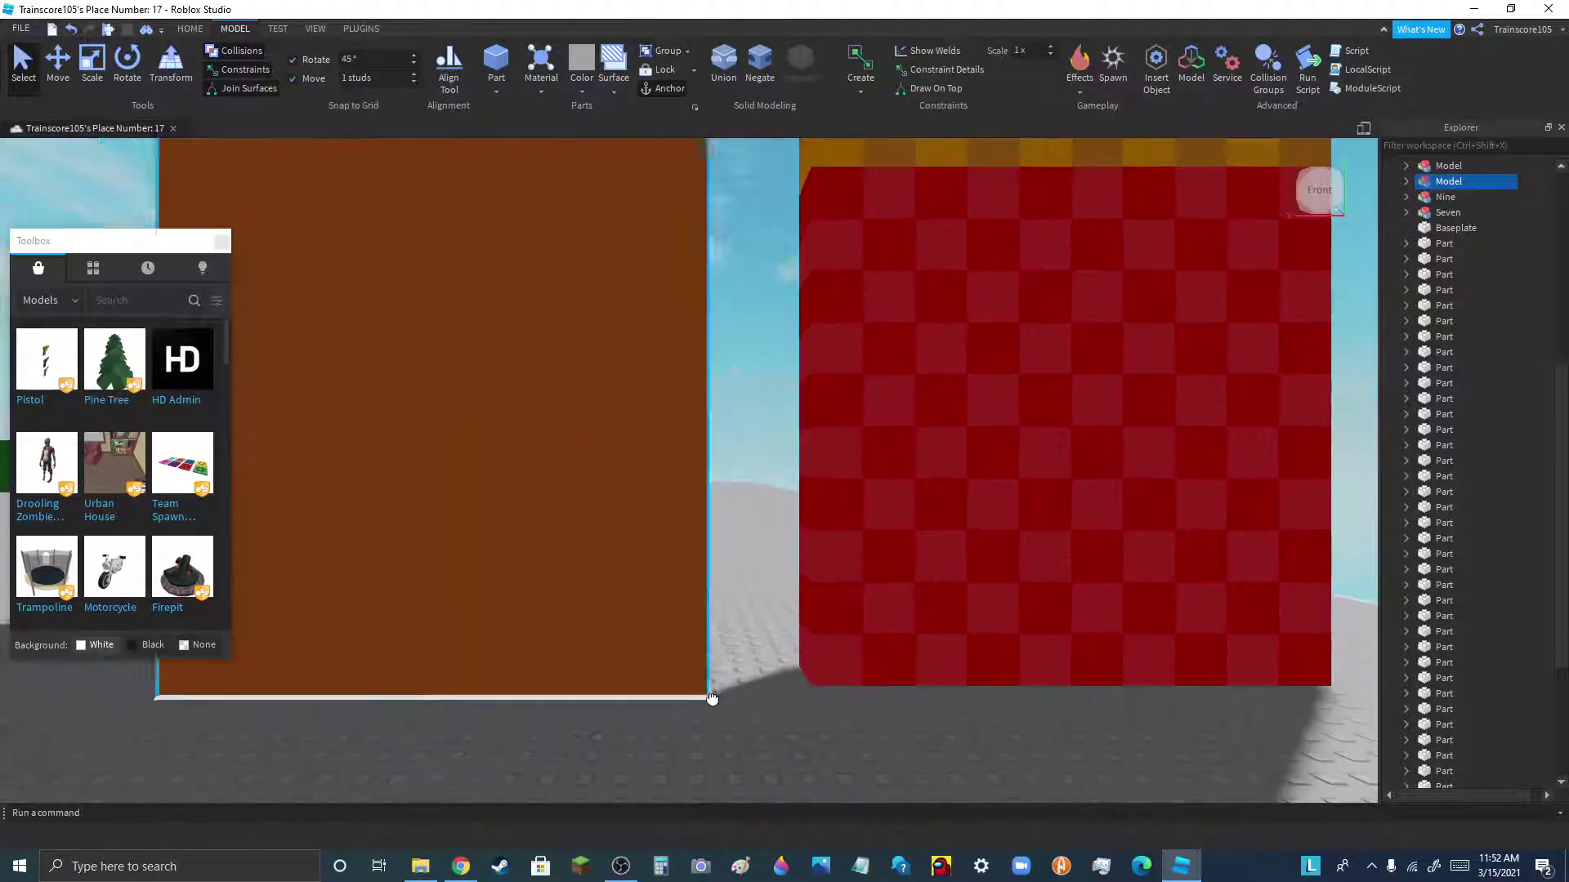
pyautogui.moveTo(712, 700); pyautogui.dragTo(630, 385)
pyautogui.scroll(-10, 694, 688)
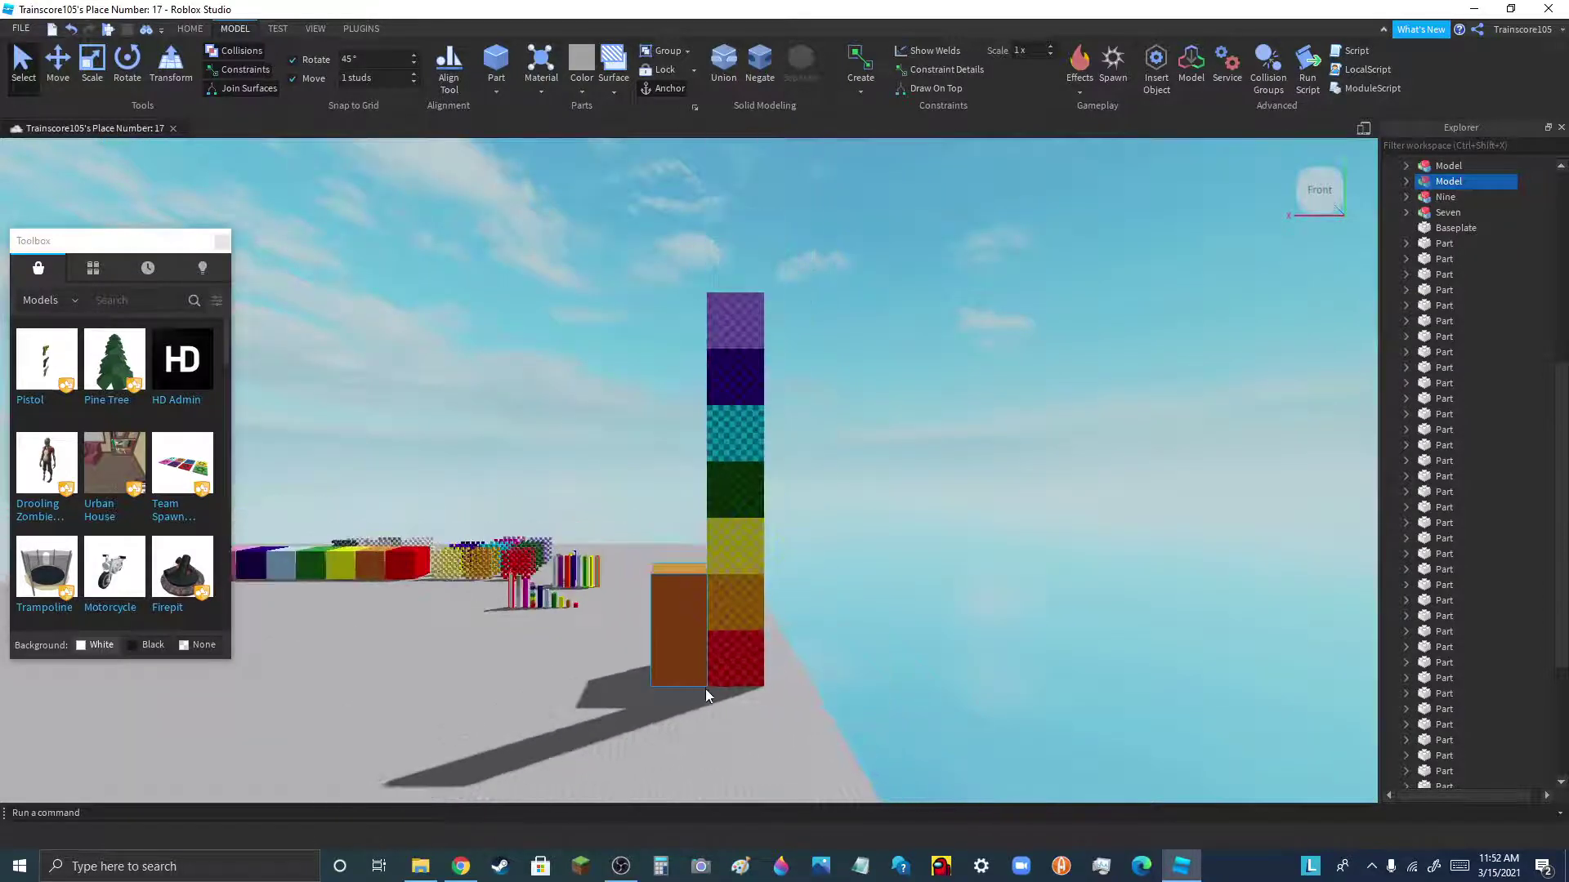
pyautogui.scroll(-1, 704, 689)
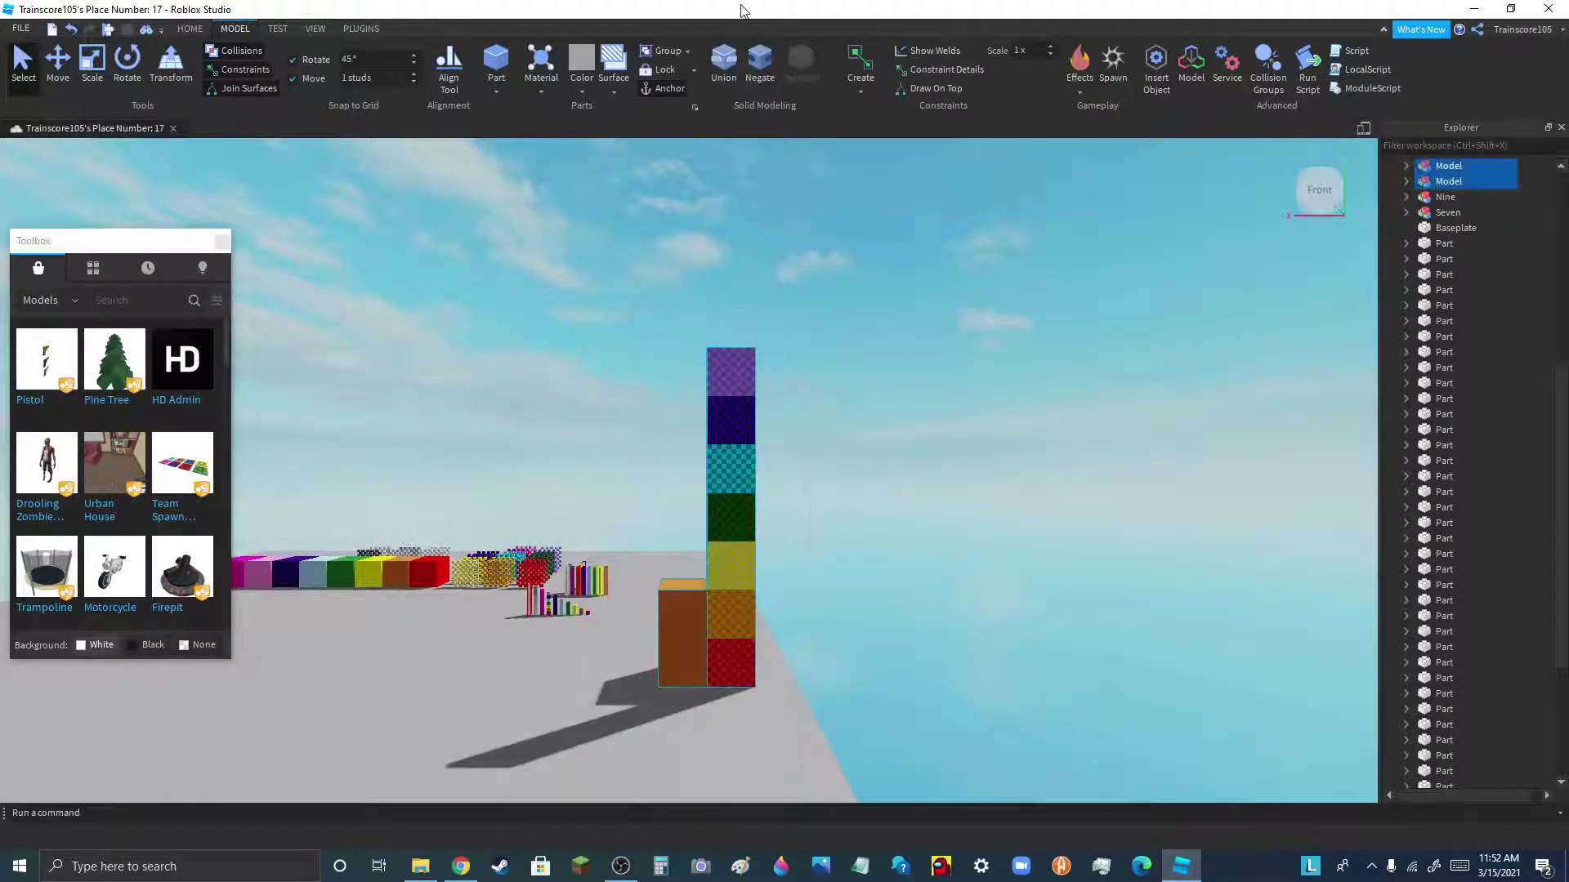
# - Group the orange block and the seven-block tower into one model and move it inward, away from the baseplate's side edge
pyautogui.click(662, 51)
pyautogui.scroll(-3, 1129, 525)
pyautogui.scroll(4, 699, 598)
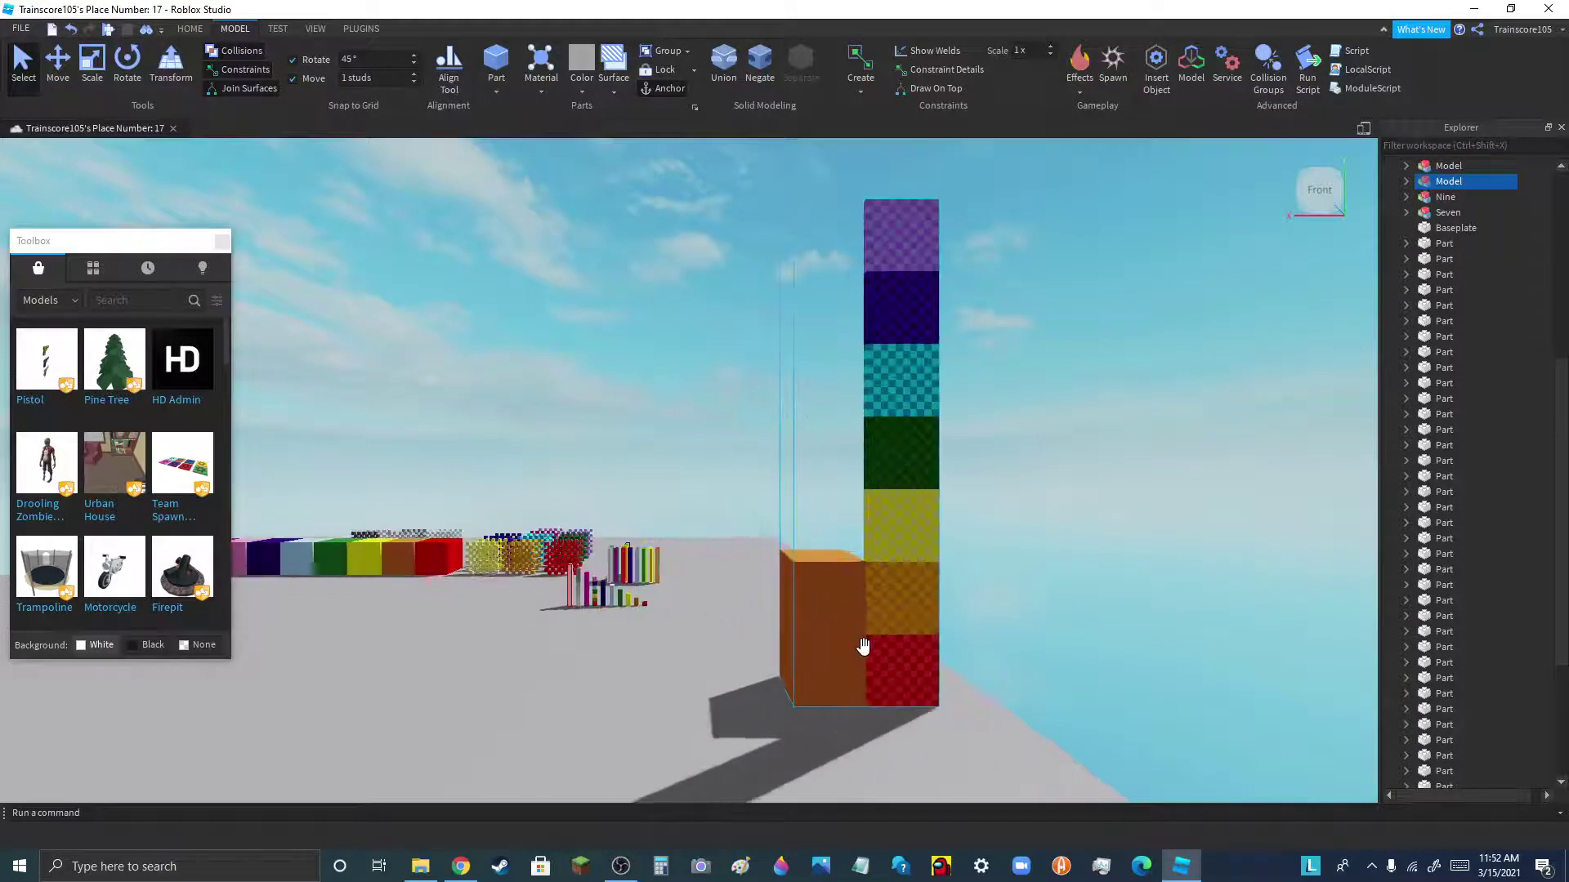
pyautogui.moveTo(865, 648); pyautogui.dragTo(249, 706)
pyautogui.scroll(-3, 666, 656)
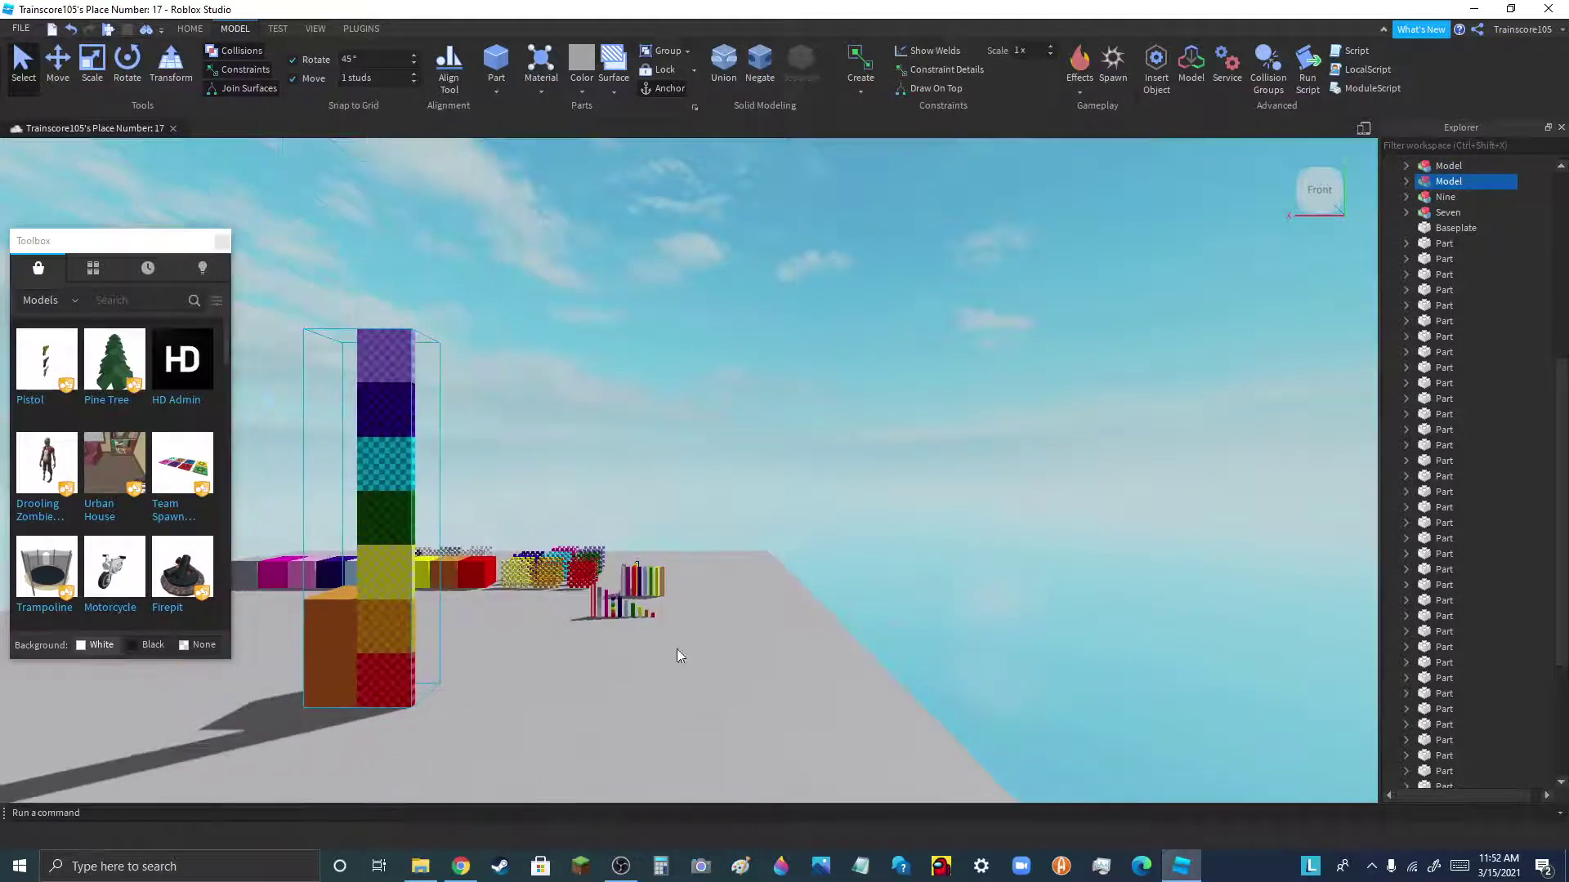
# - Duplicate the dark blue pillar from the row of equal-height pillars and set the copy on the open floor
pyautogui.scroll(4, 650, 578)
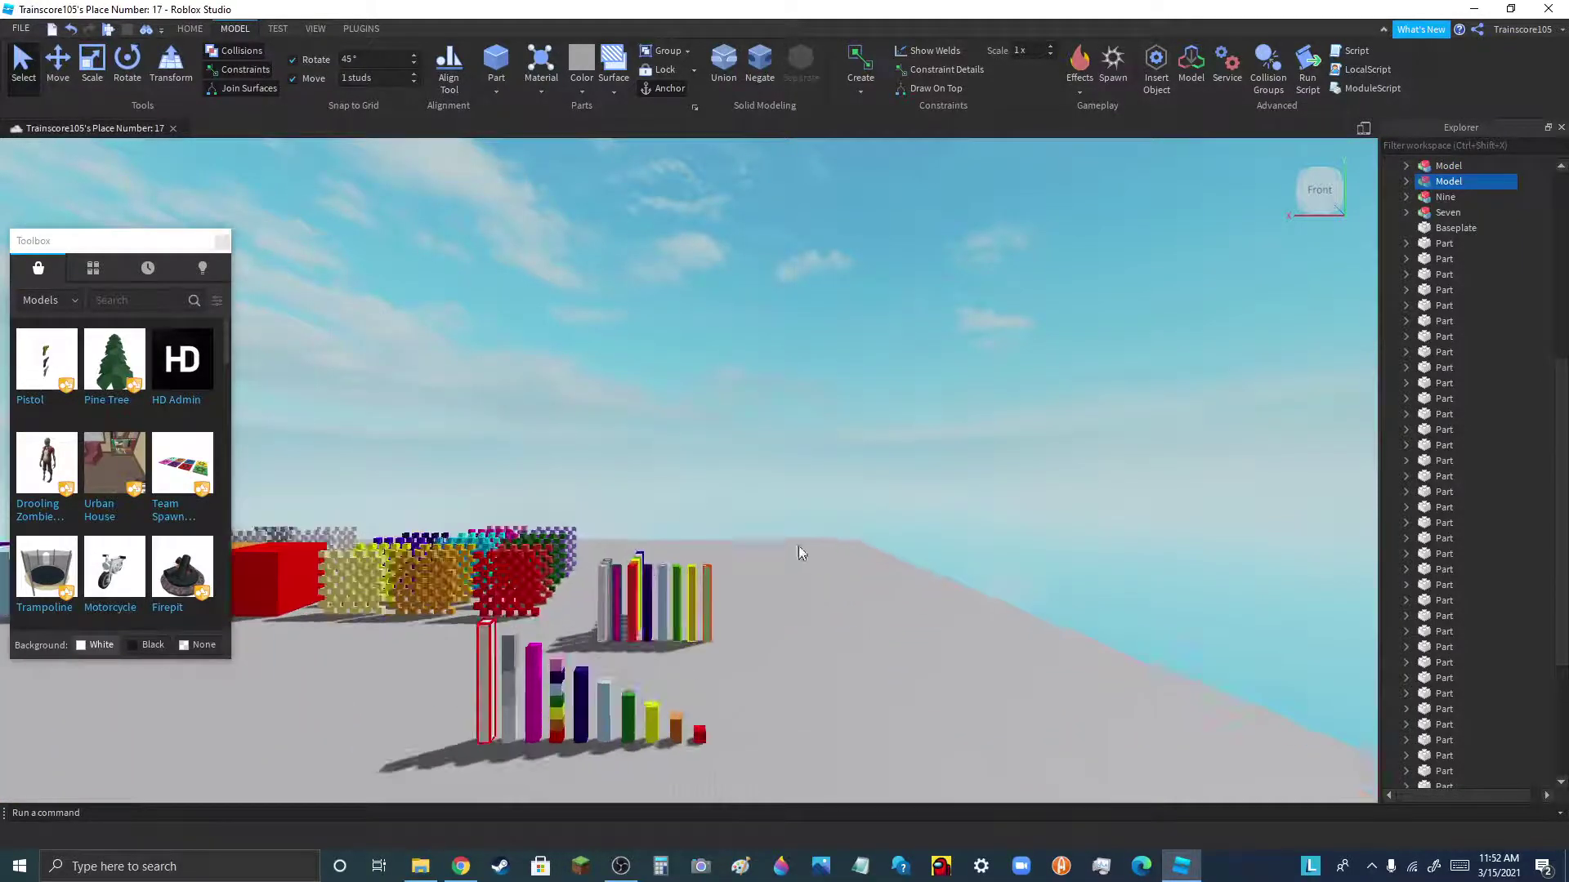
pyautogui.scroll(-2, 799, 543)
pyautogui.scroll(5, 775, 531)
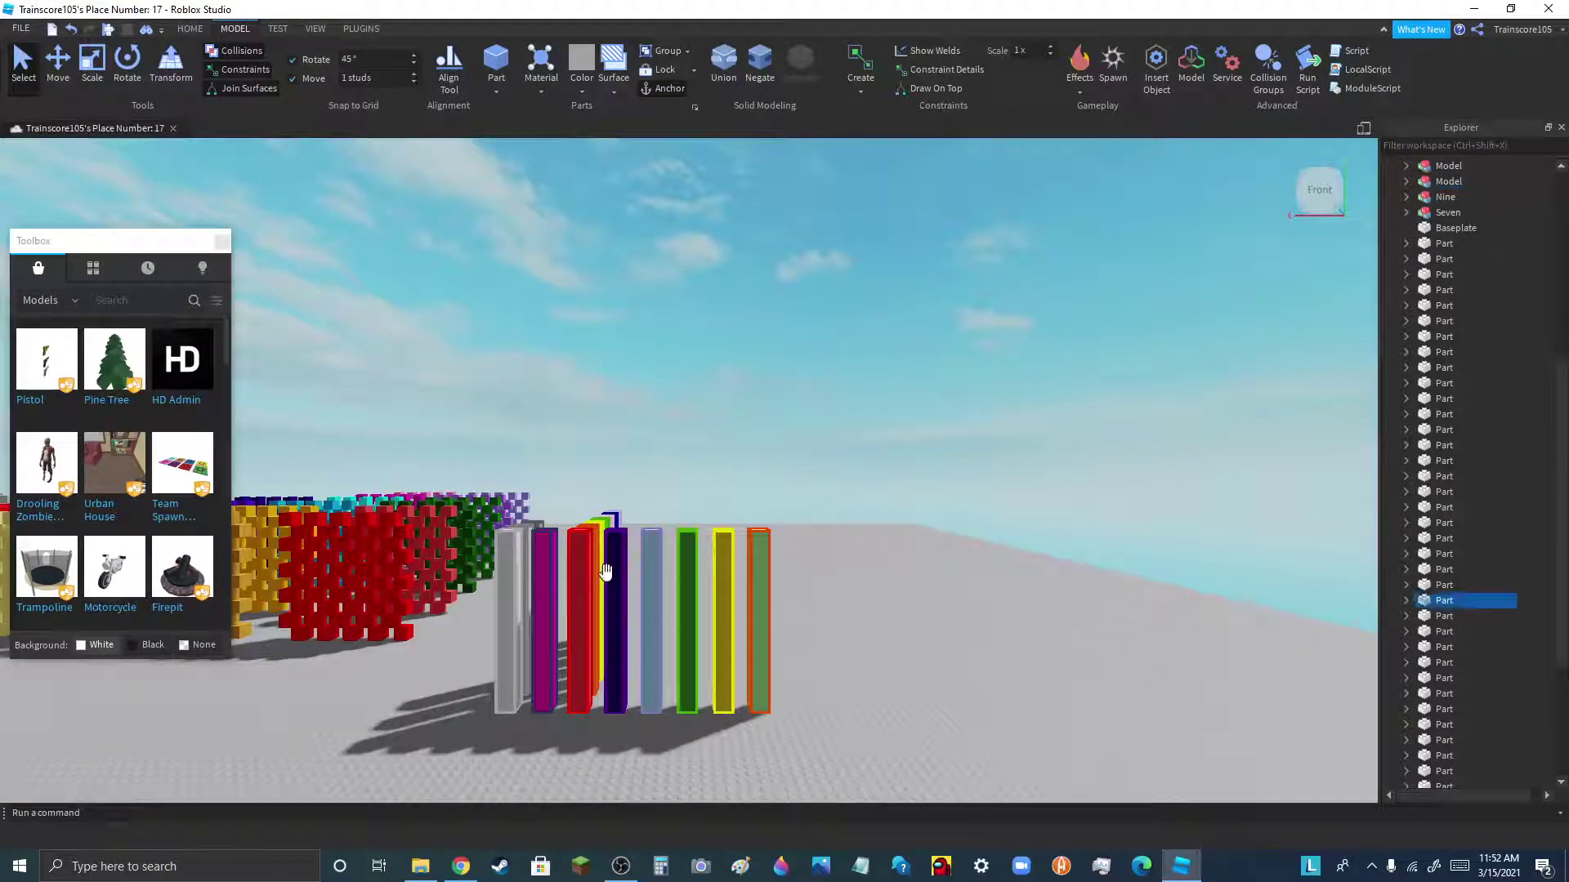
pyautogui.hotkey('ctrl', 'd')
pyautogui.scroll(-5, 690, 399)
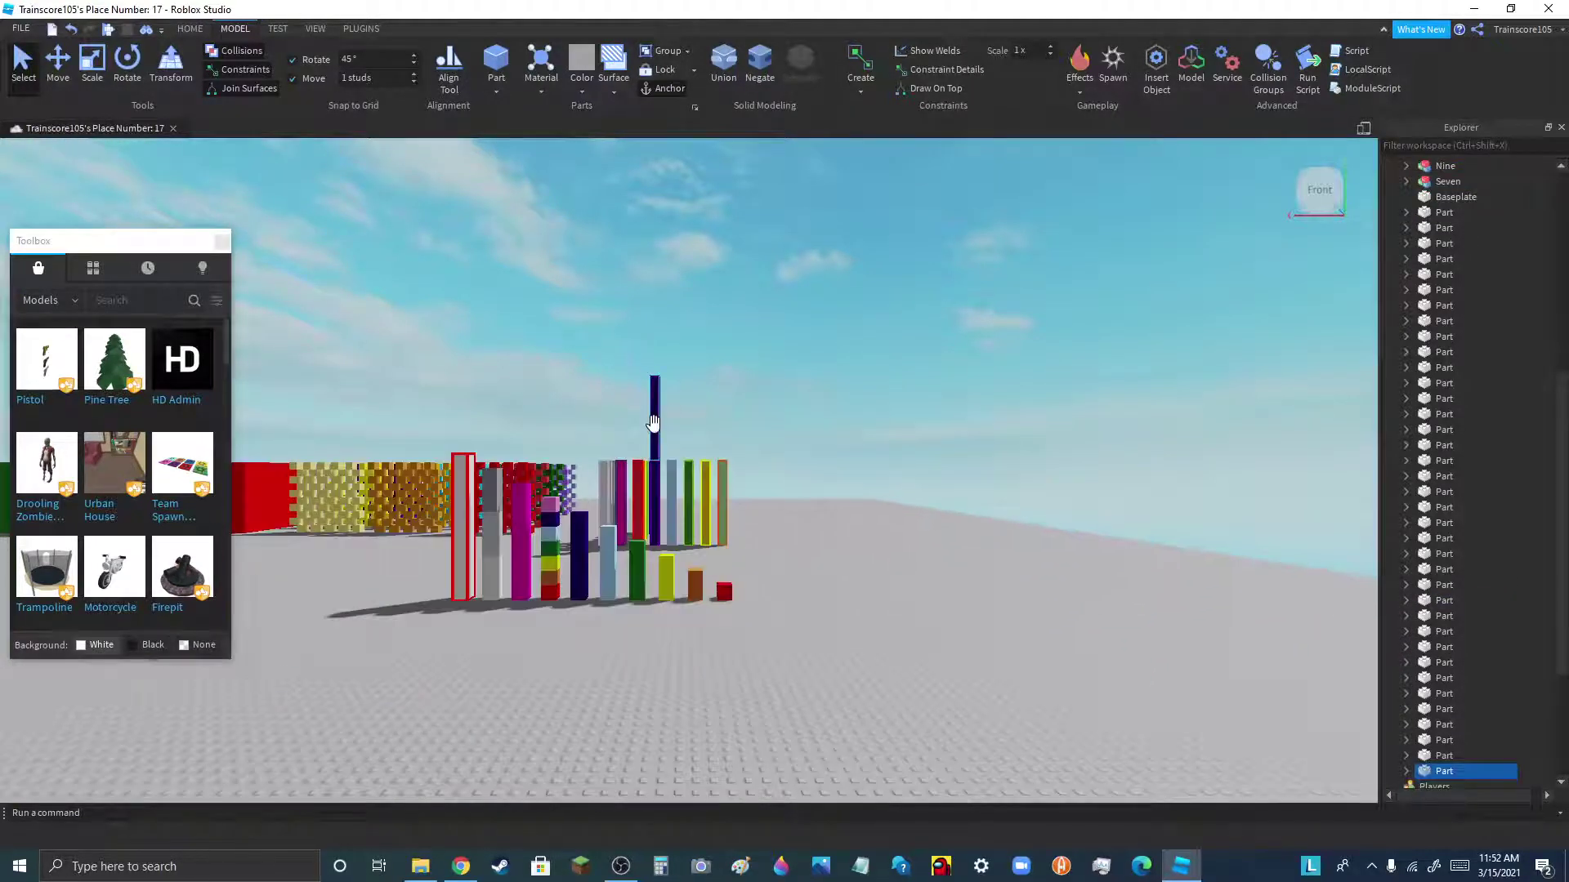
pyautogui.moveTo(653, 441); pyautogui.dragTo(749, 685)
# - Bring the dark blue pillar copy forward and stand it flush against the tower's red base
pyautogui.scroll(-8, 938, 424)
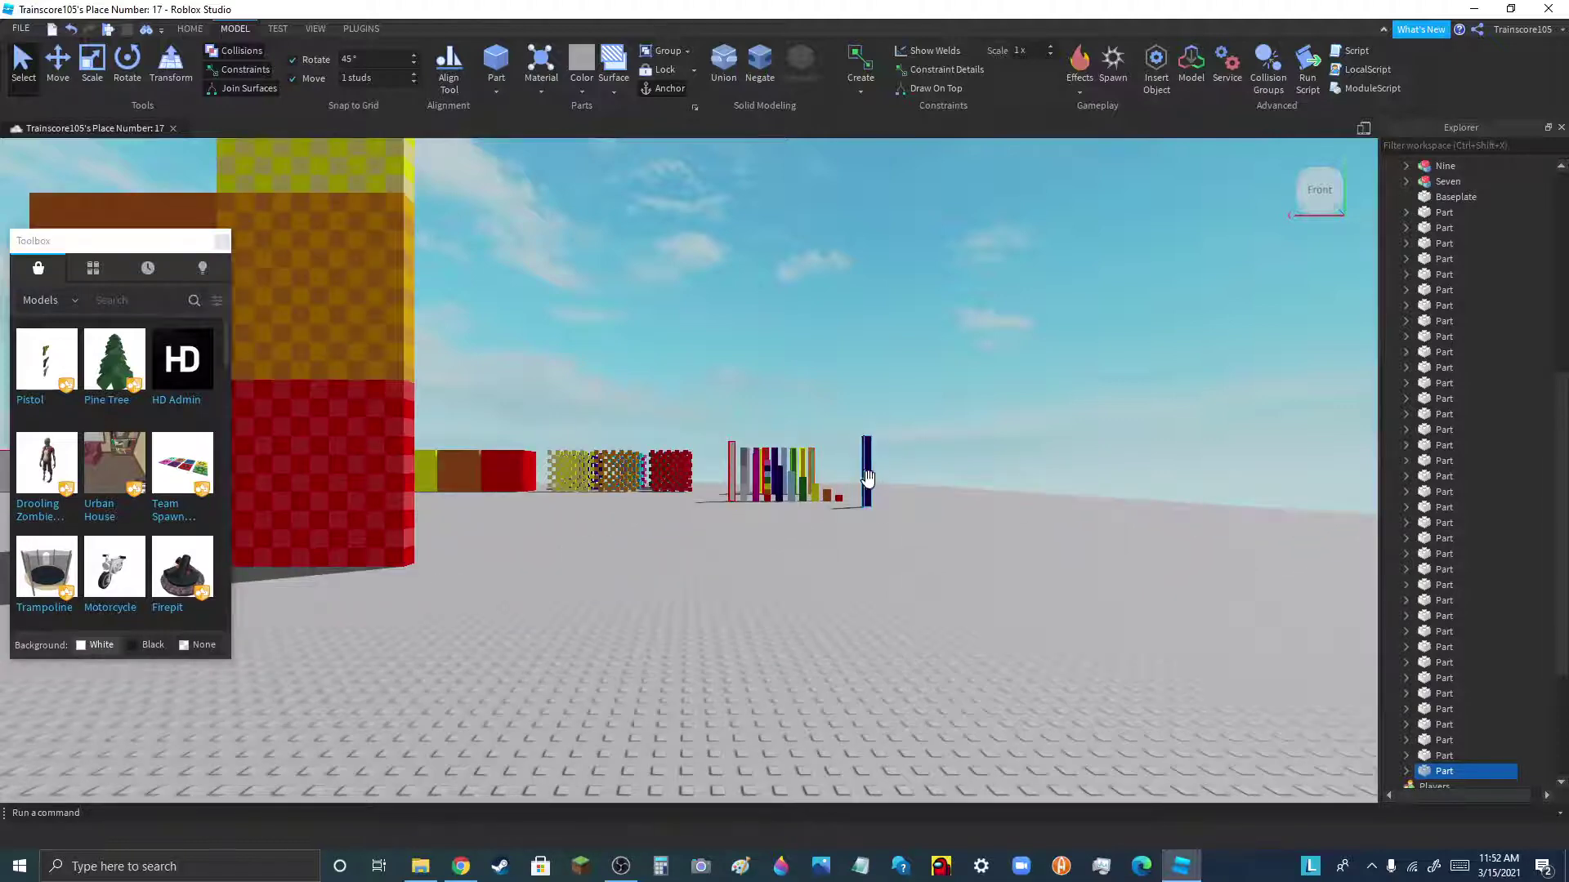
pyautogui.moveTo(868, 480); pyautogui.dragTo(526, 572)
pyautogui.scroll(4, 467, 515)
pyautogui.scroll(-3, 736, 585)
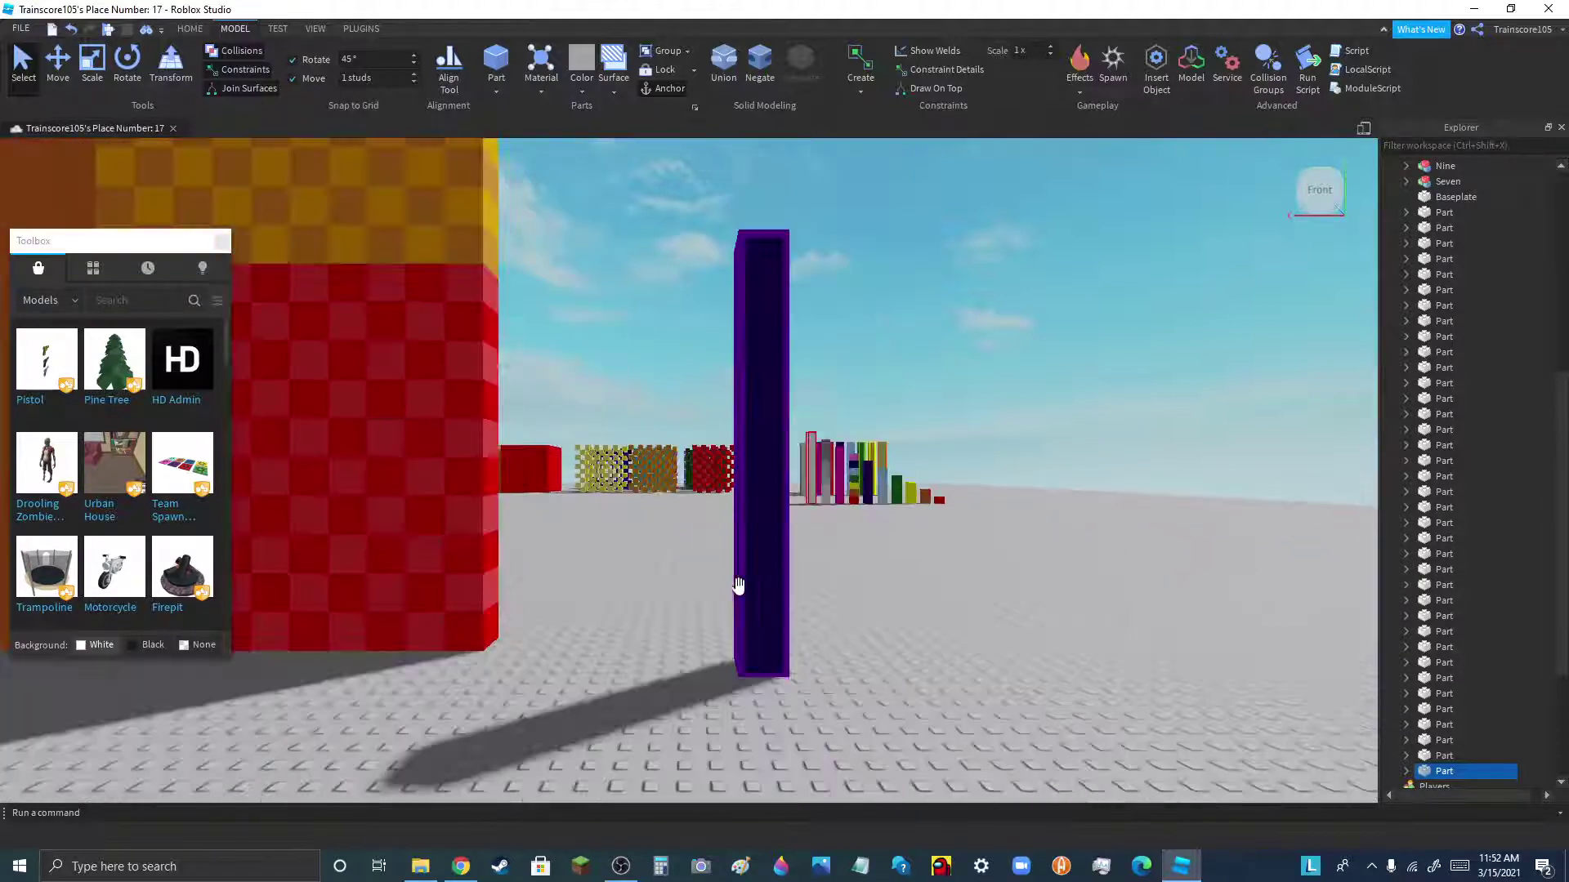
pyautogui.moveTo(737, 585); pyautogui.dragTo(502, 652)
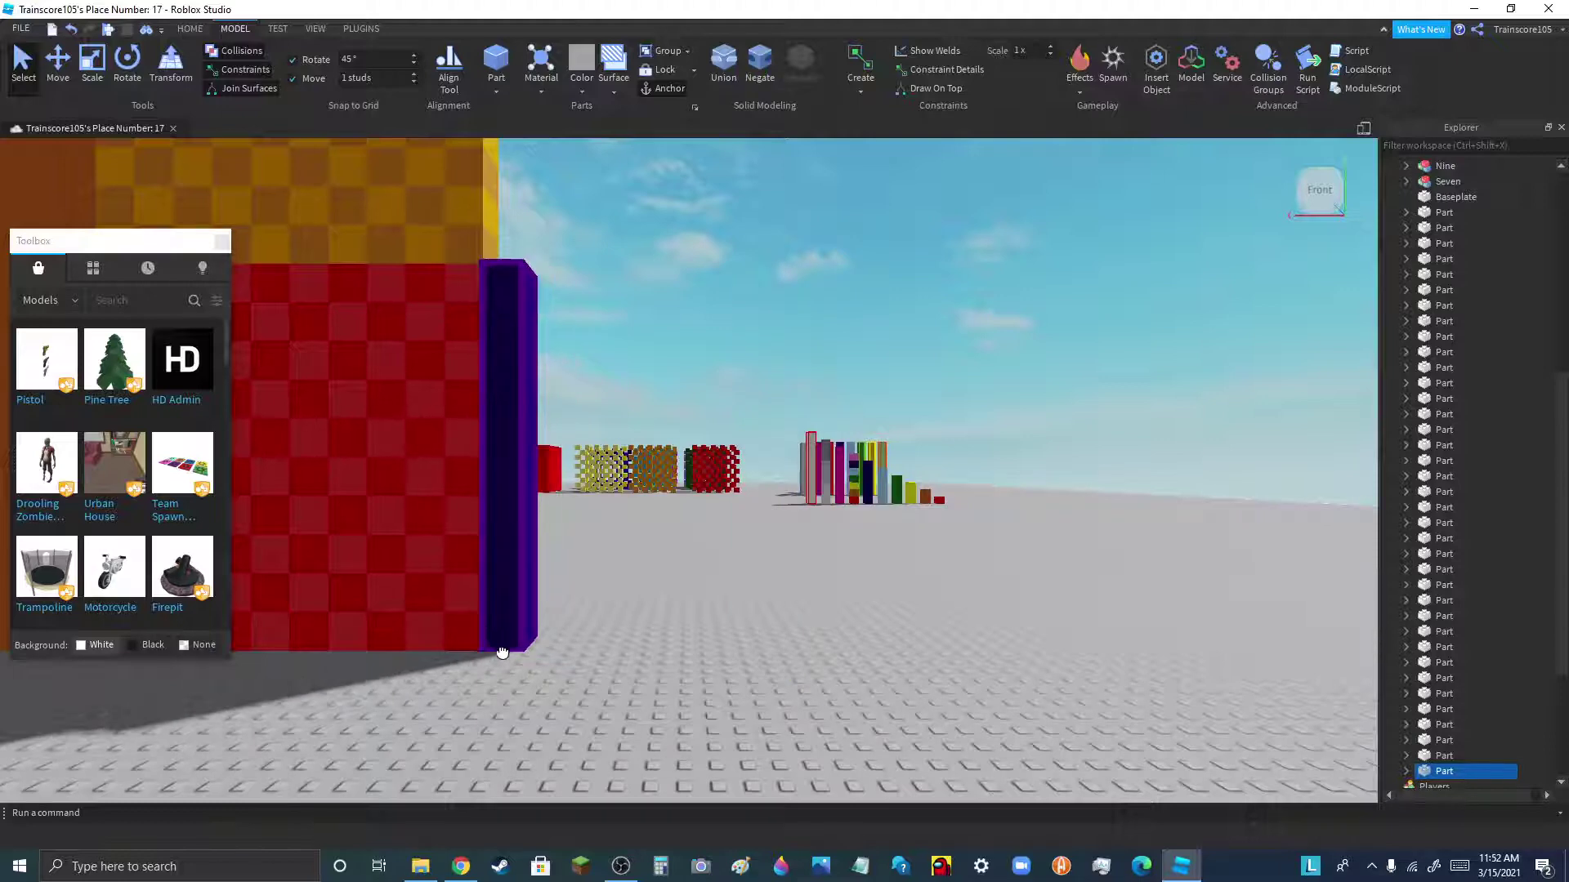
# - Duplicate the dark blue pillar twice and line the copies up beside it to make a row of three
pyautogui.hotkey('ctrl', 'd')
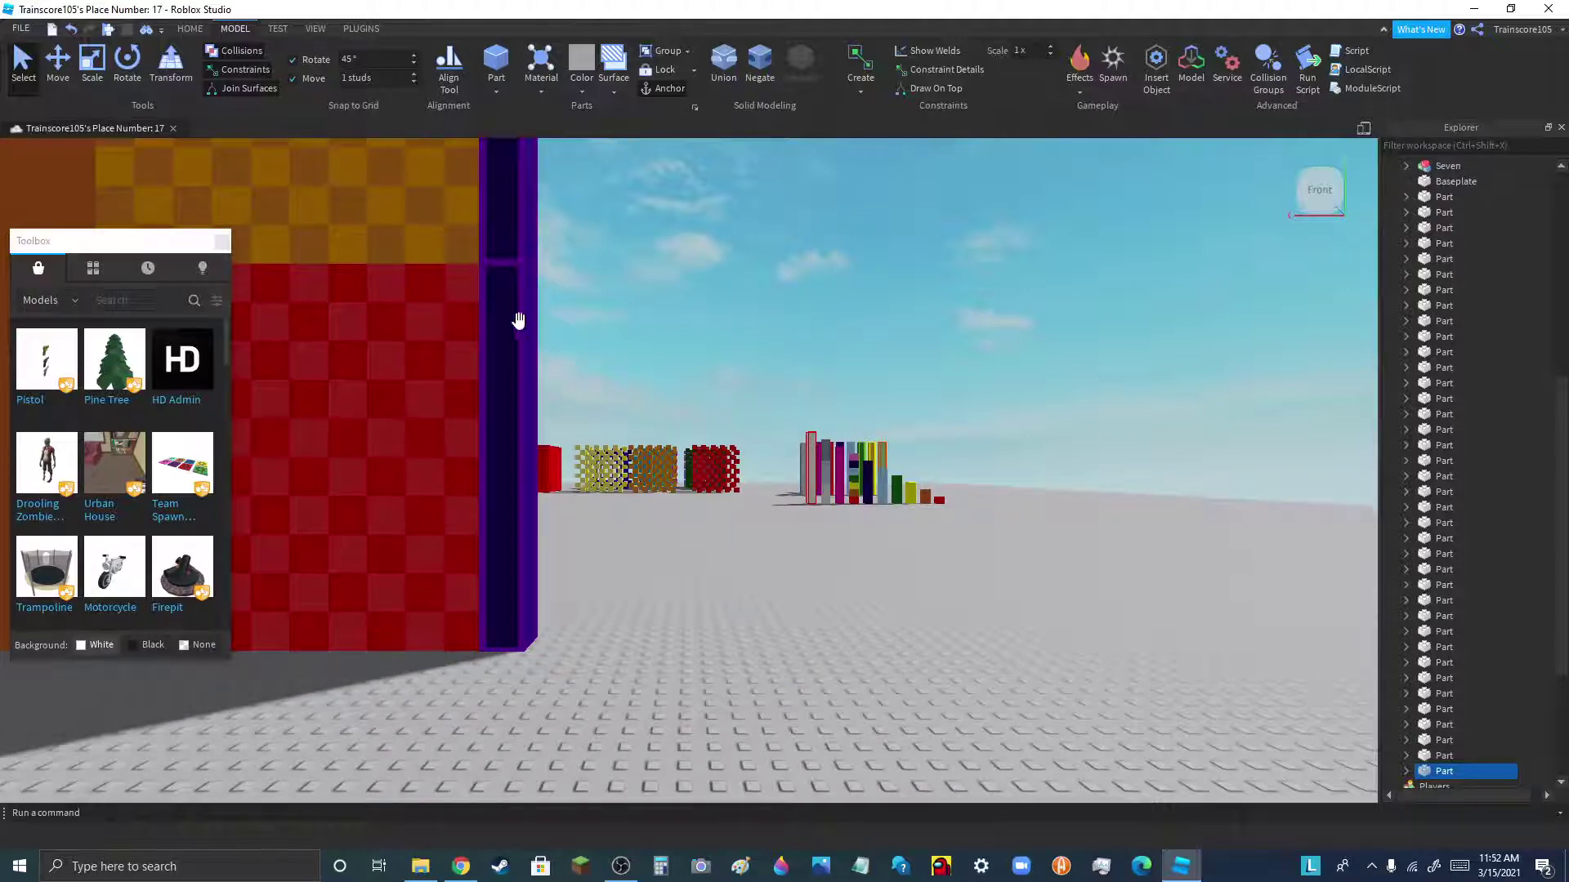
pyautogui.moveTo(609, 414); pyautogui.dragTo(559, 651)
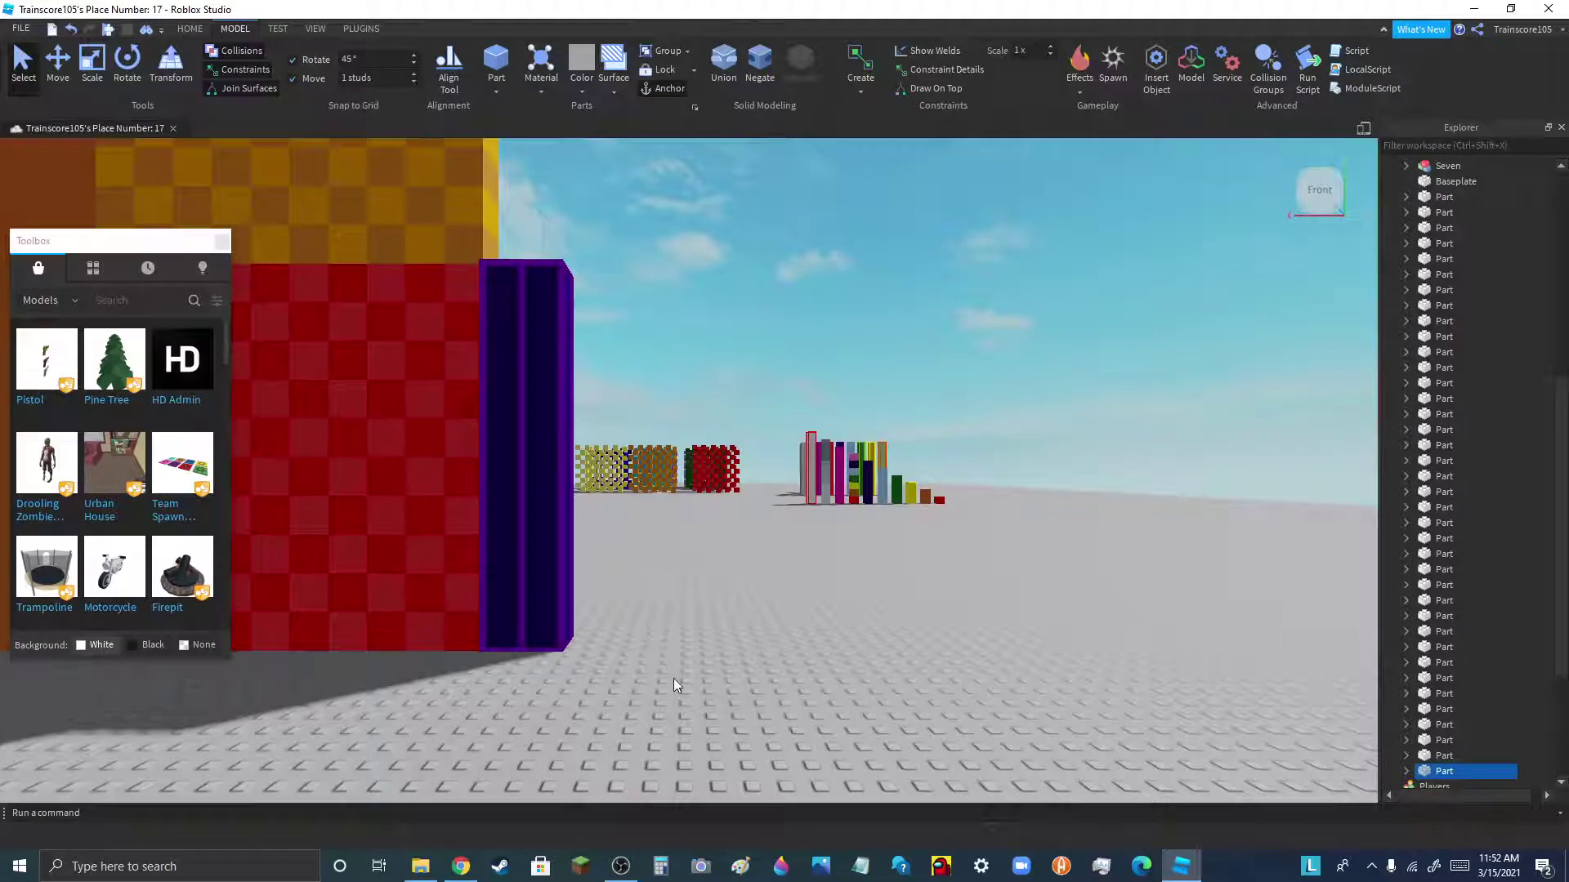
pyautogui.hotkey('ctrl', 'd')
pyautogui.moveTo(586, 270); pyautogui.dragTo(592, 649)
pyautogui.scroll(-5, 606, 662)
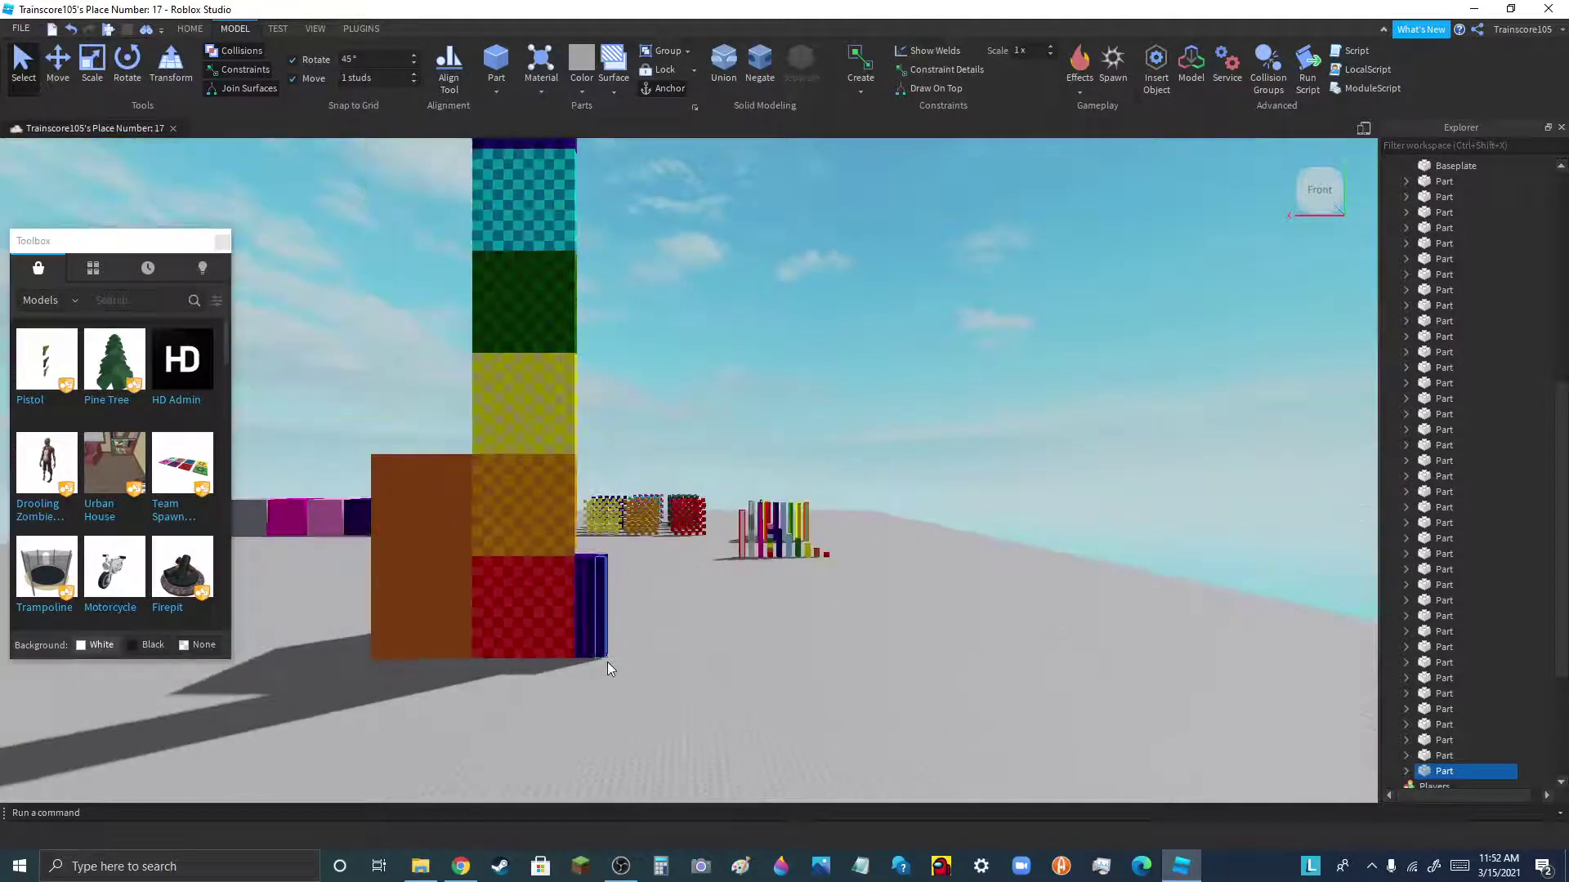
# - Duplicate the three dark blue pillars together and place the copies flush beside them to make a row of six
pyautogui.moveTo(641, 548); pyautogui.dragTo(566, 668)
pyautogui.hotkey('ctrl', 'd')
pyautogui.scroll(5, 633, 576)
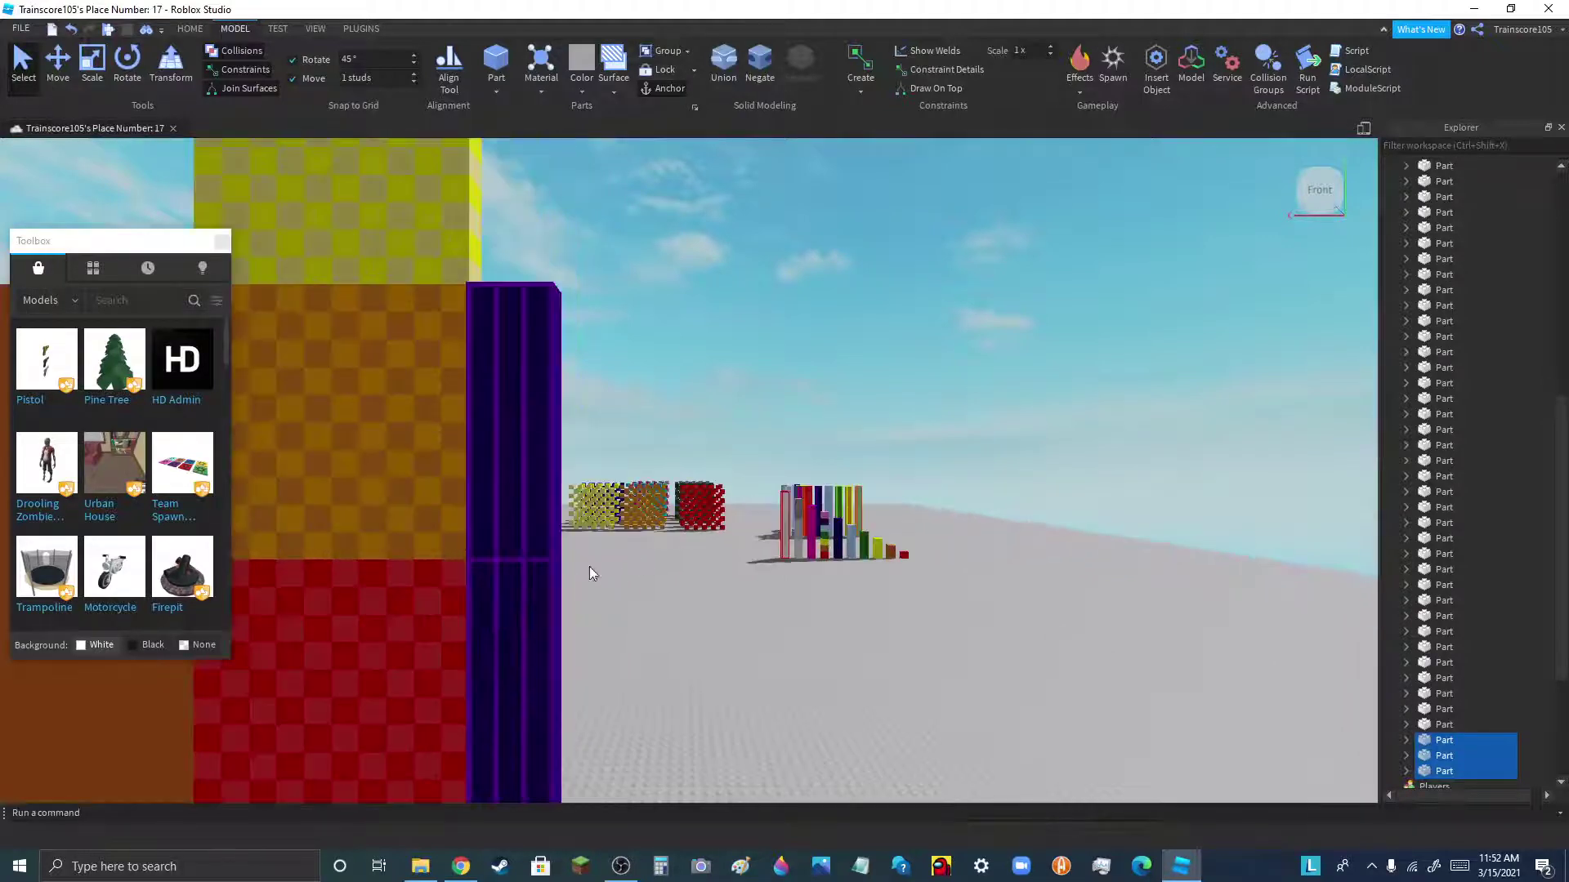
pyautogui.moveTo(541, 530); pyautogui.dragTo(734, 784)
pyautogui.scroll(-5, 727, 774)
pyautogui.scroll(6, 676, 529)
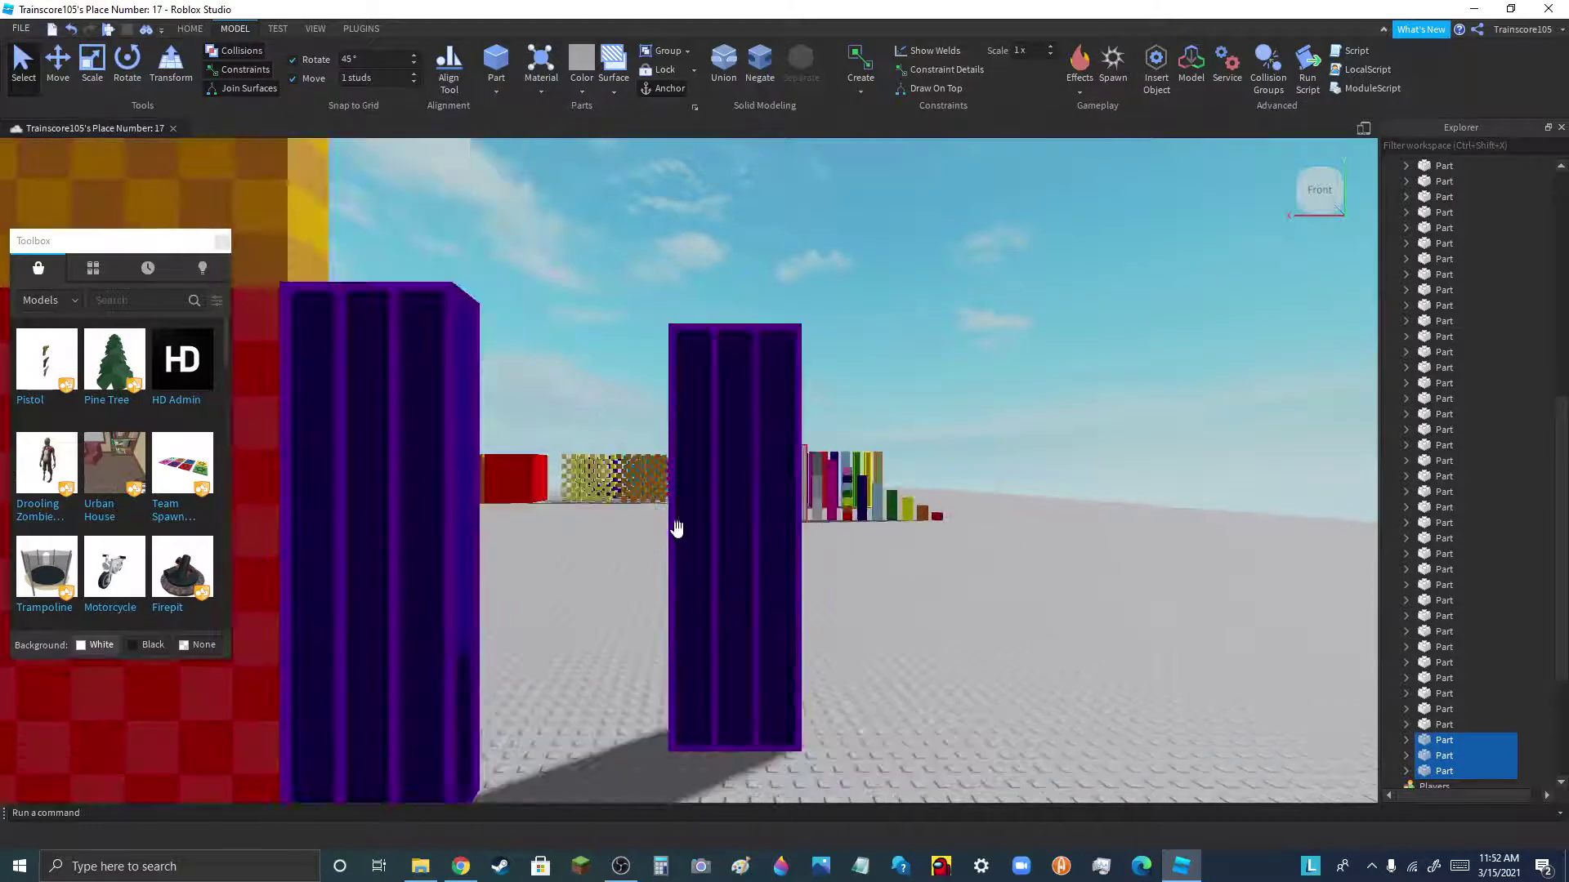
pyautogui.moveTo(707, 582); pyautogui.dragTo(565, 707)
pyautogui.scroll(-5, 578, 763)
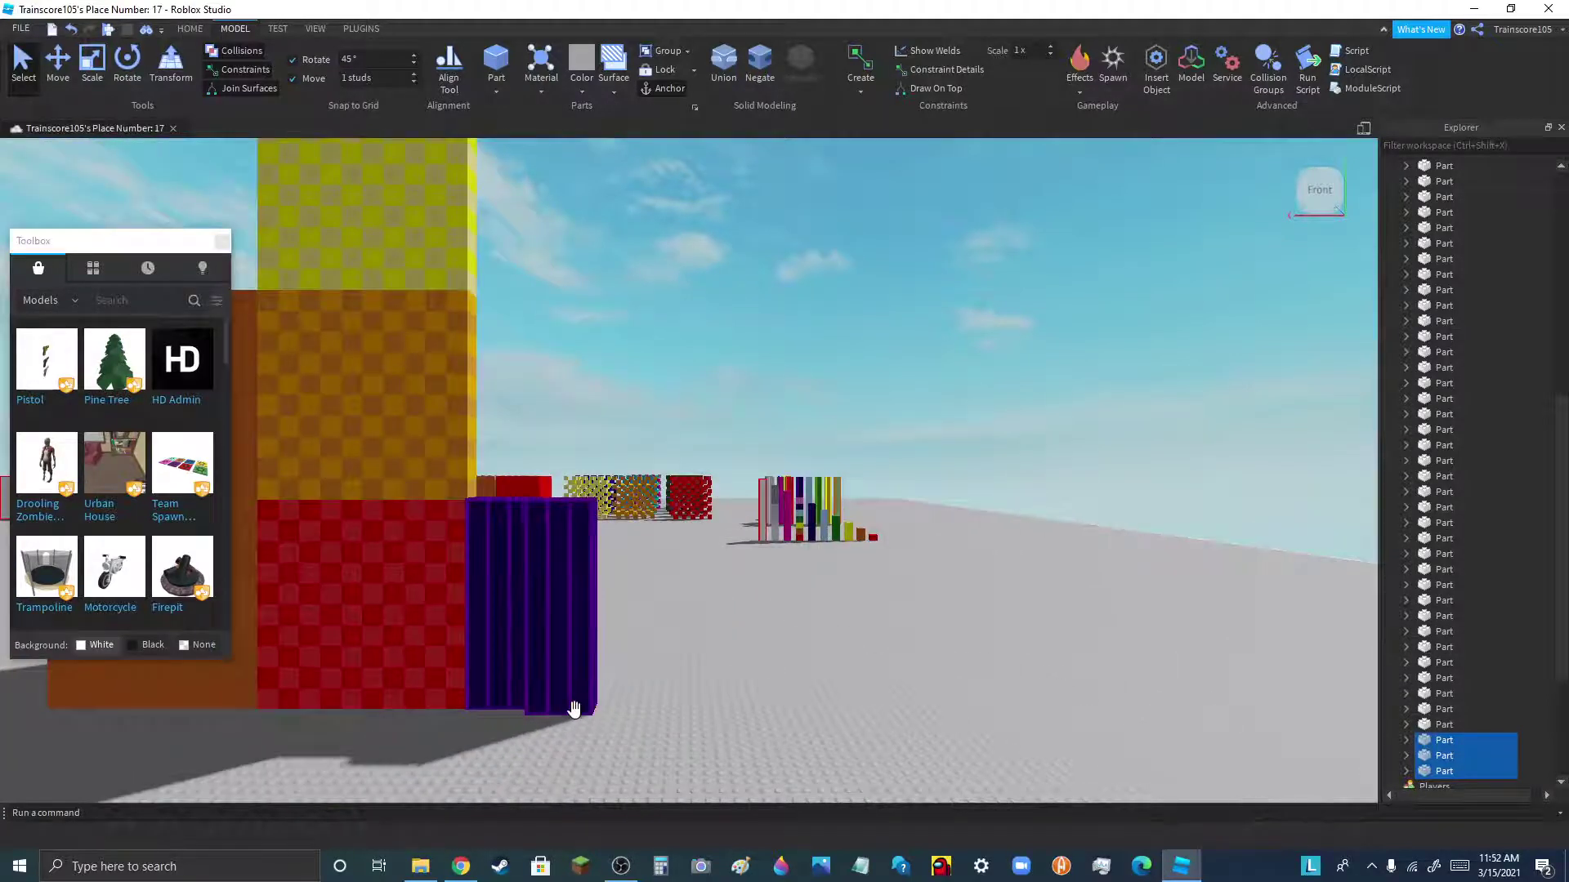
pyautogui.scroll(3, 553, 718)
pyautogui.scroll(-5, 679, 693)
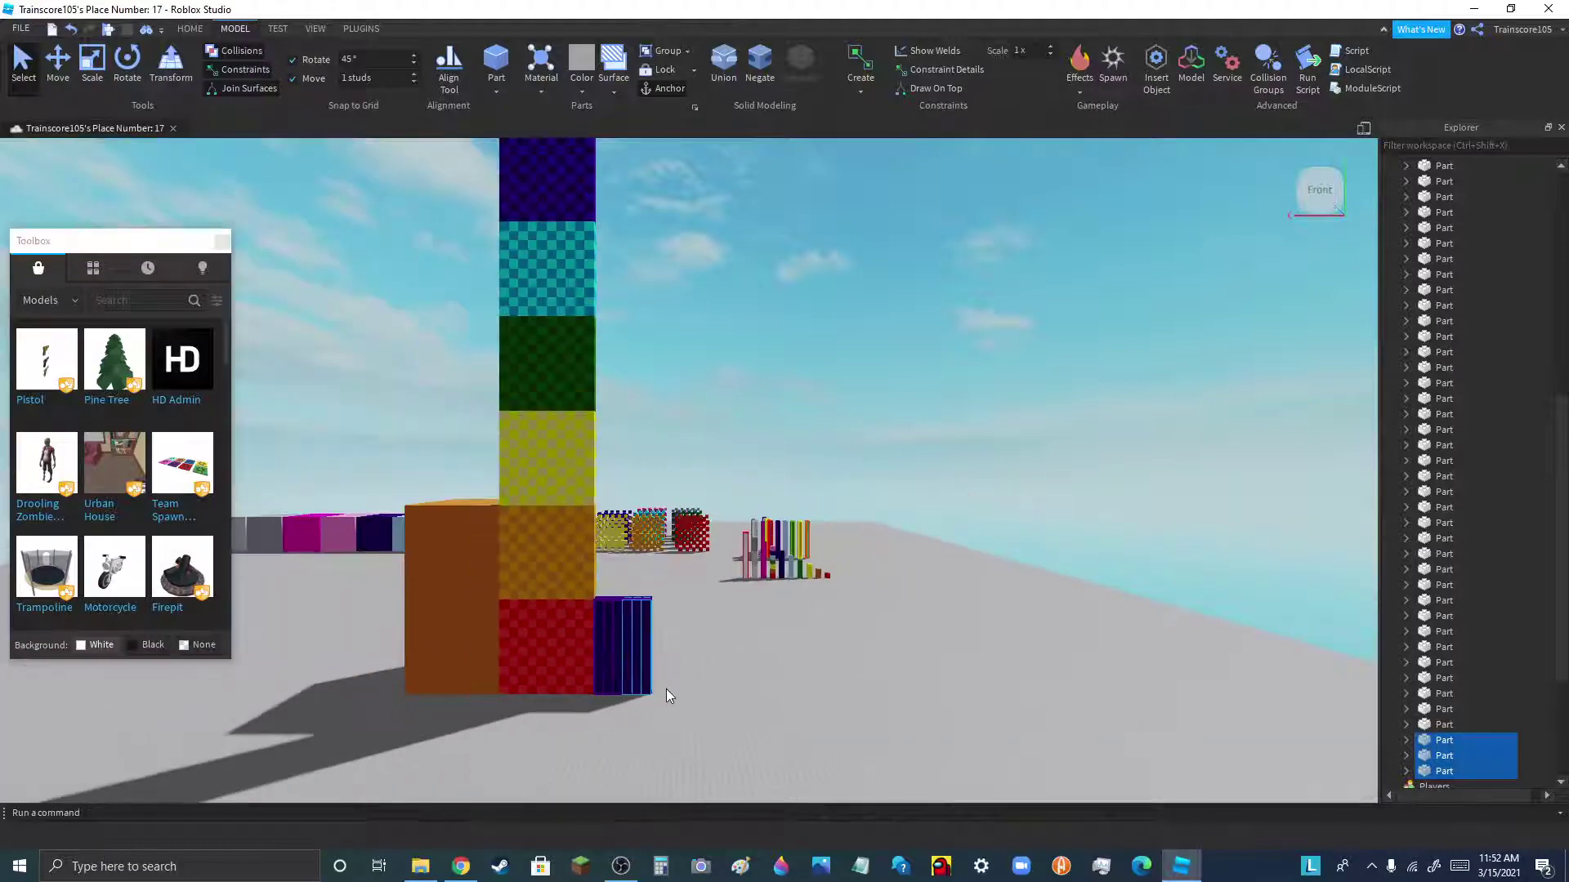
pyautogui.click(665, 689)
# - Duplicate the short yellow pillar in the staircase row of number blocks
pyautogui.scroll(3, 690, 572)
pyautogui.scroll(8, 624, 482)
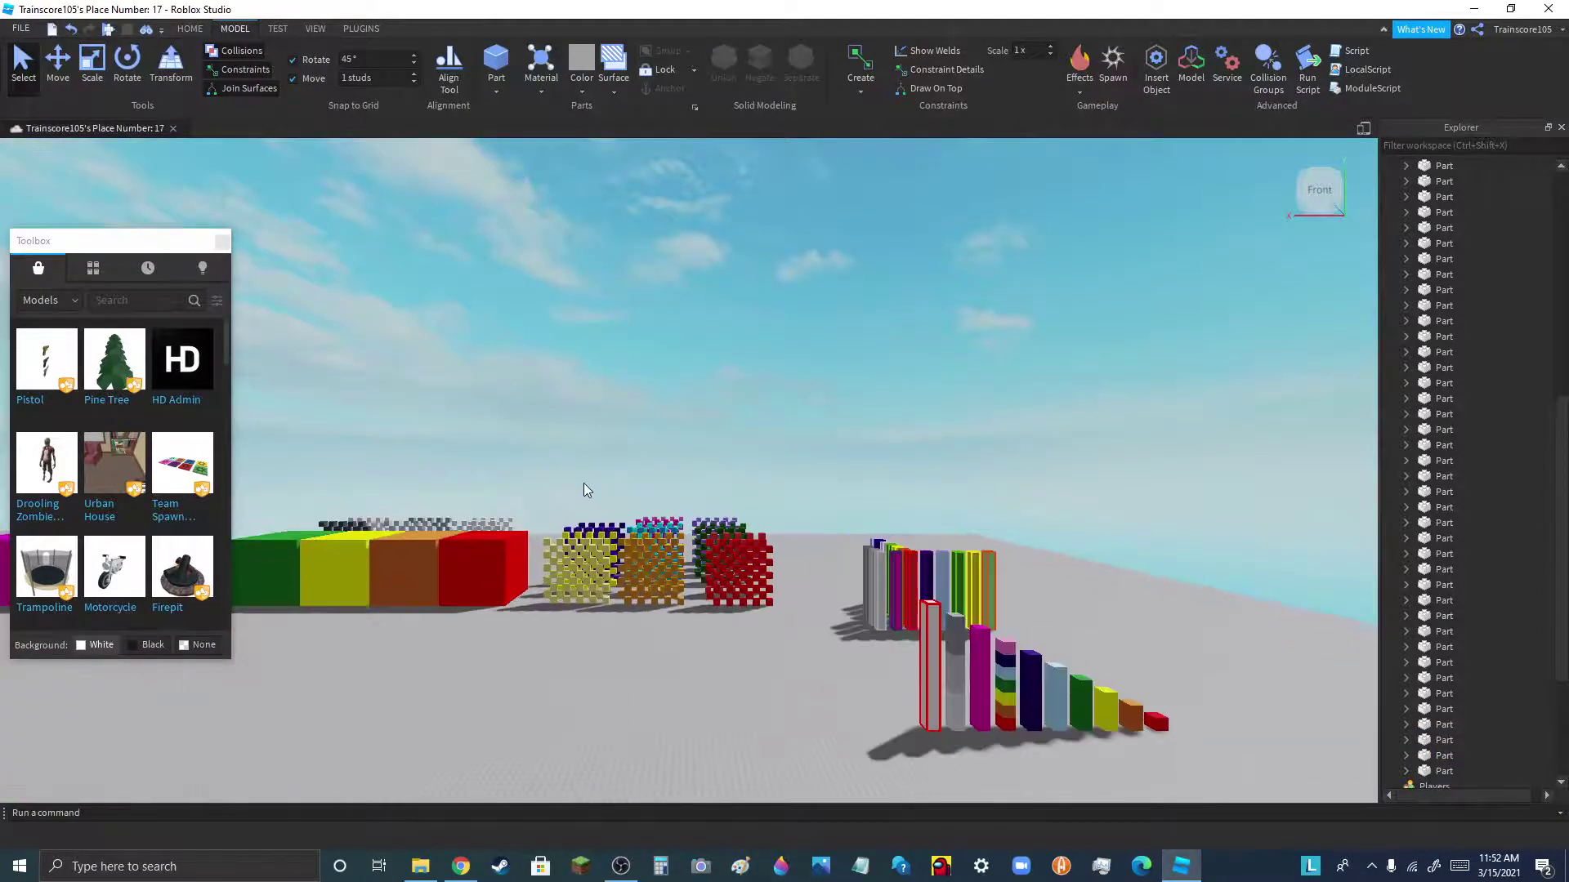
pyautogui.scroll(-10, 555, 646)
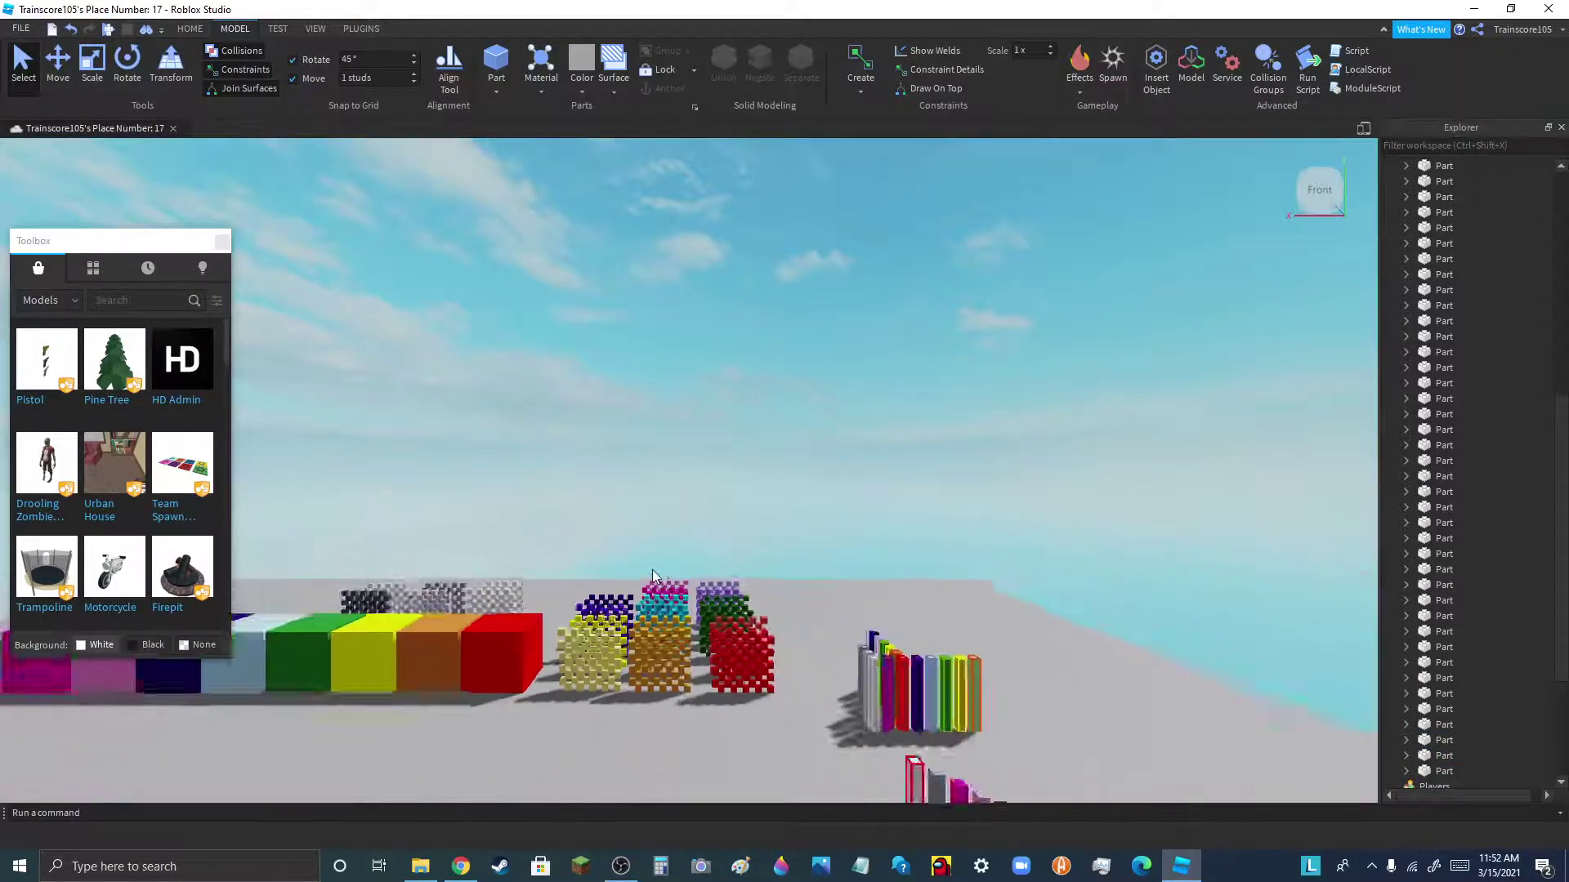
pyautogui.scroll(8, 766, 697)
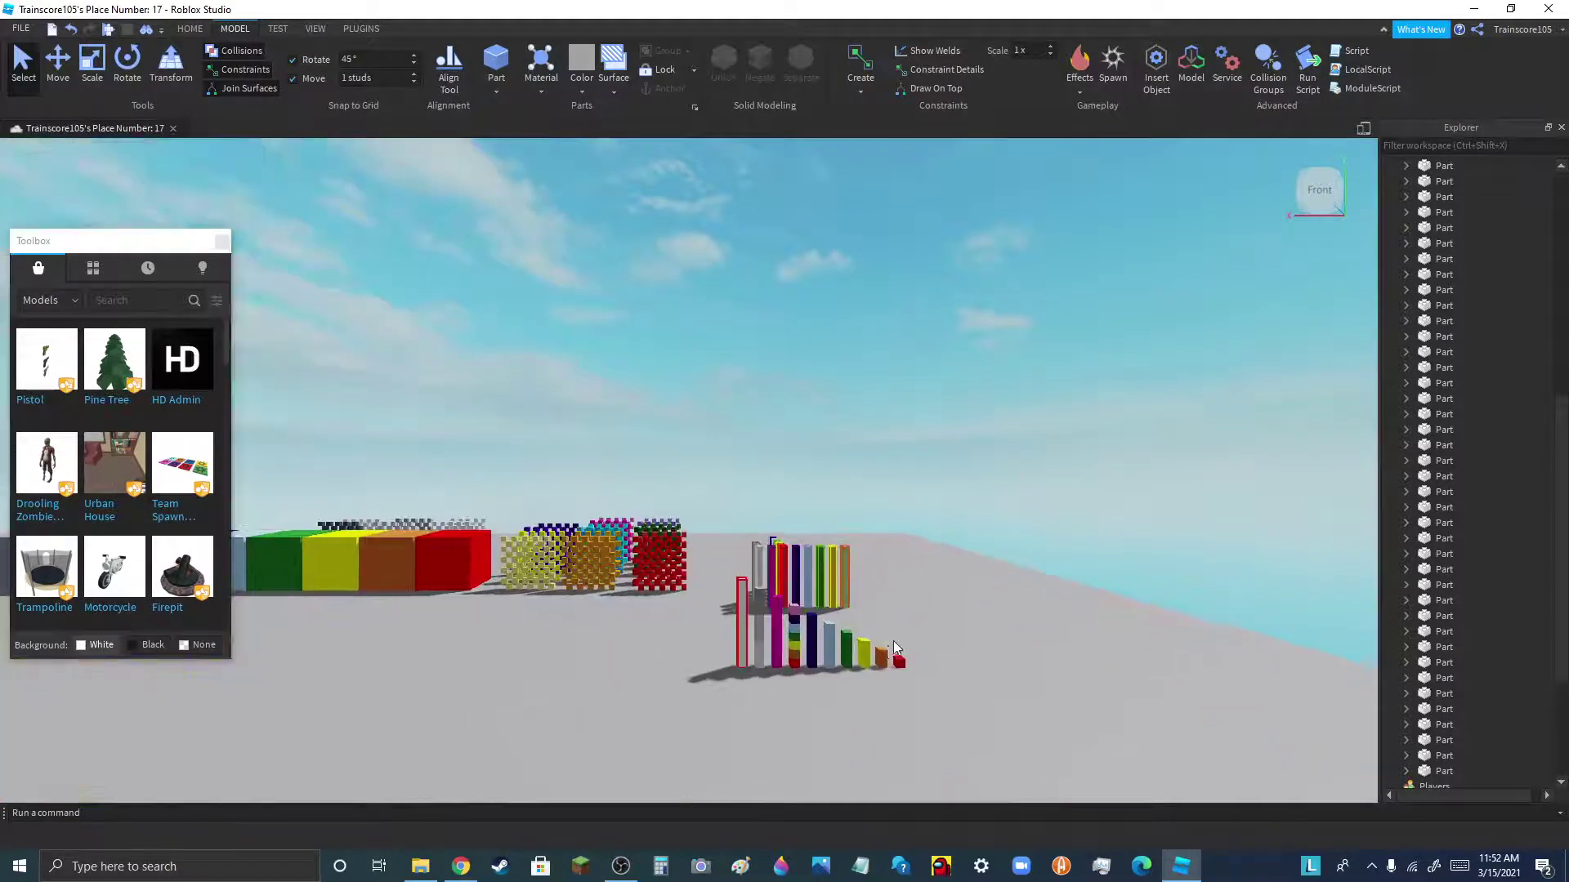
pyautogui.click(850, 673)
pyautogui.click(825, 685)
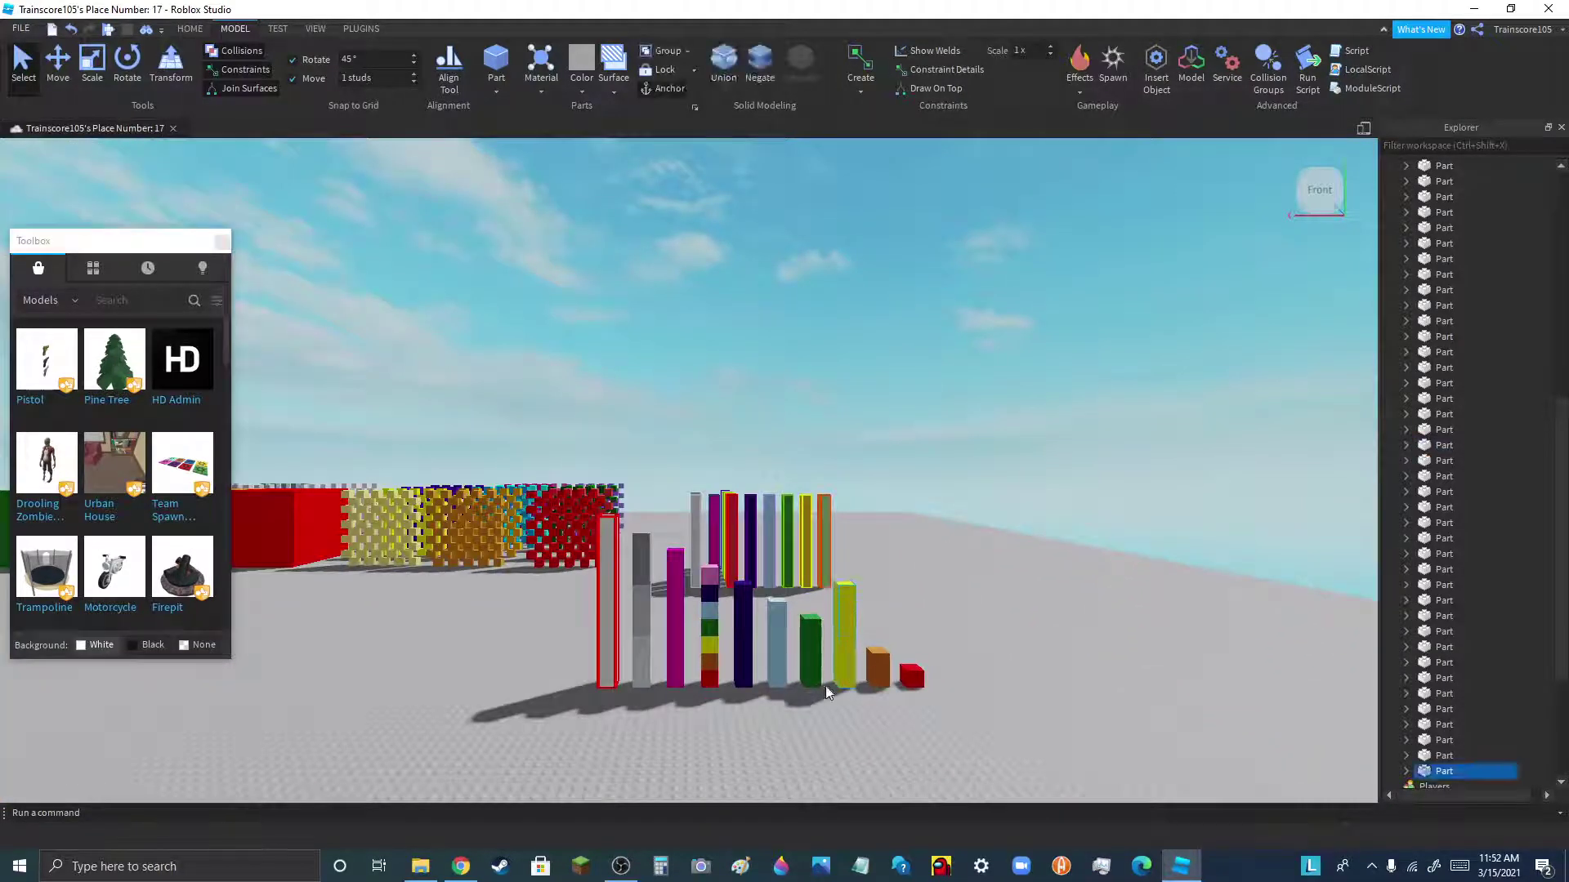
# - Move the yellow pillar copy forward and stand it flush against the outer side of the six dark blue pillars
pyautogui.scroll(-10, 860, 564)
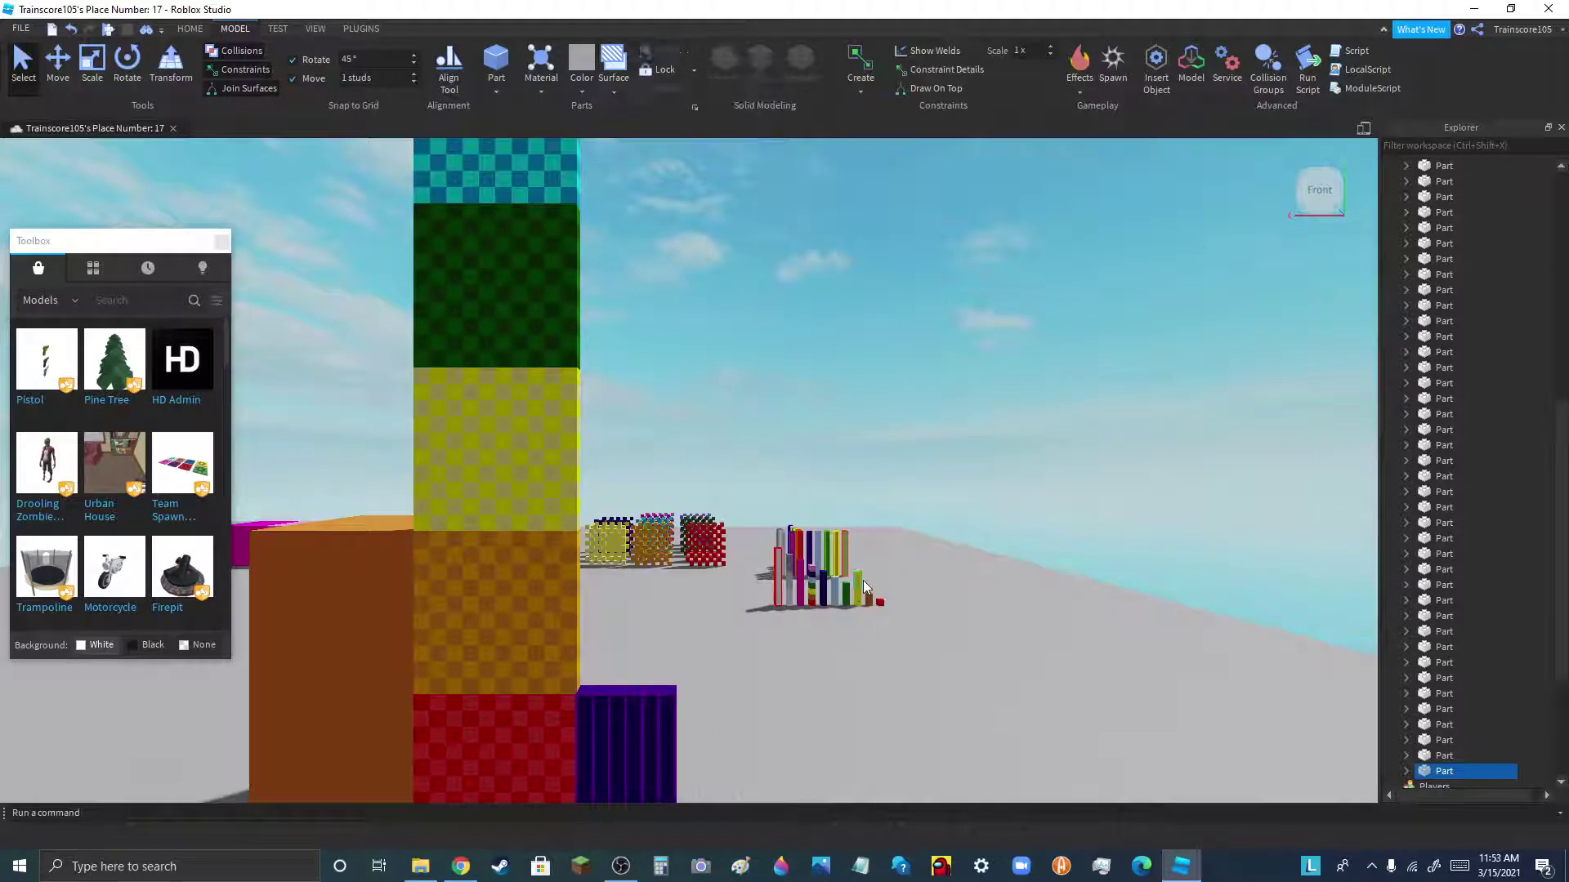
pyautogui.click(863, 587)
pyautogui.scroll(10, 709, 708)
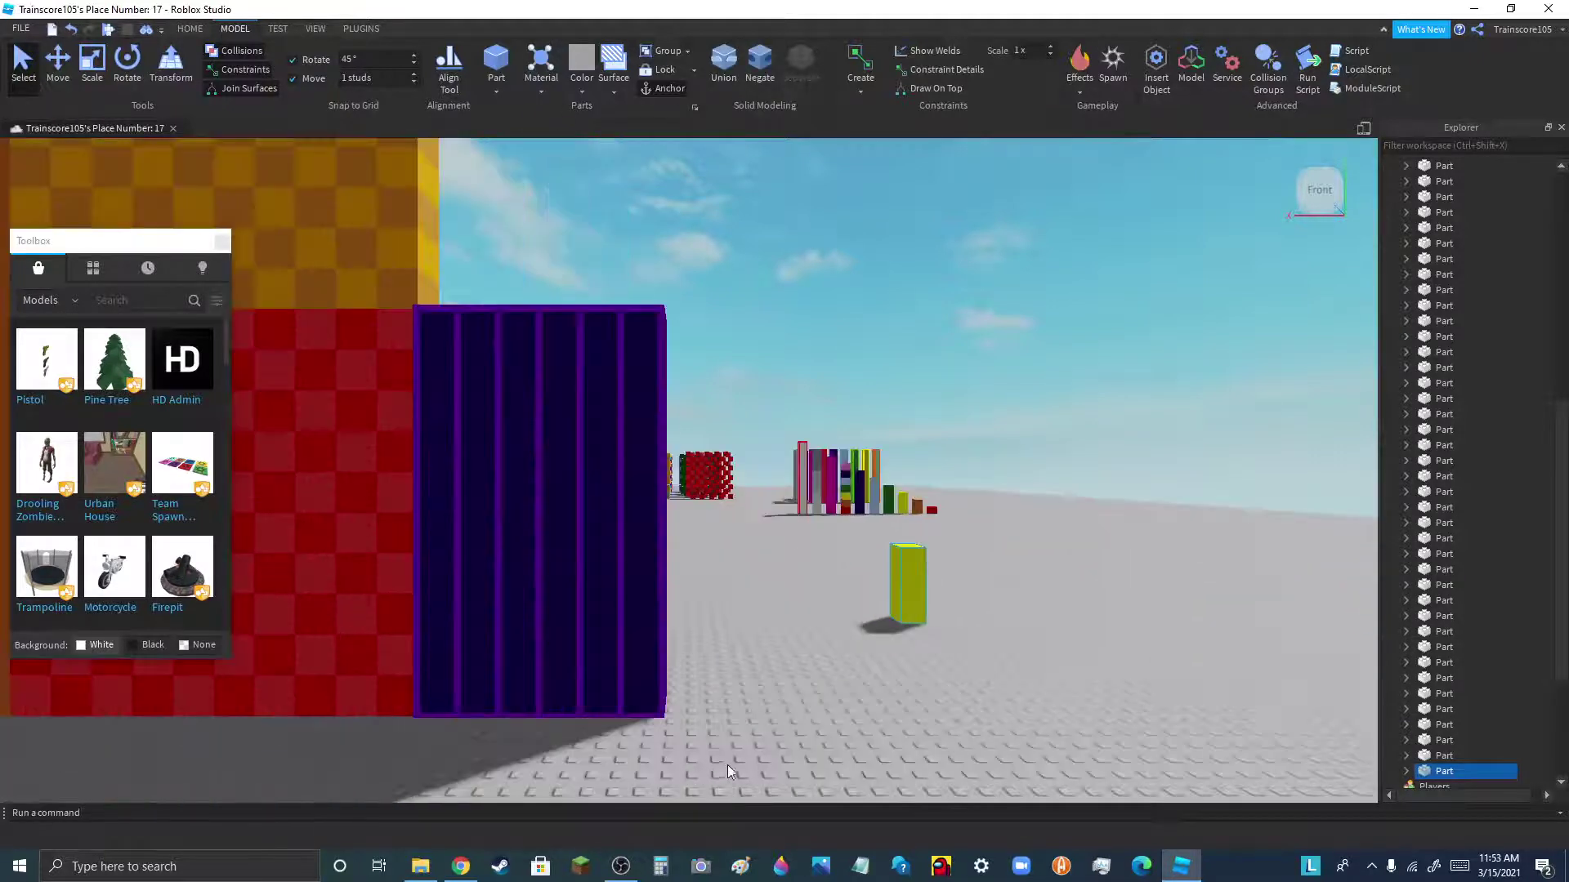
pyautogui.scroll(-10, 733, 661)
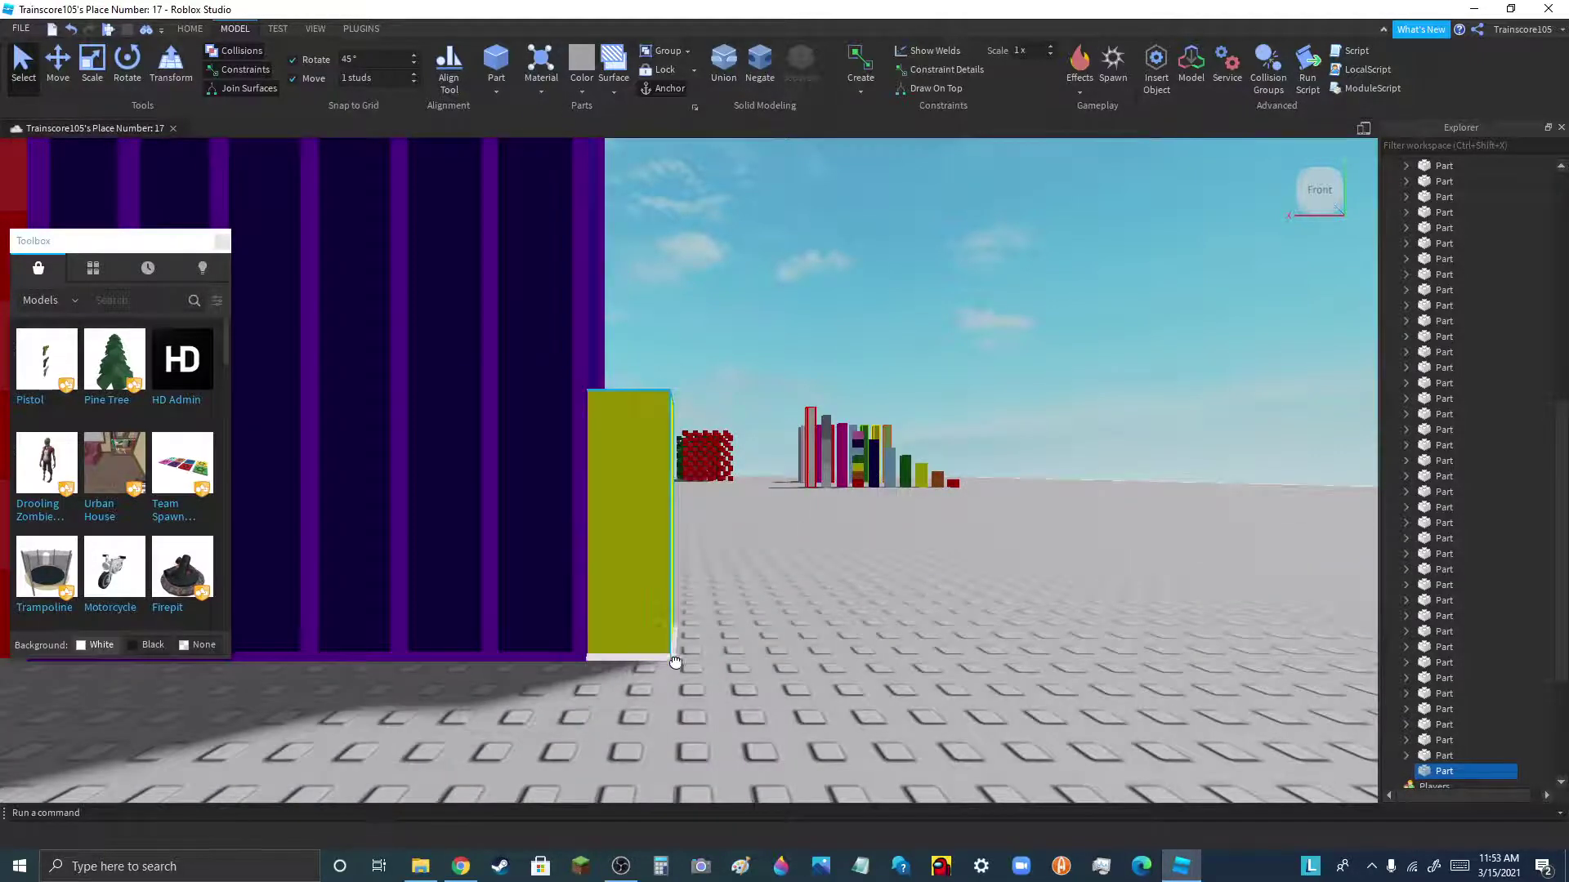
pyautogui.scroll(-6, 571, 768)
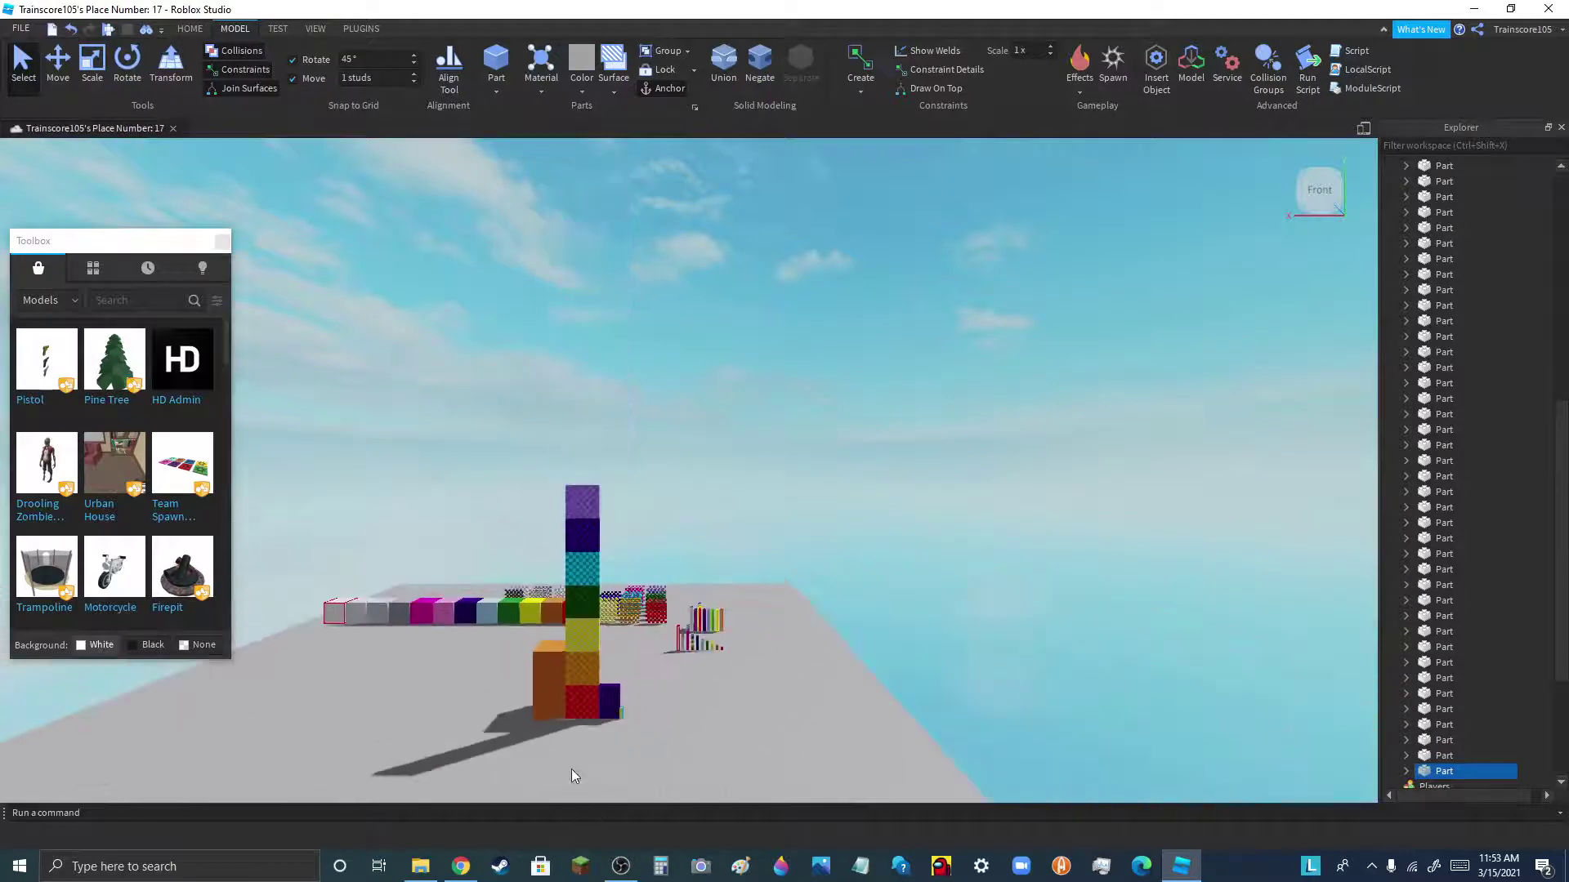
# - Select the six dark blue pillars with the yellow pillar and group them into one model
pyautogui.moveTo(551, 693)
pyautogui.mouseDown()
pyautogui.moveTo(523, 627)
pyautogui.moveTo(500, 653)
pyautogui.moveTo(562, 677)
pyautogui.mouseUp()
pyautogui.click(624, 717)
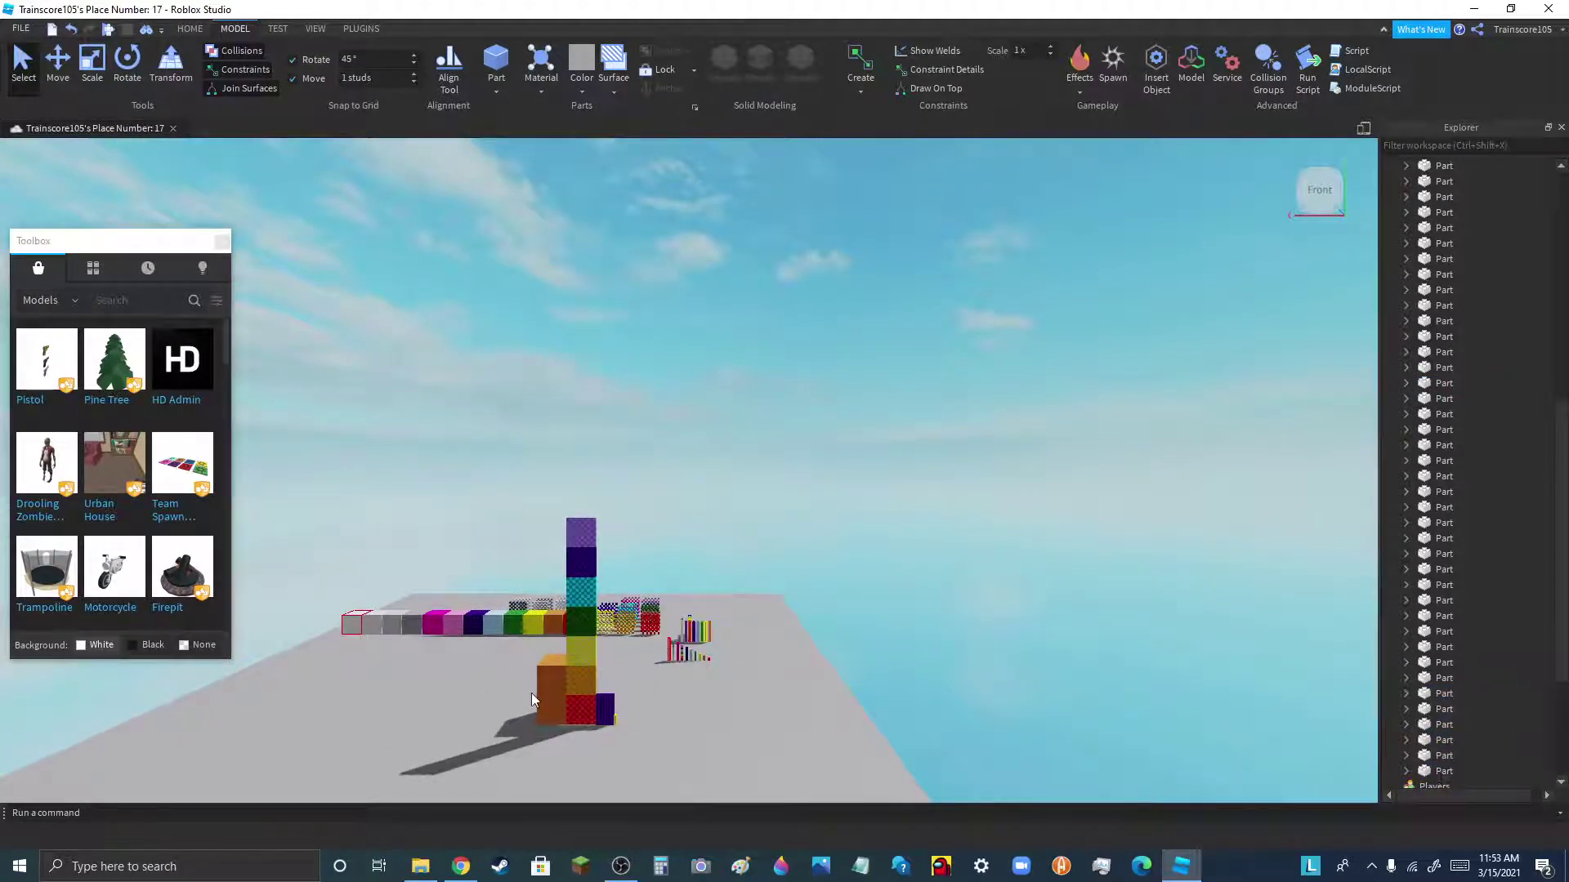
pyautogui.click(626, 727)
pyautogui.scroll(2, 609, 719)
pyautogui.scroll(4, 645, 722)
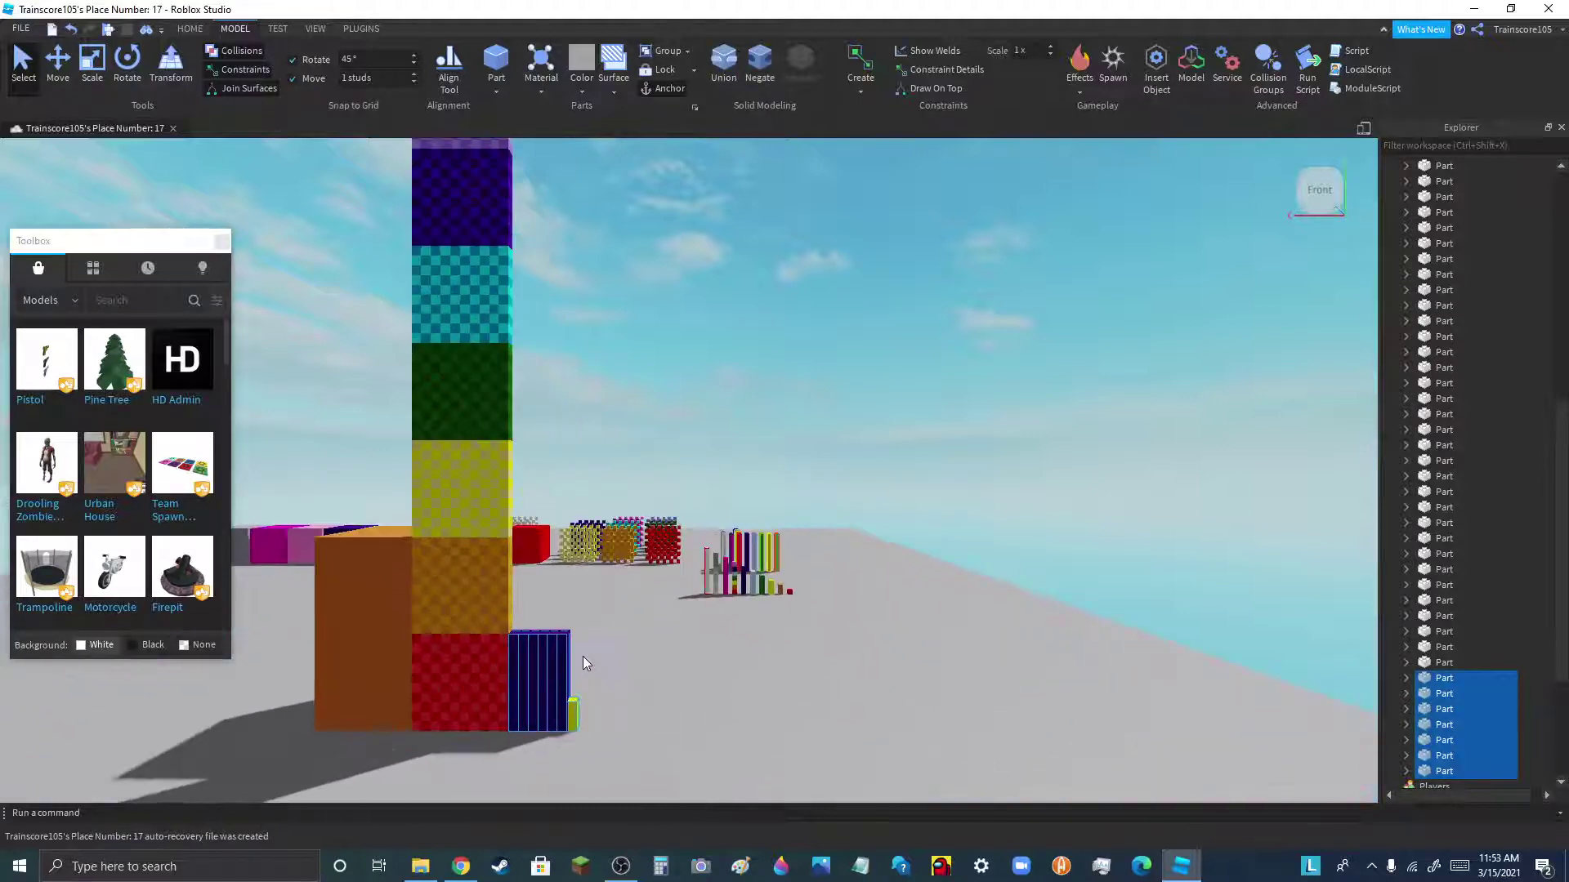
pyautogui.click(664, 51)
pyautogui.click(658, 743)
# - Move the tower model toward the baseplate's side edge and place the pillar model flush against its red base
pyautogui.scroll(-8, 634, 717)
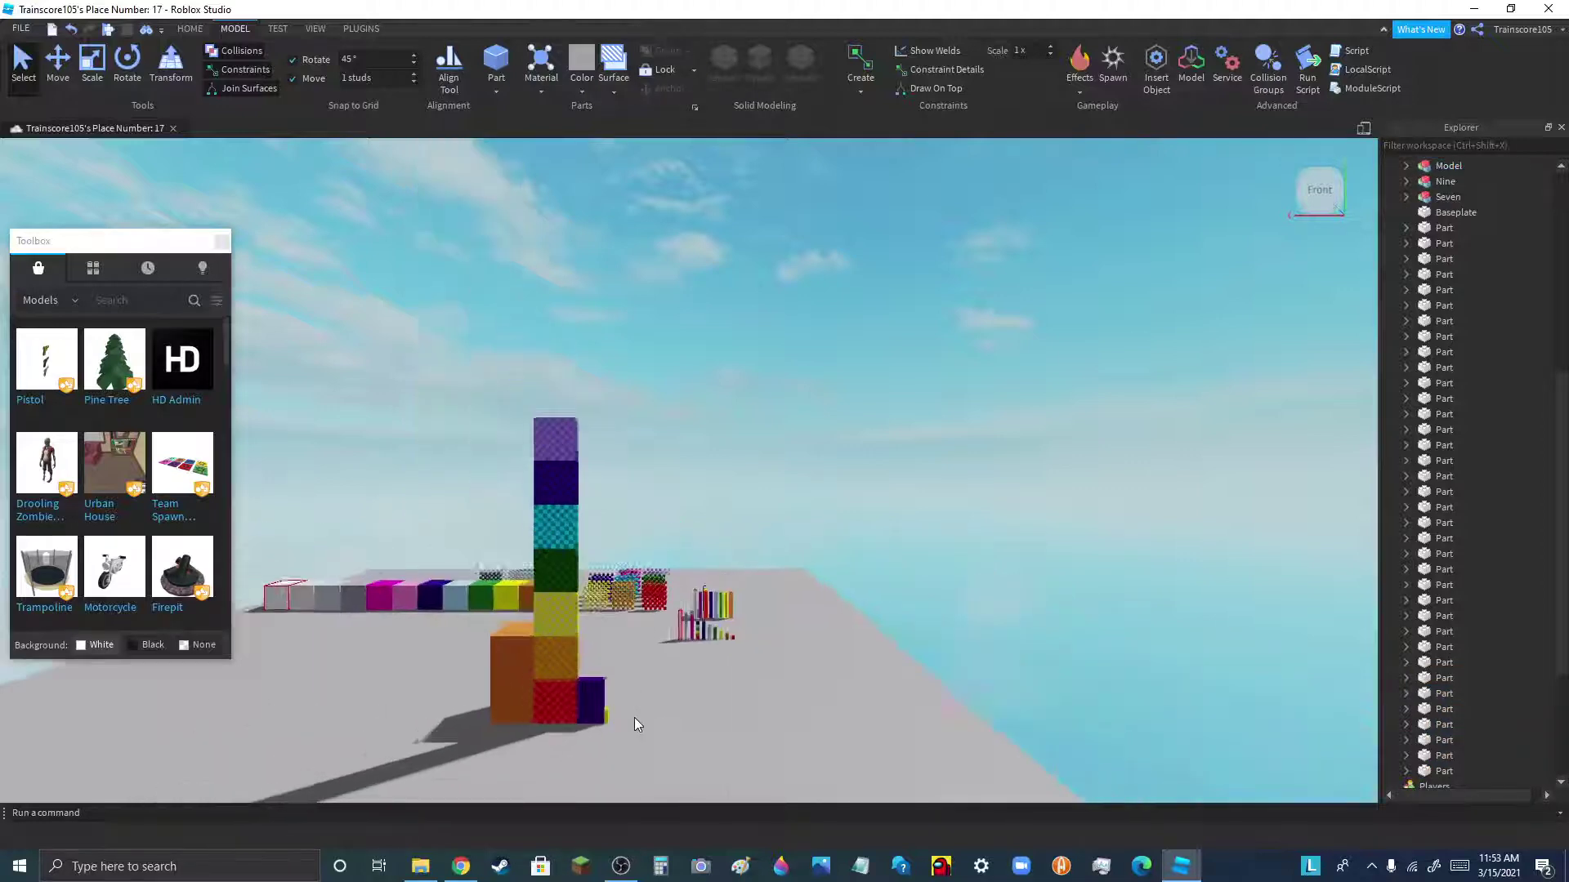
pyautogui.moveTo(578, 711); pyautogui.dragTo(751, 747)
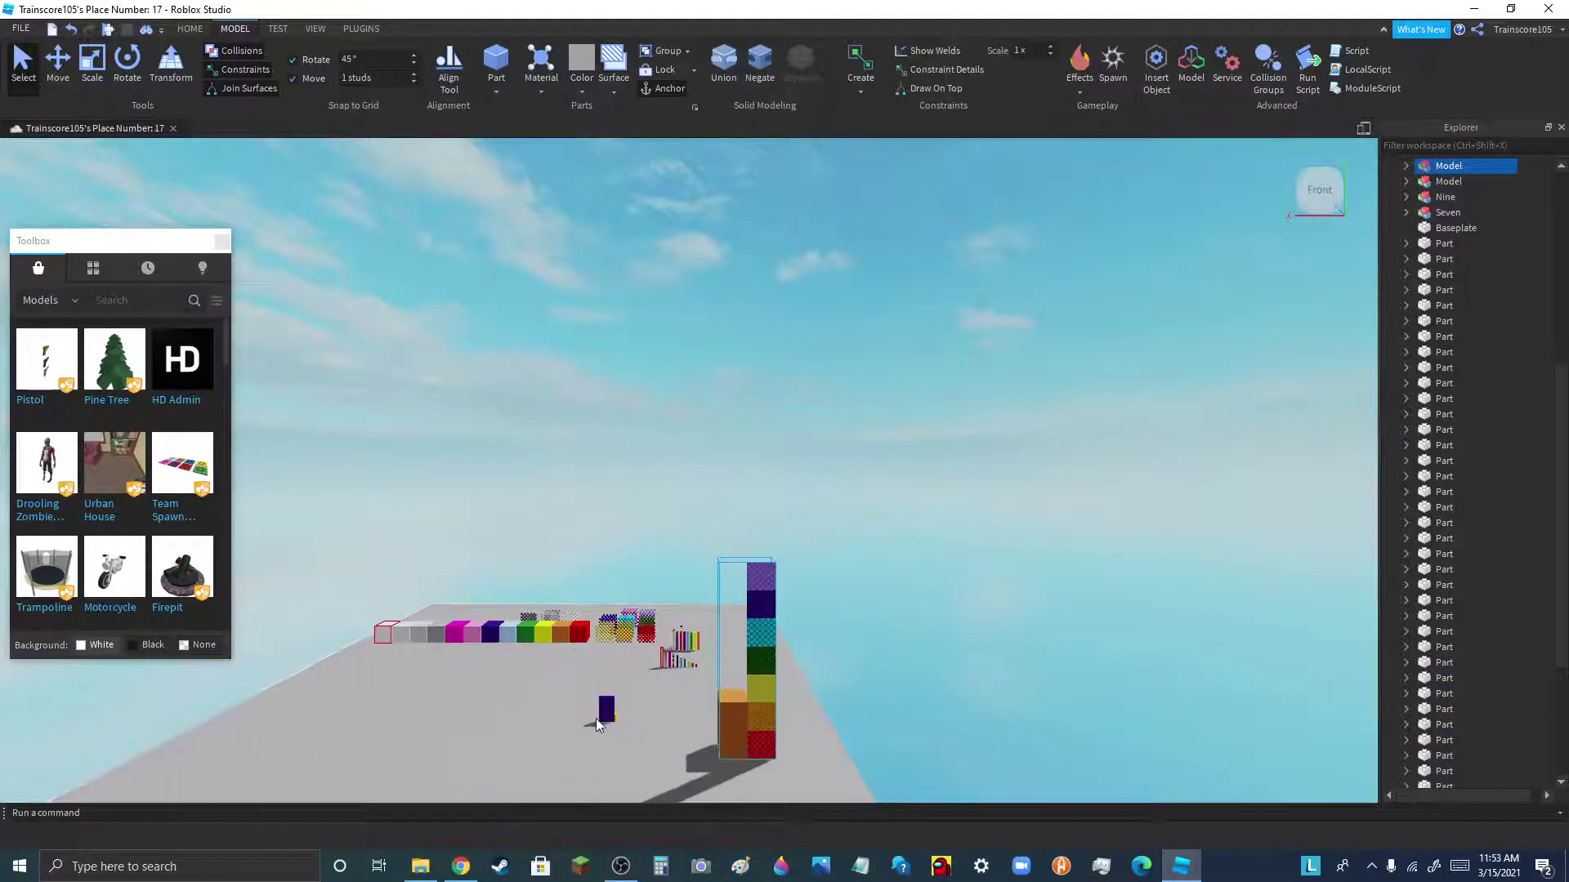
pyautogui.moveTo(606, 713); pyautogui.dragTo(875, 770)
pyautogui.scroll(8, 807, 755)
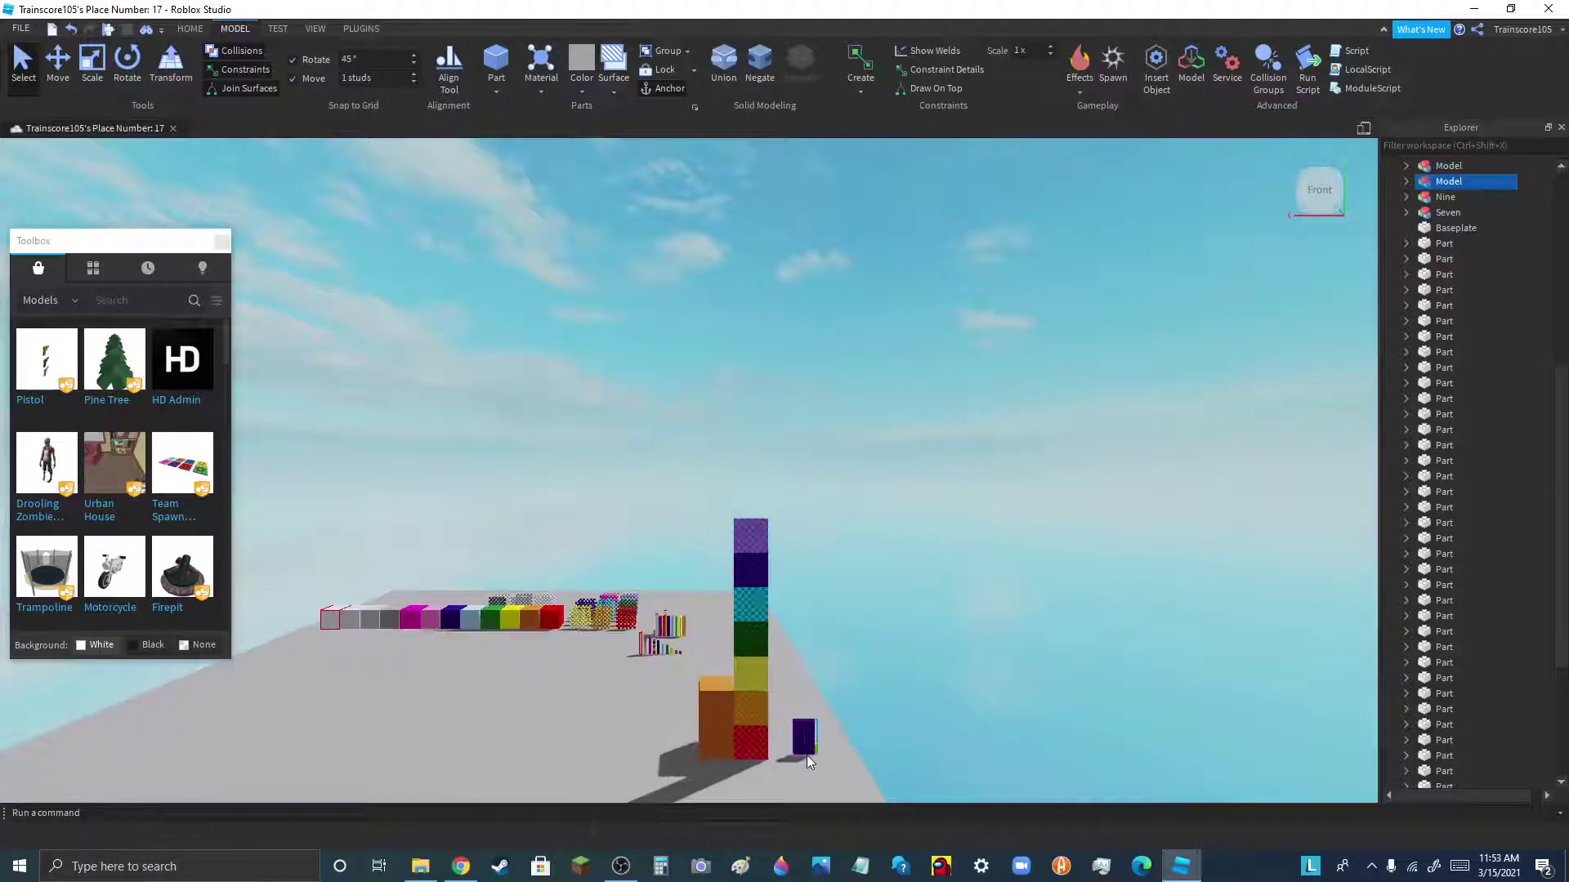
pyautogui.moveTo(807, 750); pyautogui.dragTo(683, 783)
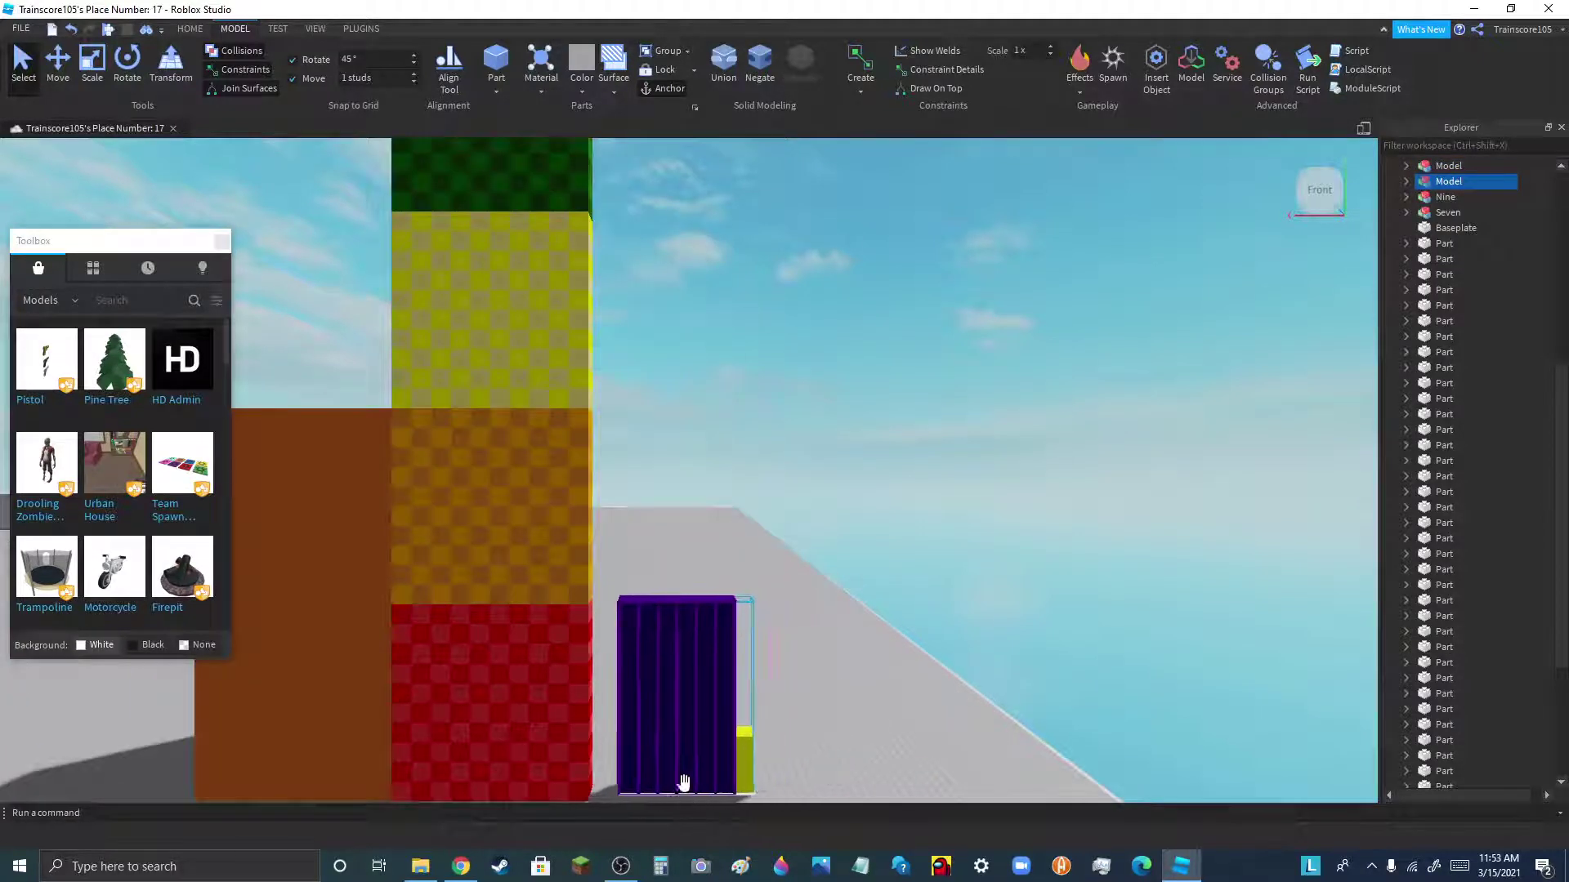
pyautogui.scroll(-3, 670, 736)
pyautogui.scroll(5, 670, 734)
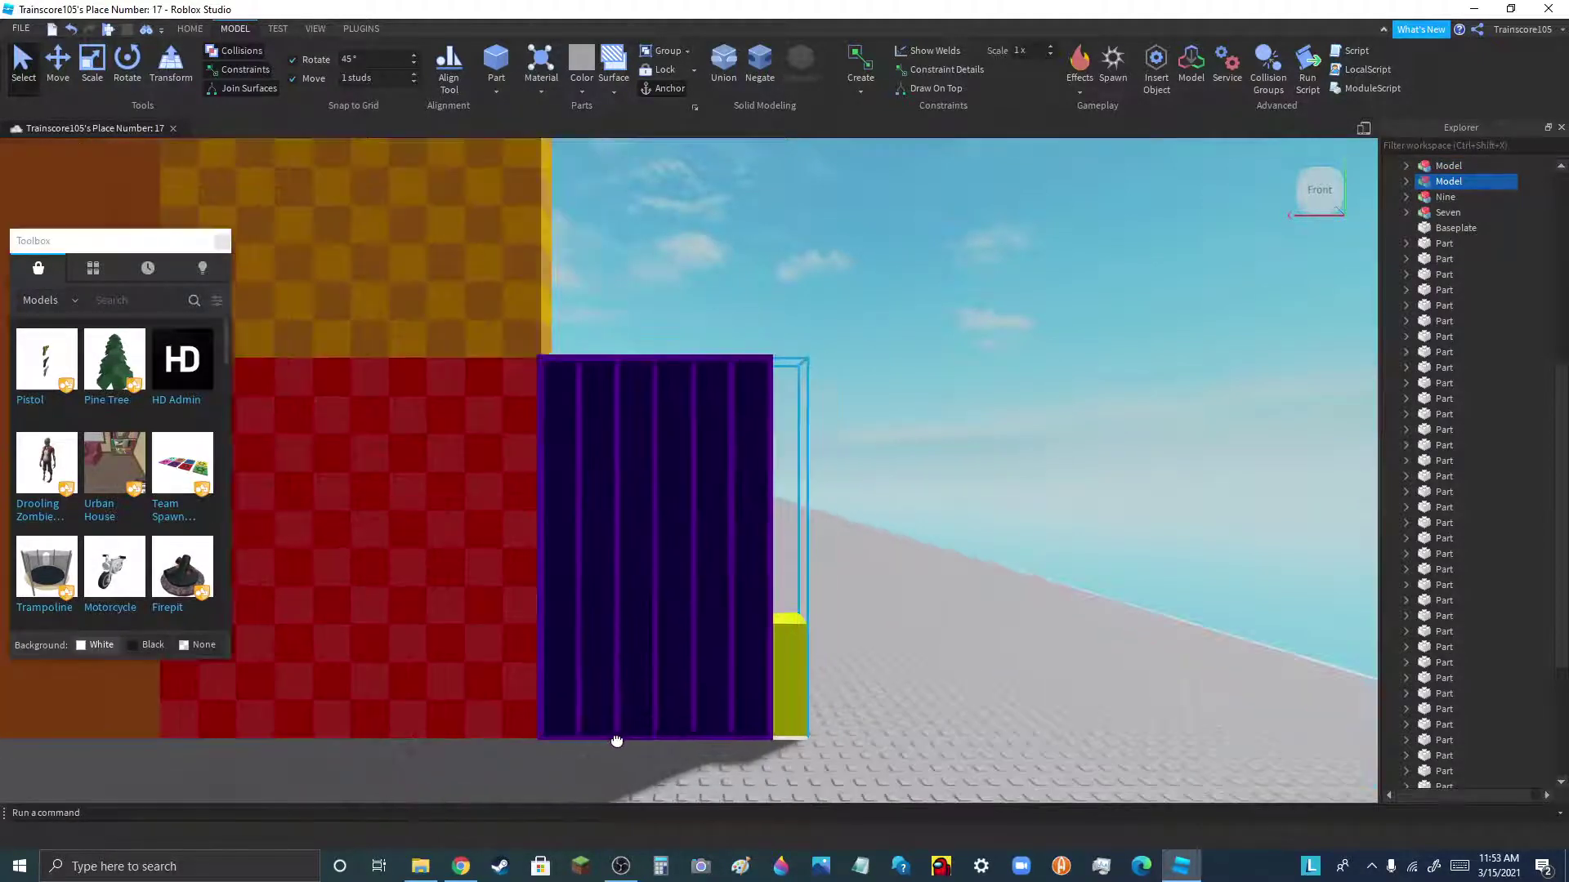
# - Select the rainbow tower model together with the adjacent pillar model and group them into one model
pyautogui.scroll(-10, 670, 735)
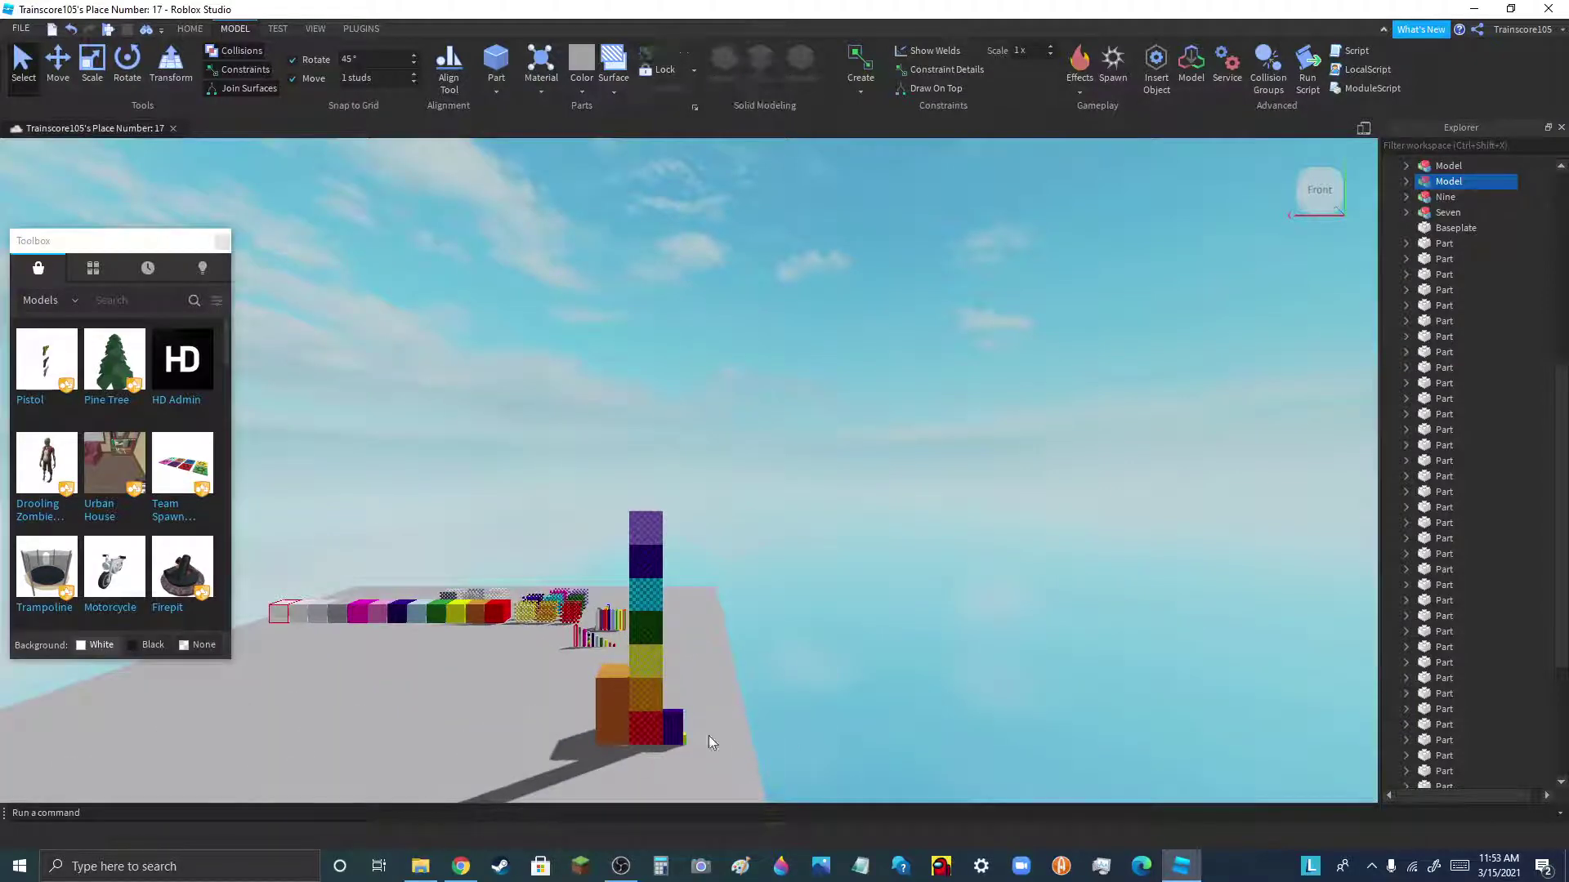
pyautogui.moveTo(599, 637); pyautogui.dragTo(621, 576)
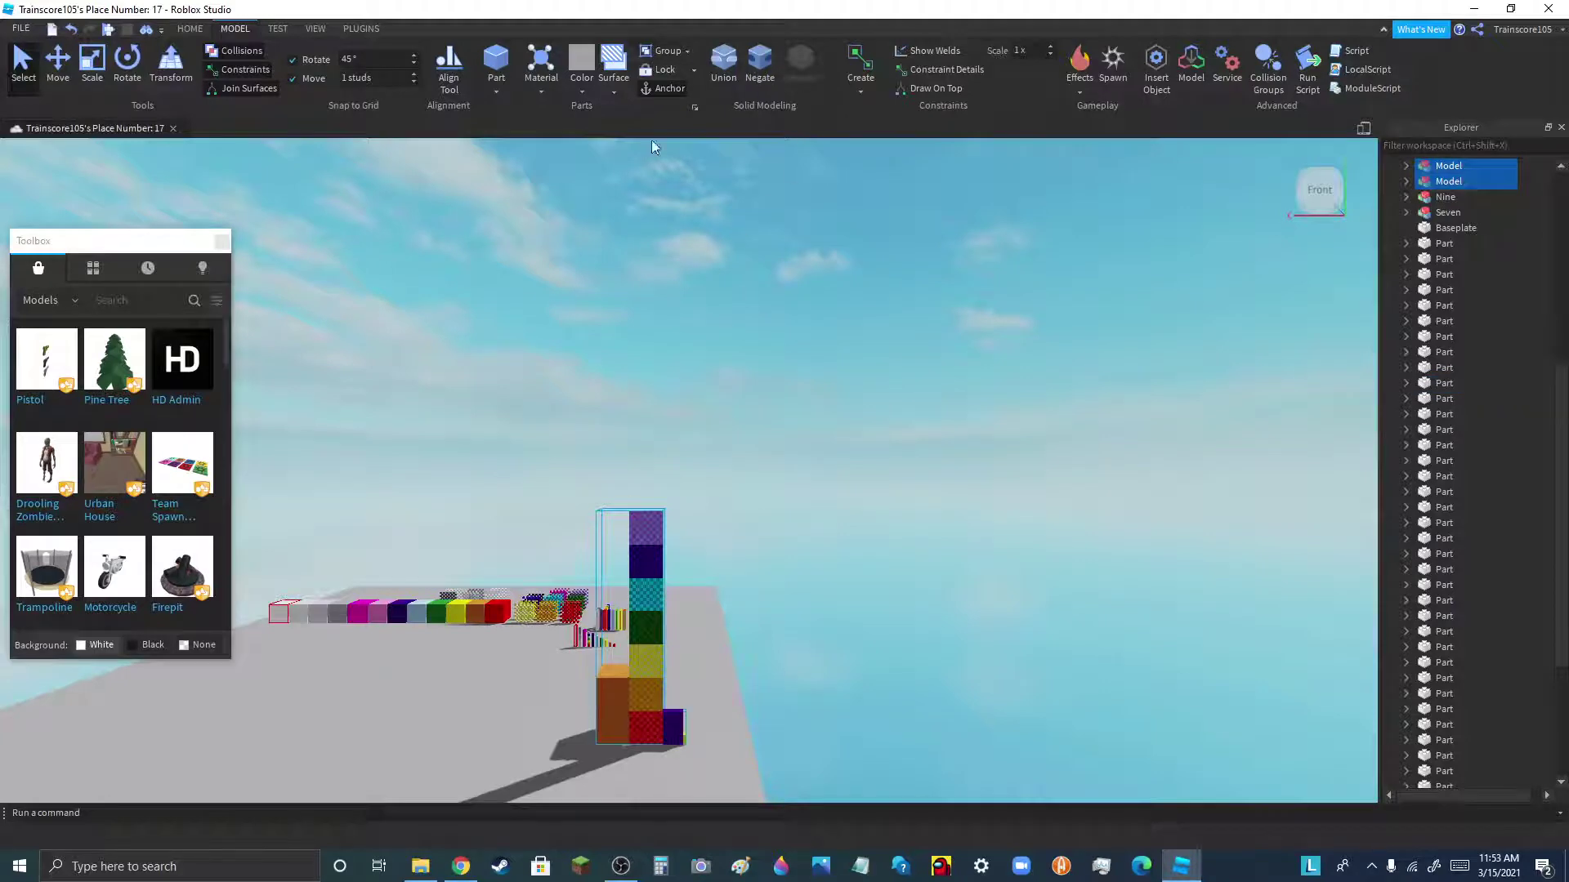
pyautogui.scroll(10, 548, 727)
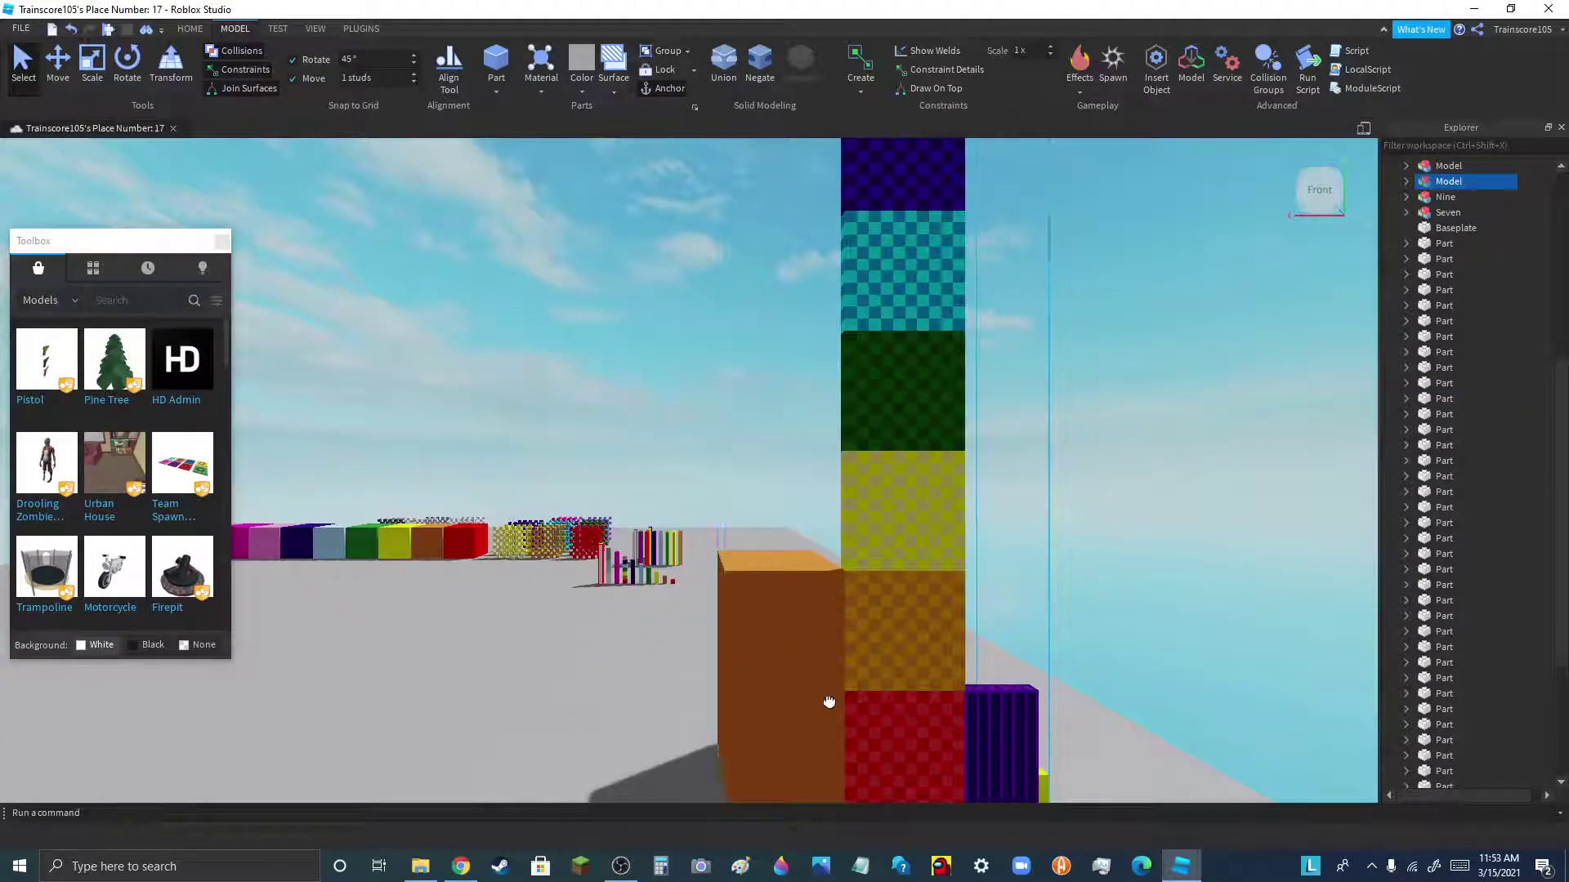
# - Move the combined tower model sideways across the baseplate, away from the side edge, to free space beside its yellow pillar
pyautogui.moveTo(829, 702); pyautogui.dragTo(527, 663)
pyautogui.scroll(-4, 889, 646)
pyautogui.scroll(3, 589, 668)
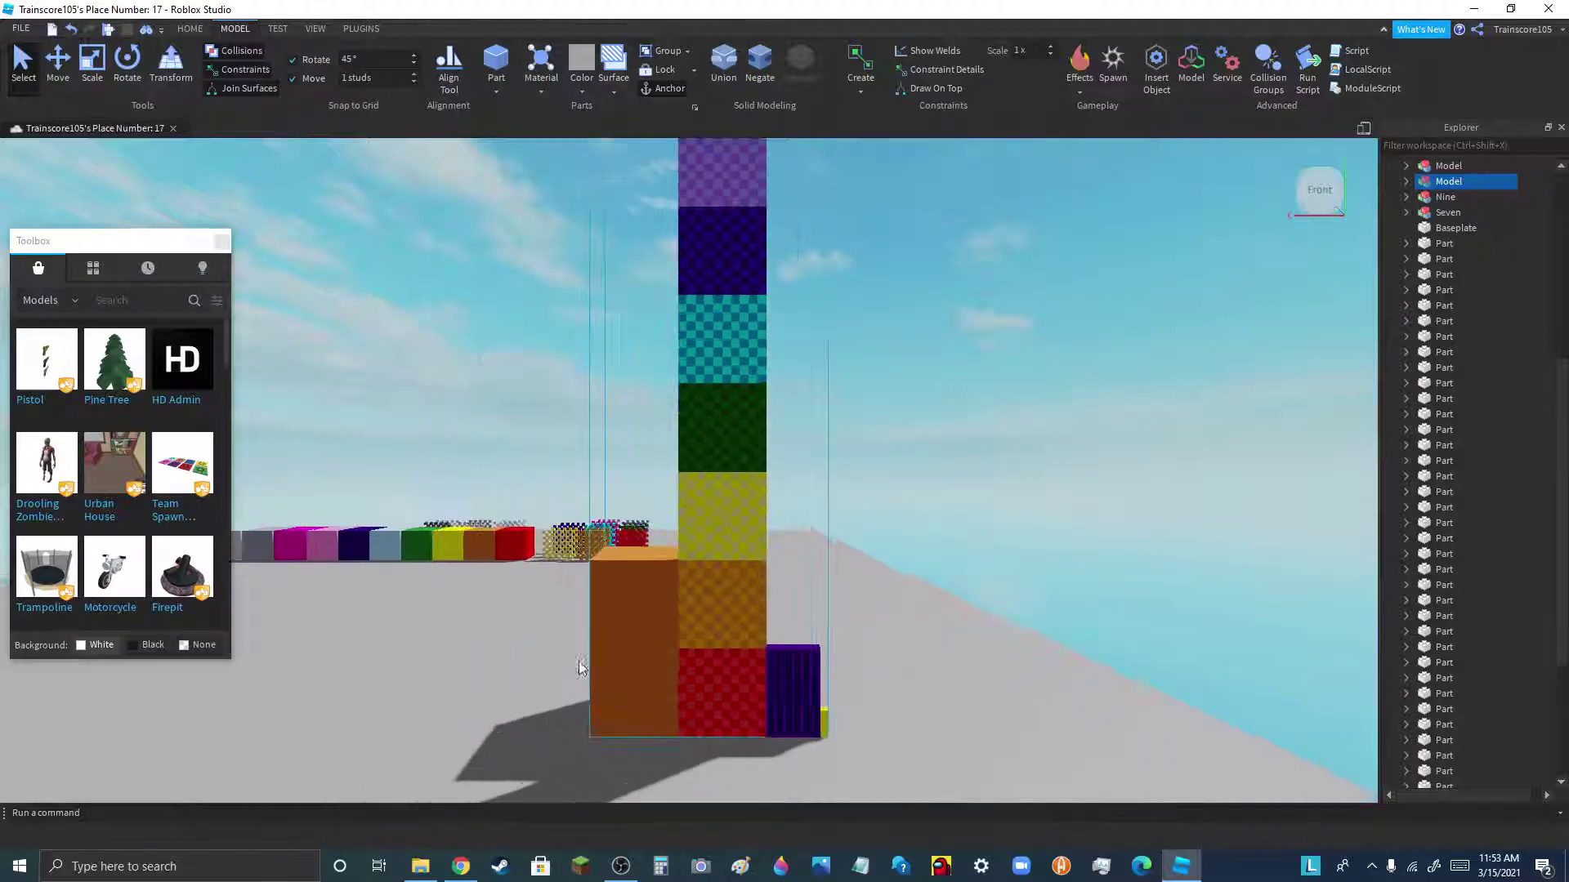
pyautogui.scroll(-3, 903, 674)
pyautogui.scroll(-1, 795, 702)
pyautogui.moveTo(795, 702); pyautogui.dragTo(488, 756)
pyautogui.scroll(-2, 494, 743)
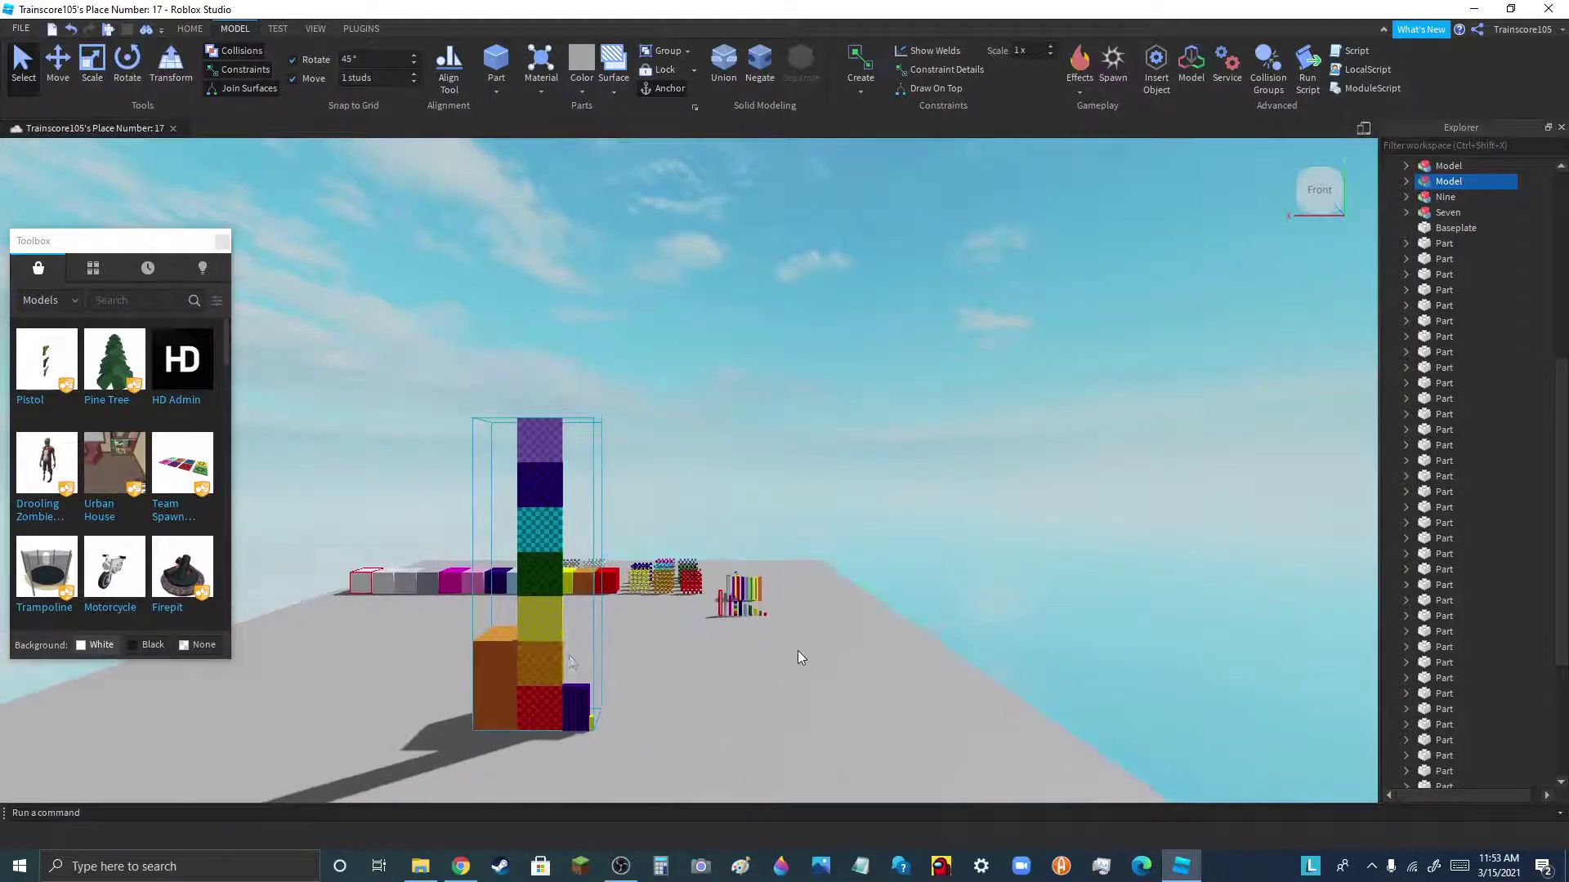
pyautogui.scroll(8, 459, 645)
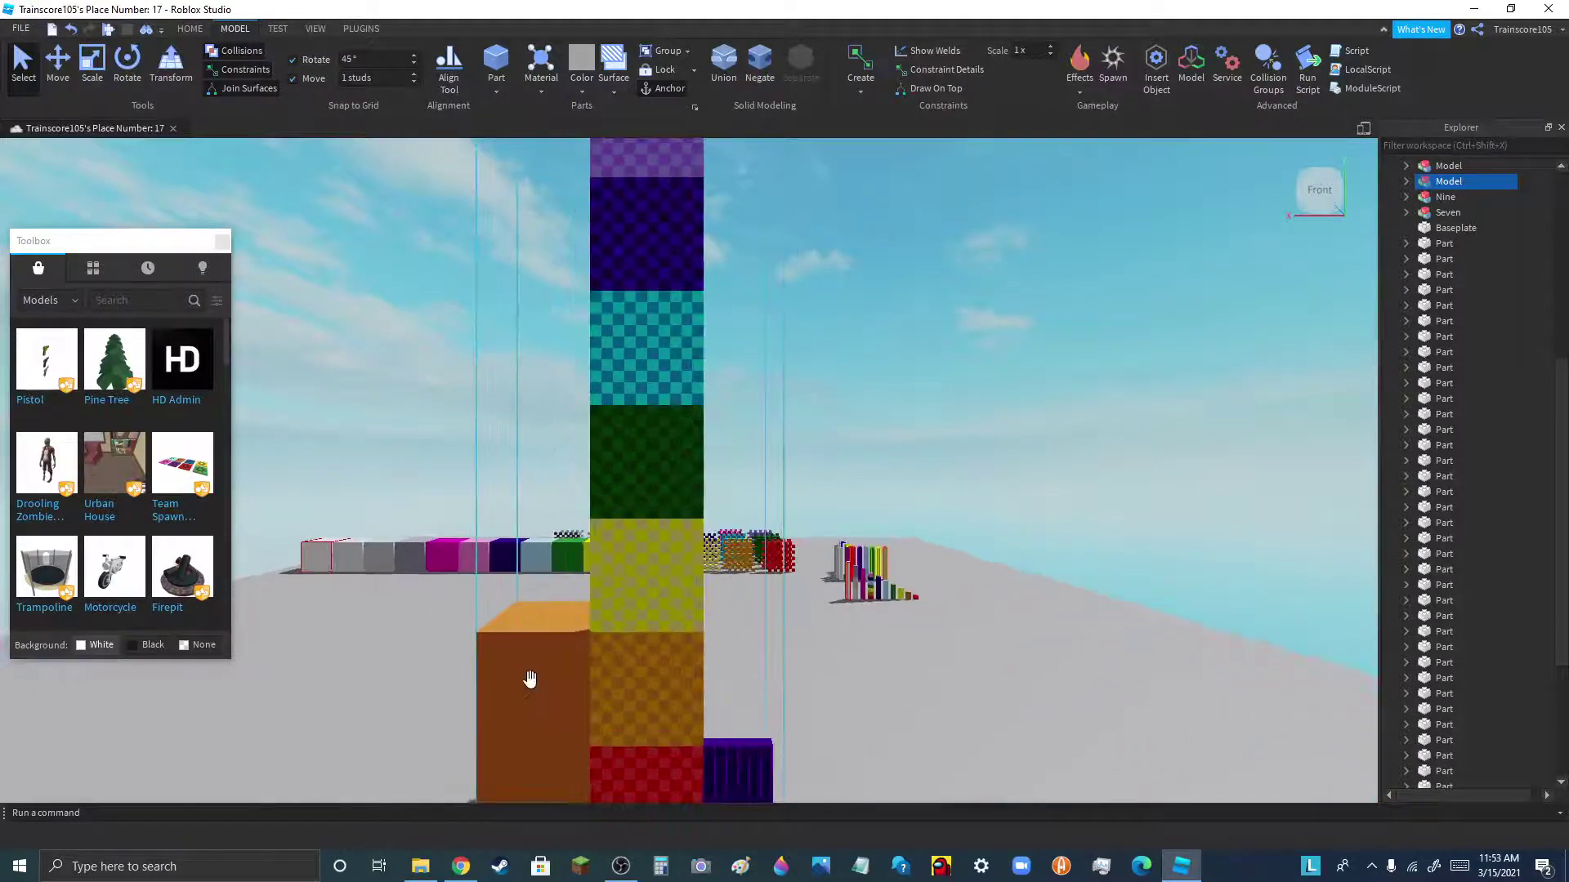
pyautogui.scroll(3, 529, 679)
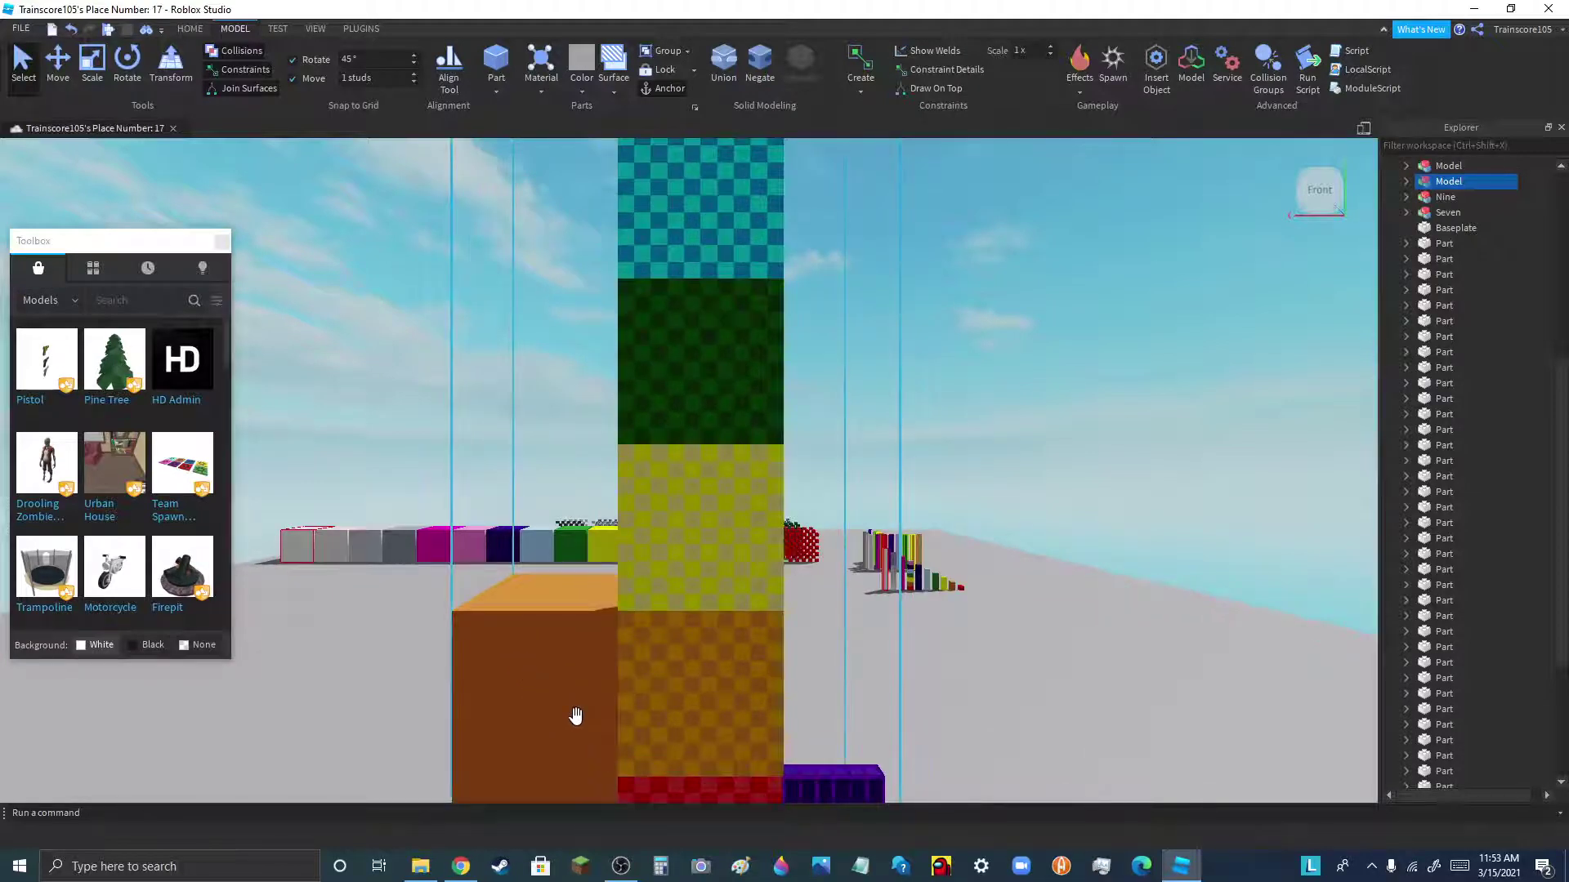
pyautogui.scroll(-5, 576, 715)
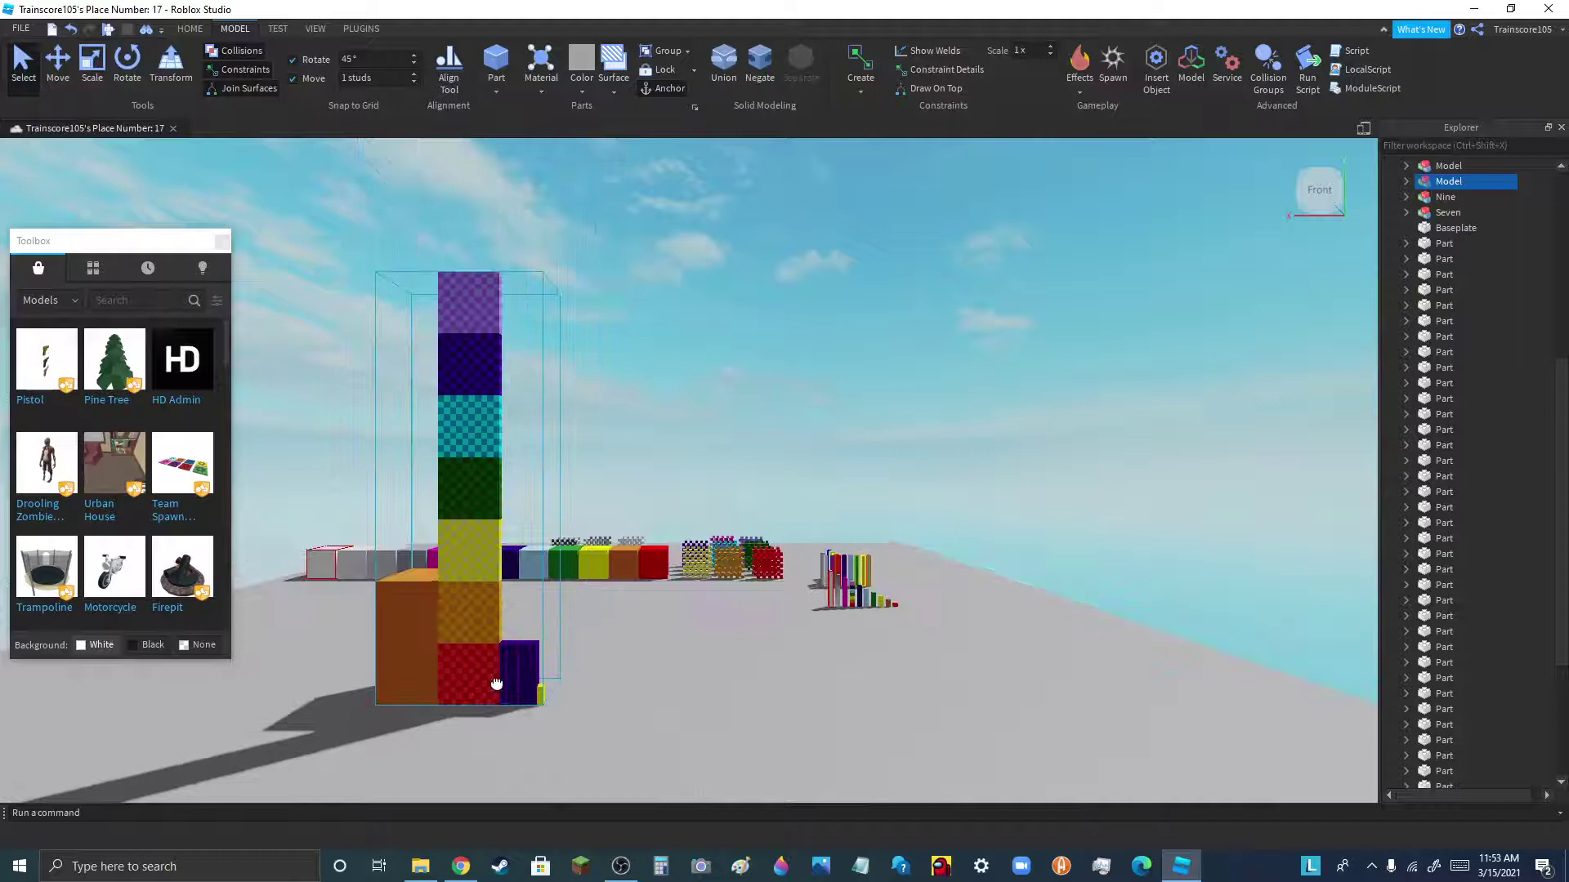
pyautogui.moveTo(497, 685); pyautogui.dragTo(316, 724)
pyautogui.click(1026, 546)
# - Duplicate the magenta pillar in the row of equally tall pillars and stand the copy on the open front area of the baseplate
pyautogui.scroll(5, 850, 578)
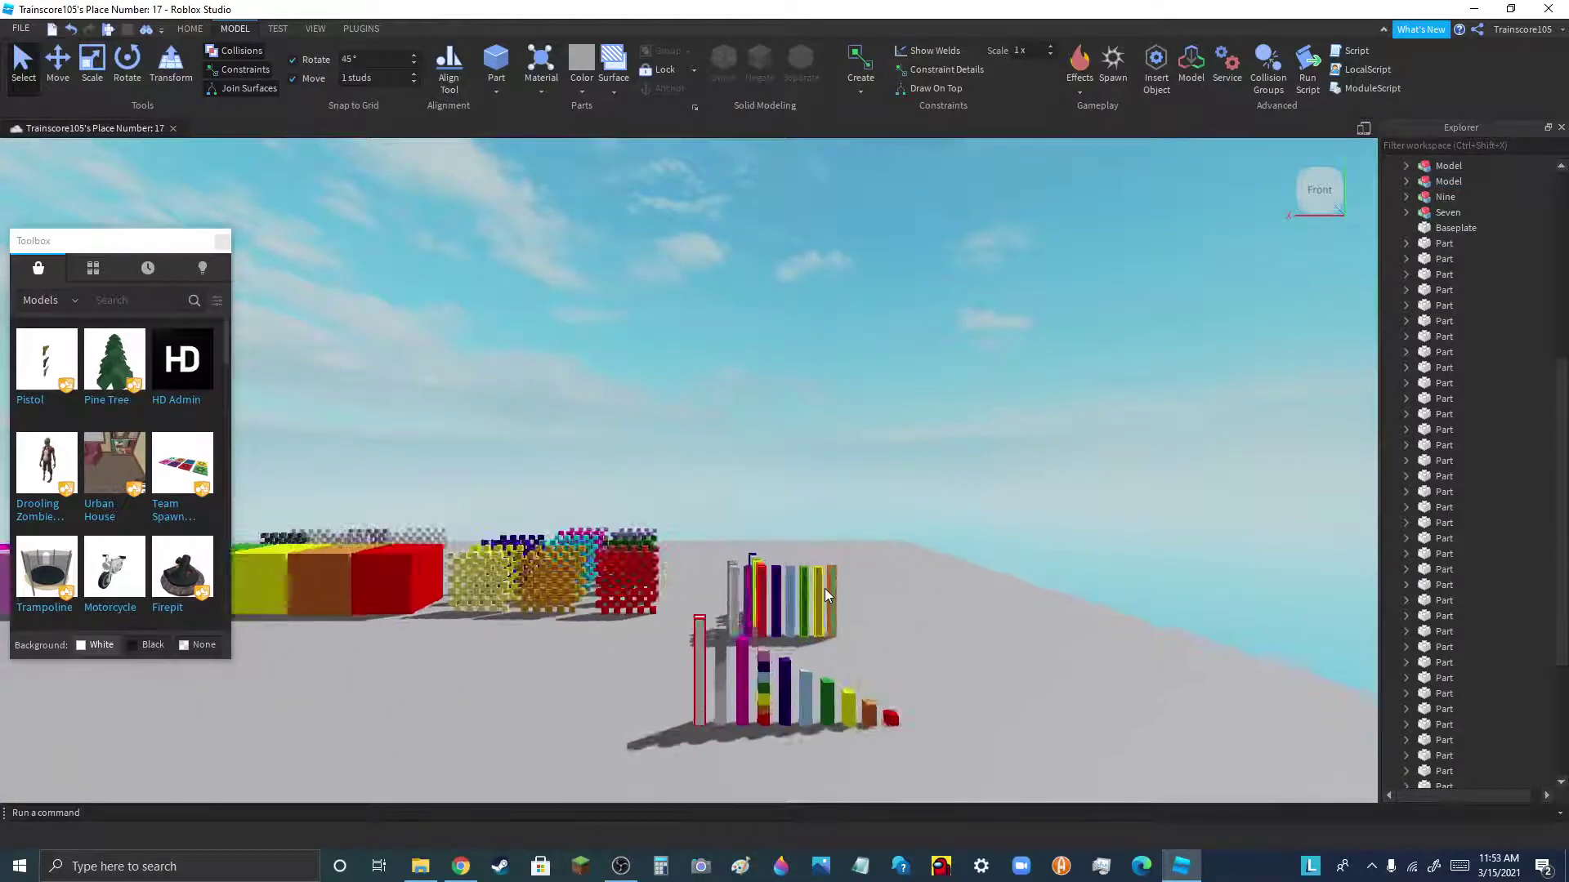
pyautogui.scroll(4, 825, 588)
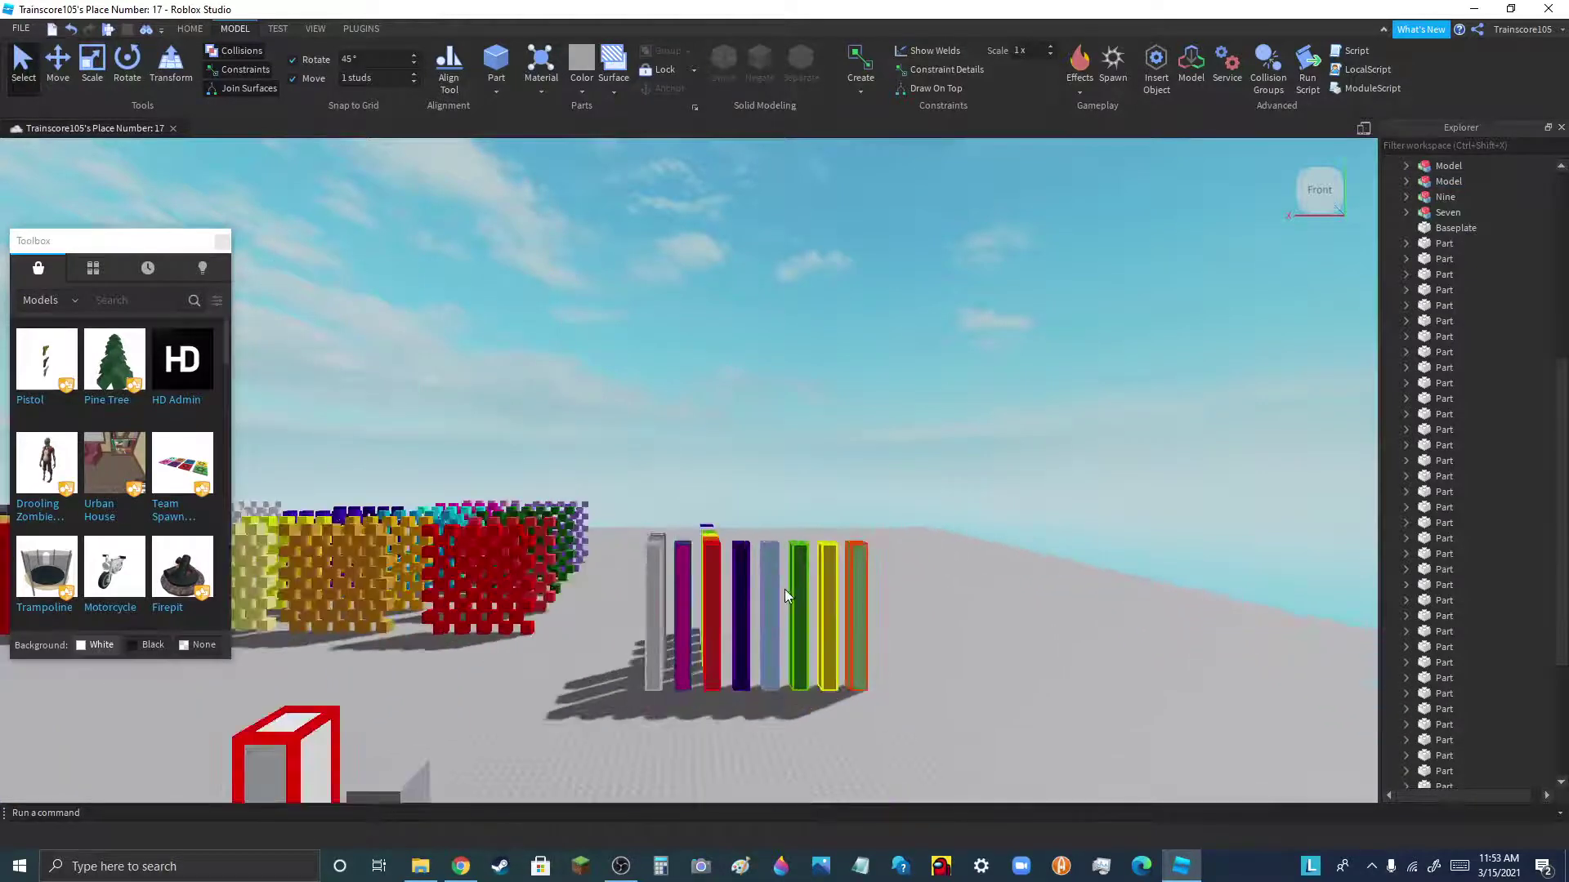
pyautogui.click(688, 596)
pyautogui.hotkey('ctrl', 'd')
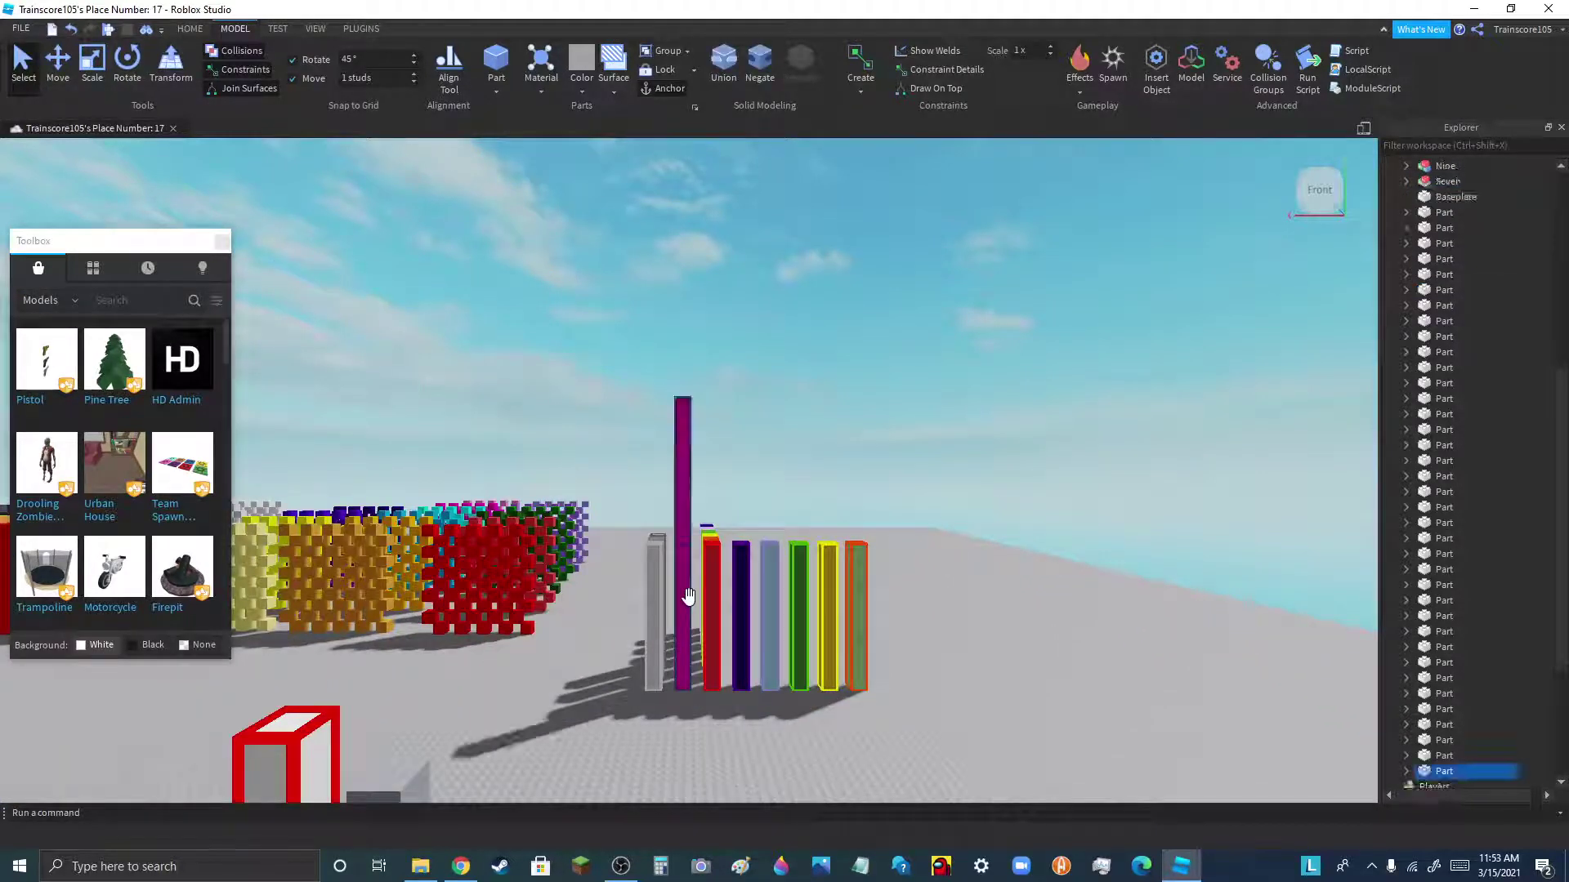
pyautogui.scroll(-5, 783, 482)
pyautogui.moveTo(703, 529); pyautogui.dragTo(575, 721)
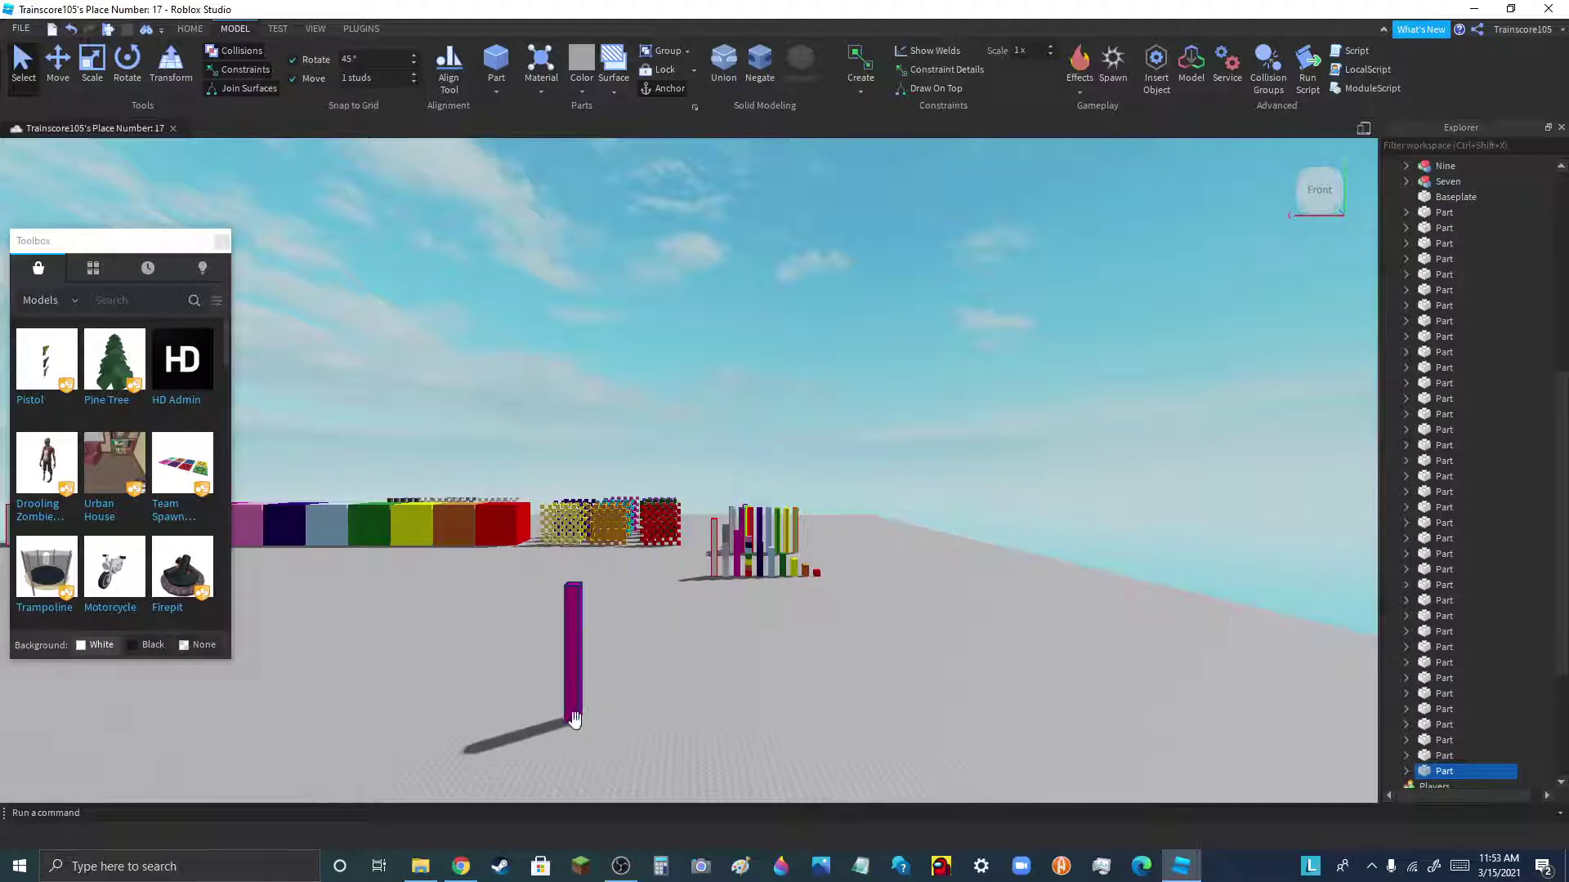
pyautogui.scroll(5, 600, 704)
pyautogui.moveTo(497, 677); pyautogui.dragTo(418, 742)
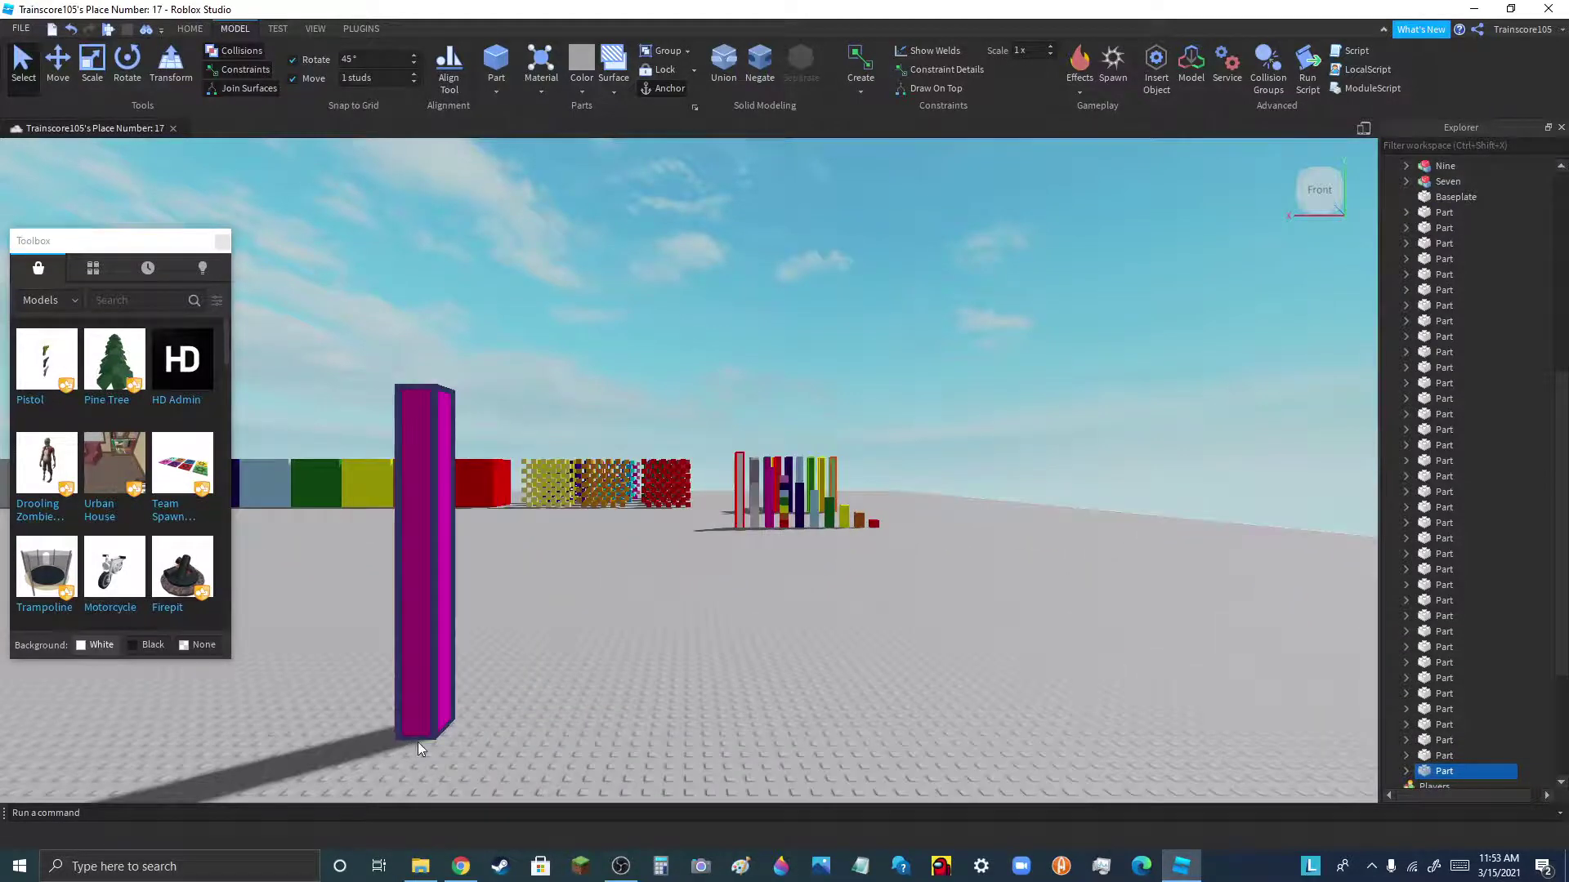
# - Duplicate the magenta pillar three times and stand the copies flush side by side to form a row of four
pyautogui.hotkey('ctrl', 'd')
pyautogui.moveTo(459, 347); pyautogui.dragTo(485, 726)
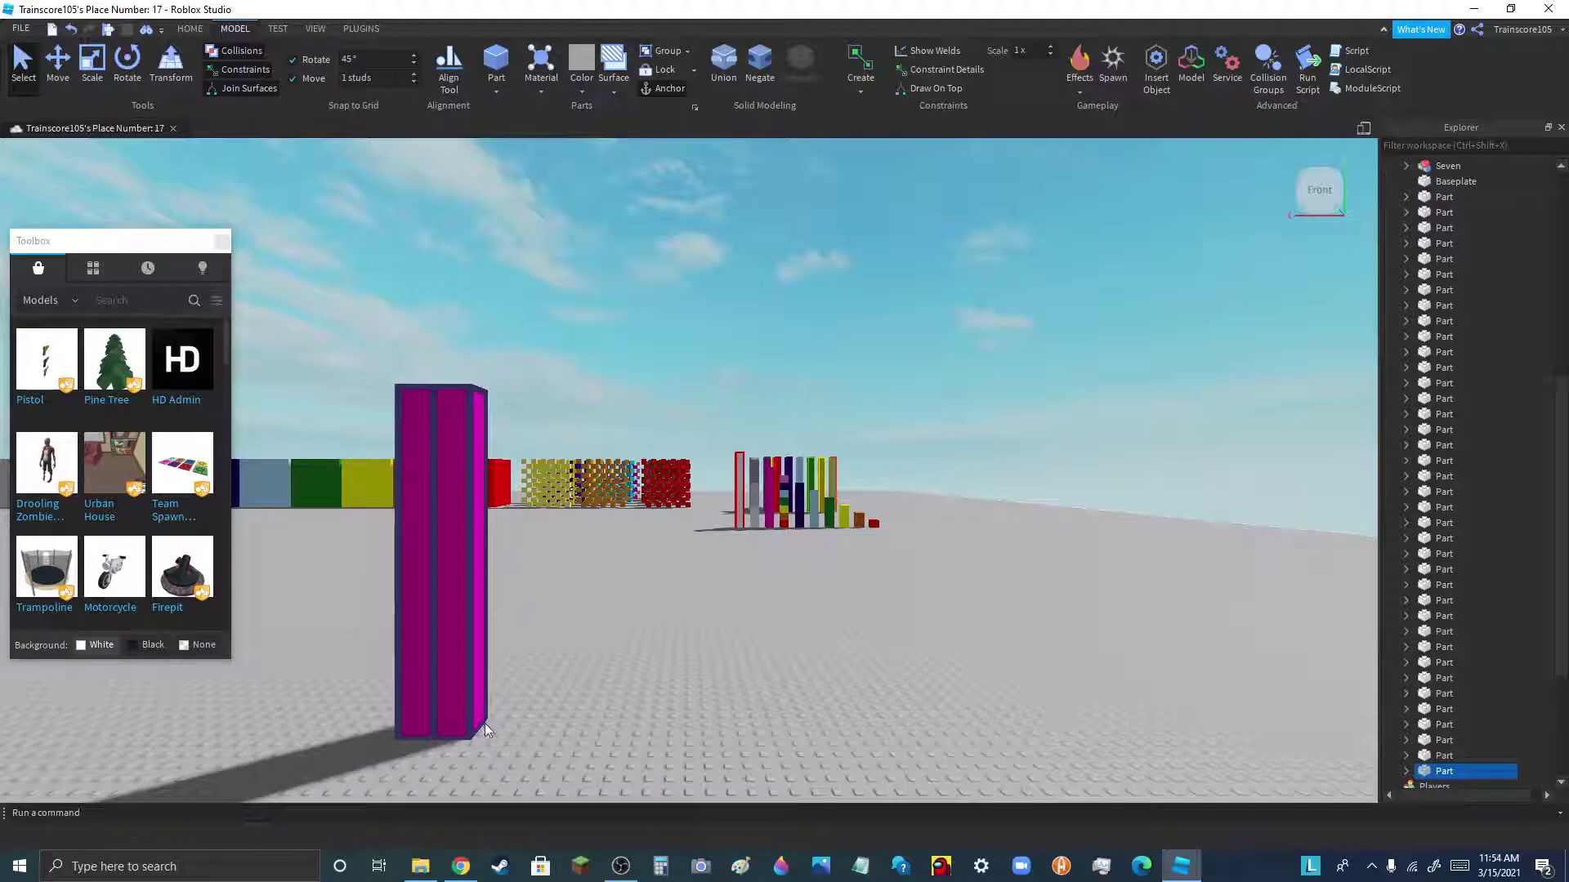
pyautogui.hotkey('ctrl', 'd')
pyautogui.moveTo(448, 358); pyautogui.dragTo(489, 742)
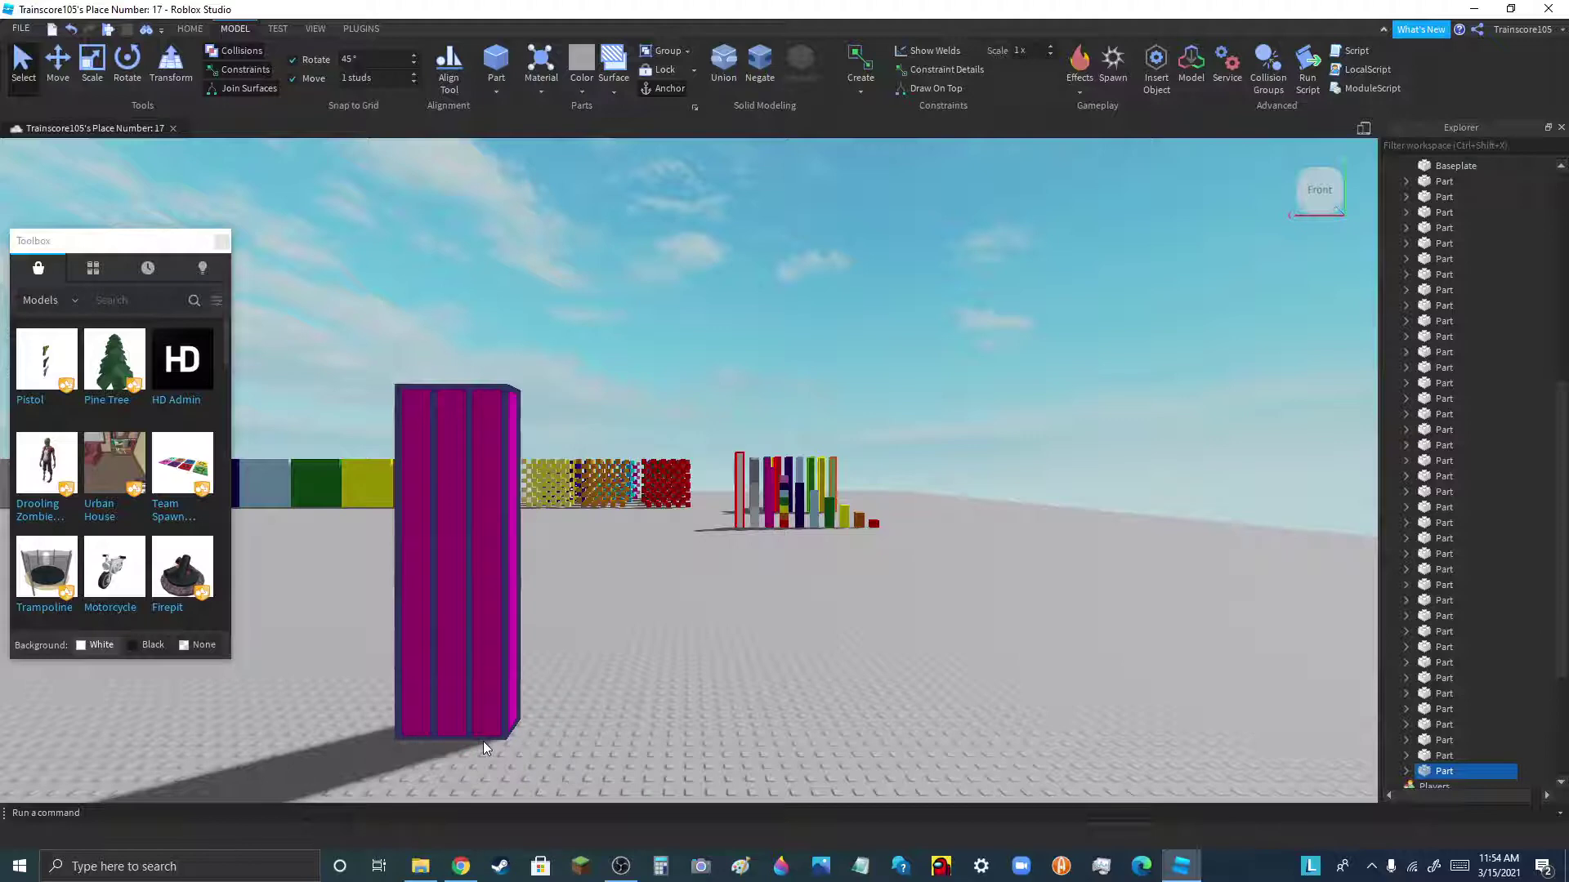
pyautogui.hotkey('ctrl', 'd')
pyautogui.moveTo(488, 351); pyautogui.dragTo(546, 745)
# - Duplicate the four magenta pillars together and place the copies flush against the originals, making a row of eight
pyautogui.scroll(-8, 556, 743)
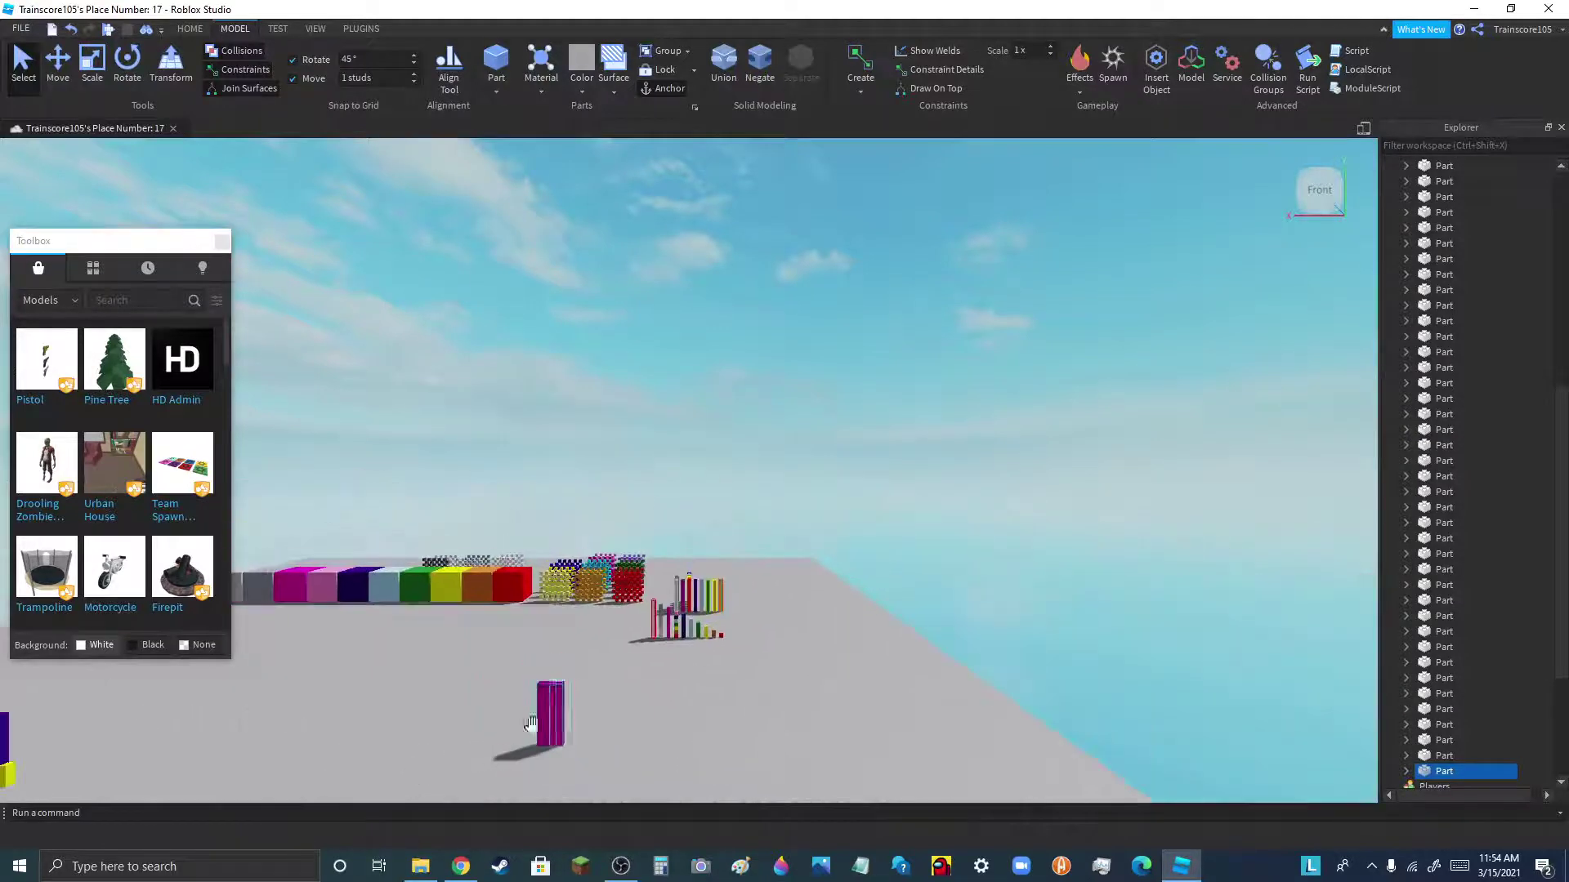
pyautogui.moveTo(495, 664); pyautogui.dragTo(609, 784)
pyautogui.scroll(5, 609, 783)
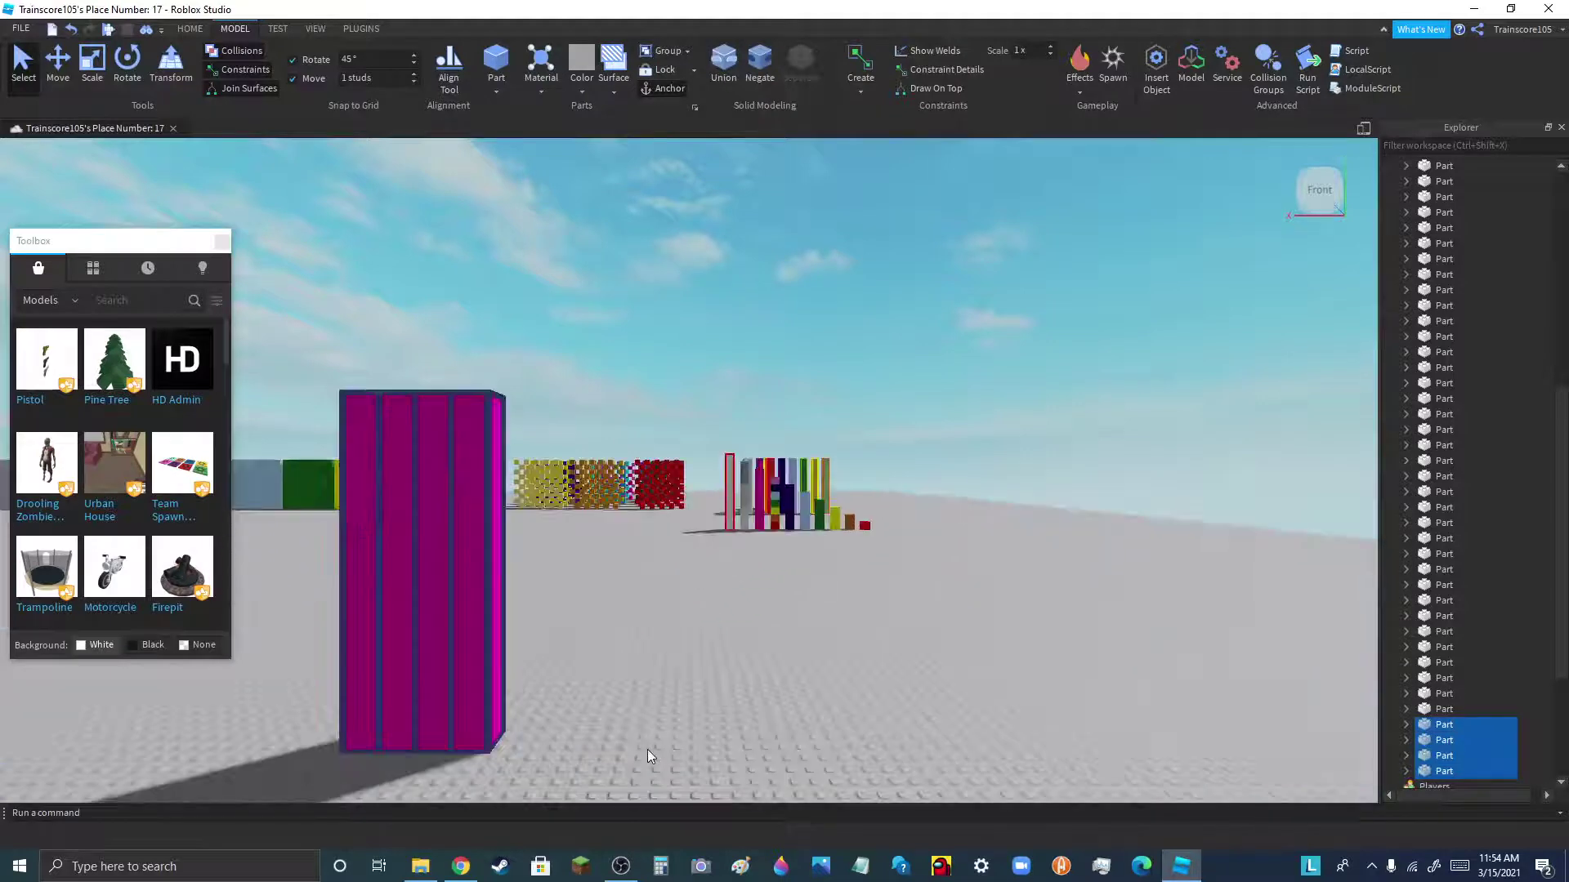
pyautogui.hotkey('ctrl', 'd')
pyautogui.moveTo(420, 357); pyautogui.dragTo(595, 735)
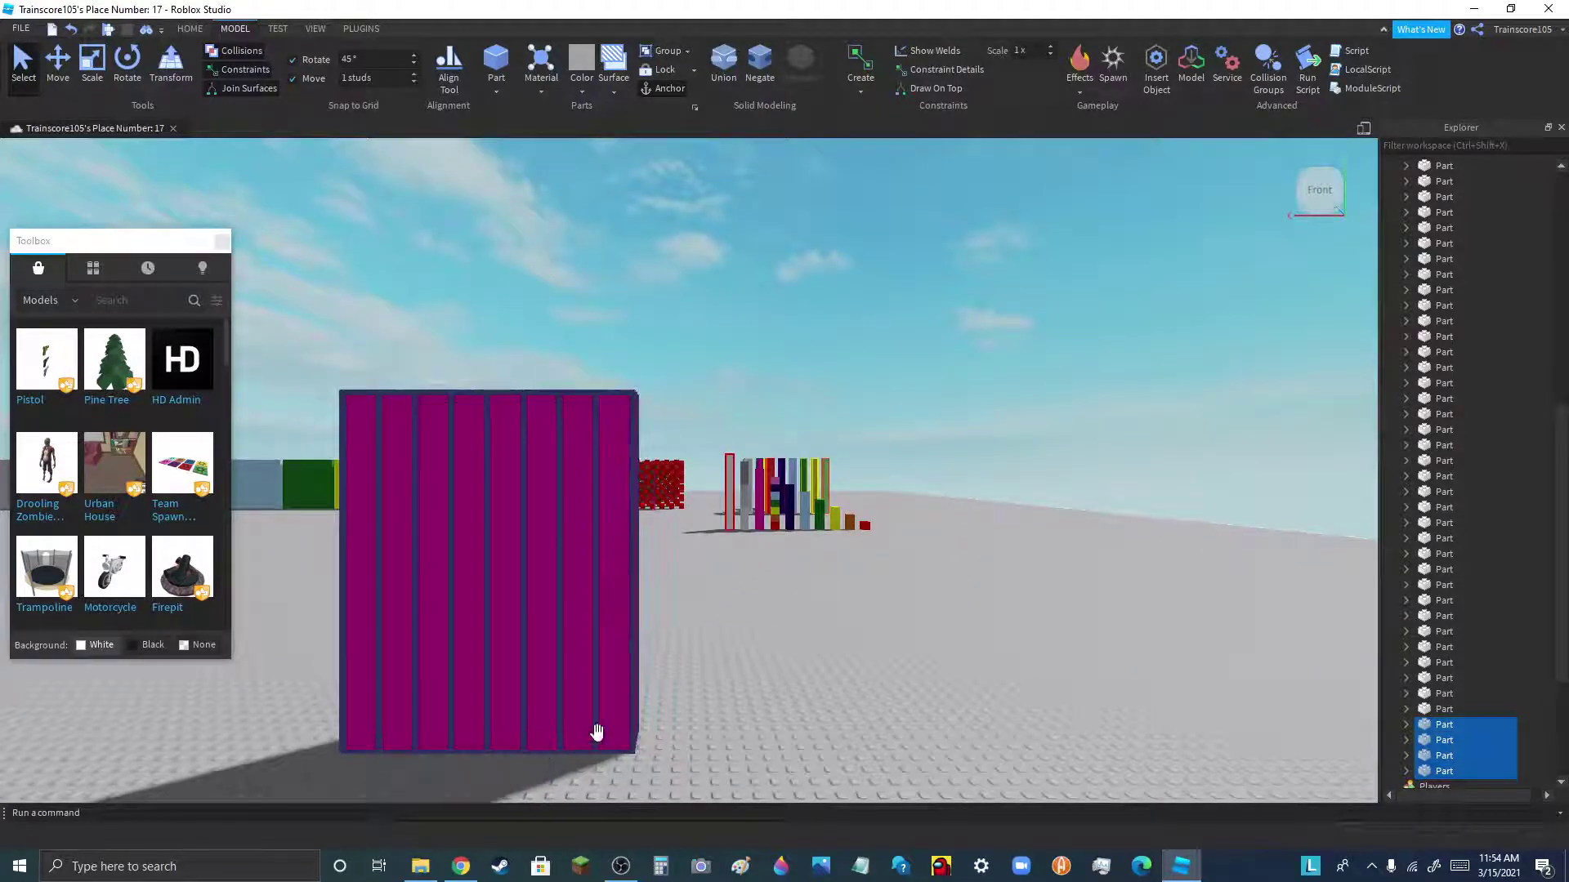
pyautogui.click(946, 580)
# - Duplicate the grey Nine pillar from the staircase row and stand the copy against the end of the eight magenta pillars
pyautogui.click(741, 498)
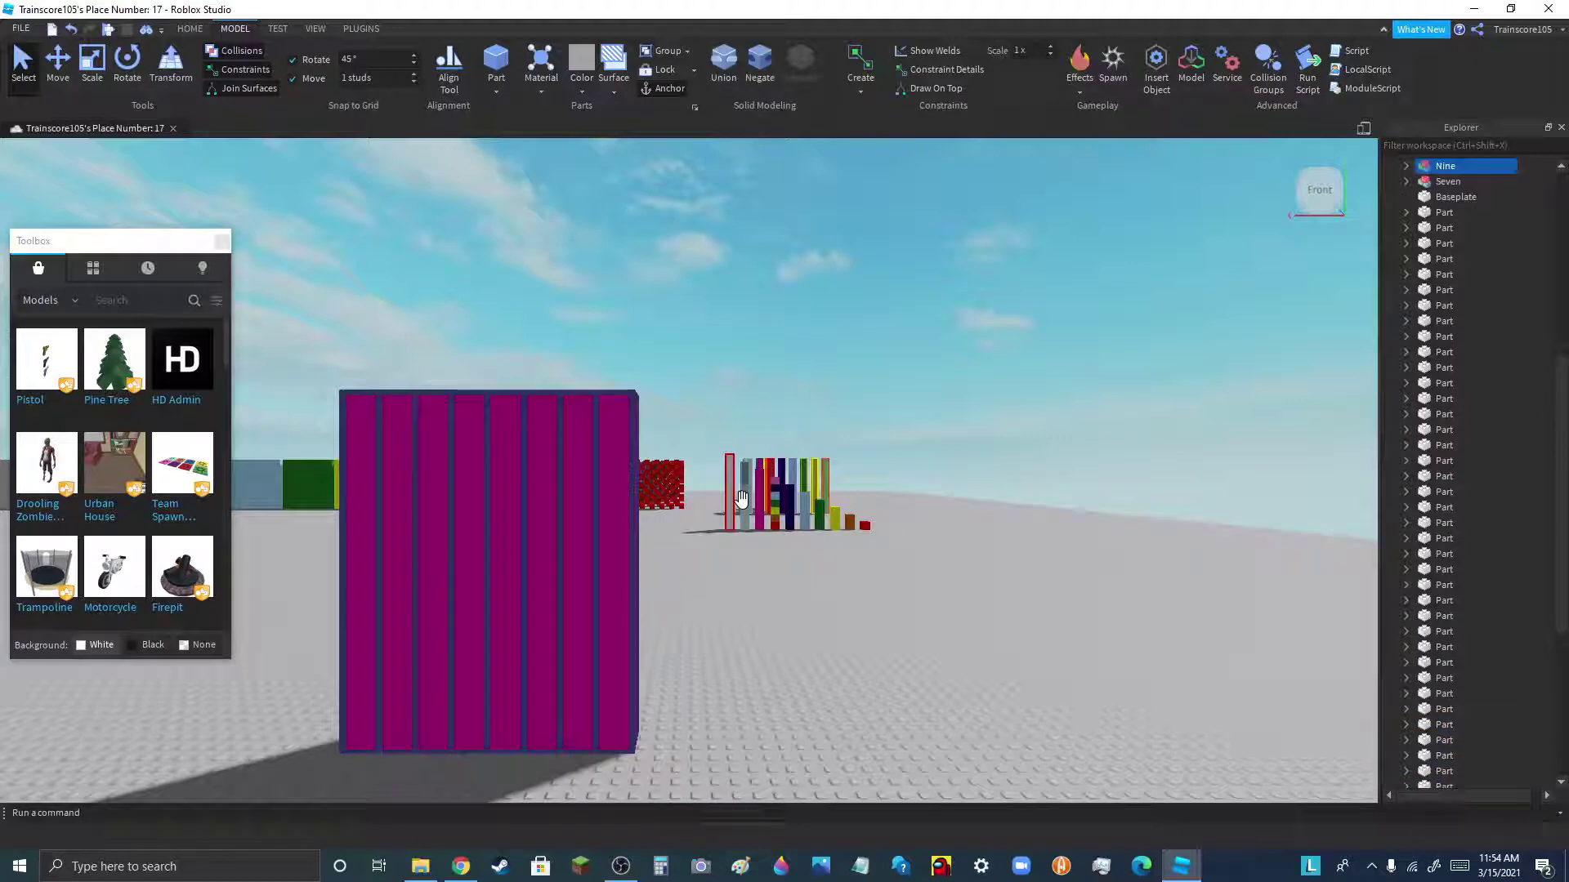
pyautogui.hotkey('ctrl', 'd')
pyautogui.moveTo(744, 423); pyautogui.dragTo(662, 739)
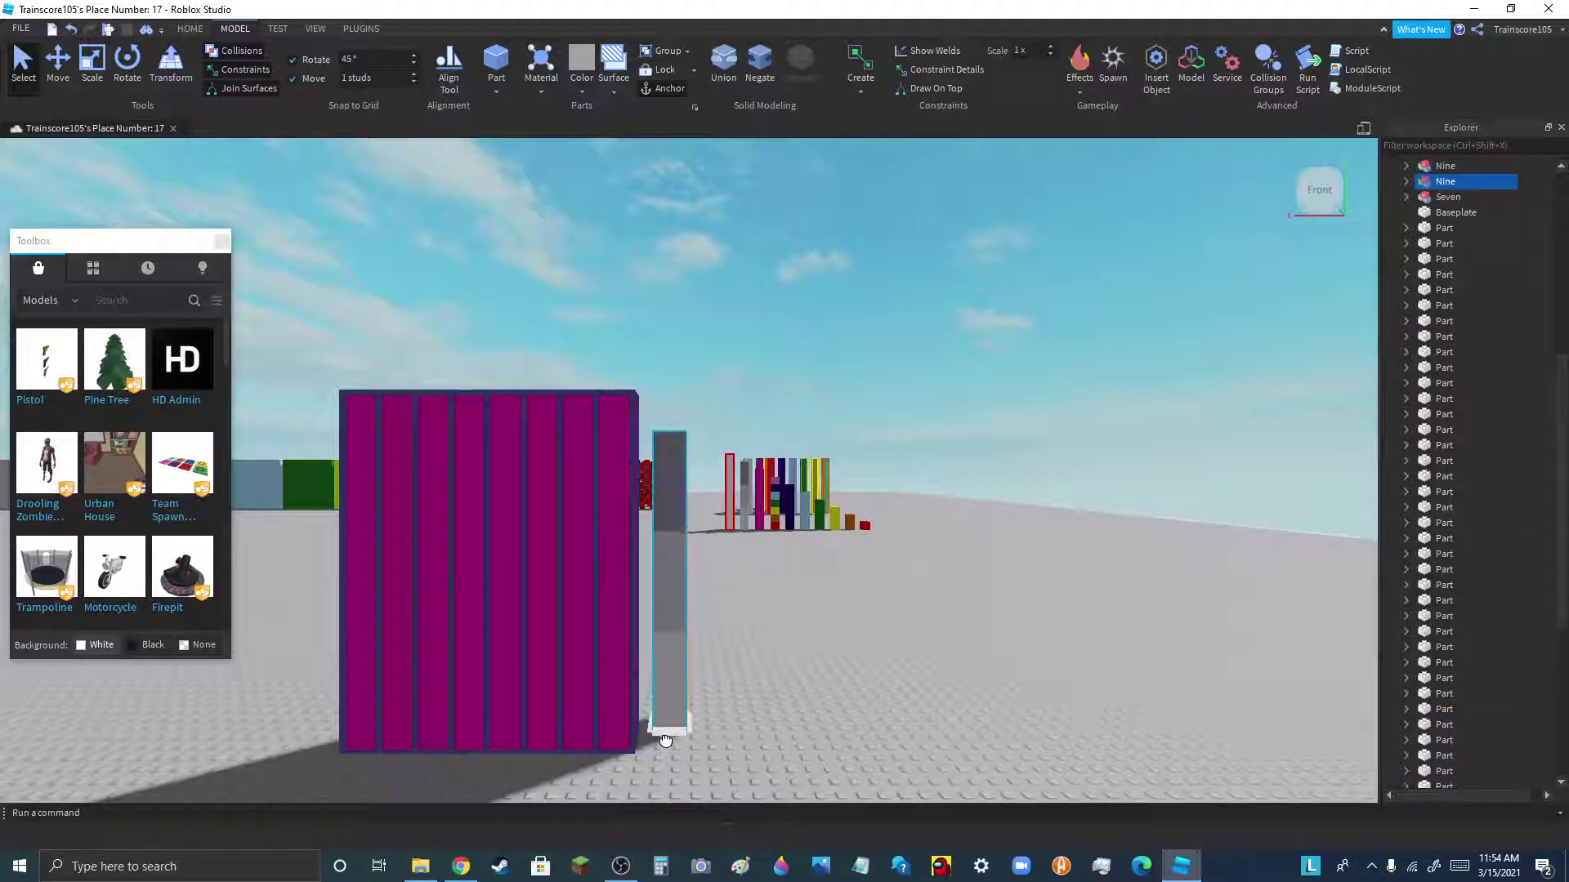
# - Select the eight magenta pillars with the grey Nine pillar and group them into one model
pyautogui.scroll(-5, 659, 750)
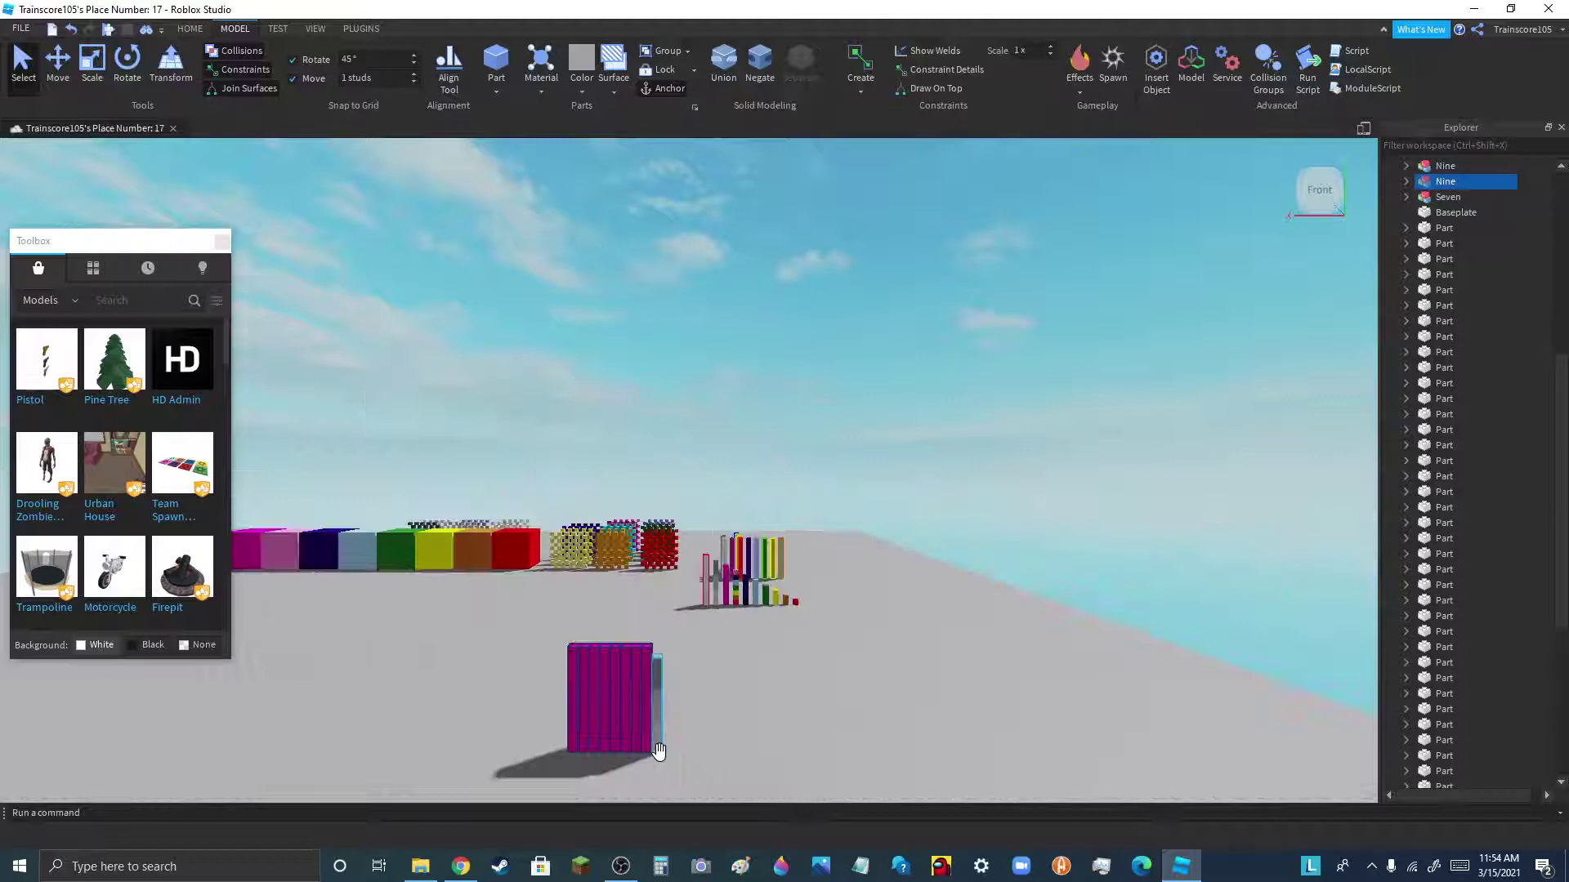
pyautogui.scroll(-3, 658, 750)
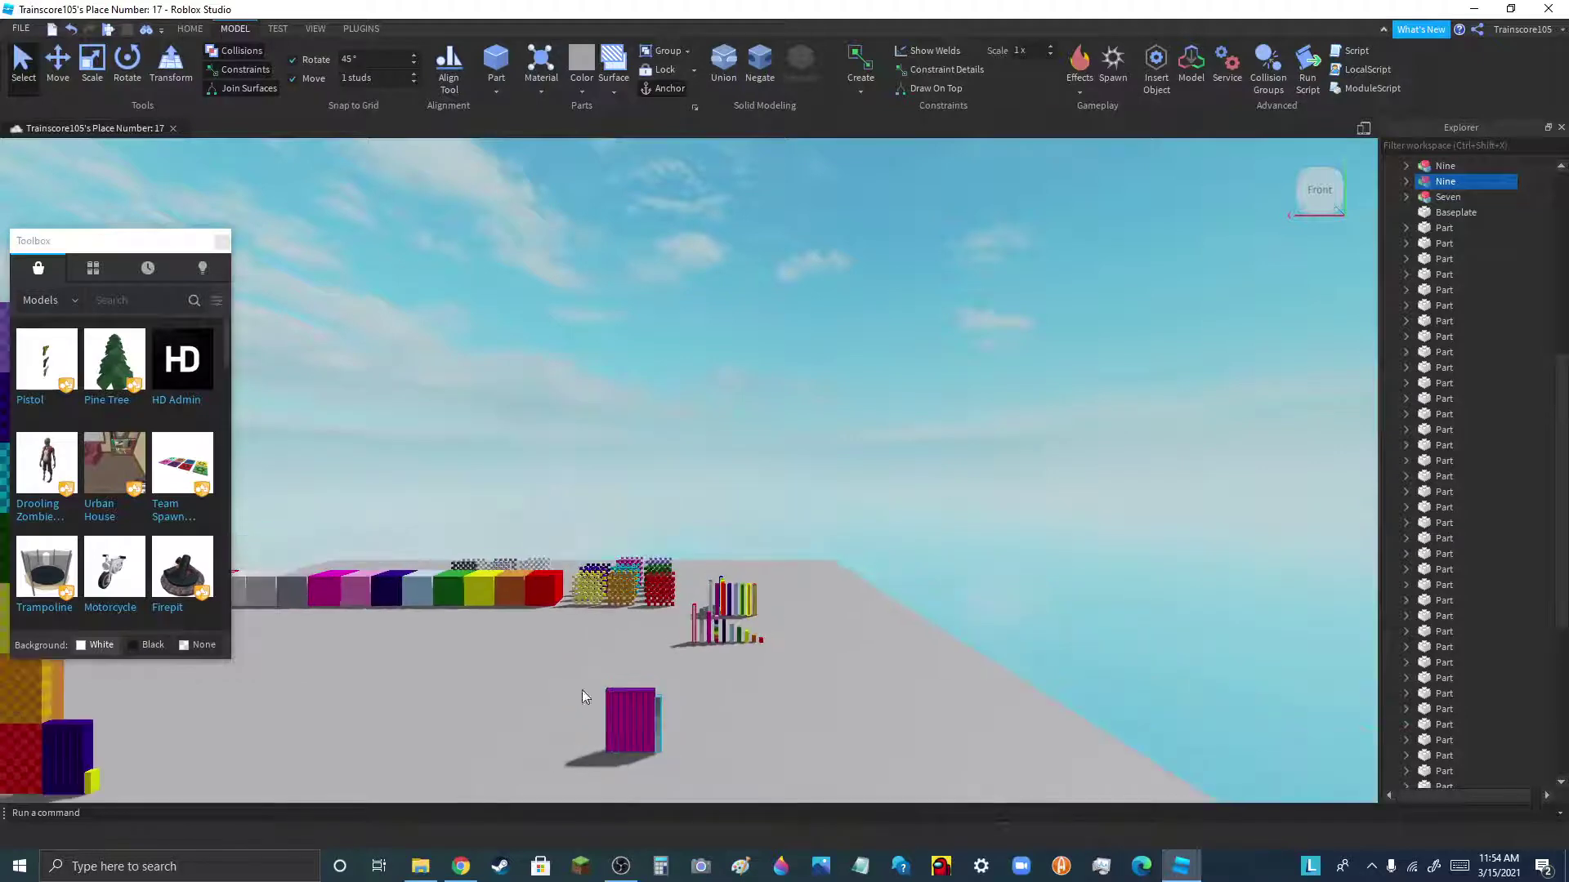
pyautogui.moveTo(590, 680); pyautogui.dragTo(668, 776)
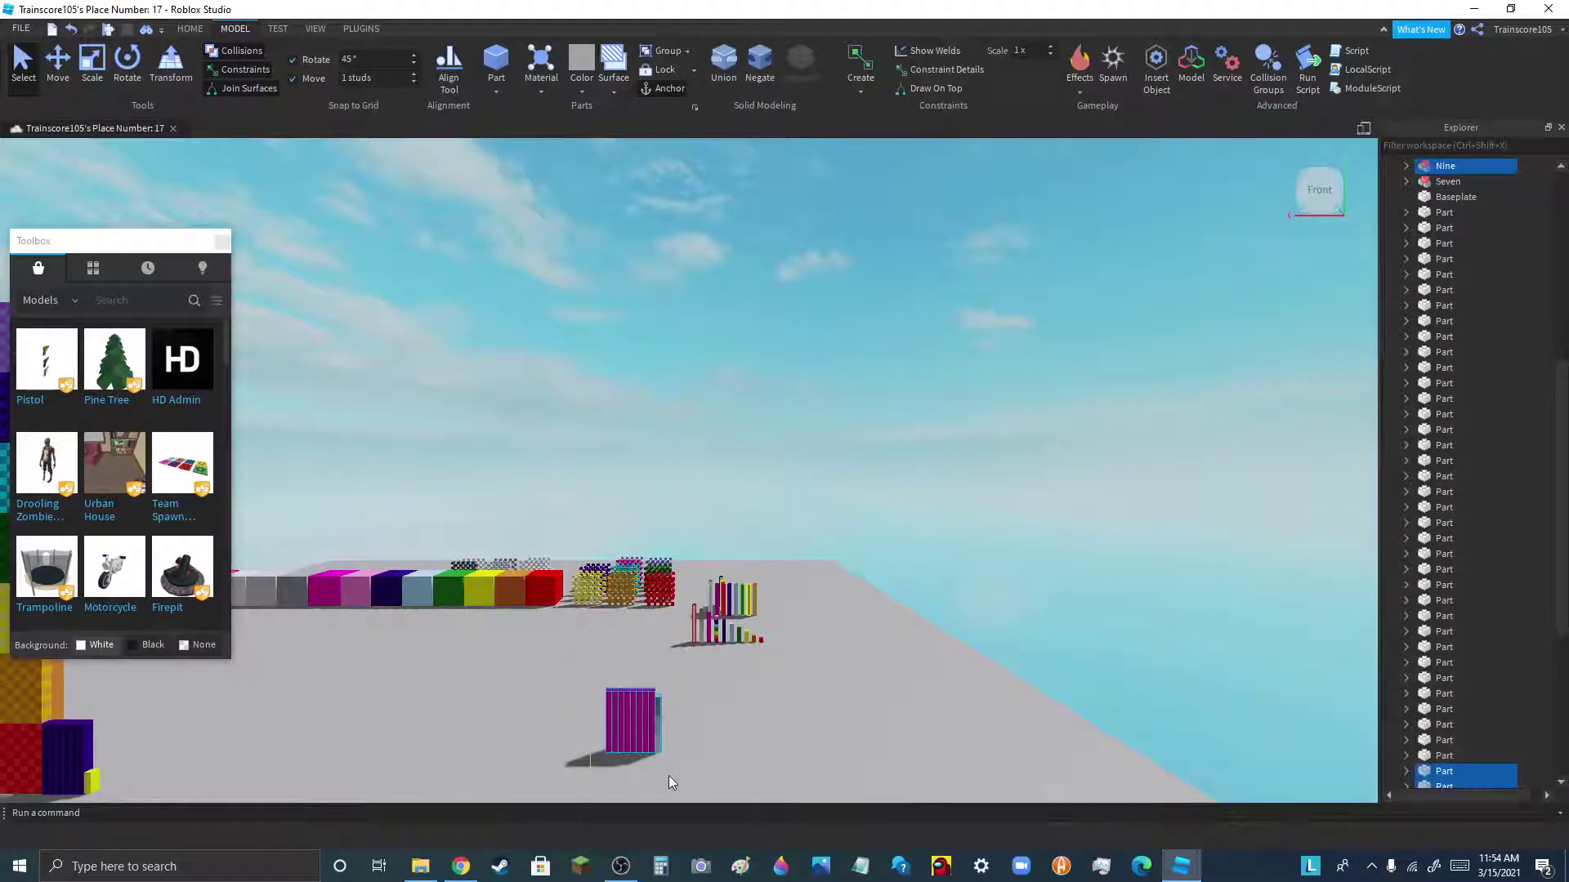
pyautogui.click(651, 52)
# - Move the magenta and grey pillar model across the baseplate and set it beside the tower model, leaving a gap between them
pyautogui.scroll(3, 624, 753)
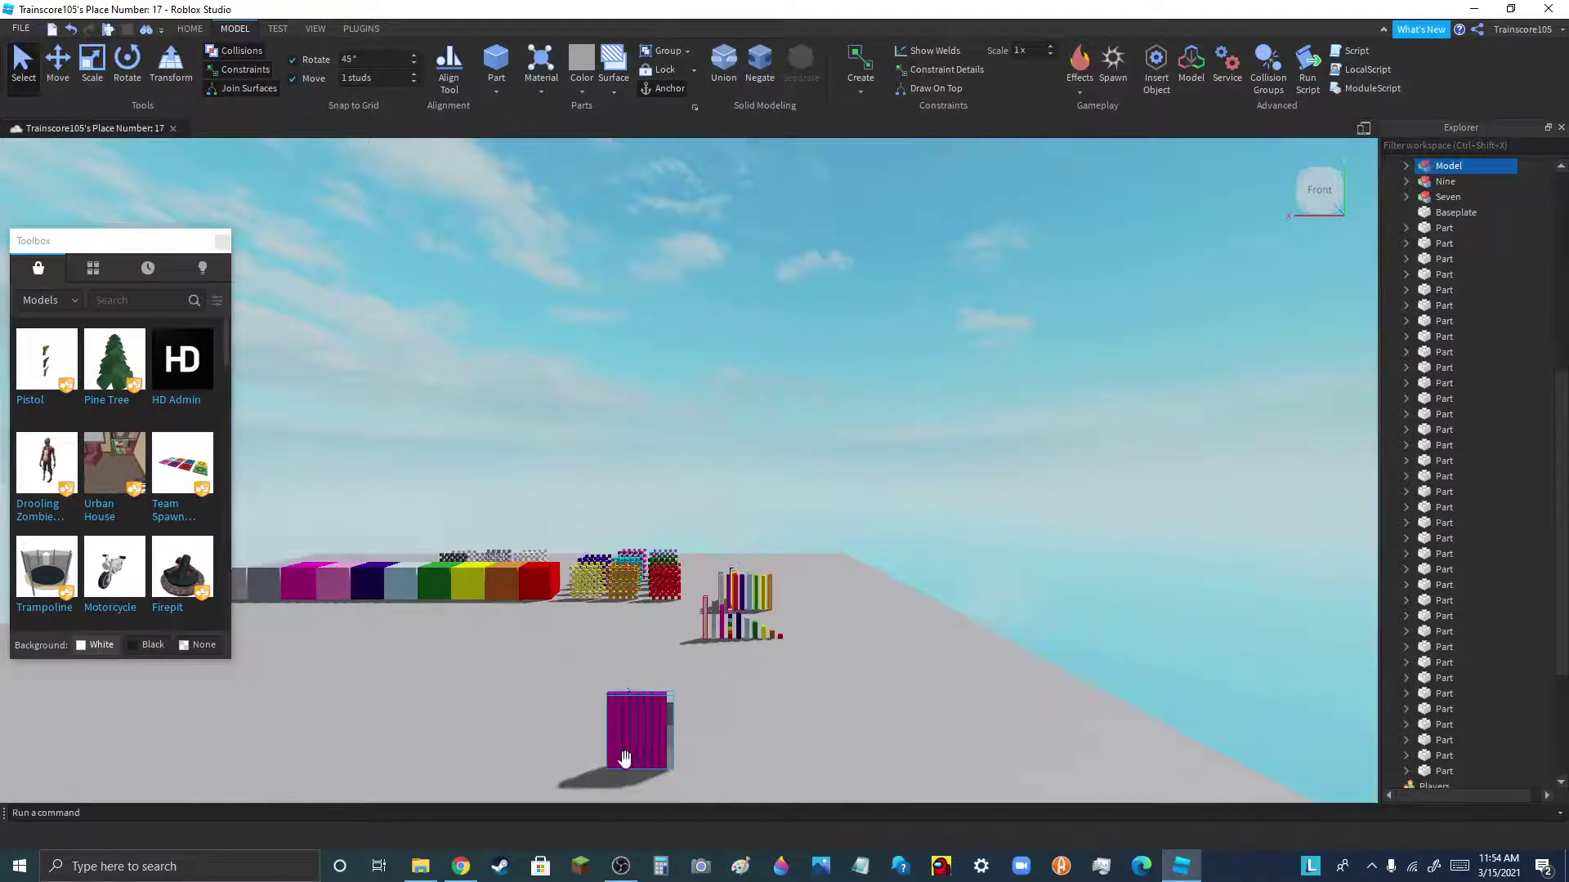
pyautogui.moveTo(596, 789); pyautogui.dragTo(695, 638)
pyautogui.scroll(-2, 835, 472)
pyautogui.scroll(4, 572, 609)
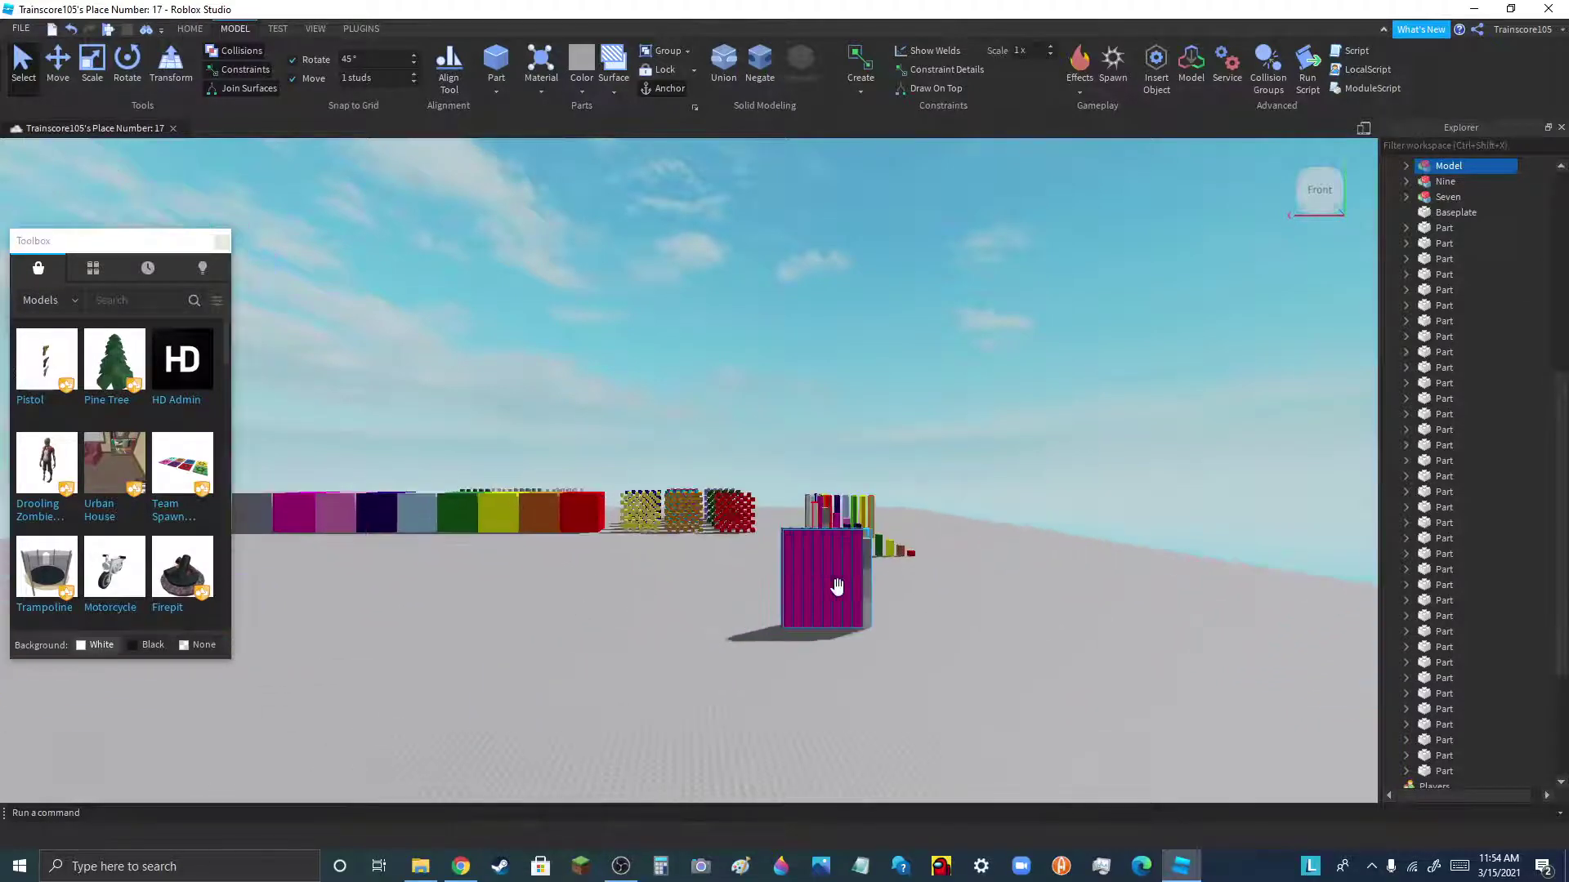
pyautogui.moveTo(837, 588); pyautogui.dragTo(617, 704)
pyautogui.scroll(-4, 672, 665)
pyautogui.scroll(1, 654, 626)
pyautogui.scroll(-3, 842, 627)
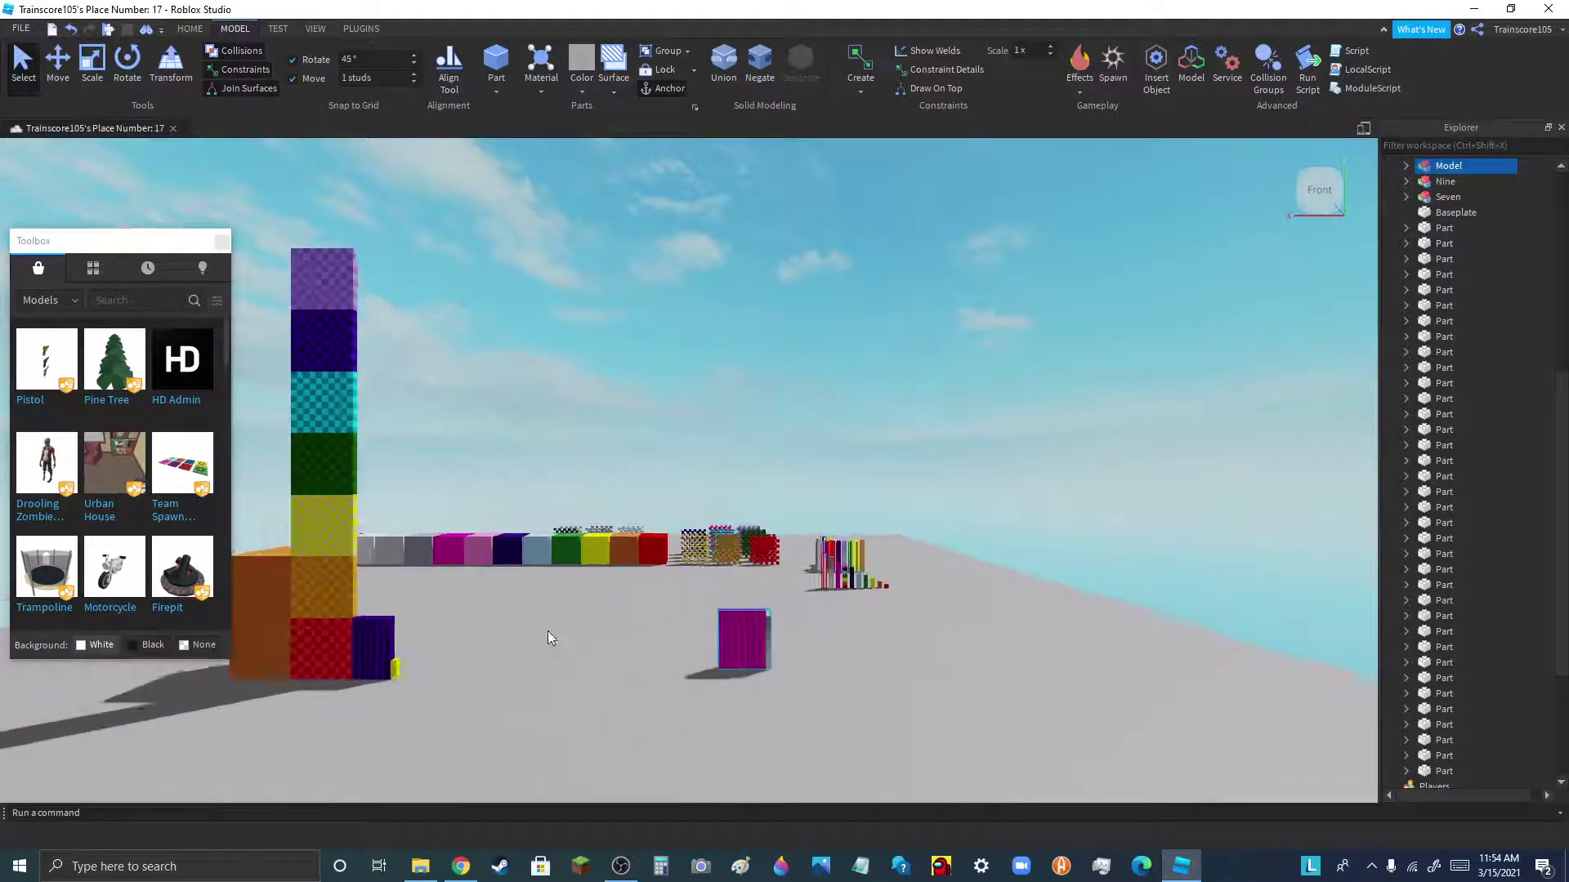
pyautogui.scroll(2, 552, 633)
pyautogui.moveTo(766, 661); pyautogui.dragTo(471, 694)
pyautogui.scroll(3, 400, 684)
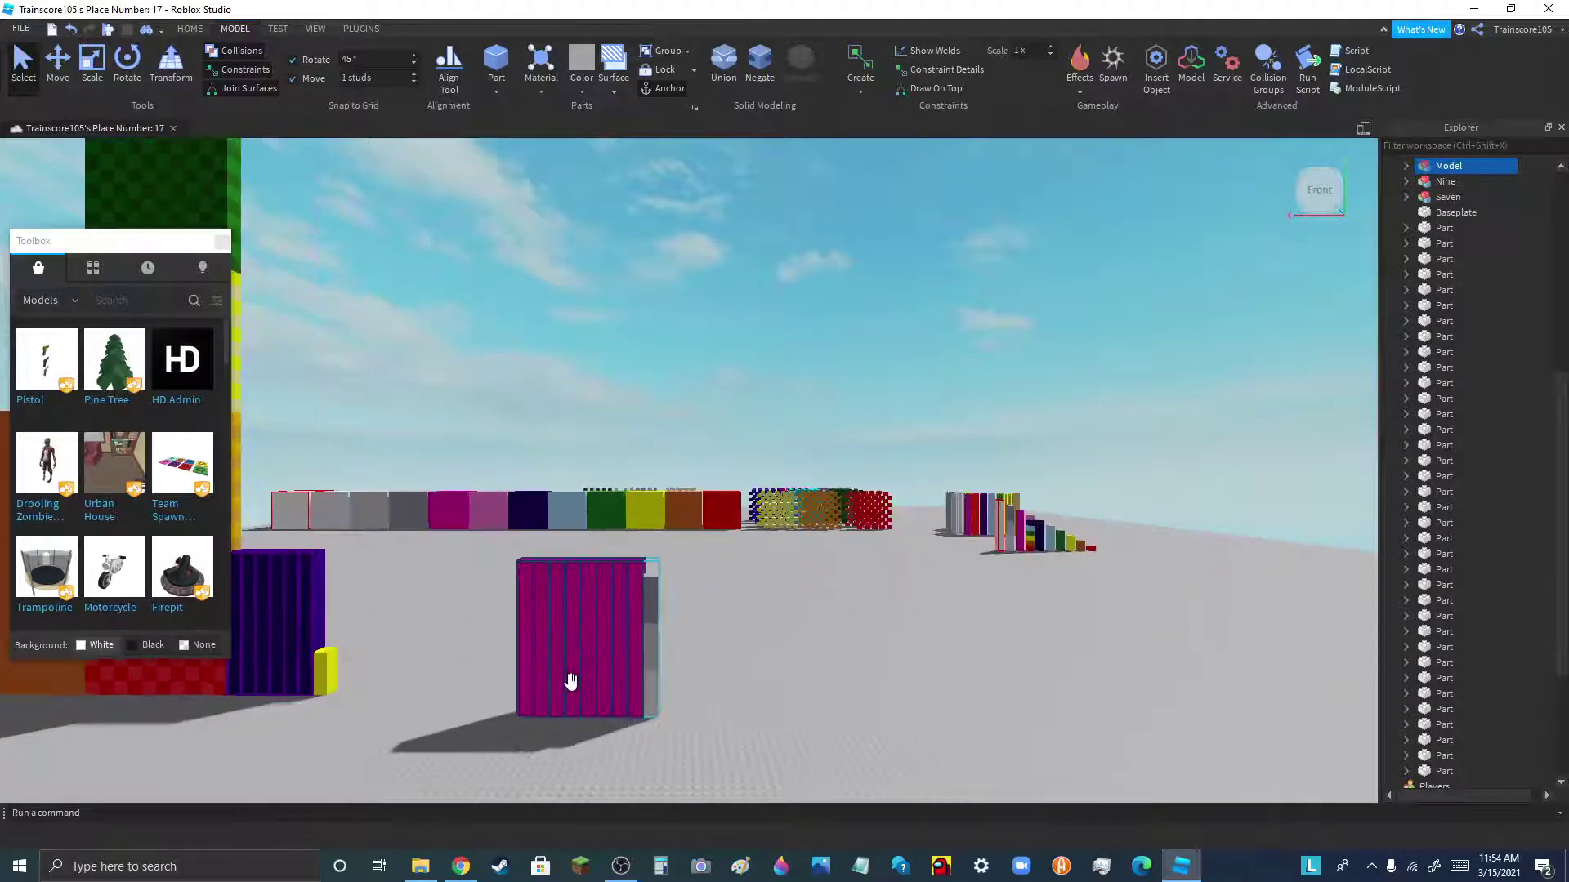
pyautogui.moveTo(571, 684)
pyautogui.mouseDown()
pyautogui.moveTo(389, 703)
pyautogui.moveTo(343, 776)
pyautogui.moveTo(353, 718)
pyautogui.moveTo(645, 670)
pyautogui.moveTo(869, 663)
pyautogui.moveTo(499, 629)
pyautogui.moveTo(507, 785)
pyautogui.moveTo(619, 645)
pyautogui.moveTo(571, 697)
pyautogui.mouseUp()
pyautogui.scroll(2, 571, 698)
pyautogui.click(570, 699)
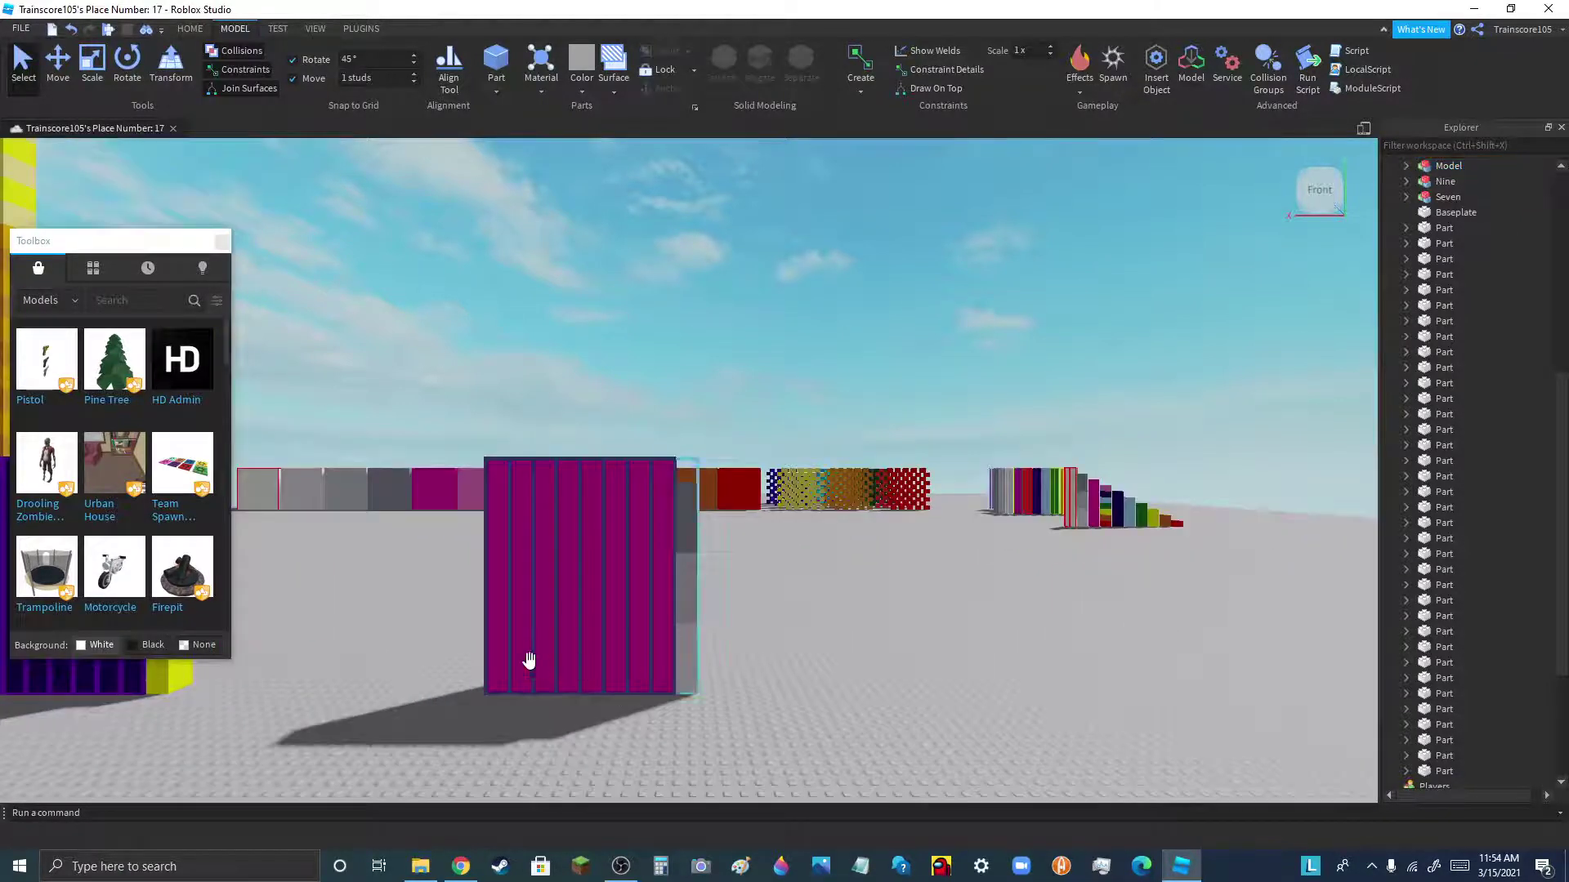
# - Duplicate the dark blue pillar in the row of equally tall pillars and stand the copy on the open front area of the baseplate
pyautogui.scroll(-4, 529, 659)
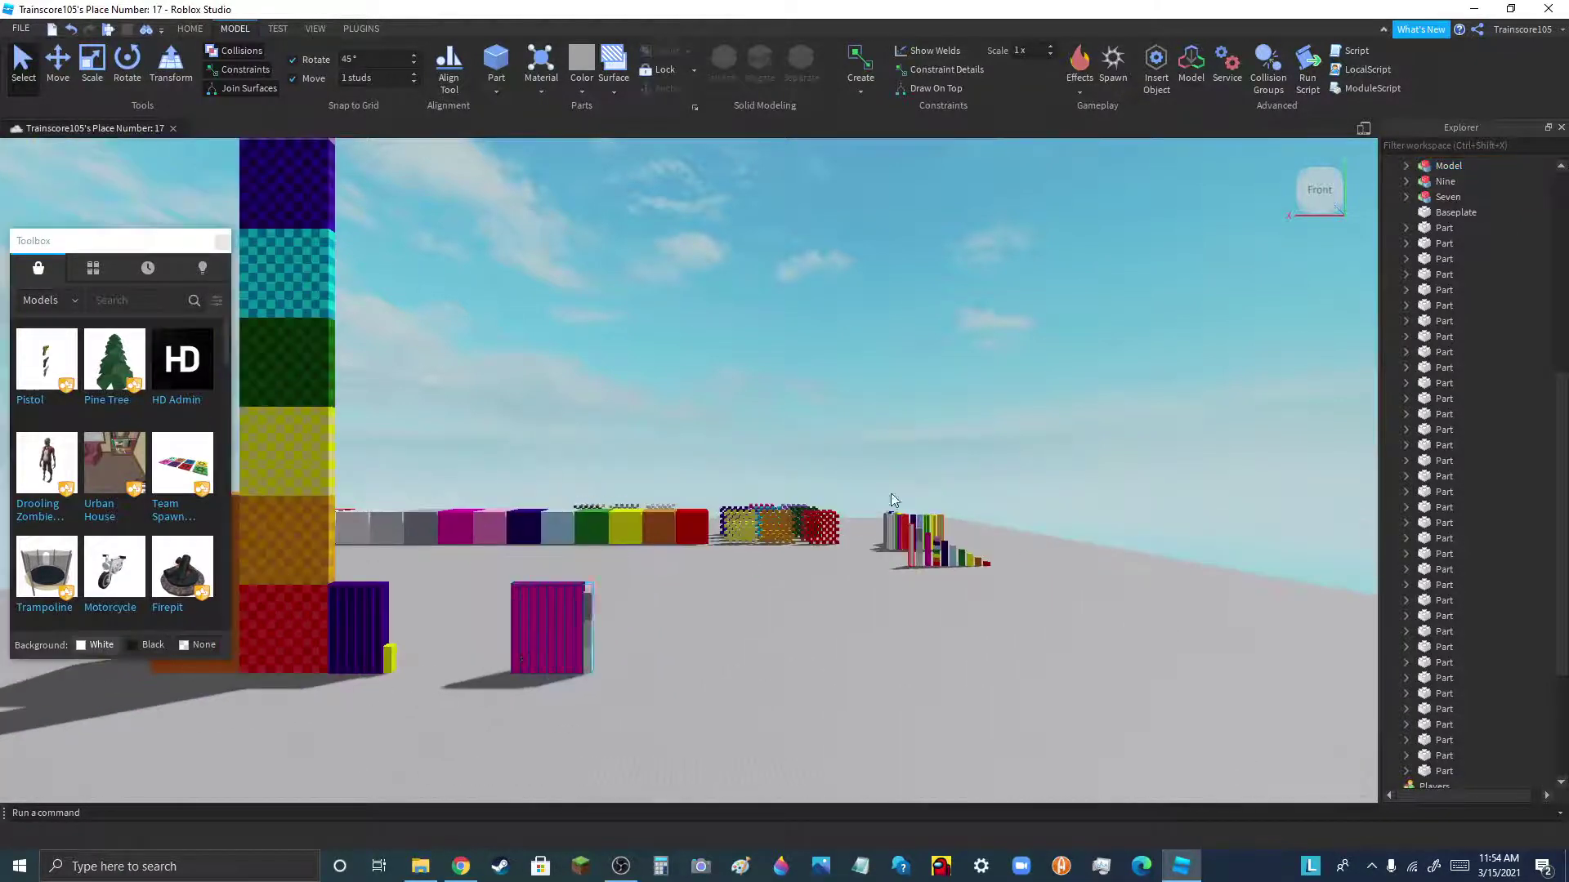
pyautogui.scroll(6, 1053, 560)
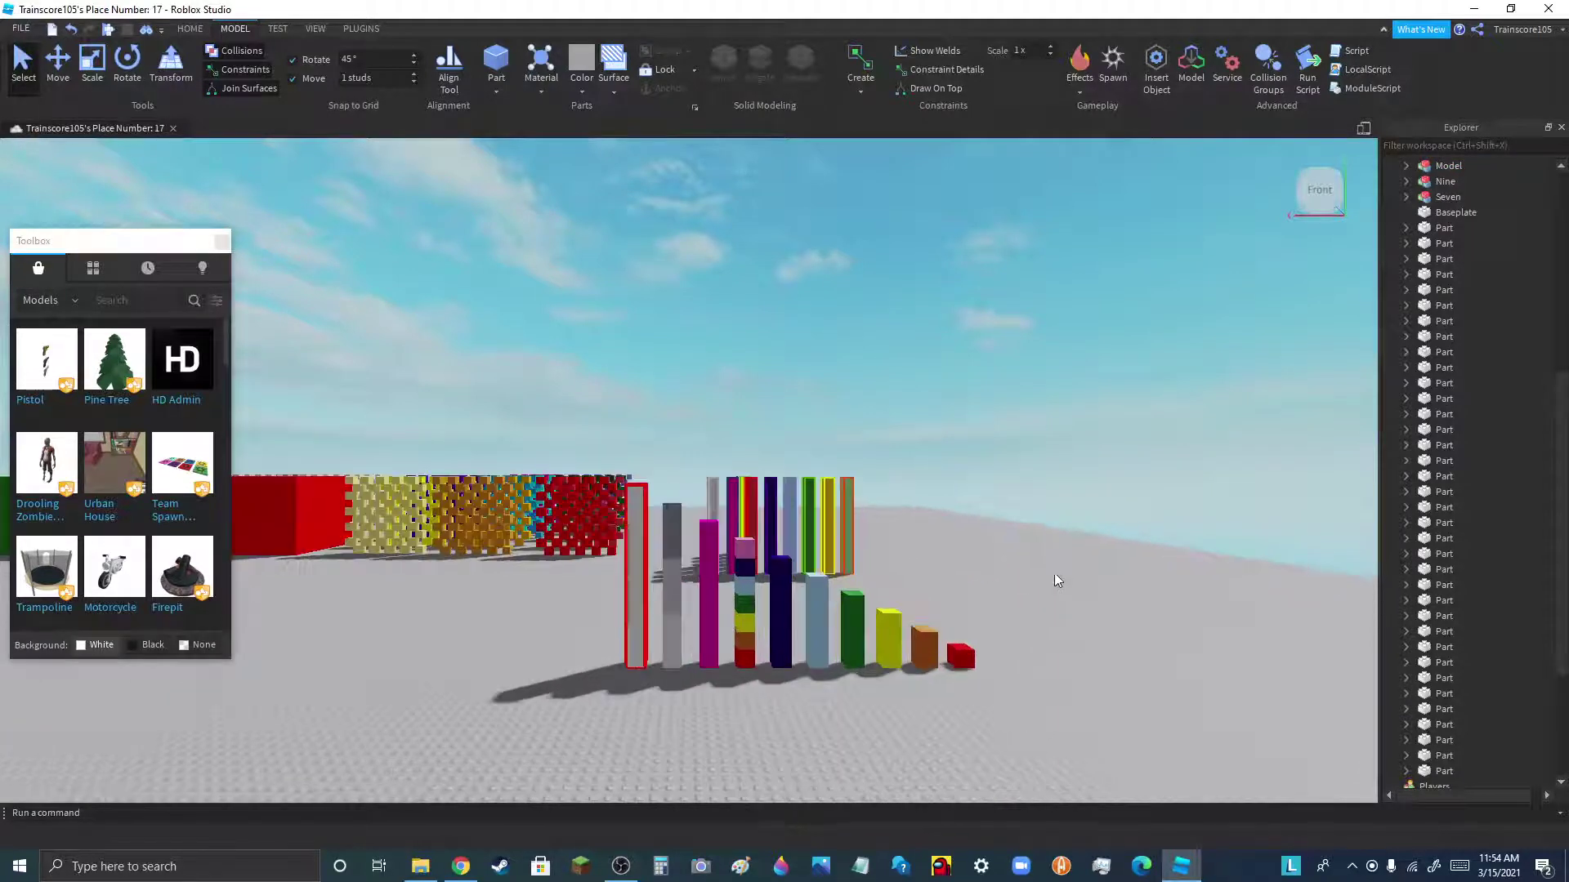
pyautogui.press('w')
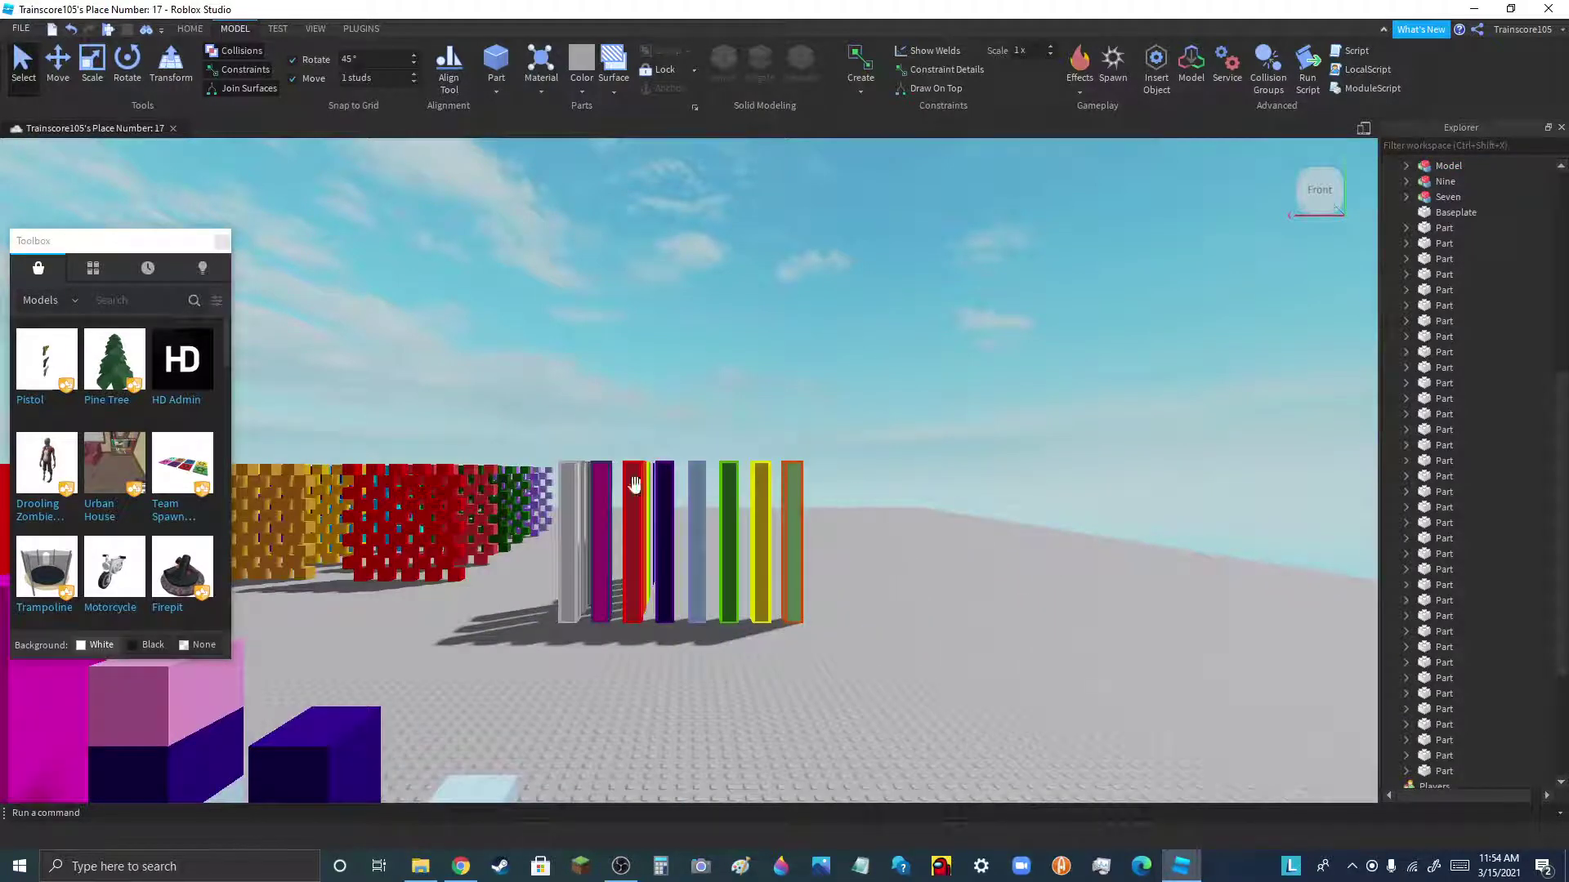
pyautogui.click(660, 491)
pyautogui.hotkey('ctrl', 'd')
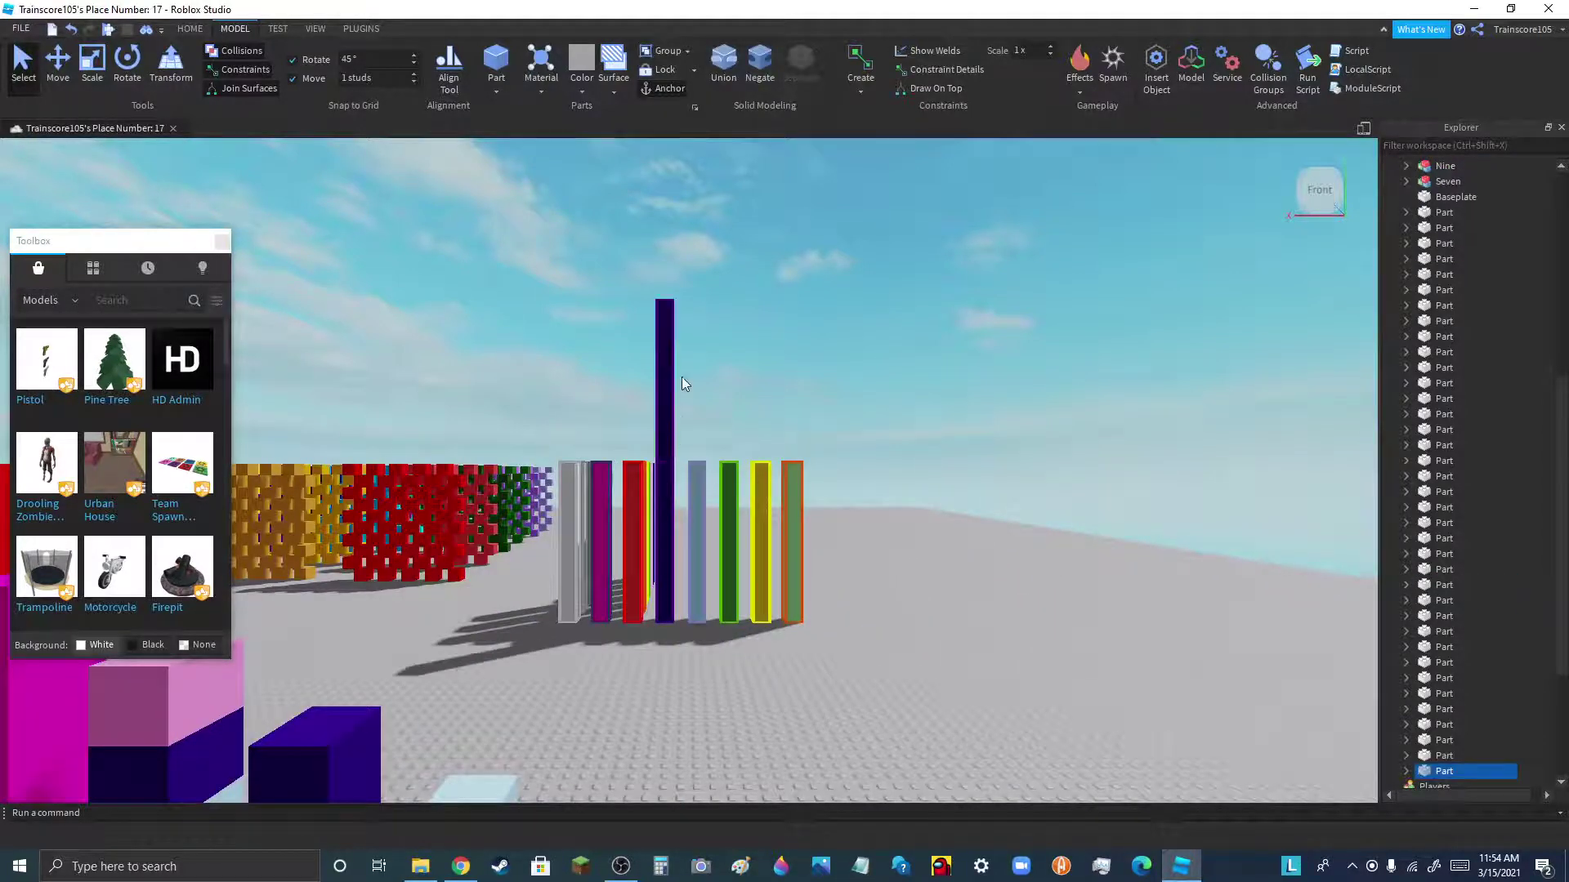
pyautogui.scroll(-5, 681, 381)
pyautogui.moveTo(670, 384); pyautogui.dragTo(531, 688)
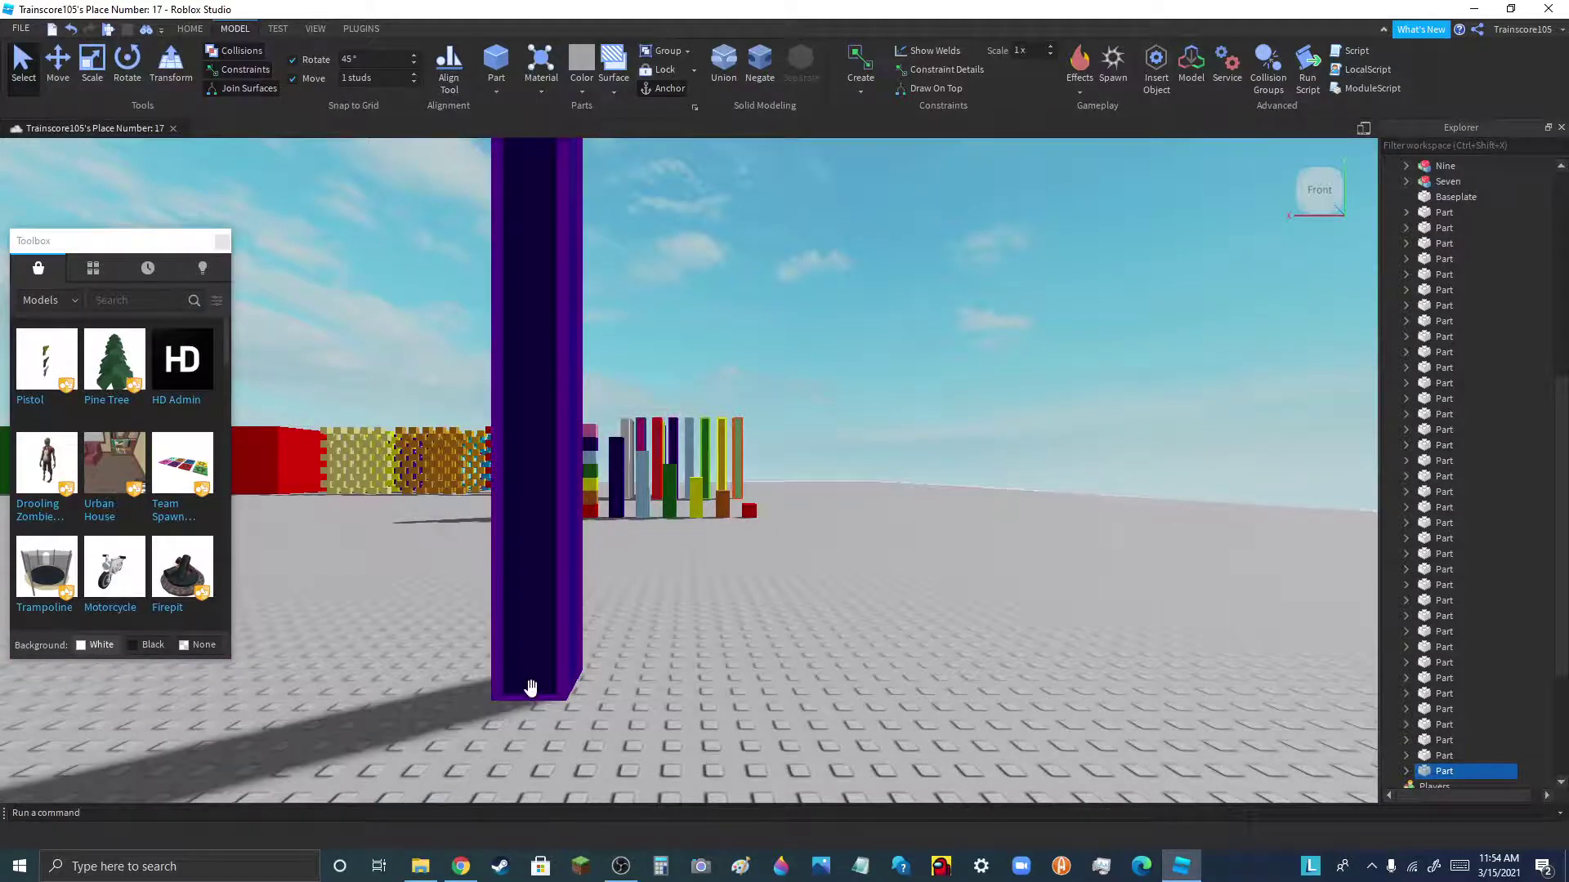
# - Scale the dark blue pillar copy down in height to a short block about as tall as it is wide
pyautogui.scroll(-3, 532, 688)
pyautogui.click(101, 73)
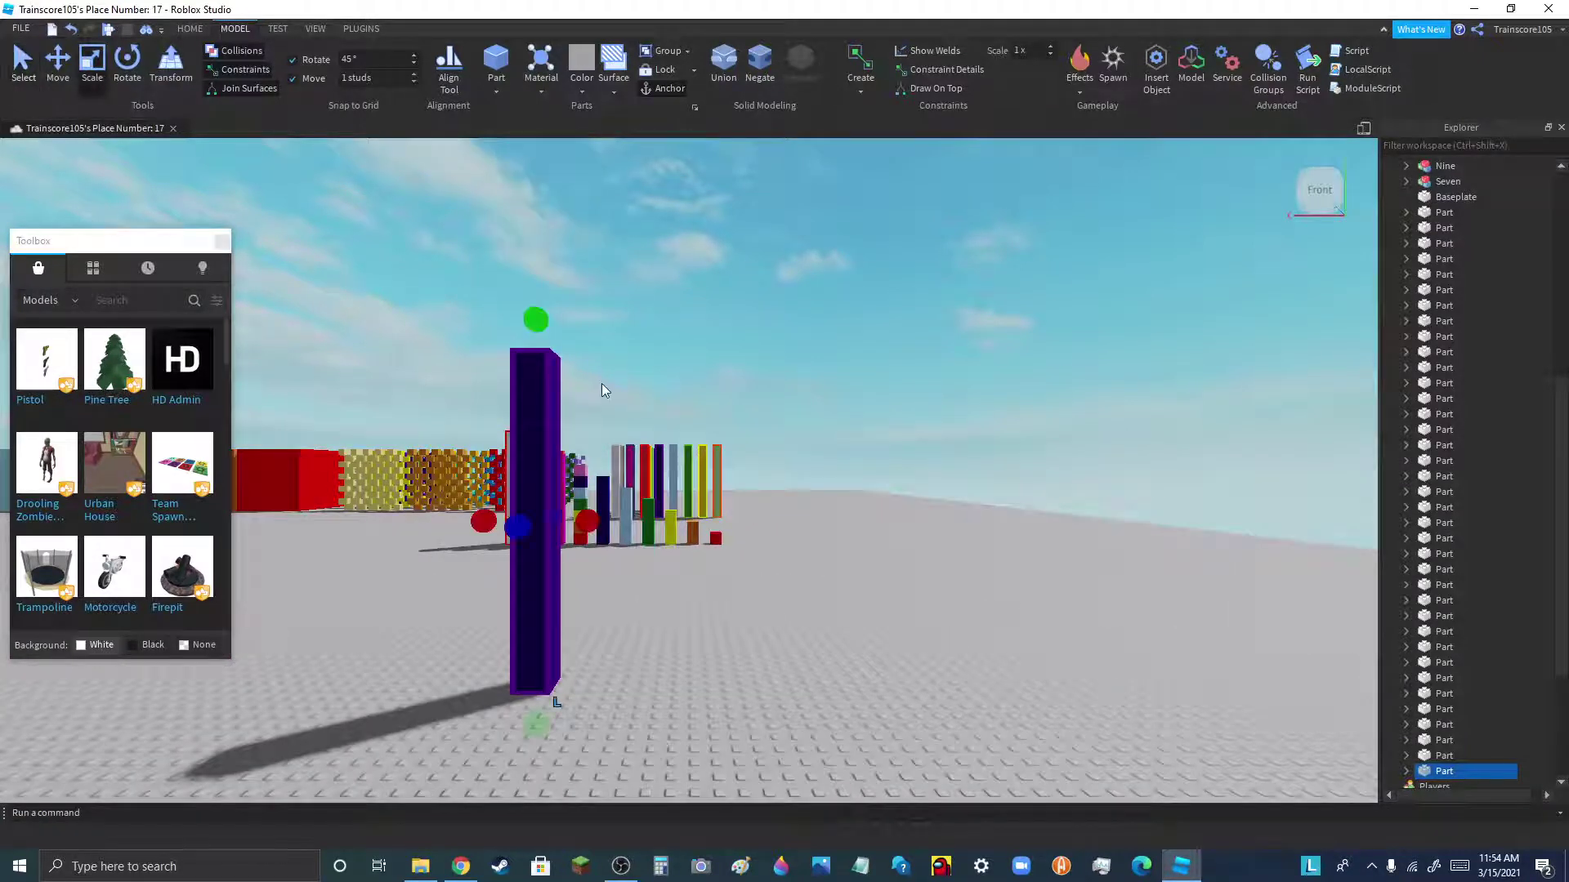
pyautogui.moveTo(536, 320); pyautogui.dragTo(522, 690)
pyautogui.moveTo(532, 631); pyautogui.dragTo(533, 617)
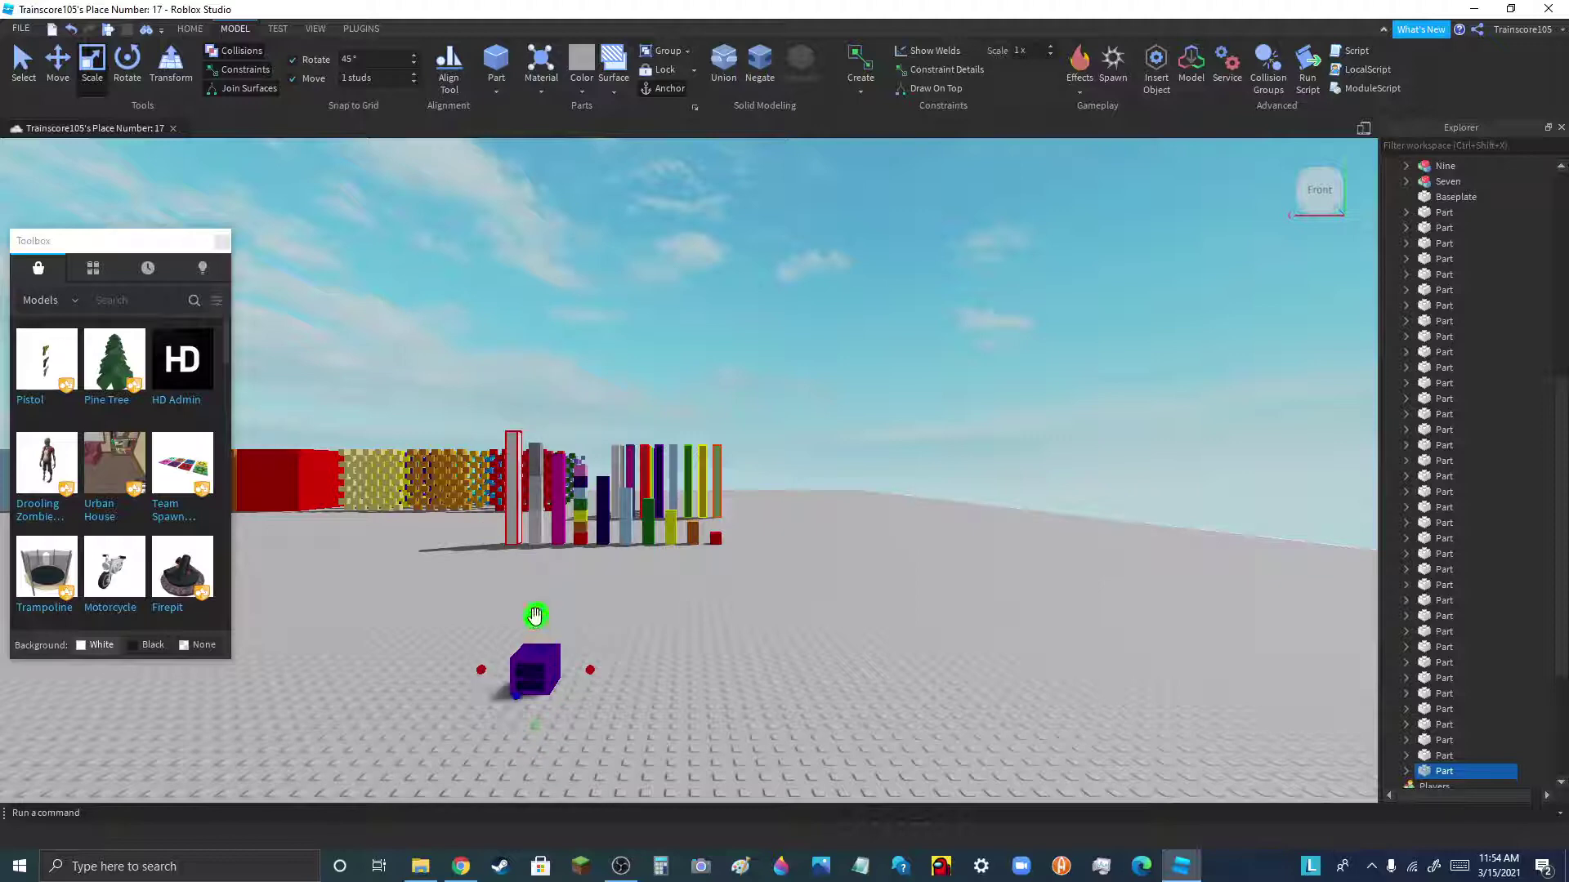
# - Duplicate the short dark blue block upward repeatedly to build a column eight blocks tall
pyautogui.hotkey('ctrl', 'd')
pyautogui.hotkey('ctrl', 'd')
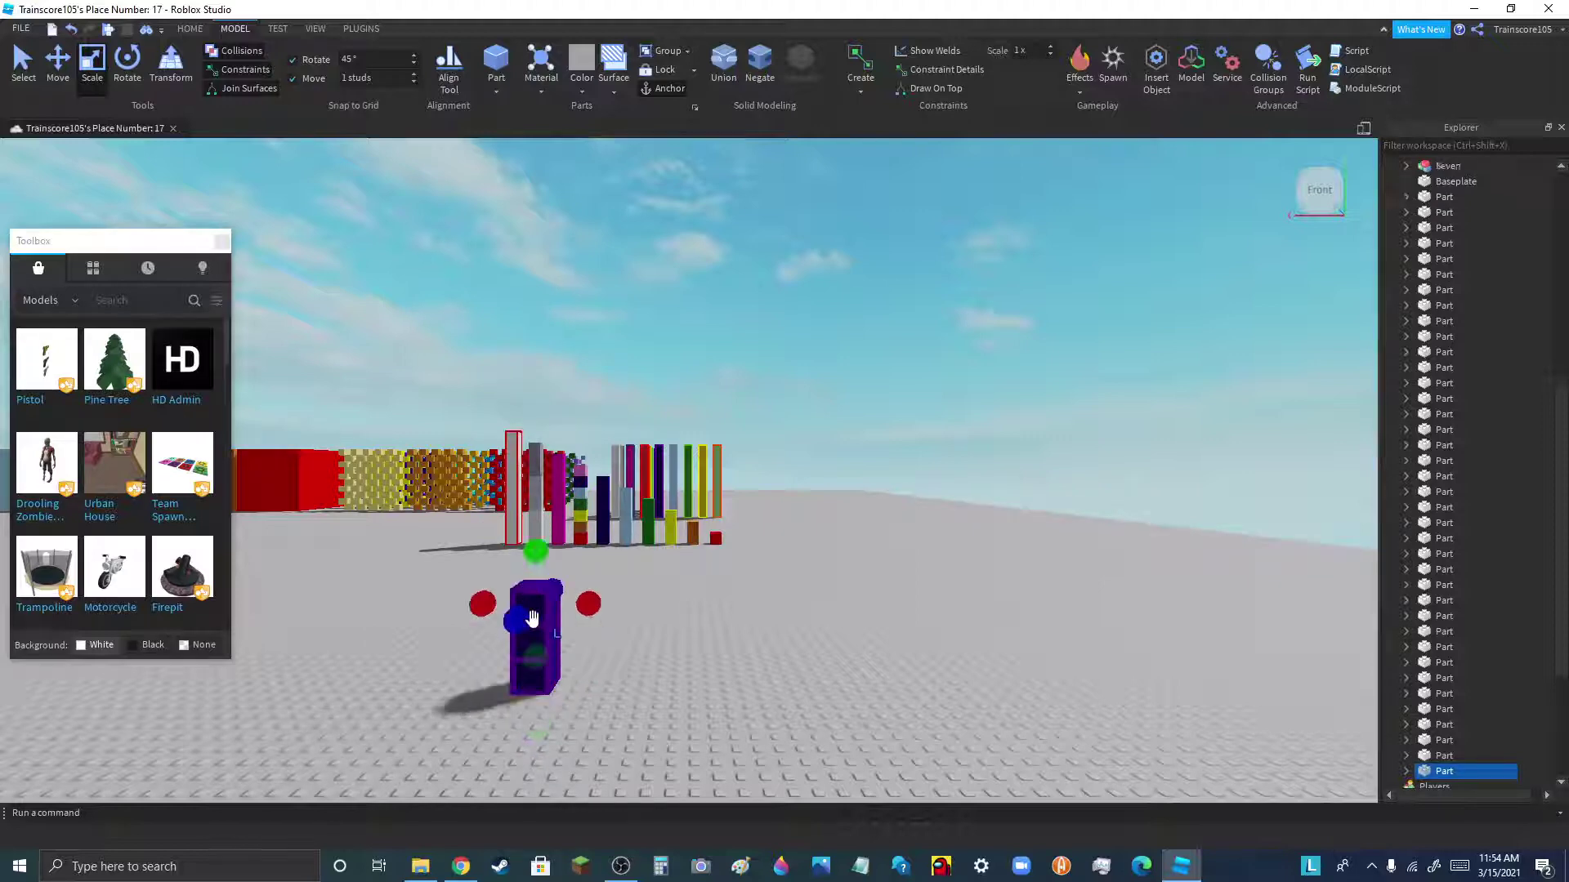
pyautogui.hotkey('ctrl', 'd')
pyautogui.hotkey('ctrl', 'd')
pyautogui.hotkey('ctrl', 'd')
pyautogui.hotkey('ctrl', 'd')
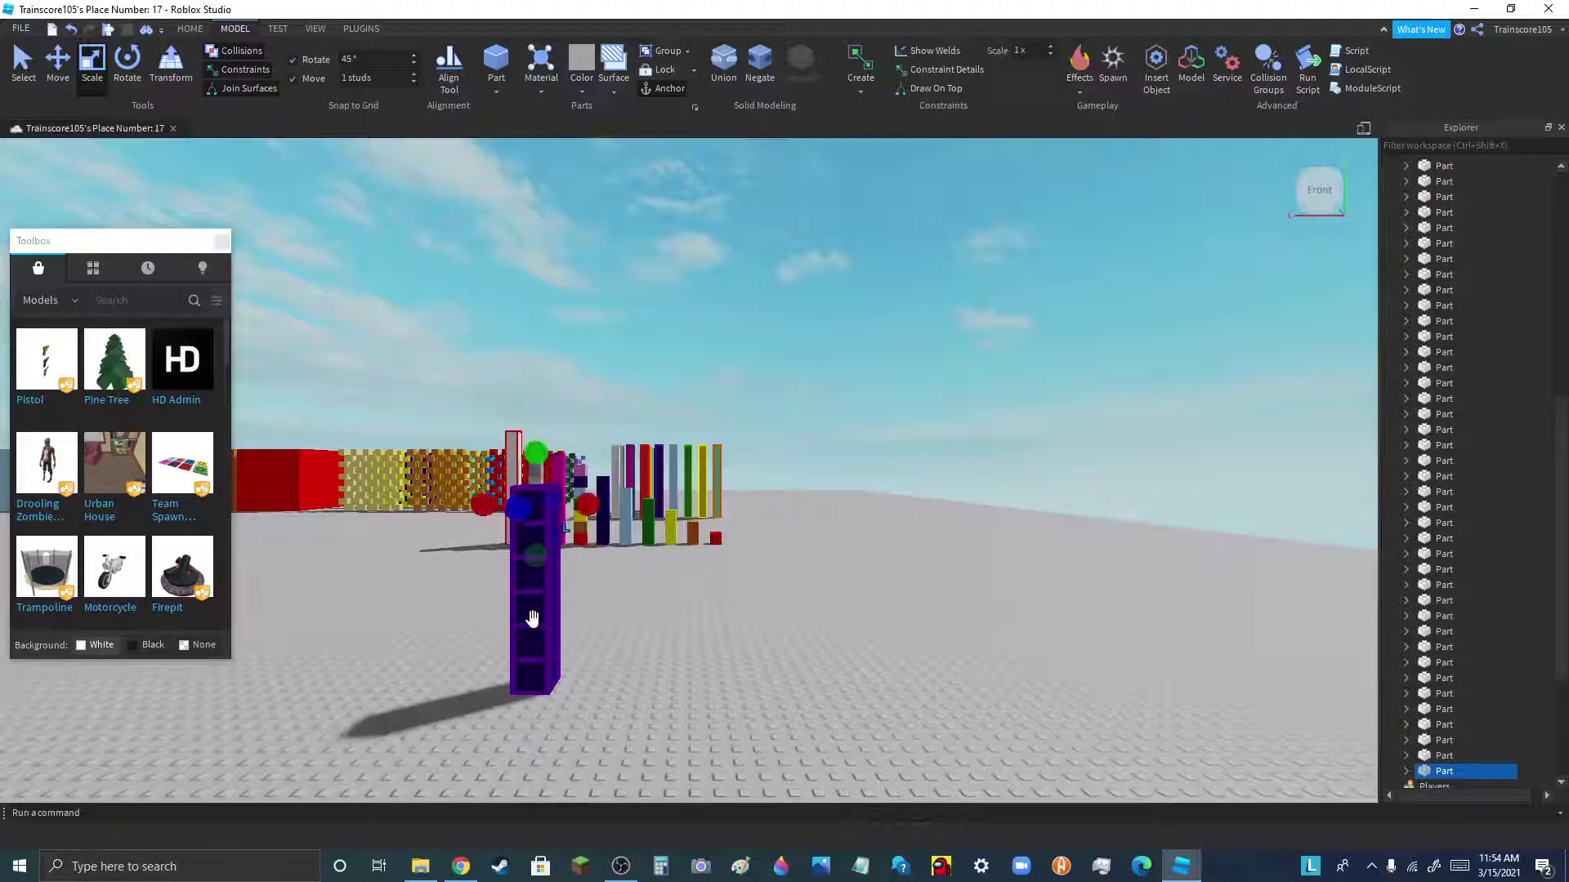
pyautogui.moveTo(532, 619); pyautogui.dragTo(532, 619)
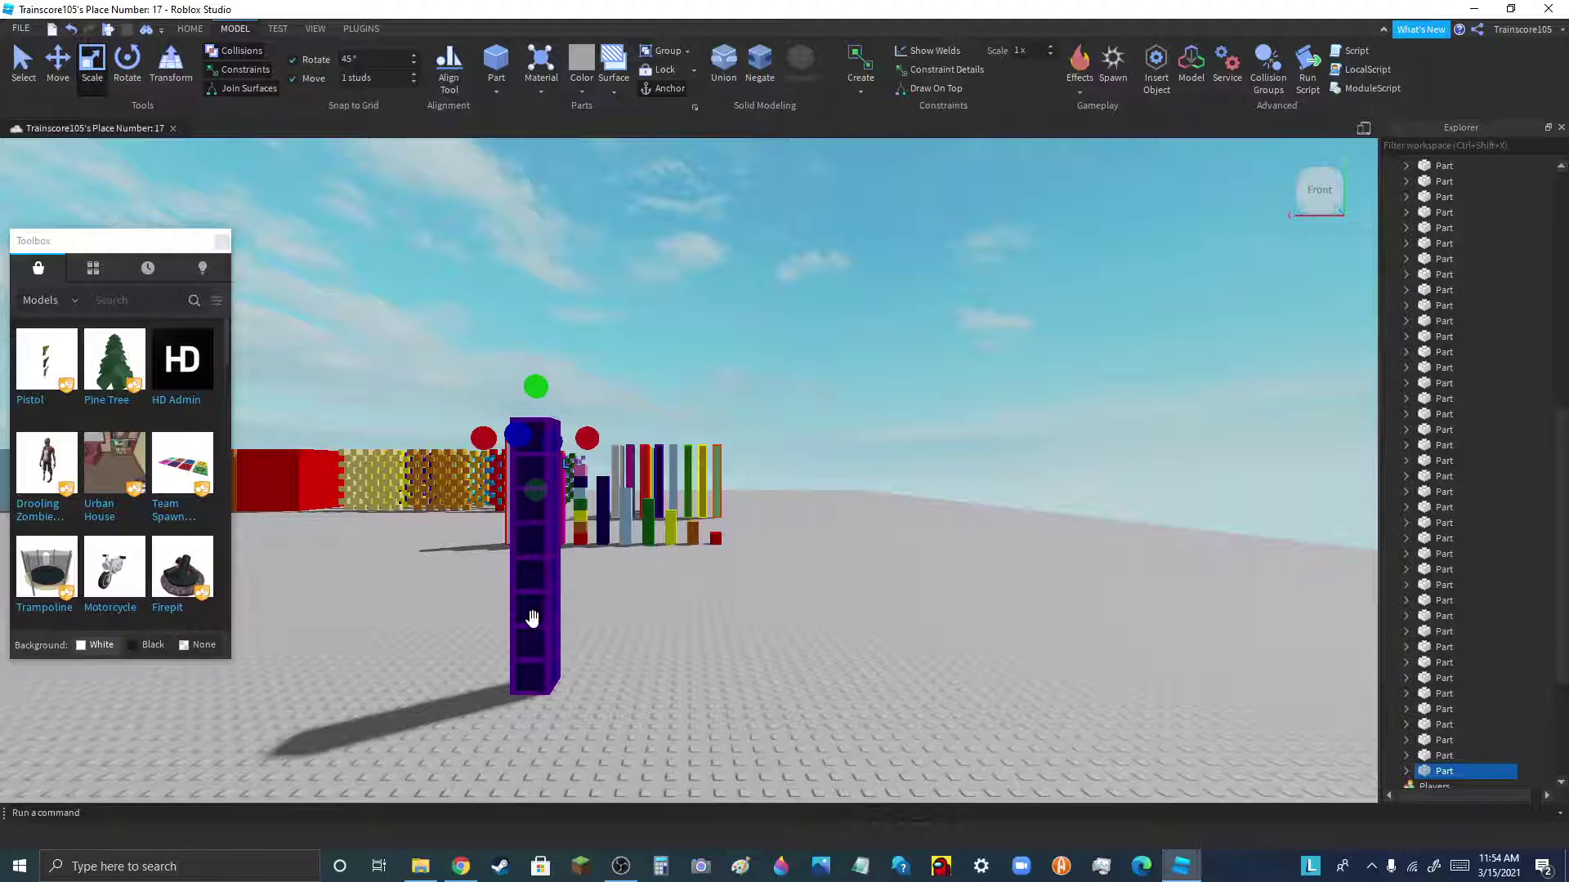
# - Select the eight-block dark blue column and duplicate it three times side by side, forming a wall four blocks wide
pyautogui.click(591, 602)
pyautogui.scroll(-4, 590, 650)
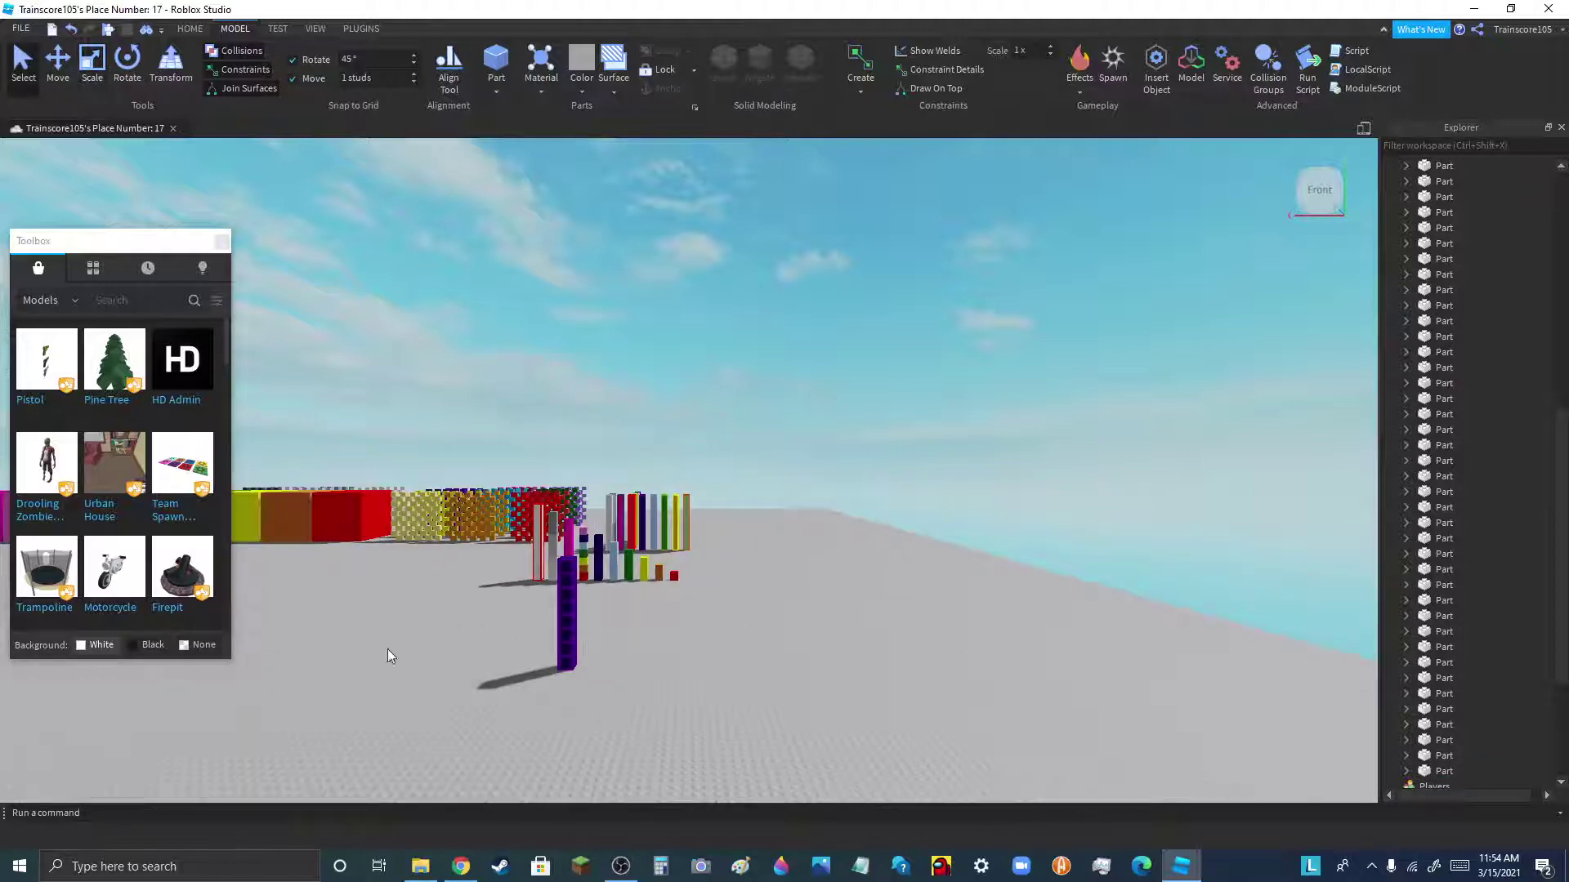
pyautogui.scroll(-3, 404, 686)
pyautogui.moveTo(524, 701); pyautogui.dragTo(485, 617)
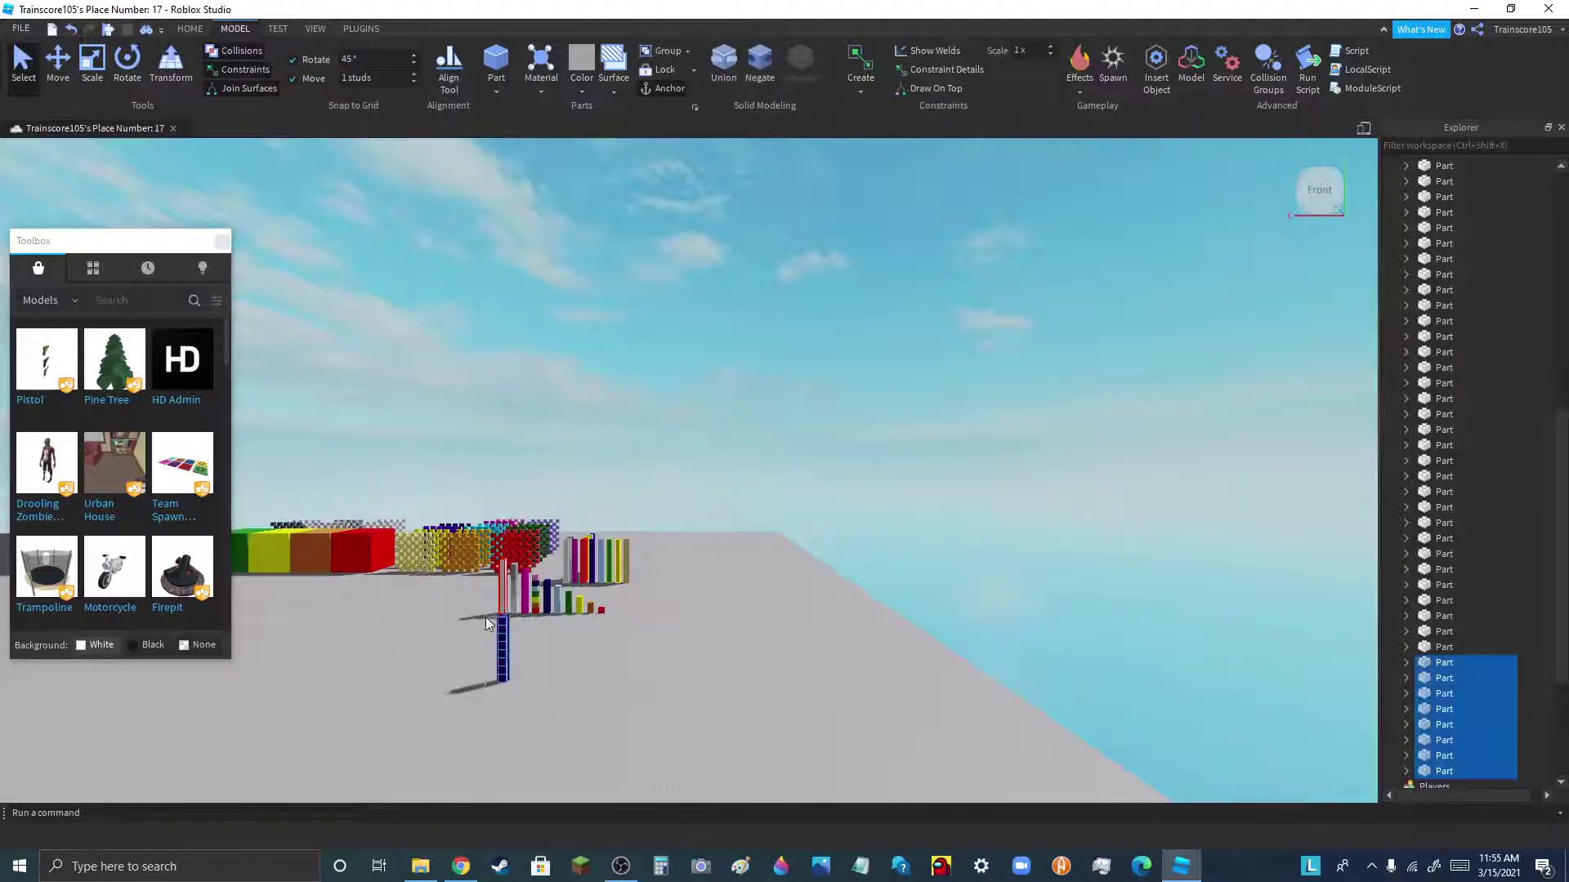
pyautogui.scroll(4, 448, 675)
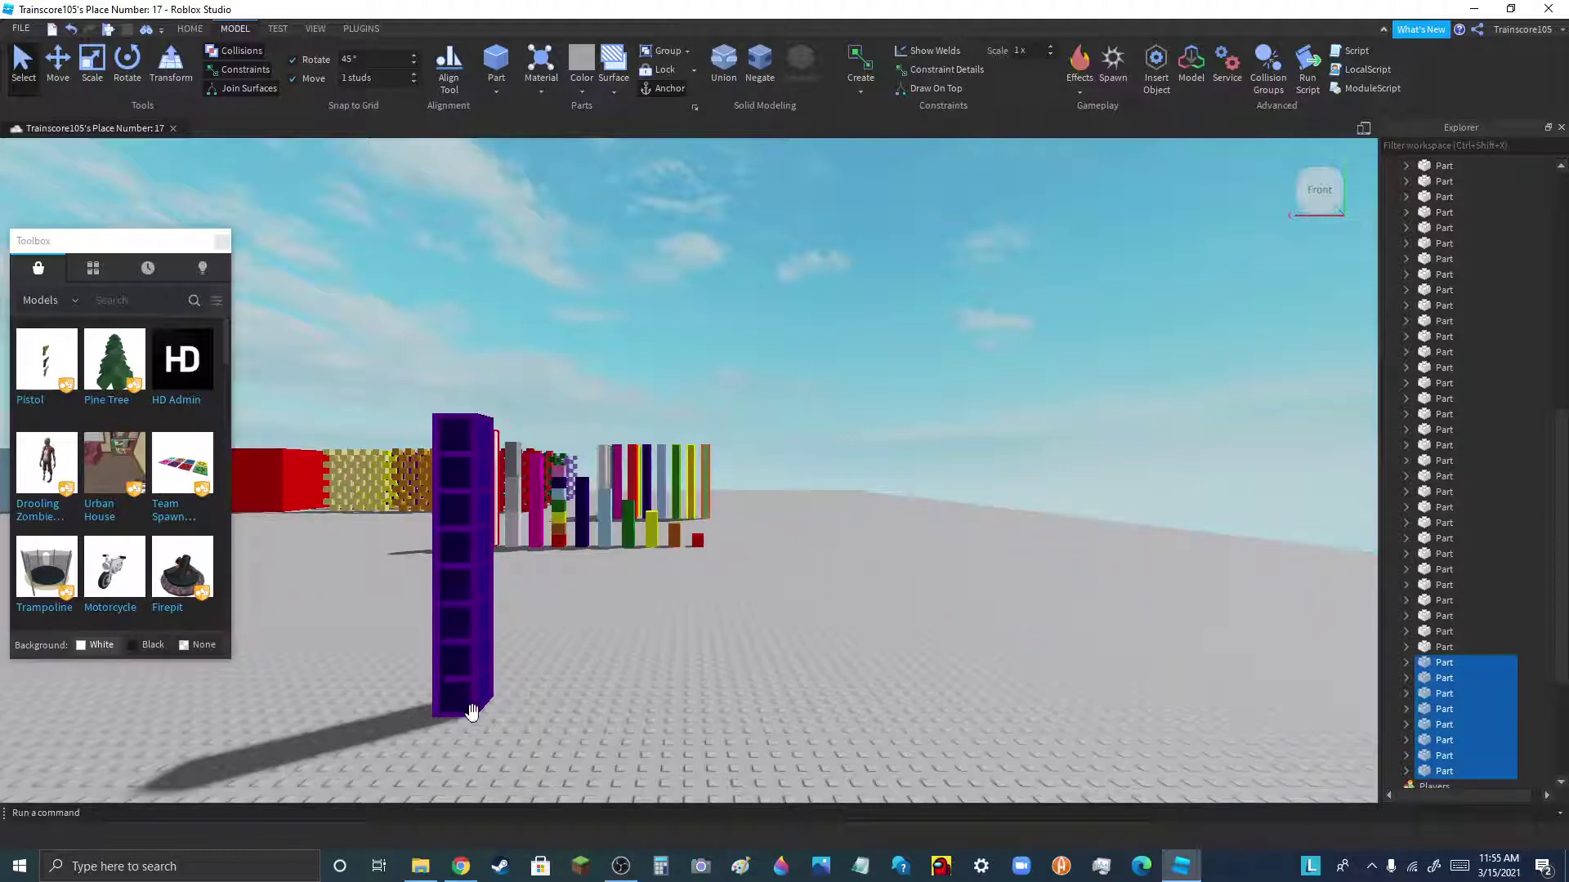
pyautogui.hotkey('ctrl', 'd')
pyautogui.moveTo(466, 403); pyautogui.dragTo(502, 718)
pyautogui.hotkey('ctrl', 'd')
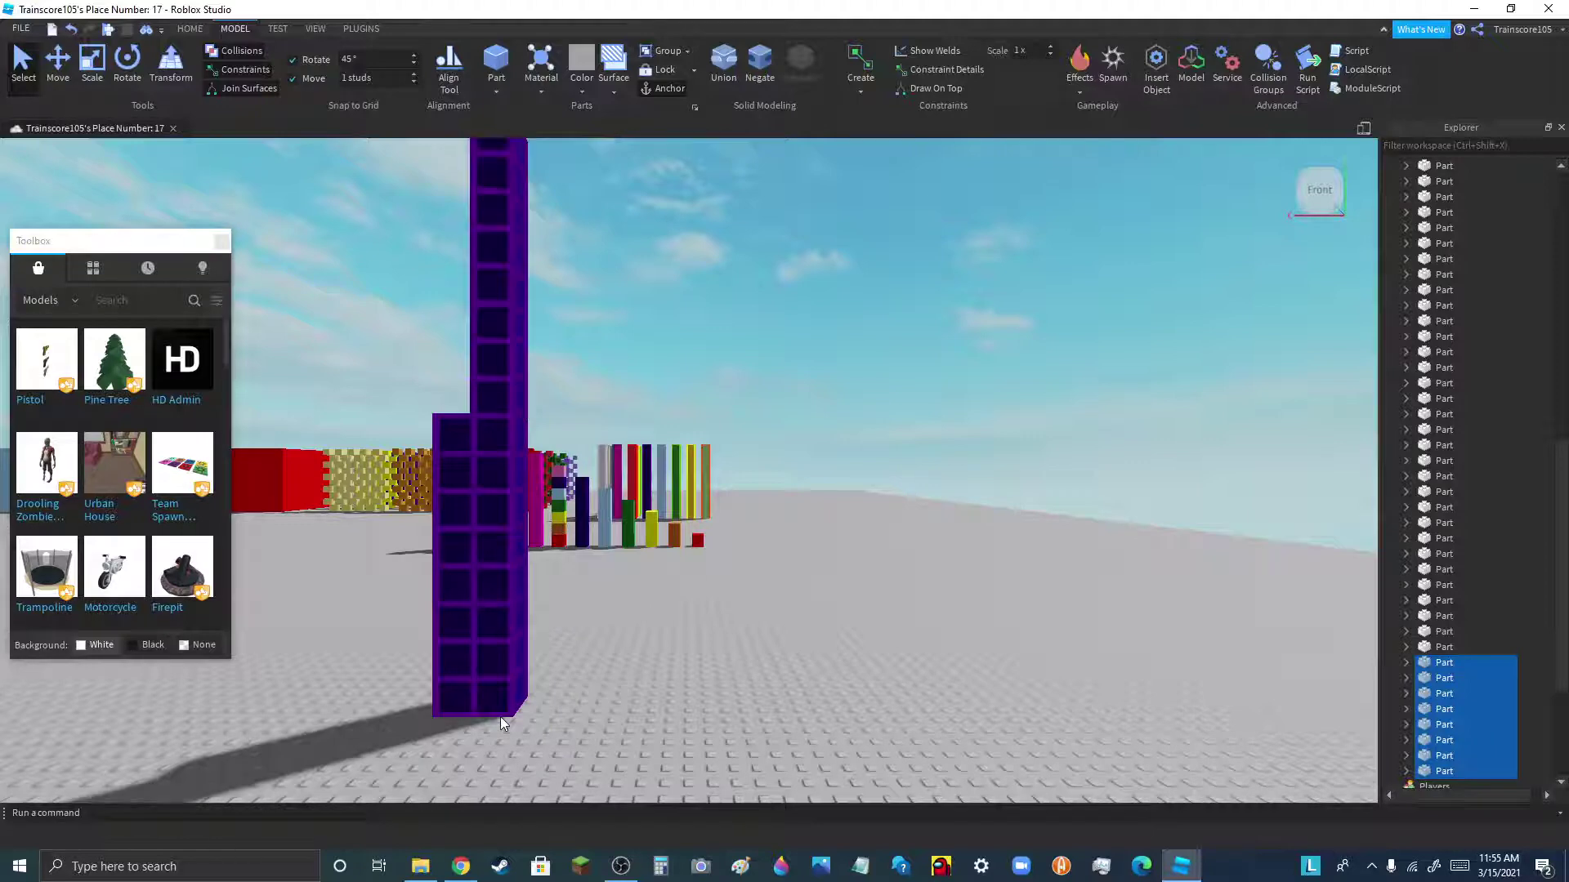
pyautogui.moveTo(493, 392); pyautogui.dragTo(538, 716)
pyautogui.hotkey('ctrl', 'd')
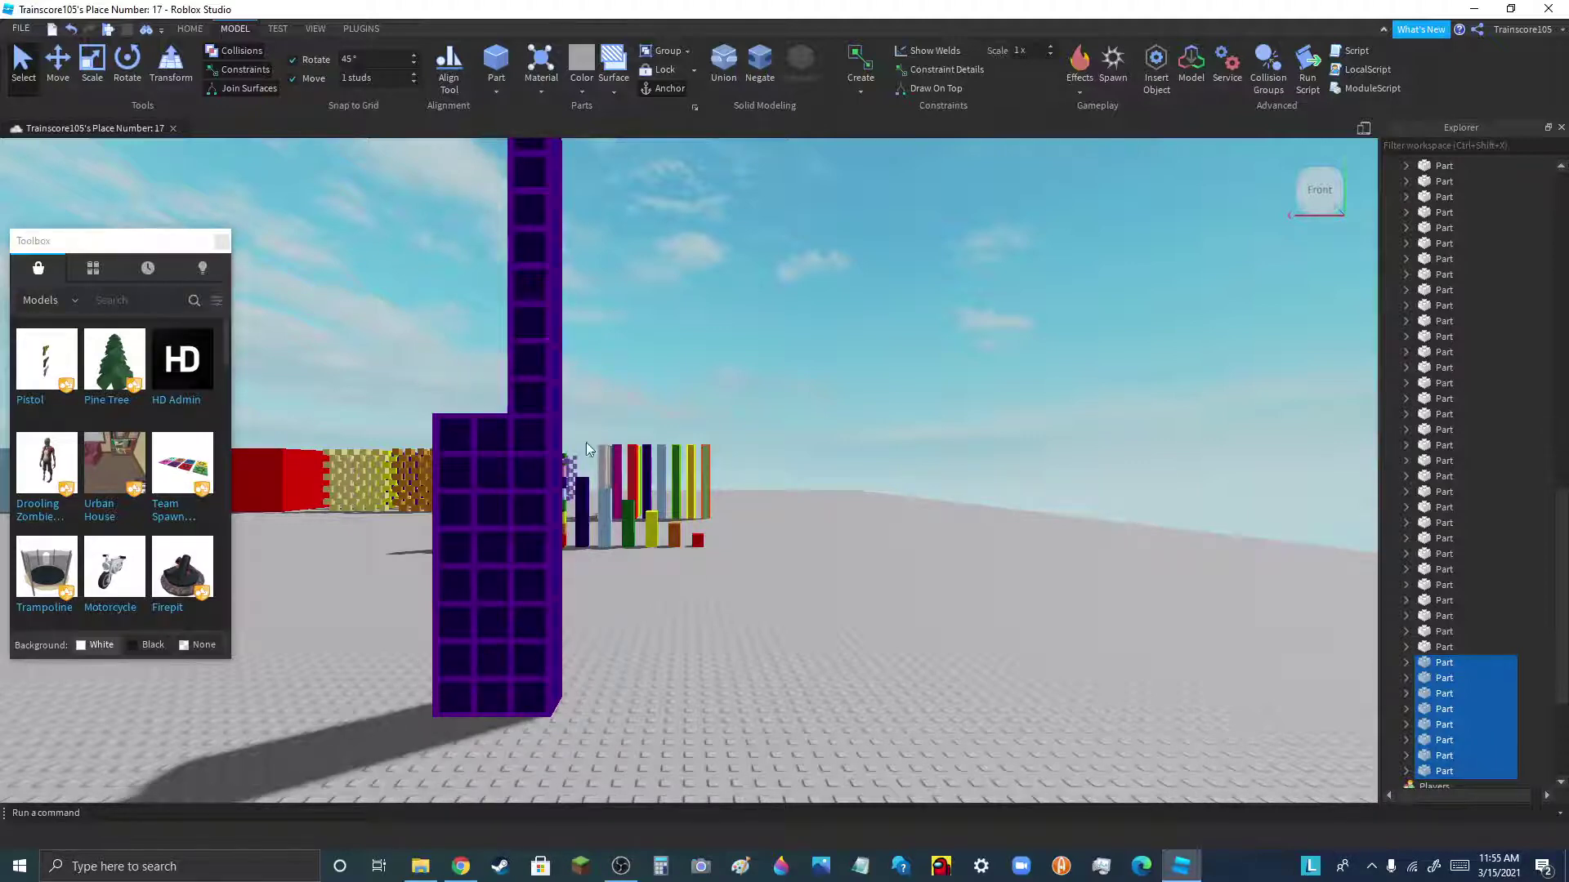
pyautogui.moveTo(533, 378); pyautogui.dragTo(578, 721)
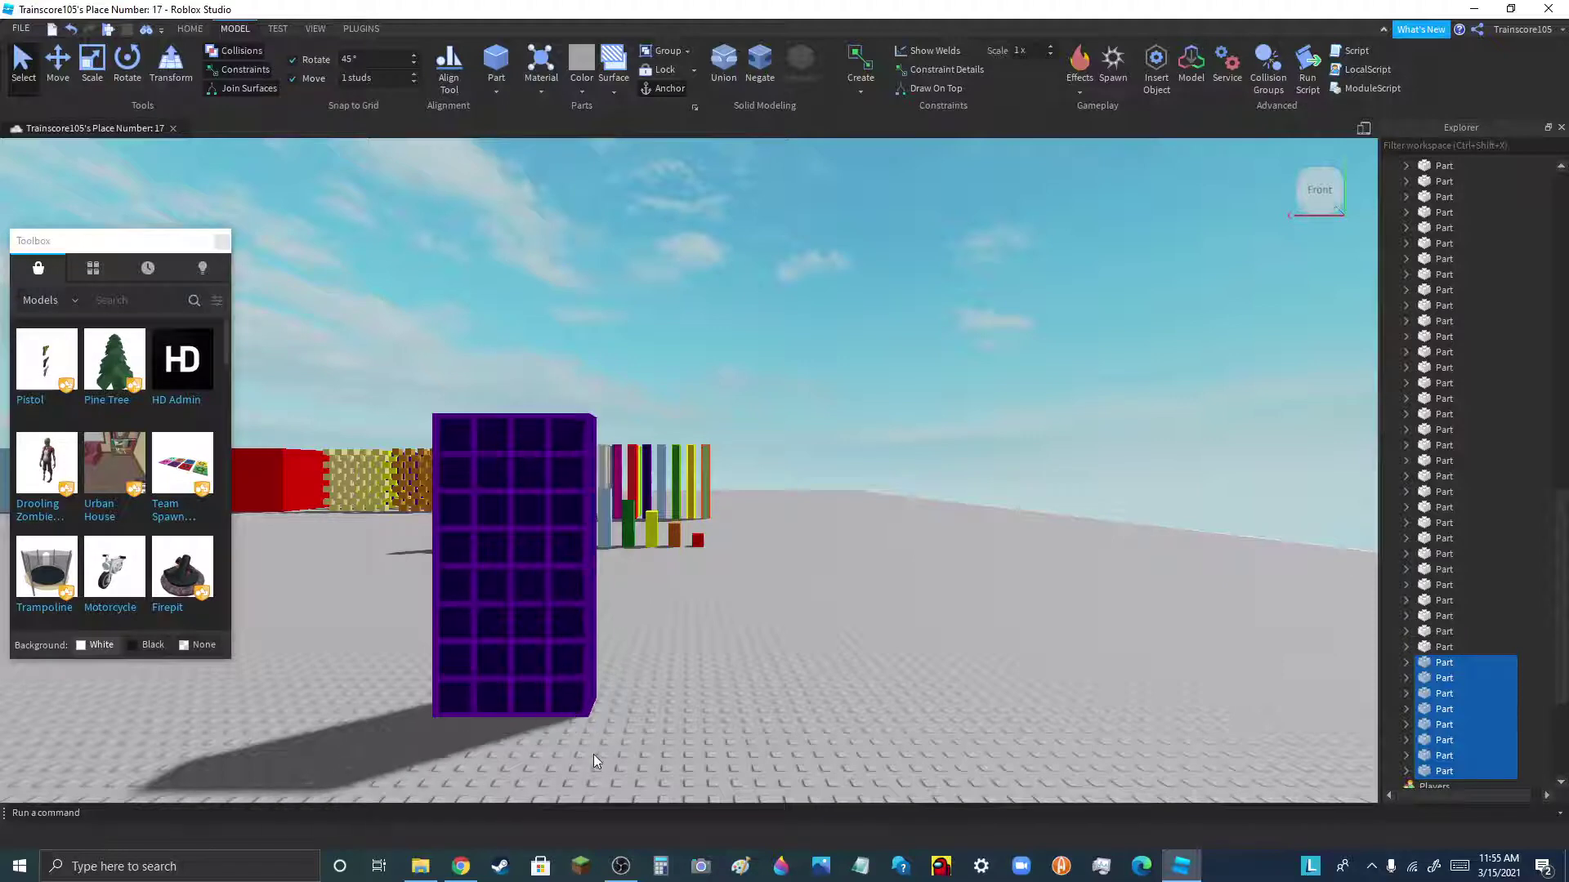
# - Duplicate the entire four-column dark blue wall and place the copy flush beside it to form an eight-by-eight square
pyautogui.scroll(-5, 593, 756)
pyautogui.moveTo(541, 663); pyautogui.dragTo(609, 783)
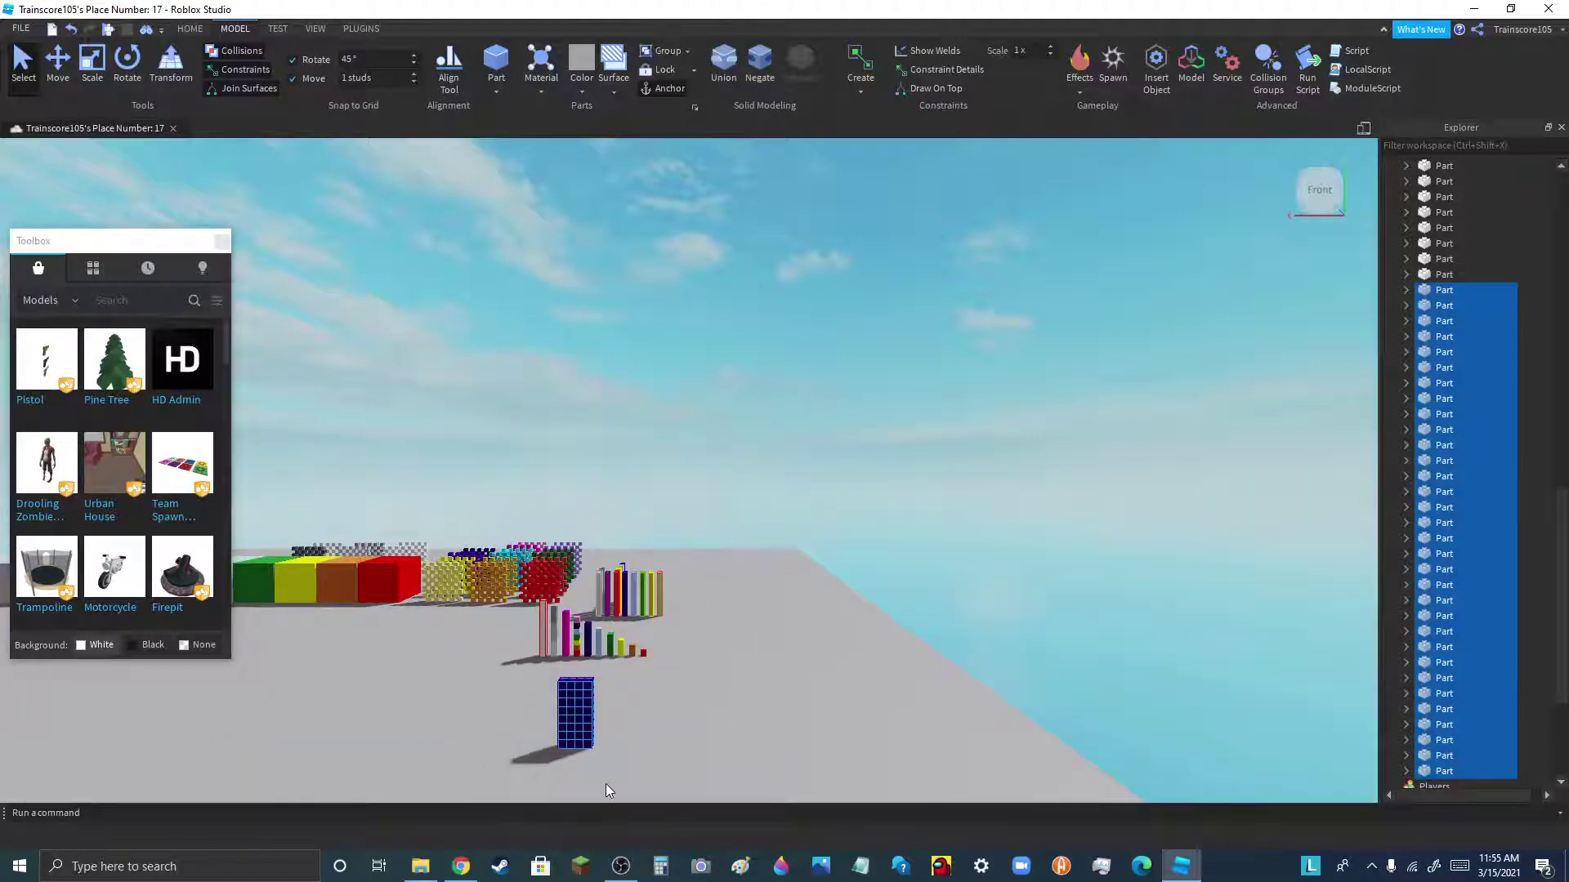
pyautogui.hotkey('ctrl', 'd')
pyautogui.scroll(5, 590, 767)
pyautogui.moveTo(552, 489); pyautogui.dragTo(643, 714)
pyautogui.click(729, 700)
pyautogui.scroll(3, 727, 604)
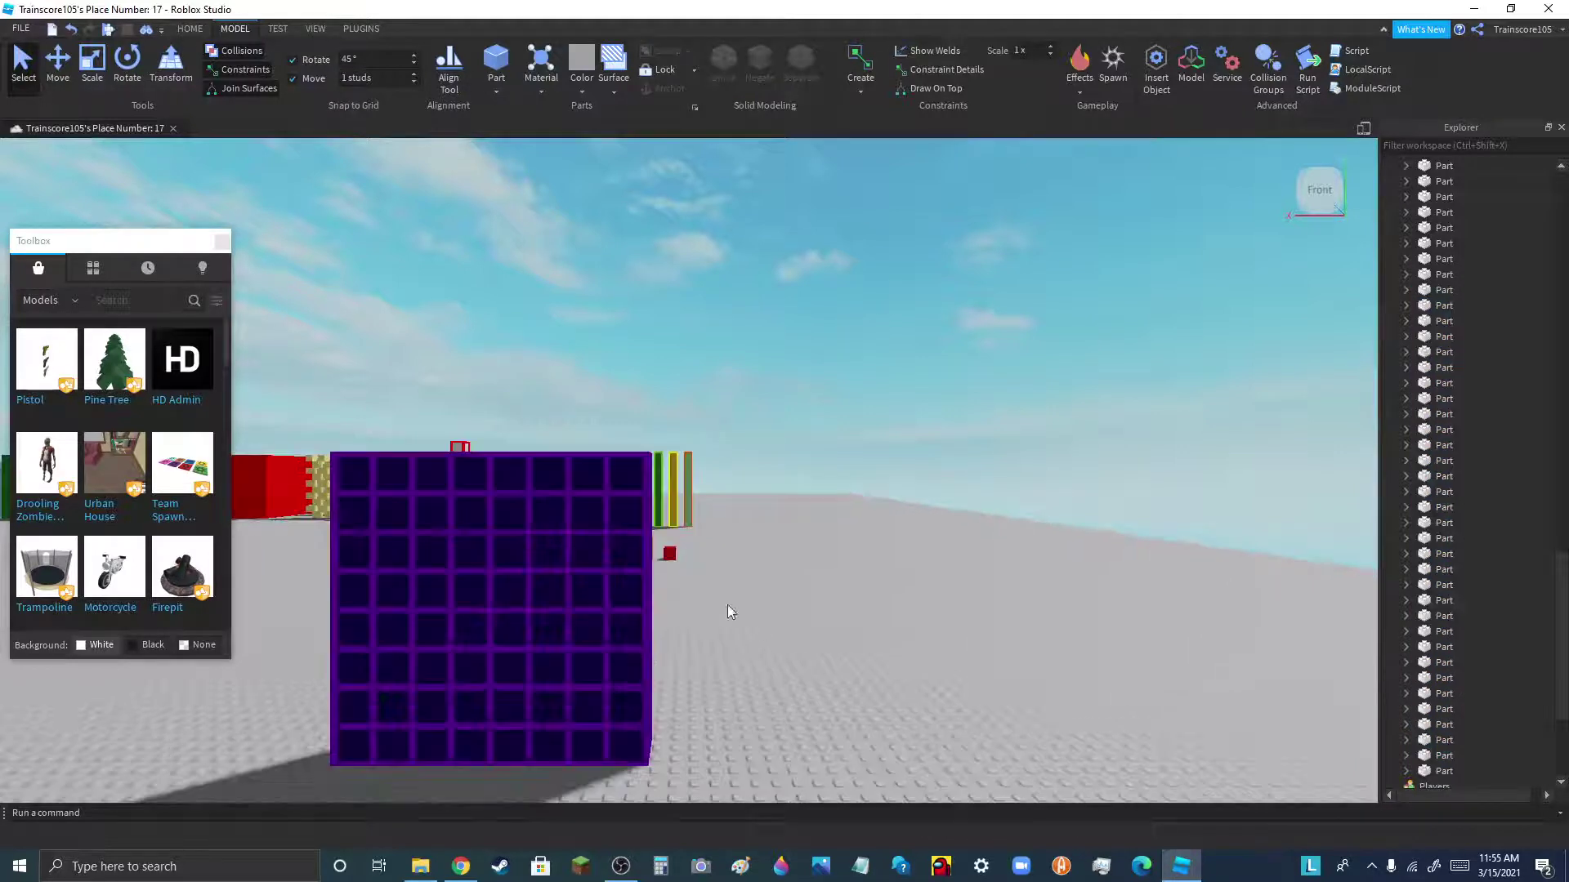
# - Delete the four blocks in the upper right corner of the dark blue square, leaving a two-by-two notch
pyautogui.click(637, 495)
pyautogui.press('Delete')
pyautogui.click(591, 480)
pyautogui.press('Delete')
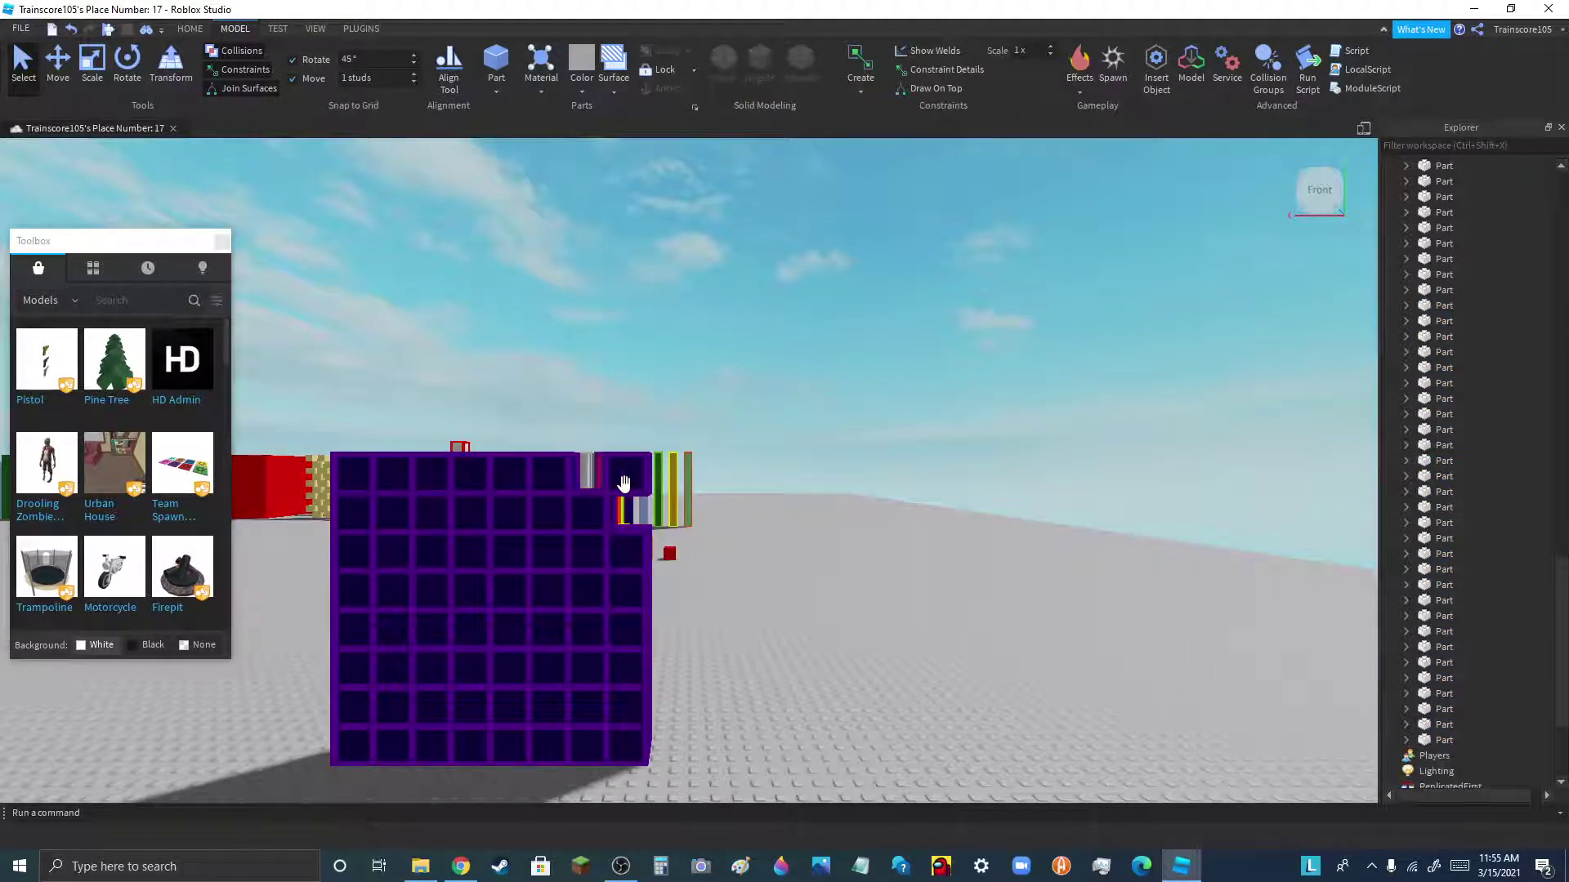
pyautogui.click(624, 482)
pyautogui.press('Delete')
pyautogui.click(576, 515)
pyautogui.press('Delete')
# - Duplicate the green pillar in the stepped row and stand the copy in the notch of the dark blue square
pyautogui.scroll(5, 611, 529)
pyautogui.scroll(-3, 643, 605)
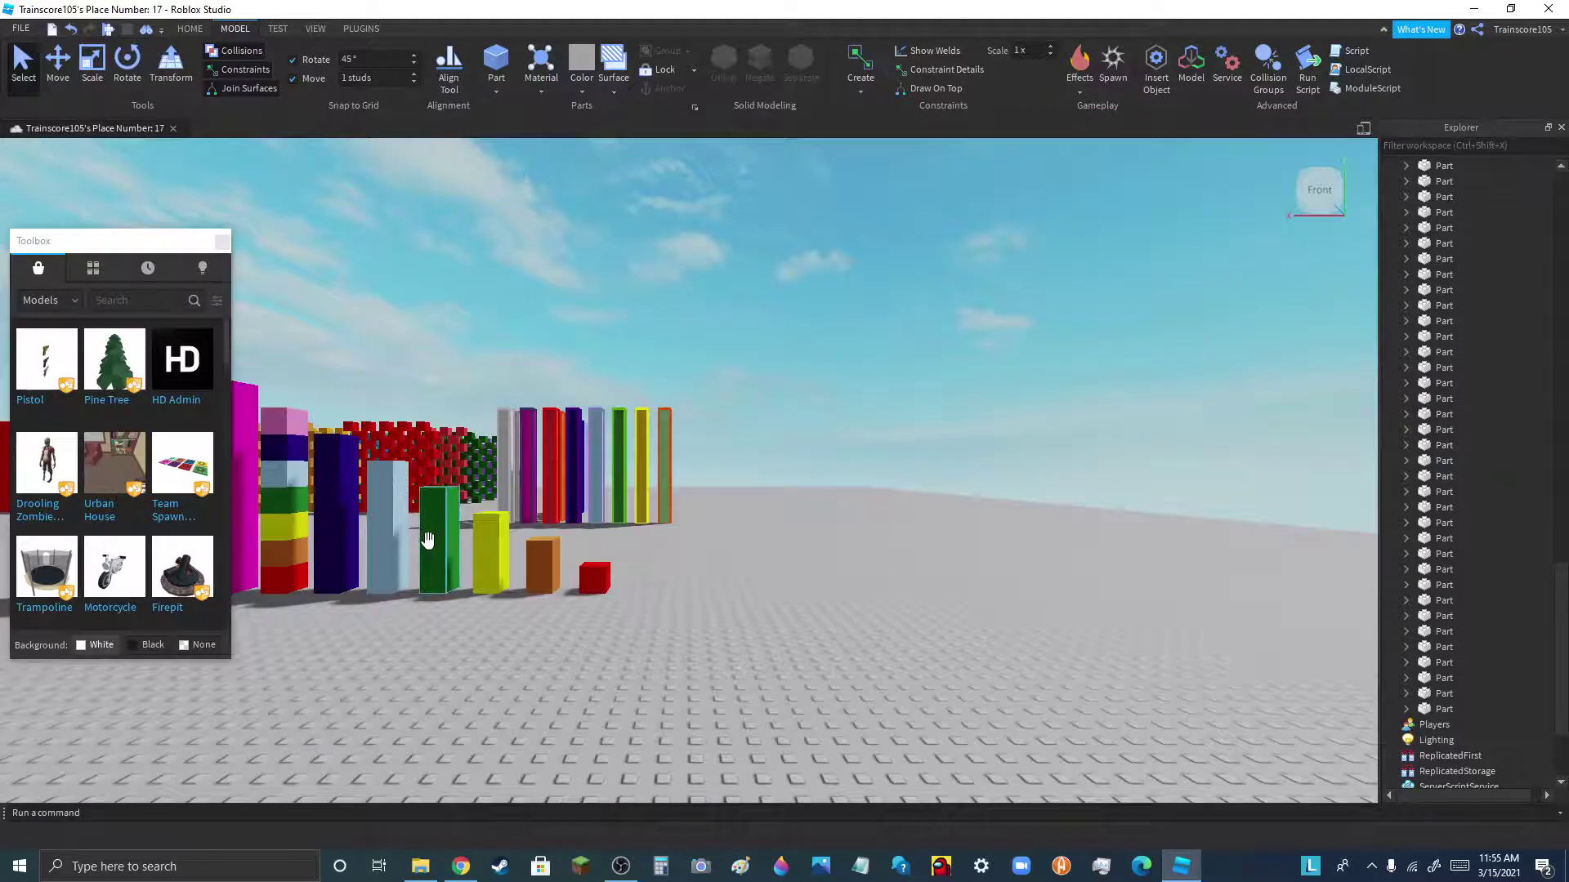
pyautogui.click(425, 540)
pyautogui.hotkey('ctrl', 'd')
pyautogui.scroll(-4, 491, 537)
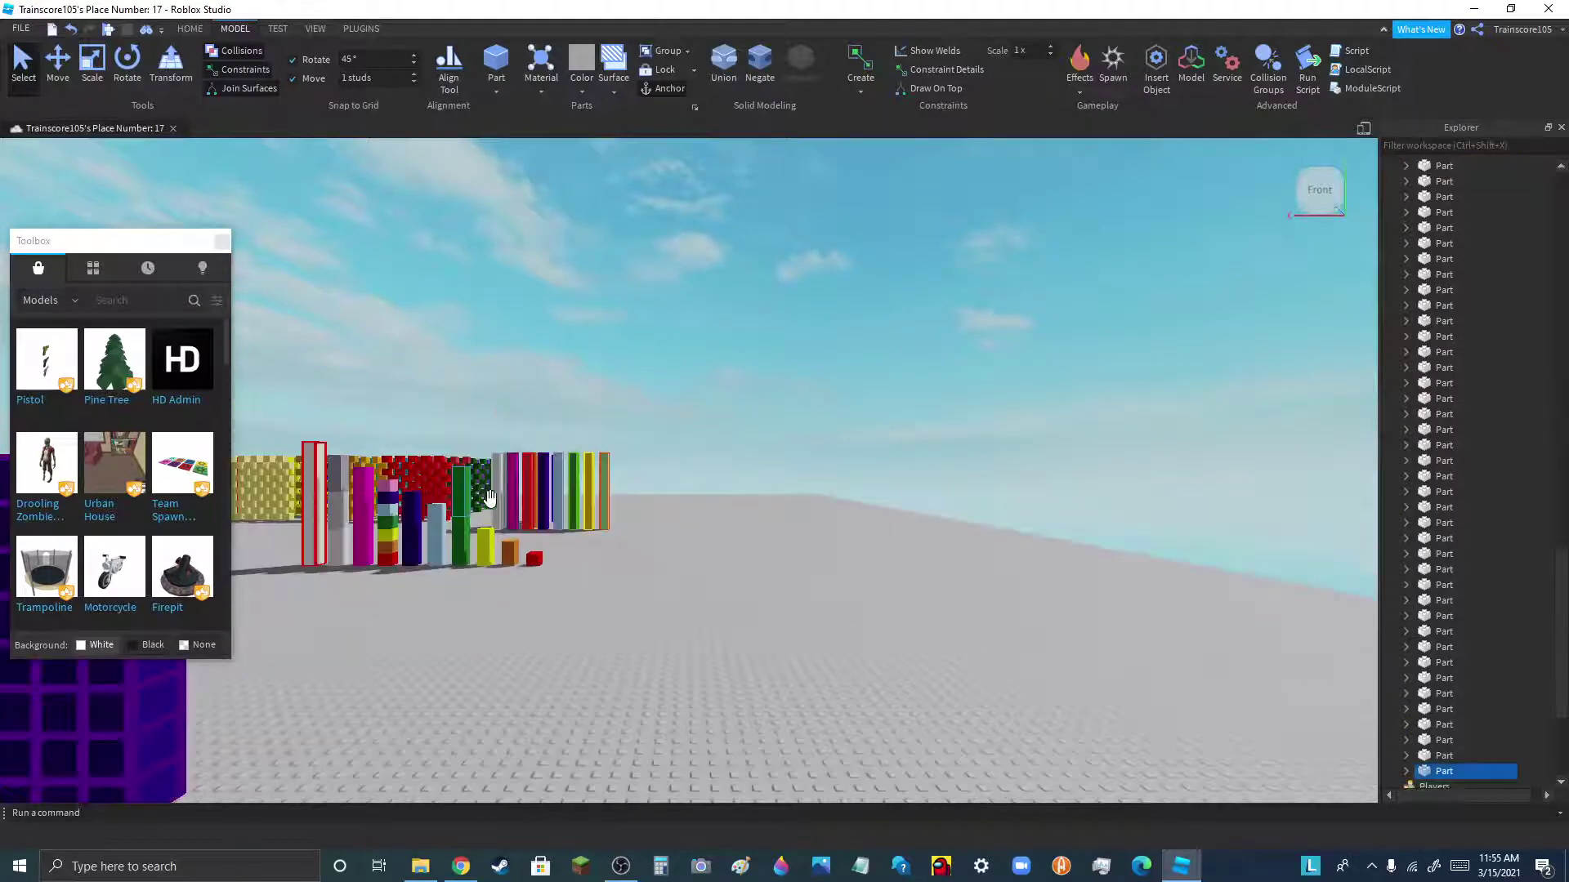
pyautogui.scroll(-2, 490, 499)
pyautogui.moveTo(485, 508); pyautogui.dragTo(287, 541)
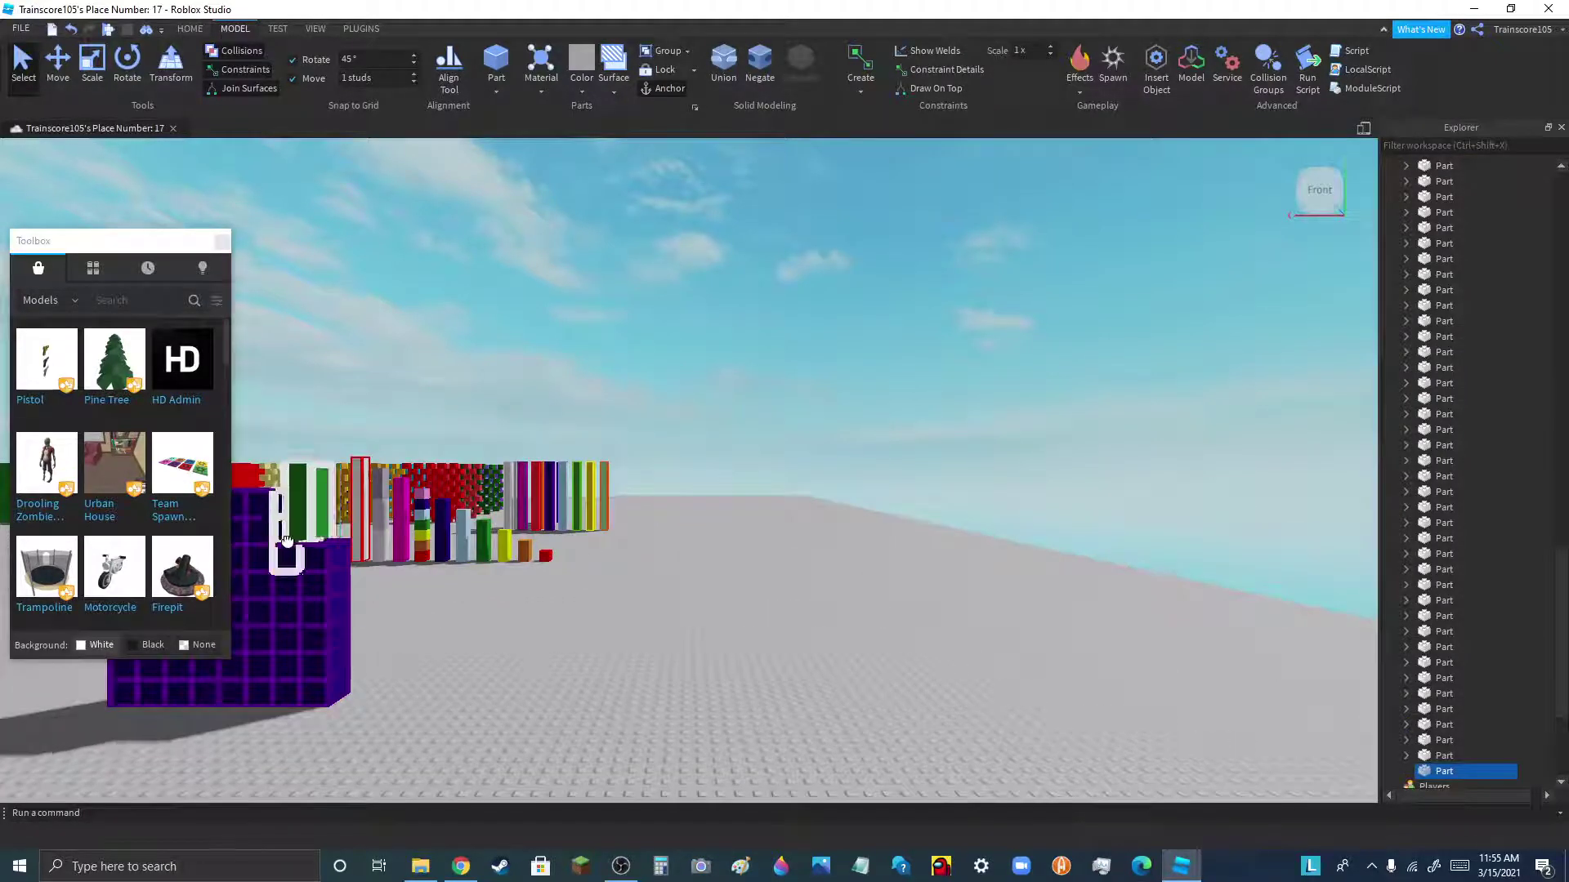
pyautogui.scroll(-2, 495, 523)
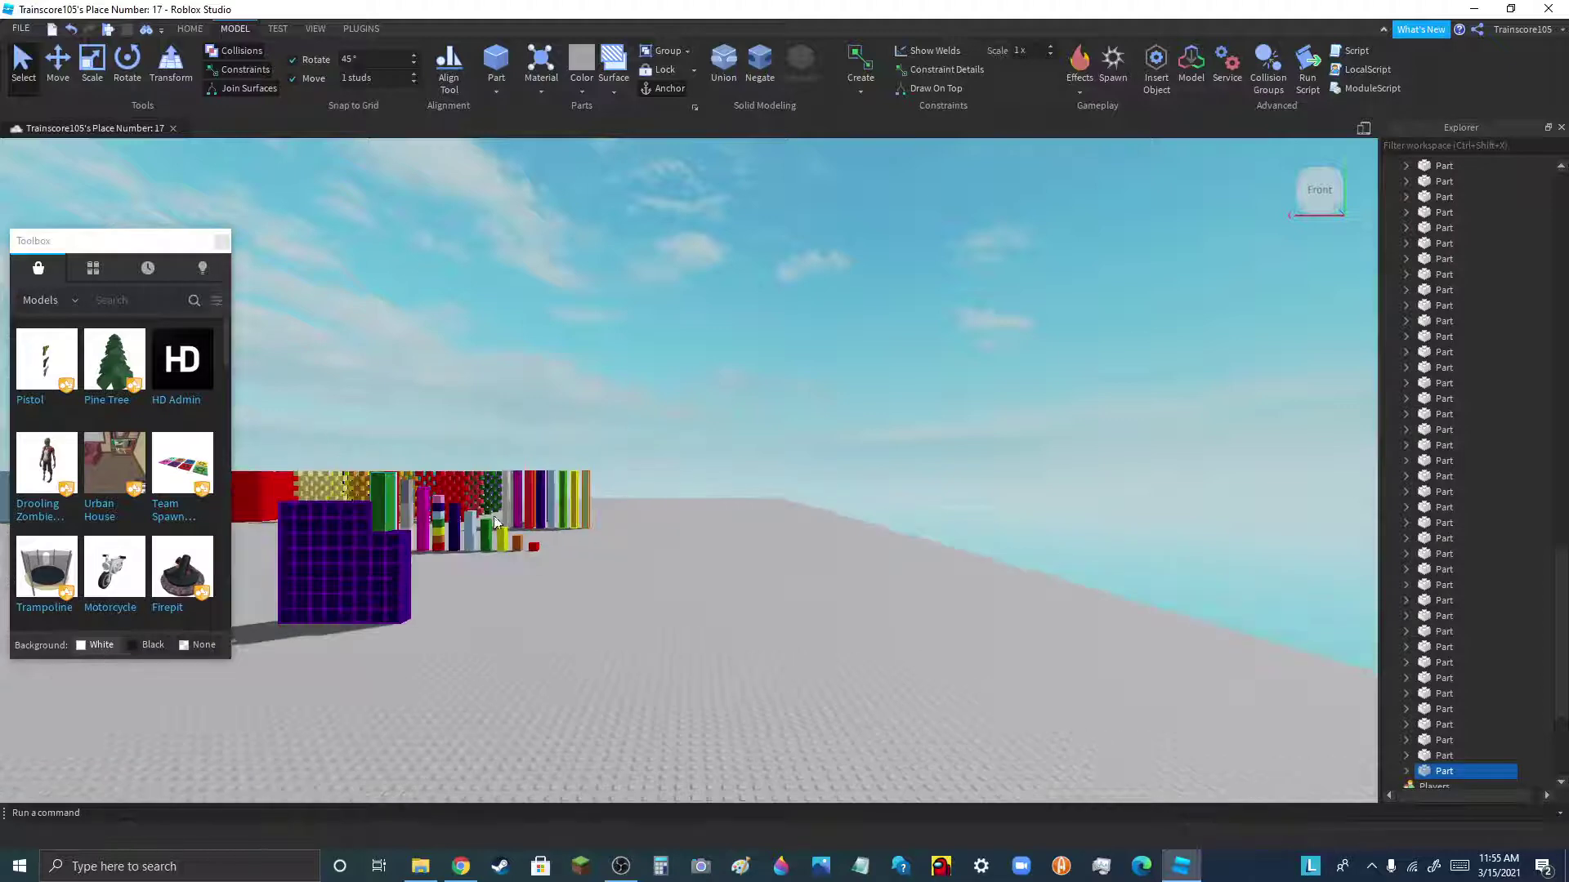
pyautogui.scroll(3, 495, 523)
# - Scale the green pillar copy down to two blocks high and widen it to two blocks so it fills the notch
pyautogui.click(92, 66)
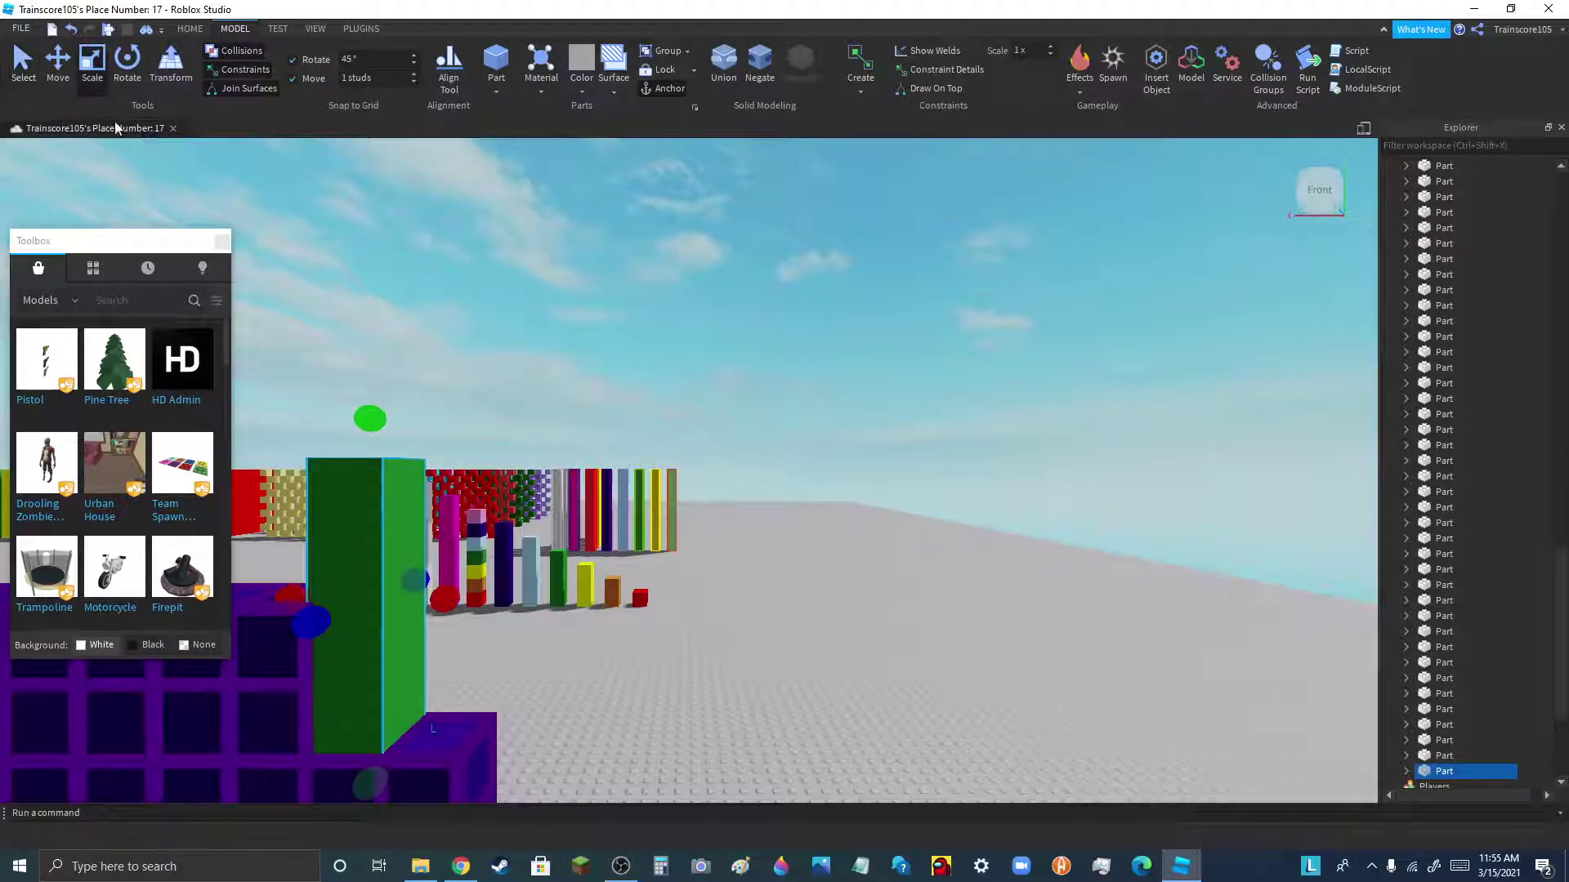
pyautogui.moveTo(372, 421); pyautogui.dragTo(347, 554)
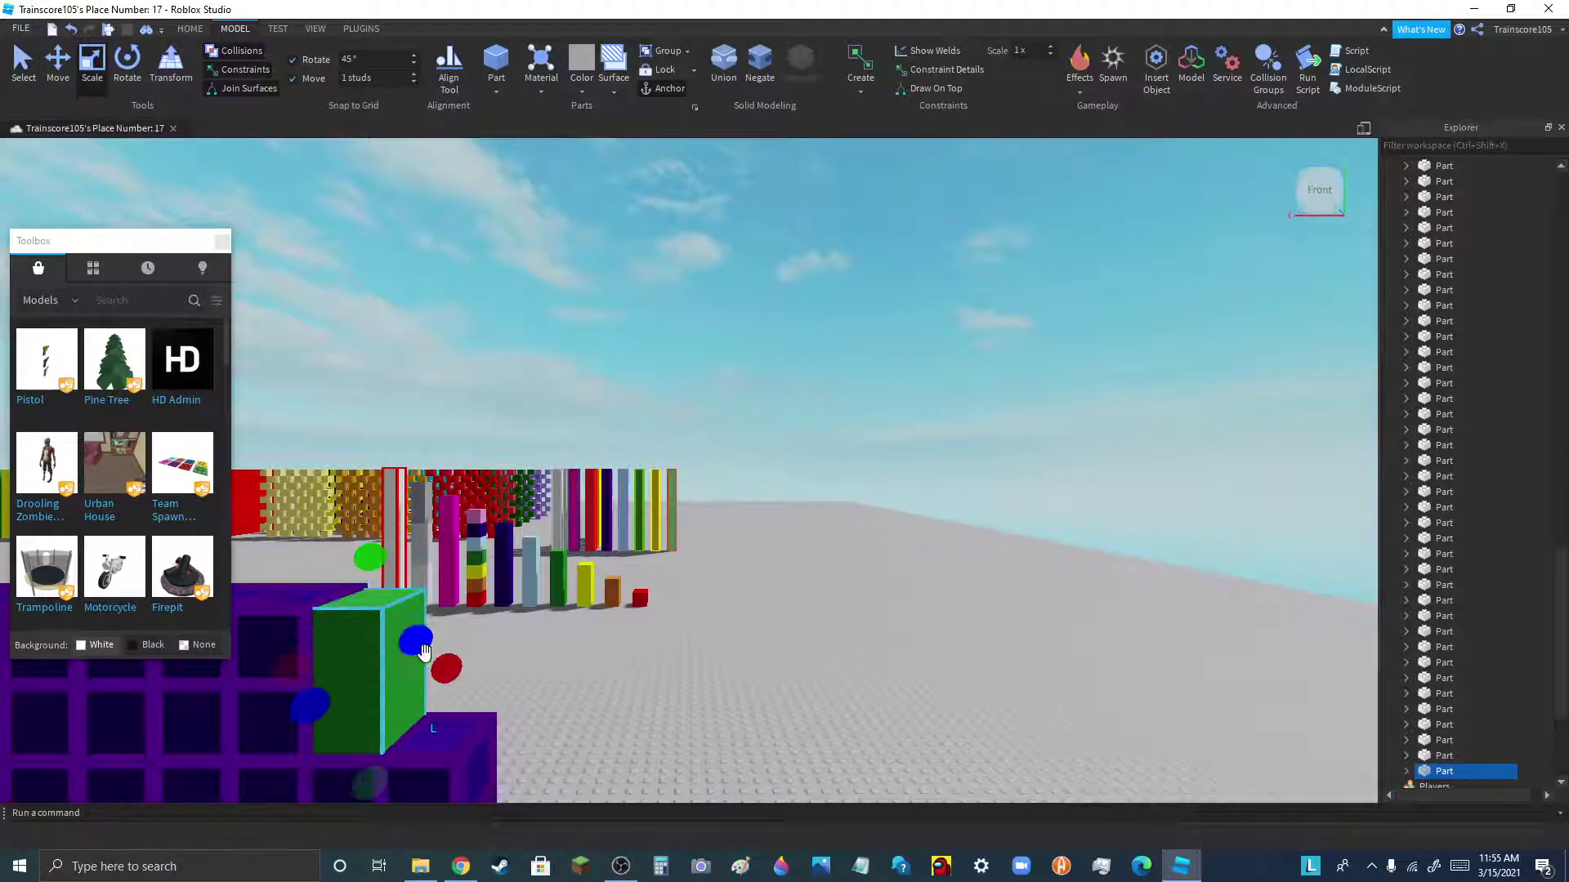
pyautogui.moveTo(447, 670); pyautogui.dragTo(514, 670)
pyautogui.scroll(-4, 700, 613)
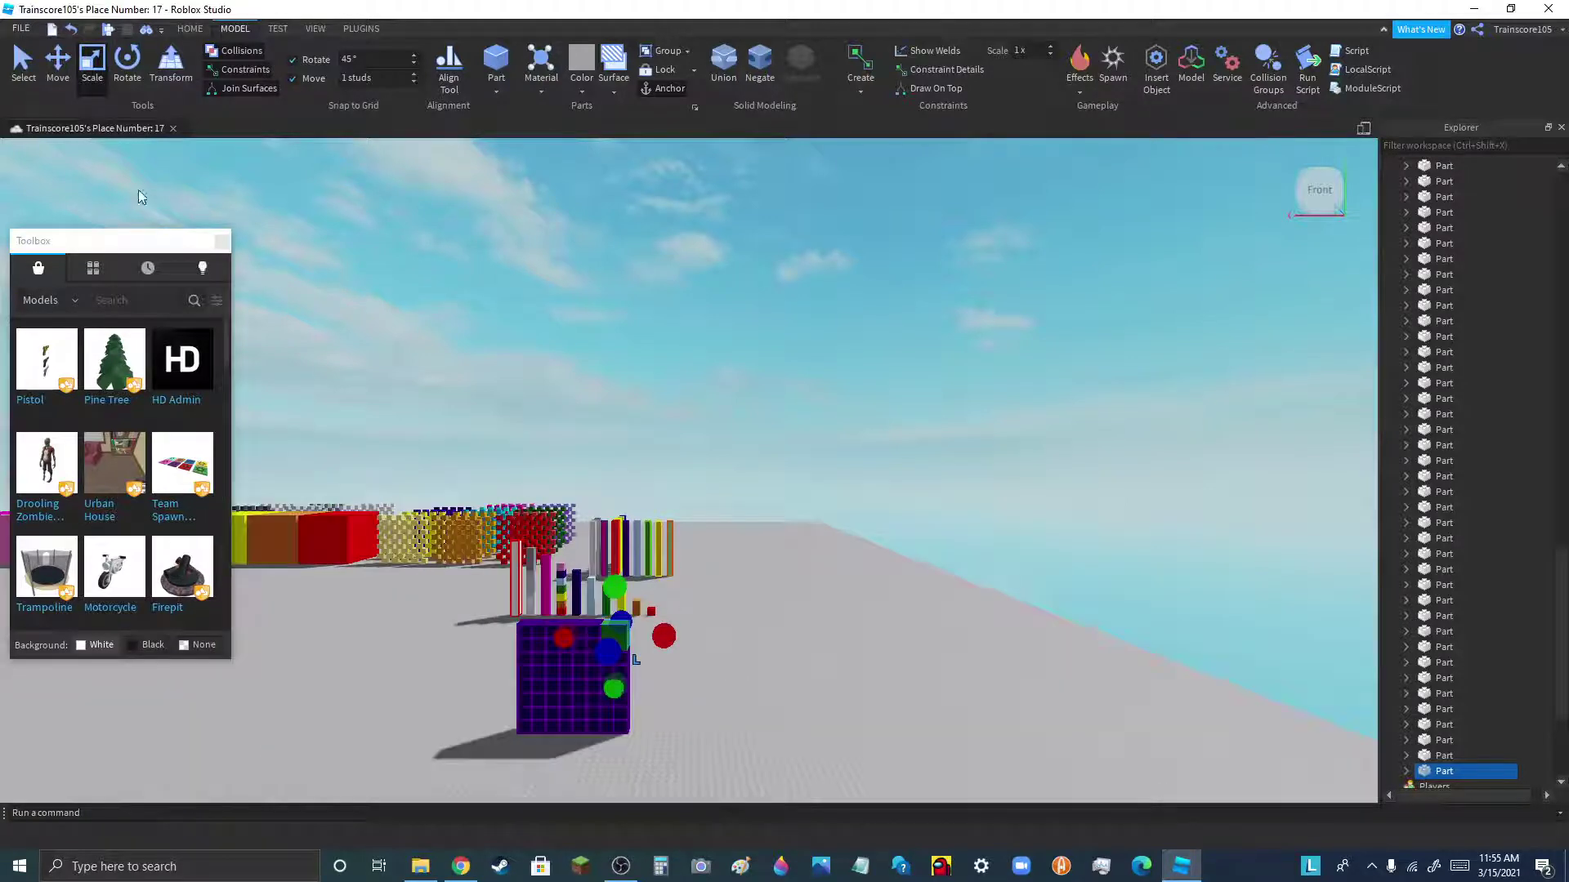
# - Select all the dark blue blocks together with the green block and group them into one model
pyautogui.click(33, 75)
pyautogui.moveTo(665, 739); pyautogui.dragTo(524, 621)
pyautogui.click(806, 296)
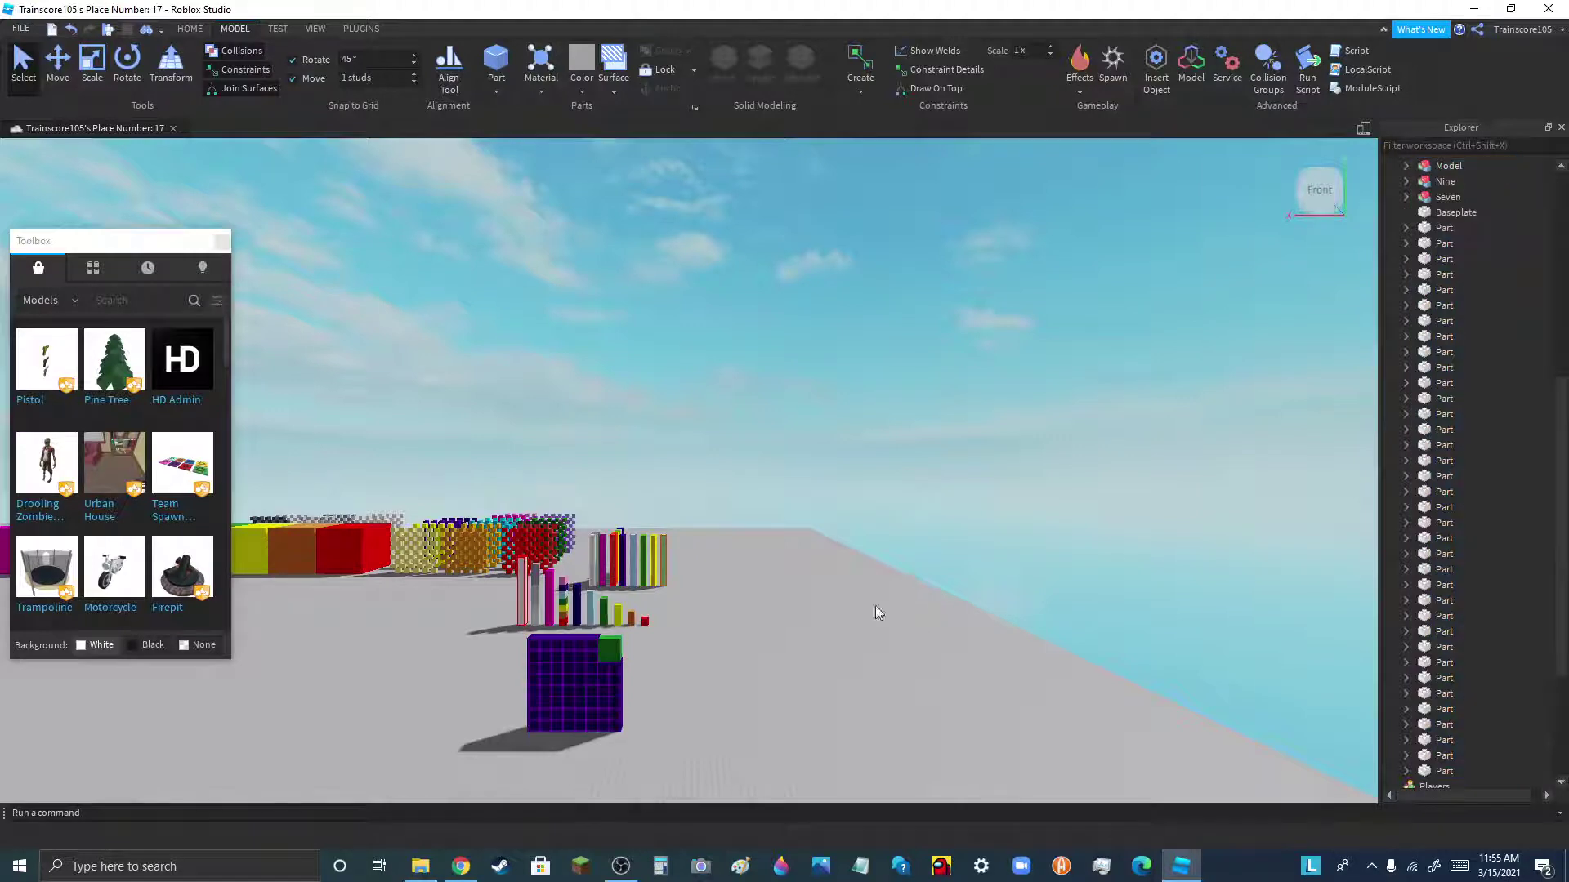
# - Move the red checkered models out of the checkered block row onto the open front area of the baseplate
pyautogui.scroll(2, 556, 674)
pyautogui.scroll(-3, 810, 705)
pyautogui.scroll(8, 595, 527)
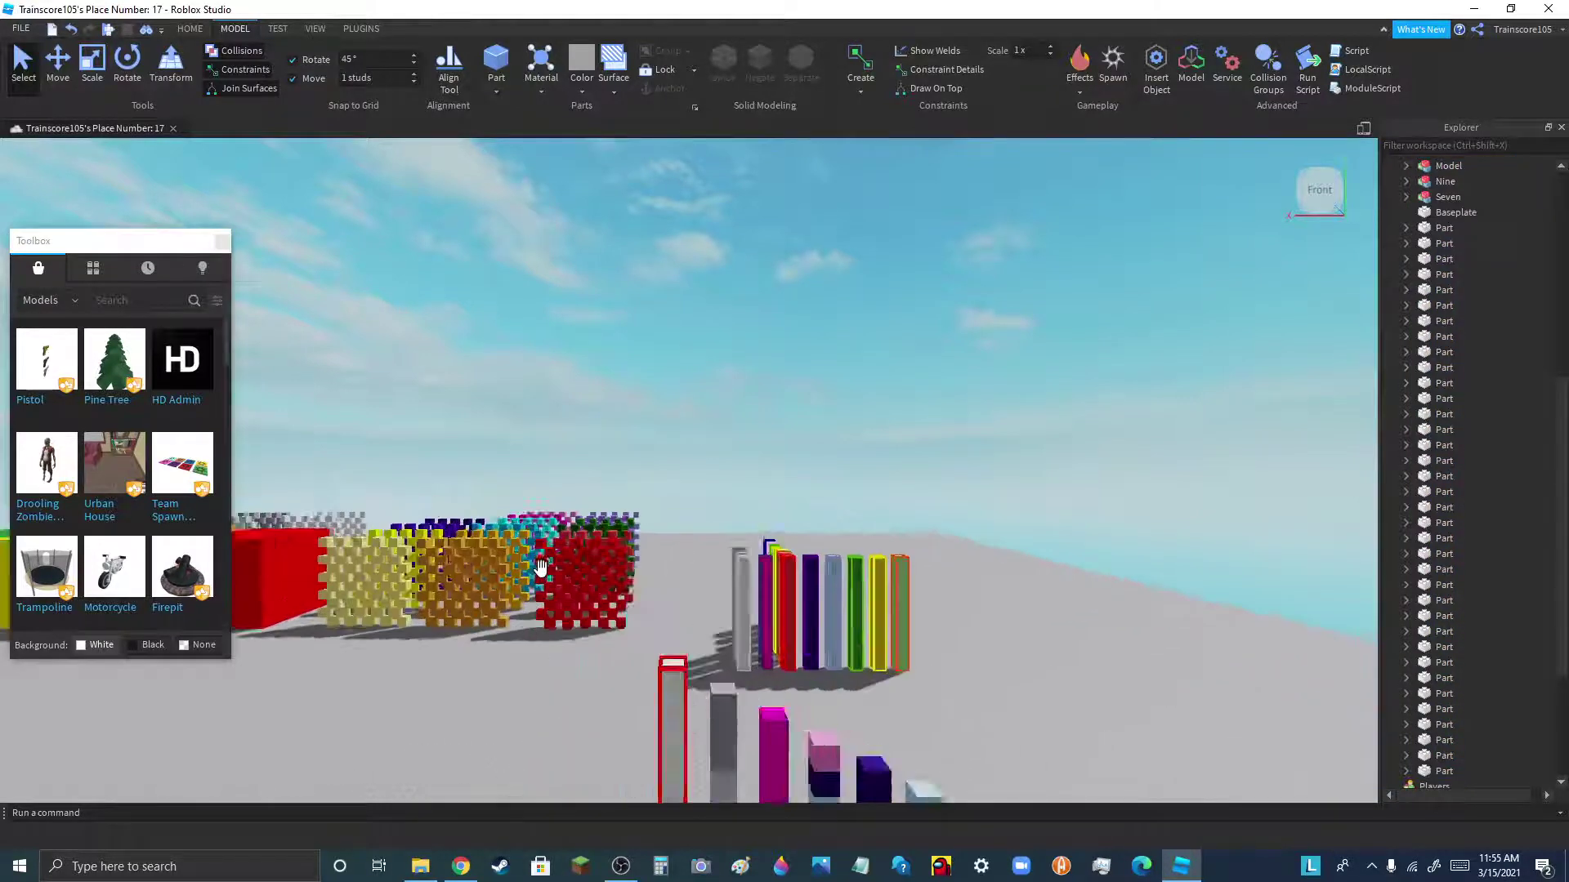
pyautogui.press('s')
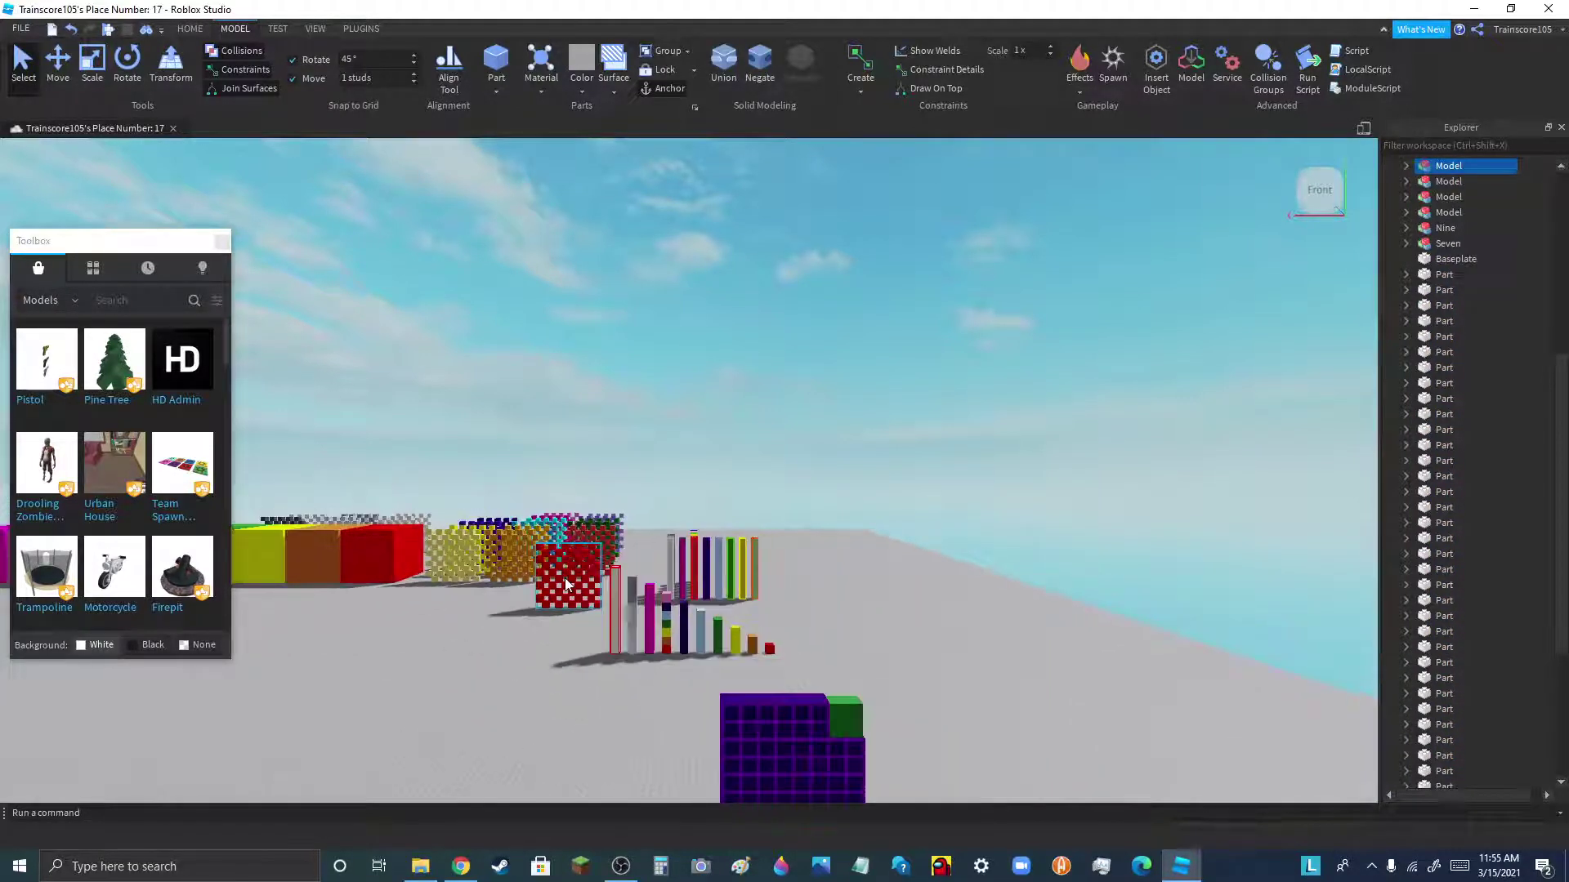
pyautogui.moveTo(557, 605); pyautogui.dragTo(517, 827)
pyautogui.scroll(2, 383, 759)
pyautogui.scroll(-3, 554, 469)
pyautogui.scroll(4, 482, 549)
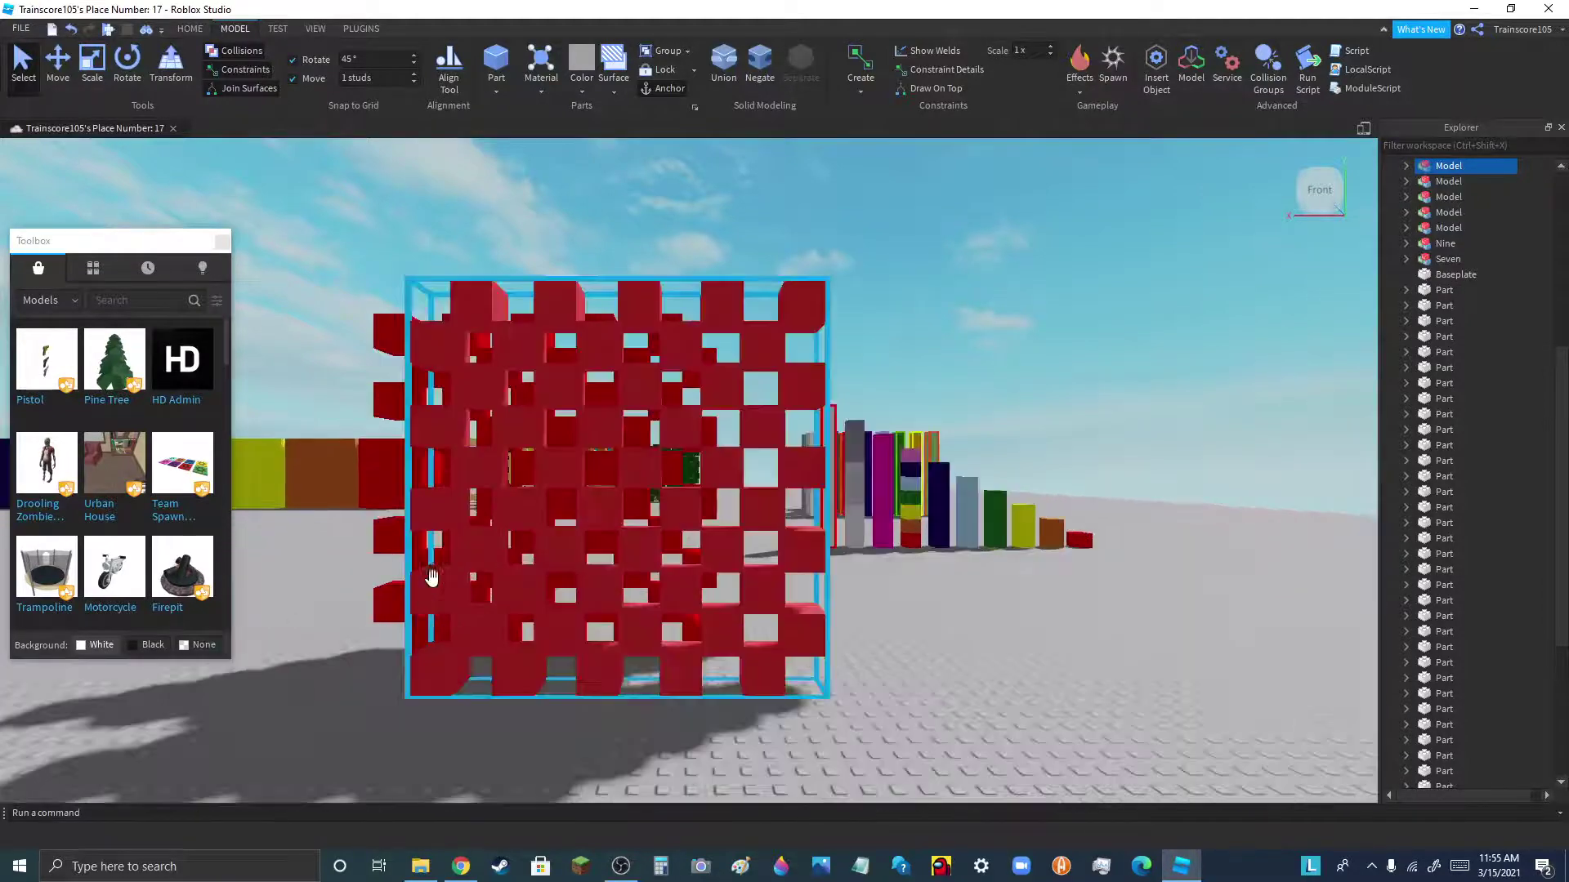
# - Fit the two red checkered models into each other as one solid block and group them
pyautogui.moveTo(431, 578); pyautogui.dragTo(676, 658)
pyautogui.click(748, 703)
pyautogui.scroll(-5, 749, 703)
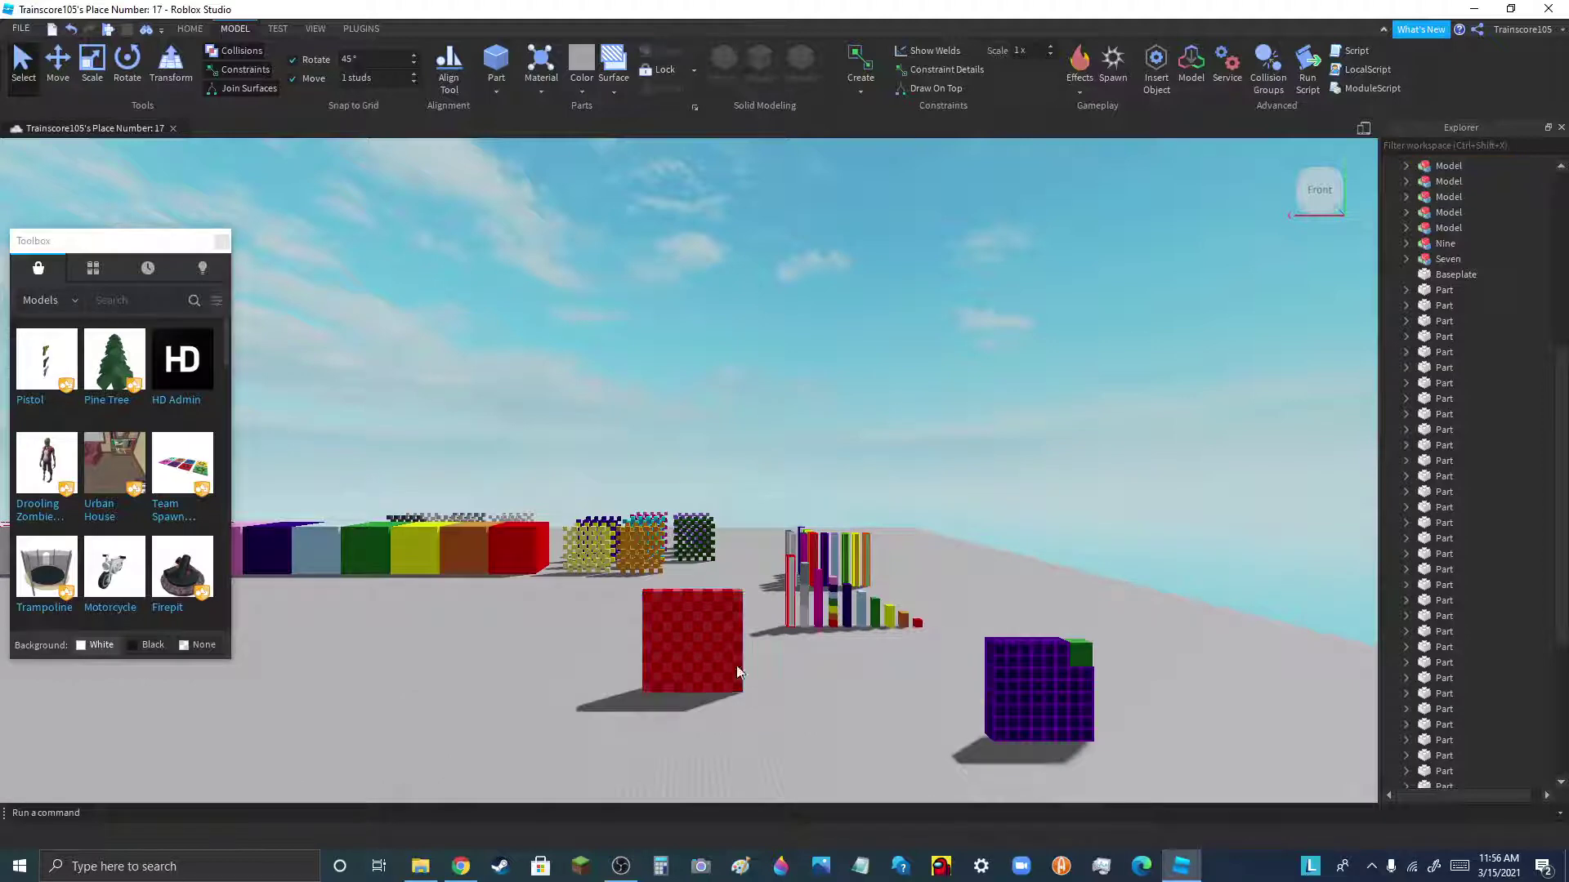
pyautogui.click(738, 672)
pyautogui.click(660, 57)
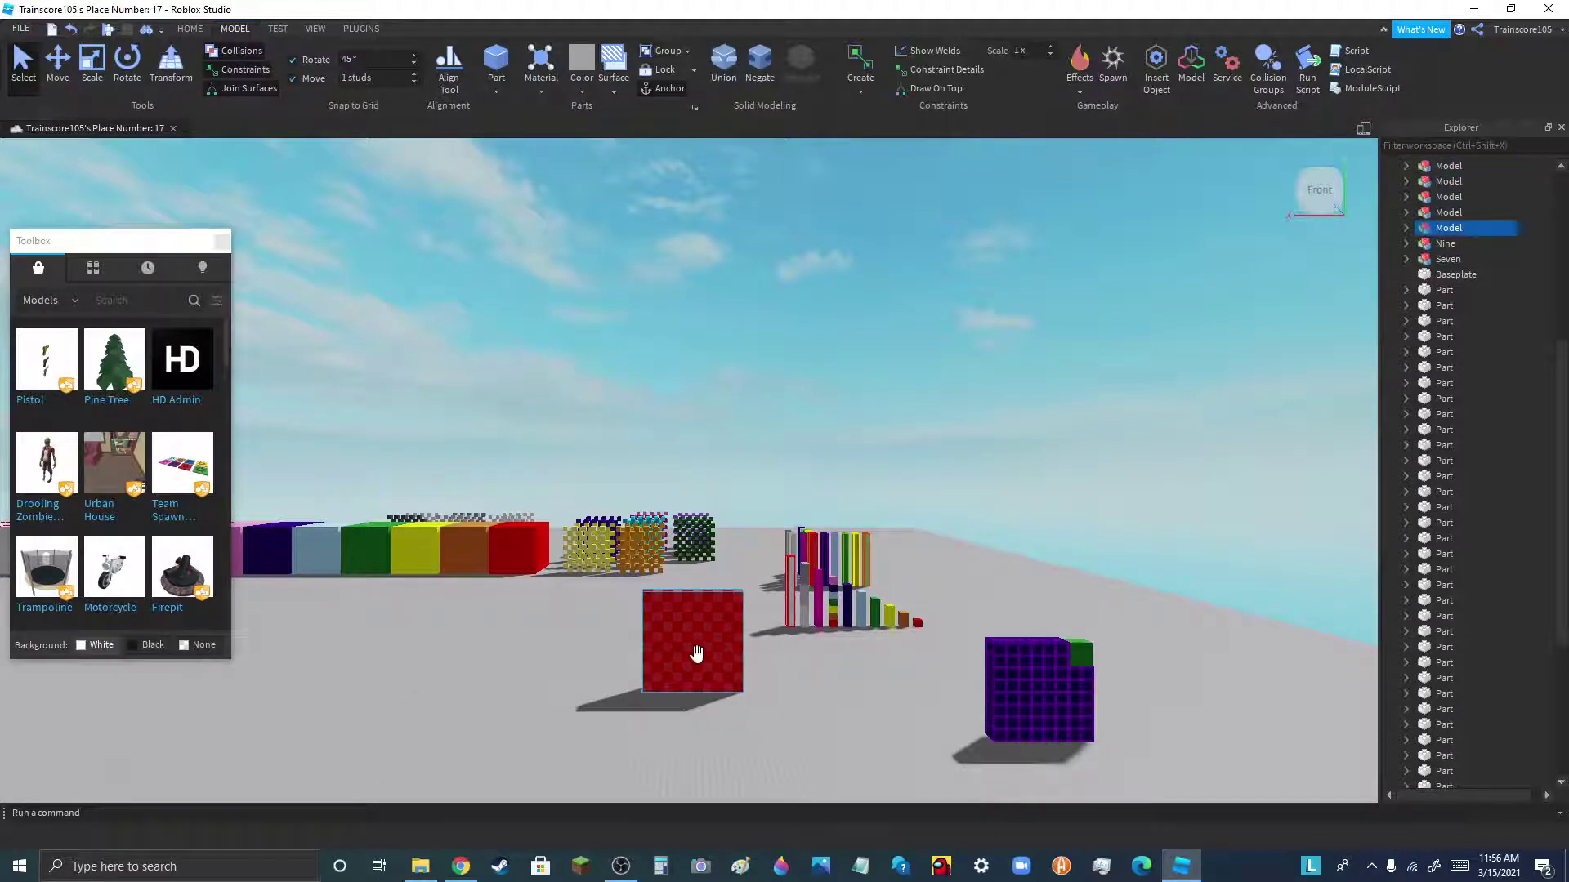
# - Move the solid red checkered model nearer to the dark blue and green model, leaving a gap between them
pyautogui.scroll(-4, 713, 649)
pyautogui.scroll(3, 791, 685)
pyautogui.scroll(2, 924, 688)
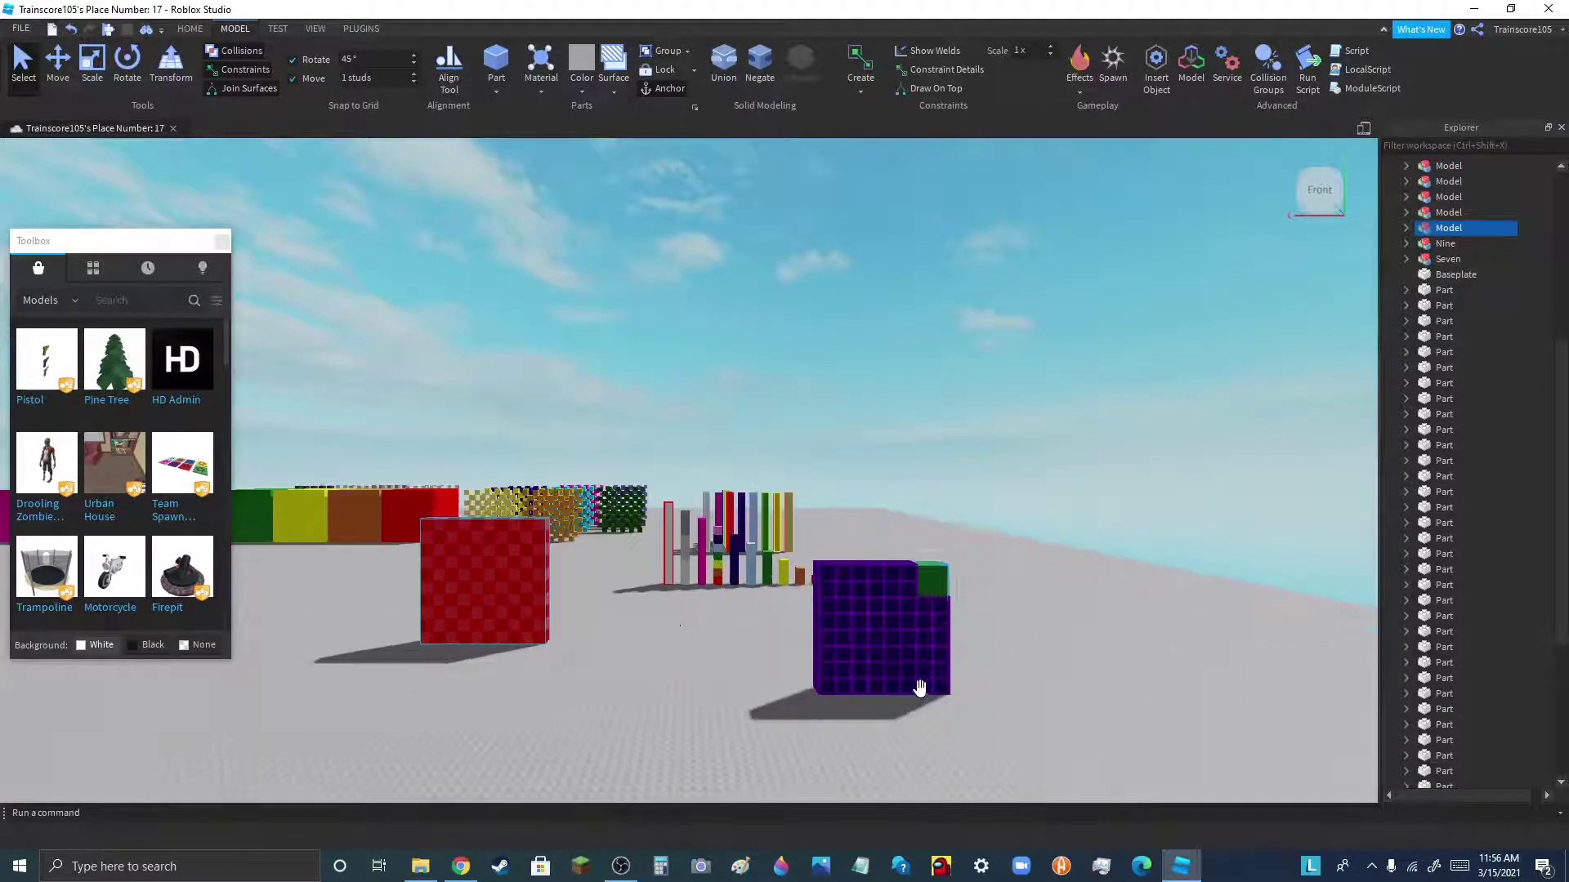
pyautogui.moveTo(529, 588); pyautogui.dragTo(378, 662)
pyautogui.scroll(-5, 734, 708)
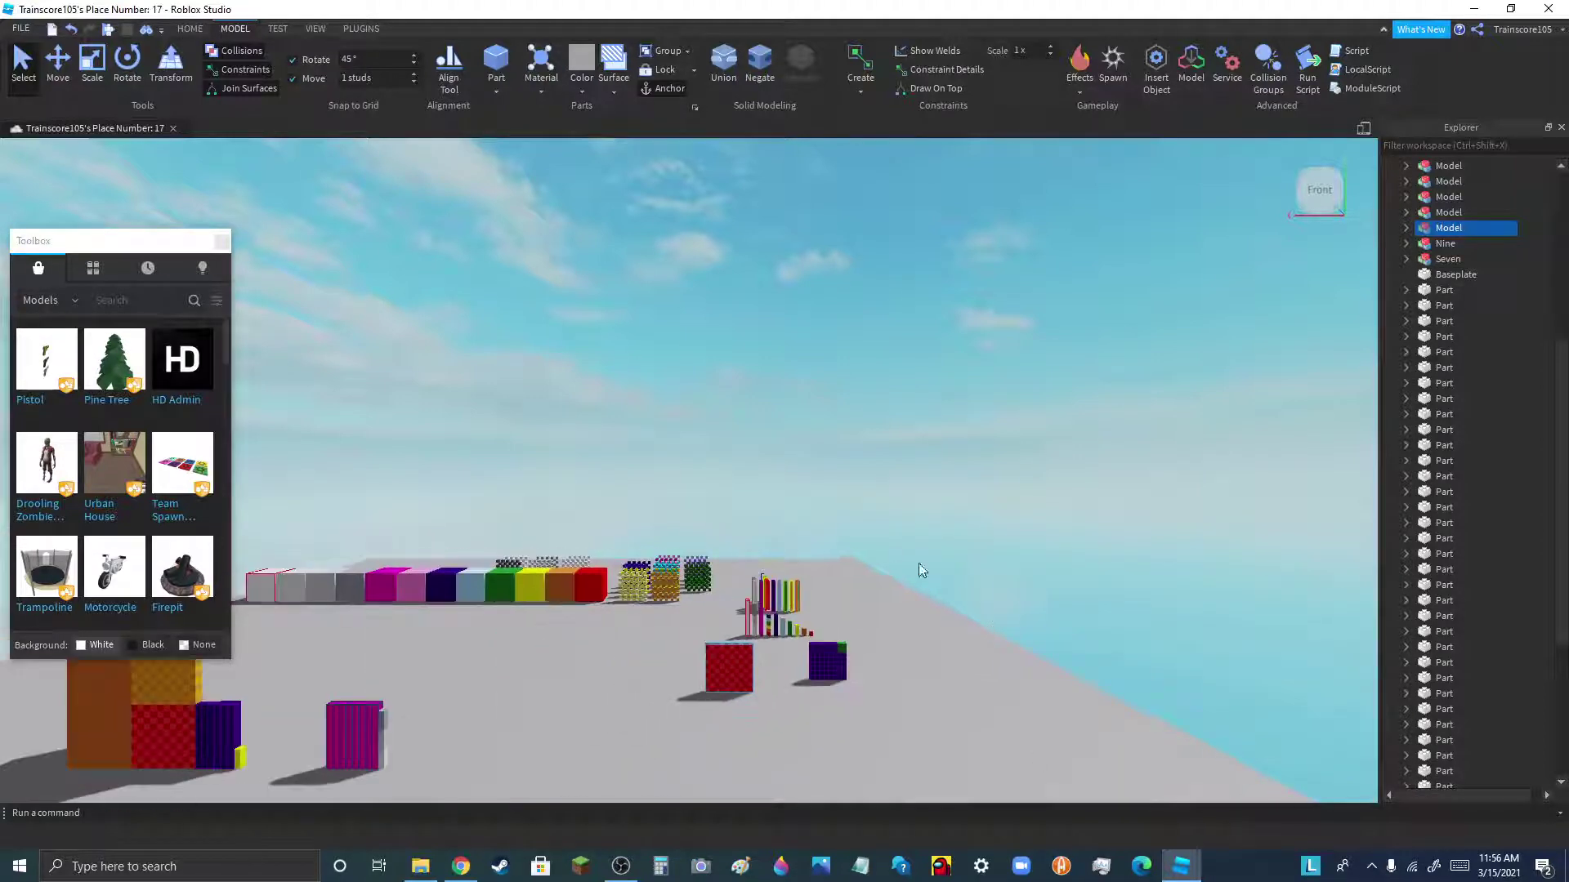
# - Move the magenta and grey pillar model across the baseplate closer to the solid red checkered model
pyautogui.click(768, 492)
pyautogui.scroll(2, 747, 678)
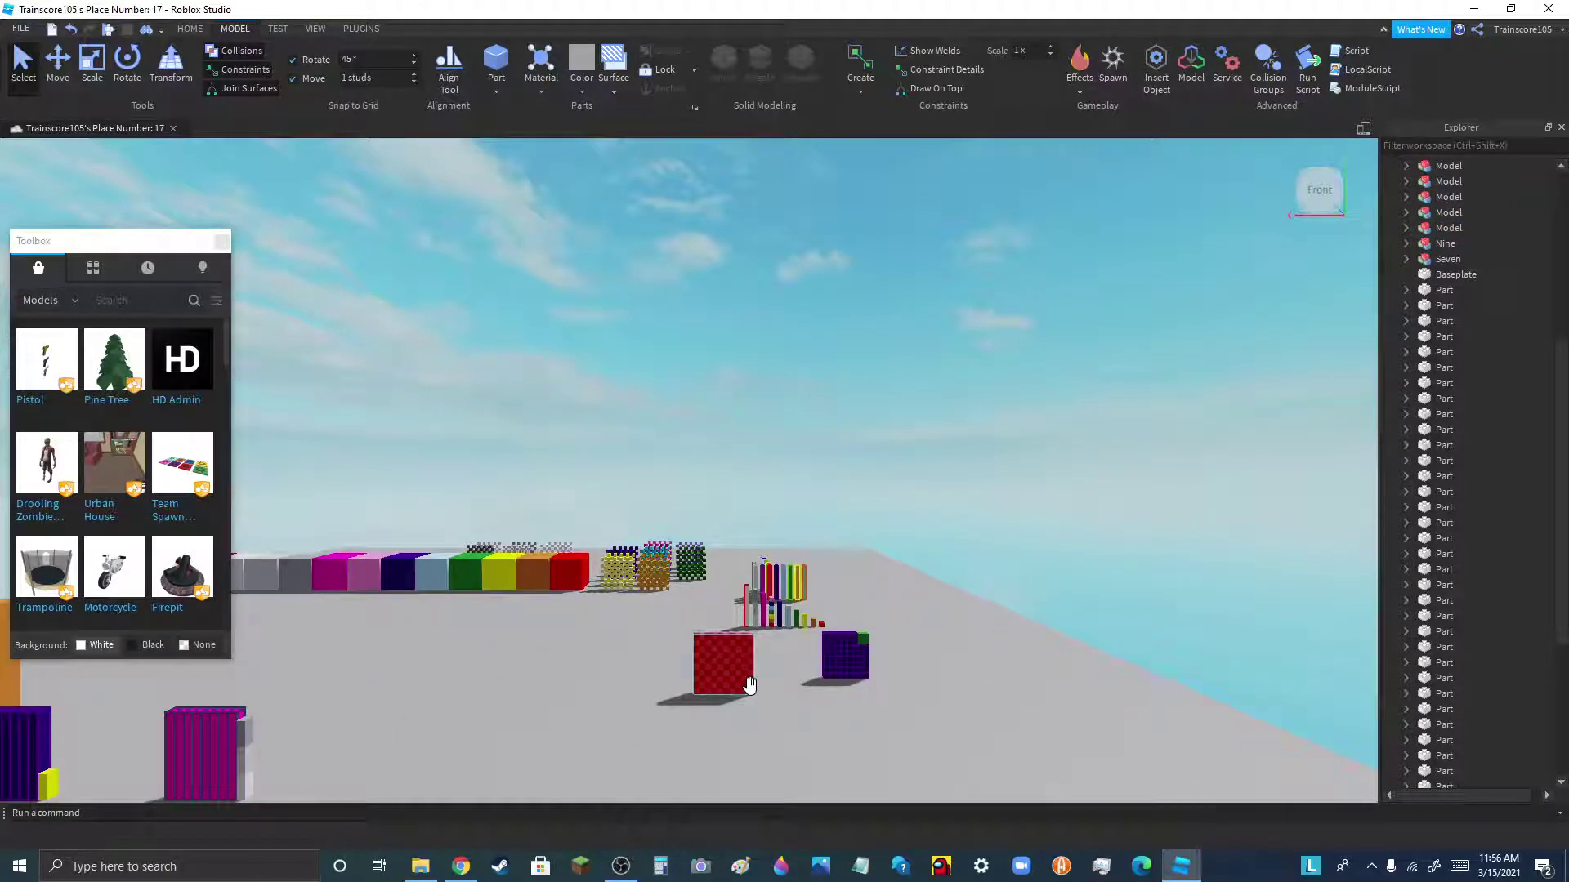
pyautogui.scroll(-2, 1114, 595)
pyautogui.scroll(4, 375, 756)
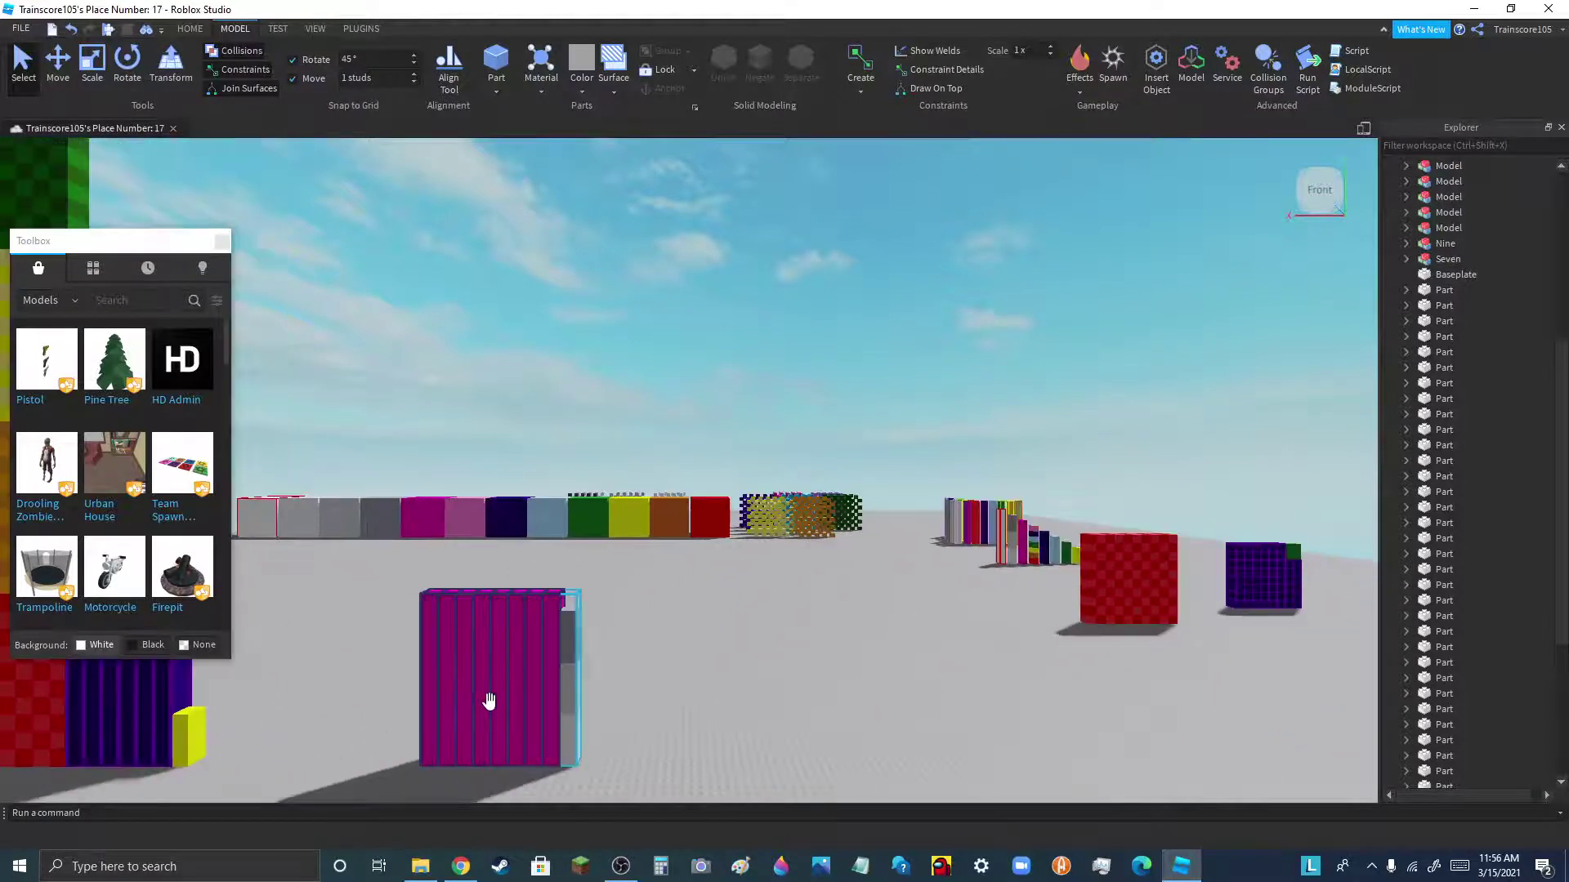
pyautogui.moveTo(487, 700); pyautogui.dragTo(854, 665)
pyautogui.scroll(-3, 401, 600)
pyautogui.click(772, 606)
pyautogui.scroll(4, 997, 482)
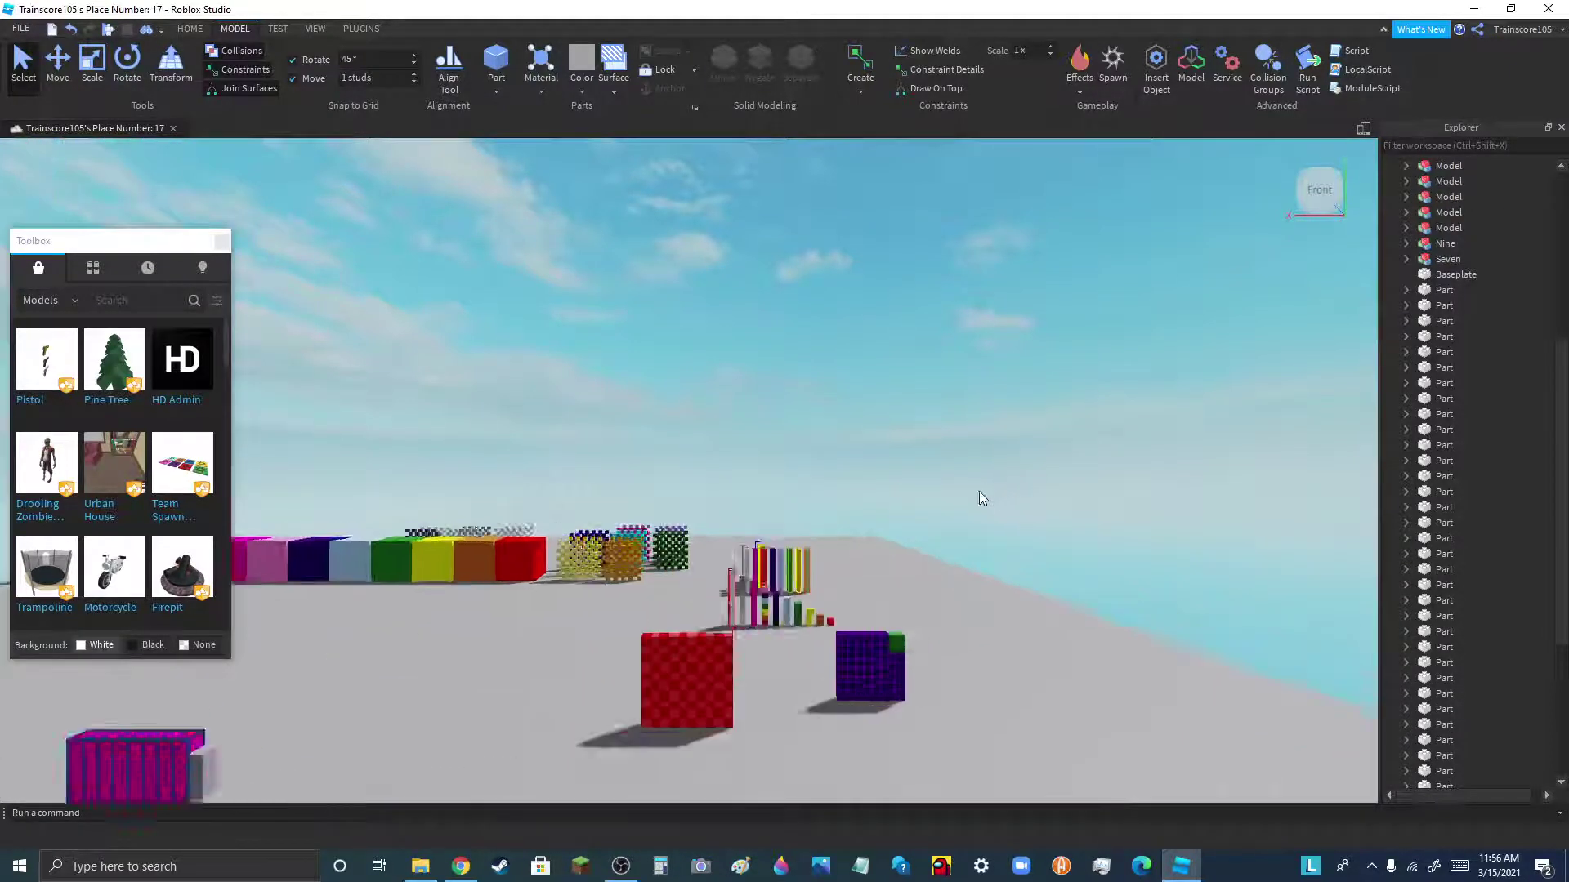
# - Duplicate the three grey pillars from the outlined pillar row and move the copies to the open area of the baseplate
pyautogui.scroll(5, 978, 492)
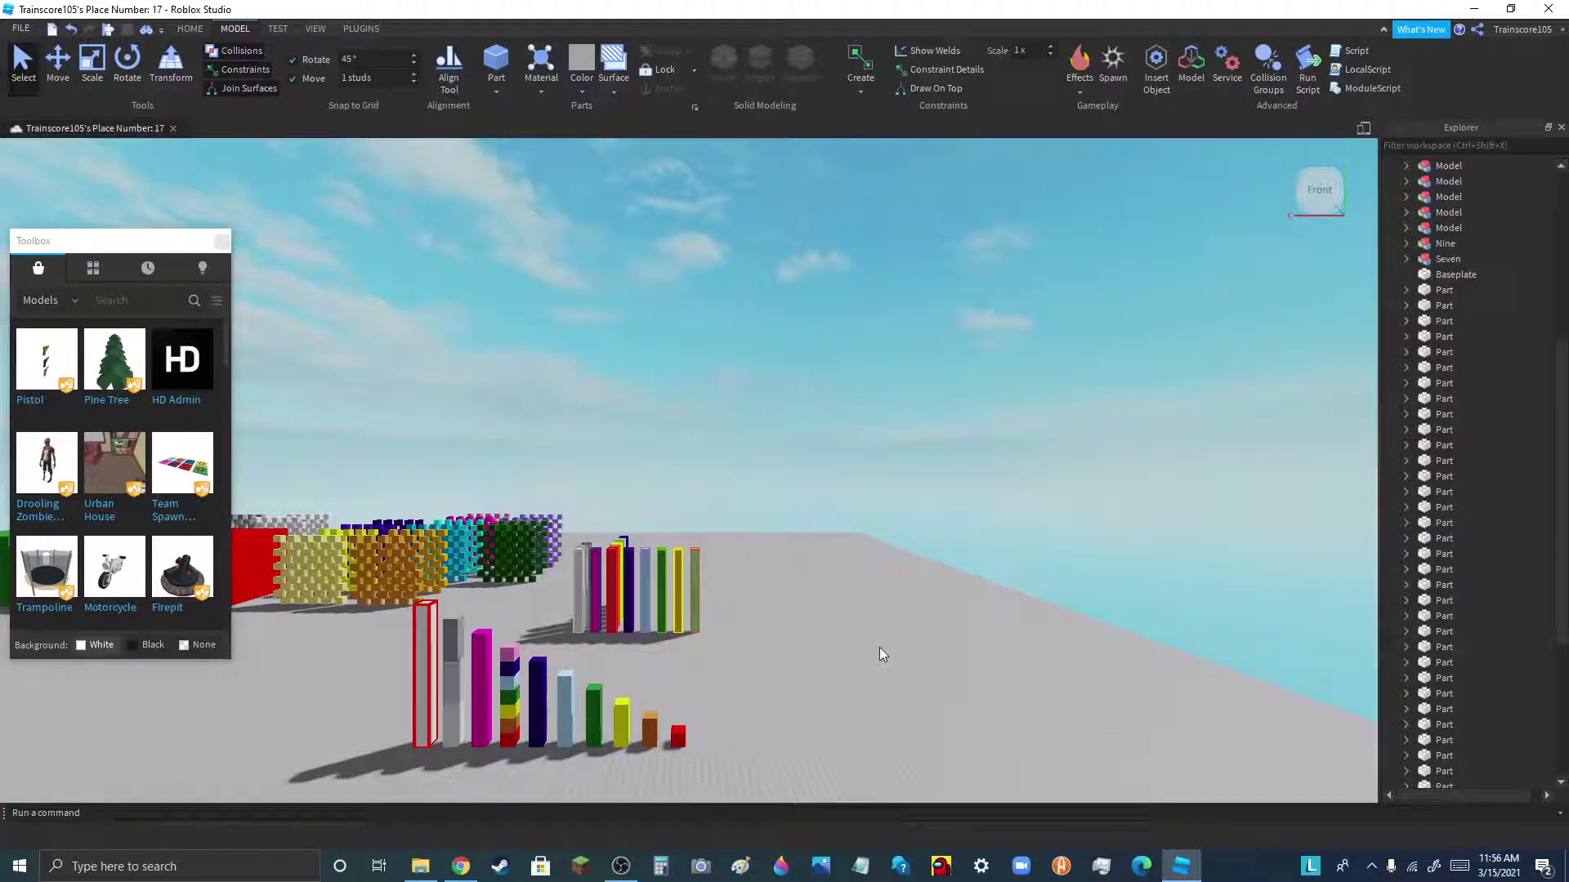
pyautogui.scroll(6, 551, 567)
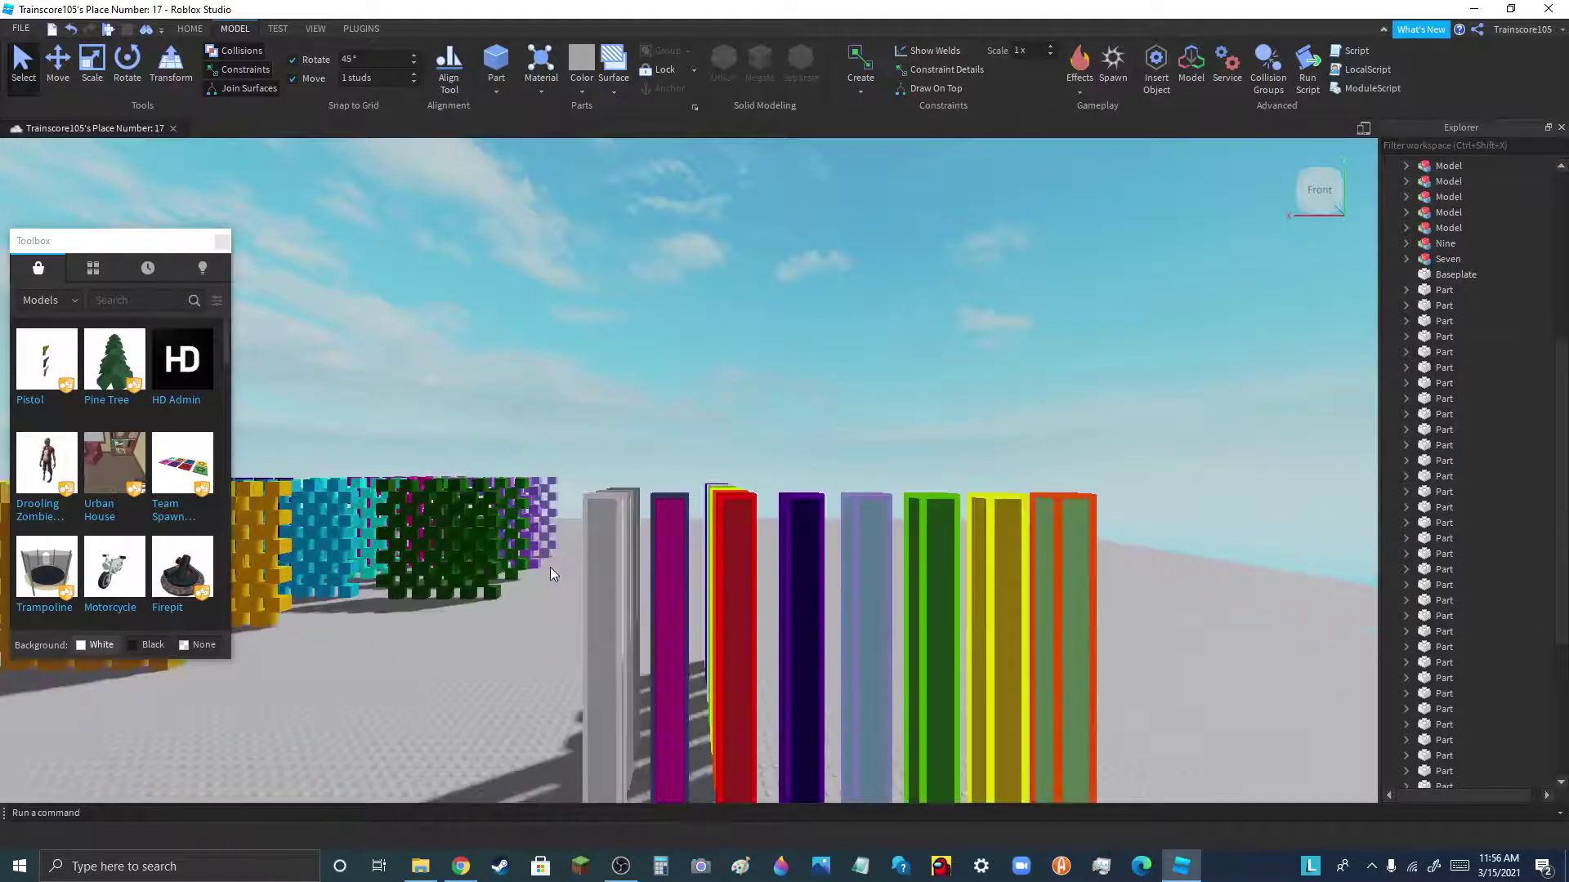
pyautogui.scroll(-5, 572, 576)
pyautogui.scroll(4, 621, 539)
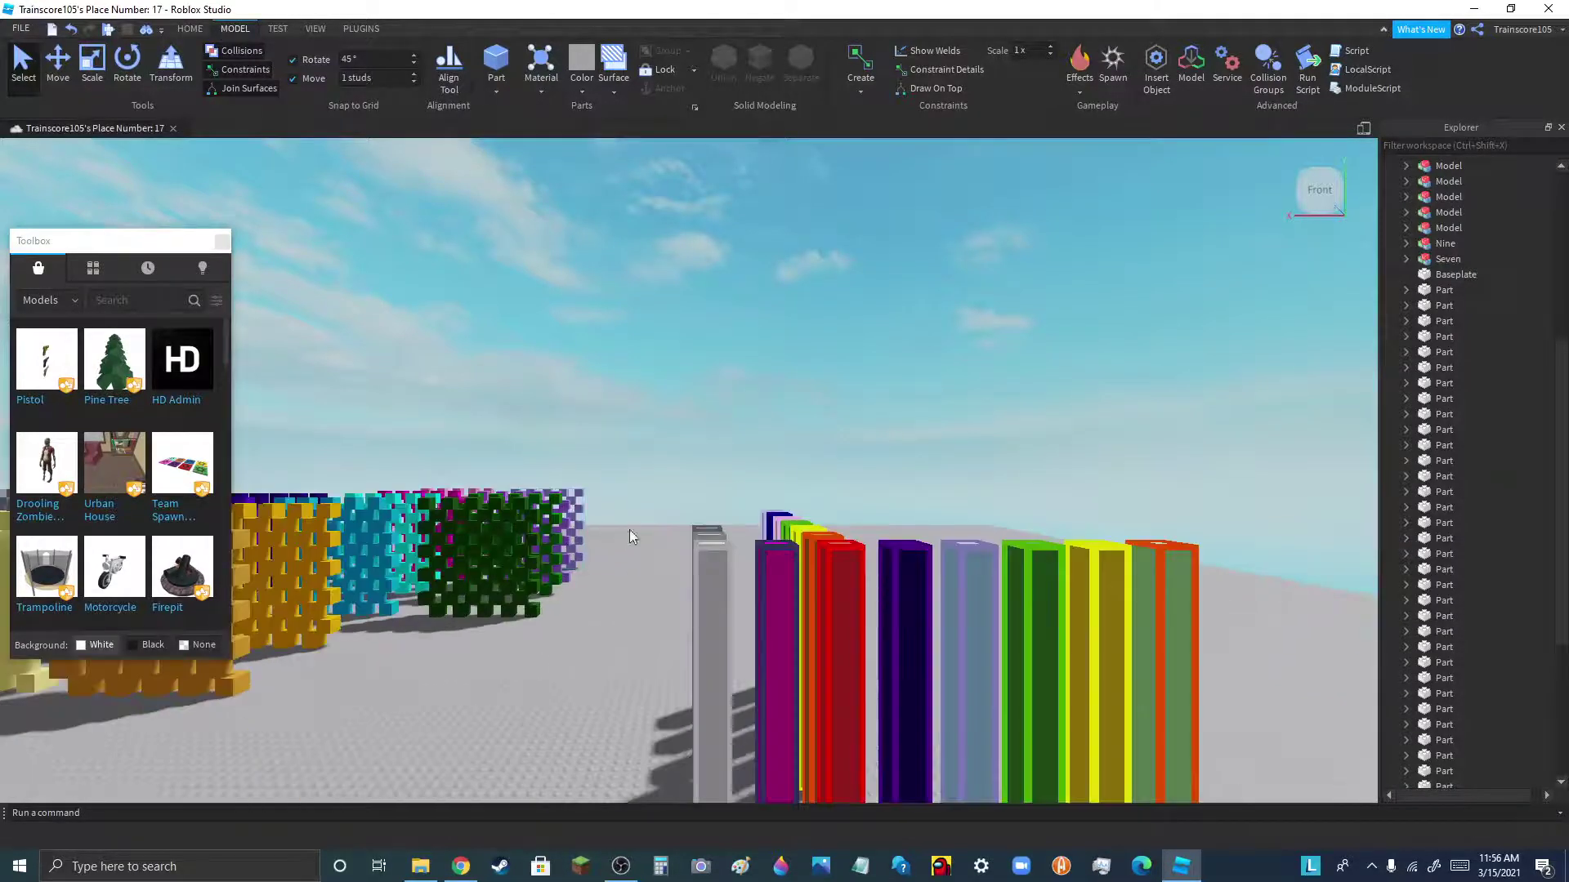
pyautogui.moveTo(629, 530); pyautogui.dragTo(727, 807)
pyautogui.scroll(-5, 732, 501)
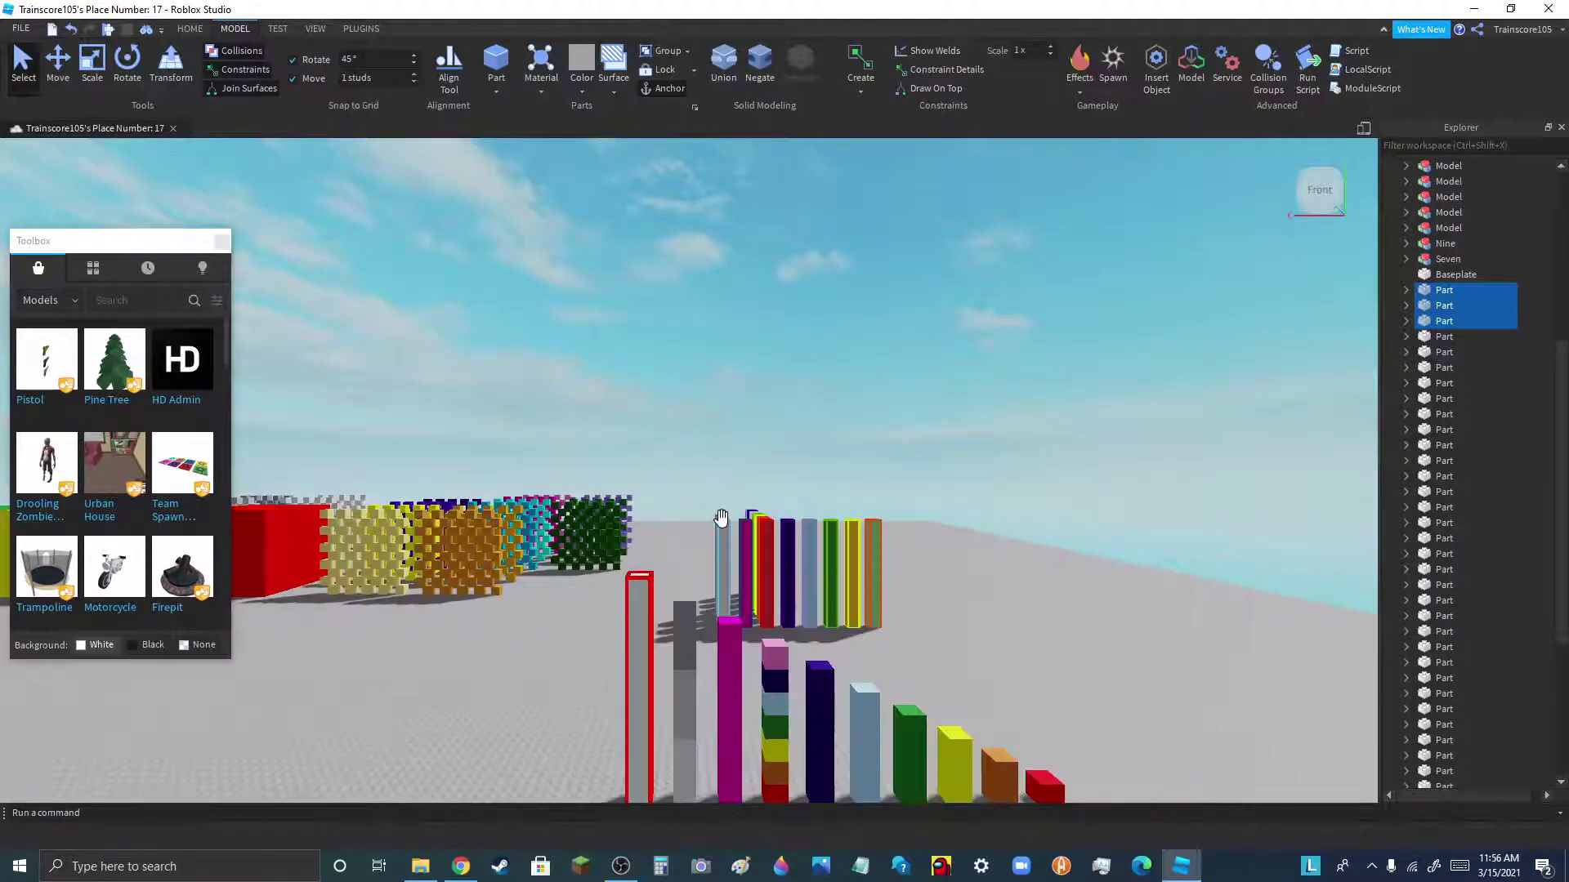
pyautogui.hotkey('ctrl', 'd')
pyautogui.scroll(-3, 721, 506)
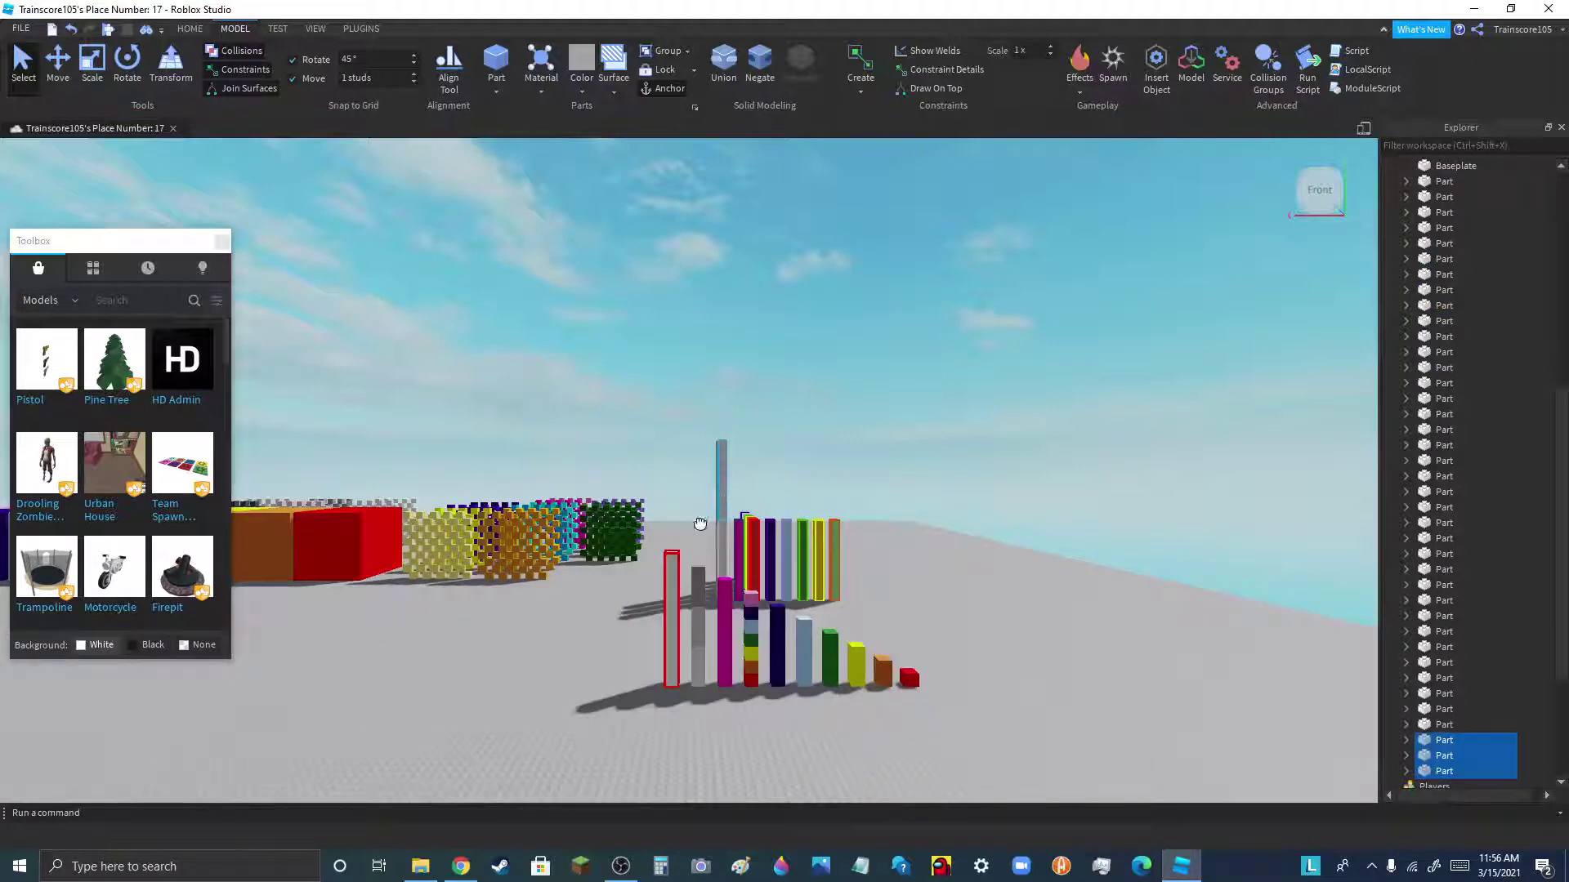
pyautogui.moveTo(701, 523); pyautogui.dragTo(291, 742)
# - Duplicate the light grey pillar twice and line the copies up flush beside it as a row of three
pyautogui.click(528, 729)
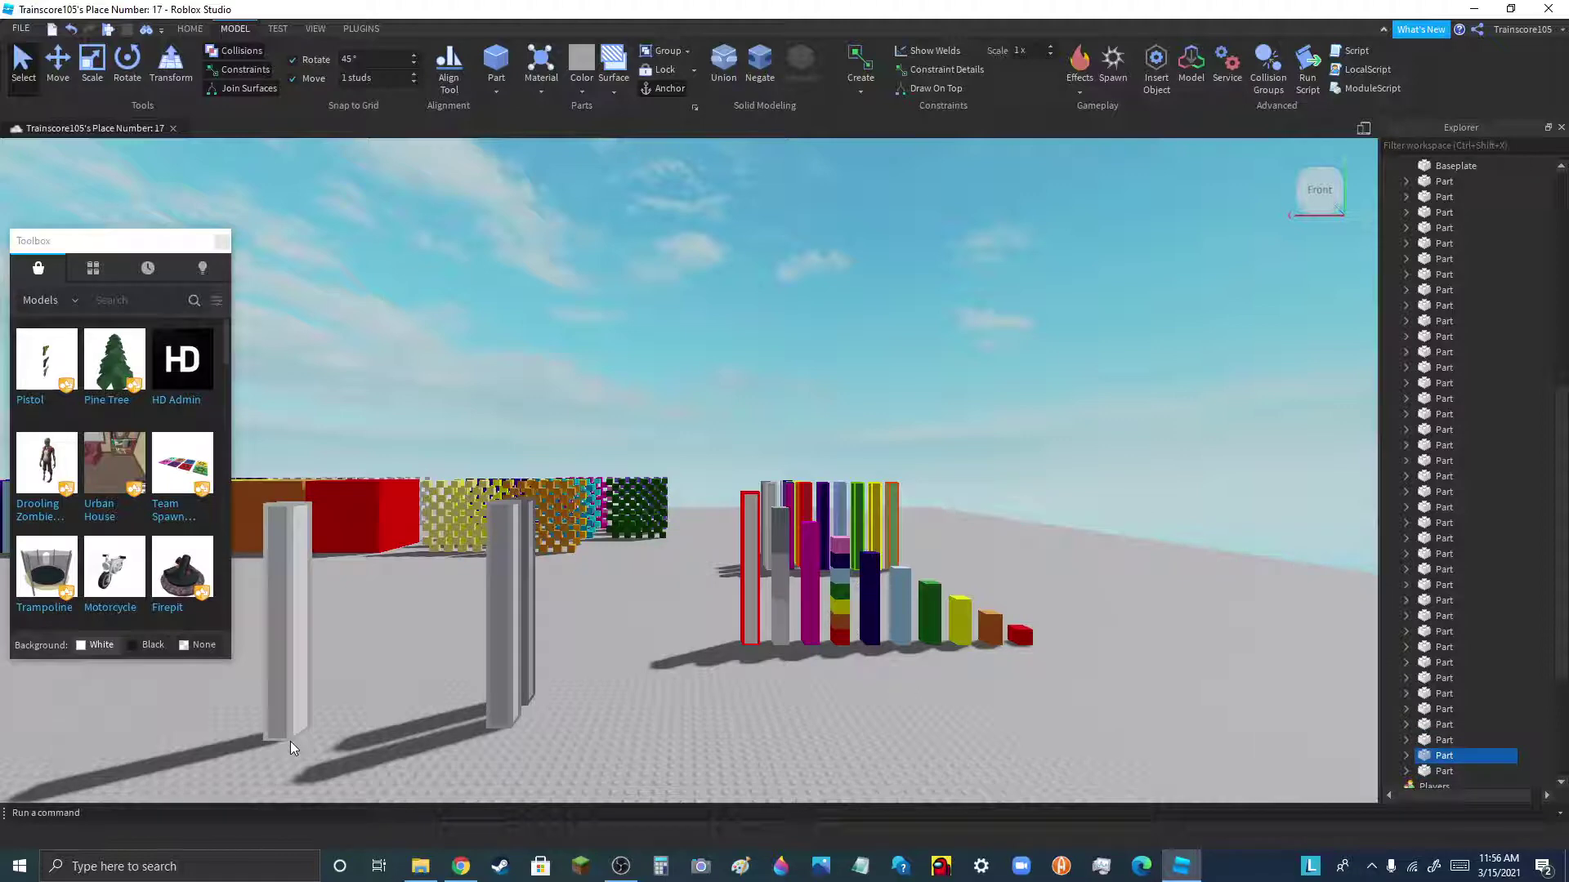
pyautogui.hotkey('ctrl', 'd')
pyautogui.moveTo(307, 415); pyautogui.dragTo(321, 742)
pyautogui.hotkey('ctrl', 'd')
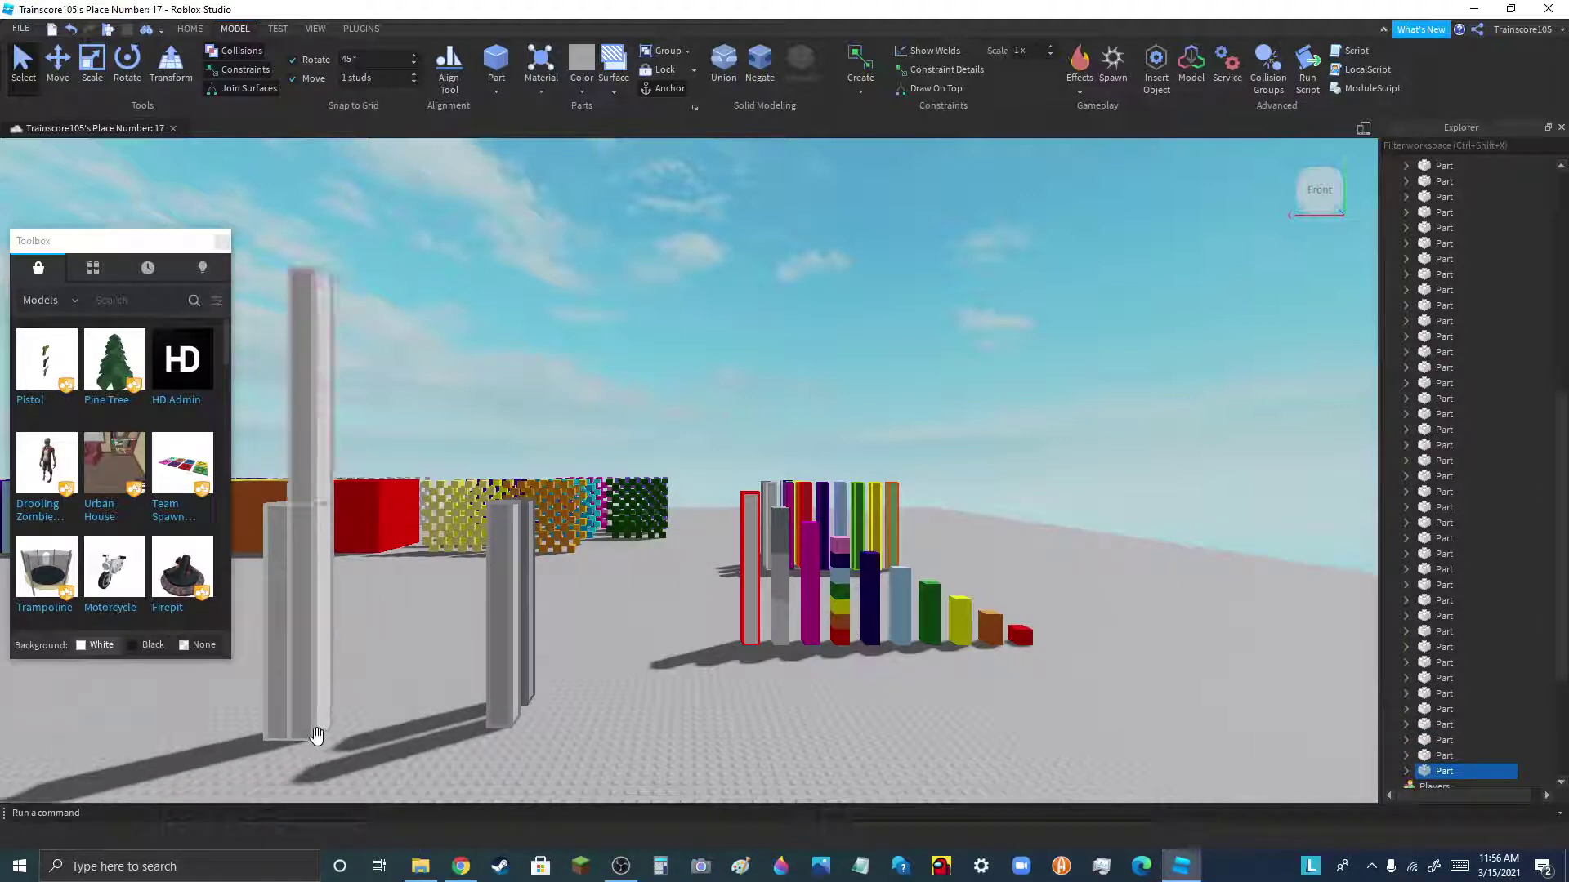
pyautogui.moveTo(318, 444); pyautogui.dragTo(339, 740)
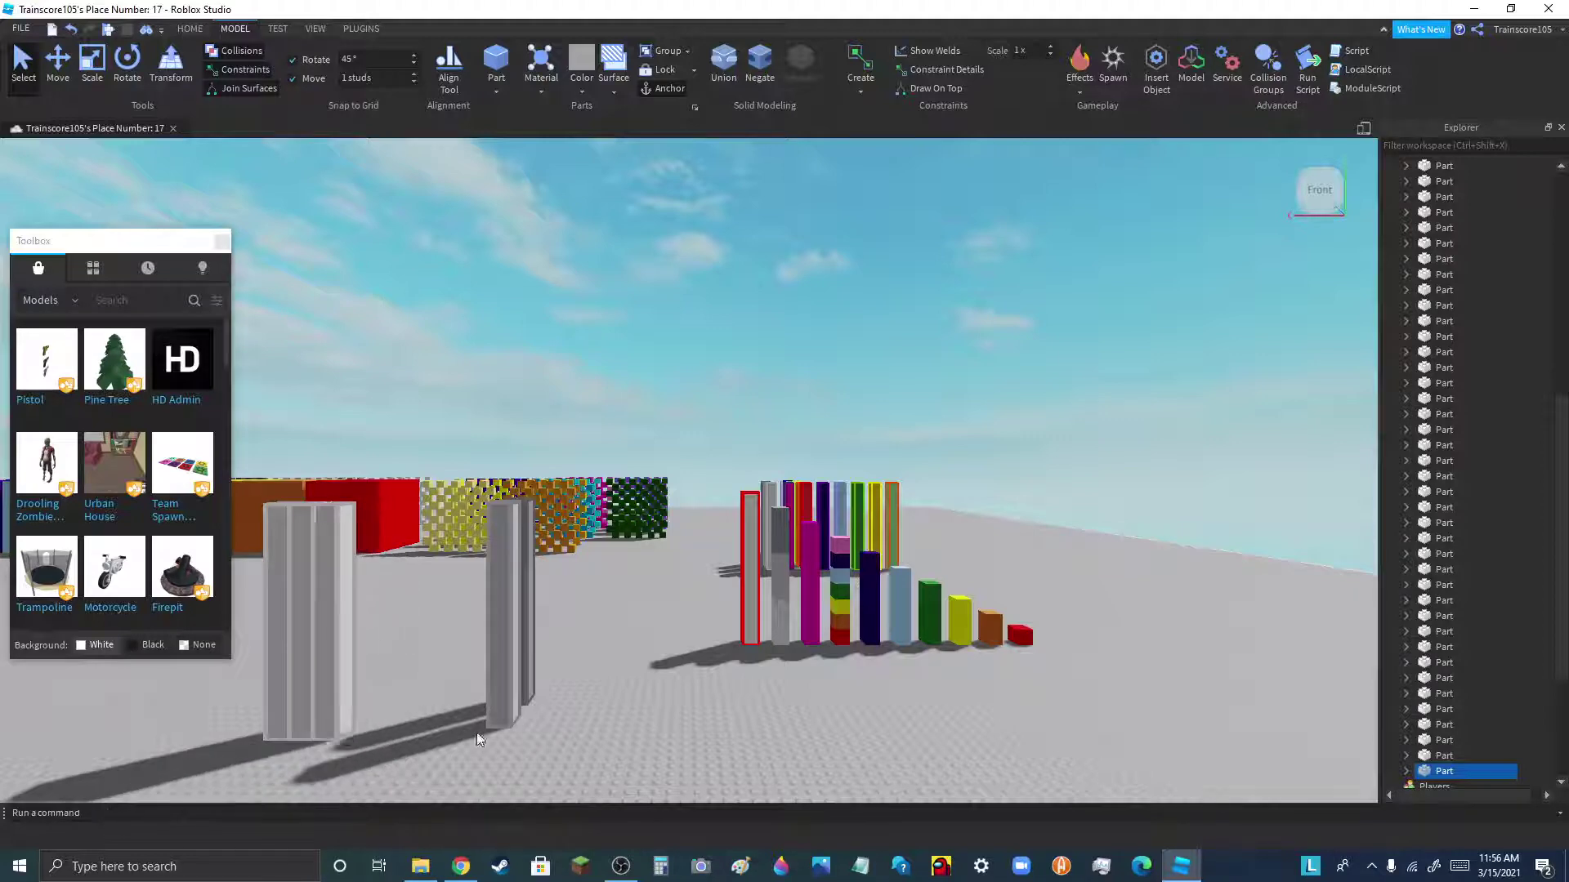
# - Fit the medium grey pillar against the light grey pillars and extend the row with two copies of it
pyautogui.moveTo(516, 713); pyautogui.dragTo(331, 719)
pyautogui.hotkey('ctrl', 'd')
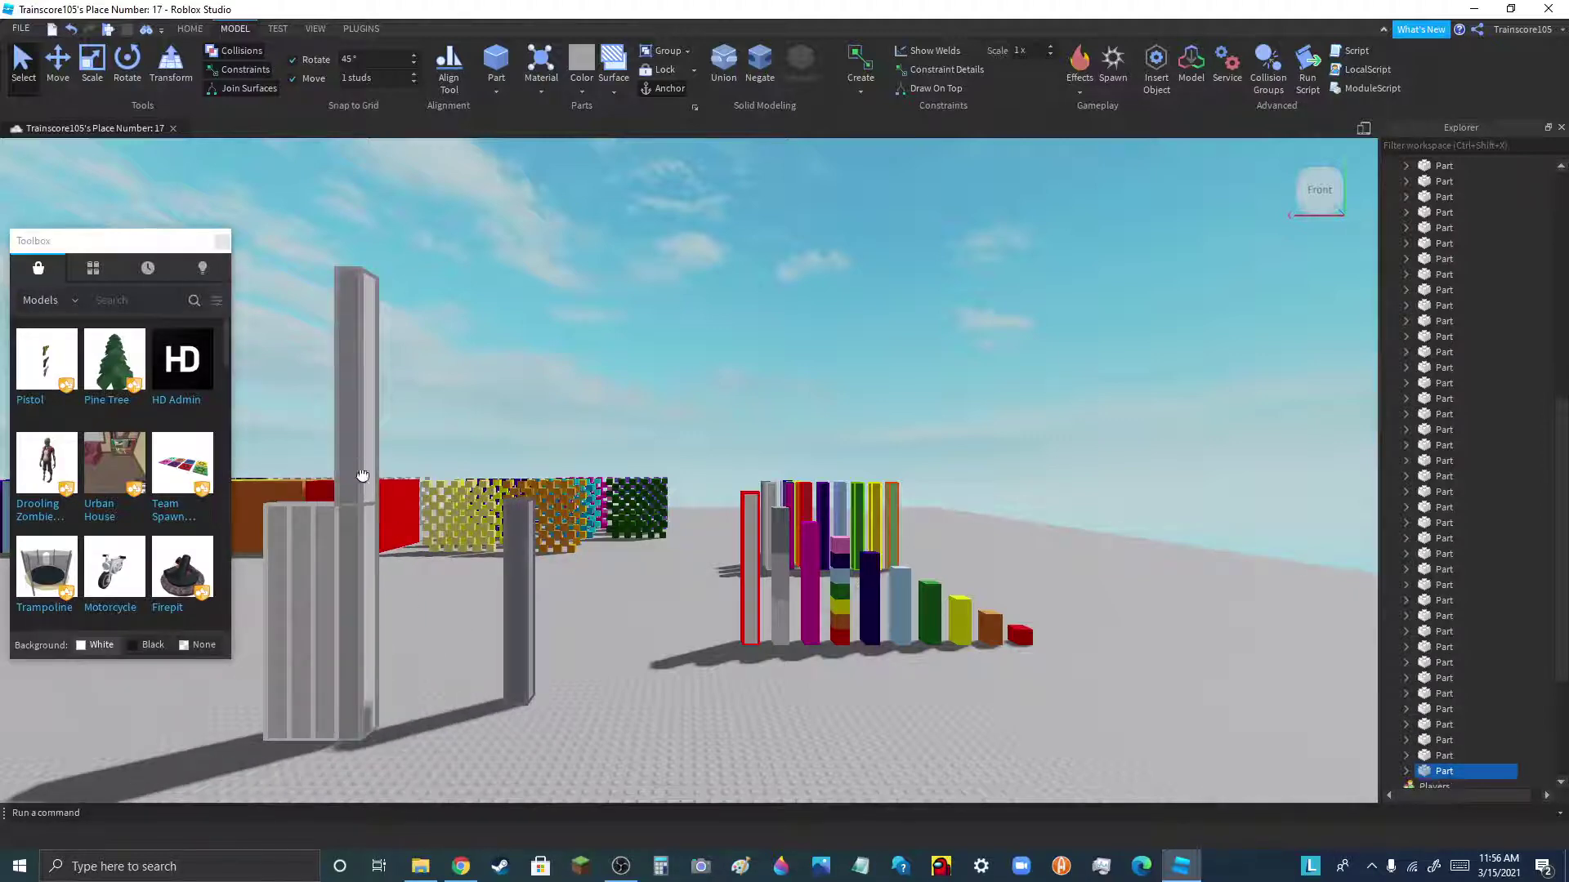
pyautogui.moveTo(362, 475); pyautogui.dragTo(380, 741)
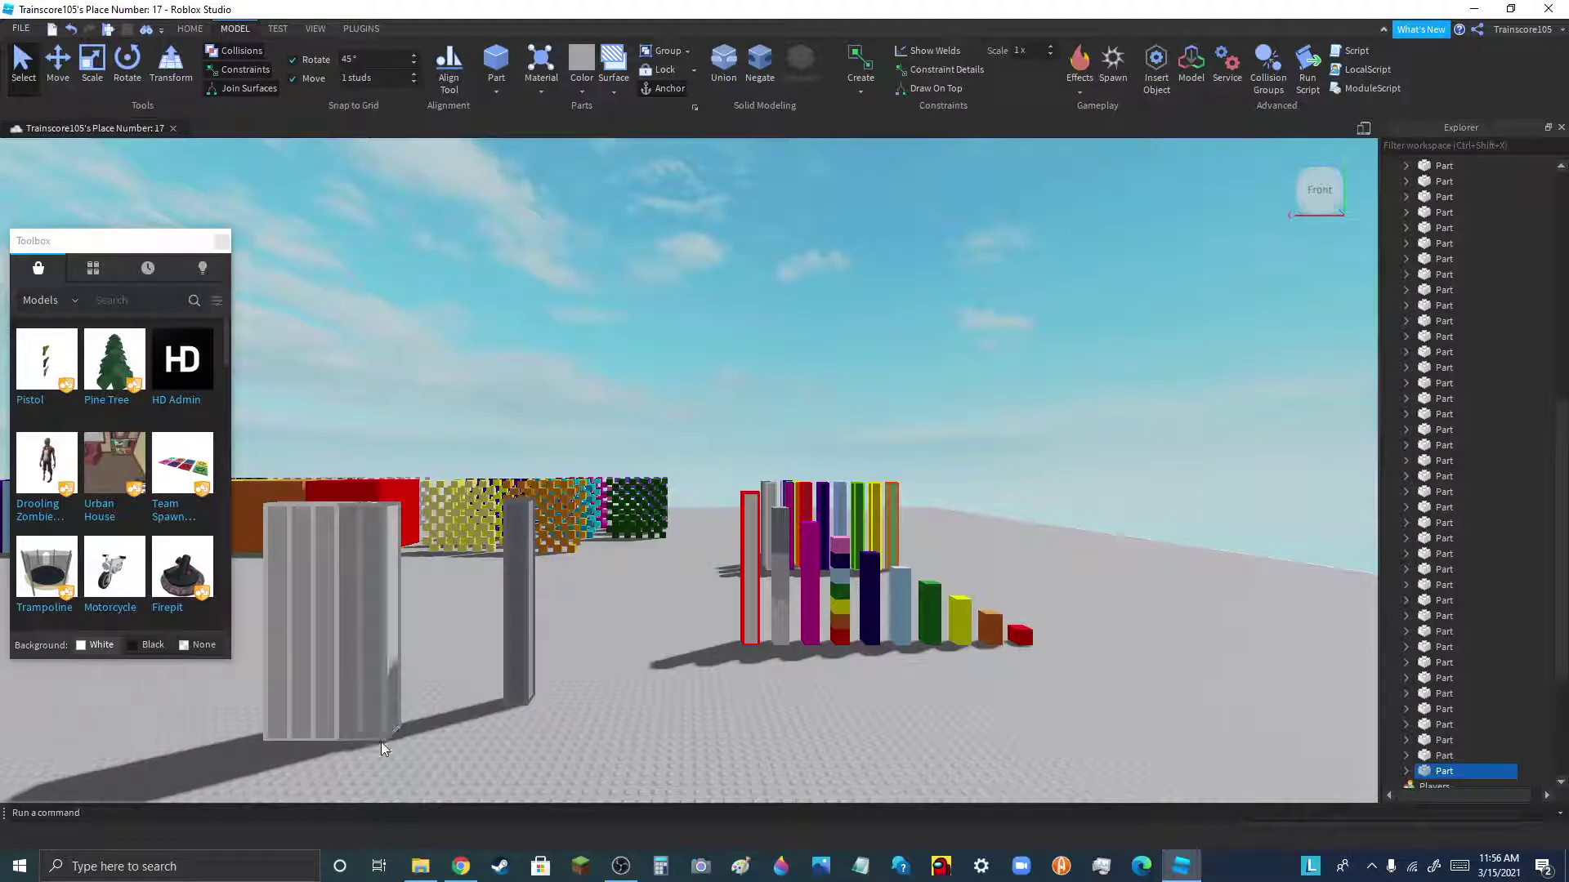
pyautogui.hotkey('ctrl', 'd')
pyautogui.moveTo(378, 490); pyautogui.dragTo(417, 739)
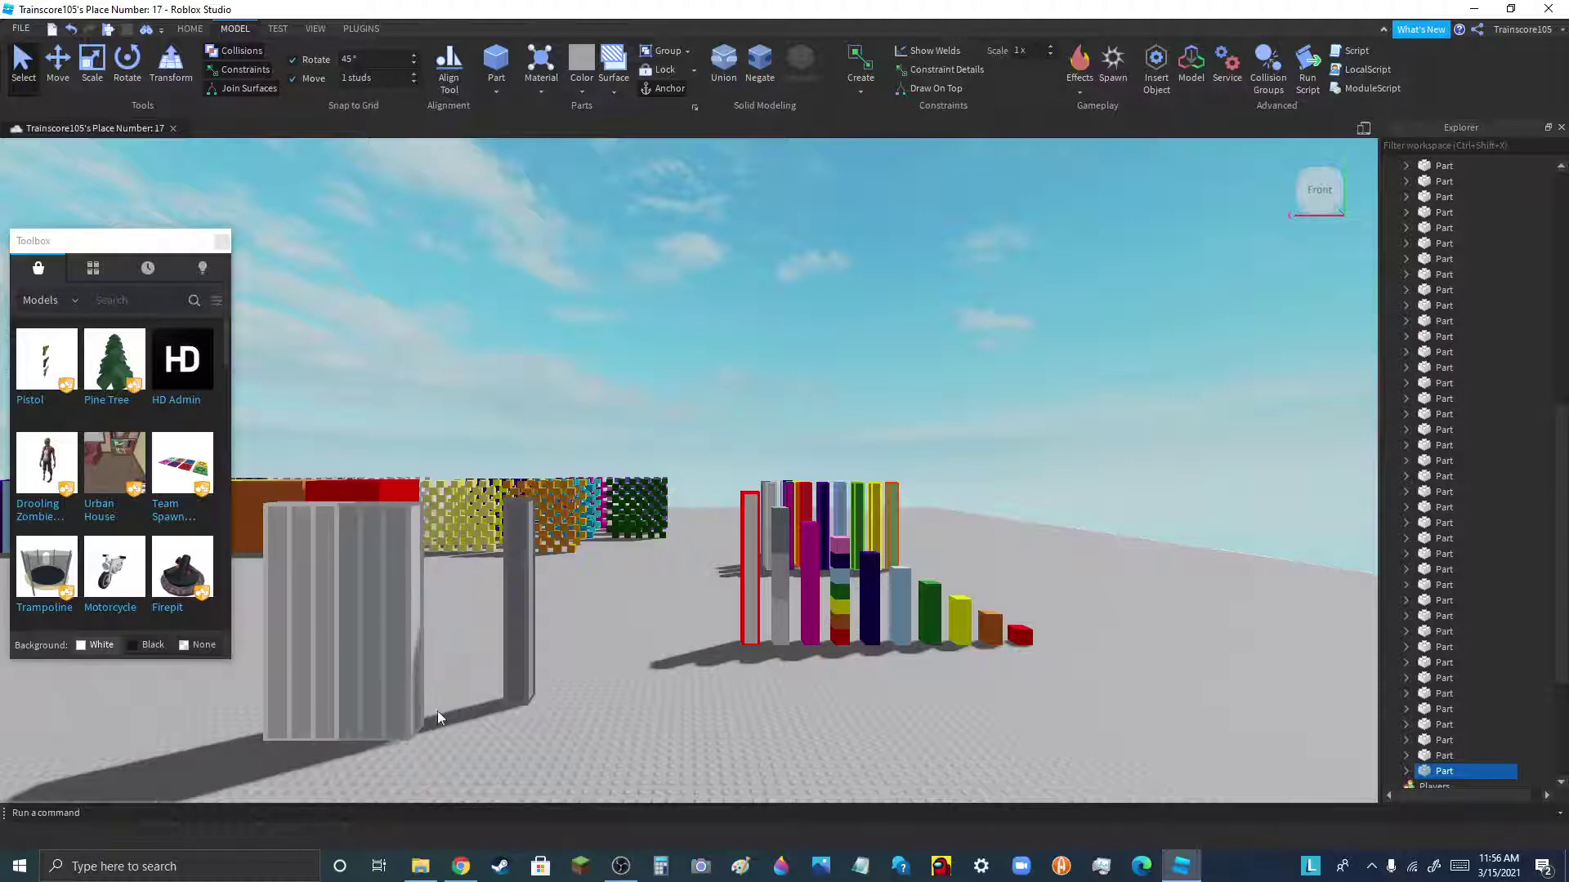
# - Fit the dark grey pillar onto the end of the grey row and add two copies of it beside it
pyautogui.moveTo(513, 680); pyautogui.dragTo(403, 737)
pyautogui.hotkey('ctrl', 'd')
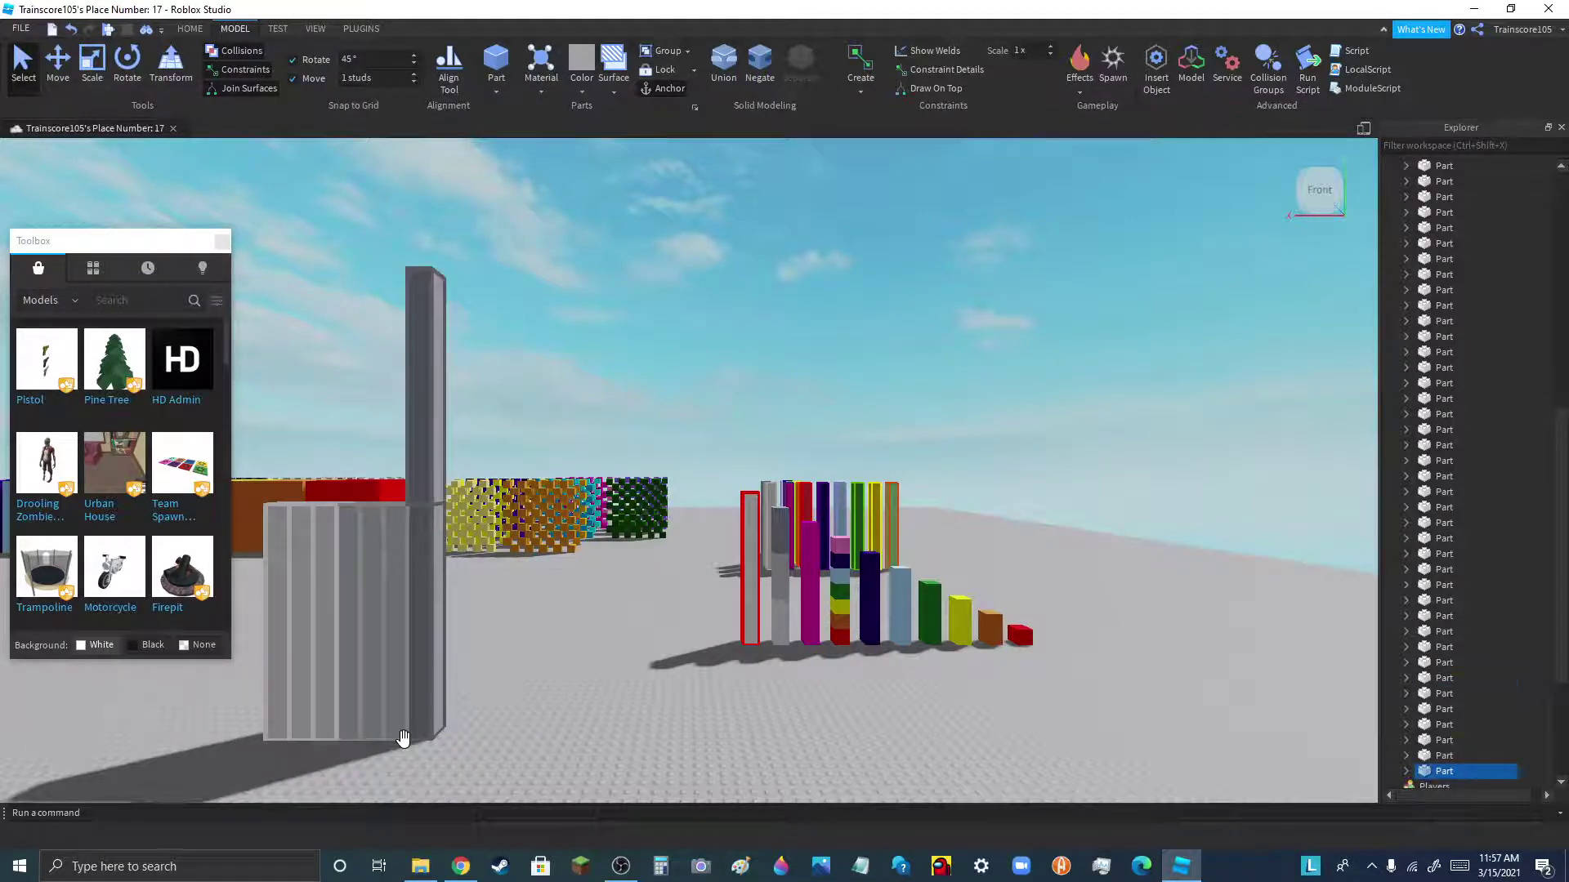
pyautogui.moveTo(435, 409); pyautogui.dragTo(462, 742)
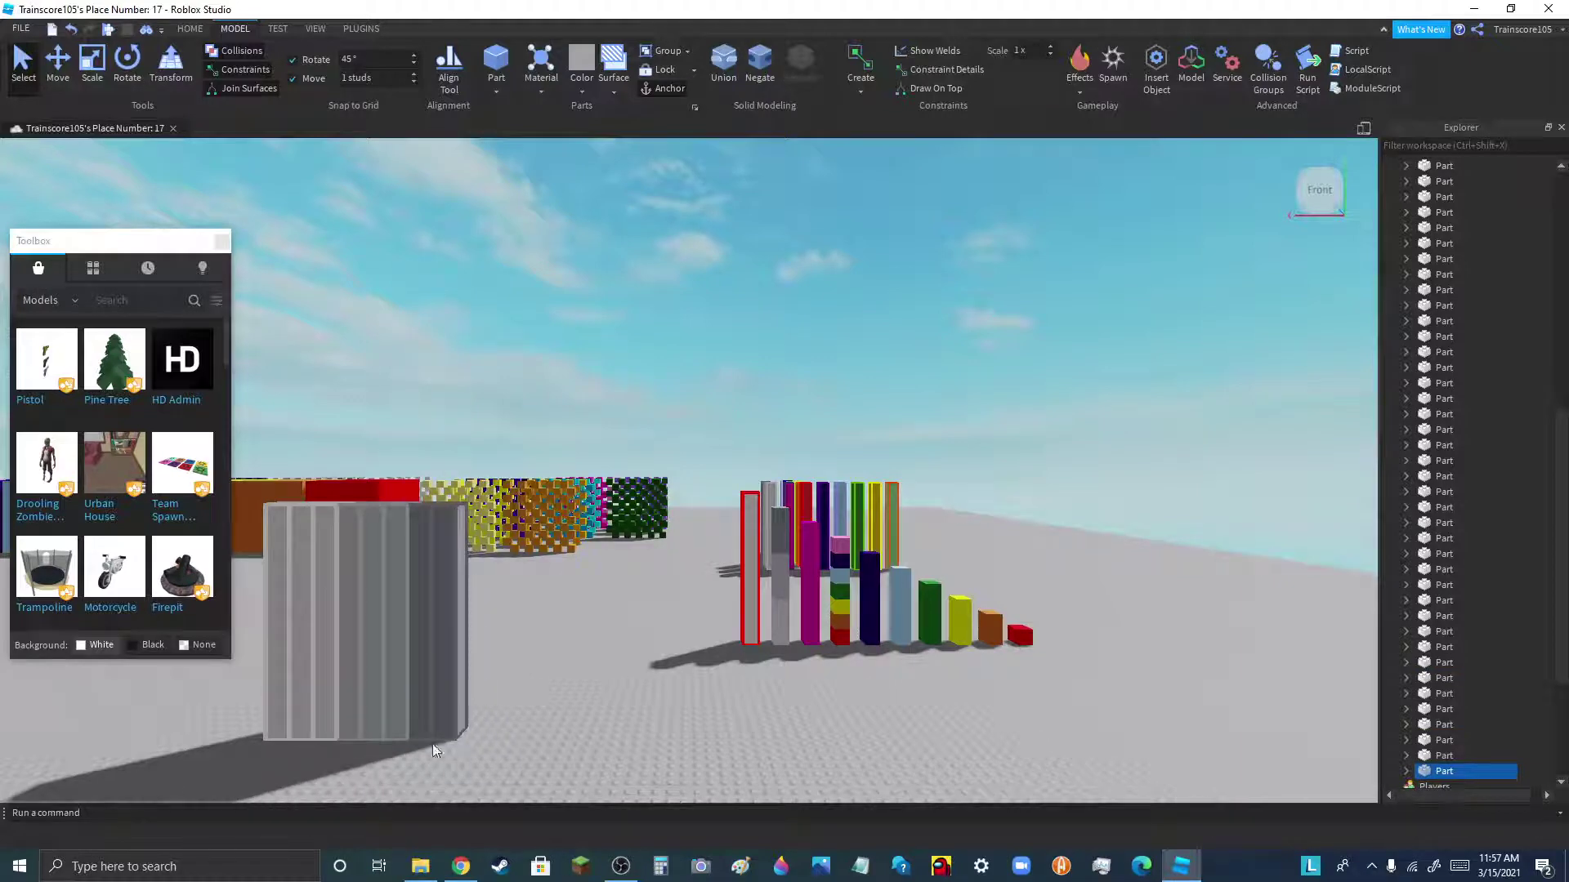
pyautogui.hotkey('ctrl', 'd')
pyautogui.moveTo(458, 451); pyautogui.dragTo(477, 738)
pyautogui.click(914, 653)
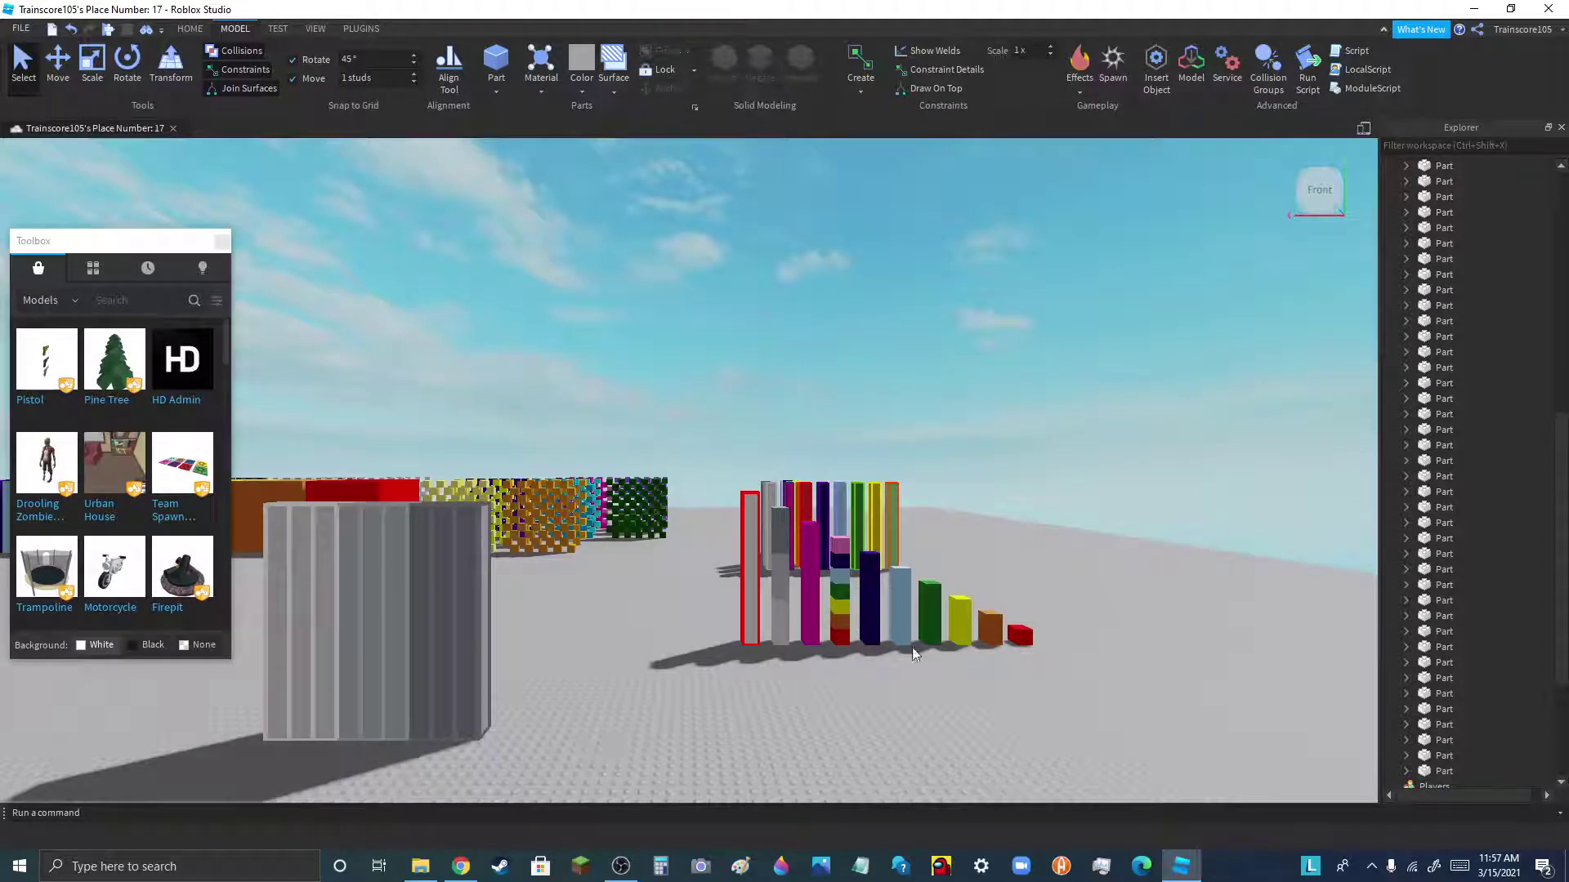
# - Place a copy of the light blue pillar at the end of the grey pillar row and group the whole row as one model
pyautogui.click(906, 618)
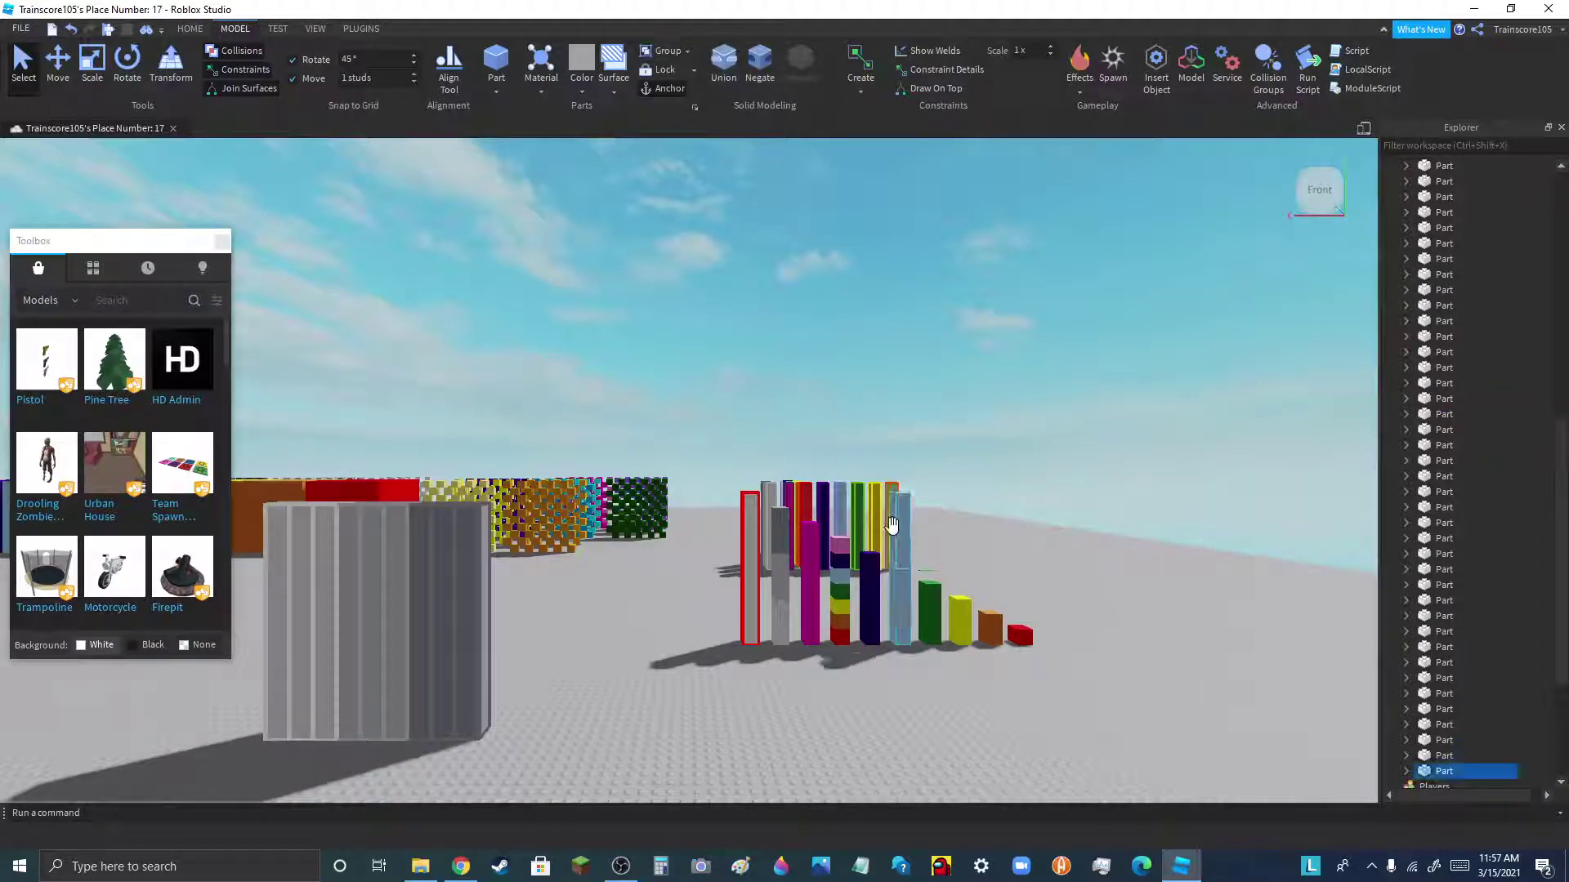
pyautogui.moveTo(891, 525); pyautogui.dragTo(487, 742)
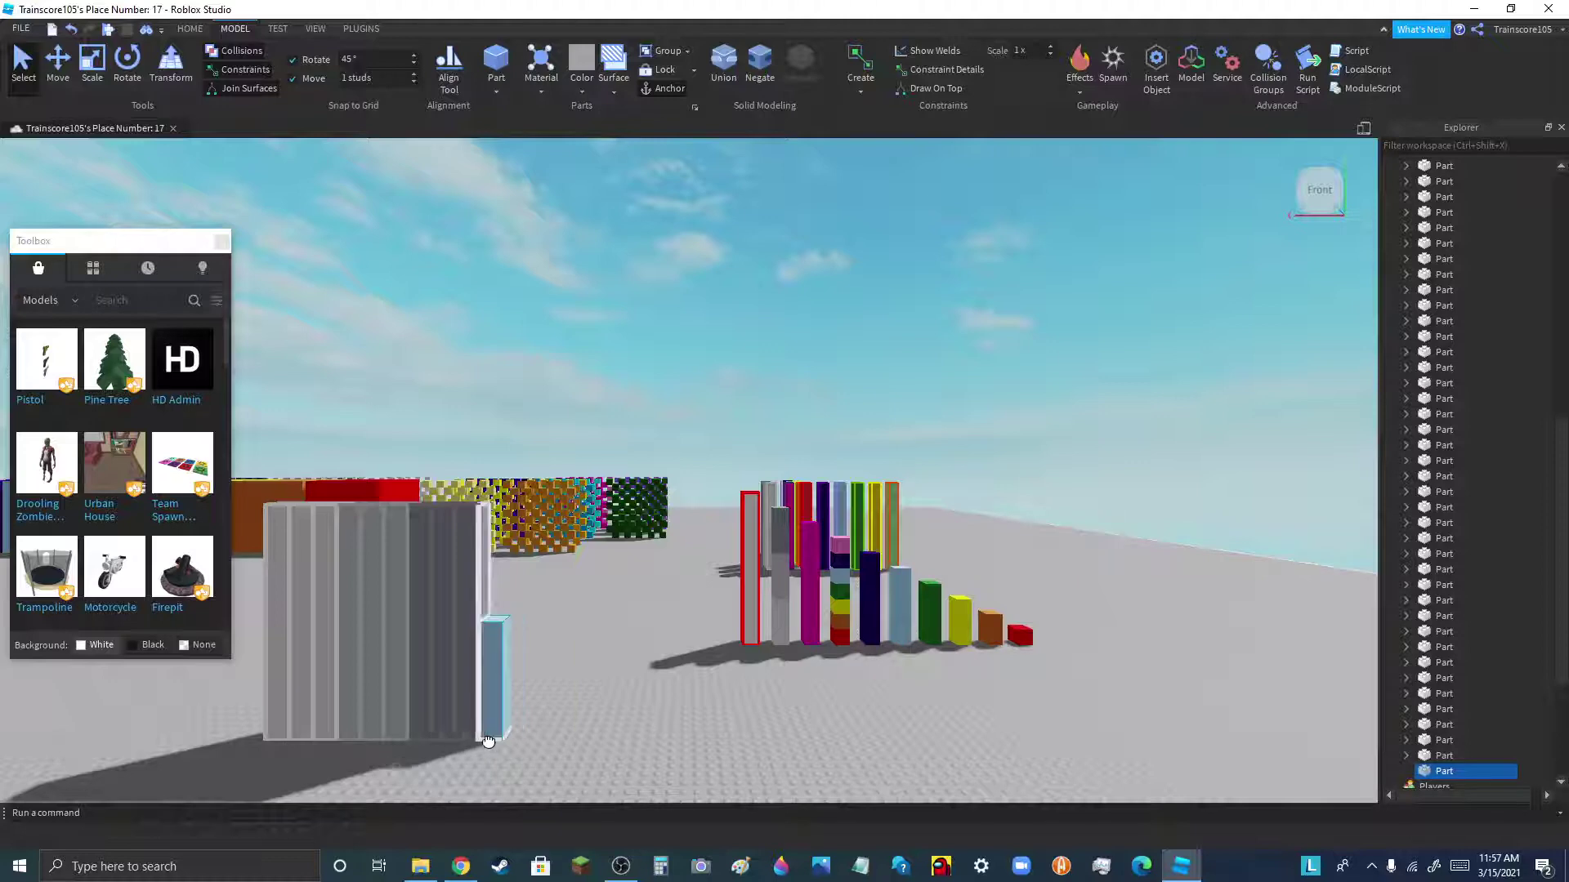
pyautogui.scroll(-3, 660, 720)
pyautogui.moveTo(473, 619); pyautogui.dragTo(641, 721)
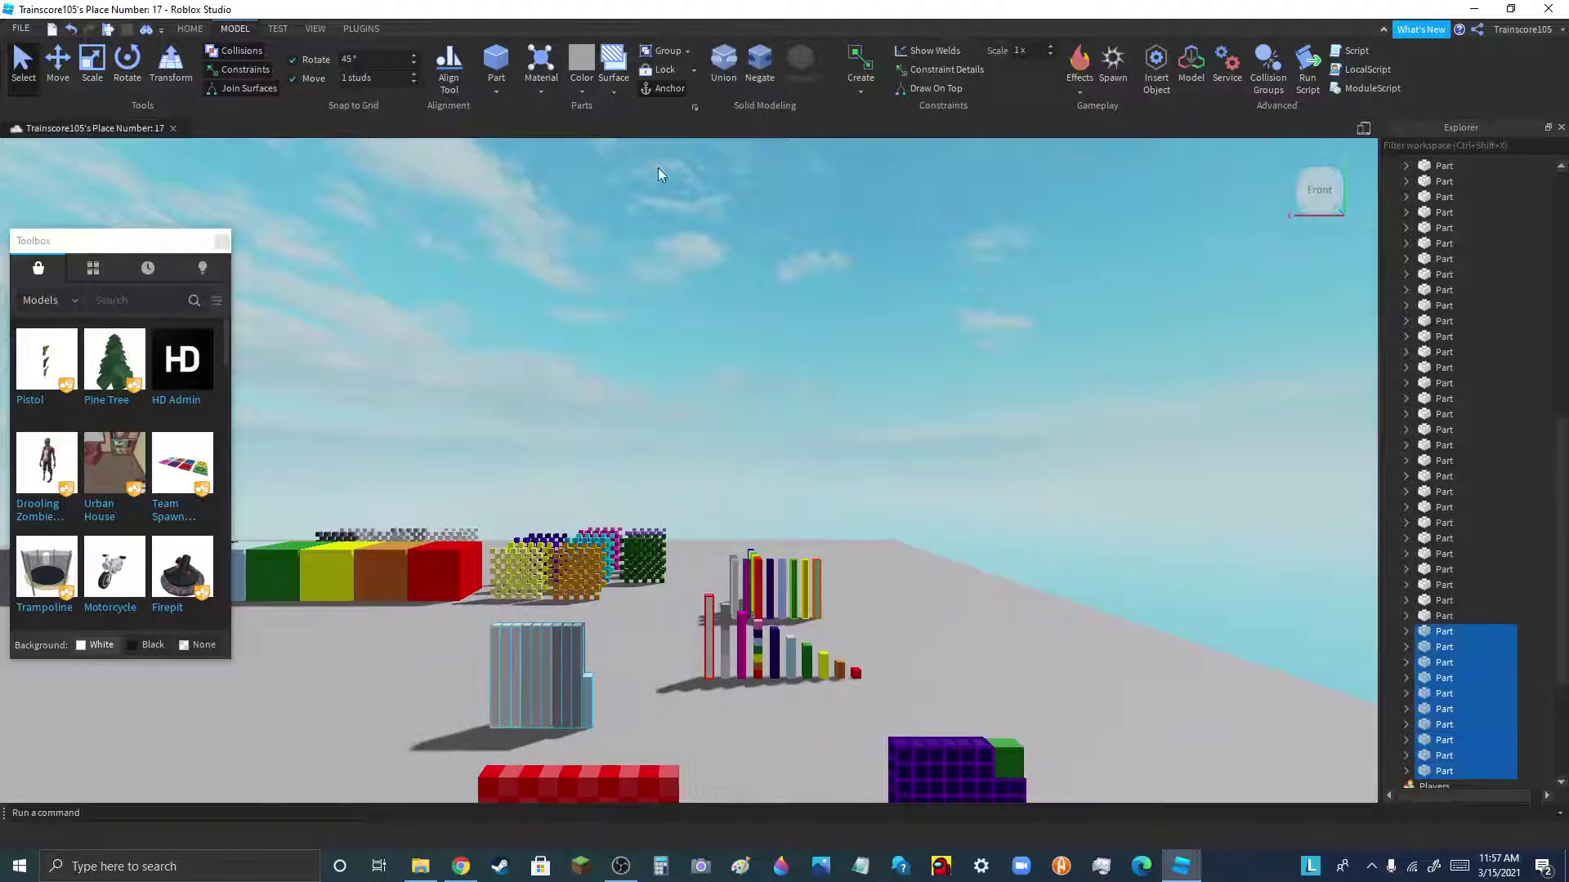
pyautogui.click(665, 54)
pyautogui.click(763, 483)
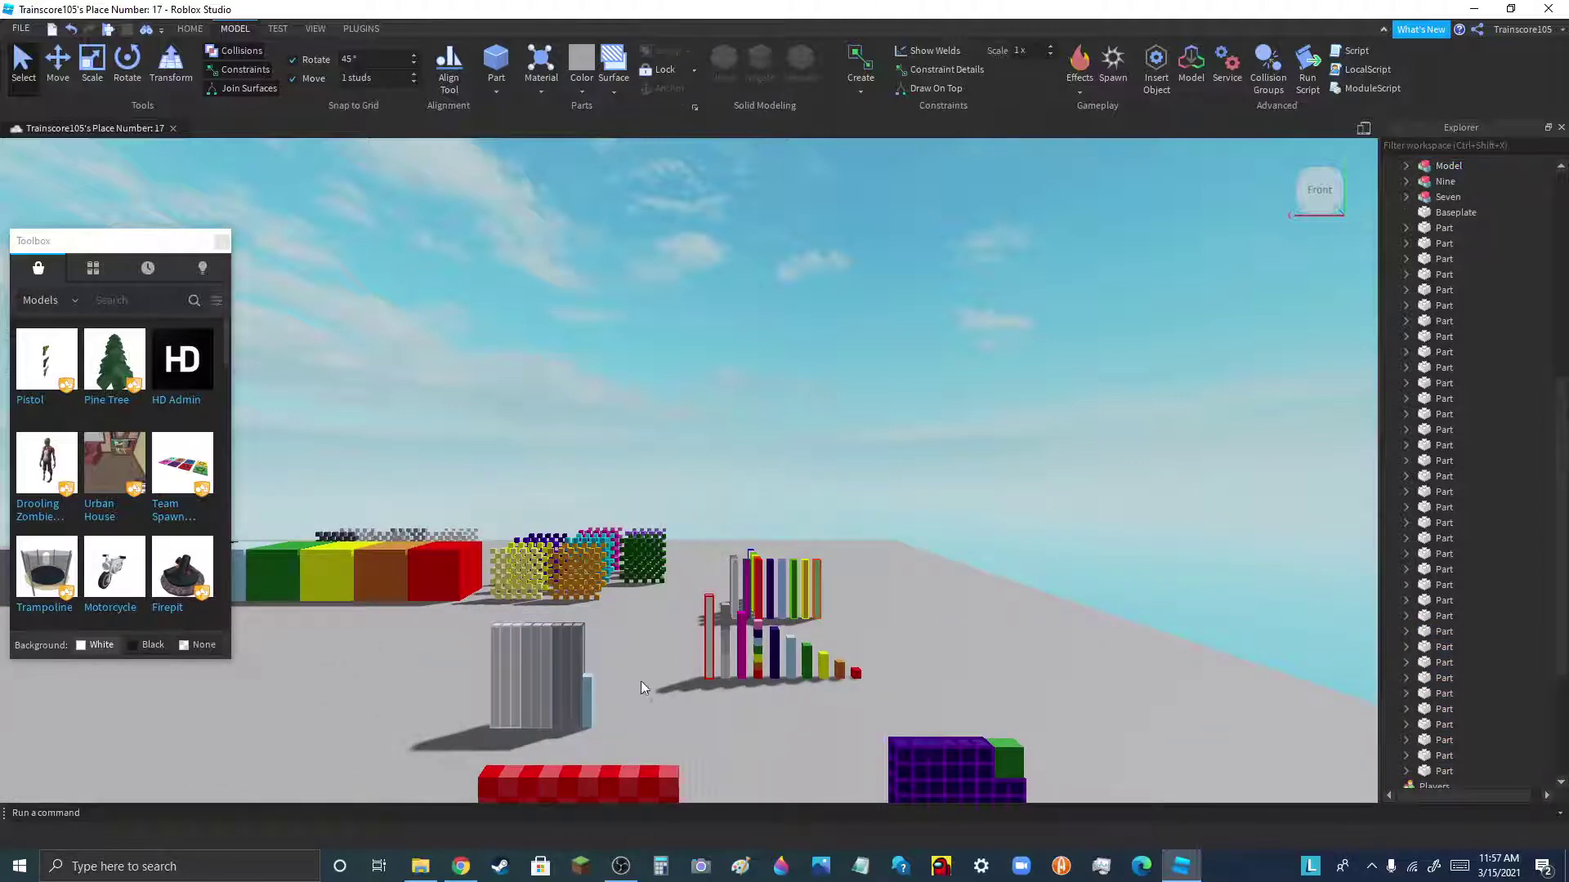
# - Duplicate the orange-outlined green pillar and move the copy onto open baseplate beyond the dark blue and green model
pyautogui.scroll(-3, 556, 459)
pyautogui.scroll(-2, 810, 618)
pyautogui.scroll(6, 811, 617)
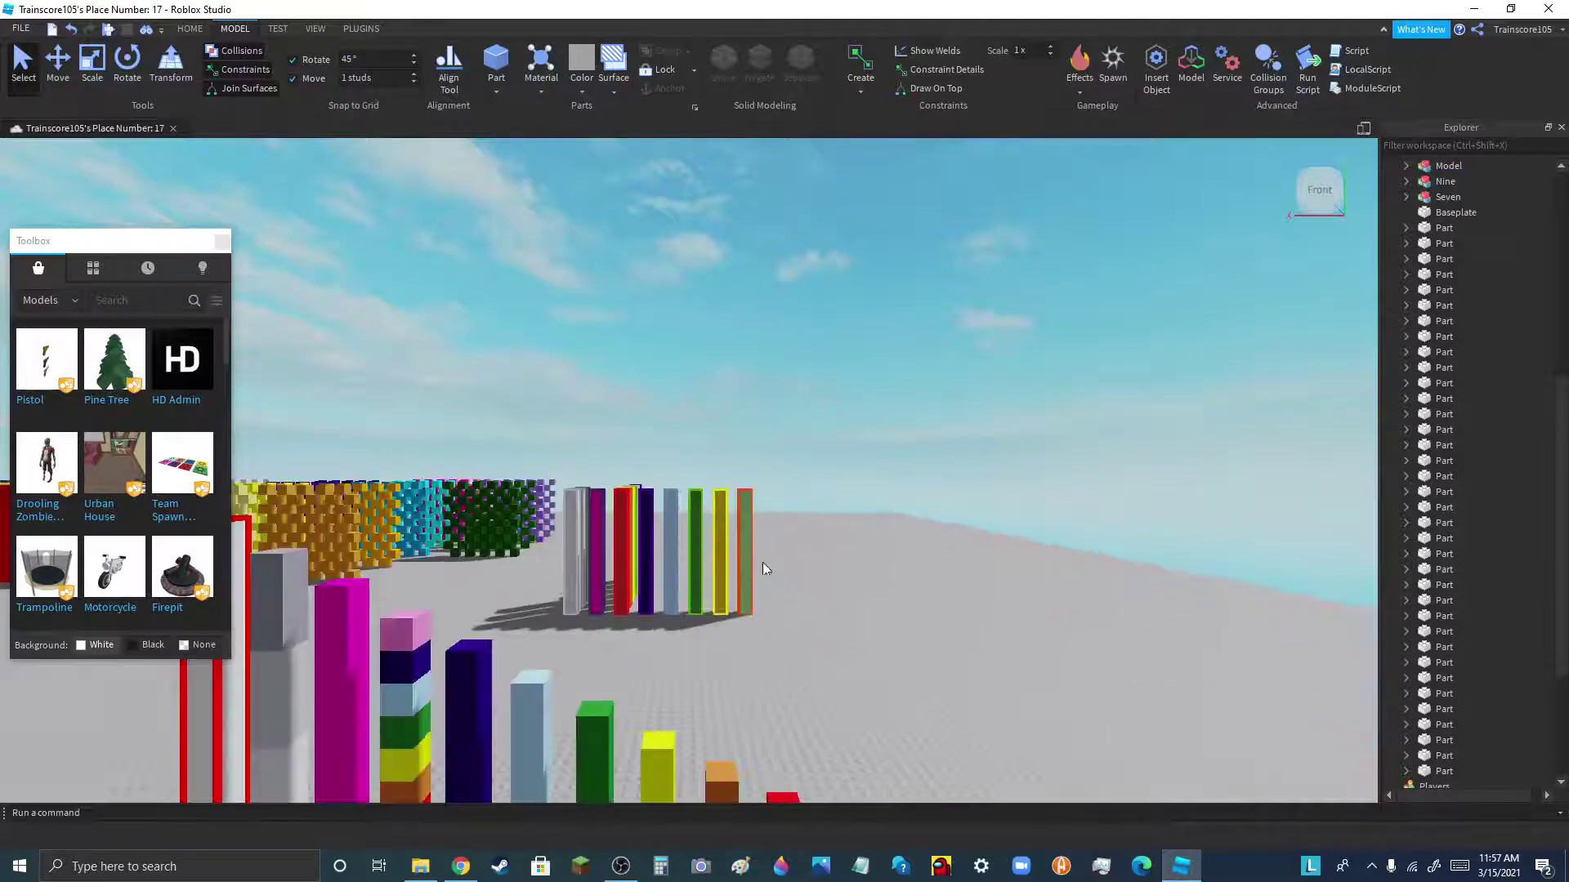
pyautogui.click(744, 554)
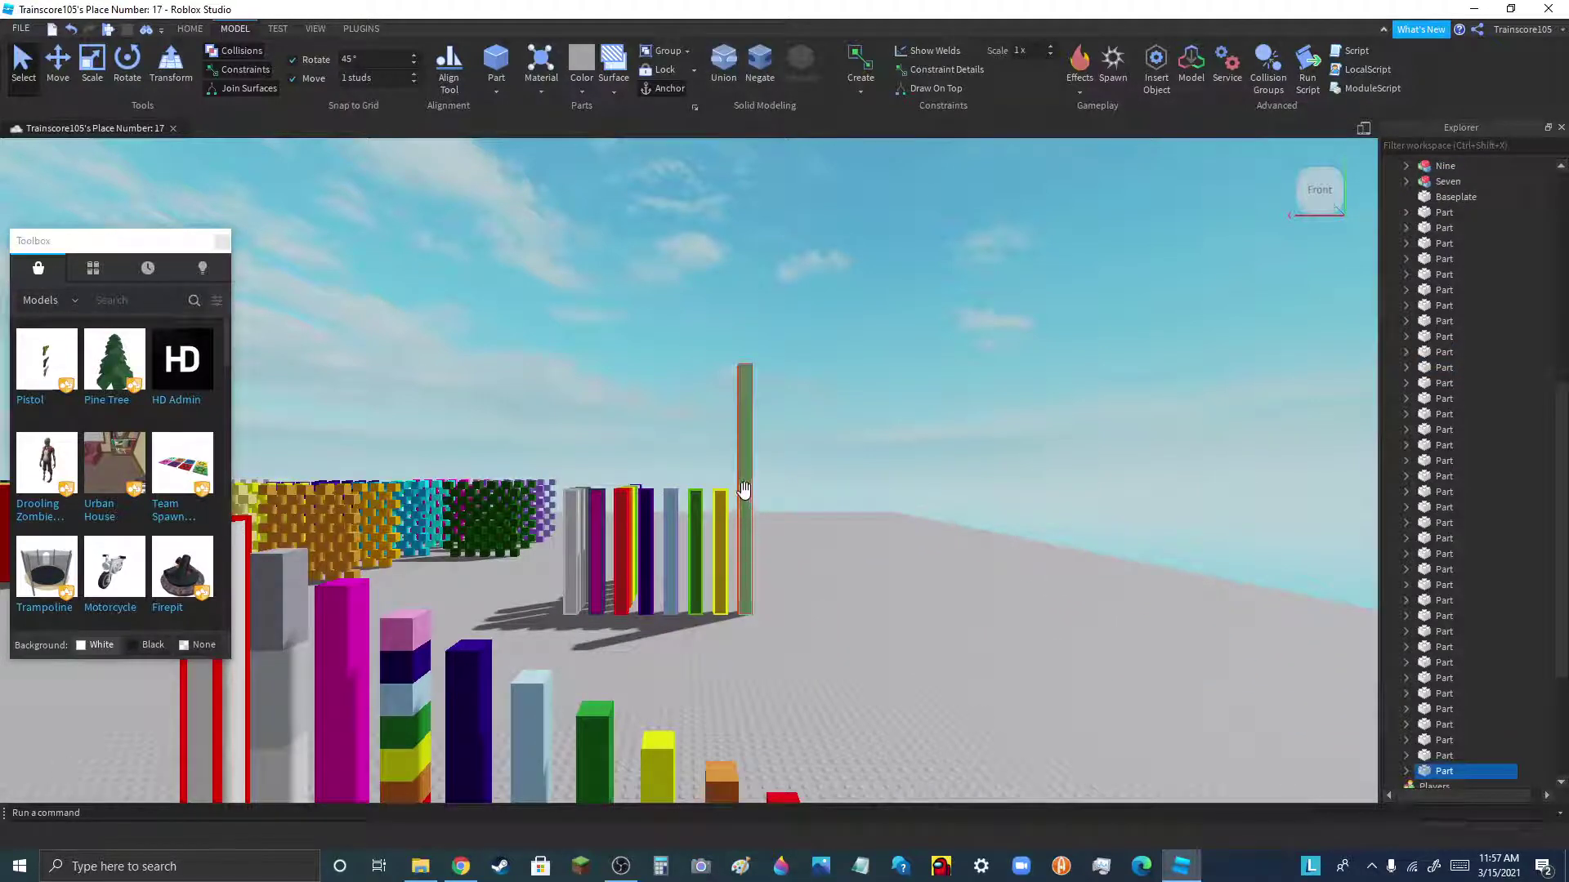
pyautogui.moveTo(744, 490); pyautogui.dragTo(905, 711)
pyautogui.scroll(-3, 706, 552)
pyautogui.moveTo(768, 557); pyautogui.dragTo(835, 628)
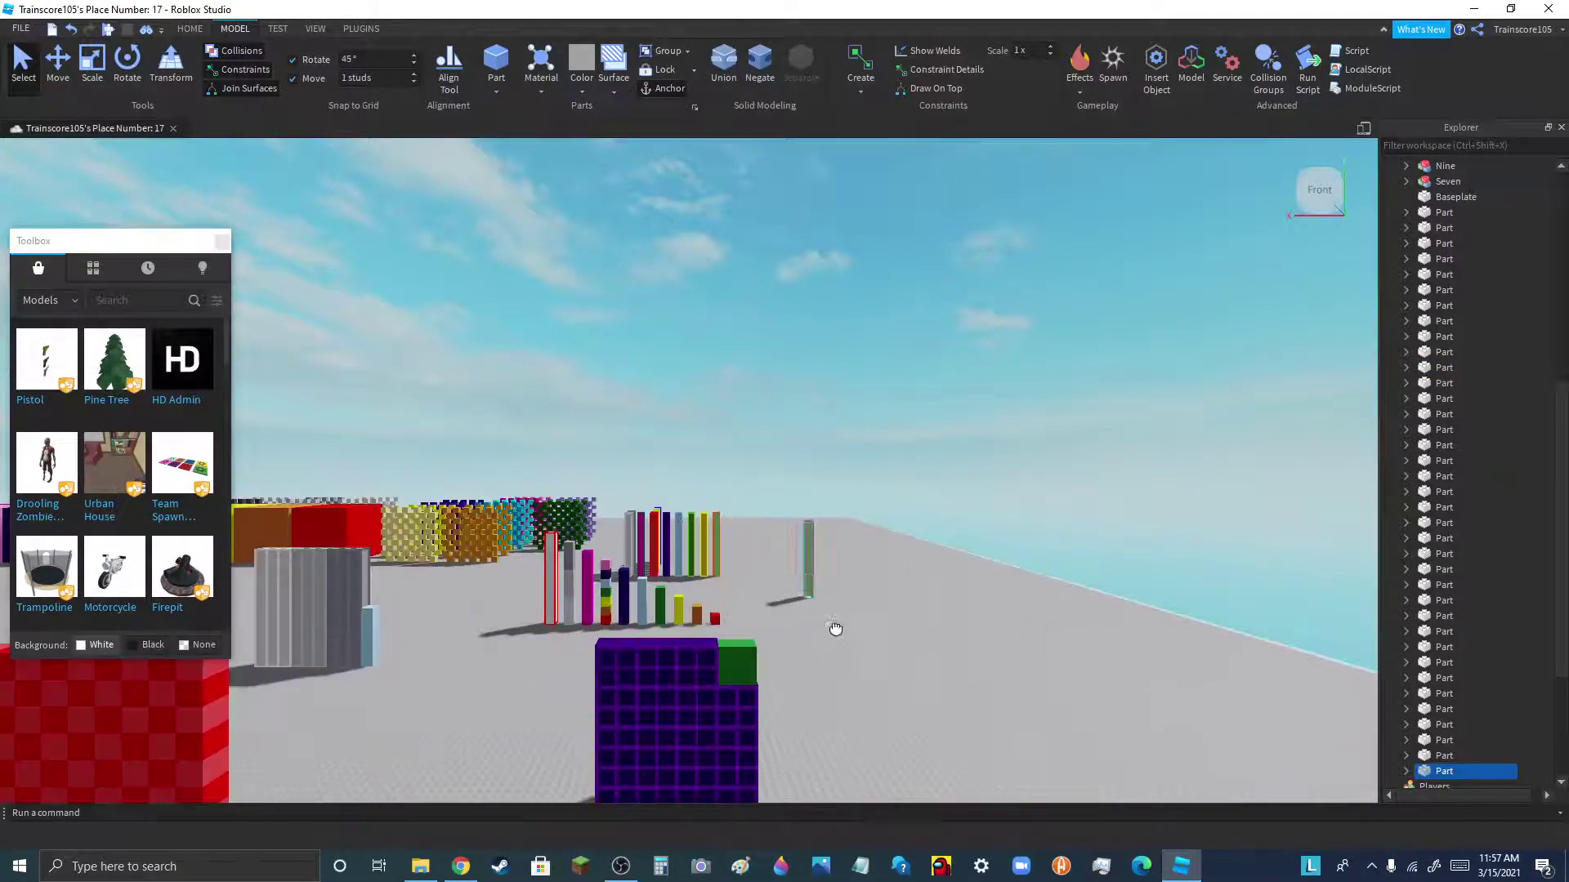
pyautogui.scroll(-2, 835, 628)
pyautogui.scroll(6, 845, 641)
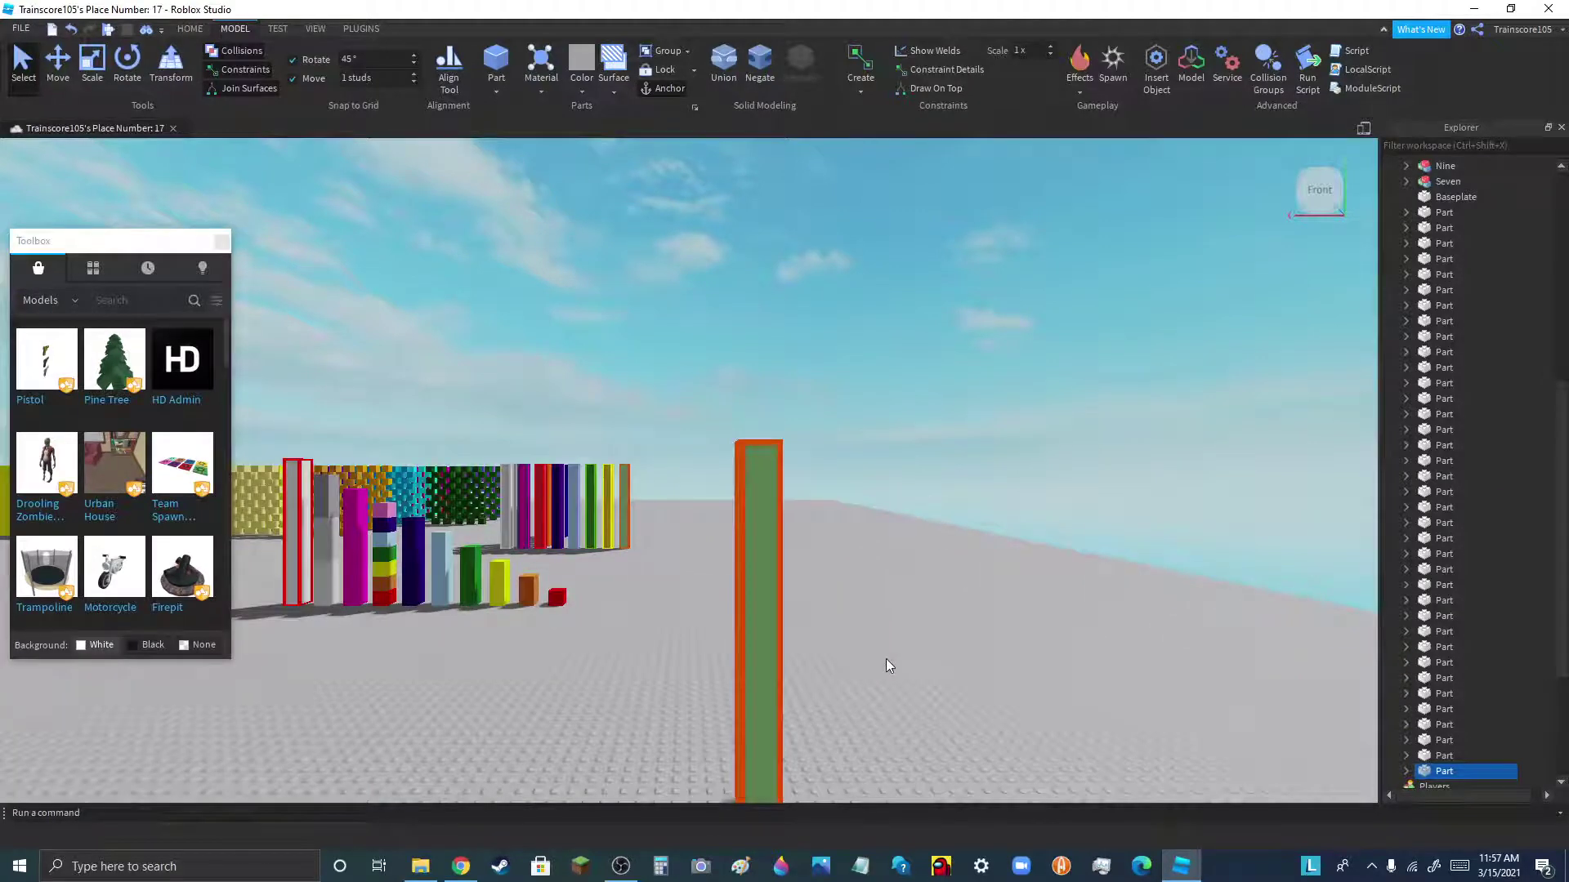
# - Duplicate the separated orange-outlined green pillar and fit the two pillars flush side by side
pyautogui.hotkey('ctrl', 'd')
pyautogui.moveTo(765, 383); pyautogui.dragTo(966, 723)
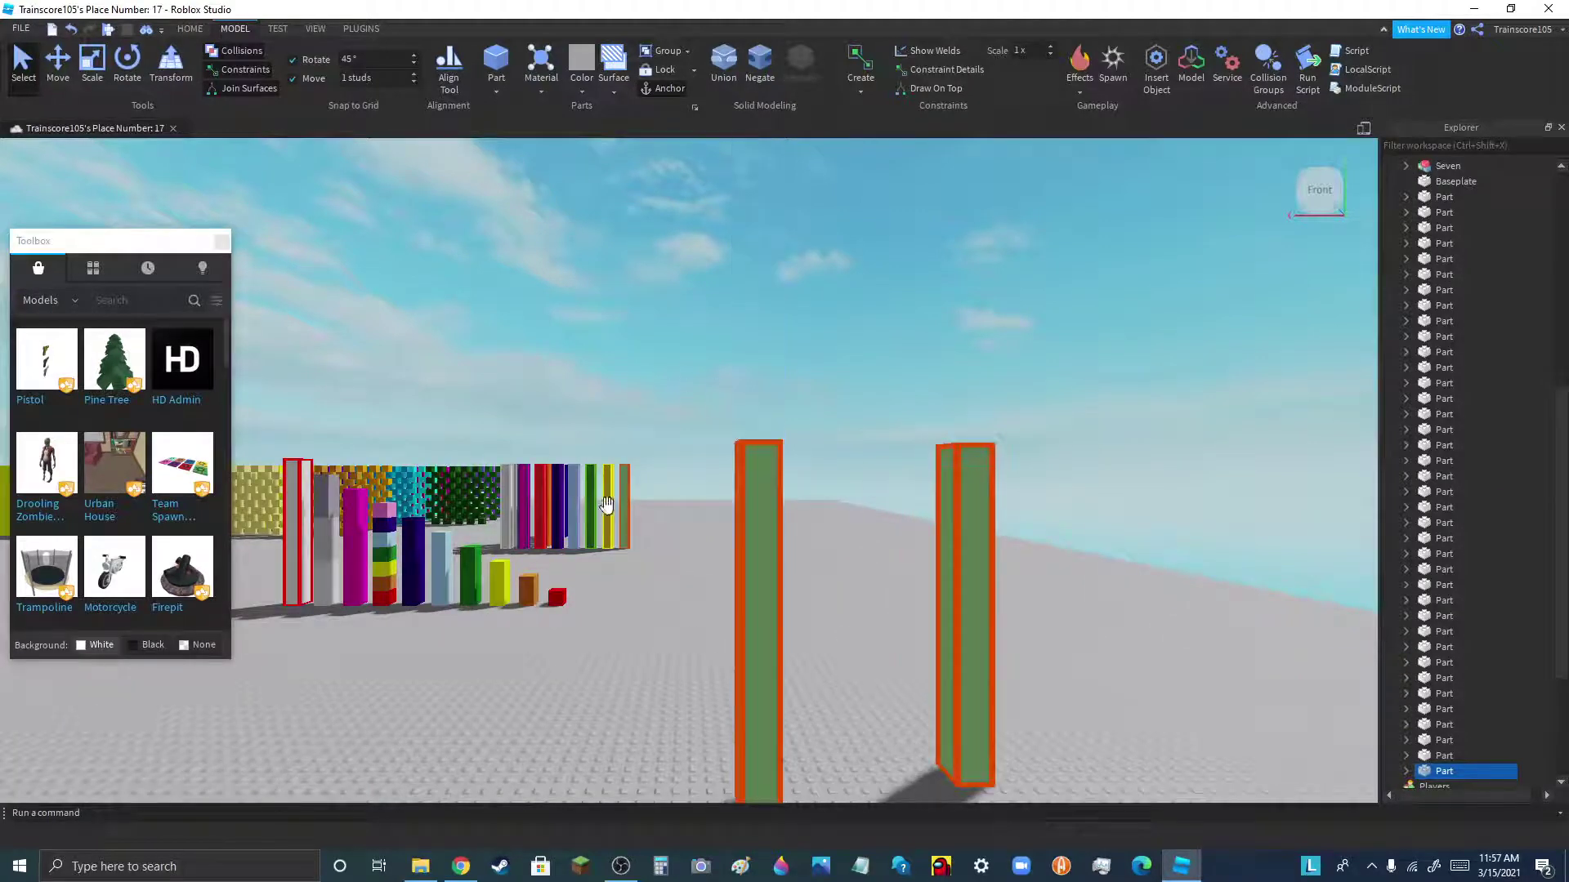
pyautogui.scroll(-3, 605, 507)
pyautogui.scroll(3, 735, 532)
pyautogui.moveTo(887, 677); pyautogui.dragTo(702, 744)
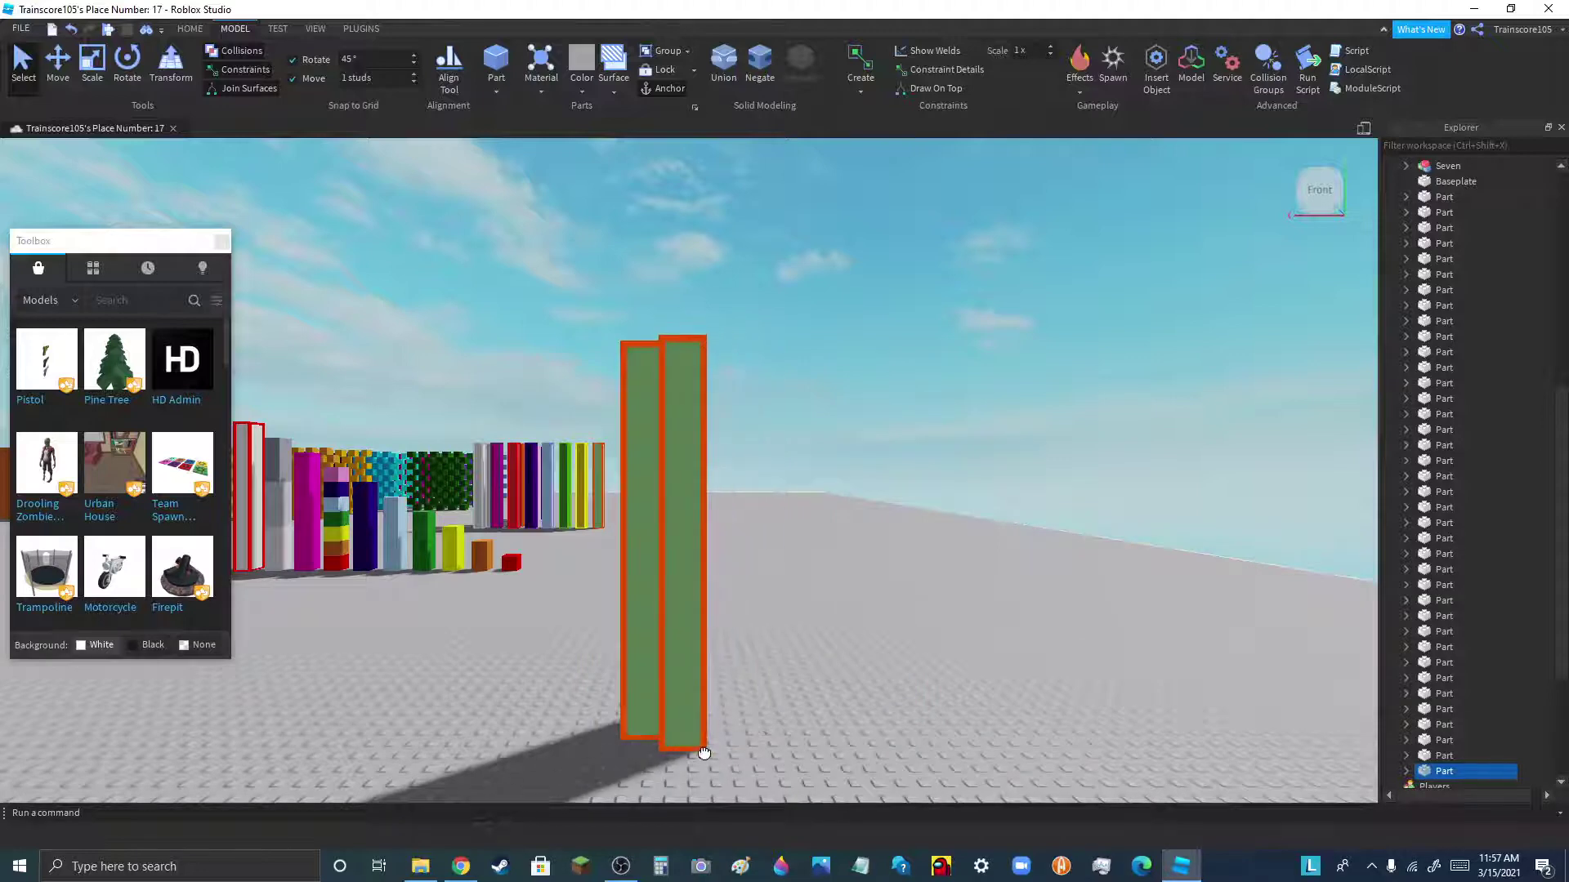
# - Place a copy of the short yellow pillar beside the two green pillars and group the three parts
pyautogui.click(442, 547)
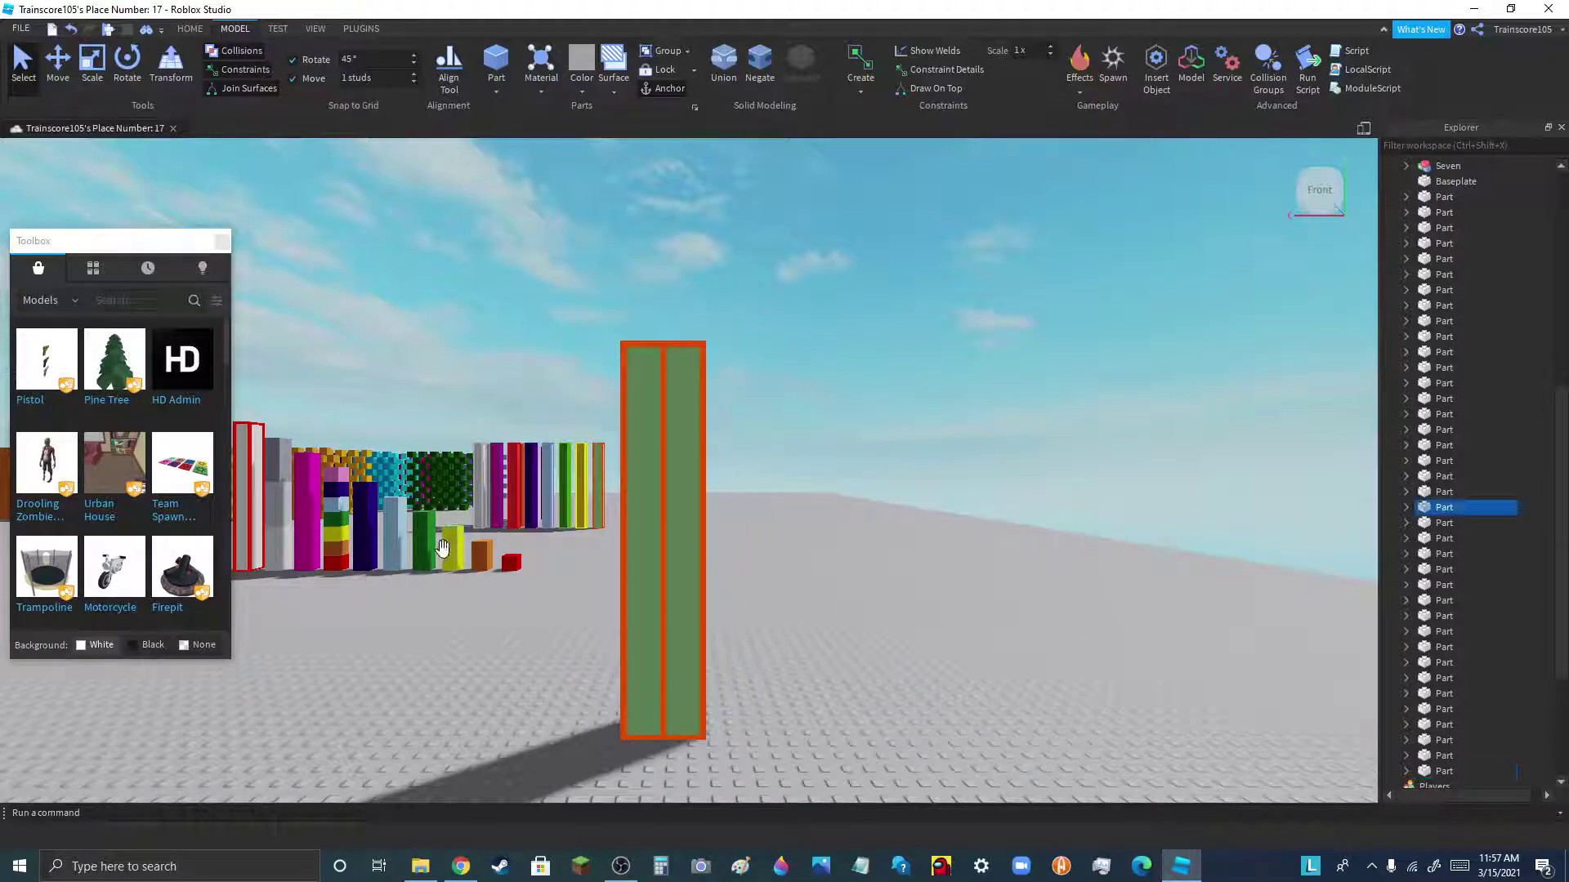
pyautogui.hotkey('ctrl', 'd')
pyautogui.moveTo(446, 520); pyautogui.dragTo(708, 742)
pyautogui.scroll(-4, 708, 741)
pyautogui.moveTo(780, 467); pyautogui.dragTo(664, 744)
pyautogui.click(667, 50)
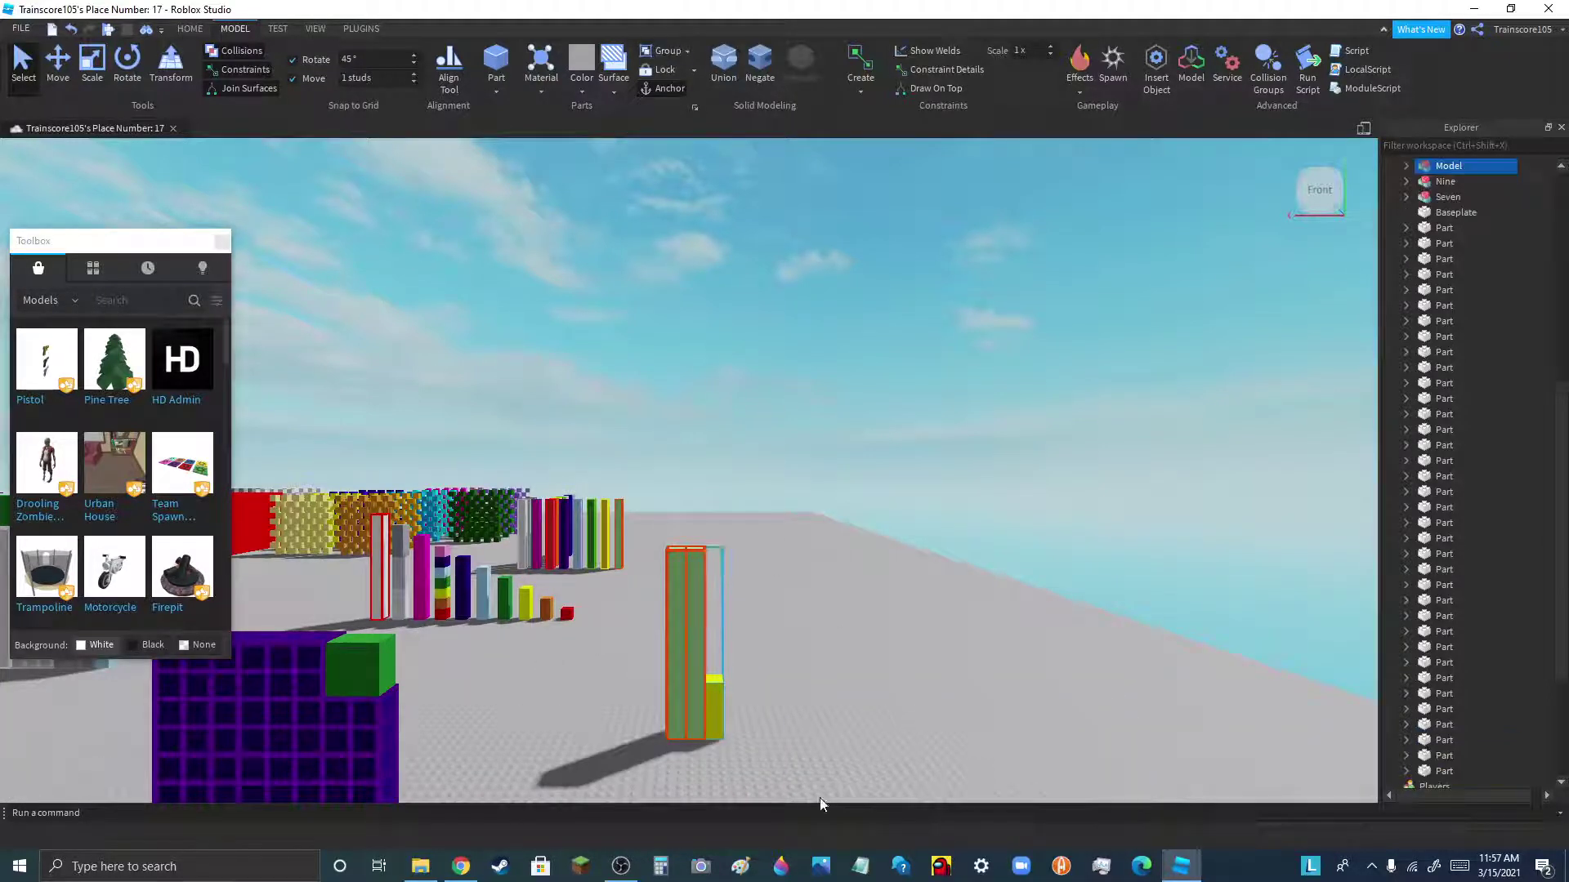
pyautogui.scroll(5, 698, 733)
pyautogui.moveTo(861, 673); pyautogui.dragTo(728, 742)
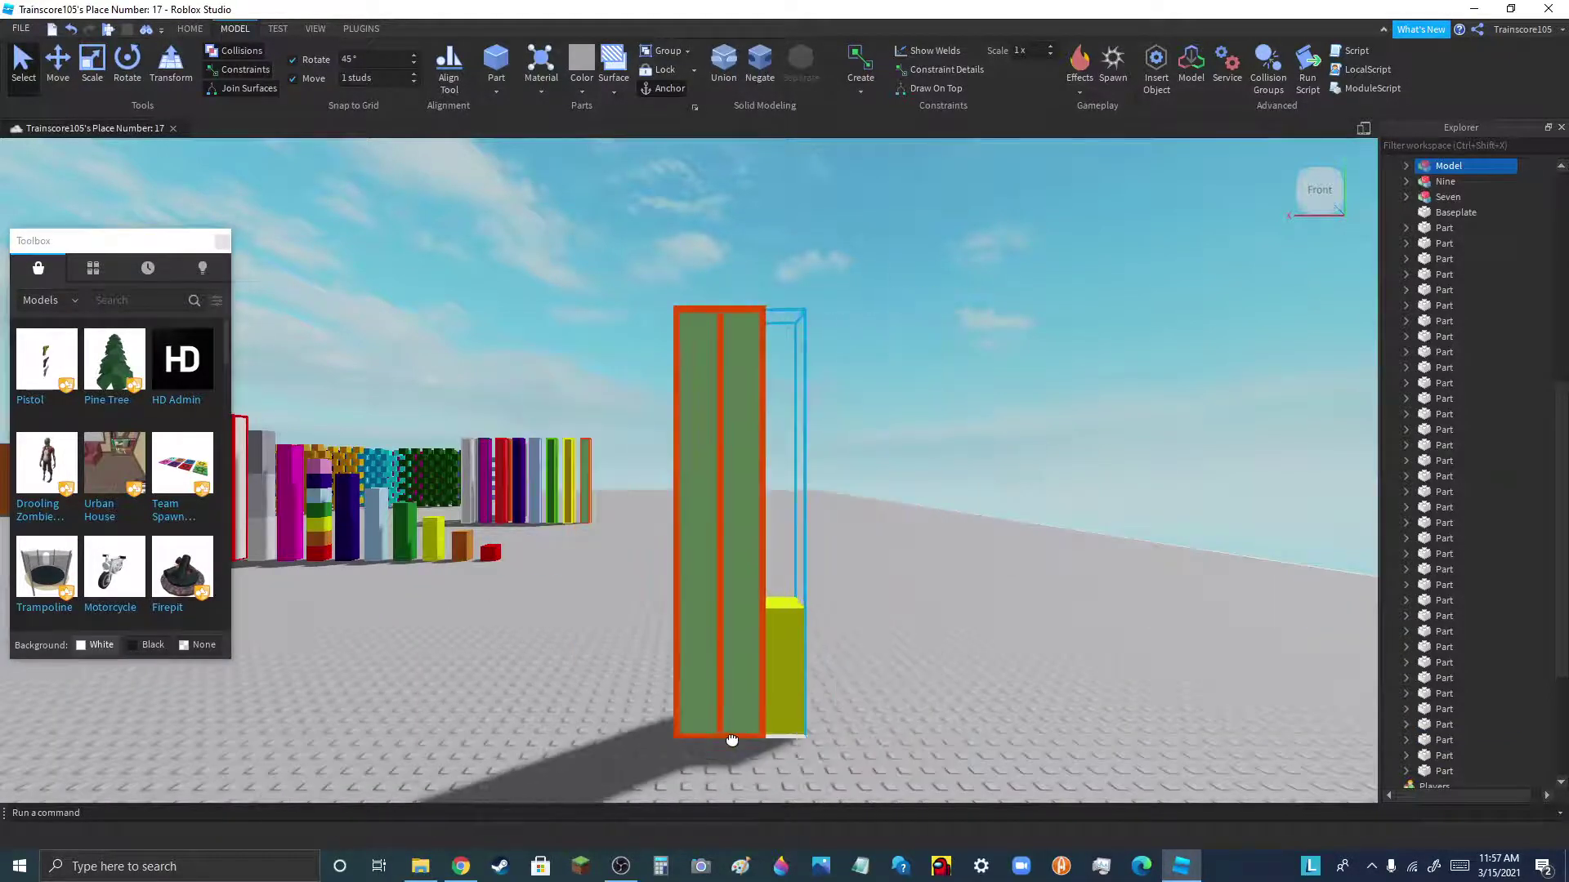
pyautogui.click(991, 632)
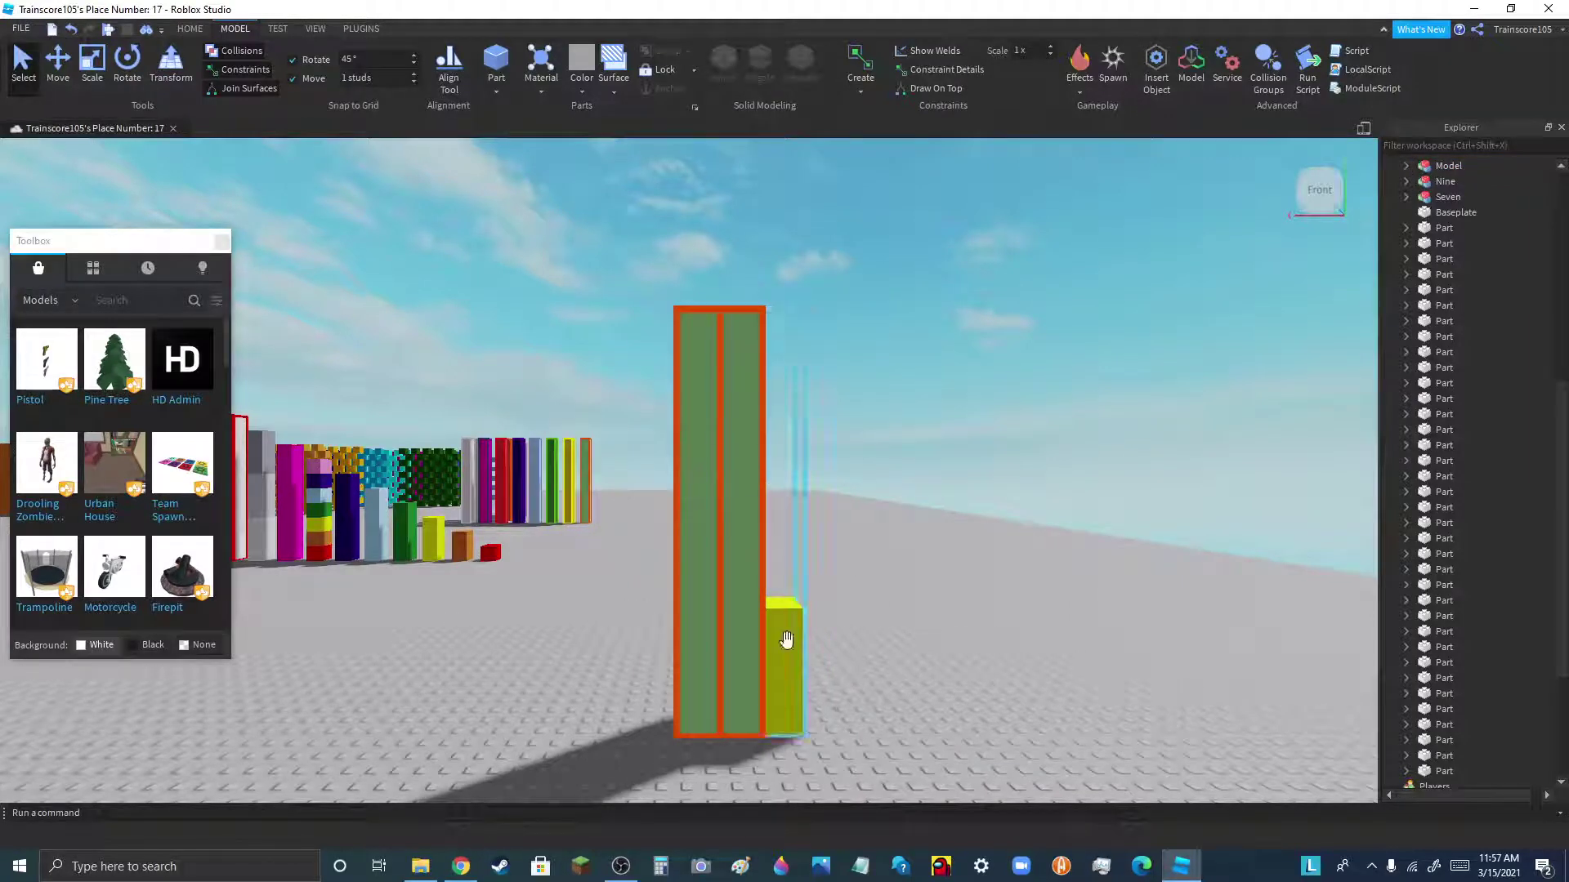
# - Recolour the orange-outlined green pillar in the pillar row to light orange
pyautogui.scroll(10, 582, 458)
pyautogui.click(570, 423)
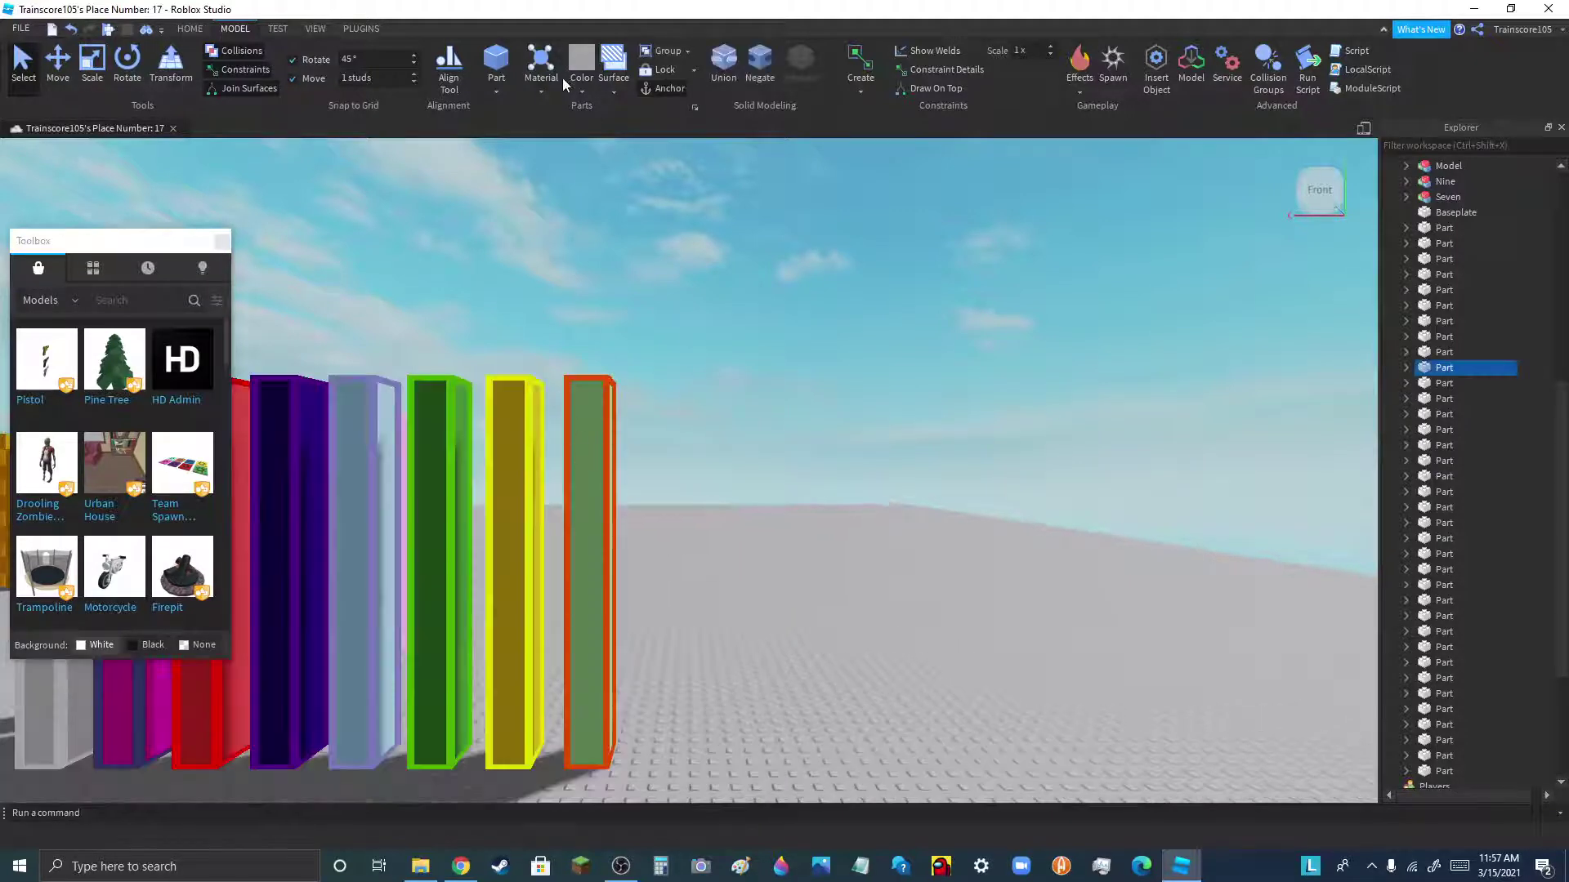
pyautogui.click(582, 88)
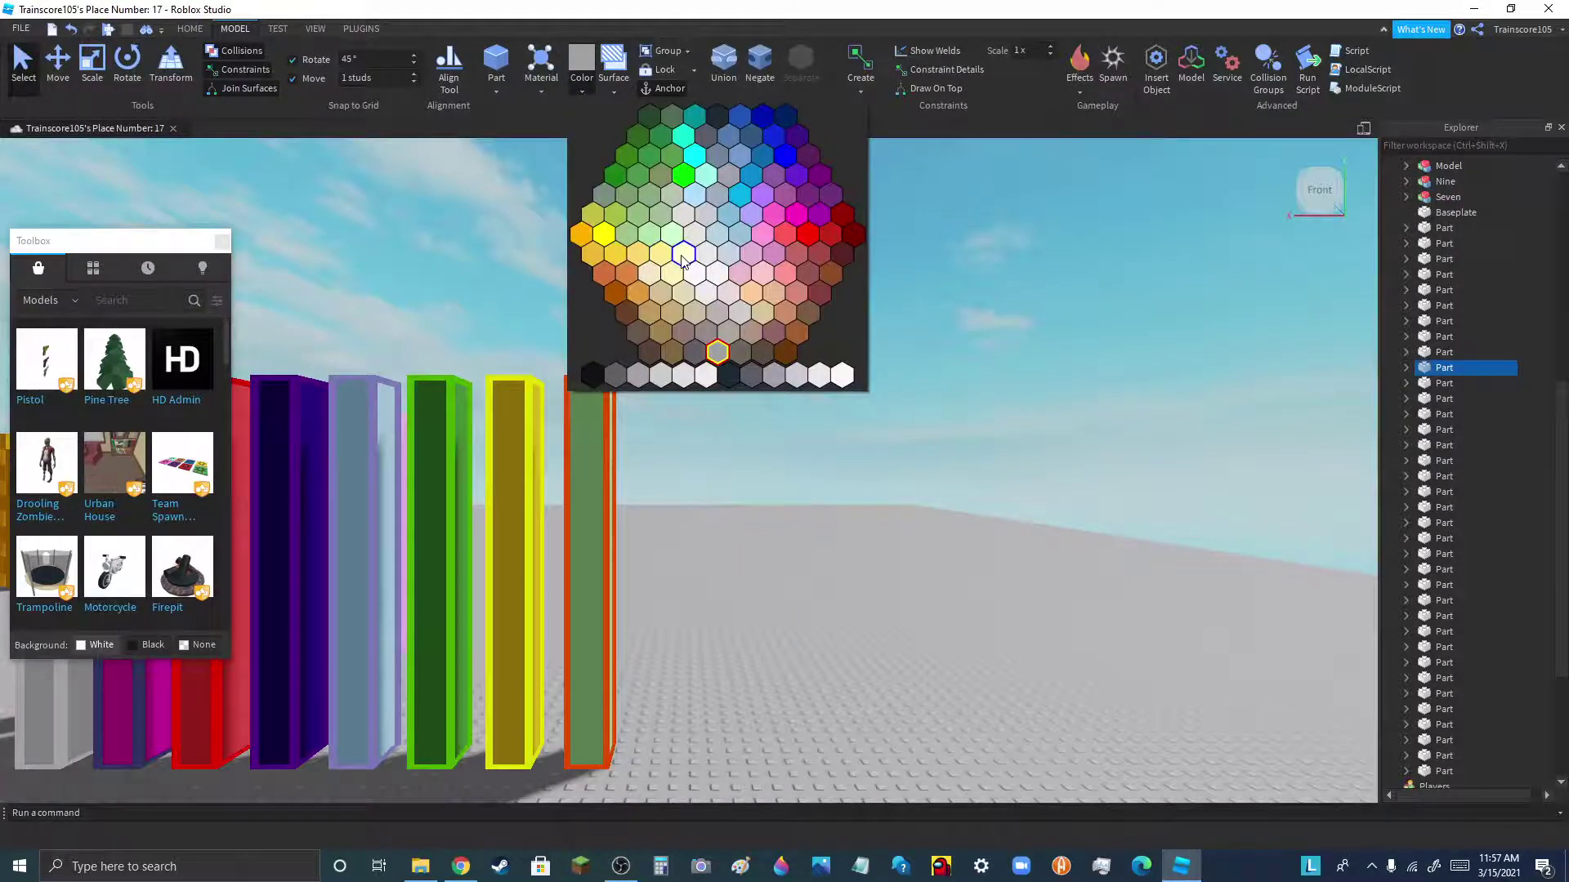
pyautogui.click(756, 289)
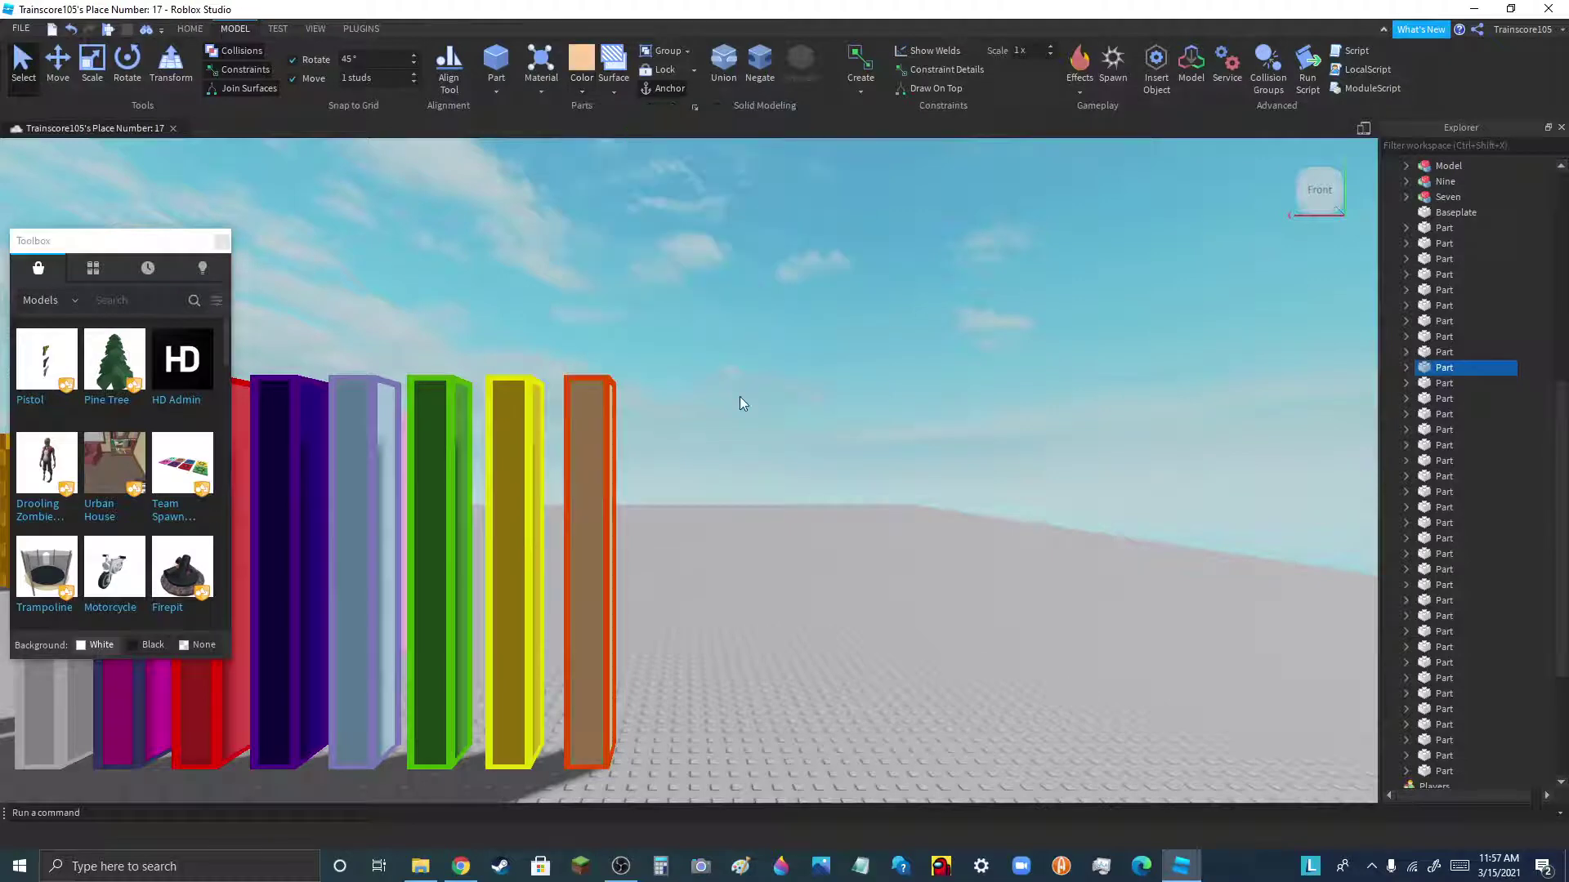
pyautogui.click(735, 397)
# - Ungroup the model made of the two orange-outlined green pillars and the yellow pillar
pyautogui.scroll(-10, 620, 428)
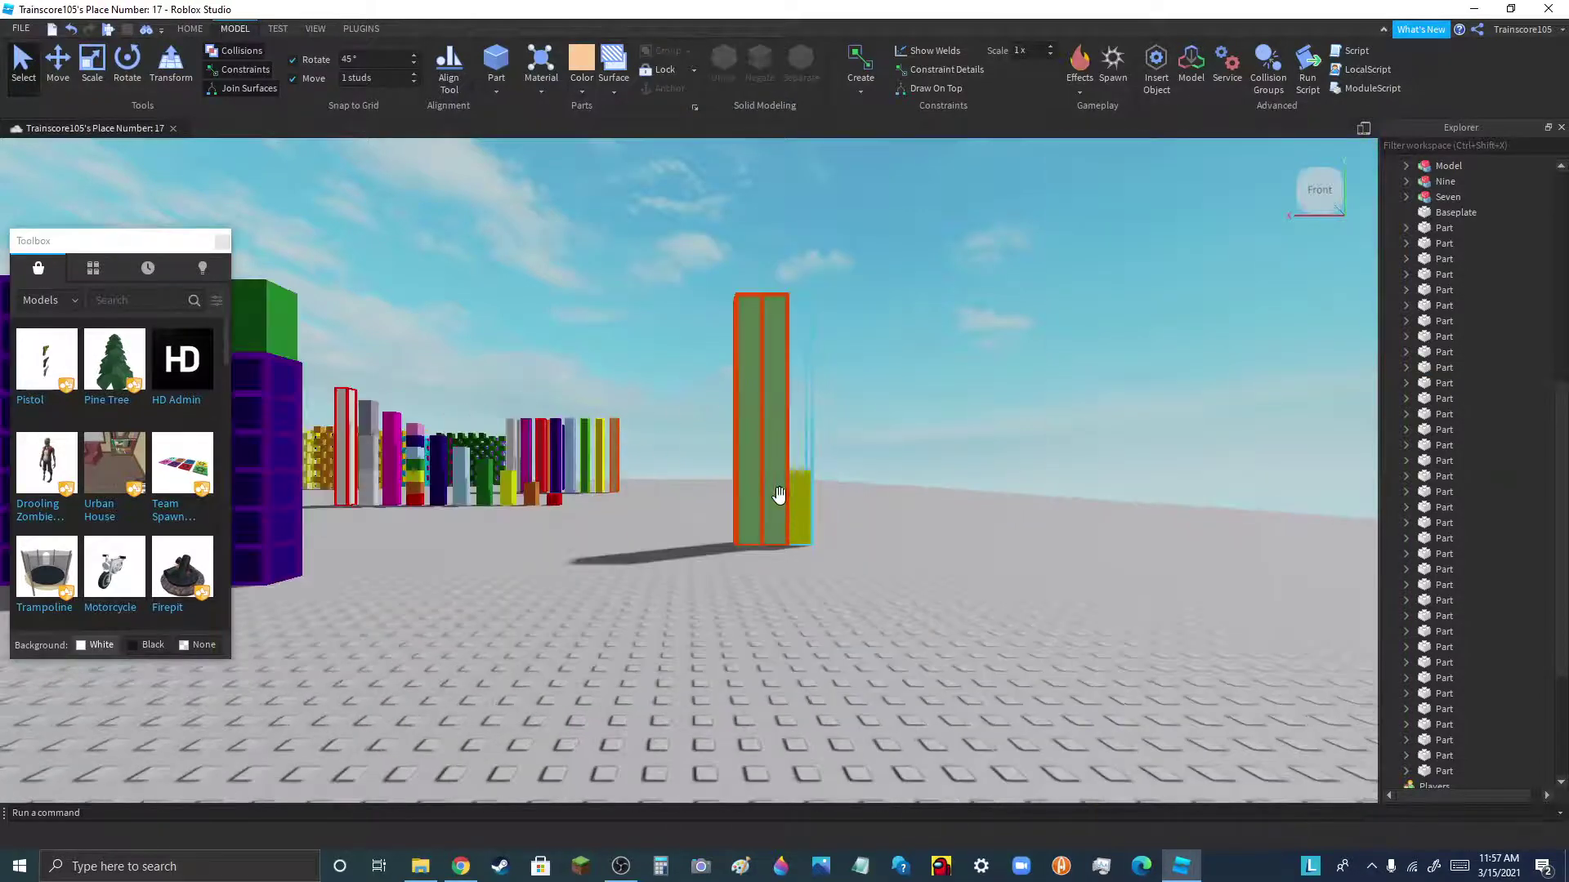
pyautogui.click(791, 495)
pyautogui.scroll(2, 791, 493)
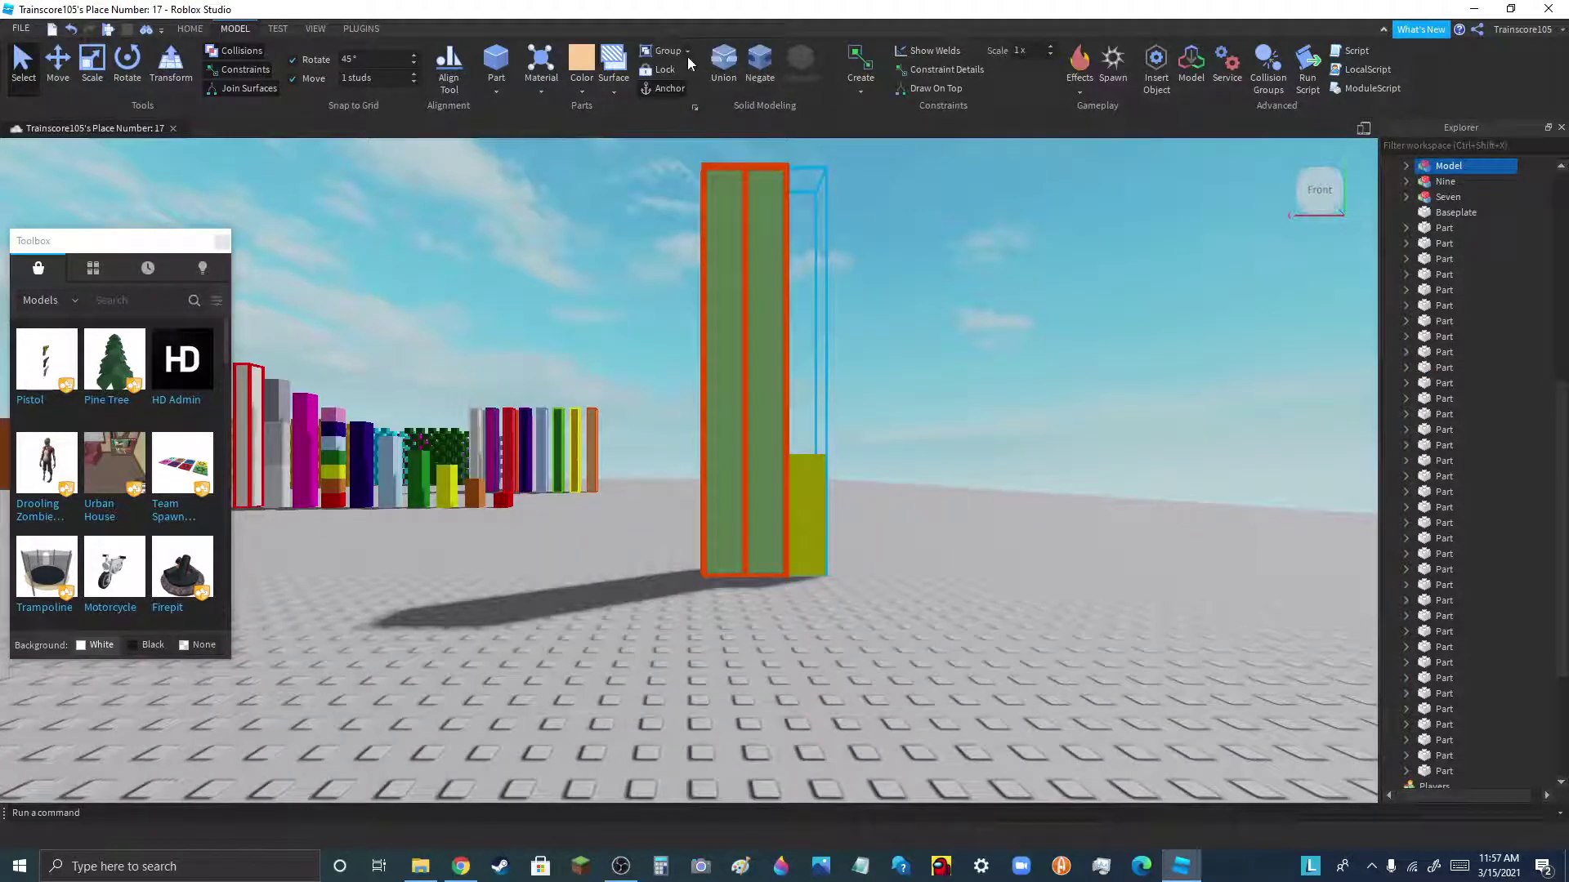
pyautogui.click(689, 57)
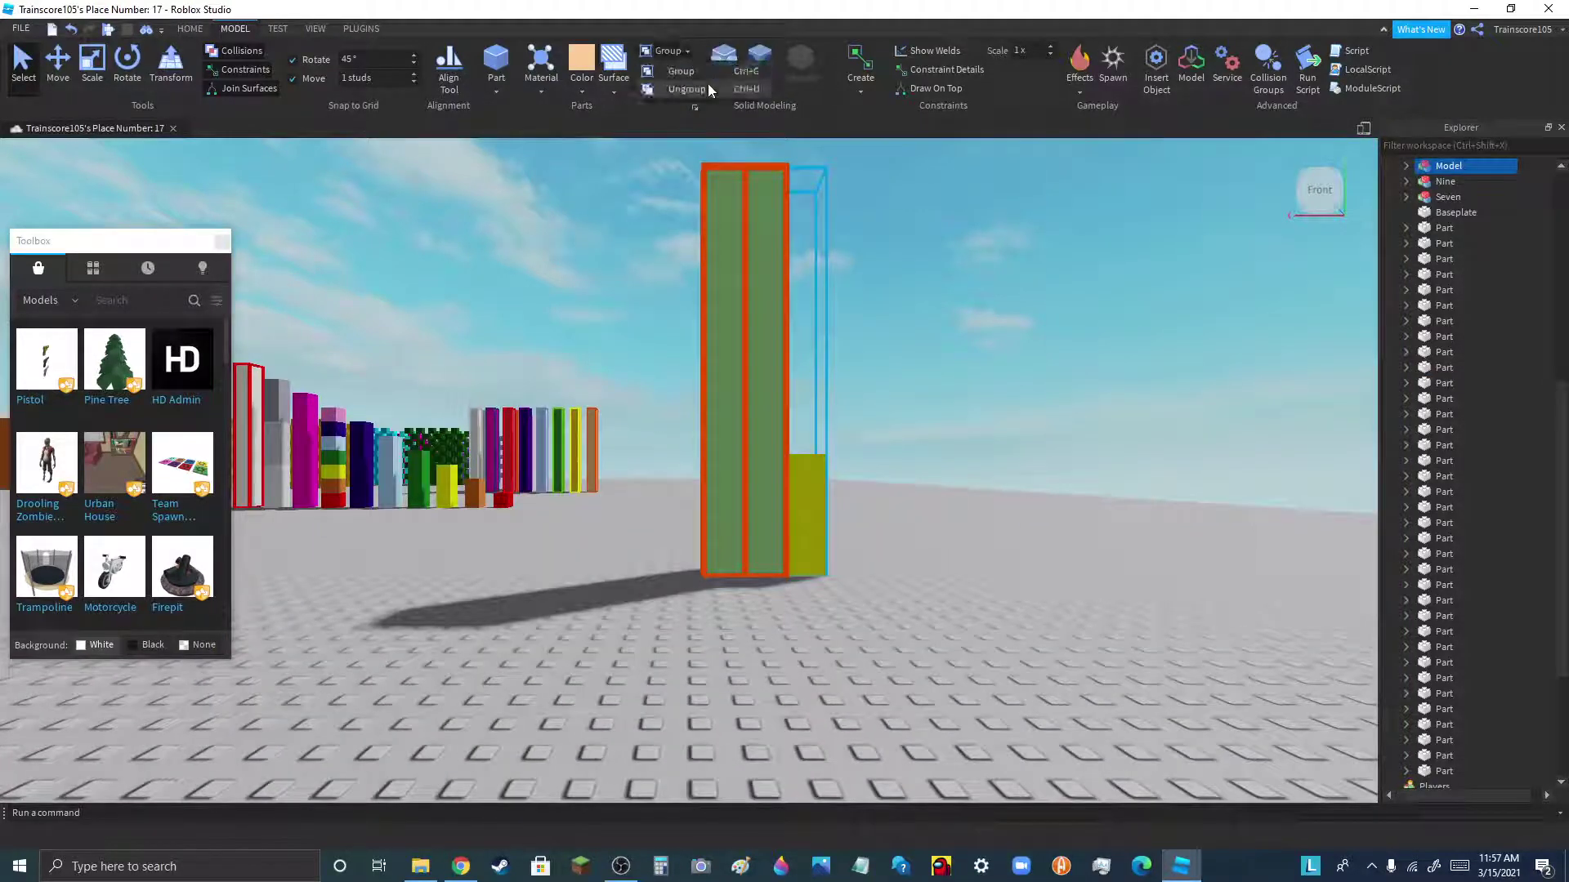
pyautogui.click(708, 85)
pyautogui.click(812, 349)
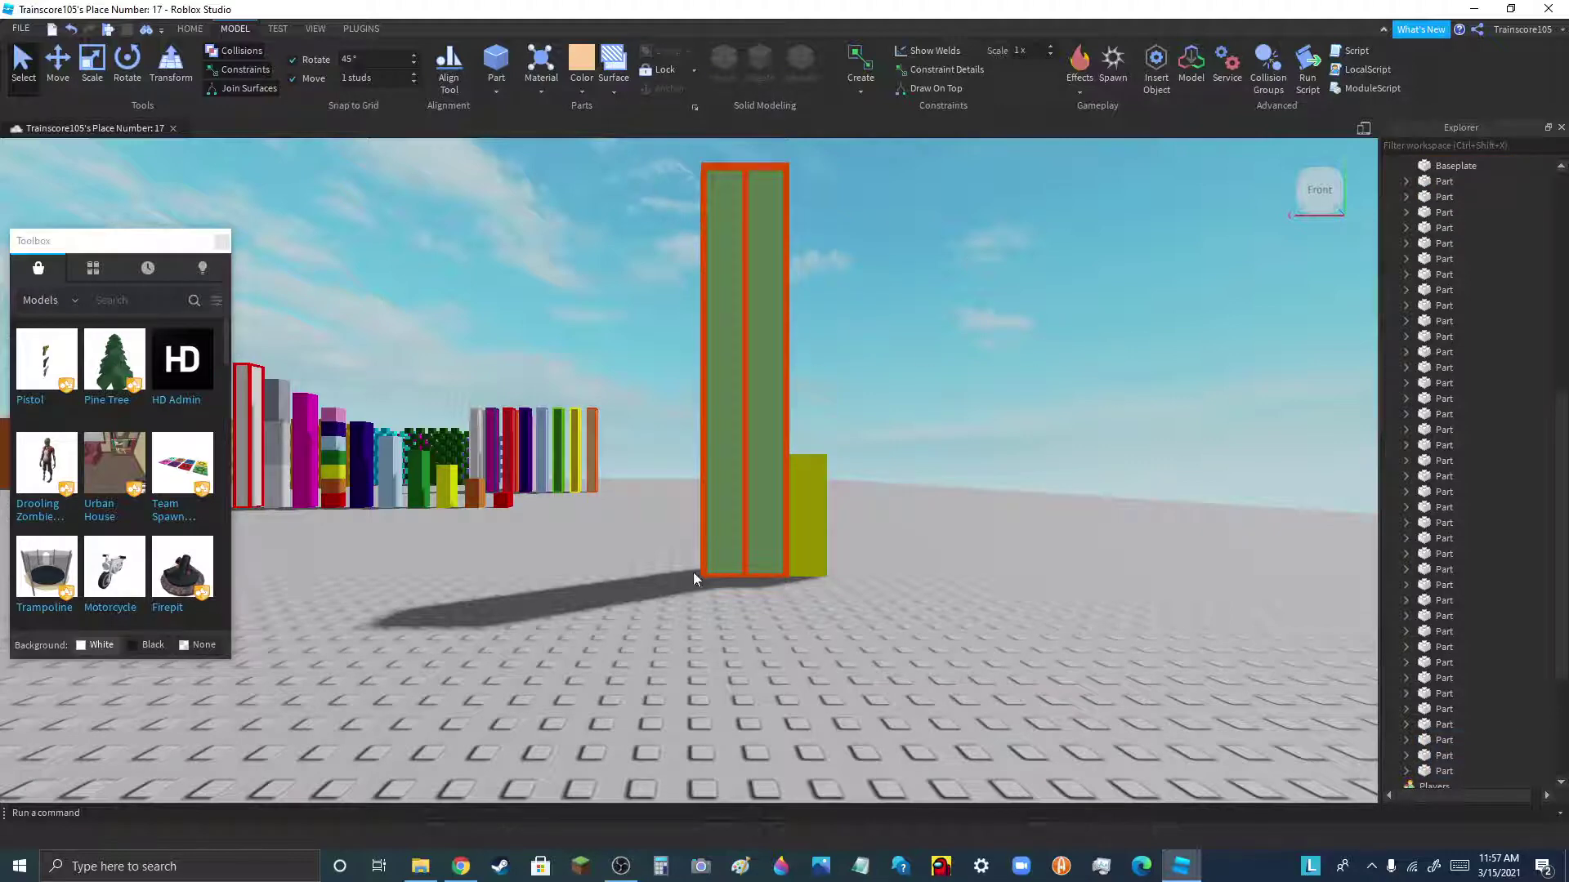
# - Recolour the two orange-outlined green pillars to light orange and group them with the short yellow pillar
pyautogui.scroll(-3, 693, 574)
pyautogui.scroll(3, 718, 396)
pyautogui.click(723, 406)
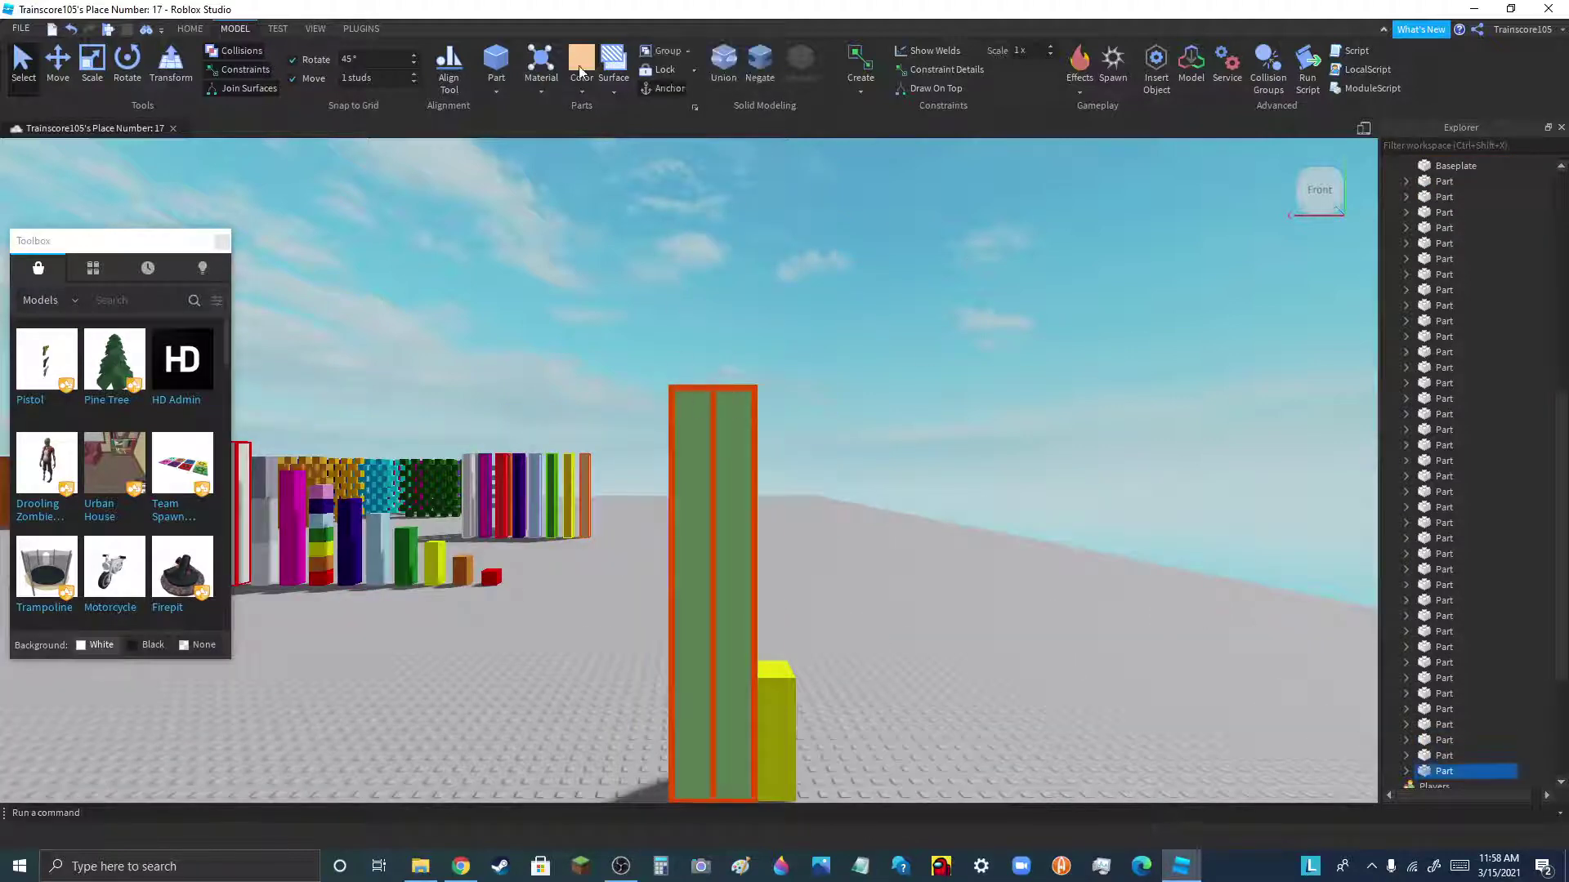
pyautogui.click(697, 411)
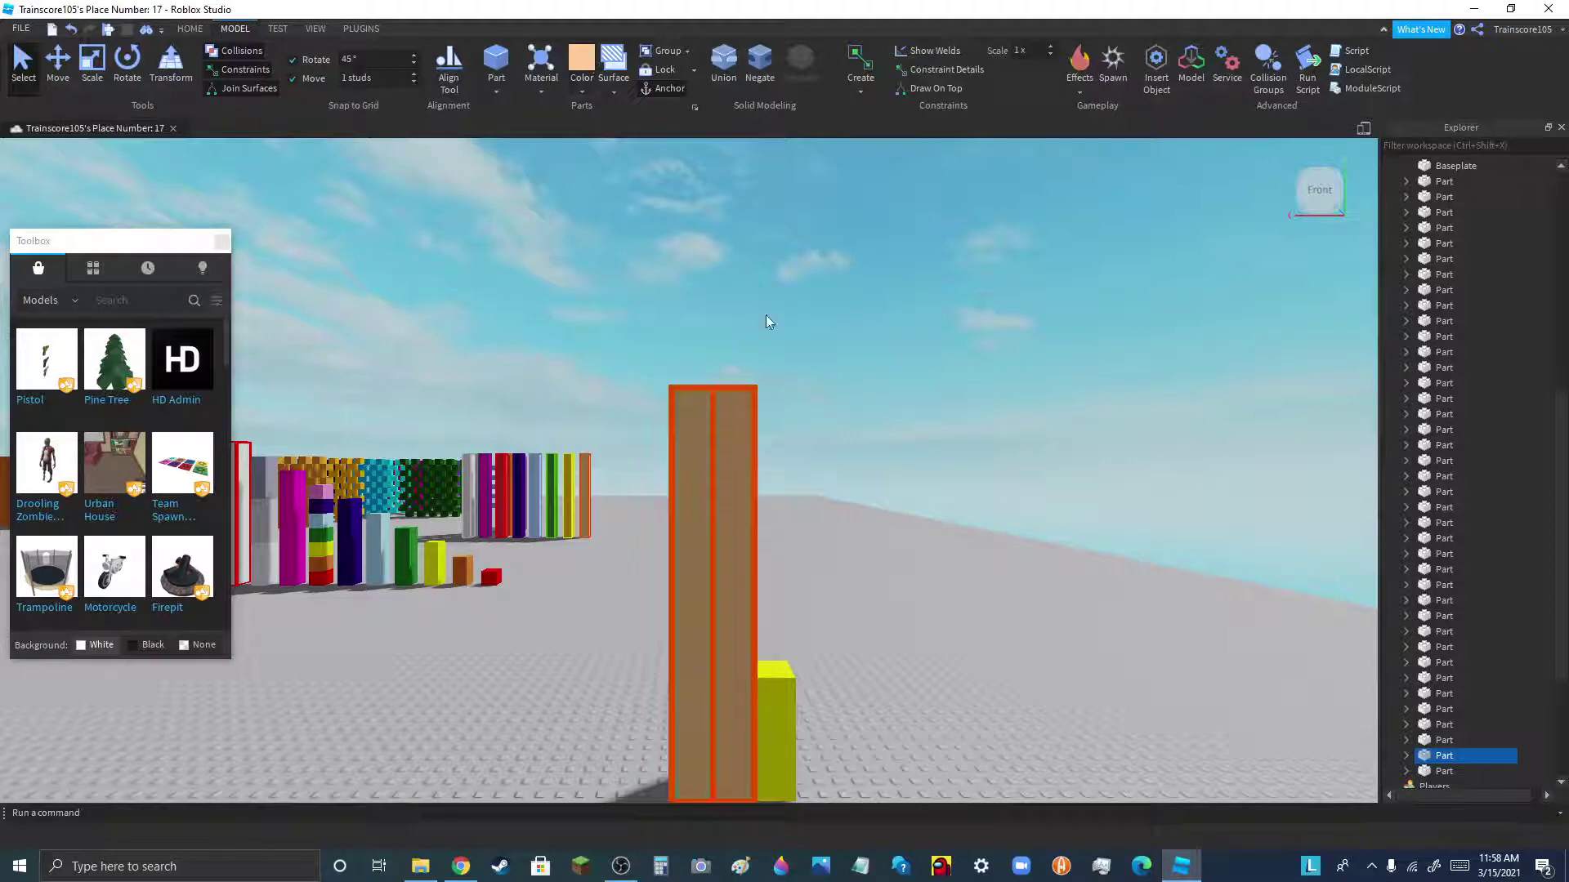
pyautogui.moveTo(679, 376); pyautogui.dragTo(958, 767)
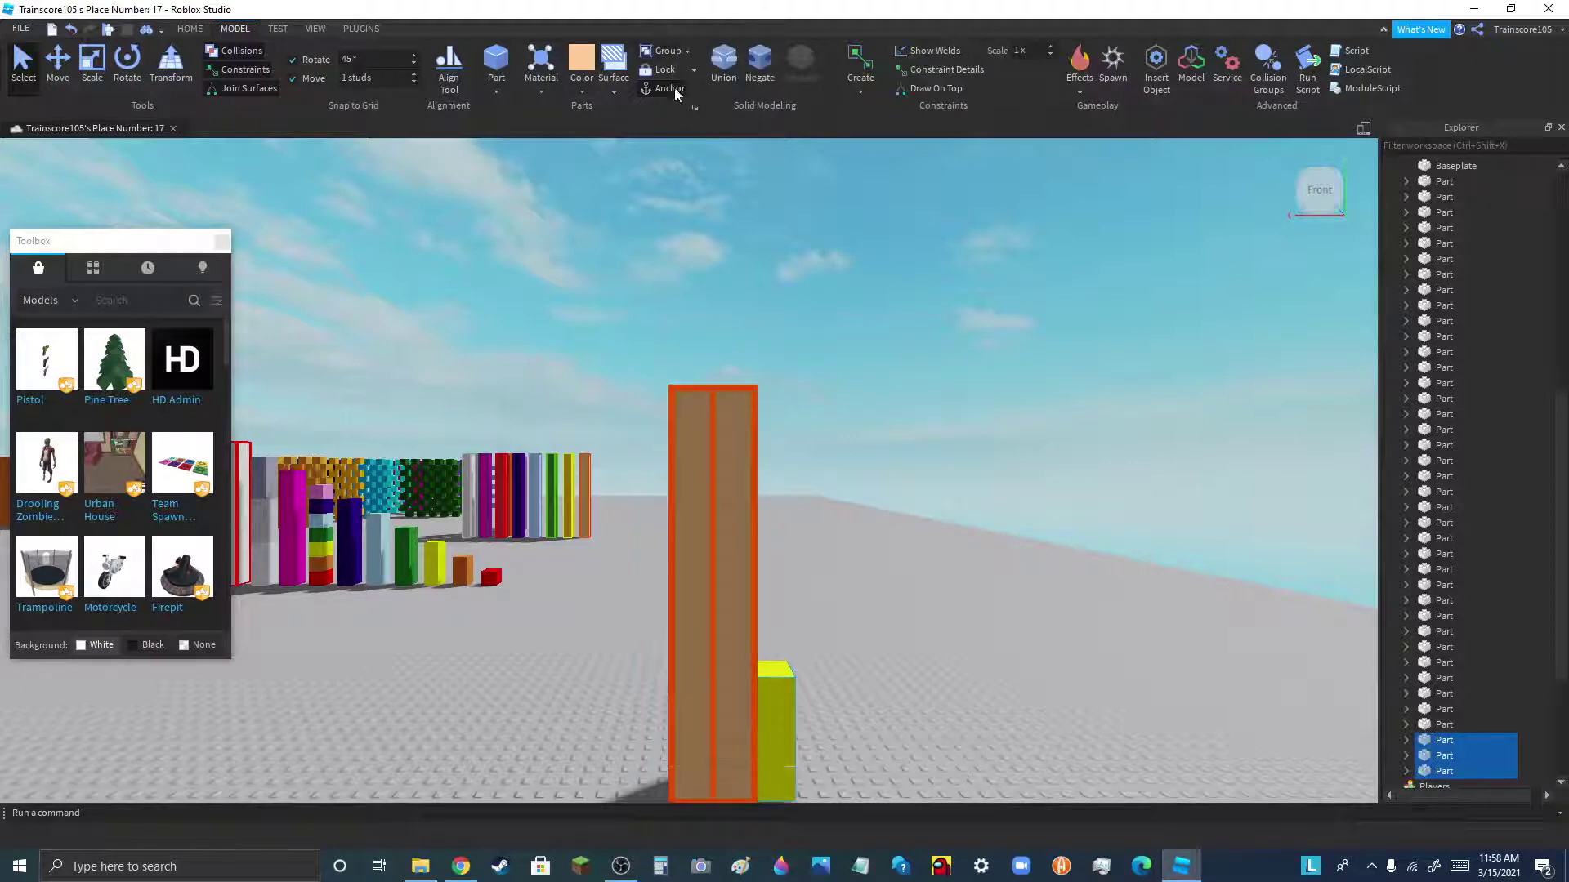
pyautogui.hotkey('ctrl', 'g')
pyautogui.click(909, 438)
# - Look over the placed number models, coloured block rows and pillar rows across the baseplate
pyautogui.scroll(-5, 984, 533)
pyautogui.scroll(-5, 778, 625)
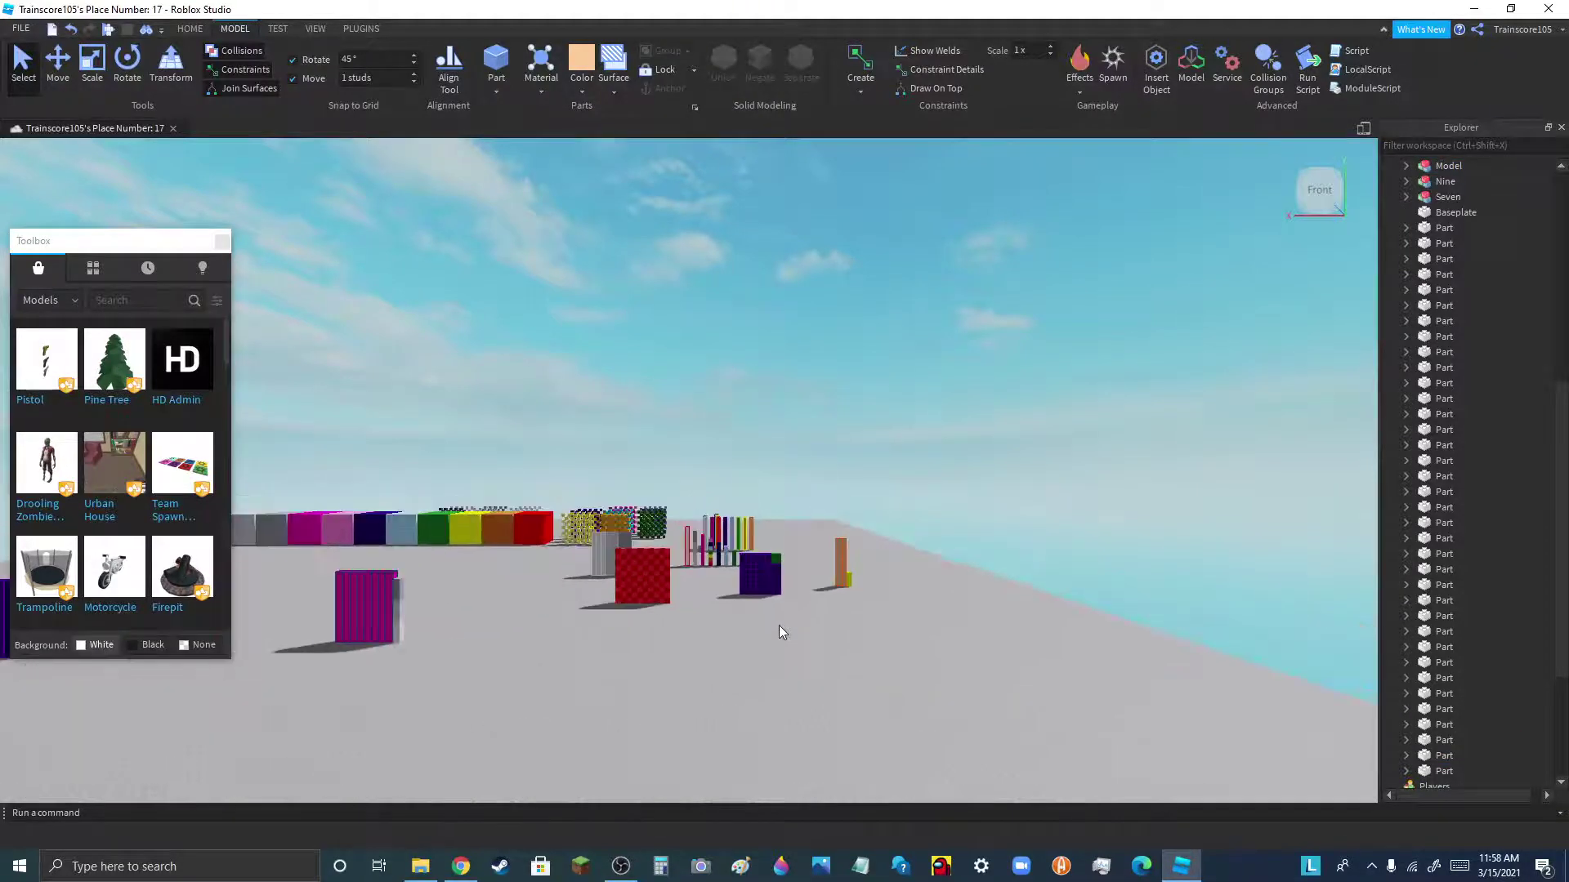
pyautogui.scroll(-5, 778, 625)
pyautogui.scroll(5, 821, 482)
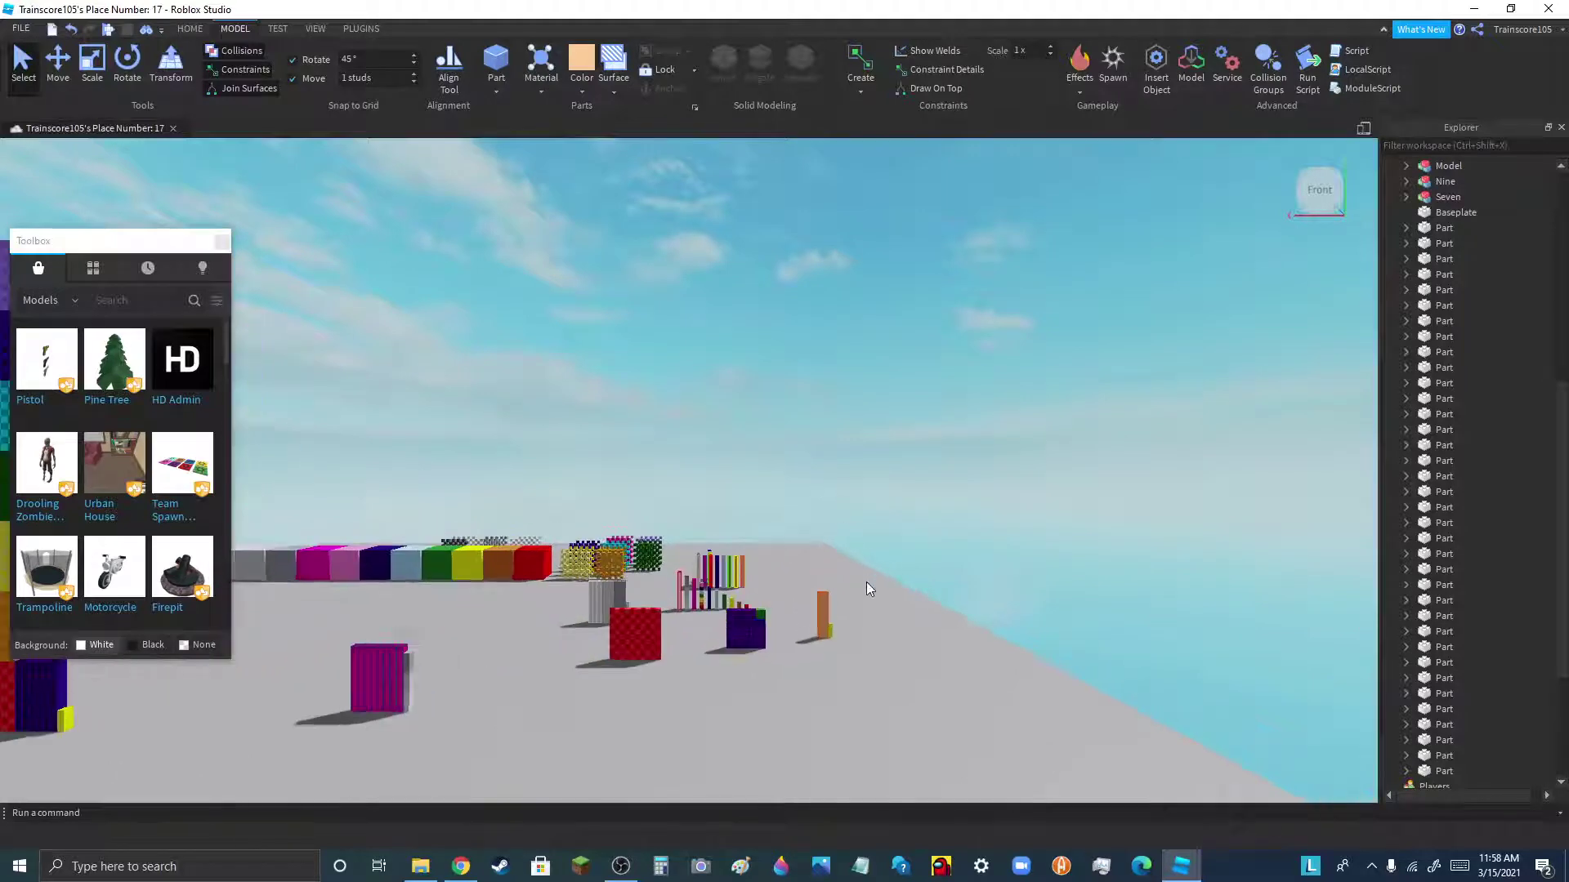
pyautogui.scroll(6, 862, 613)
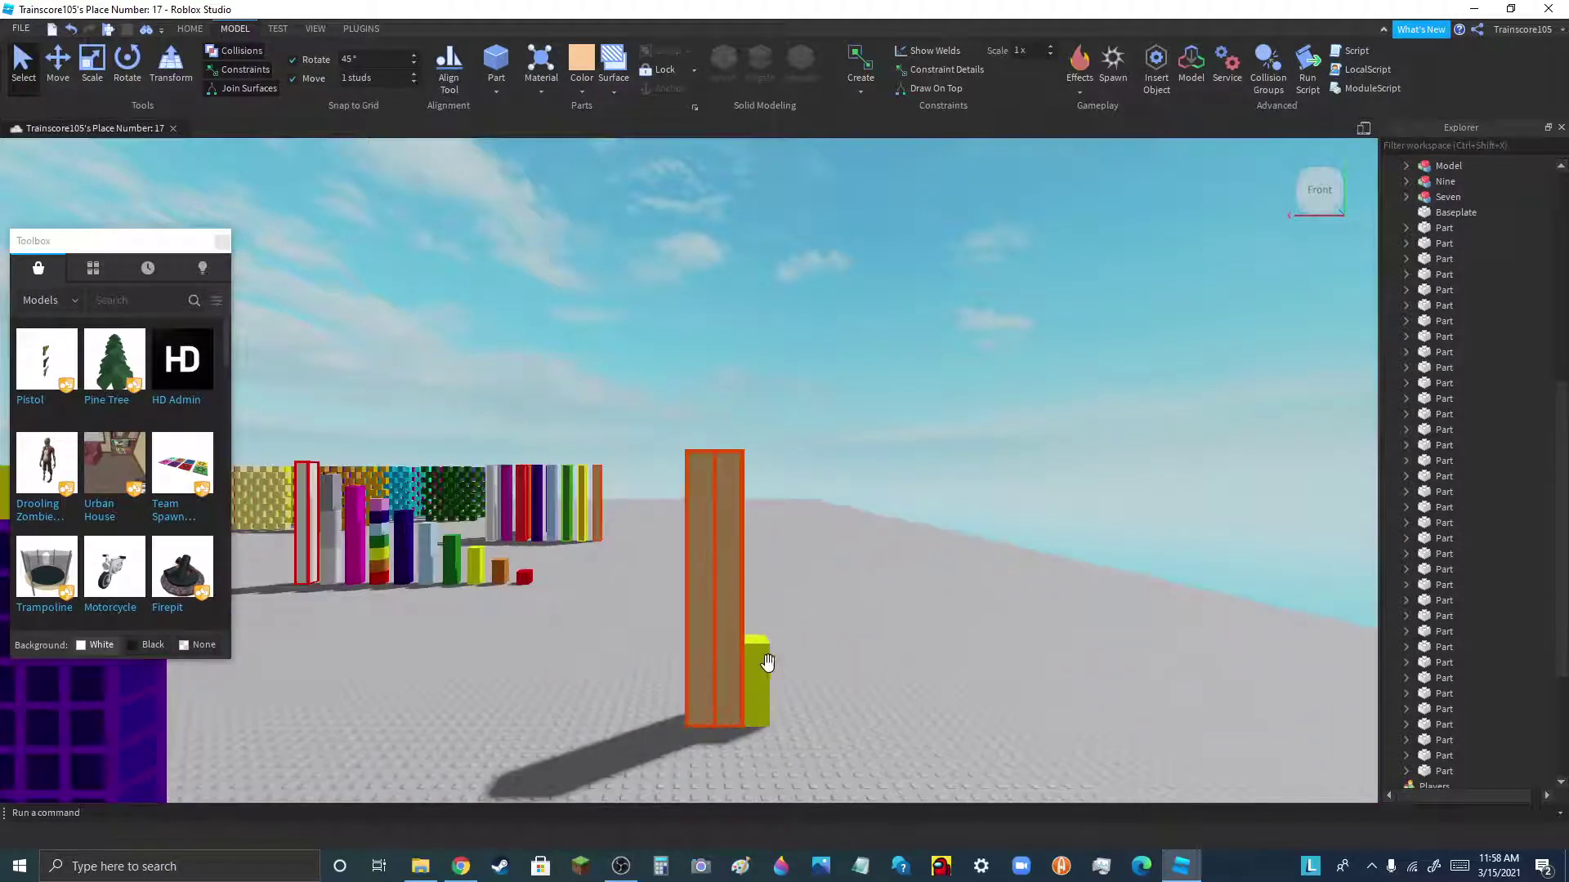
pyautogui.scroll(-8, 724, 652)
pyautogui.scroll(1, 645, 616)
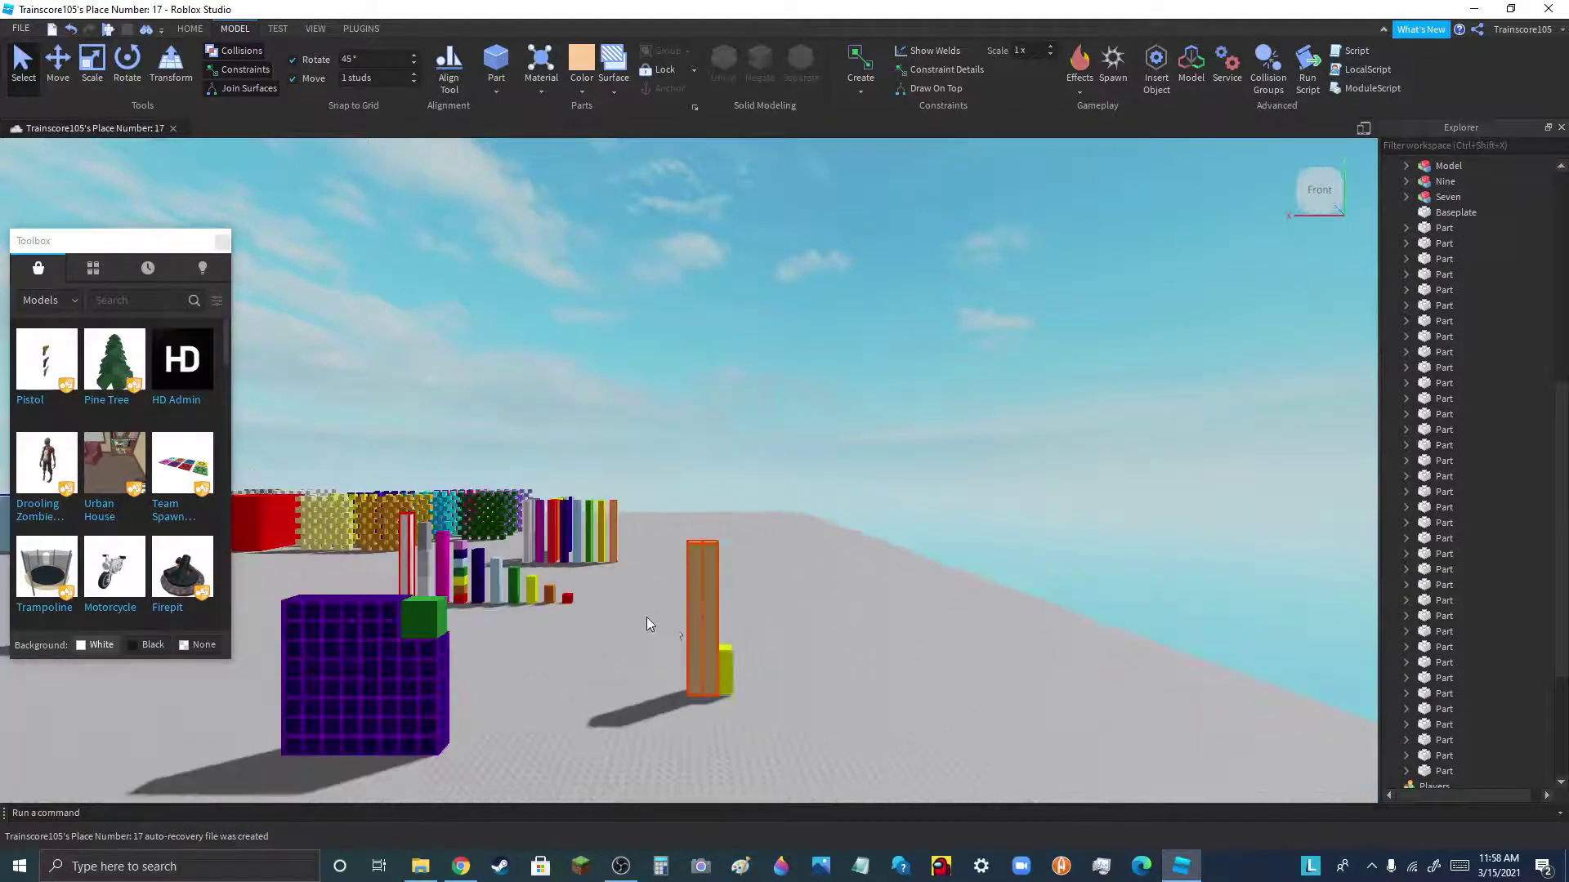
pyautogui.scroll(4, 645, 624)
pyautogui.scroll(-2, 722, 639)
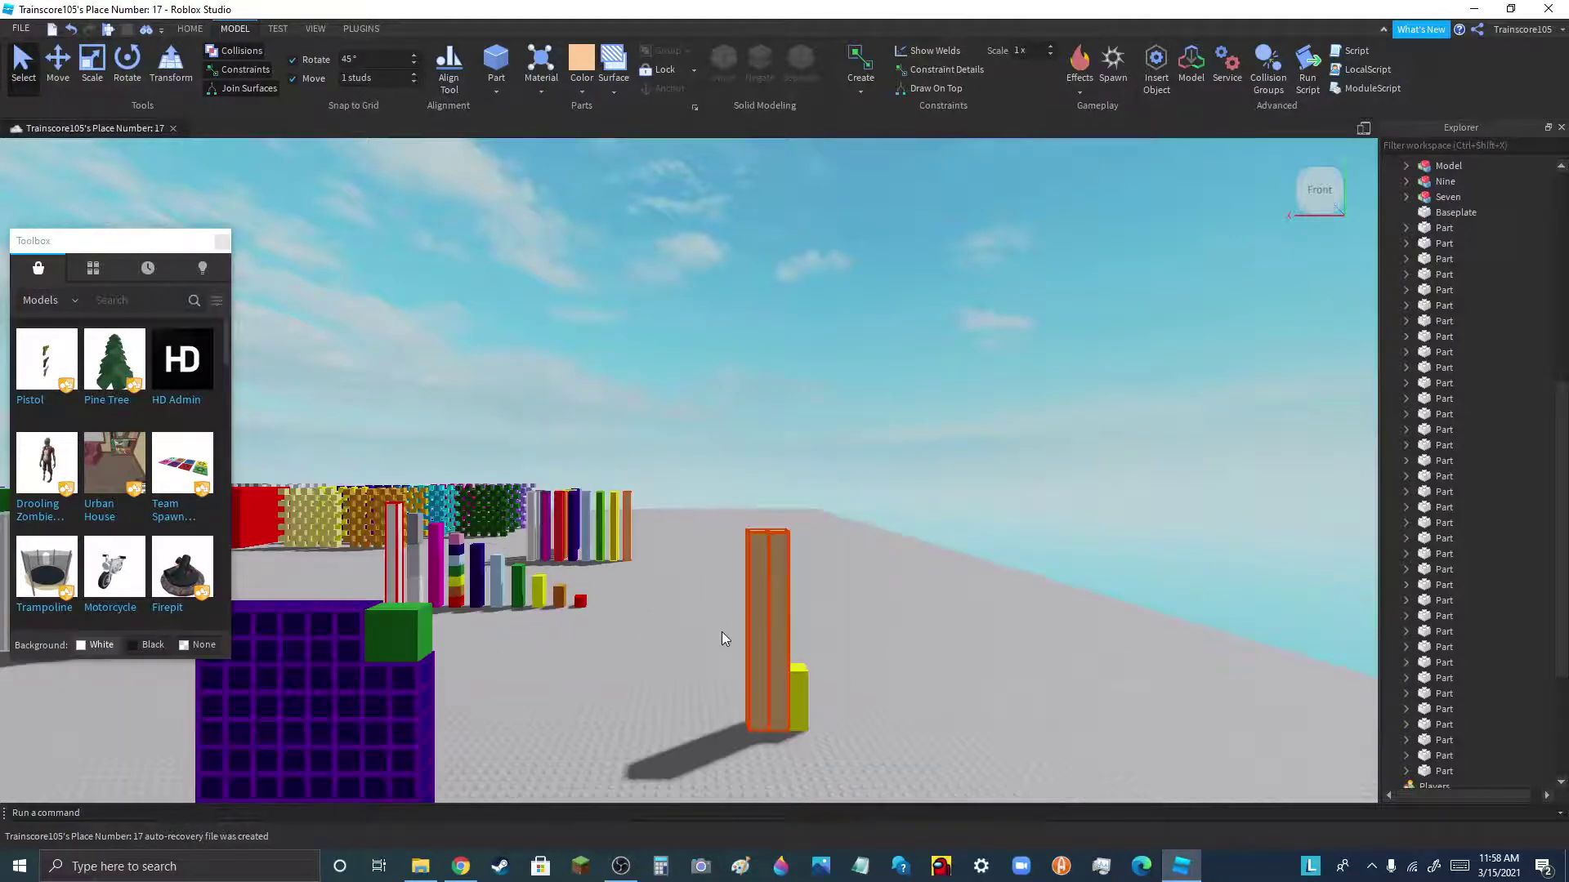
pyautogui.scroll(3, 826, 656)
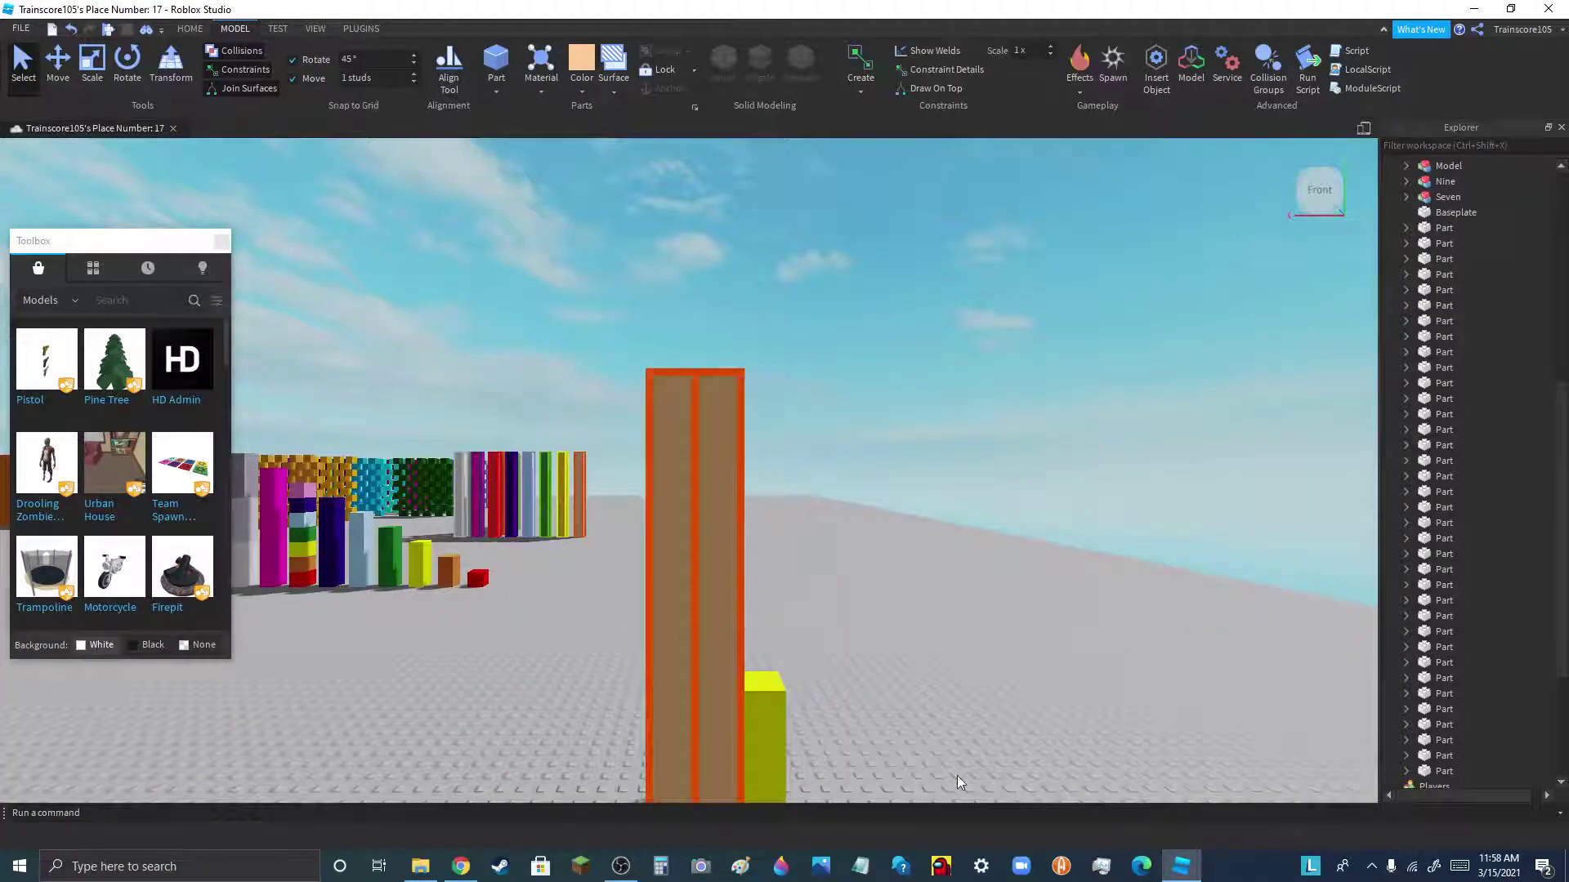
pyautogui.scroll(-4, 882, 621)
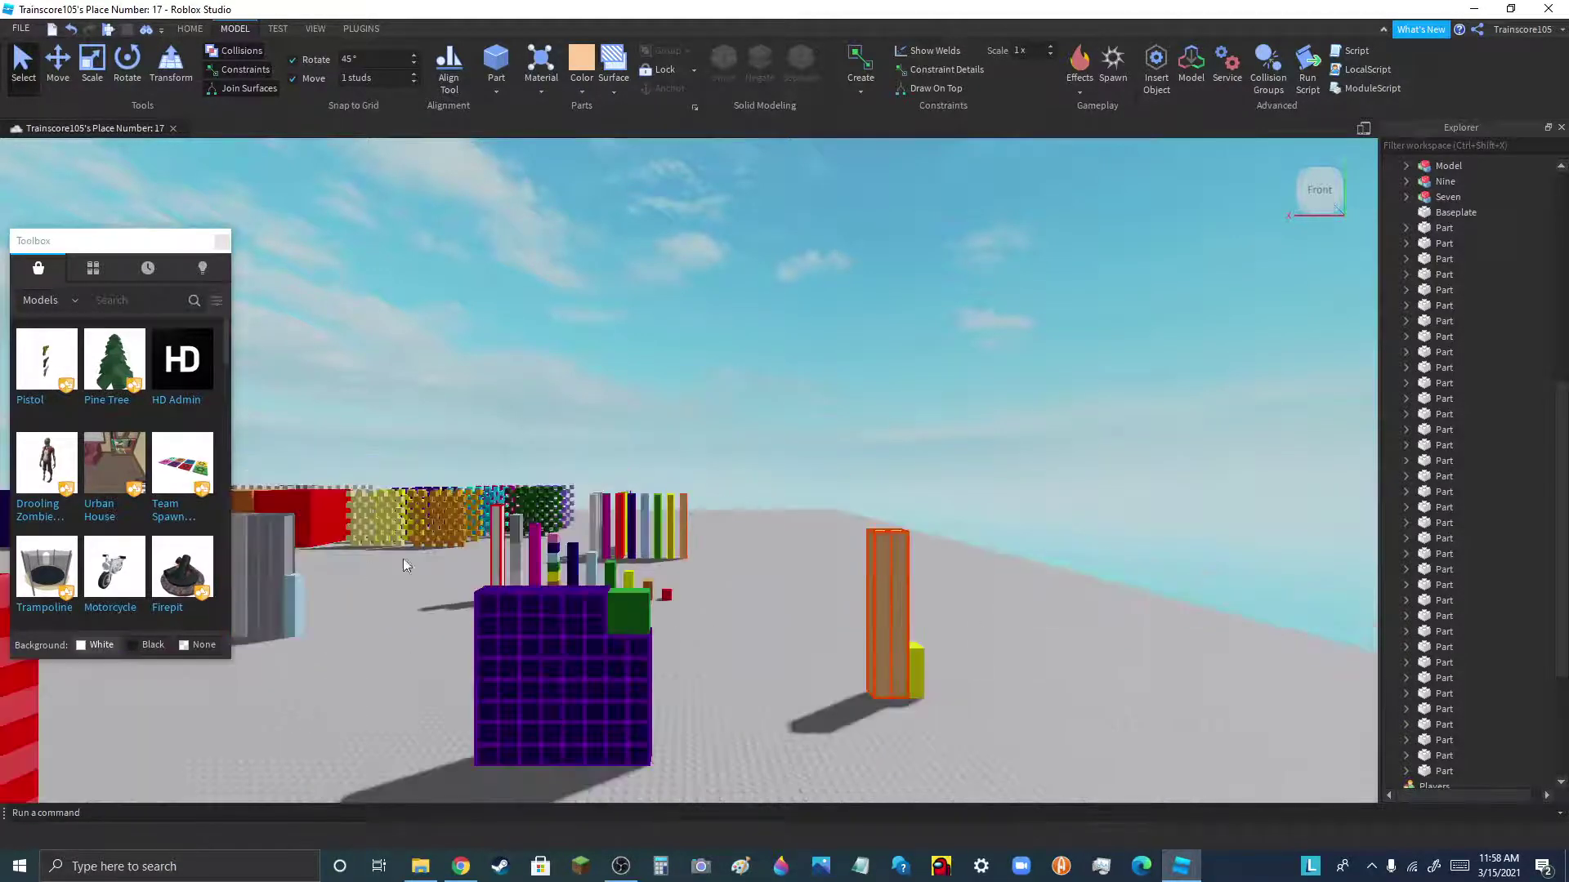
pyautogui.scroll(3, 433, 572)
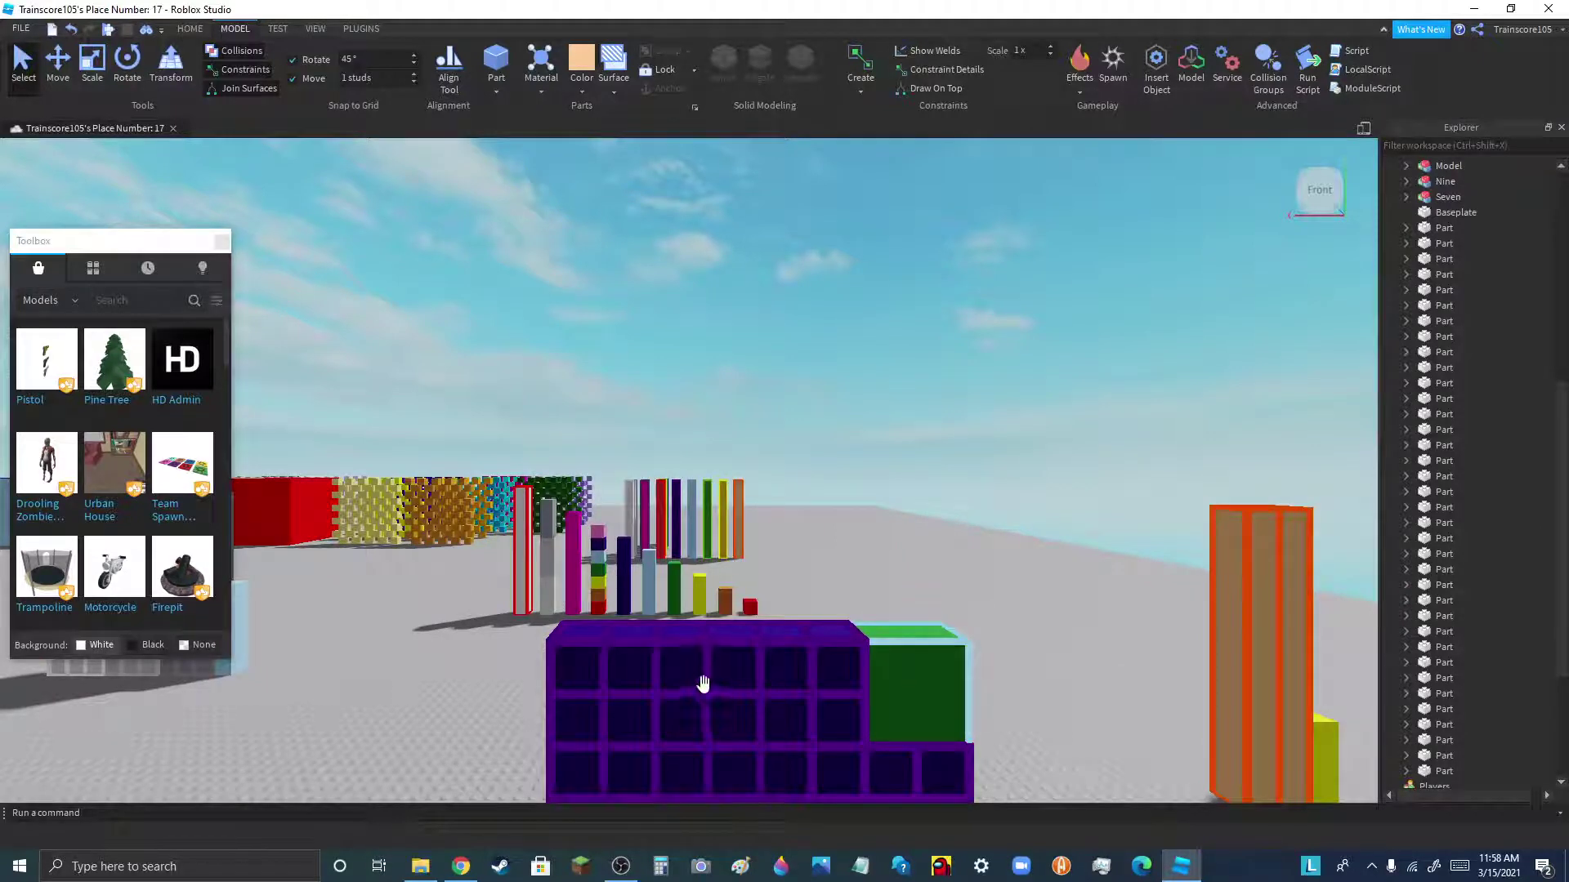
pyautogui.scroll(-3, 670, 674)
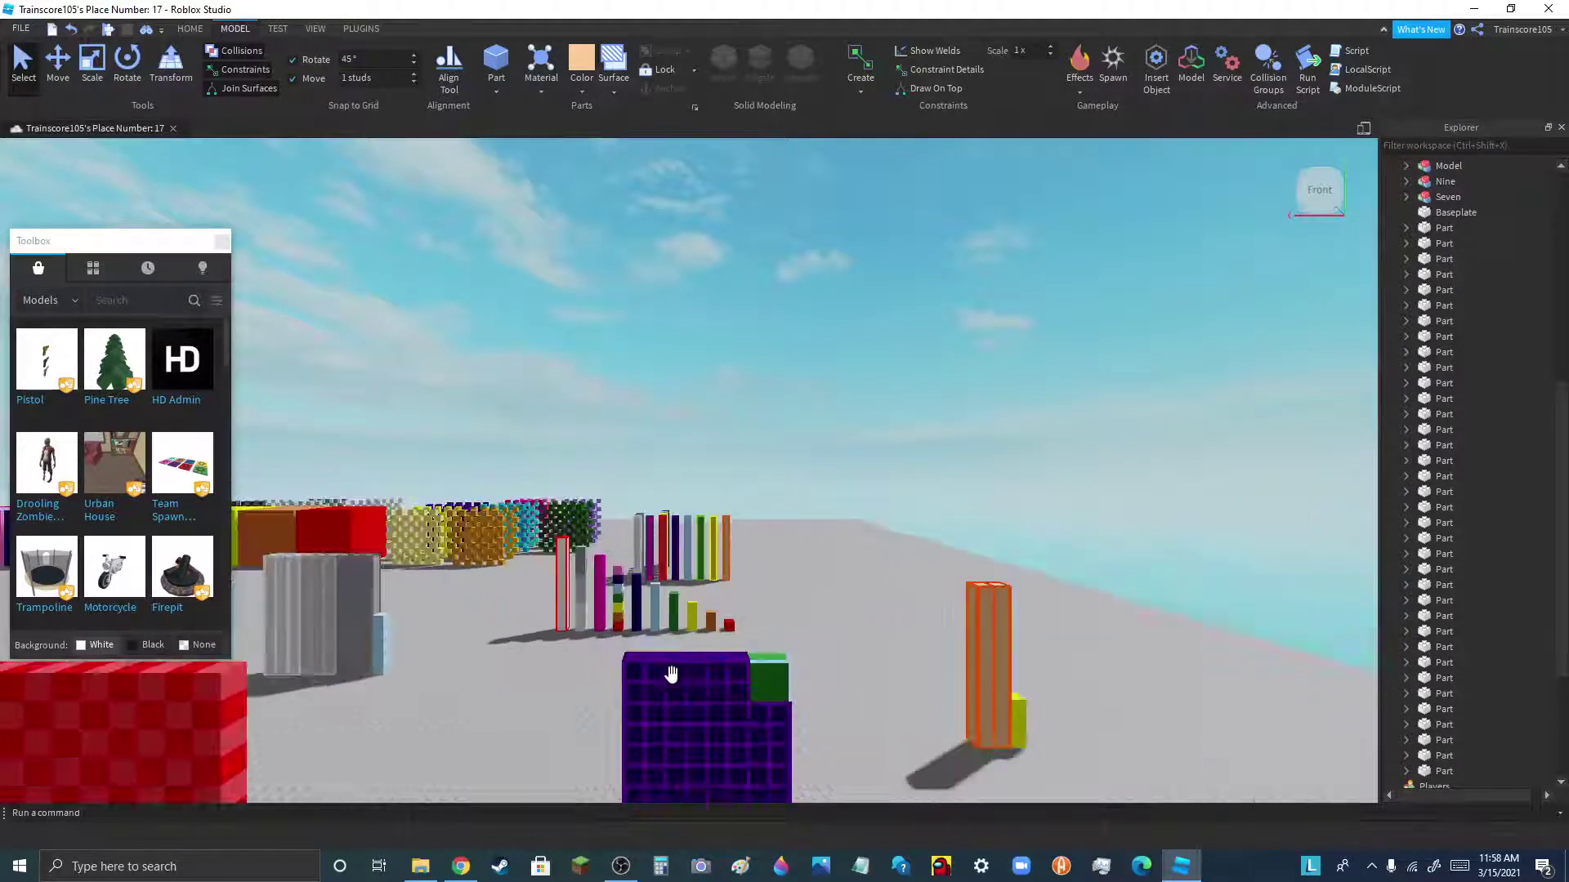
pyautogui.scroll(-3, 670, 674)
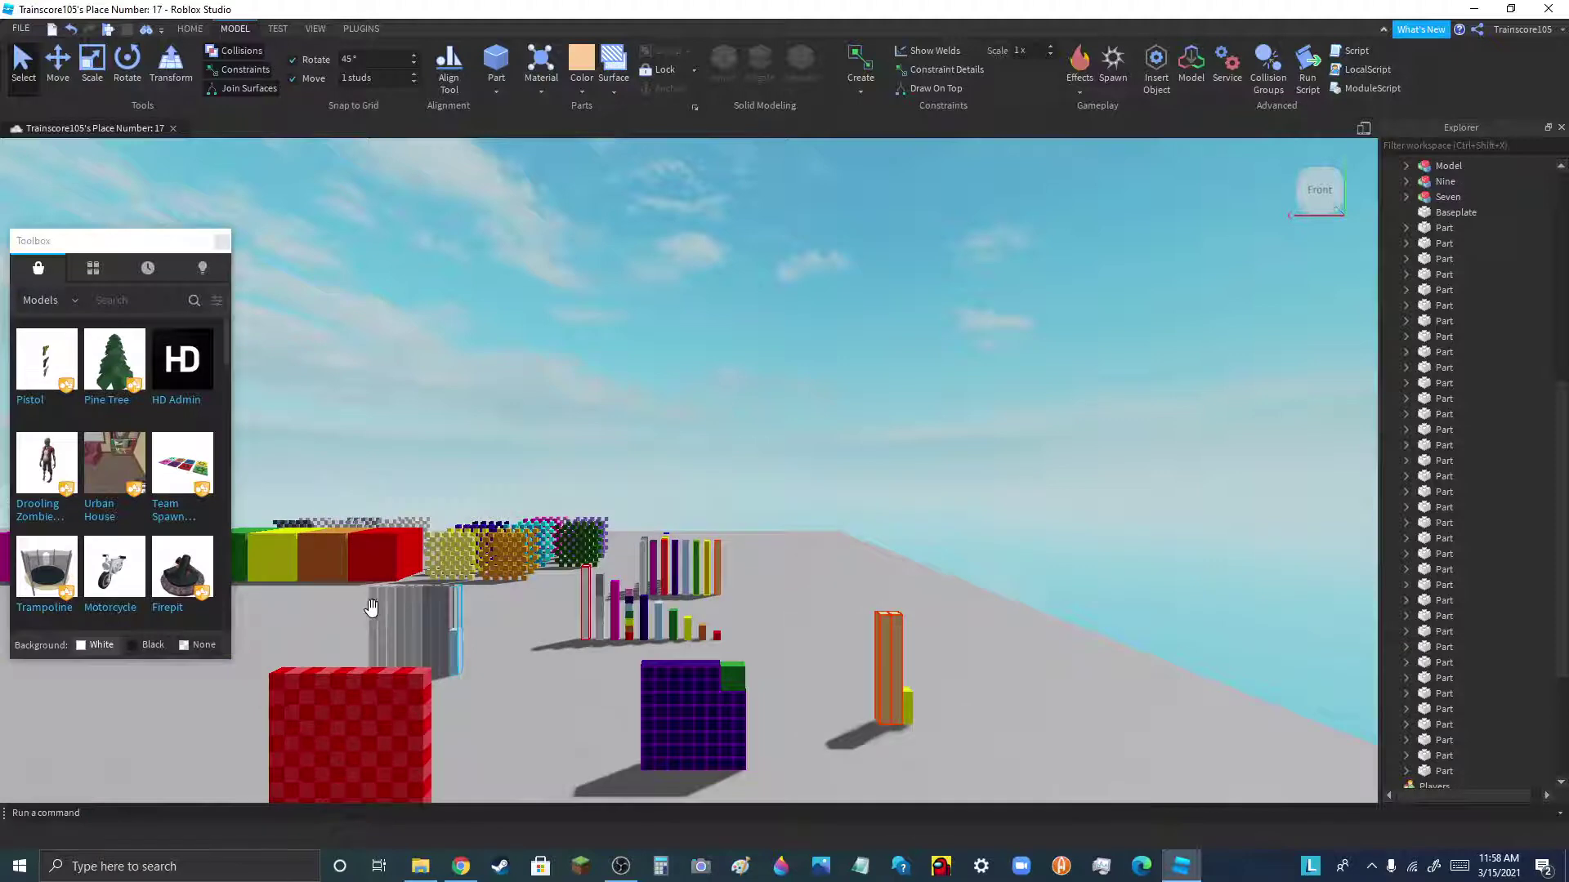
pyautogui.scroll(3, 372, 609)
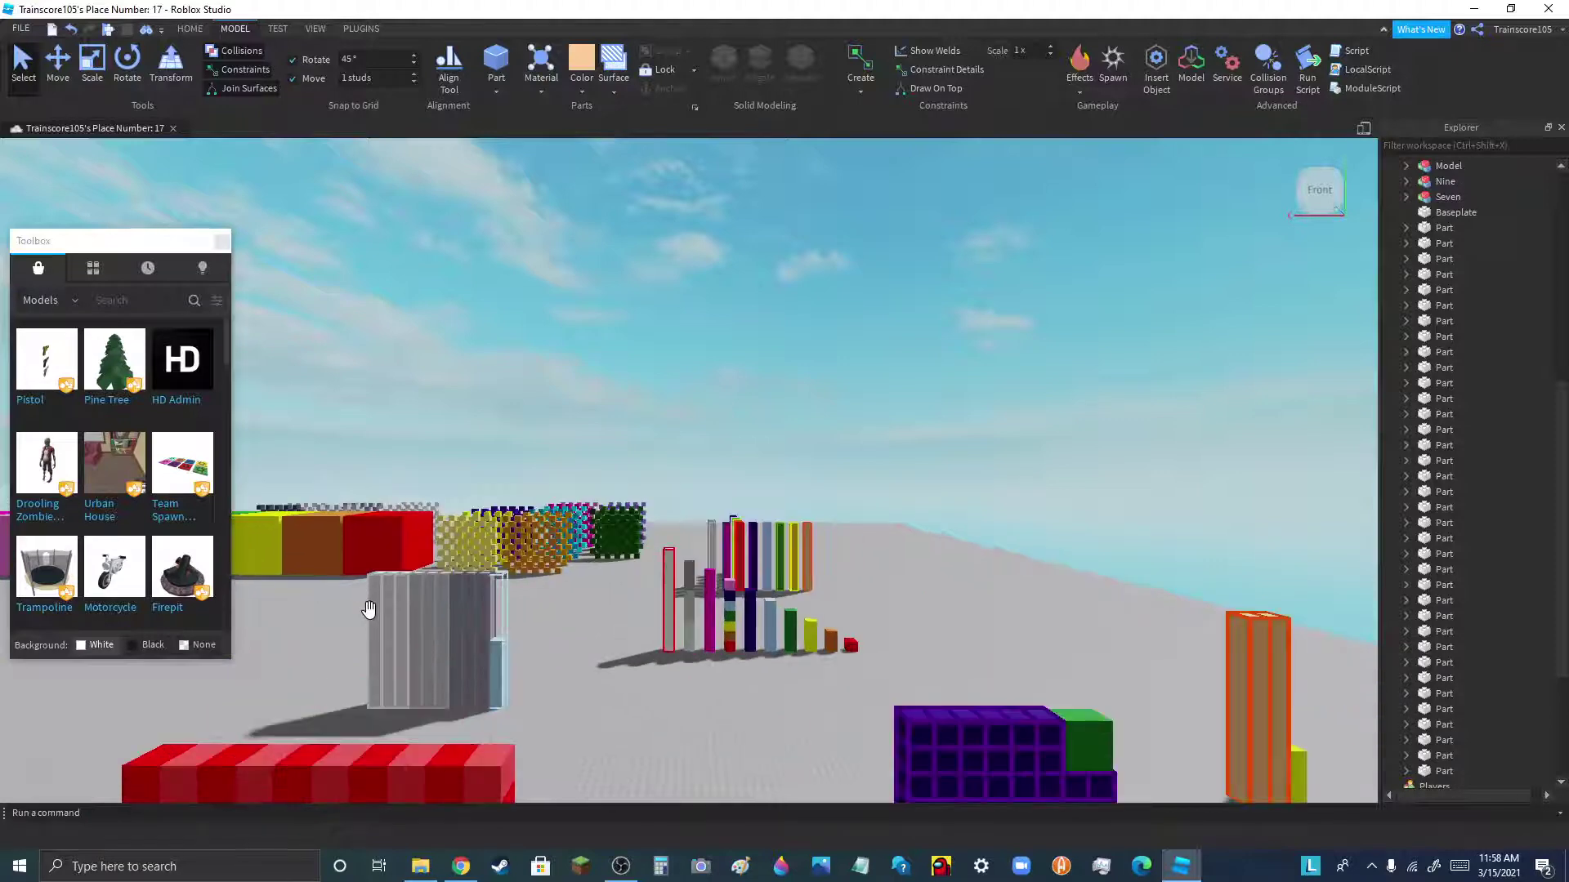
pyautogui.scroll(-5, 372, 610)
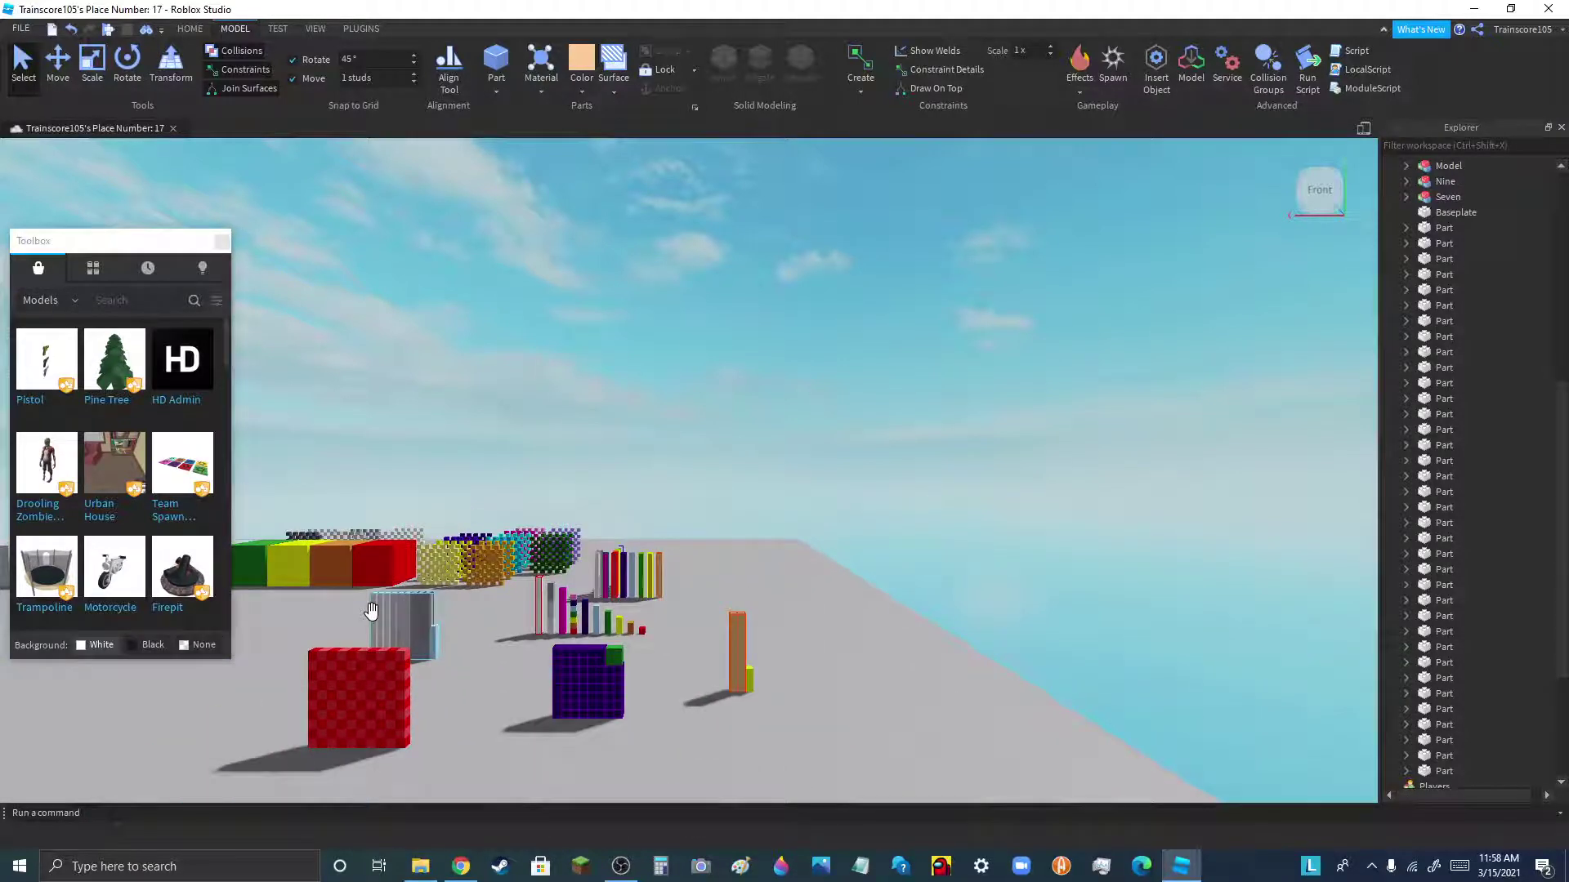
pyautogui.scroll(8, 713, 628)
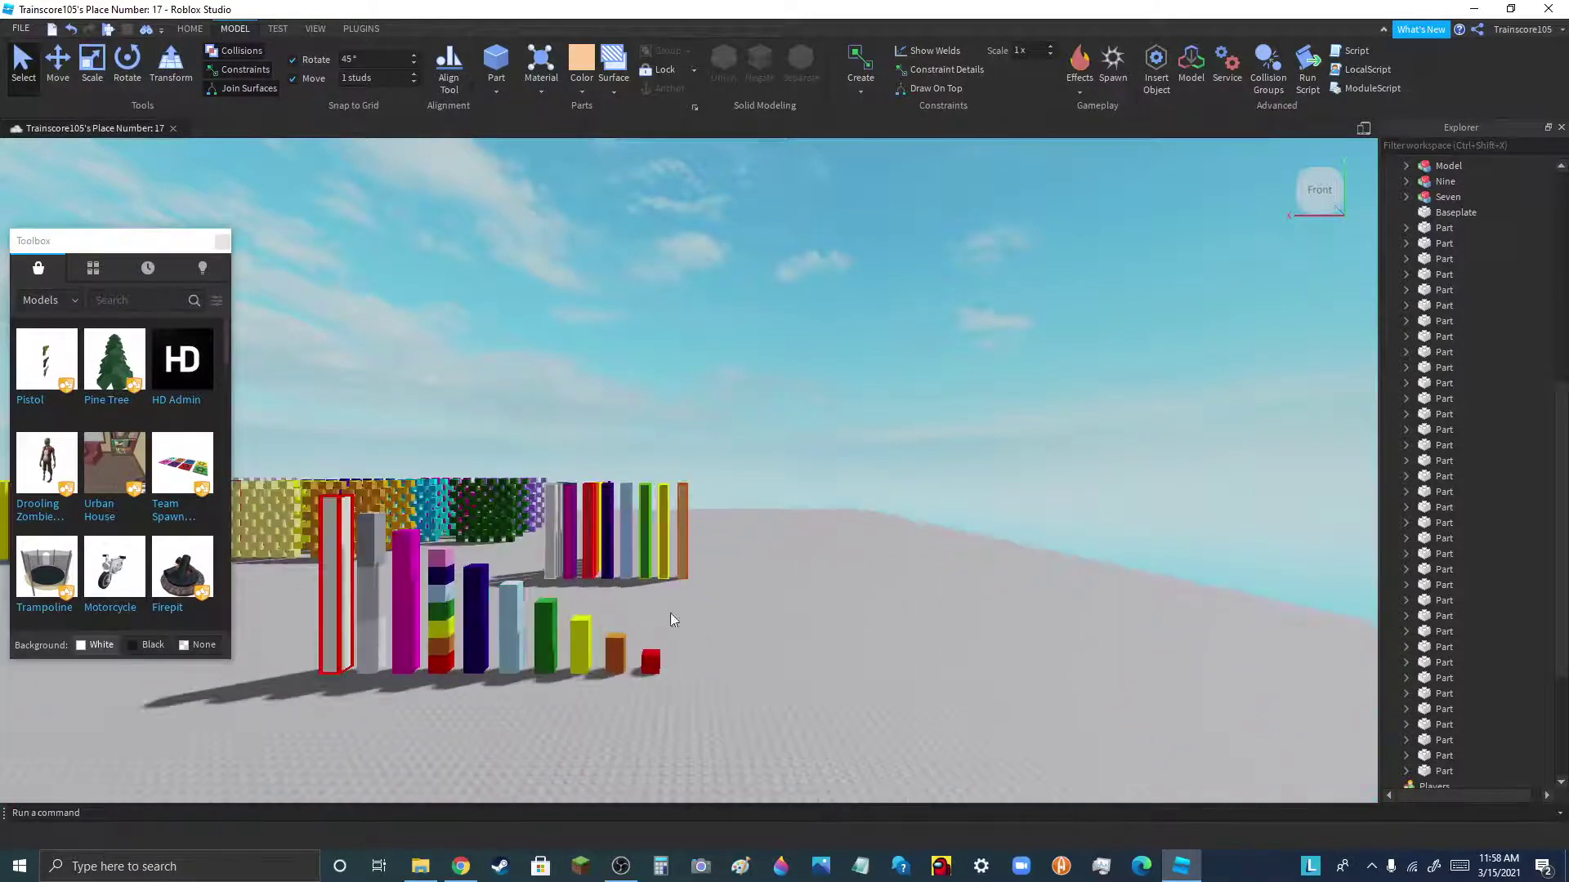
pyautogui.scroll(-8, 662, 658)
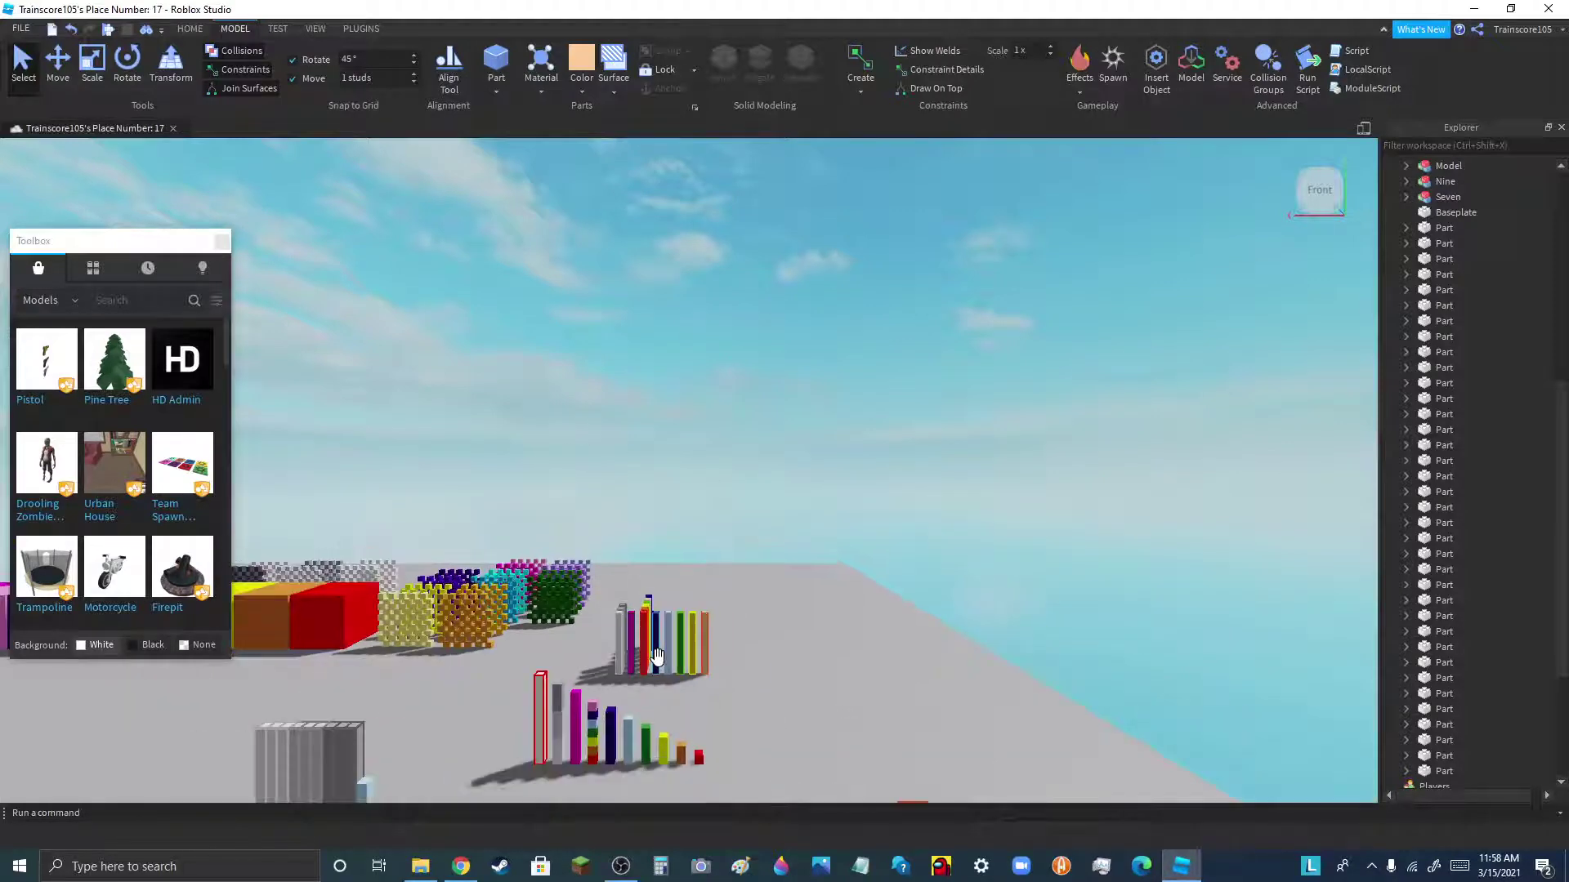
pyautogui.scroll(-6, 656, 653)
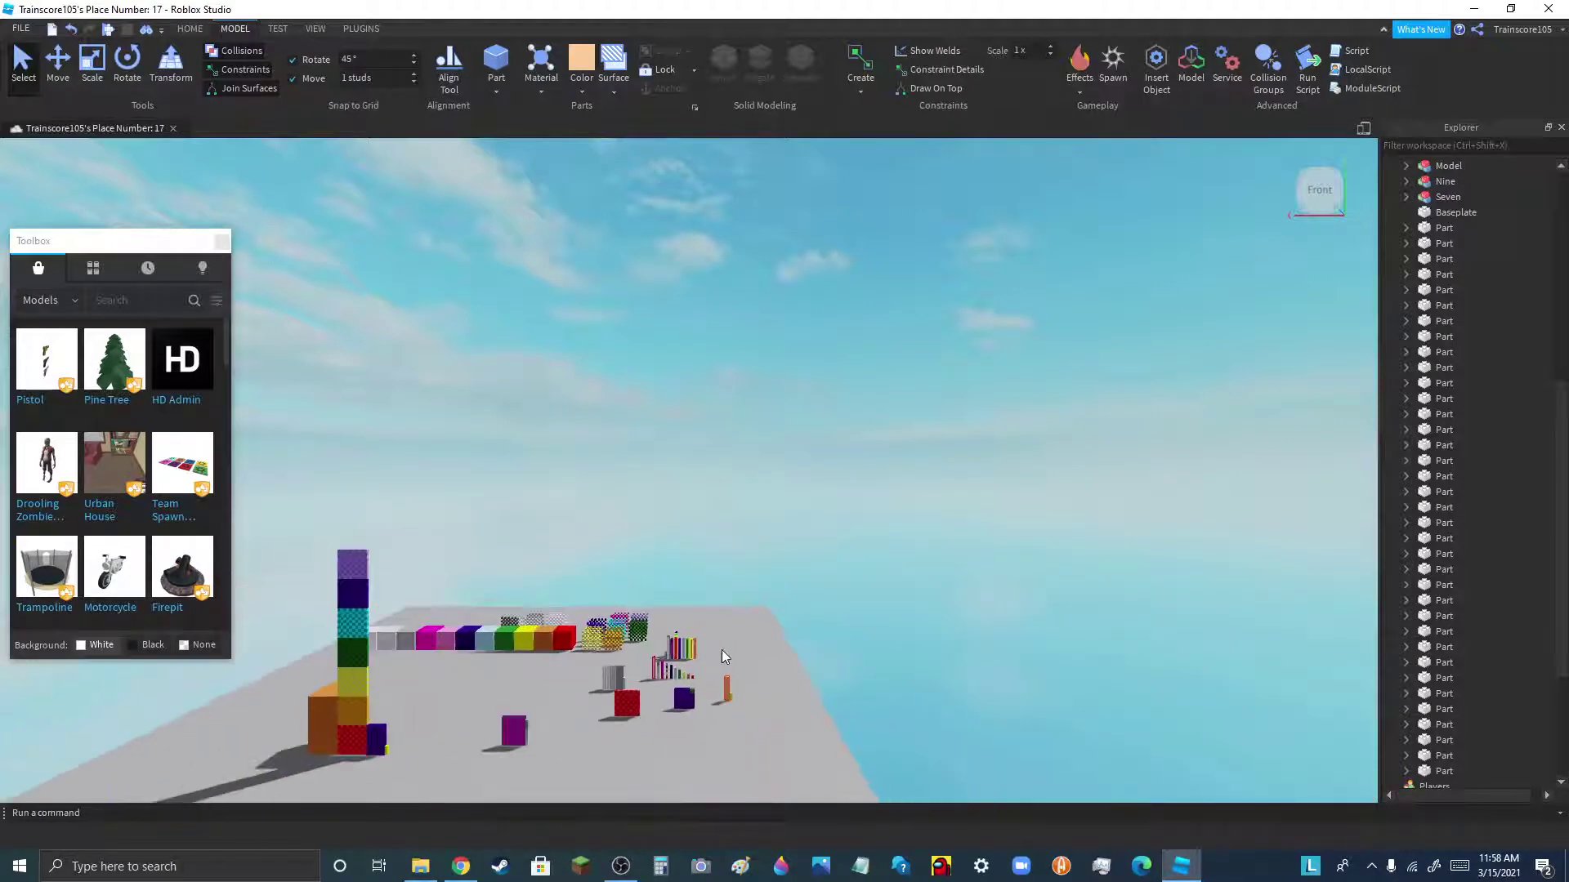
pyautogui.scroll(8, 590, 668)
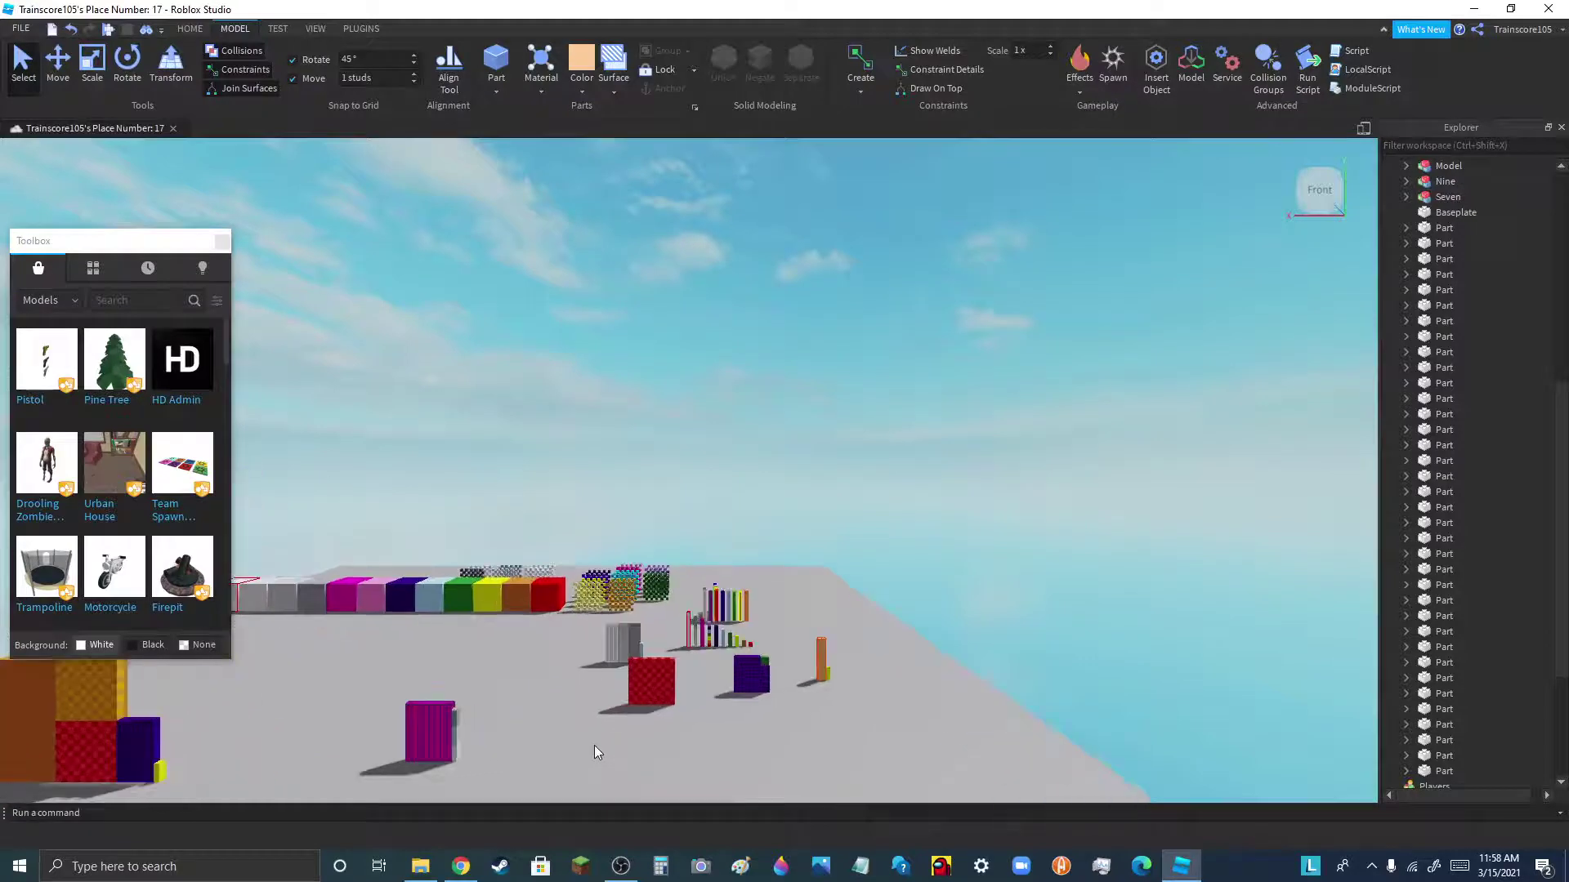
pyautogui.scroll(5, 720, 600)
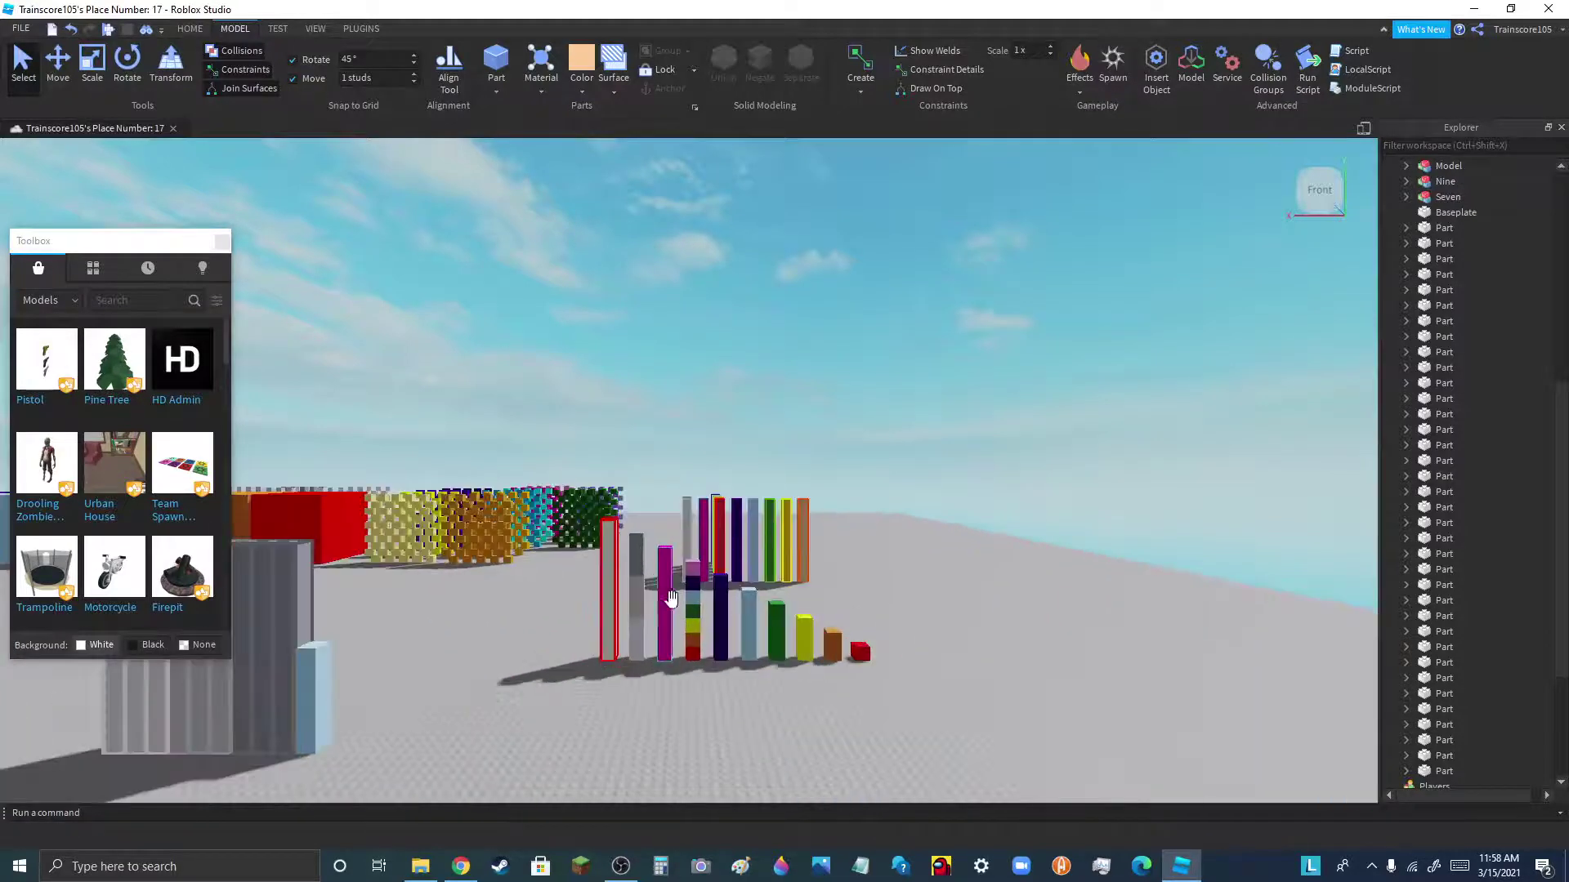
pyautogui.click(663, 617)
pyautogui.hotkey('ctrl', 'd')
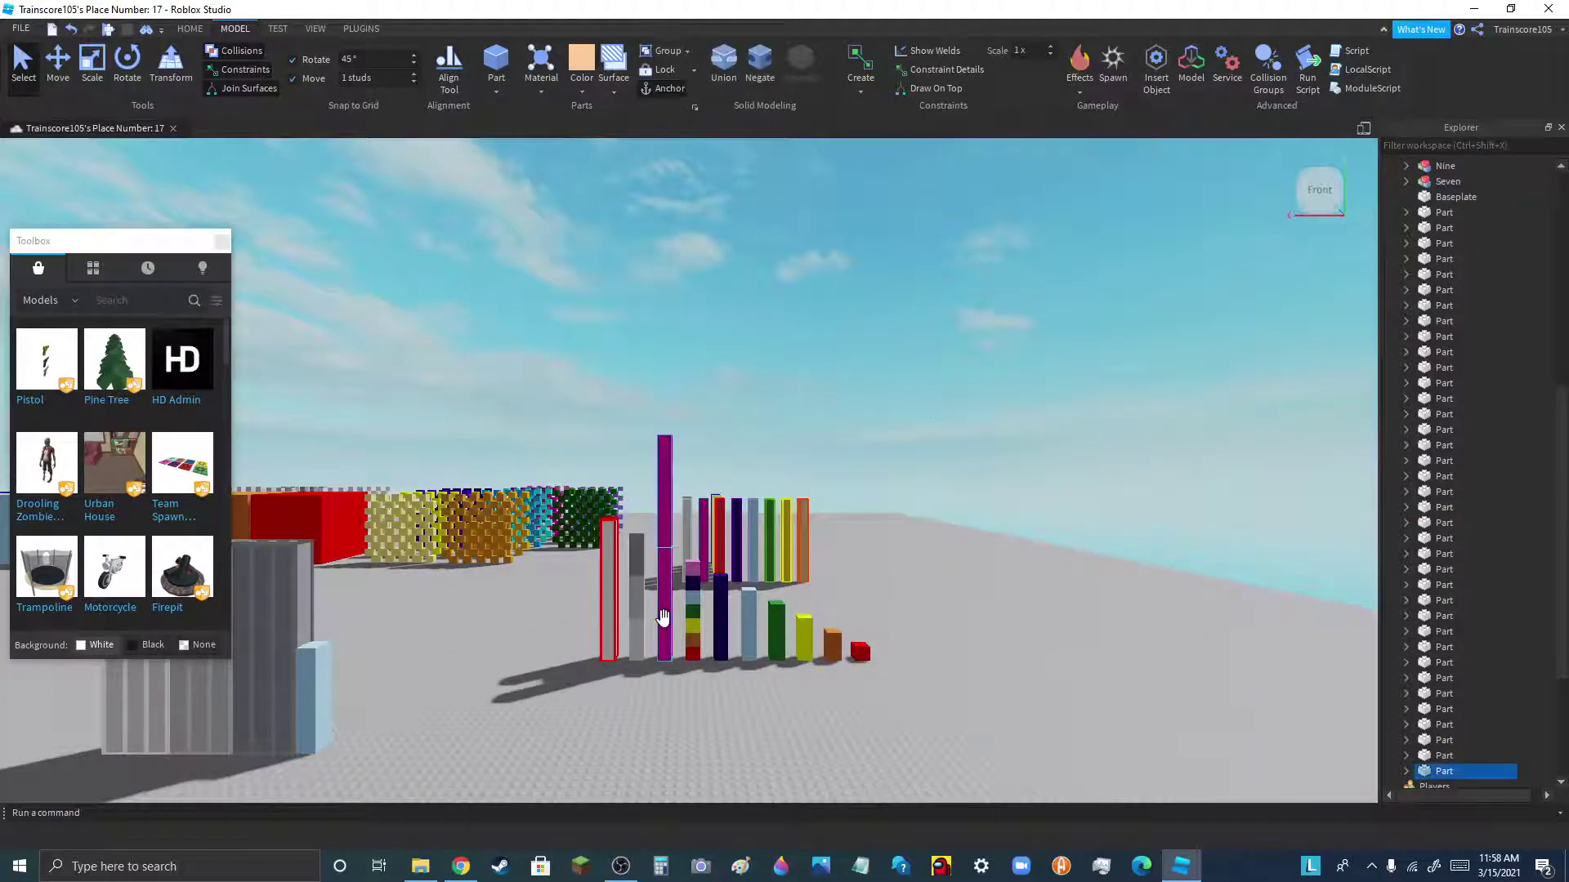
pyautogui.scroll(-4, 925, 414)
pyautogui.scroll(2, 922, 433)
pyautogui.press('Delete')
pyautogui.hotkey('ctrl', 'z')
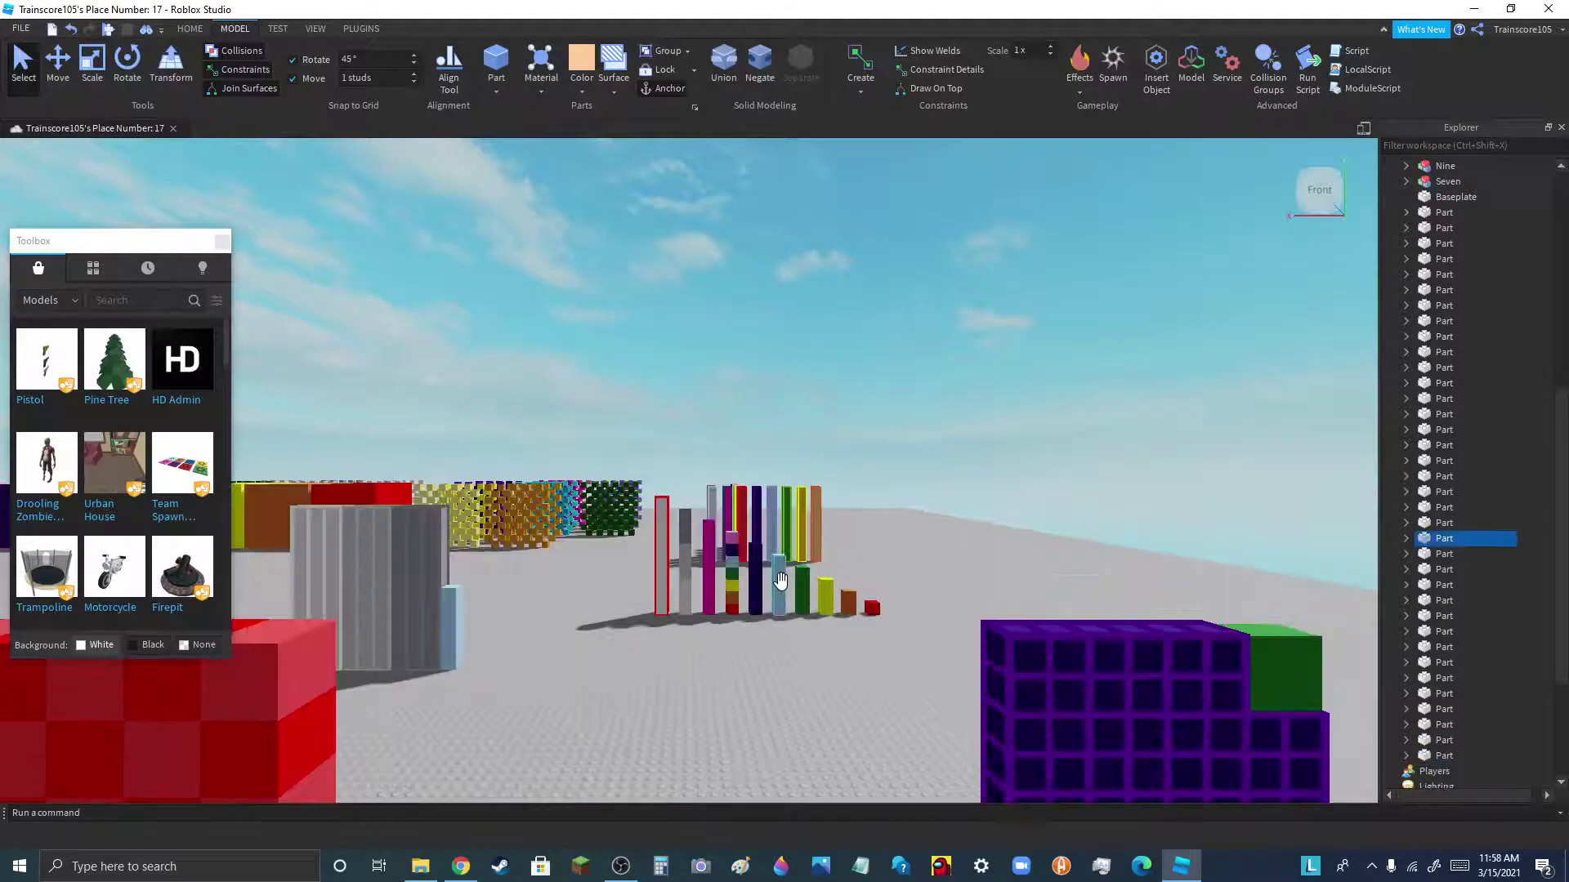
pyautogui.hotkey('ctrl', 'd')
pyautogui.hotkey('ctrl', 'z')
# - Duplicate the light blue pillar from the stepped row and place the copy on open baseplate in front of the number models
pyautogui.hotkey('ctrl', 'd')
pyautogui.moveTo(771, 527); pyautogui.dragTo(670, 759)
pyautogui.scroll(-4, 641, 438)
pyautogui.press('q')
pyautogui.moveTo(651, 520); pyautogui.dragTo(626, 716)
# - Widen the light blue pillar copy to about double its width and recolour it dark brown
pyautogui.click(92, 66)
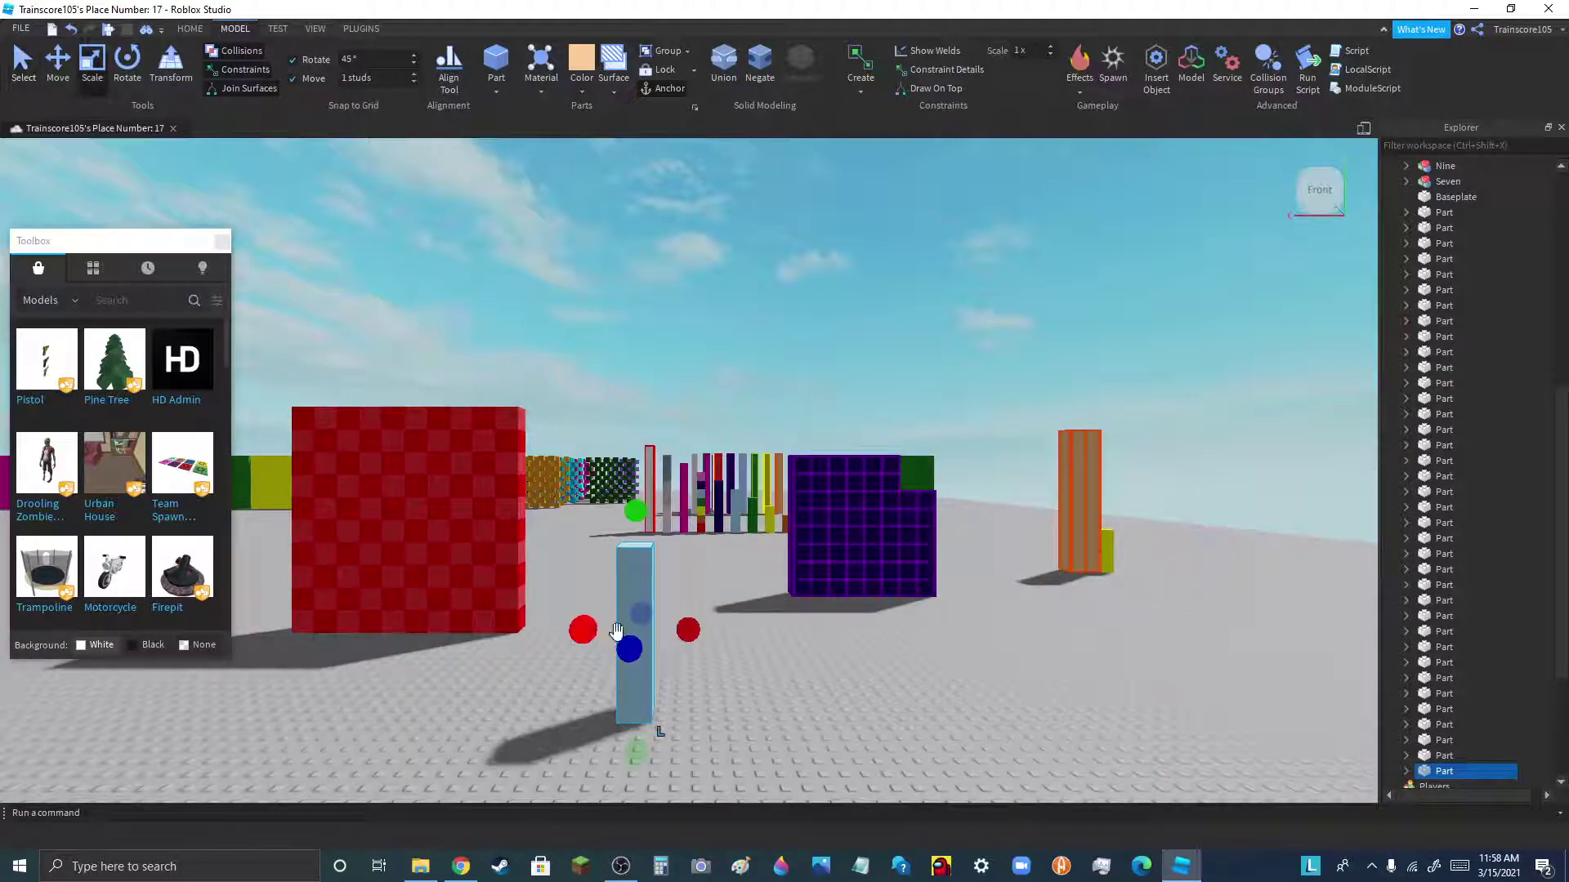
pyautogui.moveTo(679, 636); pyautogui.dragTo(702, 638)
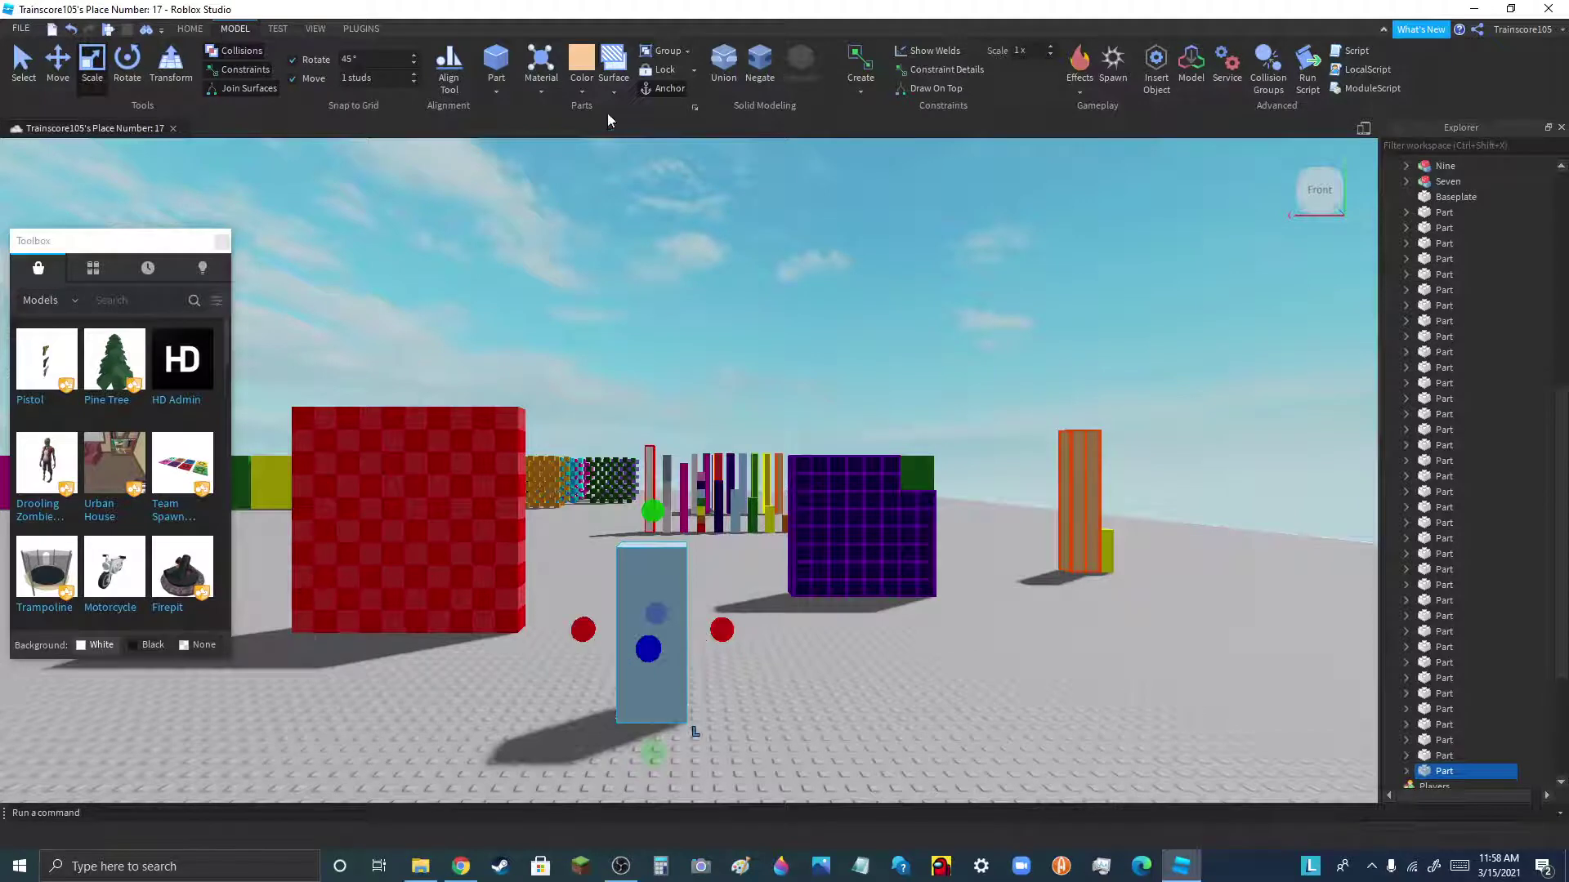
pyautogui.click(581, 92)
pyautogui.click(786, 352)
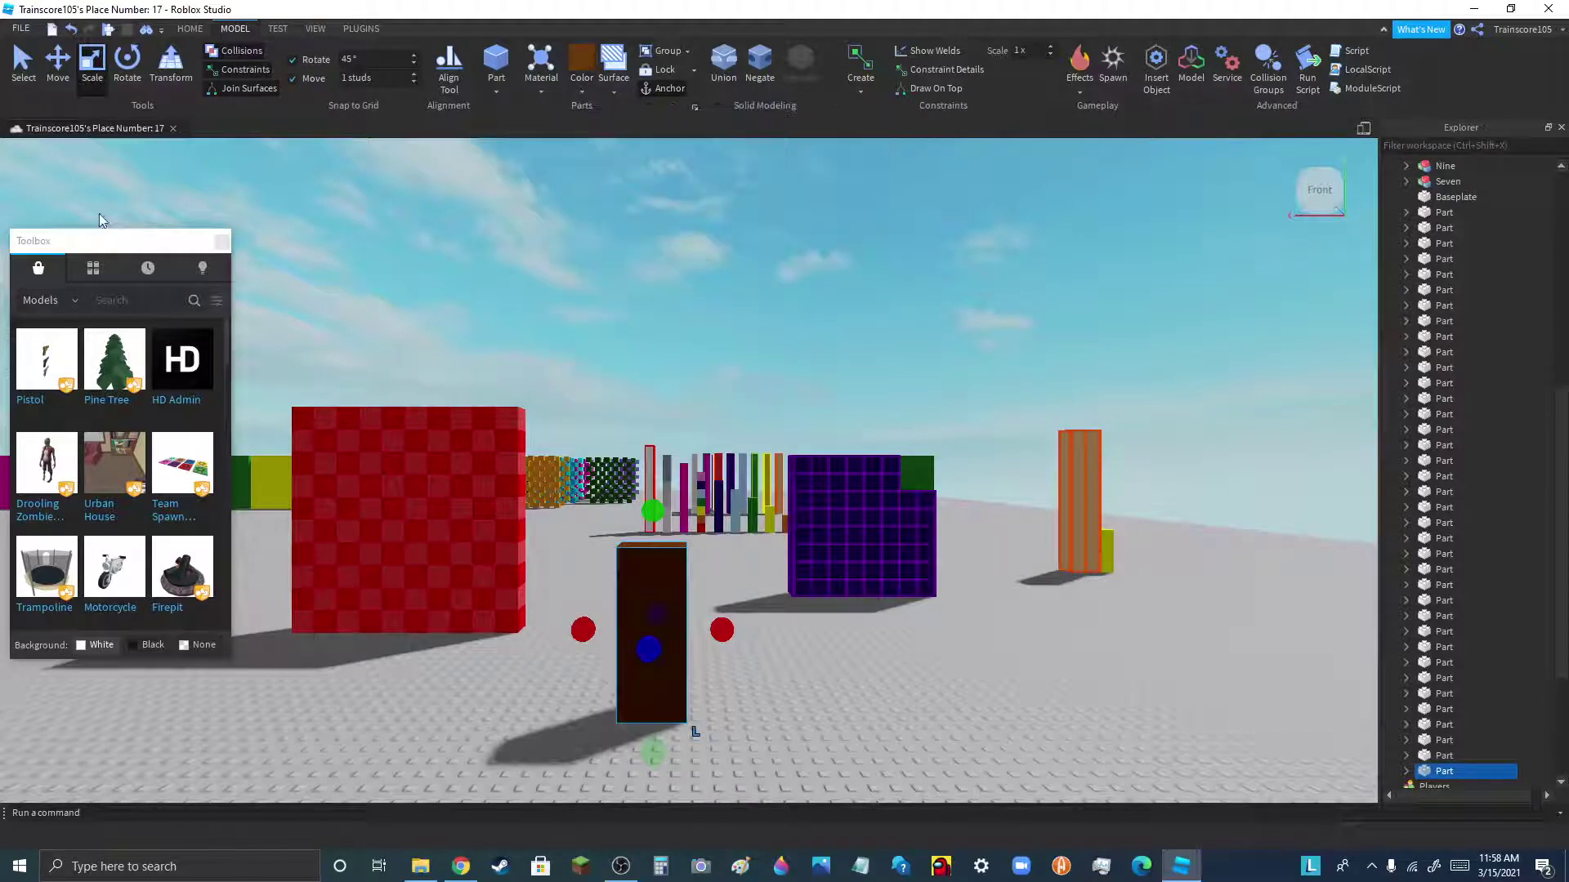
# - Reposition the dark brown block on the baseplate in front of the red checkered block
pyautogui.click(23, 65)
pyautogui.moveTo(677, 694); pyautogui.dragTo(641, 723)
pyautogui.scroll(2, 605, 726)
pyautogui.scroll(-1, 600, 726)
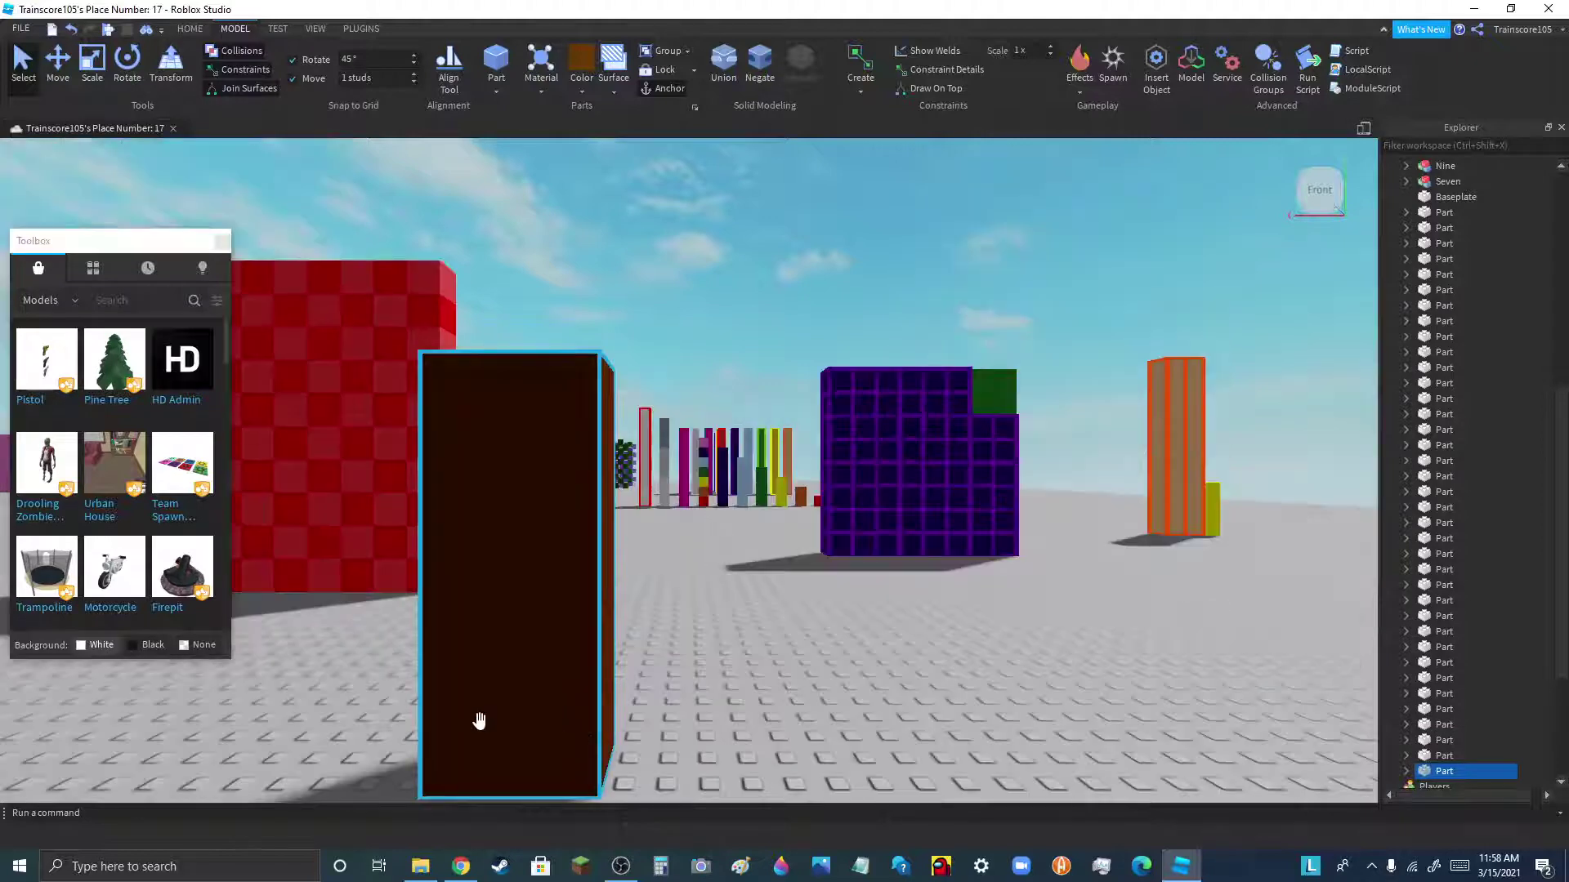
# - Duplicate the dark brown block and place the copy at the tall end of the stepped row, beside the red-outlined pillar
pyautogui.hotkey('ctrl', 'd')
pyautogui.scroll(-5, 480, 721)
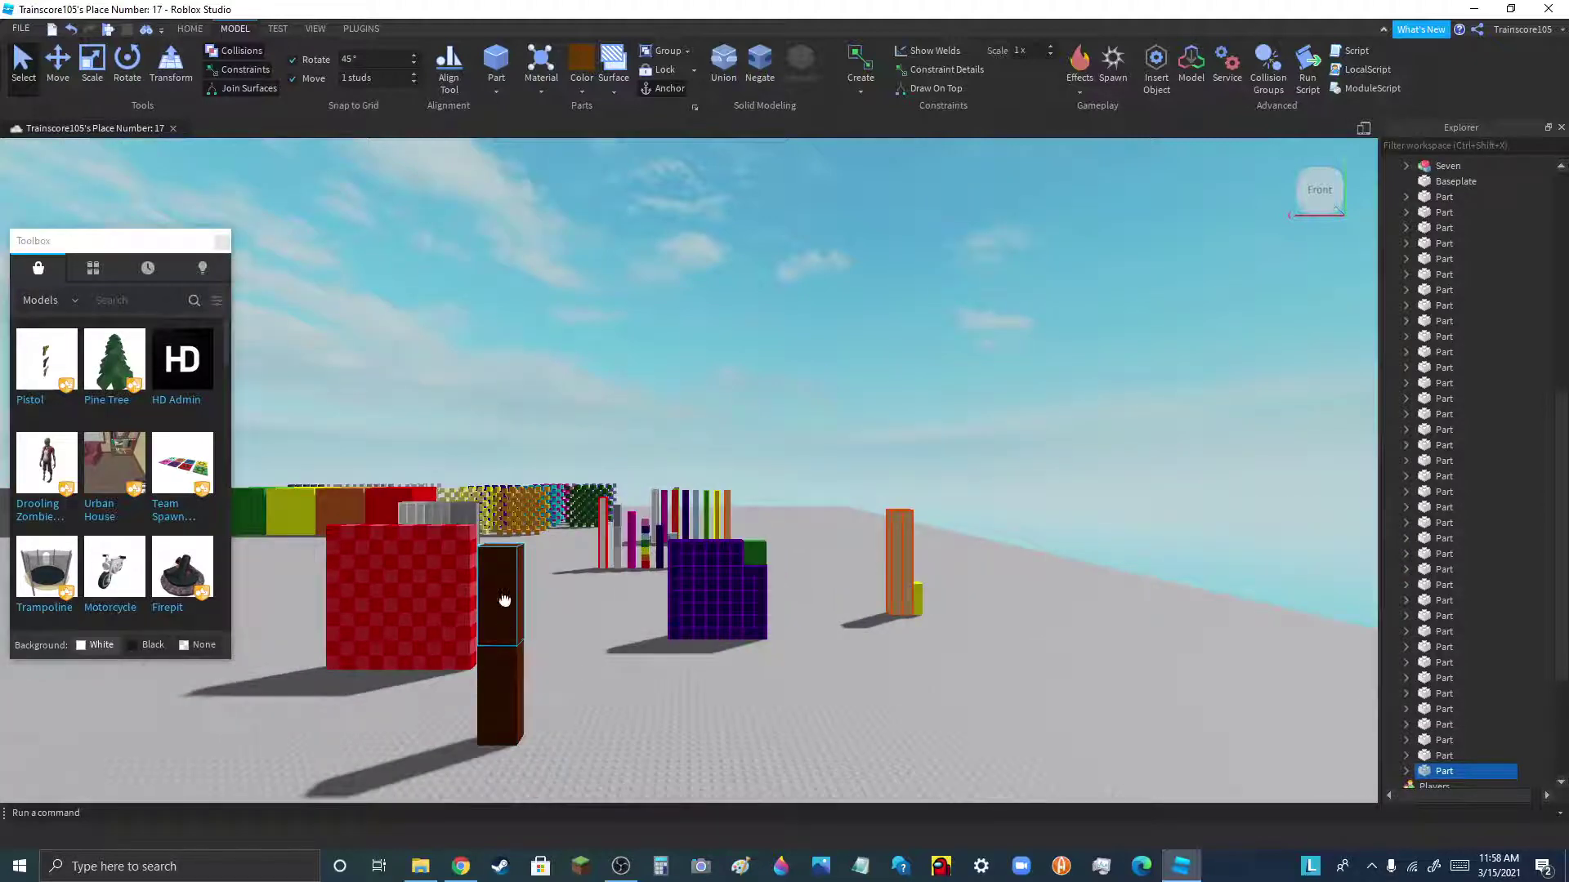
pyautogui.moveTo(505, 600); pyautogui.dragTo(541, 570)
pyautogui.scroll(5, 564, 566)
pyautogui.moveTo(457, 623); pyautogui.dragTo(654, 619)
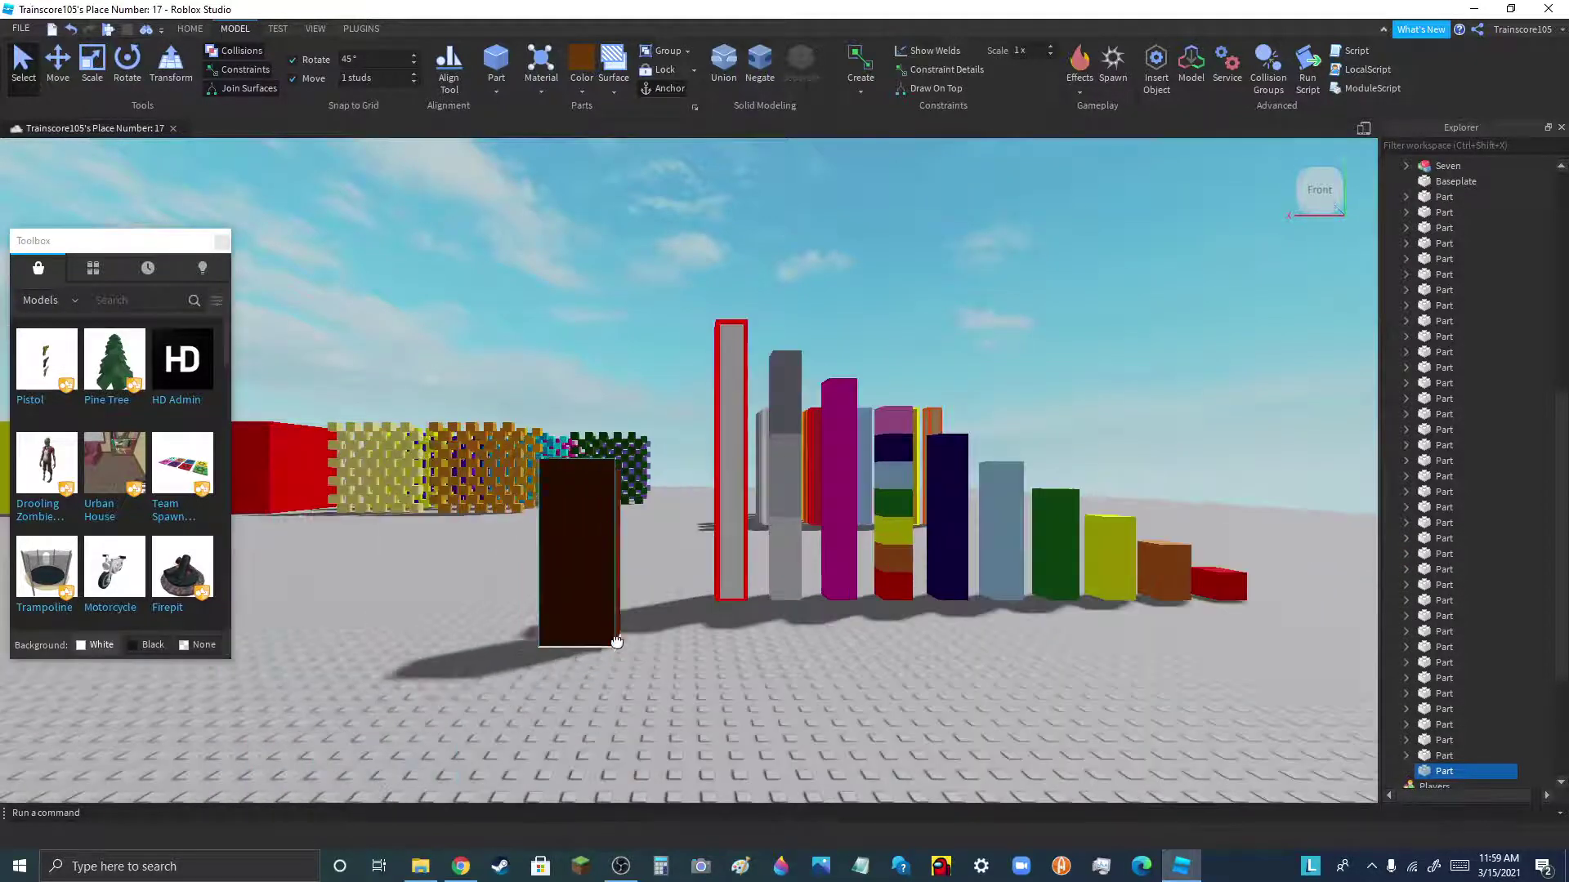
pyautogui.scroll(2, 670, 595)
pyautogui.scroll(-1, 666, 595)
pyautogui.moveTo(536, 596); pyautogui.dragTo(630, 602)
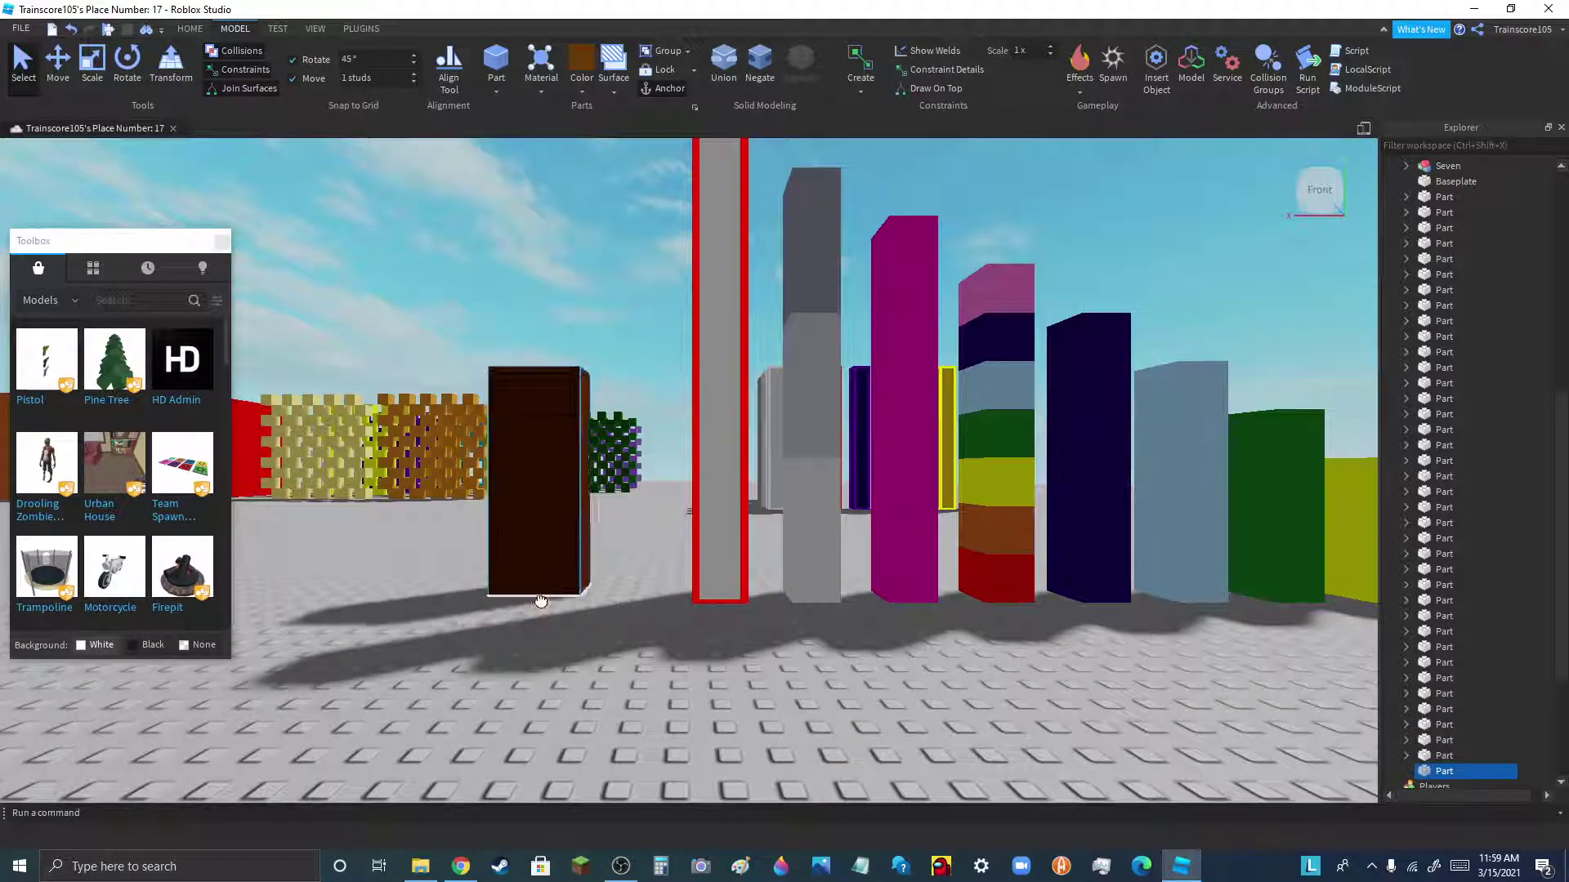
pyautogui.scroll(-5, 472, 659)
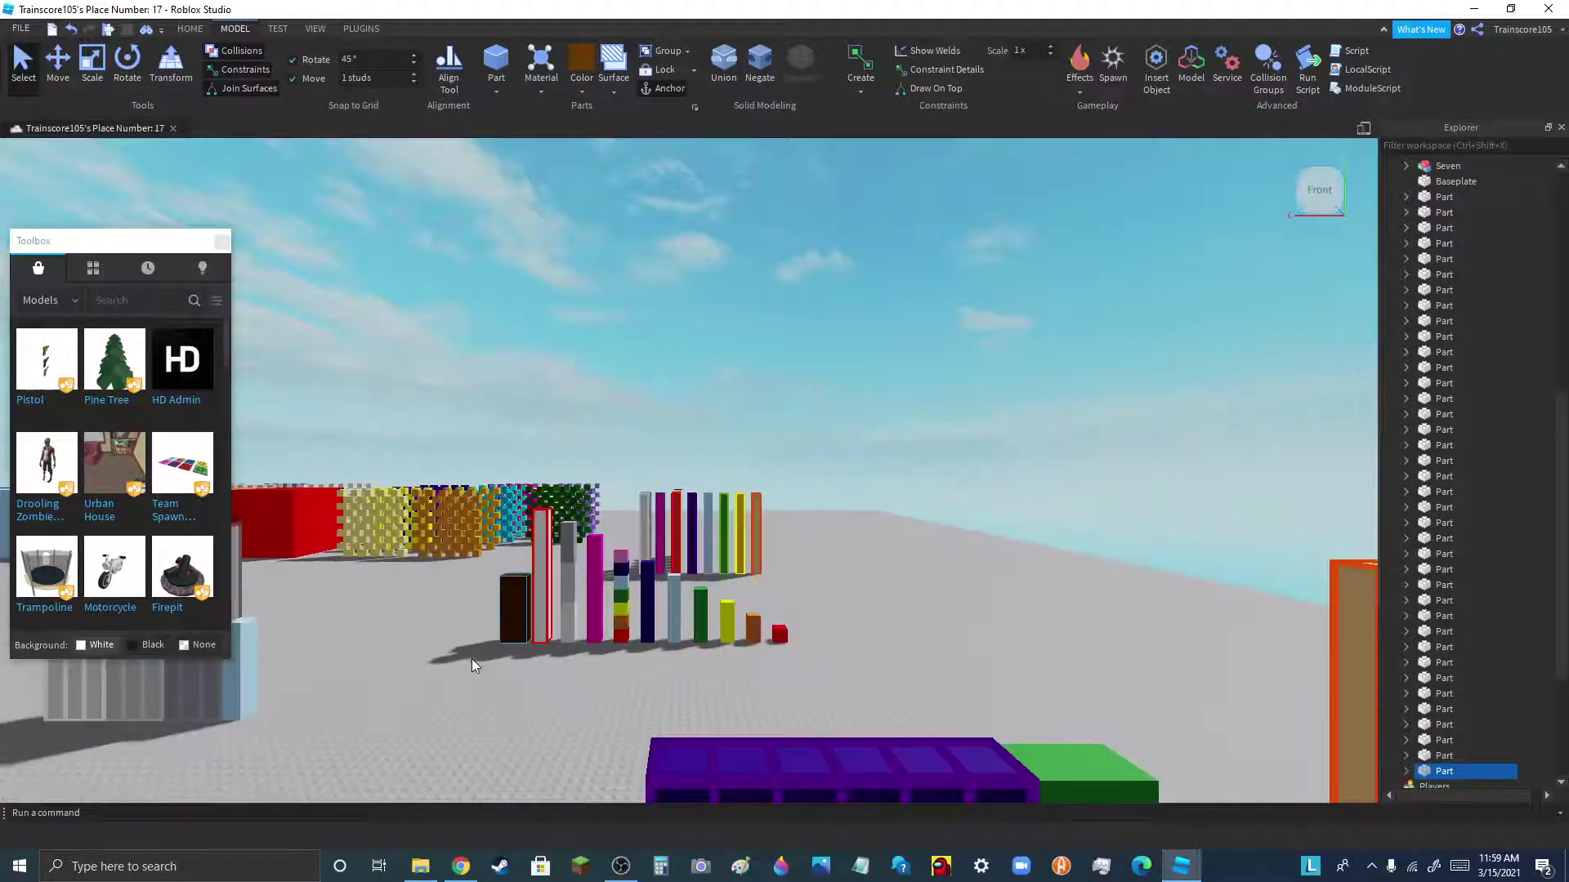
# - Place a copy of the rainbow Seven pillar in front of the dark brown block and ungroup it
pyautogui.click(620, 582)
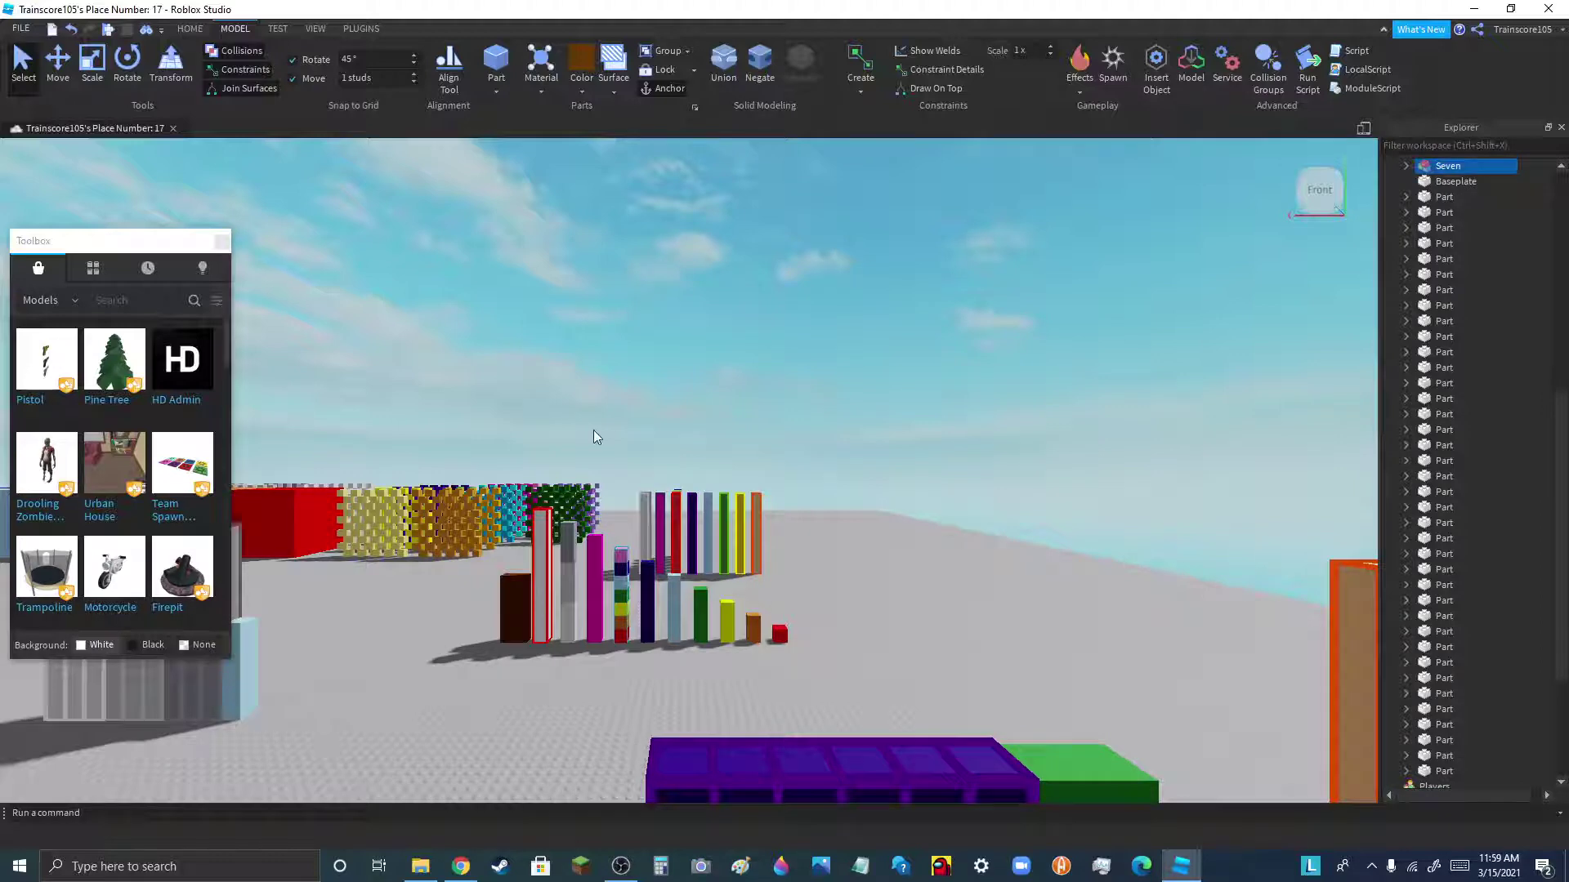
pyautogui.hotkey('ctrl', 'd')
pyautogui.moveTo(621, 621); pyautogui.dragTo(465, 693)
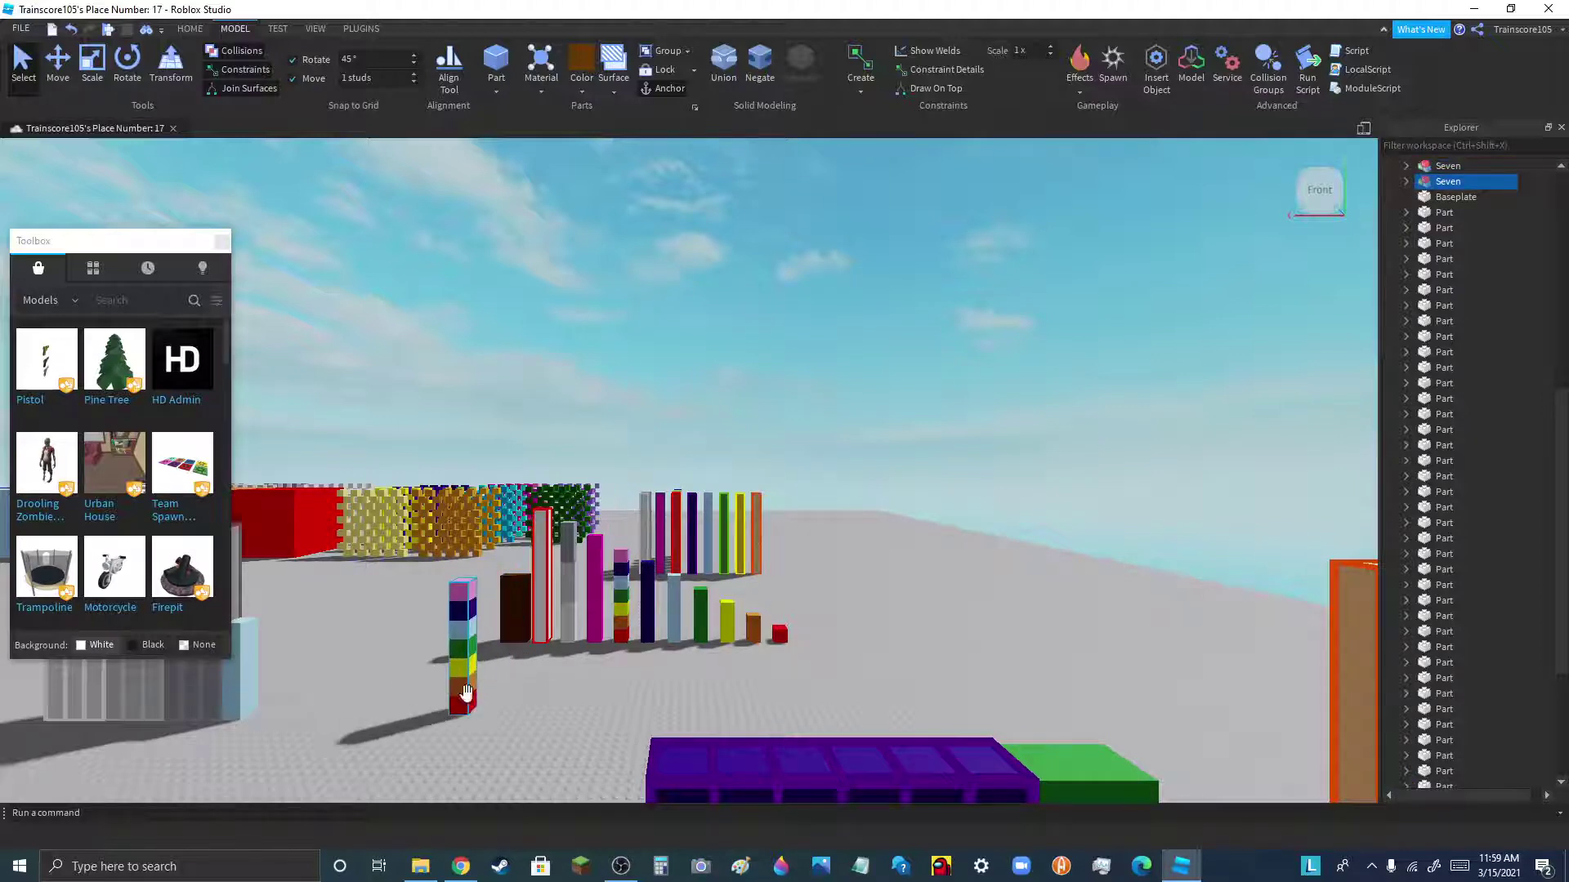
pyautogui.click(694, 92)
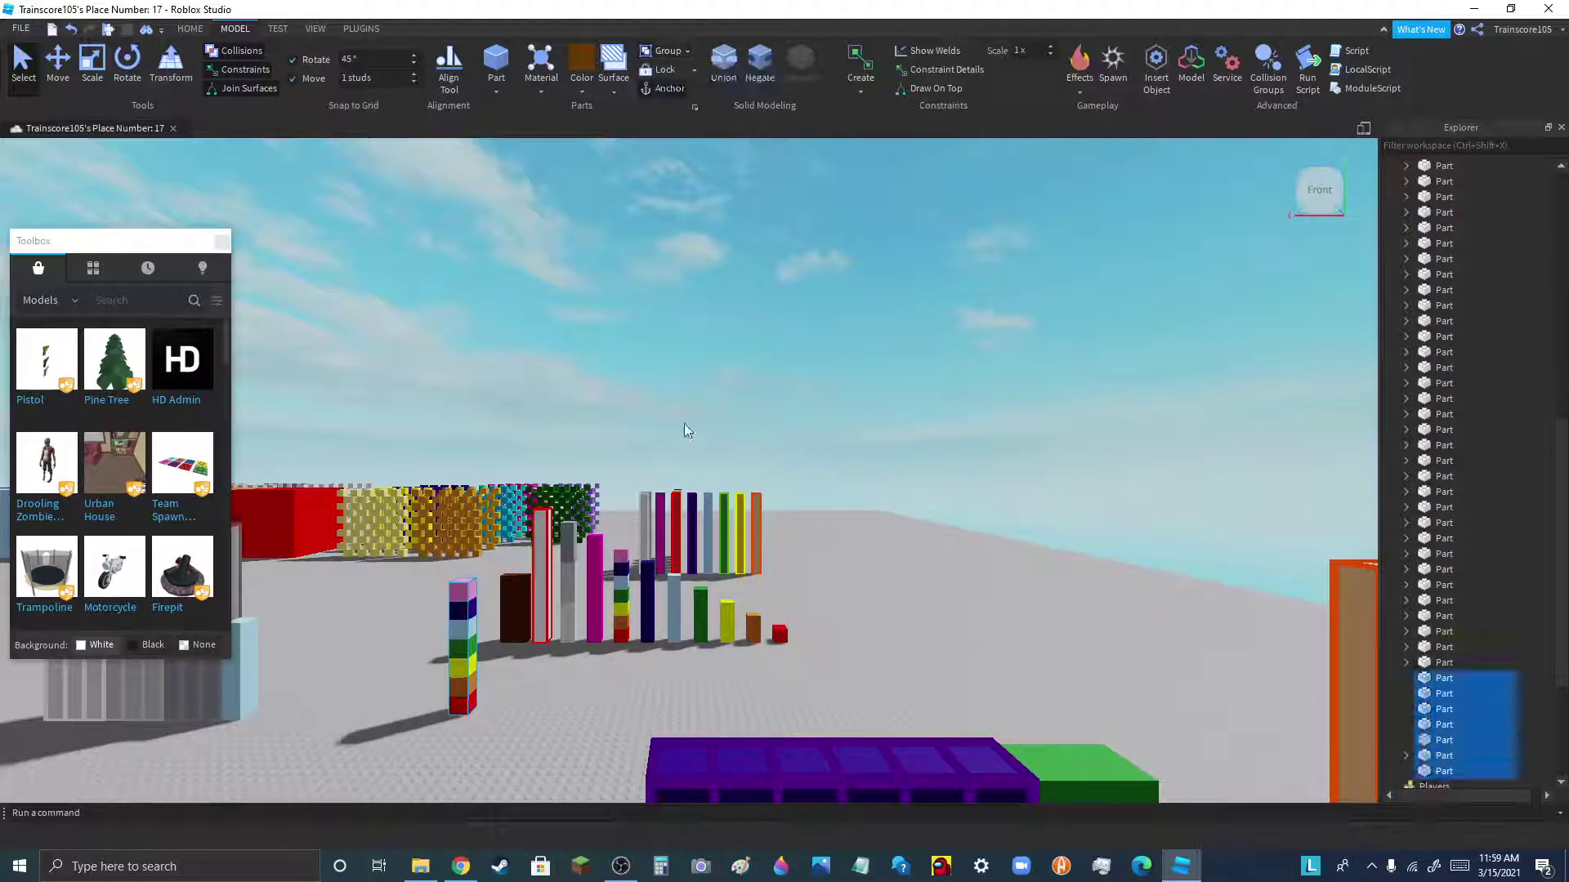
# - Delete every block of the ungrouped rainbow pillar except the pink one
pyautogui.click(466, 615)
pyautogui.press('Delete')
pyautogui.click(466, 631)
pyautogui.press('Delete')
pyautogui.click(465, 648)
pyautogui.press('Delete')
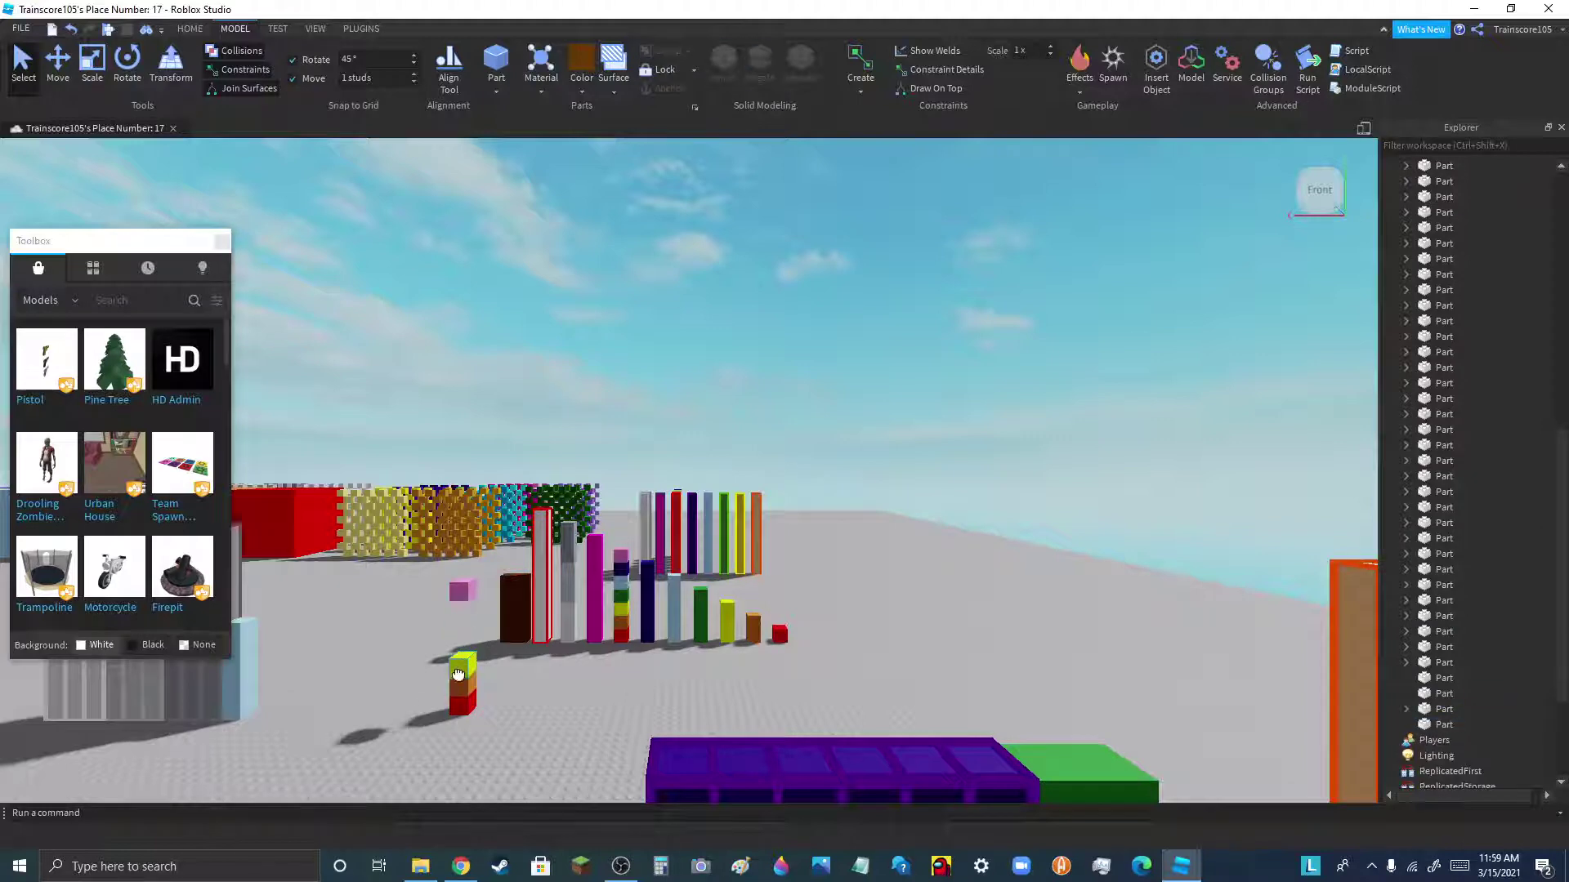
pyautogui.click(464, 665)
pyautogui.press('Delete')
pyautogui.press('Delete')
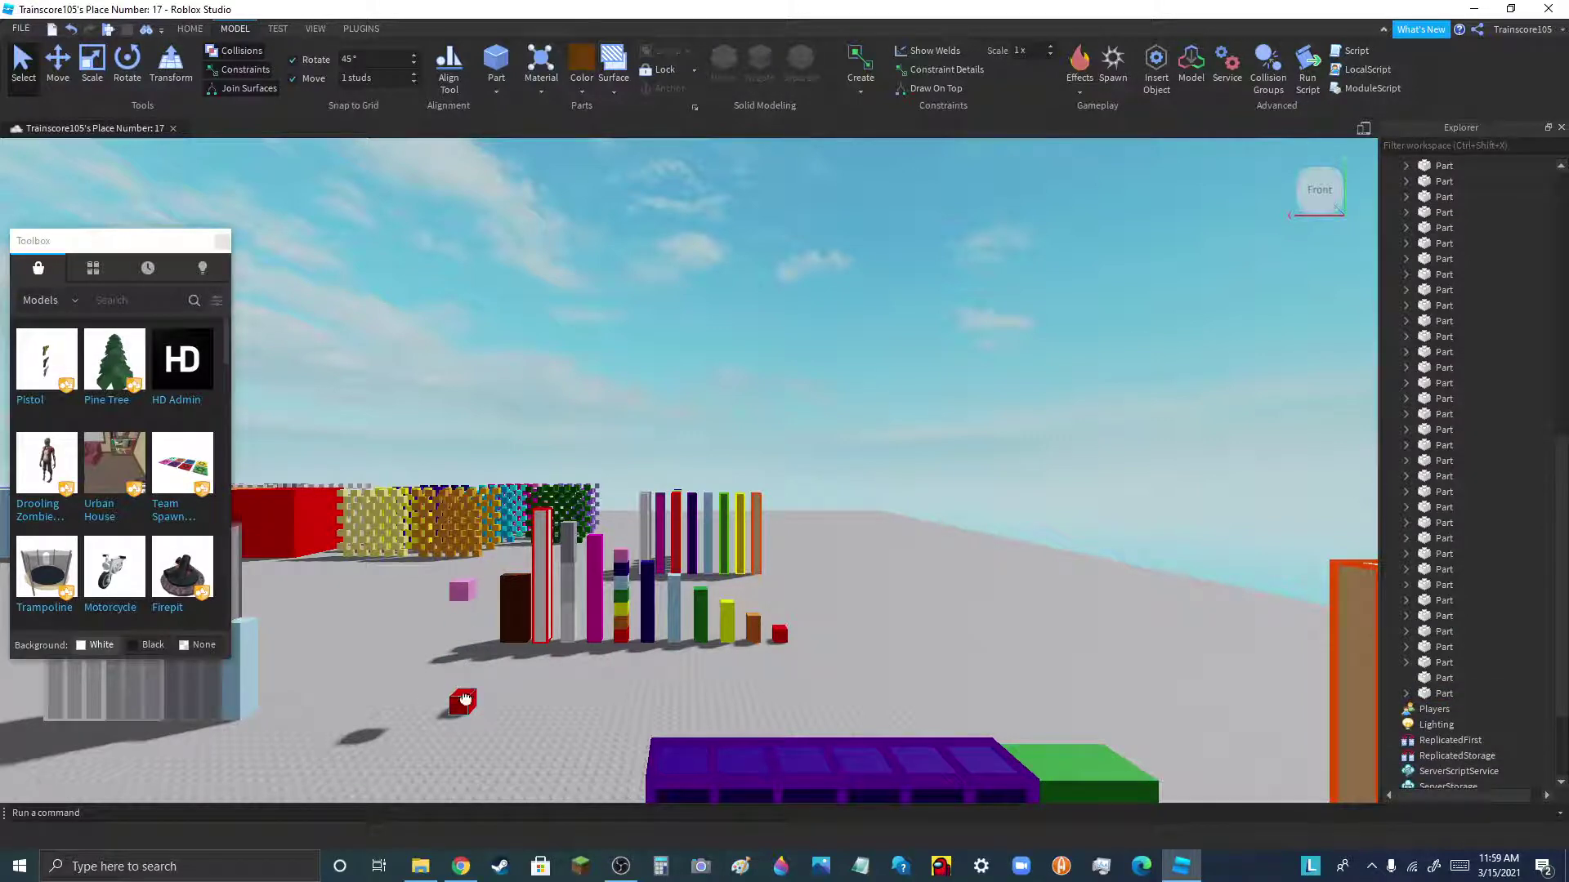
pyautogui.click(465, 699)
pyautogui.press('Delete')
# - Move the pink block onto the baseplate in front of the stepped row and adjust its height
pyautogui.scroll(5, 445, 621)
pyautogui.click(517, 536)
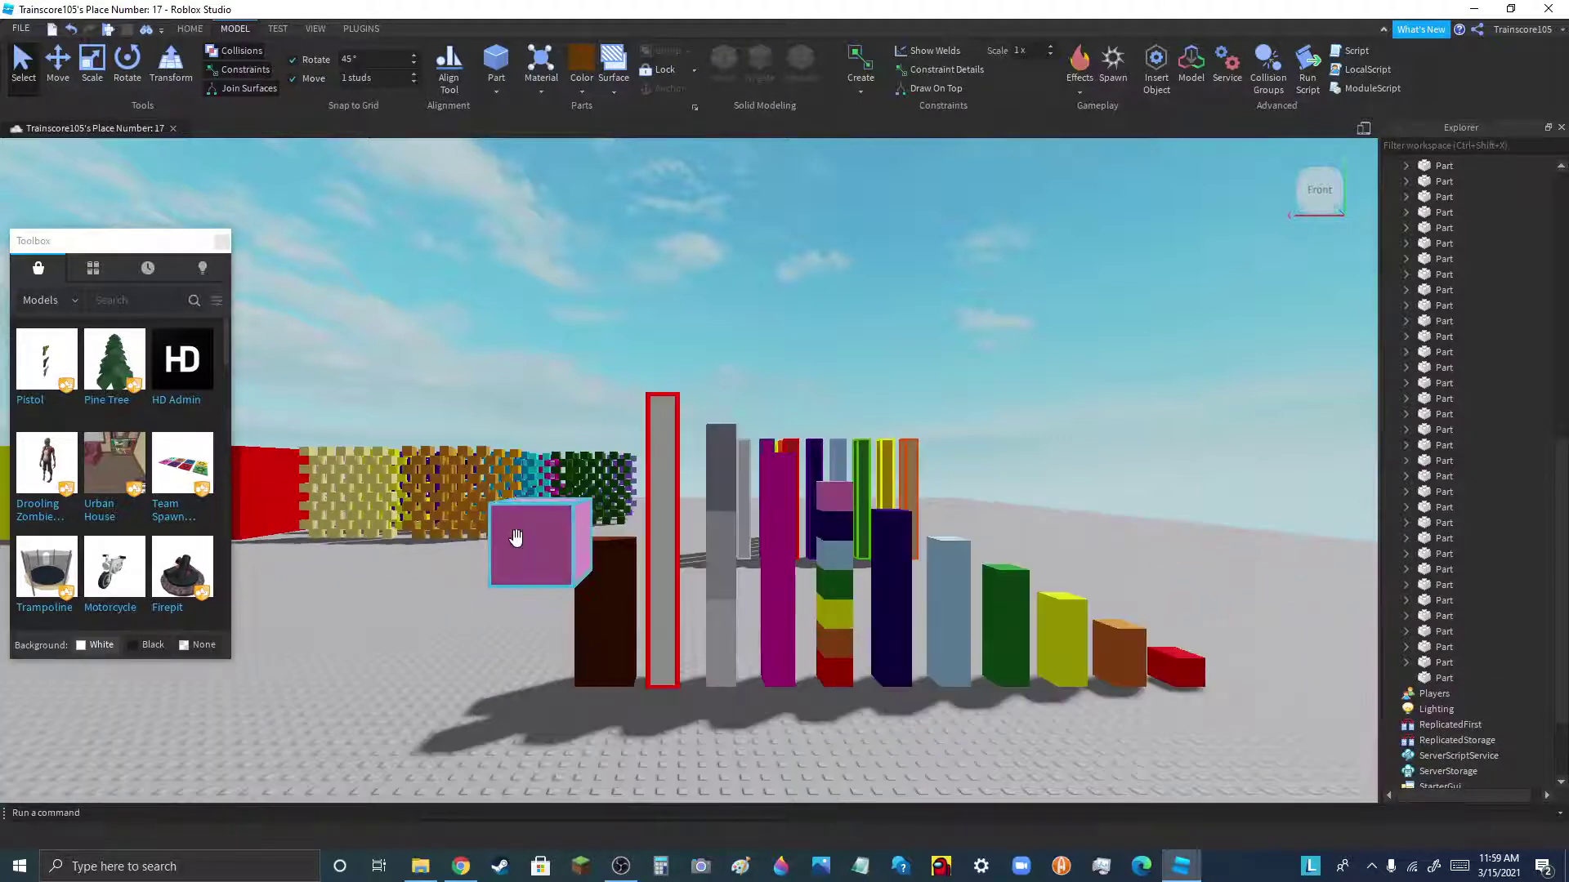
pyautogui.moveTo(516, 537); pyautogui.dragTo(597, 739)
pyautogui.click(92, 69)
pyautogui.moveTo(497, 678); pyautogui.dragTo(515, 611)
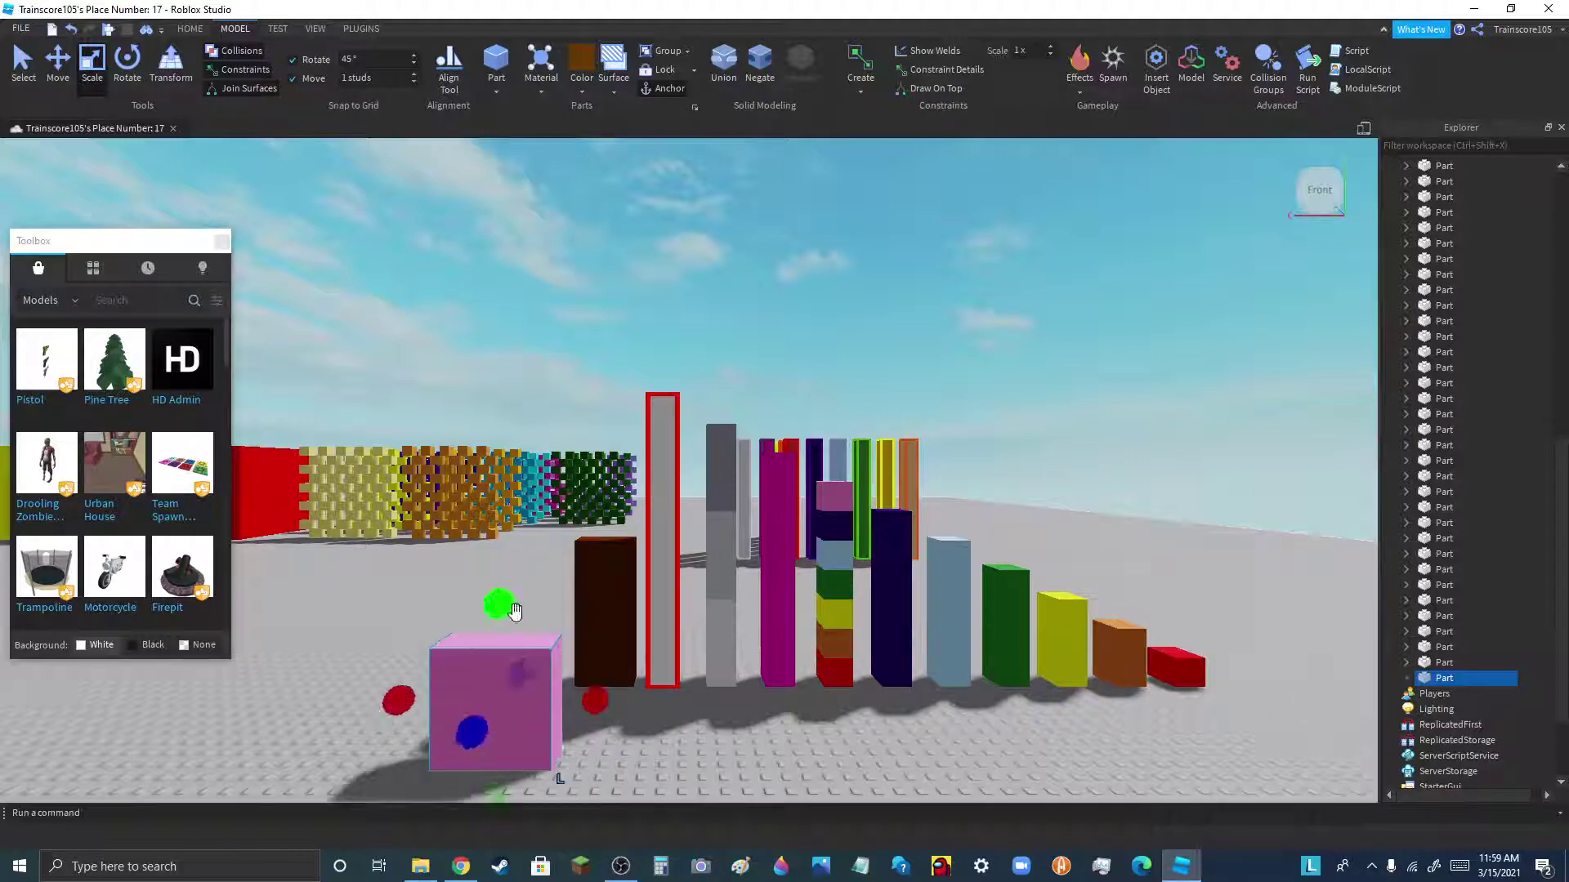
# - Duplicate the pink block and shrink the copy on top to a lower, narrower block, forming a stepped shape
pyautogui.hotkey('ctrl', 'd')
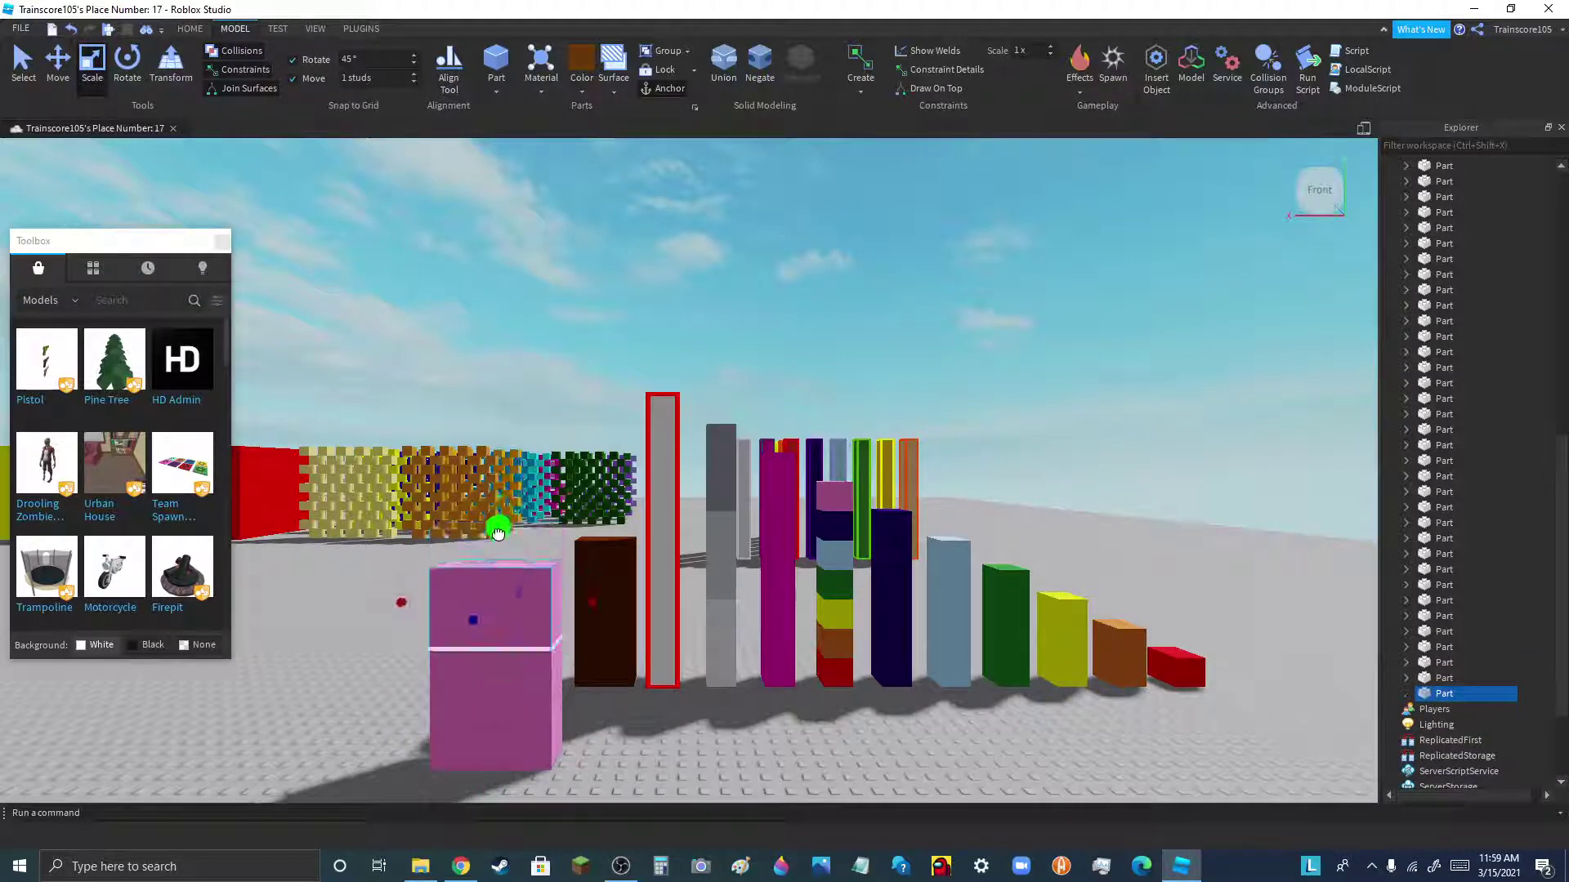
pyautogui.moveTo(497, 536); pyautogui.dragTo(493, 569)
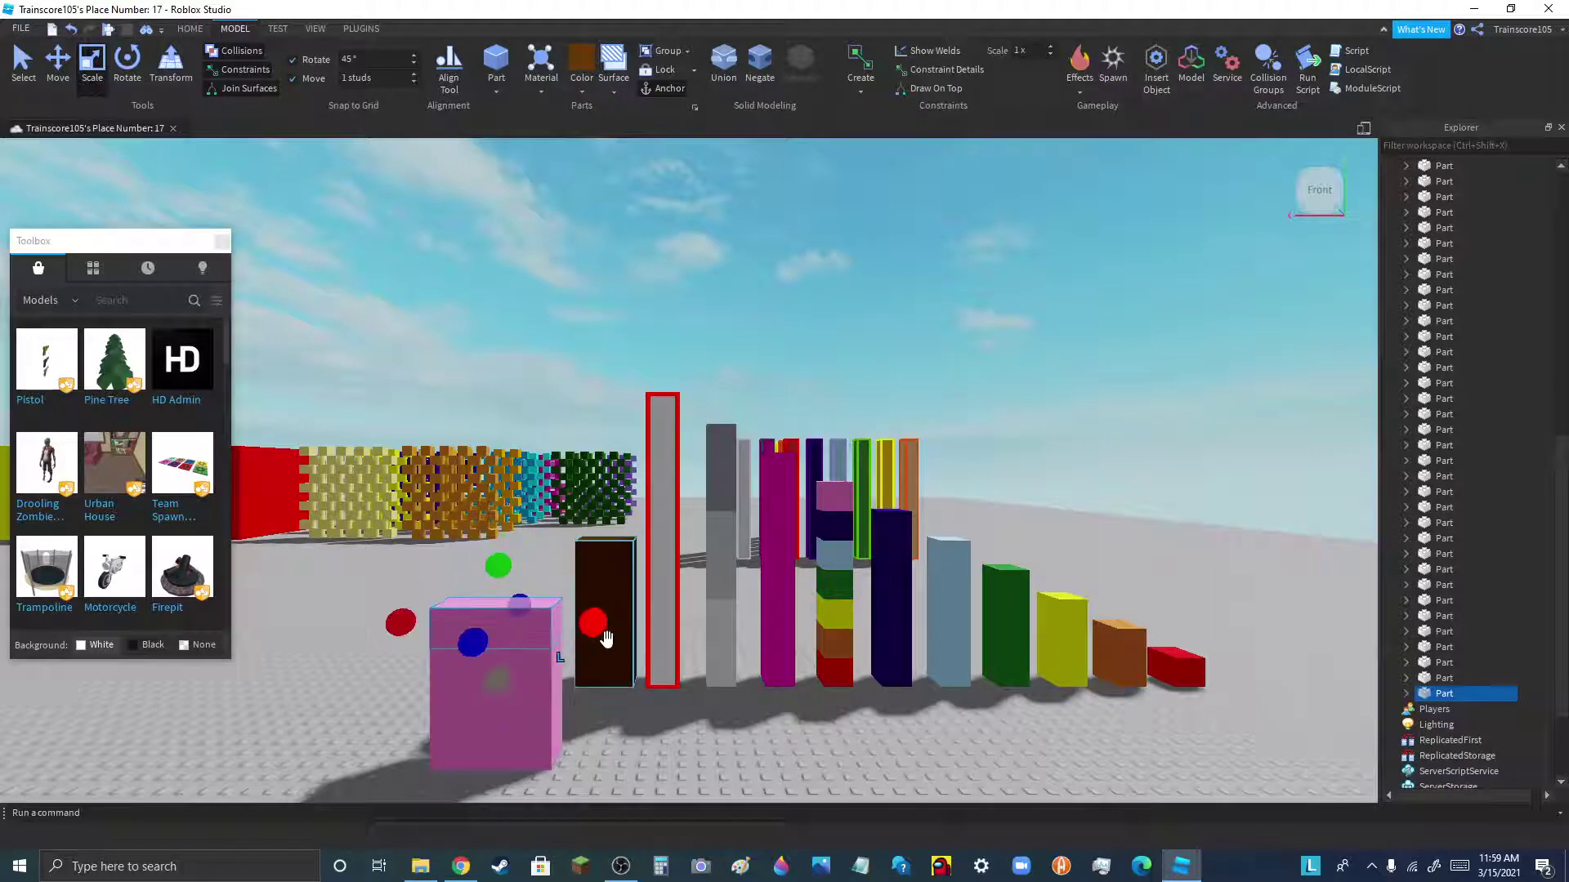
pyautogui.moveTo(580, 642); pyautogui.dragTo(543, 643)
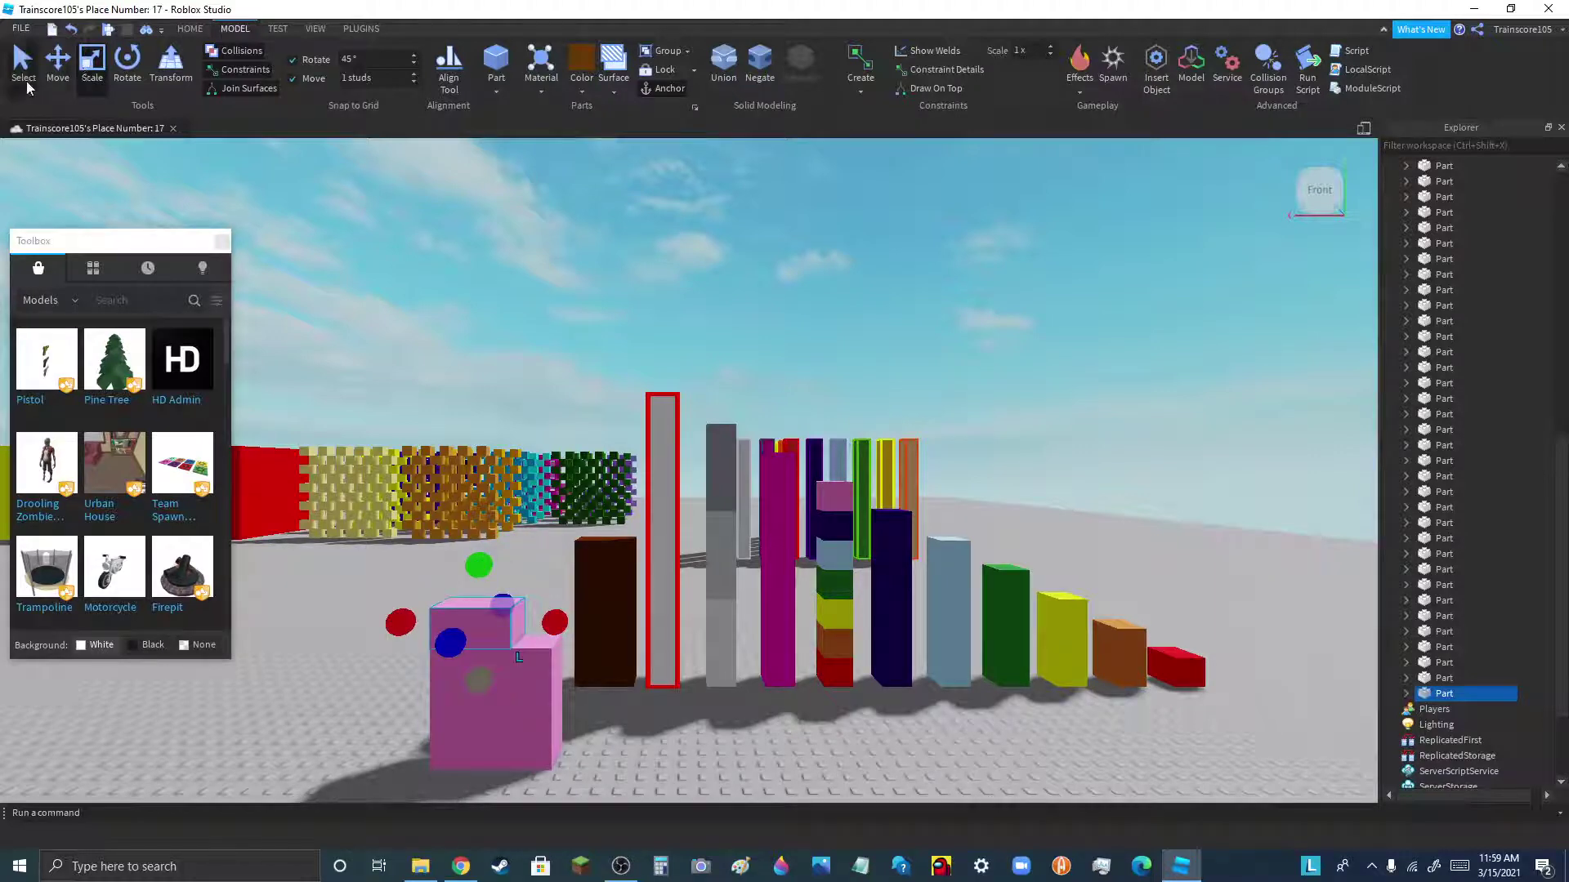
# - Group the two pink blocks and place the group at the end of the stepped row beside the dark brown block
pyautogui.click(27, 85)
pyautogui.moveTo(410, 567); pyautogui.dragTo(549, 808)
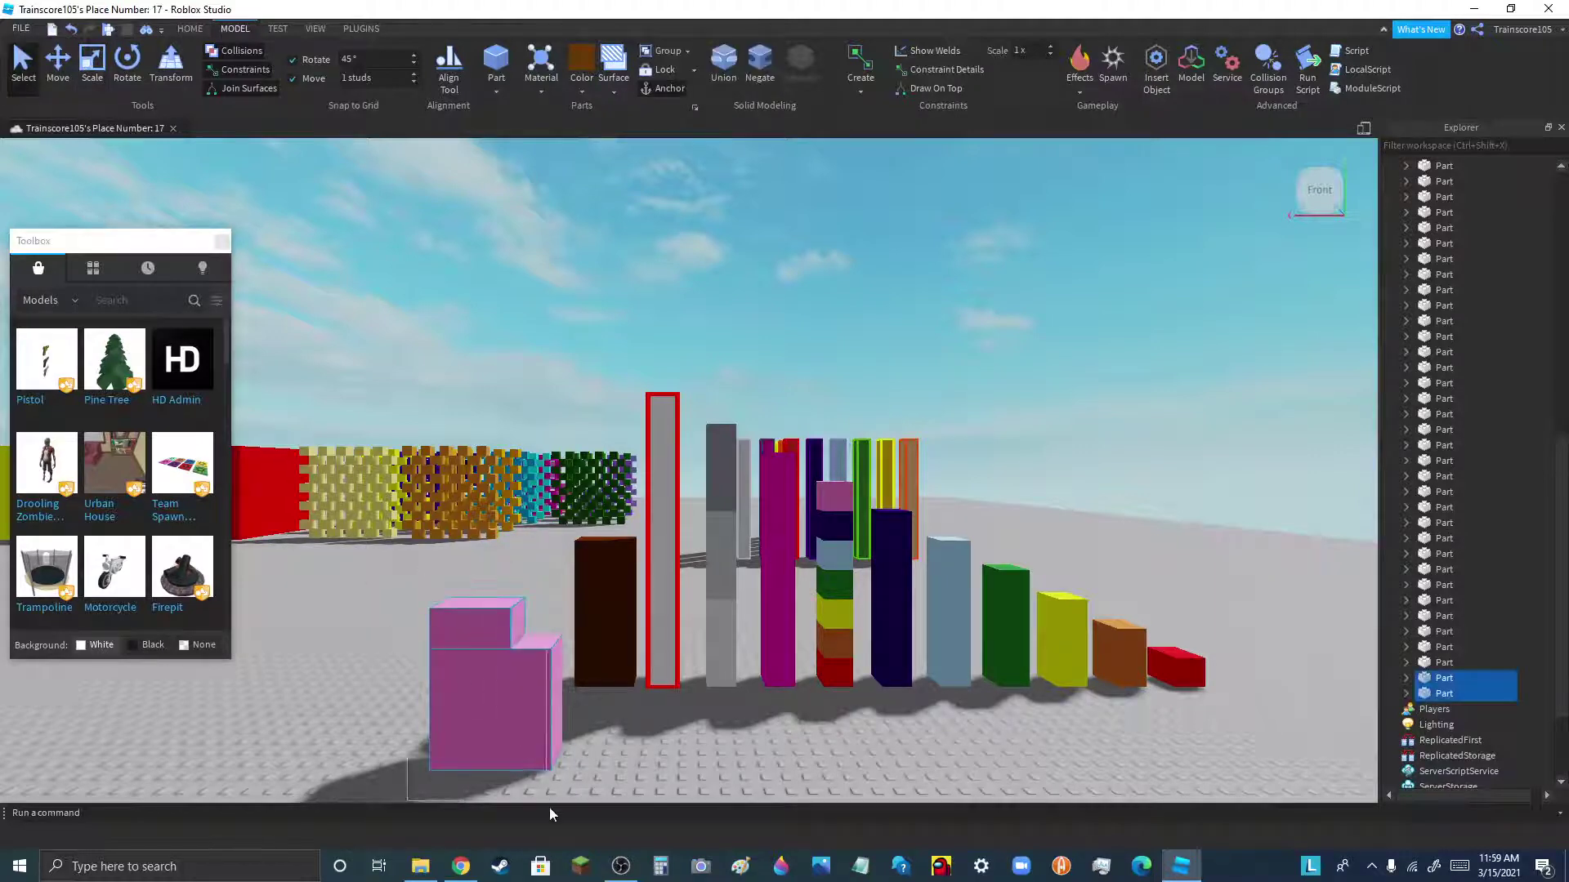
pyautogui.click(646, 56)
pyautogui.scroll(2, 523, 701)
pyautogui.moveTo(526, 704); pyautogui.dragTo(535, 673)
pyautogui.scroll(-5, 548, 666)
pyautogui.scroll(2, 572, 650)
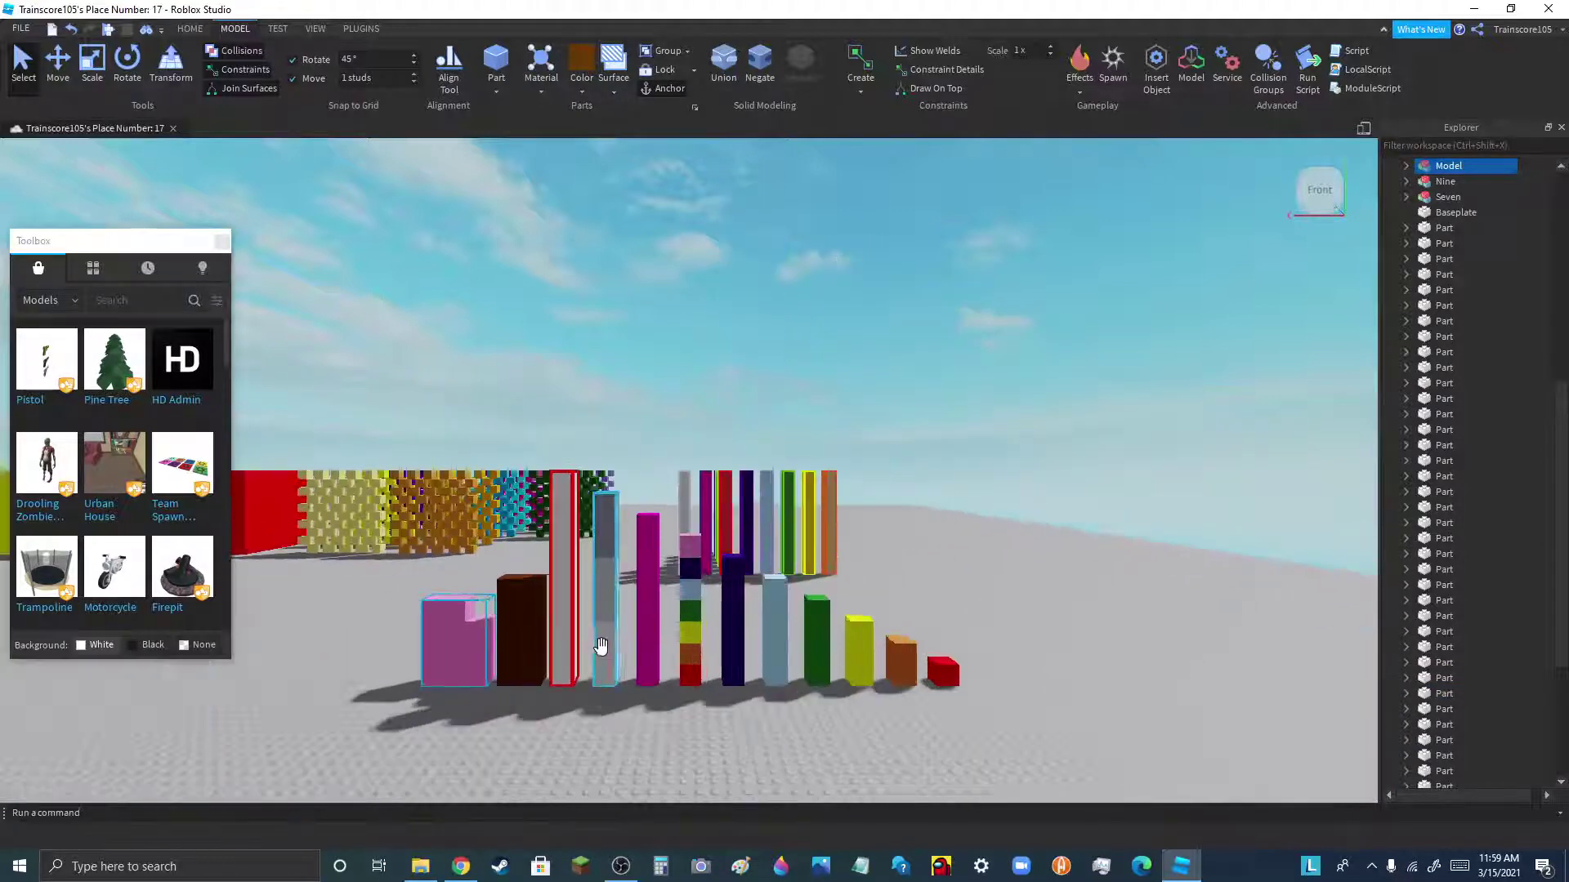
# - Duplicate the red-outlined pillar, resize the copy to a short, wide block and set it beside the pink stepped shape
pyautogui.click(568, 637)
pyautogui.hotkey('ctrl', 'd')
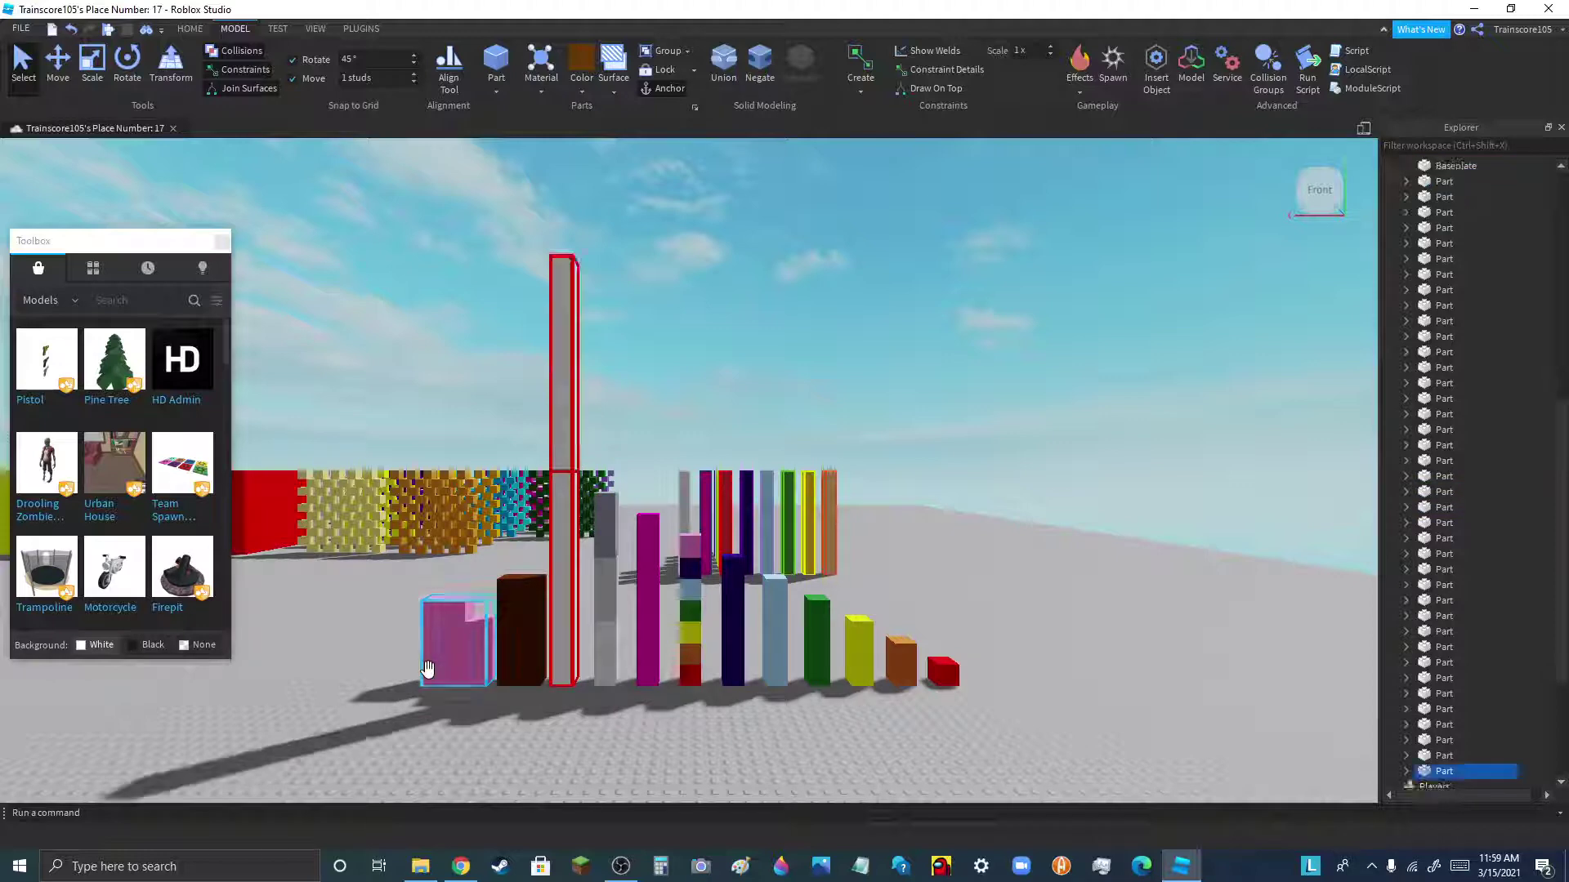
pyautogui.moveTo(564, 456); pyautogui.dragTo(370, 762)
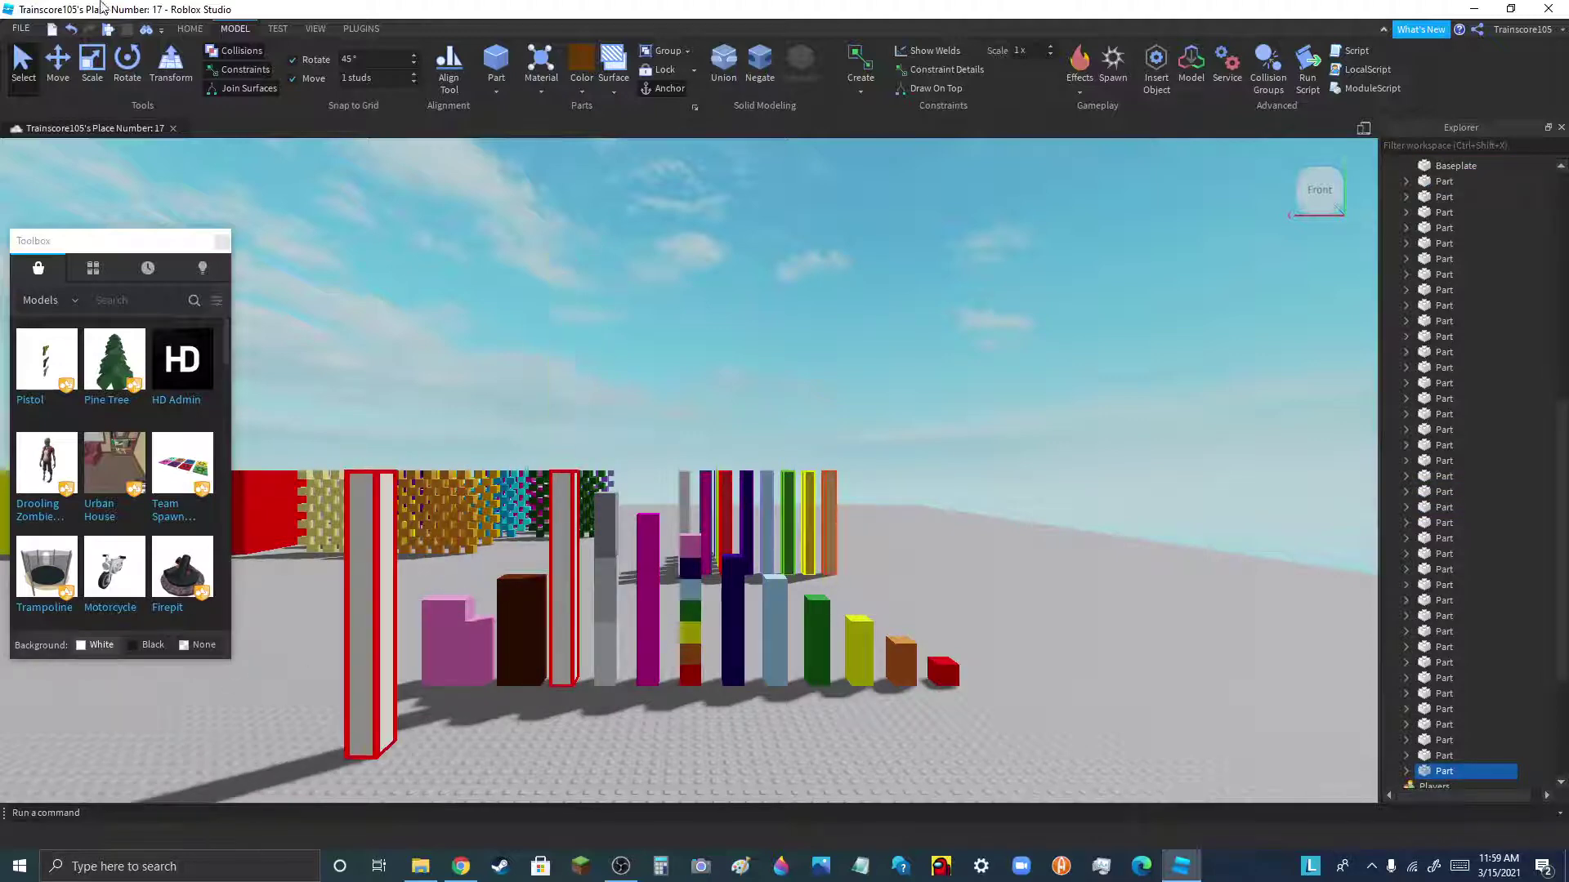
pyautogui.click(92, 64)
pyautogui.moveTo(368, 431); pyautogui.dragTo(360, 616)
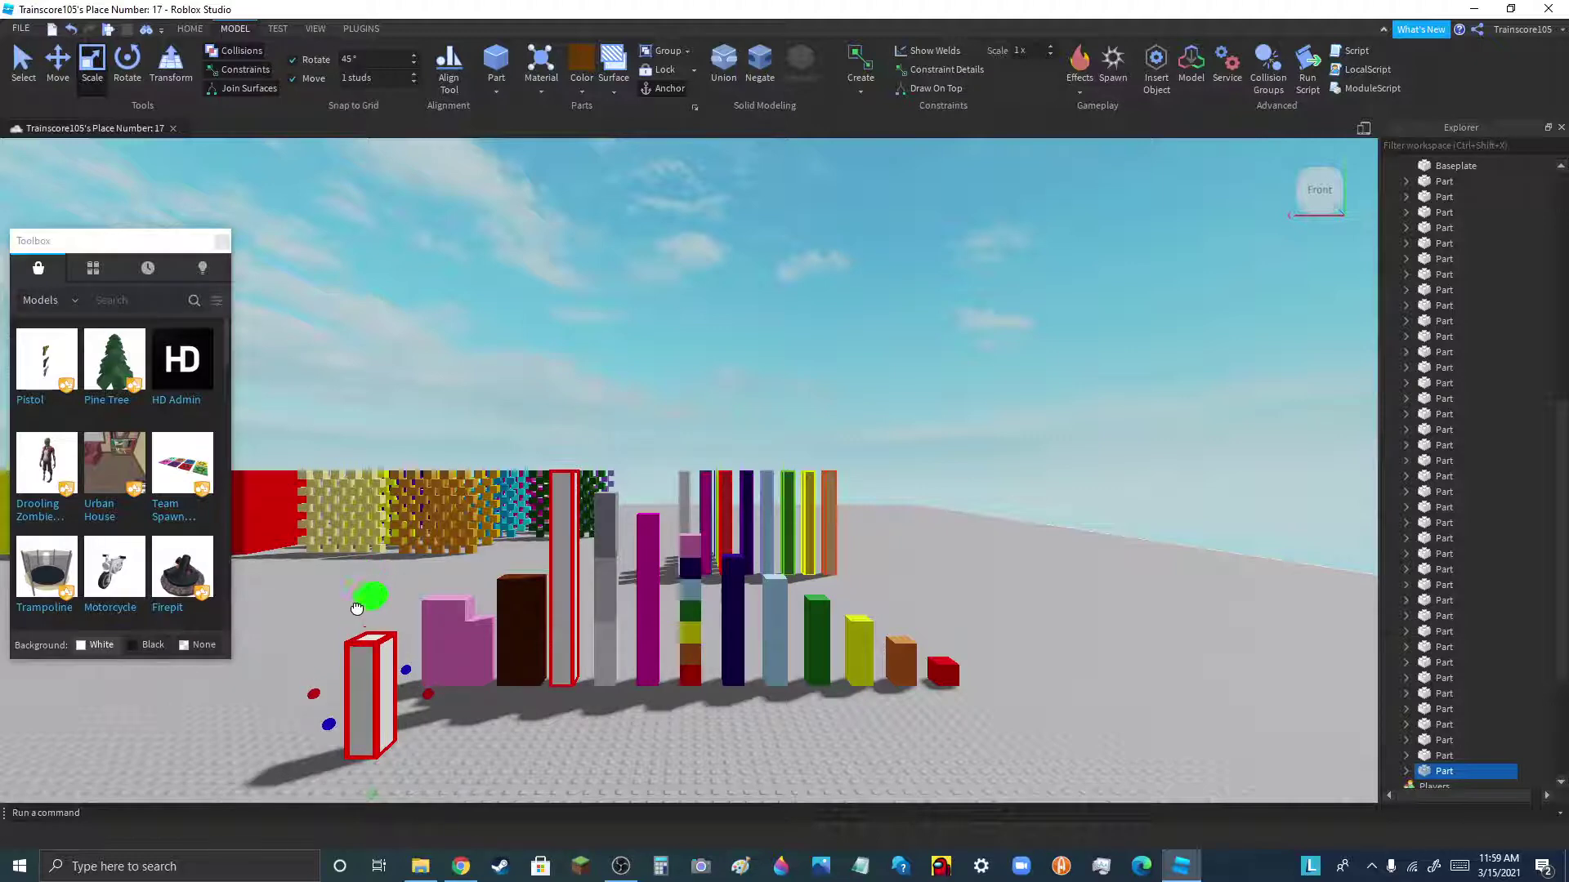
pyautogui.moveTo(449, 705); pyautogui.dragTo(484, 710)
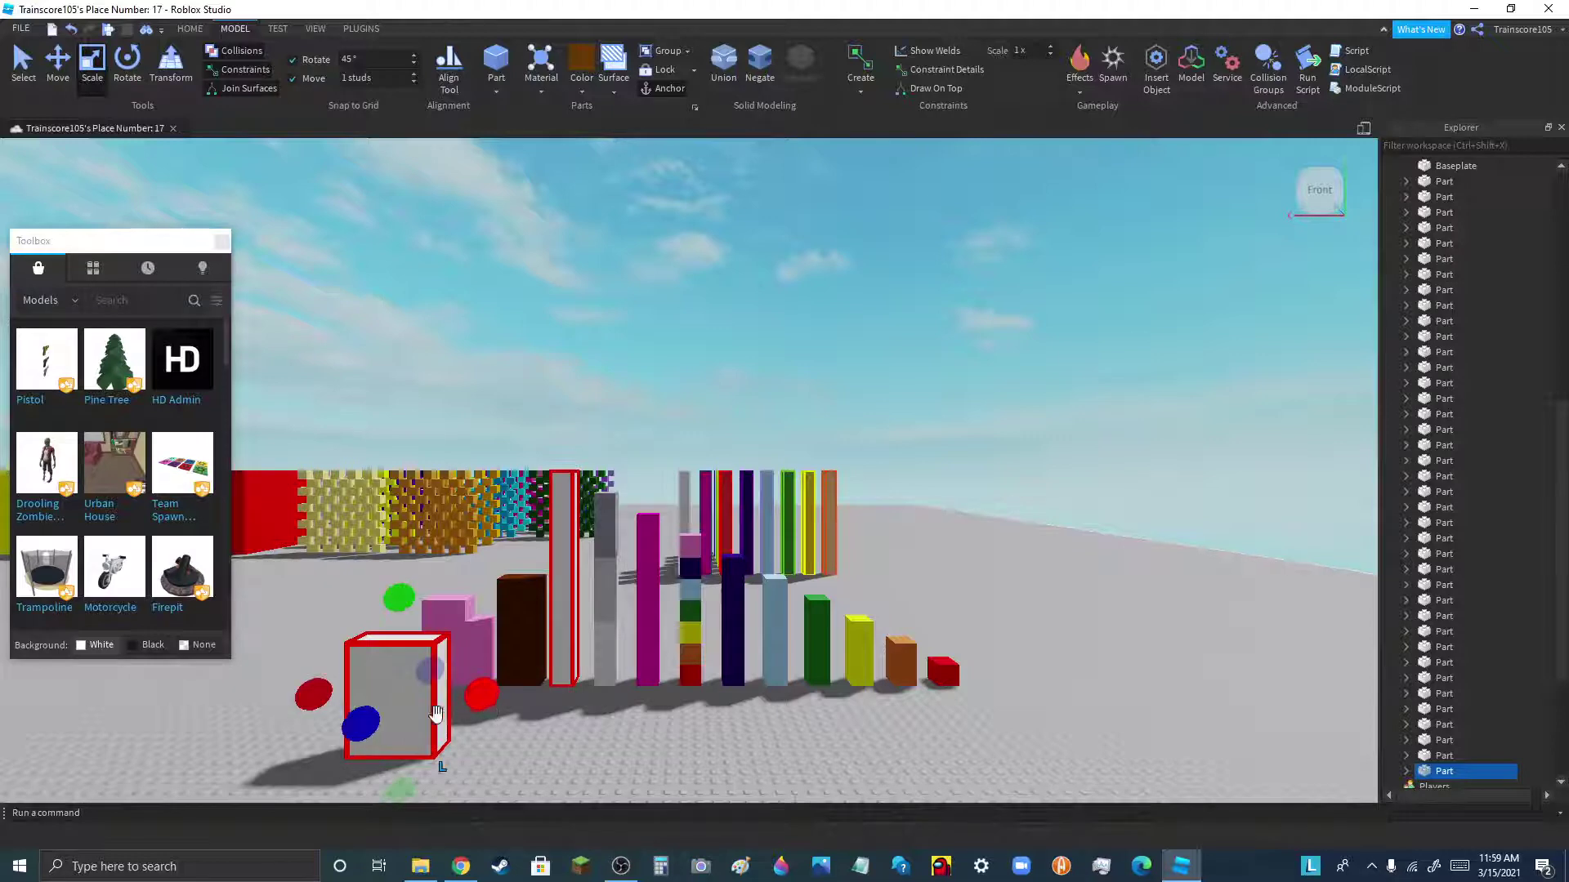
pyautogui.scroll(5, 457, 723)
pyautogui.scroll(-10, 521, 749)
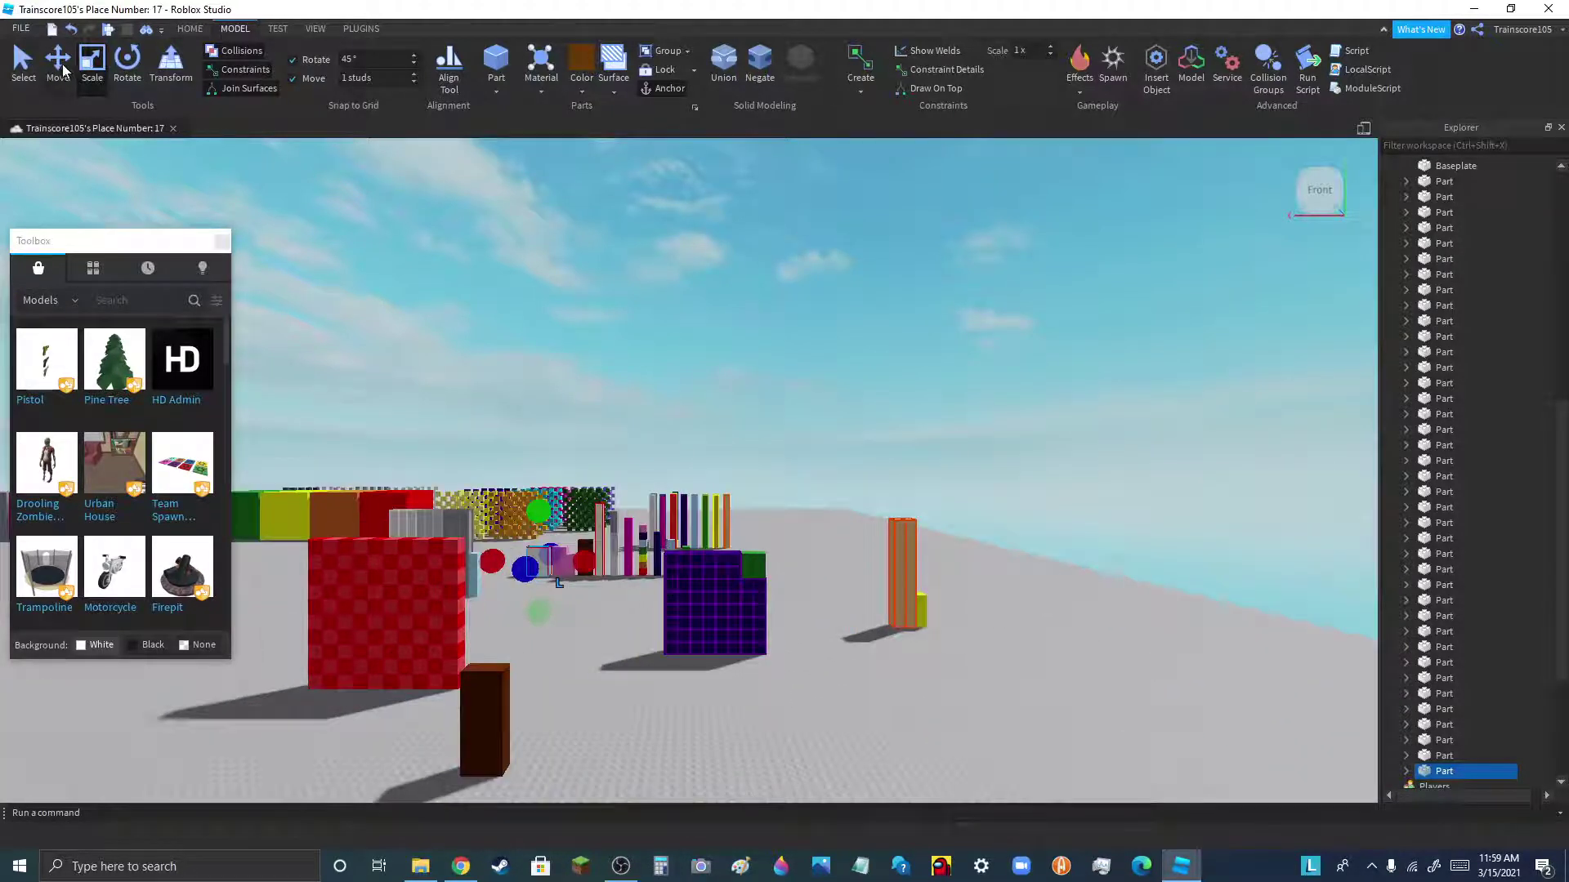
# - Move the separate dark brown block away from the red checkered block to the open baseplate near the magenta block
pyautogui.click(28, 78)
pyautogui.scroll(-4, 923, 459)
pyautogui.scroll(4, 631, 642)
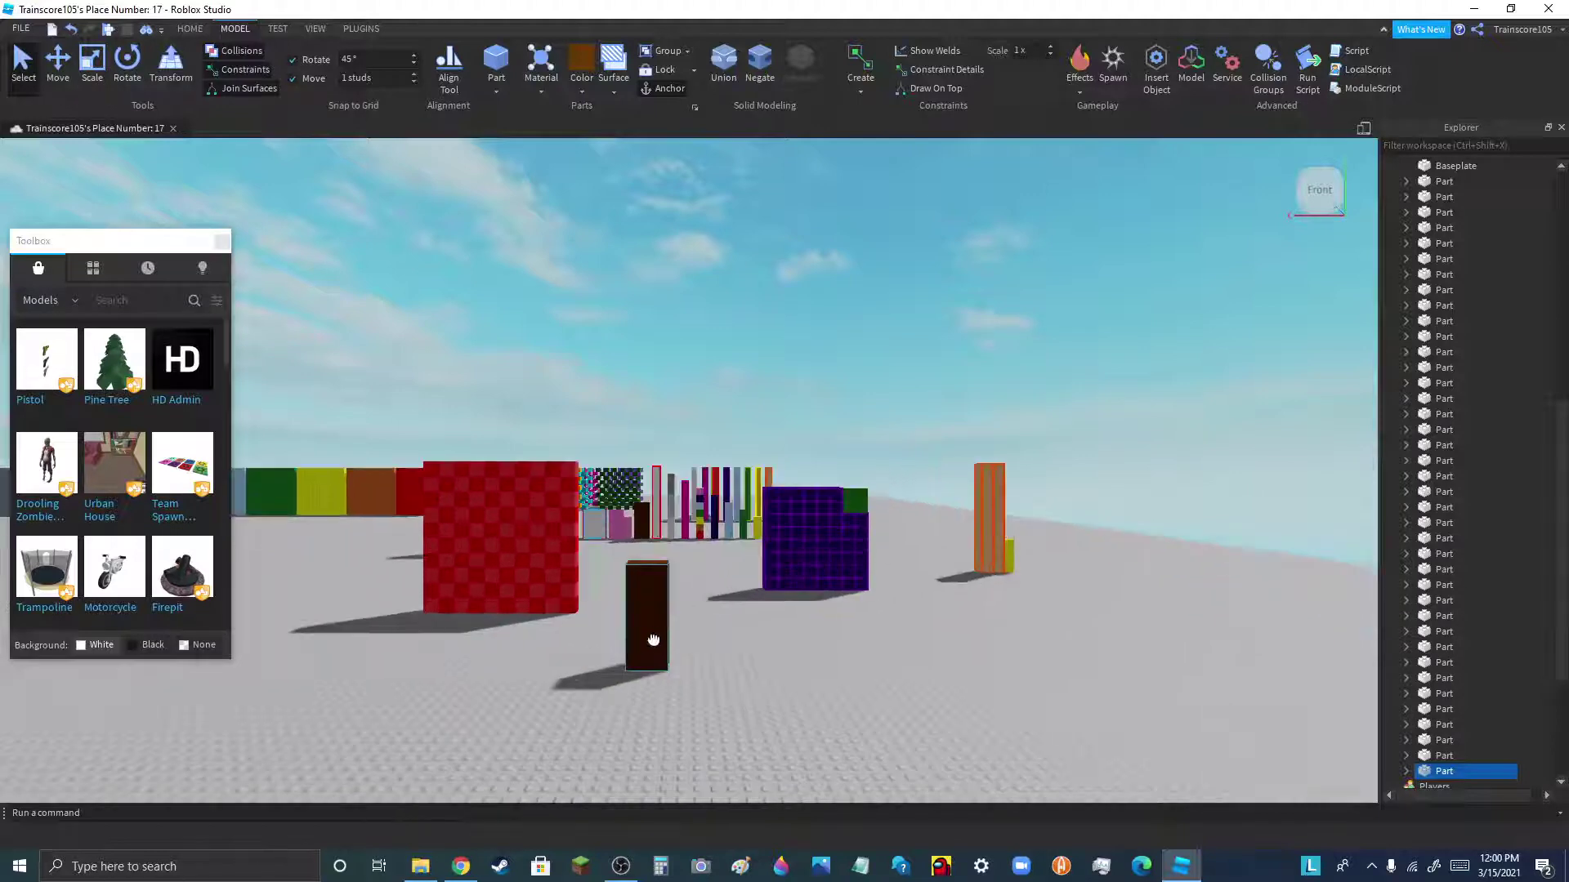
pyautogui.moveTo(651, 641); pyautogui.dragTo(468, 684)
pyautogui.scroll(-3, 604, 657)
pyautogui.scroll(3, 606, 657)
pyautogui.moveTo(609, 655); pyautogui.dragTo(327, 625)
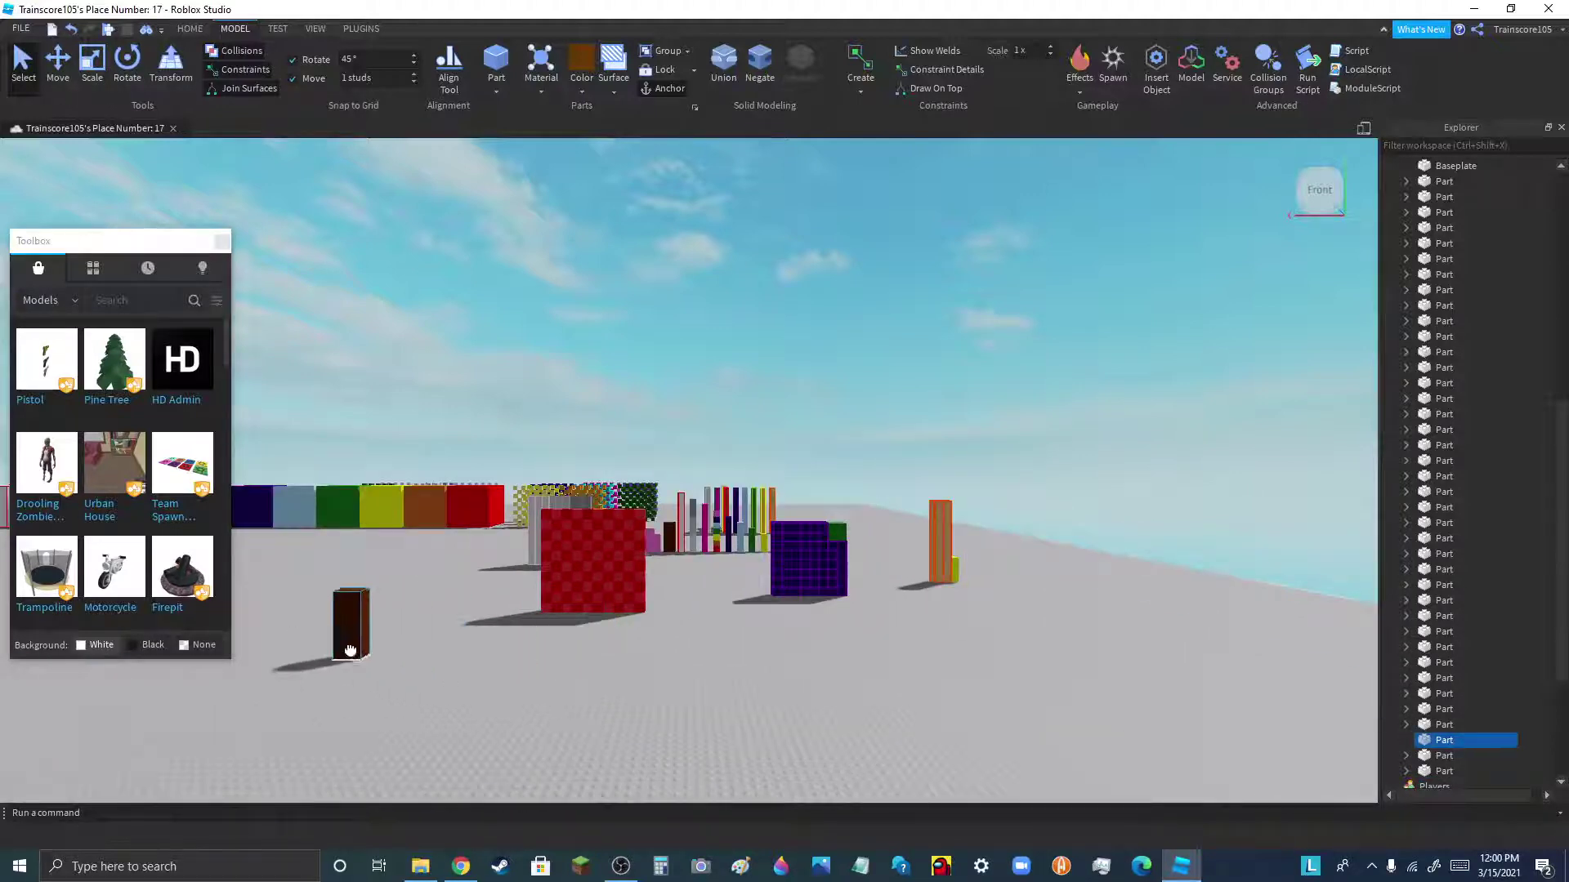
pyautogui.scroll(2, 314, 618)
pyautogui.click(420, 614)
pyautogui.scroll(-3, 420, 614)
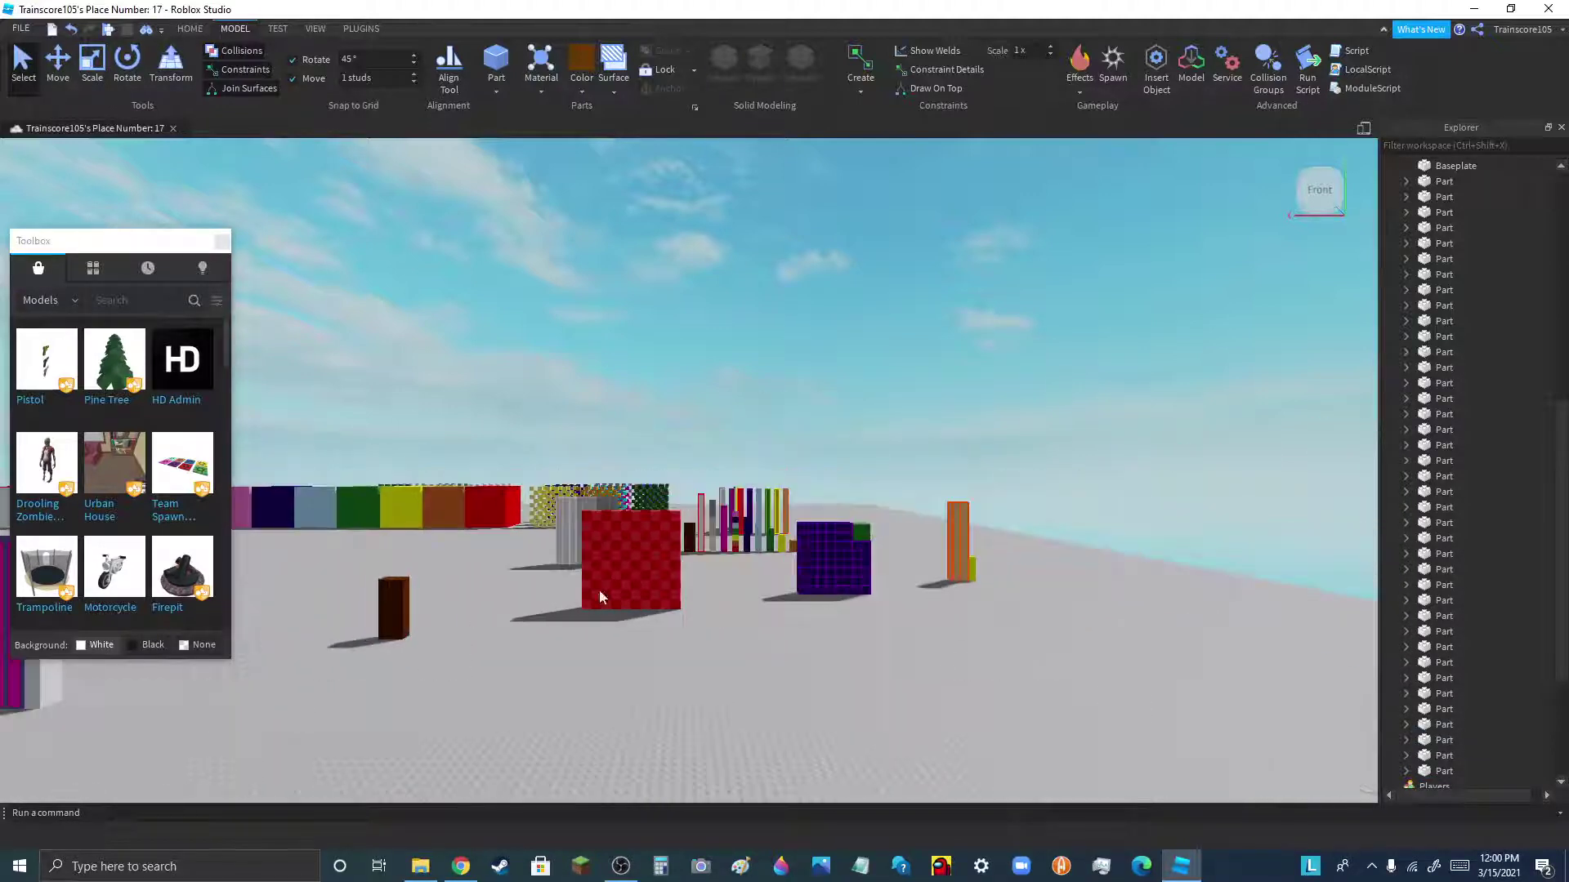
# - Duplicate the red-outlined pillar in the stepped row and place the copy on the baseplate near the red checkered block
pyautogui.scroll(3, 964, 491)
pyautogui.scroll(2, 973, 487)
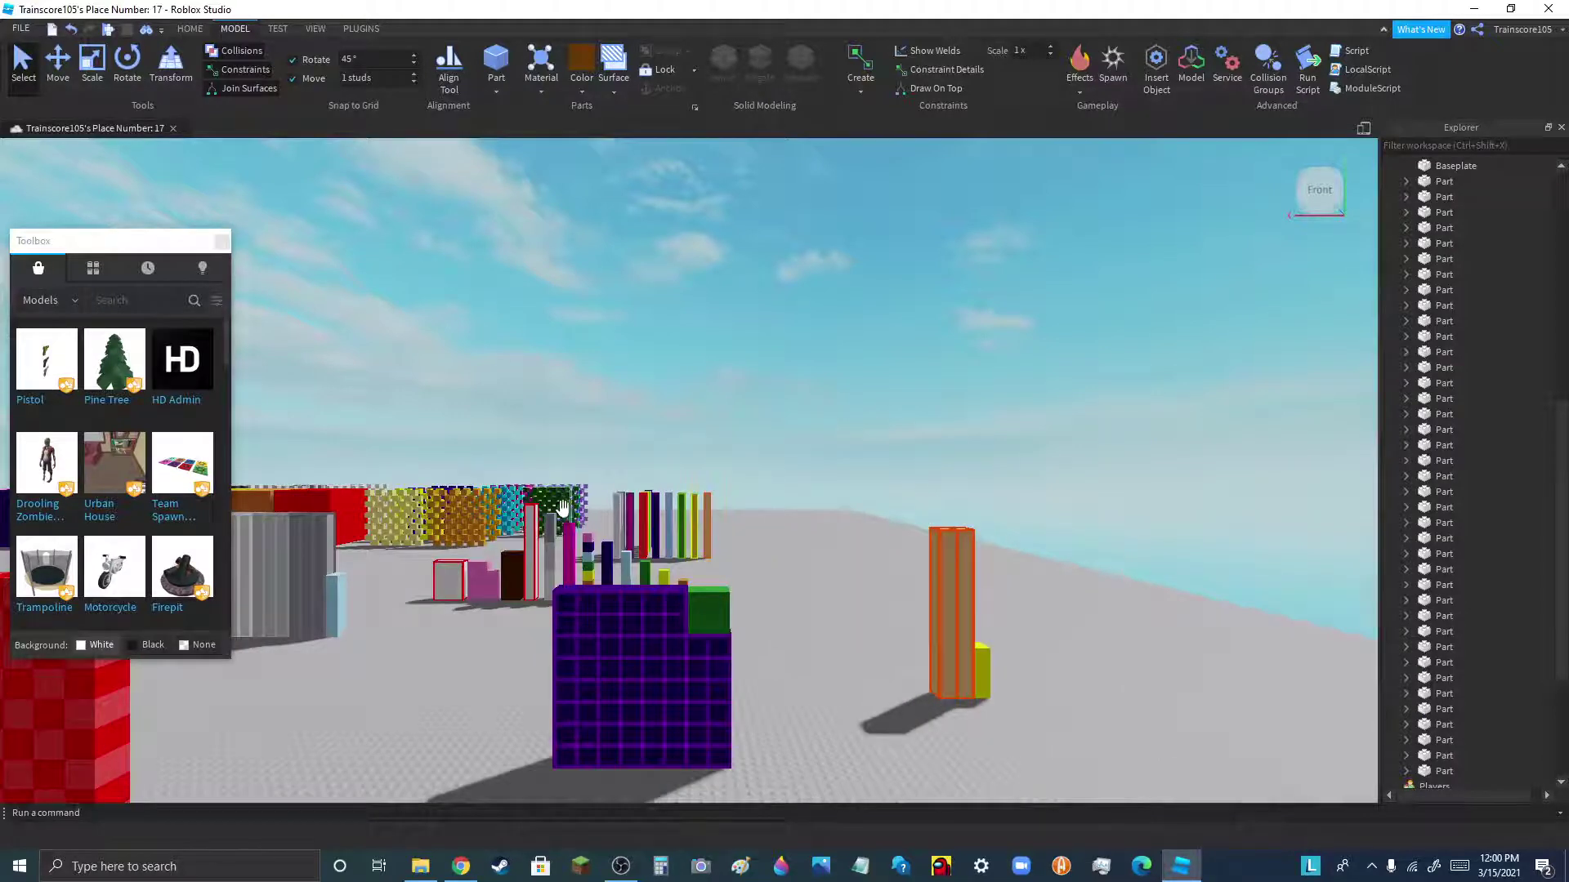
pyautogui.scroll(5, 562, 507)
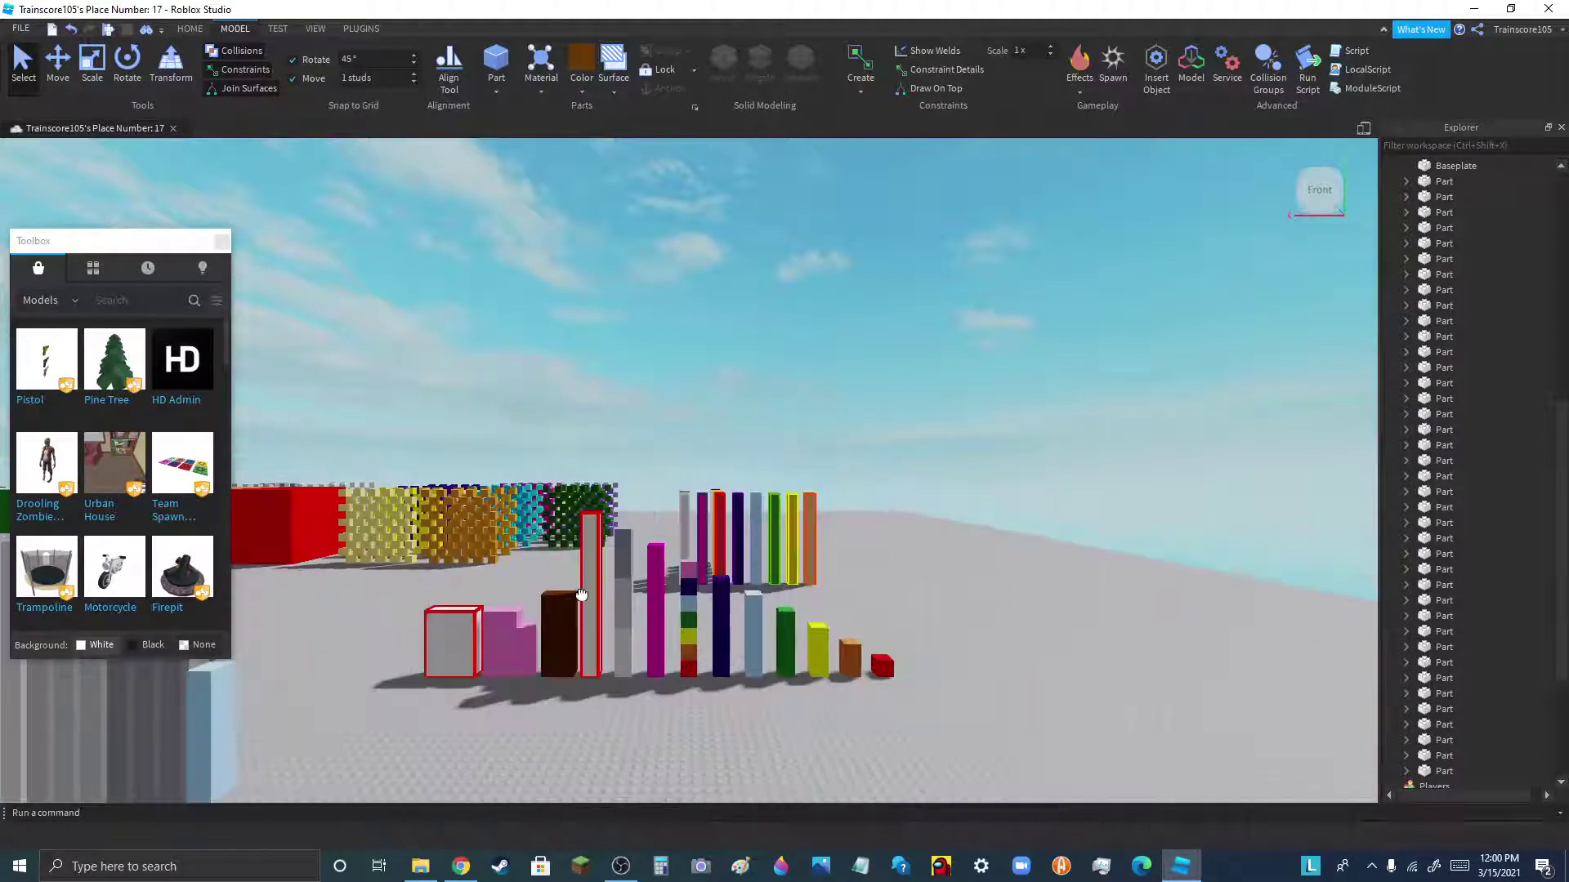
pyautogui.click(582, 594)
pyautogui.hotkey('ctrl', 'd')
pyautogui.scroll(-3, 596, 442)
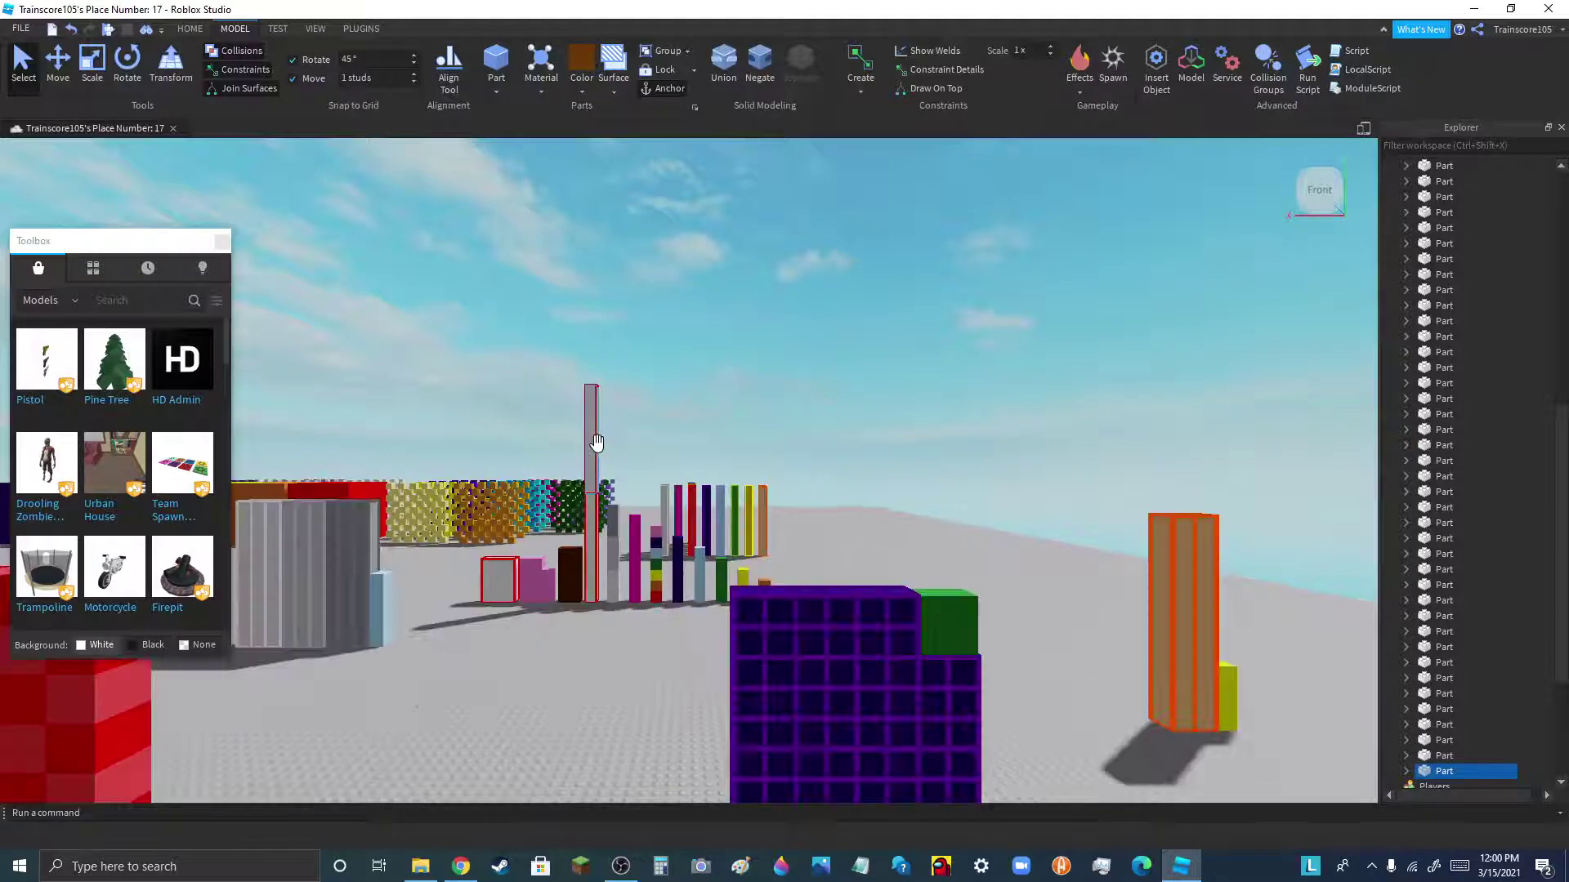
pyautogui.moveTo(597, 442); pyautogui.dragTo(498, 685)
pyautogui.scroll(-4, 597, 507)
pyautogui.scroll(3, 596, 525)
pyautogui.click(562, 596)
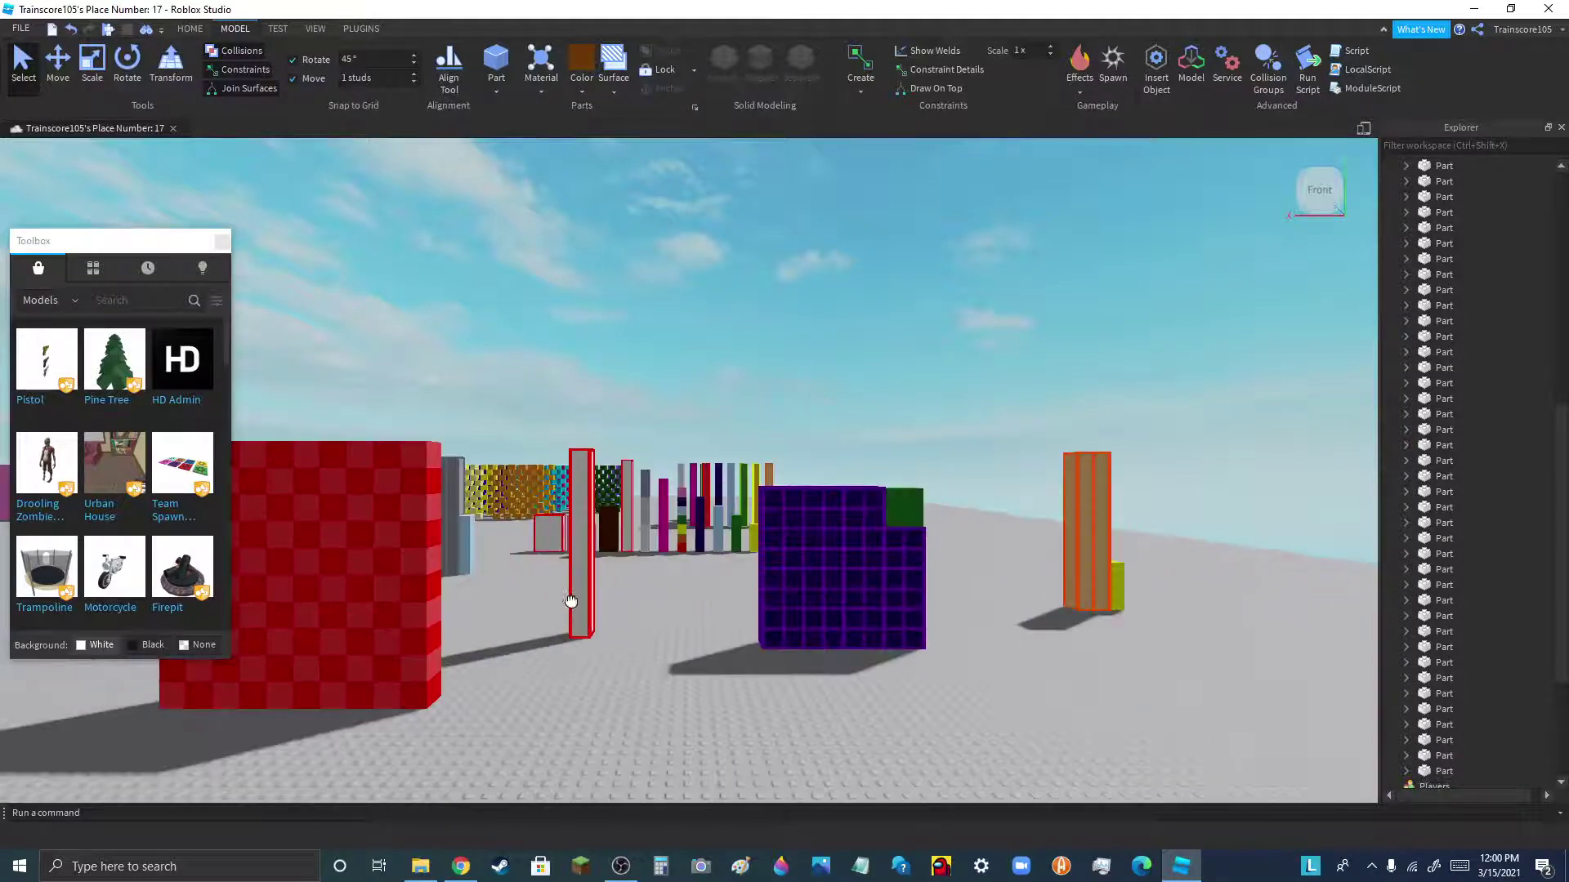
pyautogui.moveTo(570, 600); pyautogui.dragTo(546, 731)
pyautogui.scroll(-2, 644, 423)
pyautogui.moveTo(594, 562); pyautogui.dragTo(517, 710)
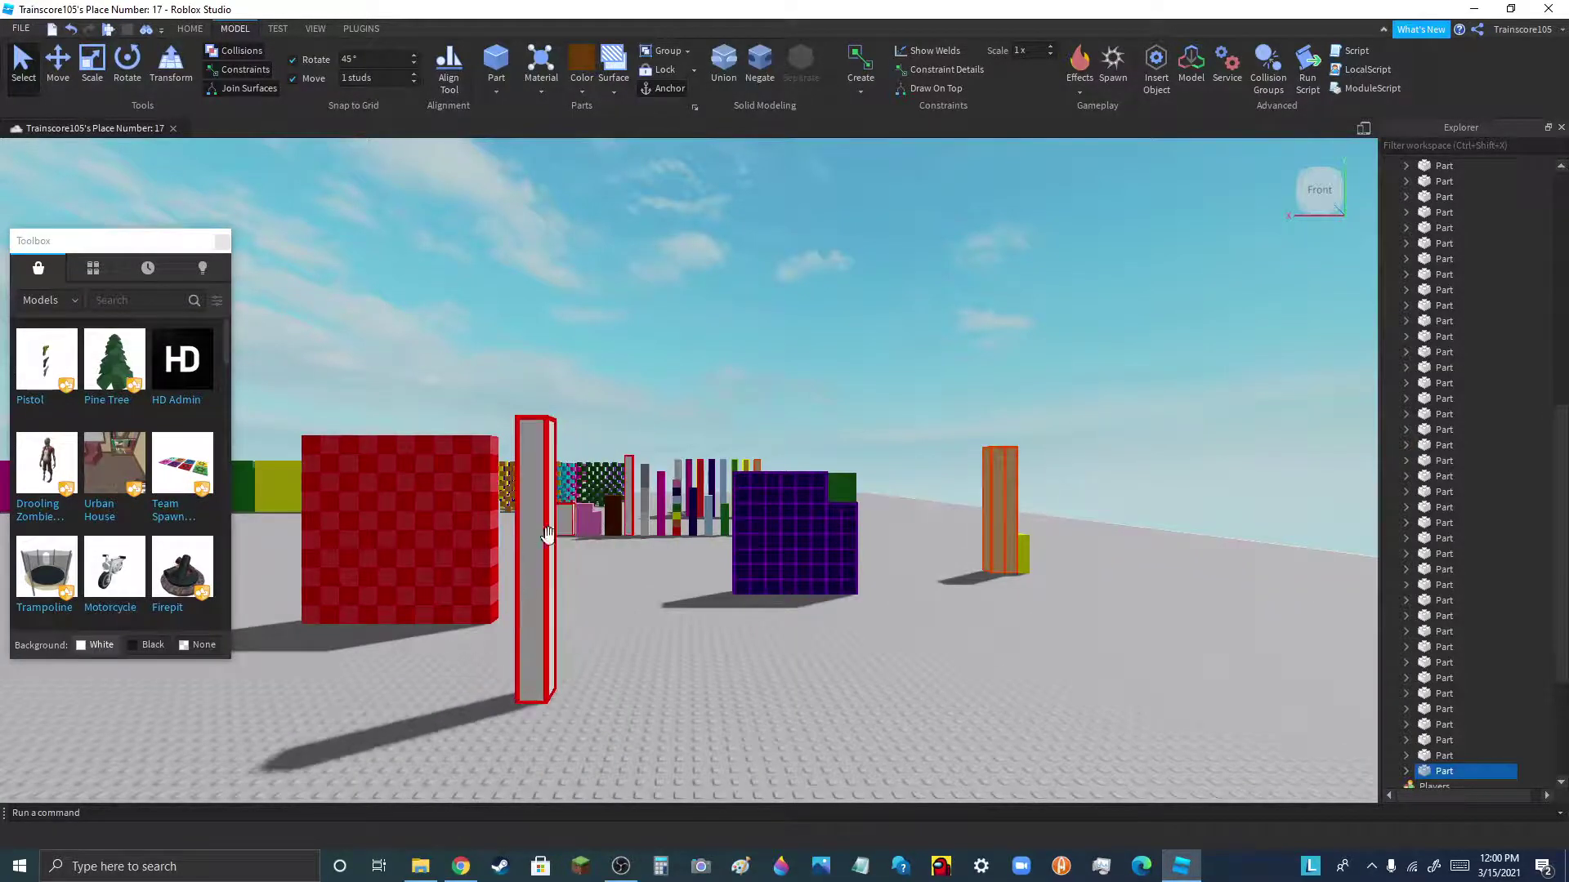
# - Place a copy of the short, wide red-outlined block against the base of the separate red-outlined pillar
pyautogui.click(566, 513)
pyautogui.moveTo(588, 558); pyautogui.dragTo(615, 704)
pyautogui.click(657, 718)
pyautogui.scroll(-3, 657, 717)
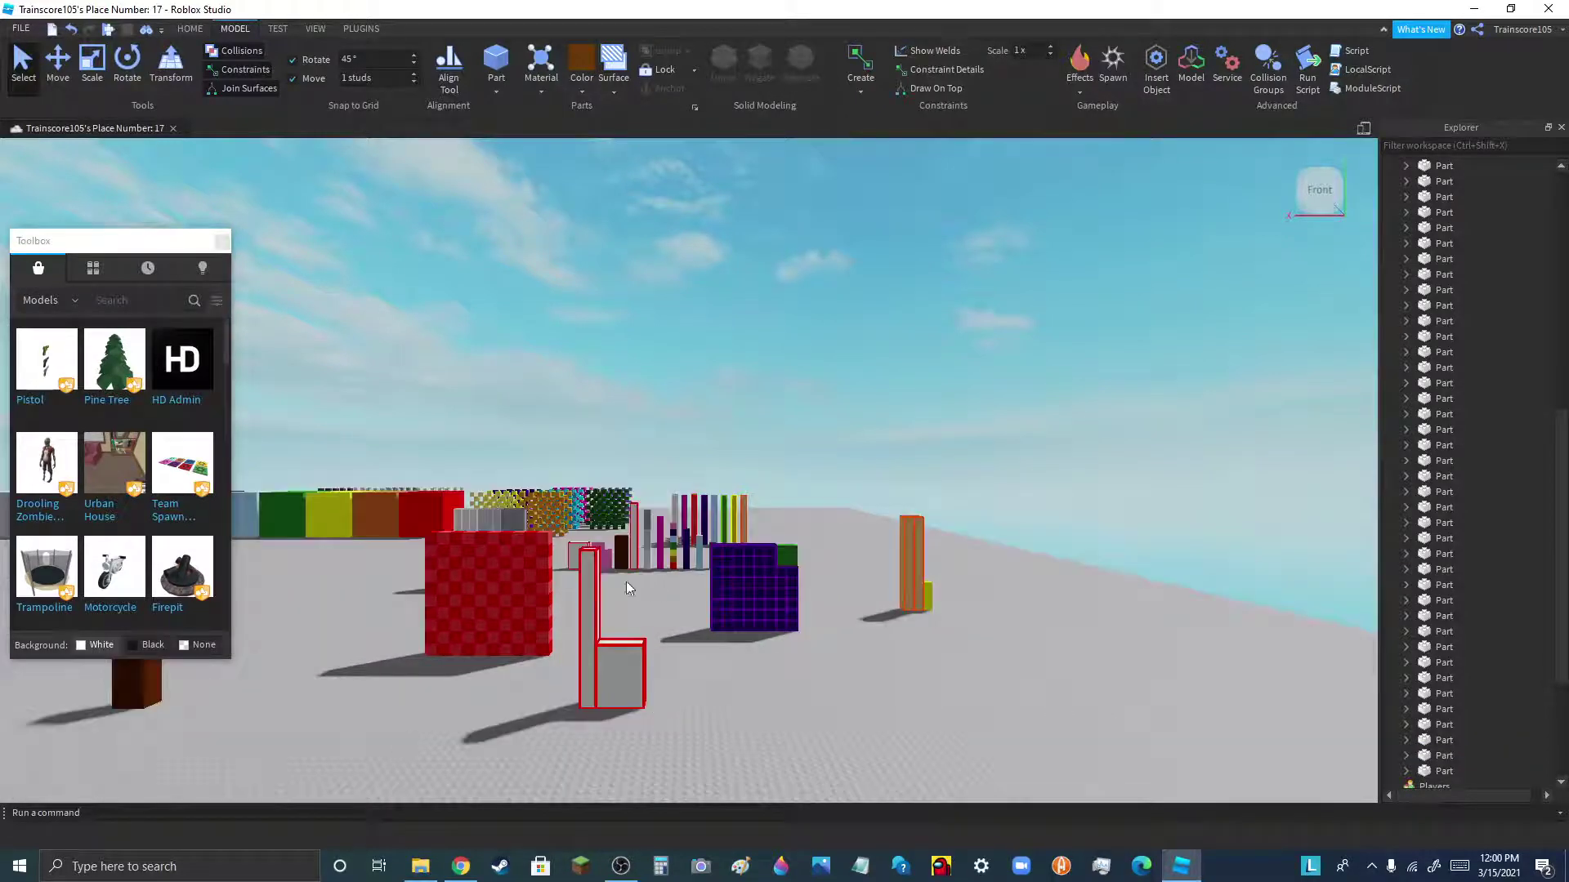
# - Reposition the separate red-outlined pillar and its adjoining short block together and group them into one model
pyautogui.moveTo(557, 582); pyautogui.dragTo(648, 689)
pyautogui.scroll(-2, 633, 666)
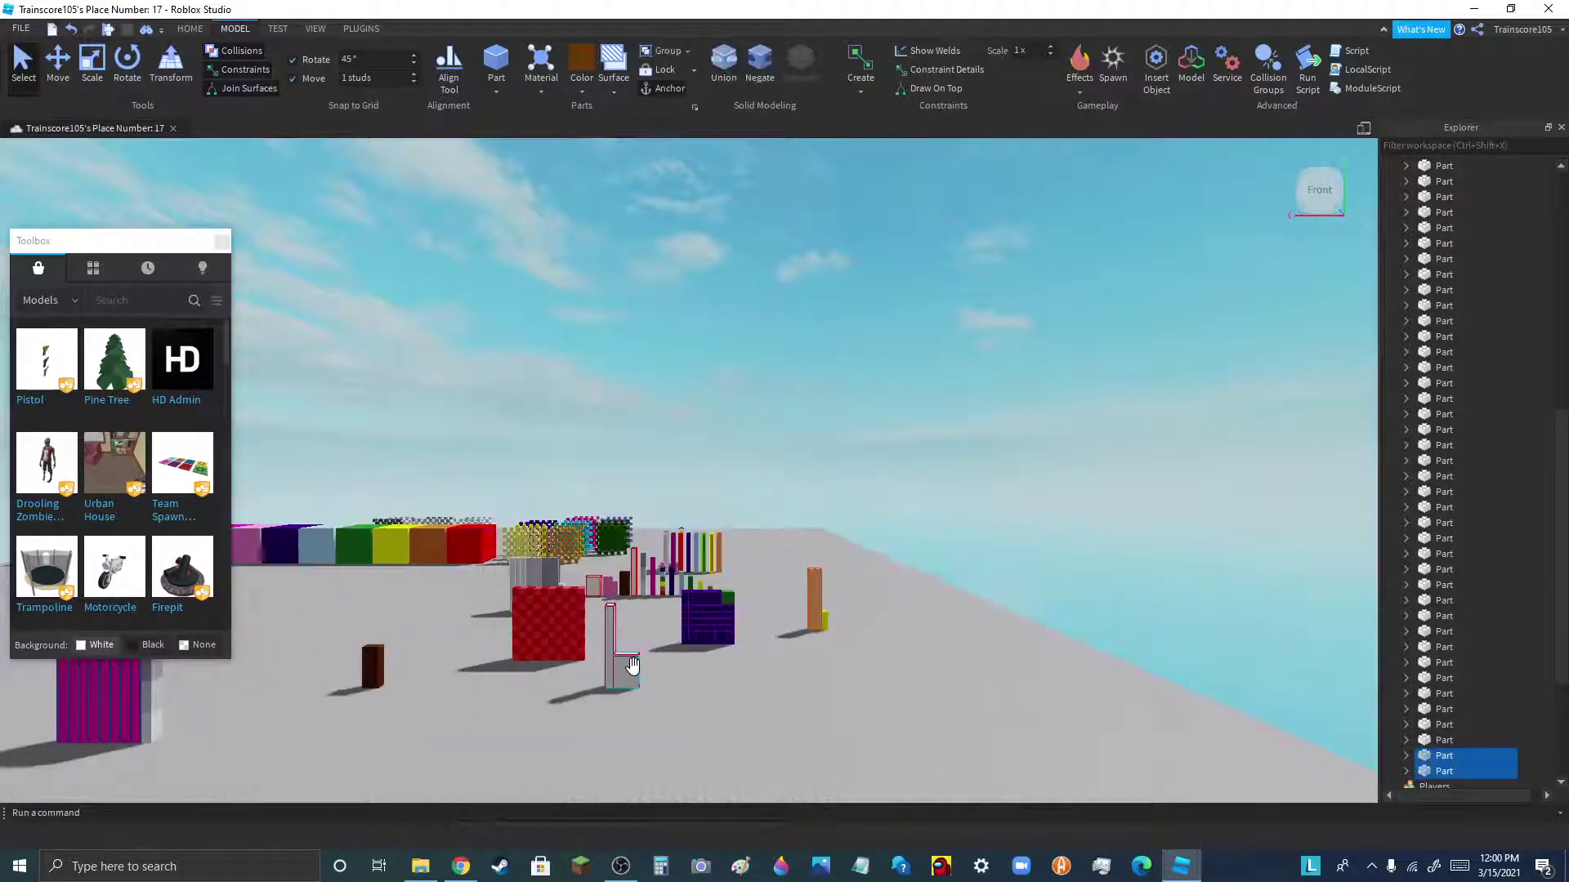
pyautogui.moveTo(599, 590); pyautogui.dragTo(633, 620)
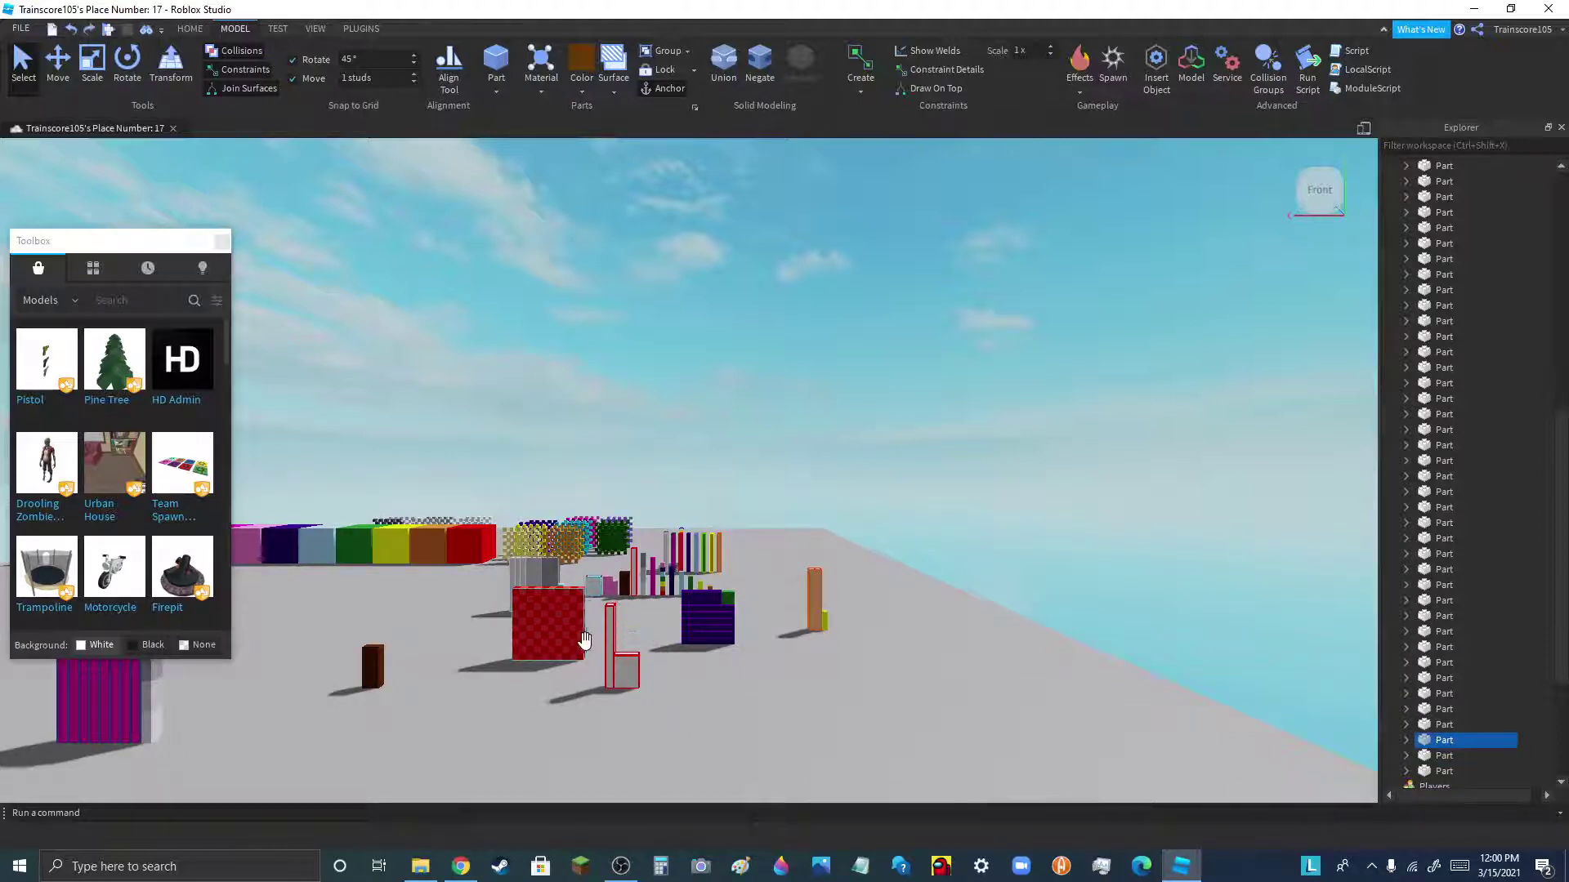
pyautogui.moveTo(597, 601); pyautogui.dragTo(648, 704)
pyautogui.moveTo(616, 641); pyautogui.dragTo(600, 717)
pyautogui.click(654, 54)
pyautogui.scroll(4, 661, 597)
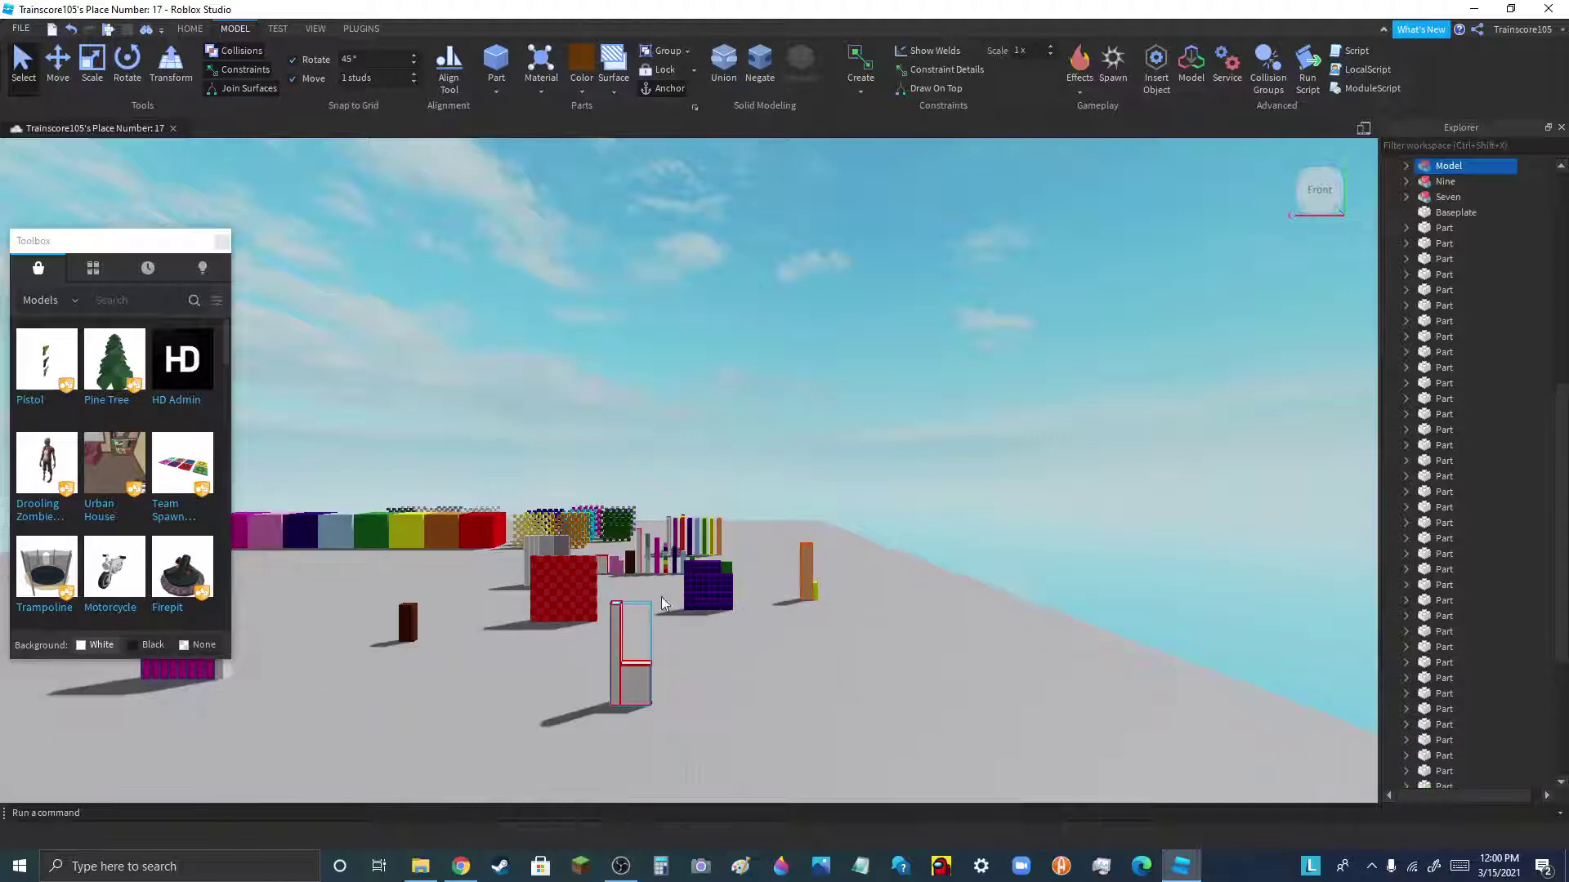
pyautogui.scroll(2, 618, 699)
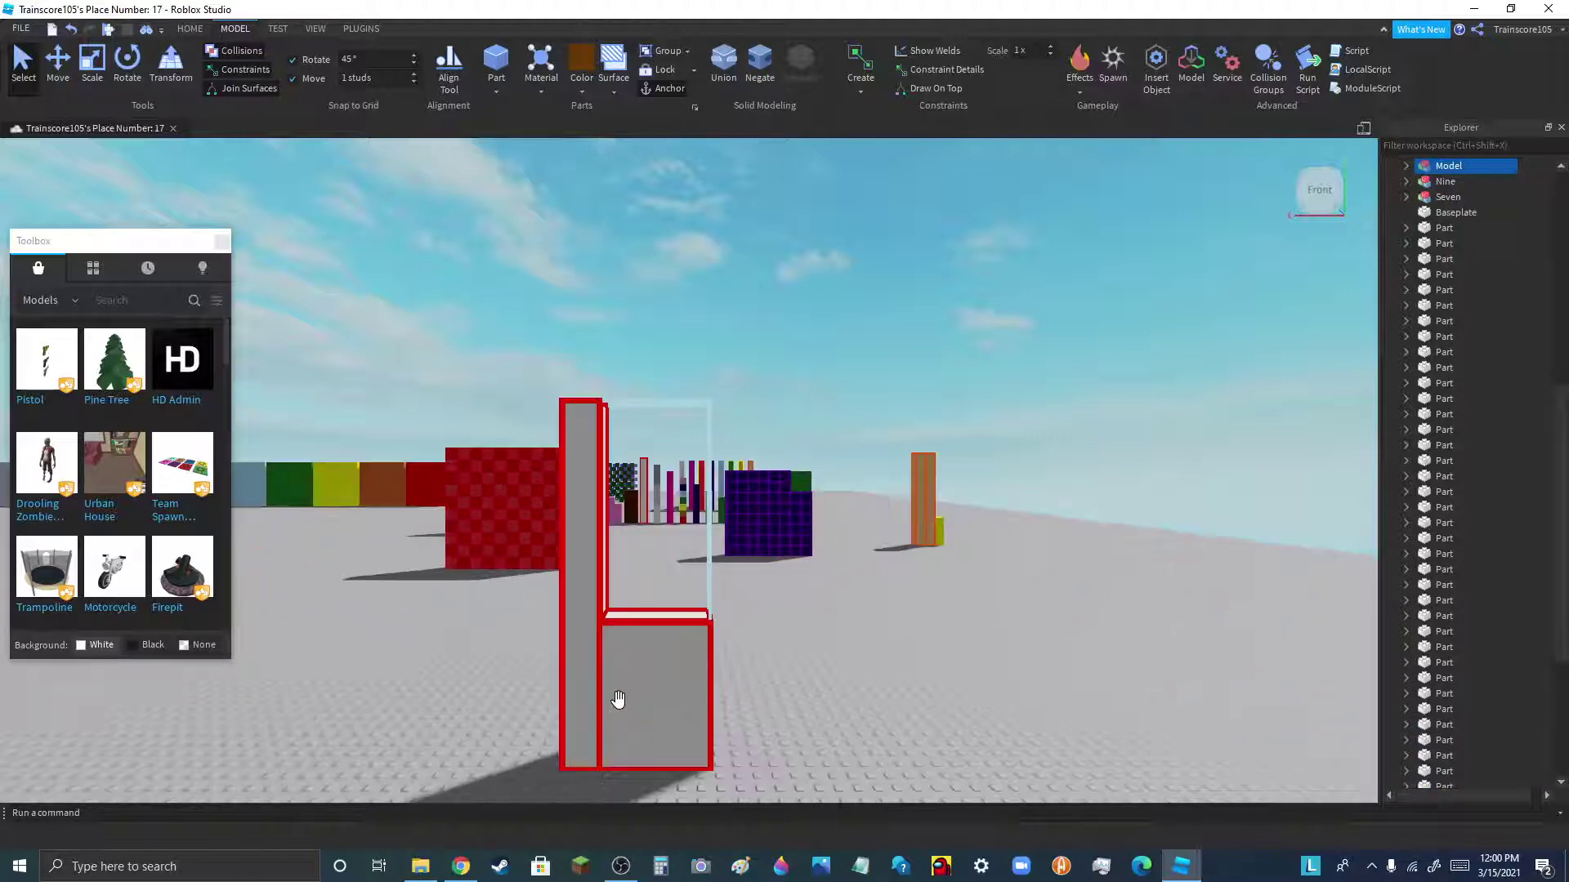
pyautogui.click(737, 698)
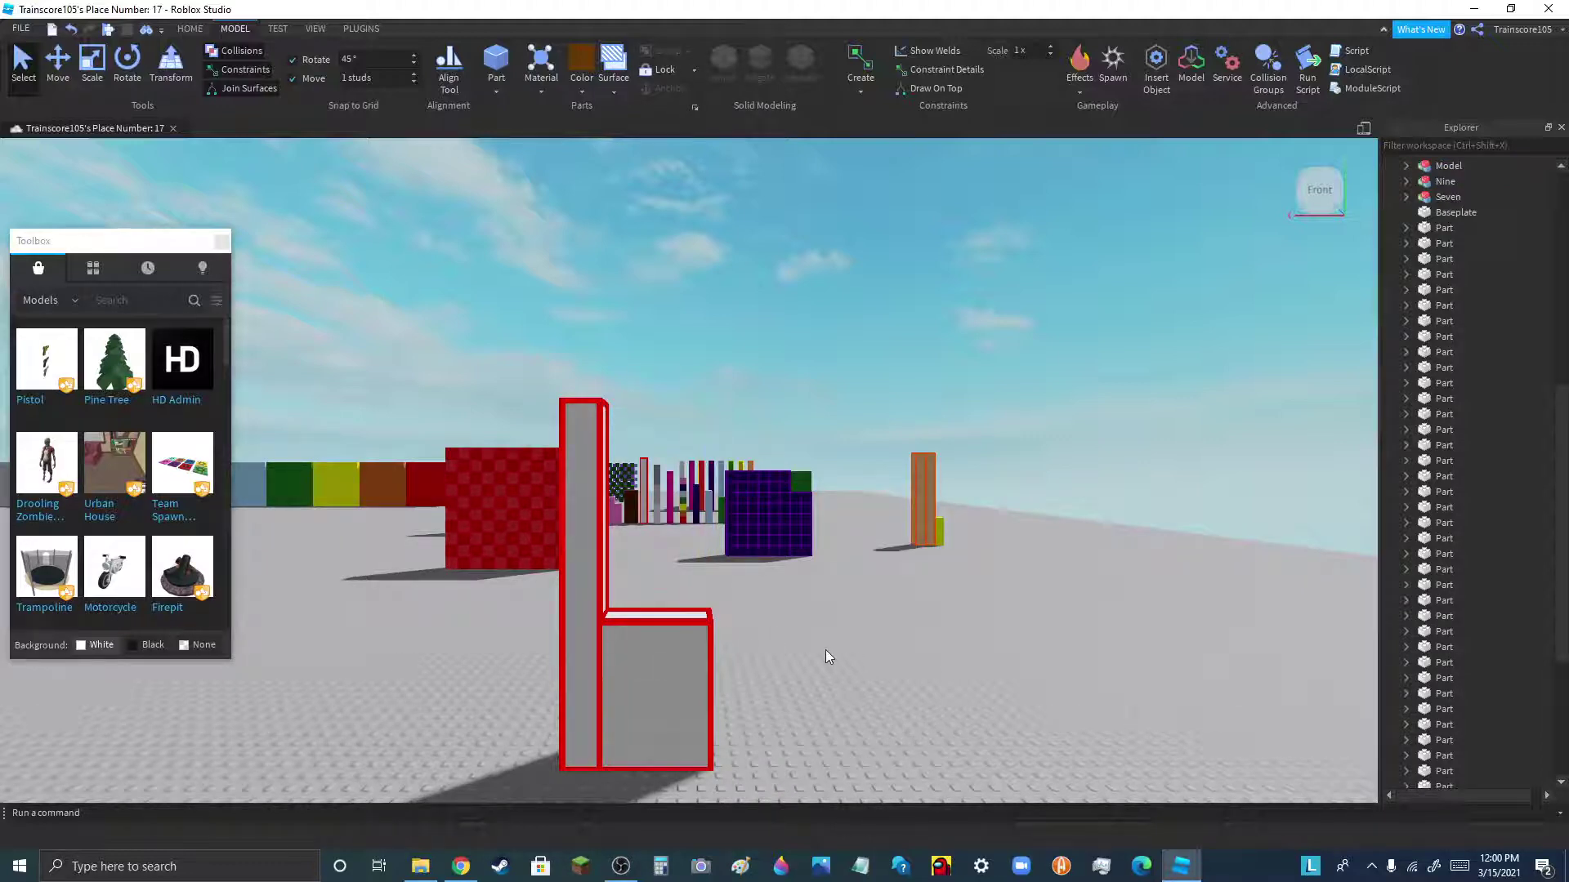
# - Move the grouped red-outlined model across the baseplate to stand in front of the purple gridded block
pyautogui.scroll(-5, 825, 650)
pyautogui.scroll(-3, 791, 648)
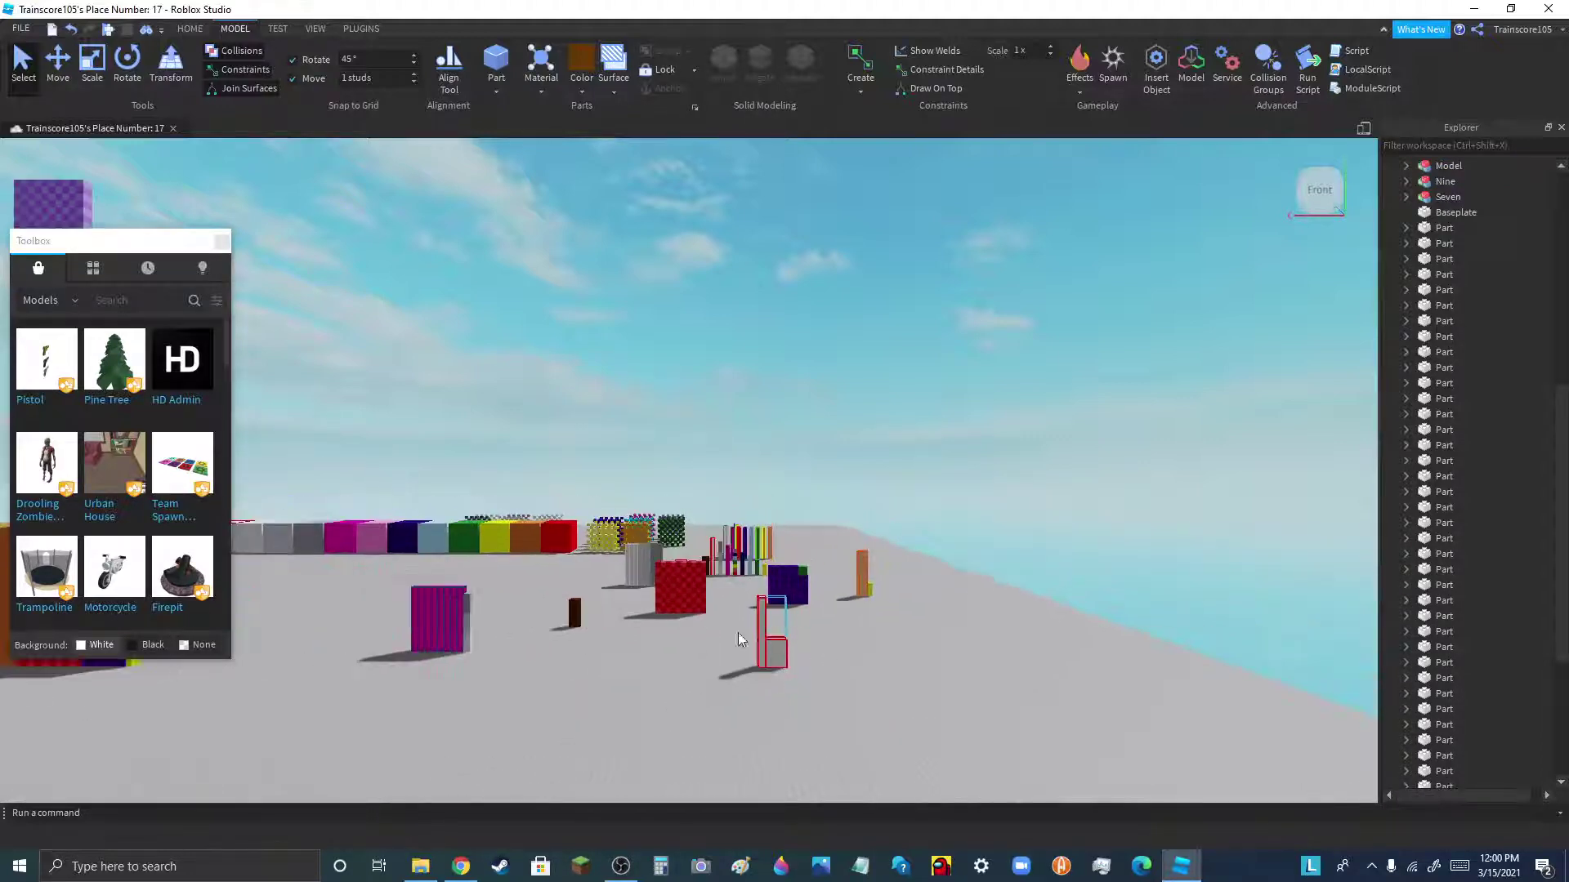
pyautogui.scroll(-2, 445, 593)
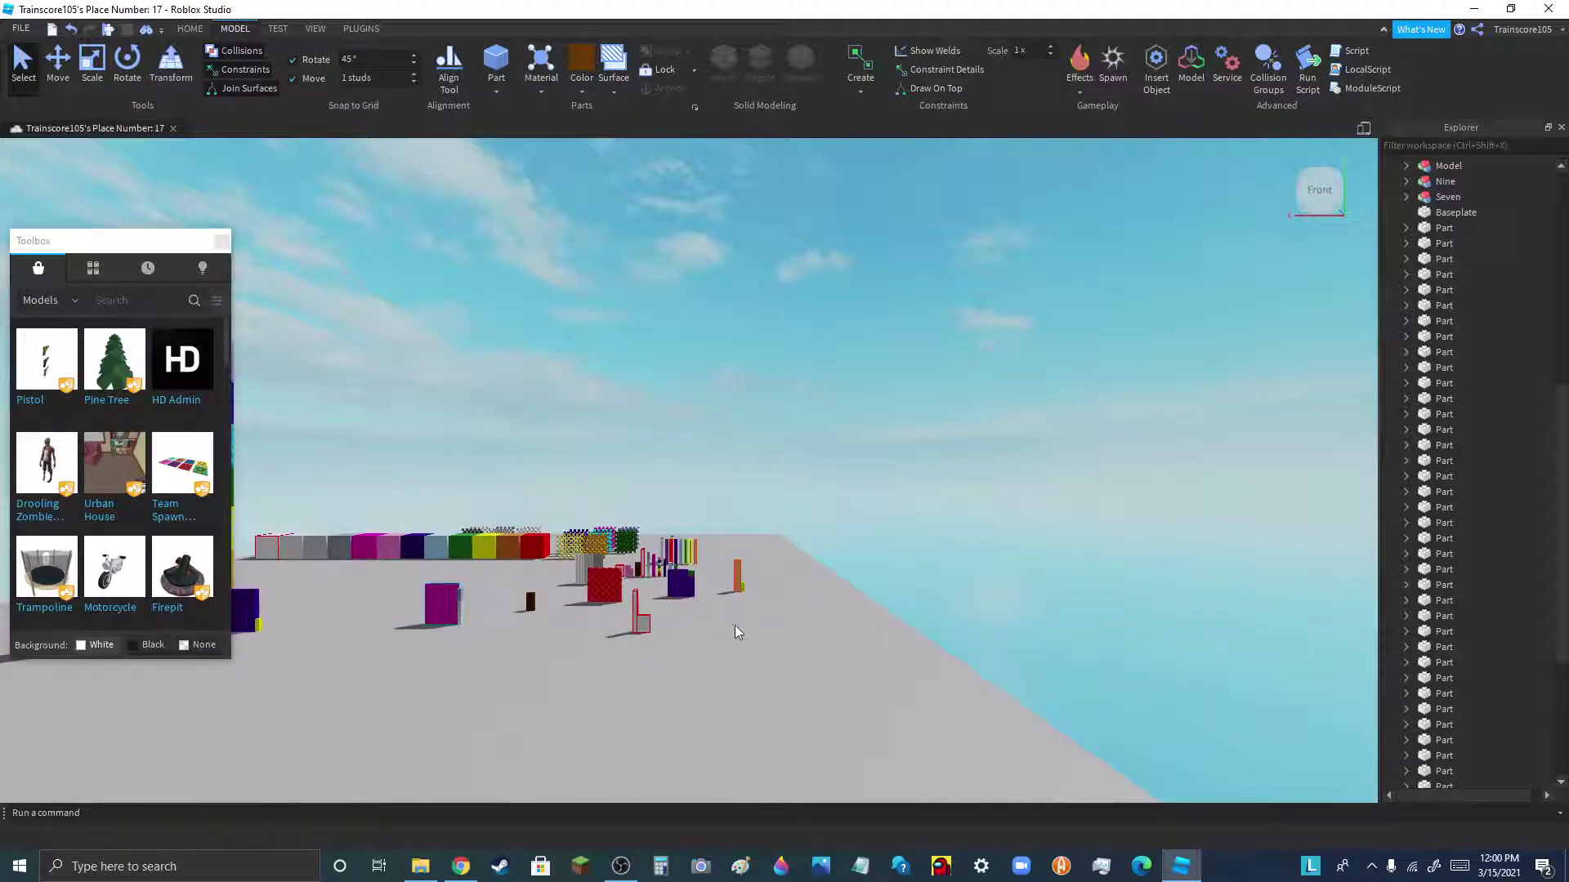
pyautogui.scroll(5, 727, 624)
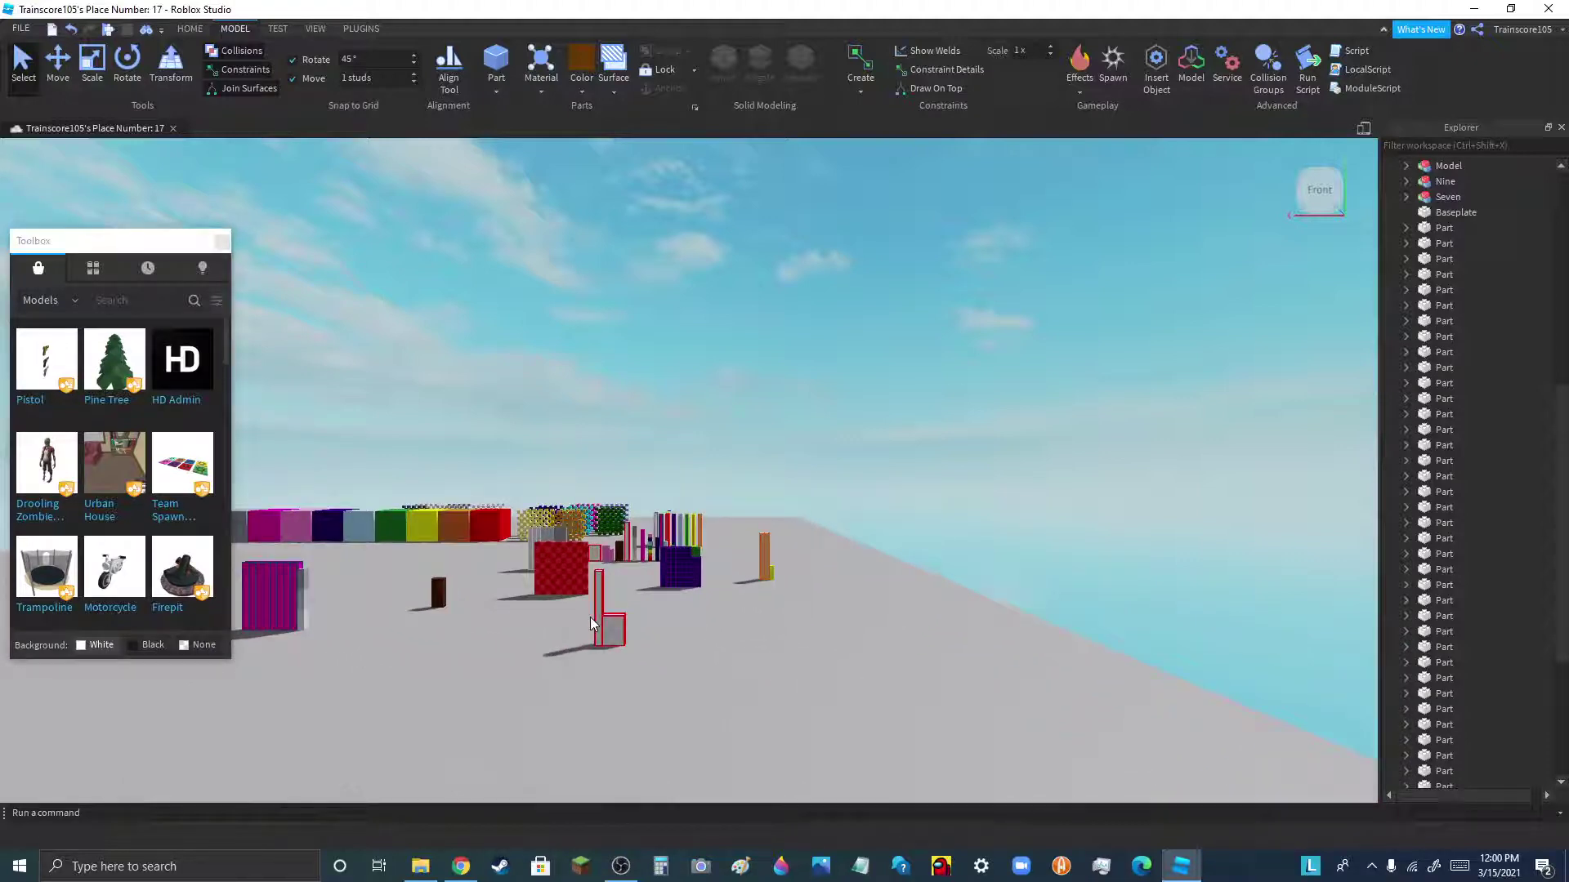
pyautogui.scroll(5, 590, 616)
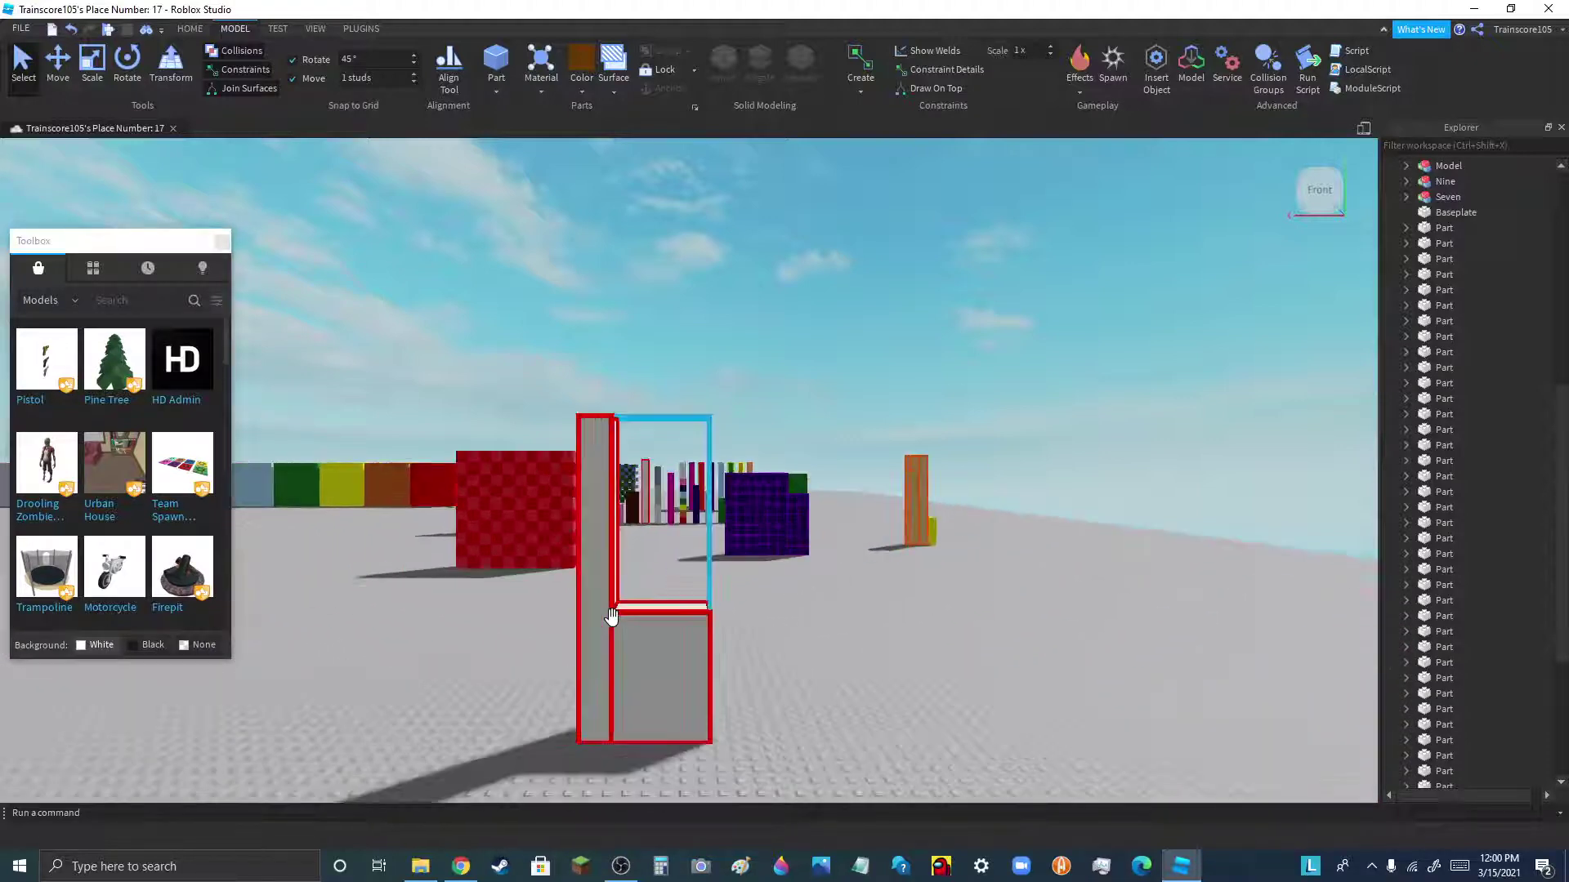
pyautogui.moveTo(621, 677); pyautogui.dragTo(868, 708)
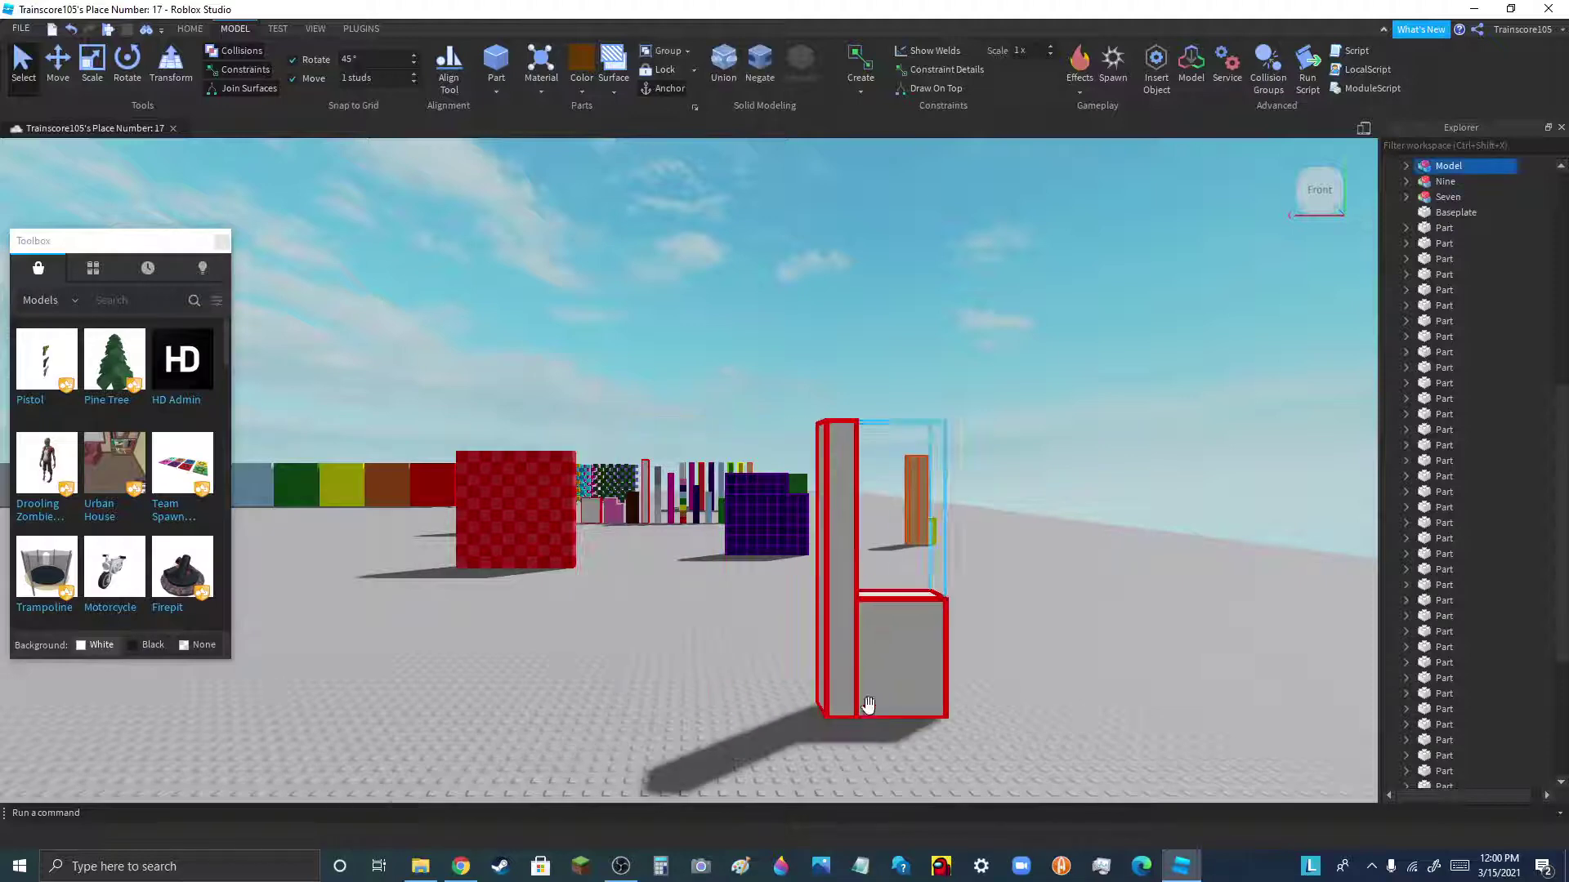
pyautogui.scroll(-3, 588, 646)
pyautogui.scroll(3, 874, 645)
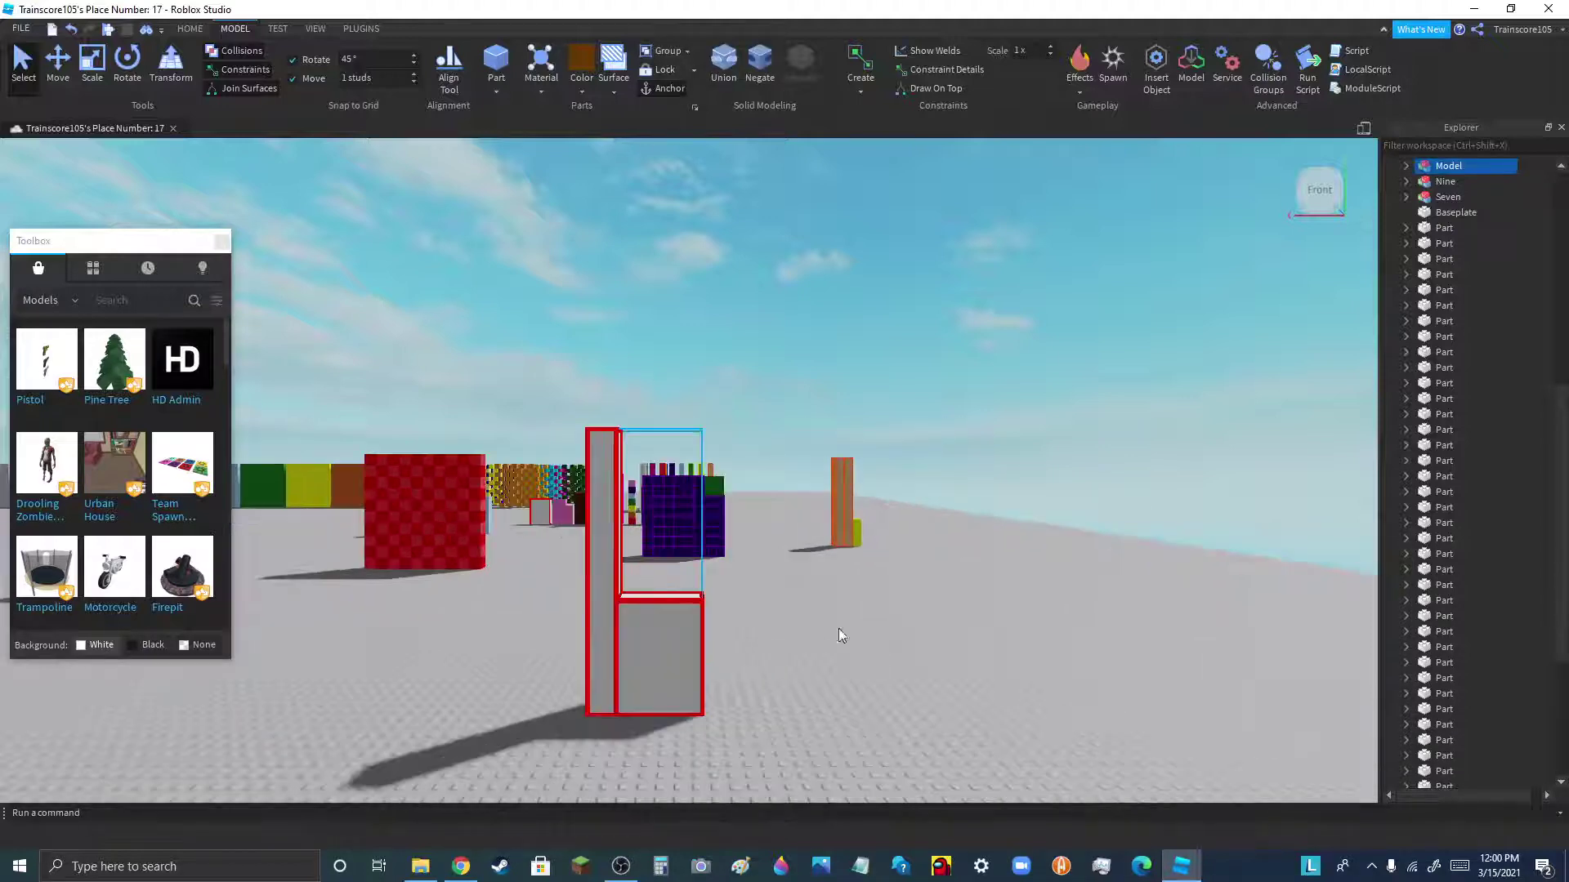
pyautogui.click(838, 630)
pyautogui.scroll(-5, 840, 629)
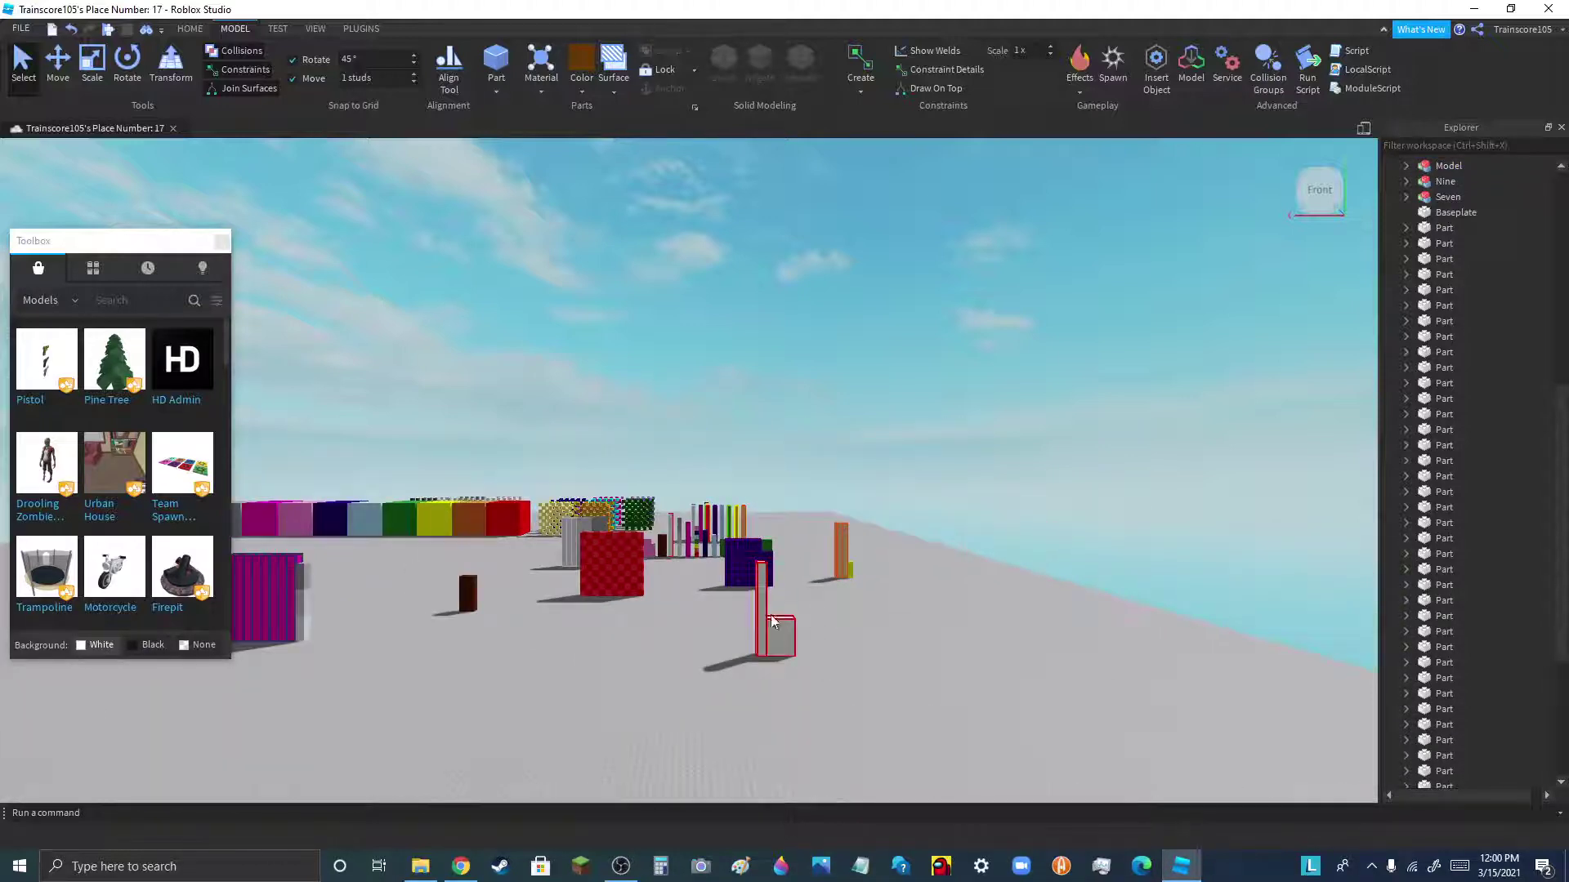
# - Examine the grouped red-outlined model up close and from afar, comparing it with the surrounding number blocks on the baseplate
pyautogui.scroll(5, 669, 560)
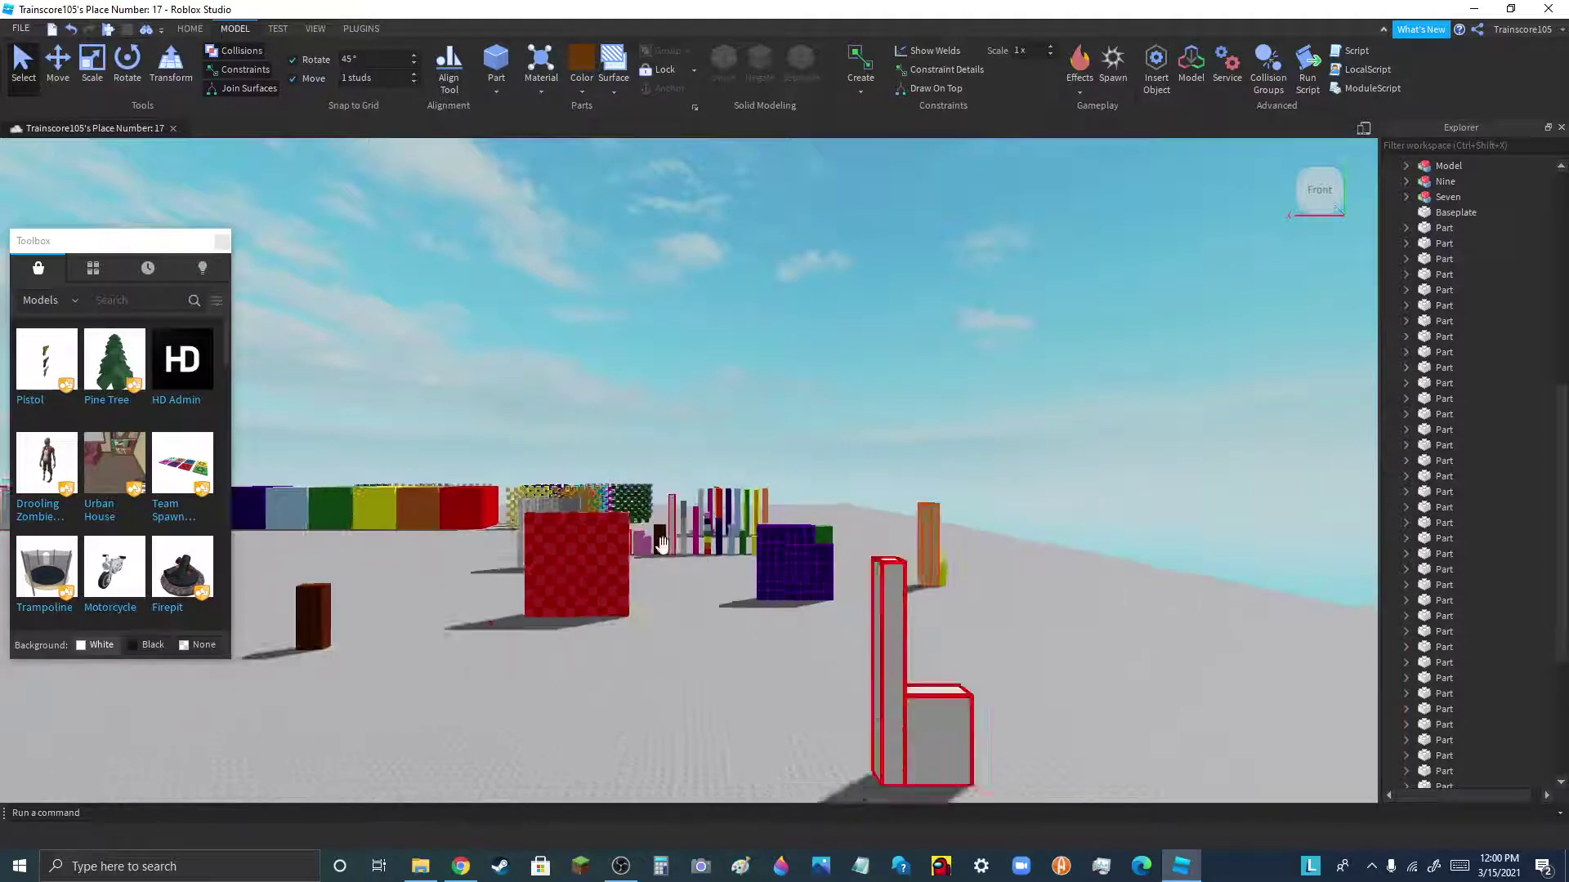
pyautogui.scroll(-5, 666, 549)
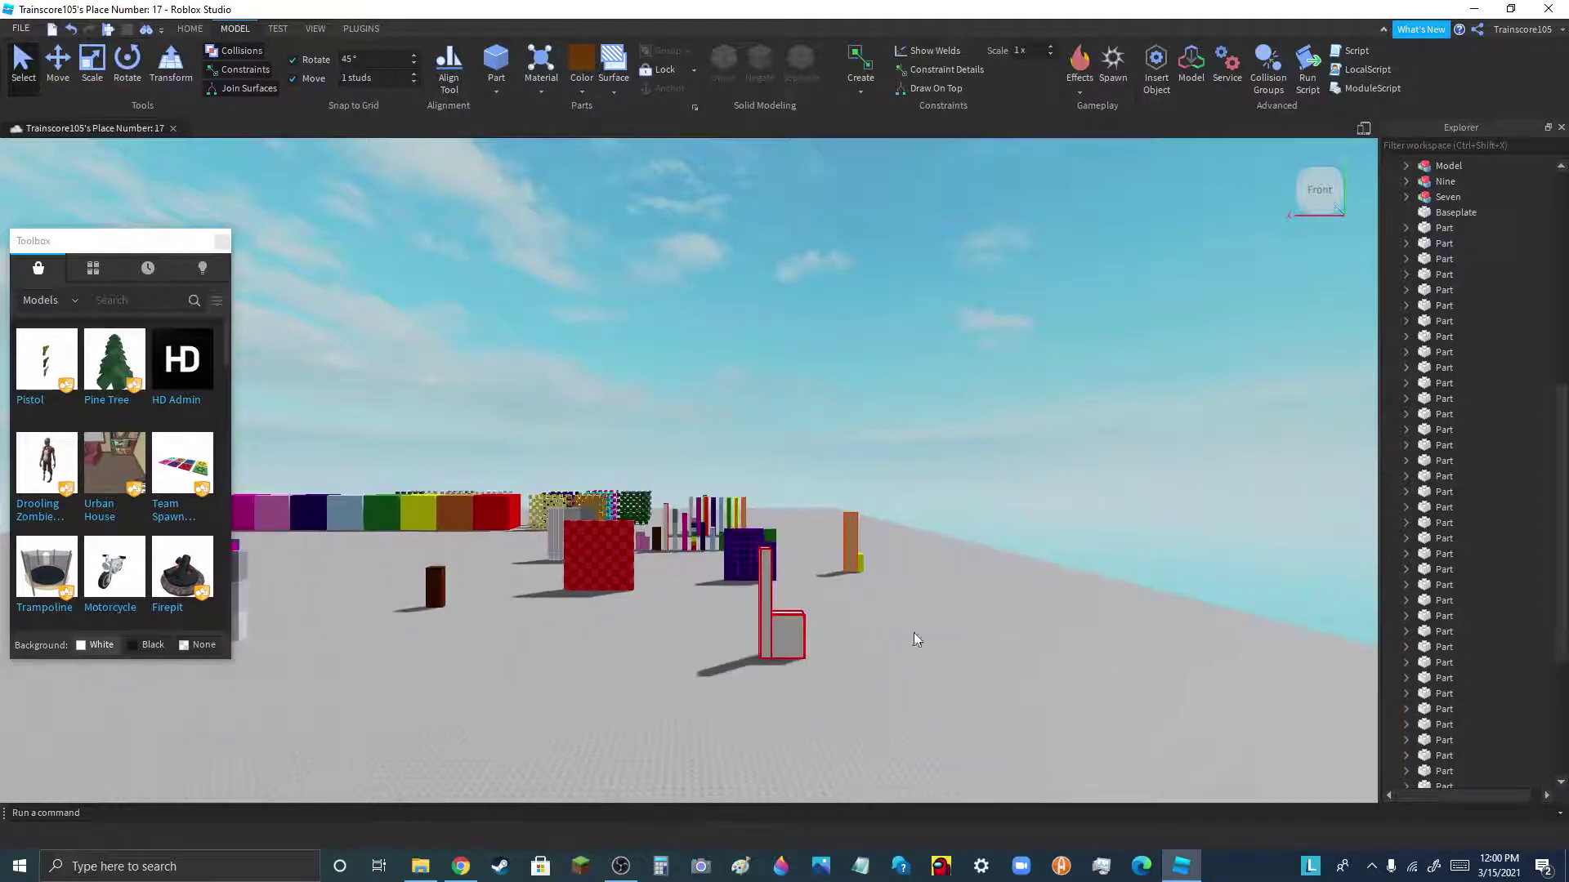
pyautogui.scroll(6, 894, 666)
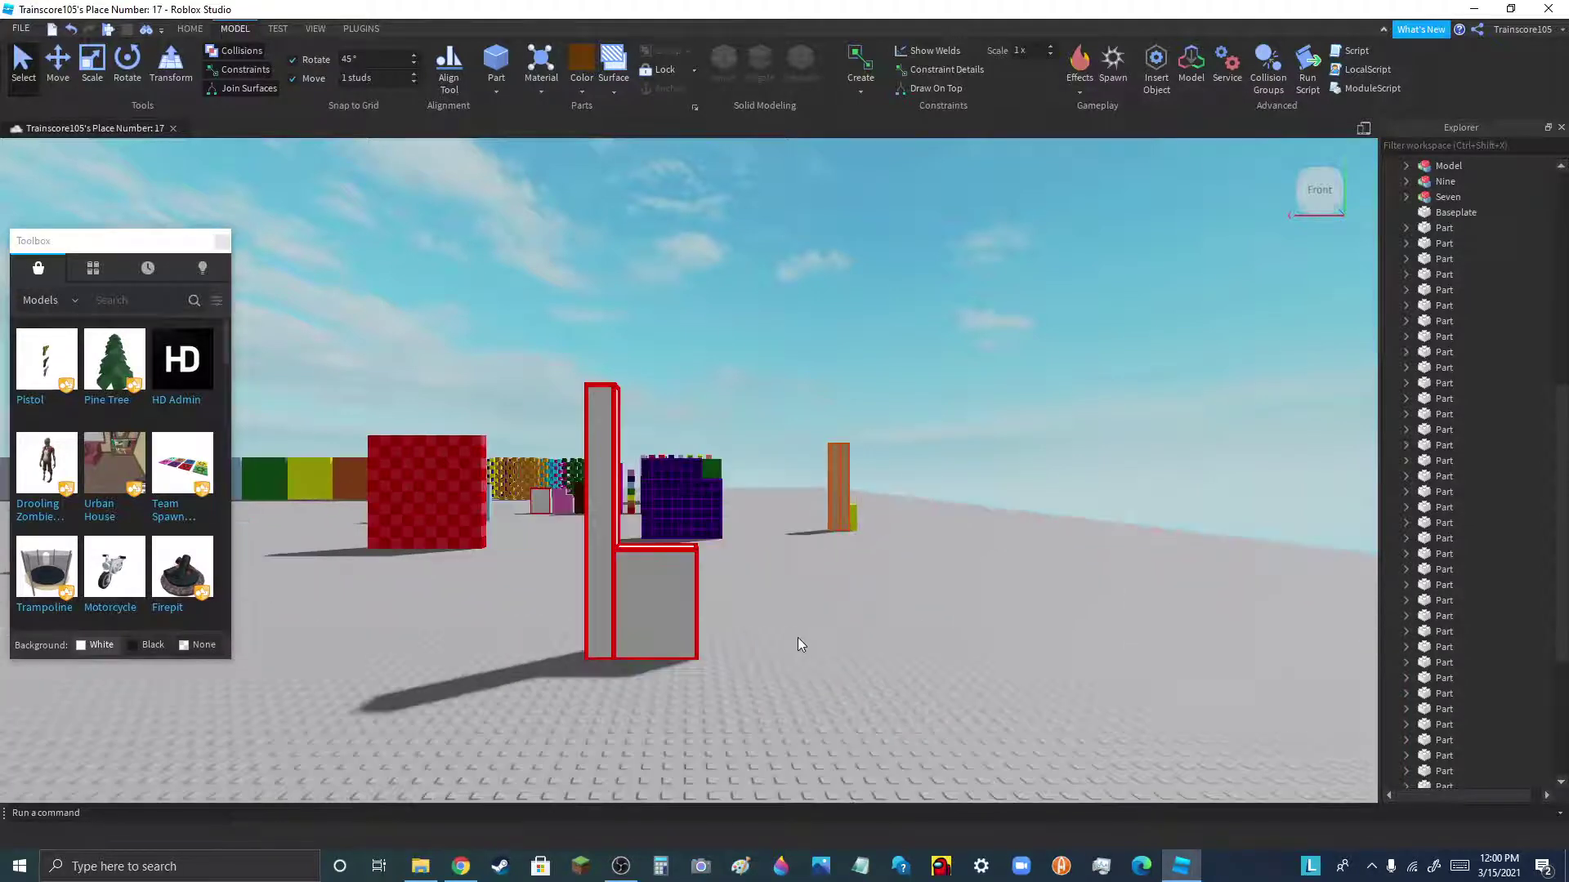
pyautogui.scroll(2, 798, 642)
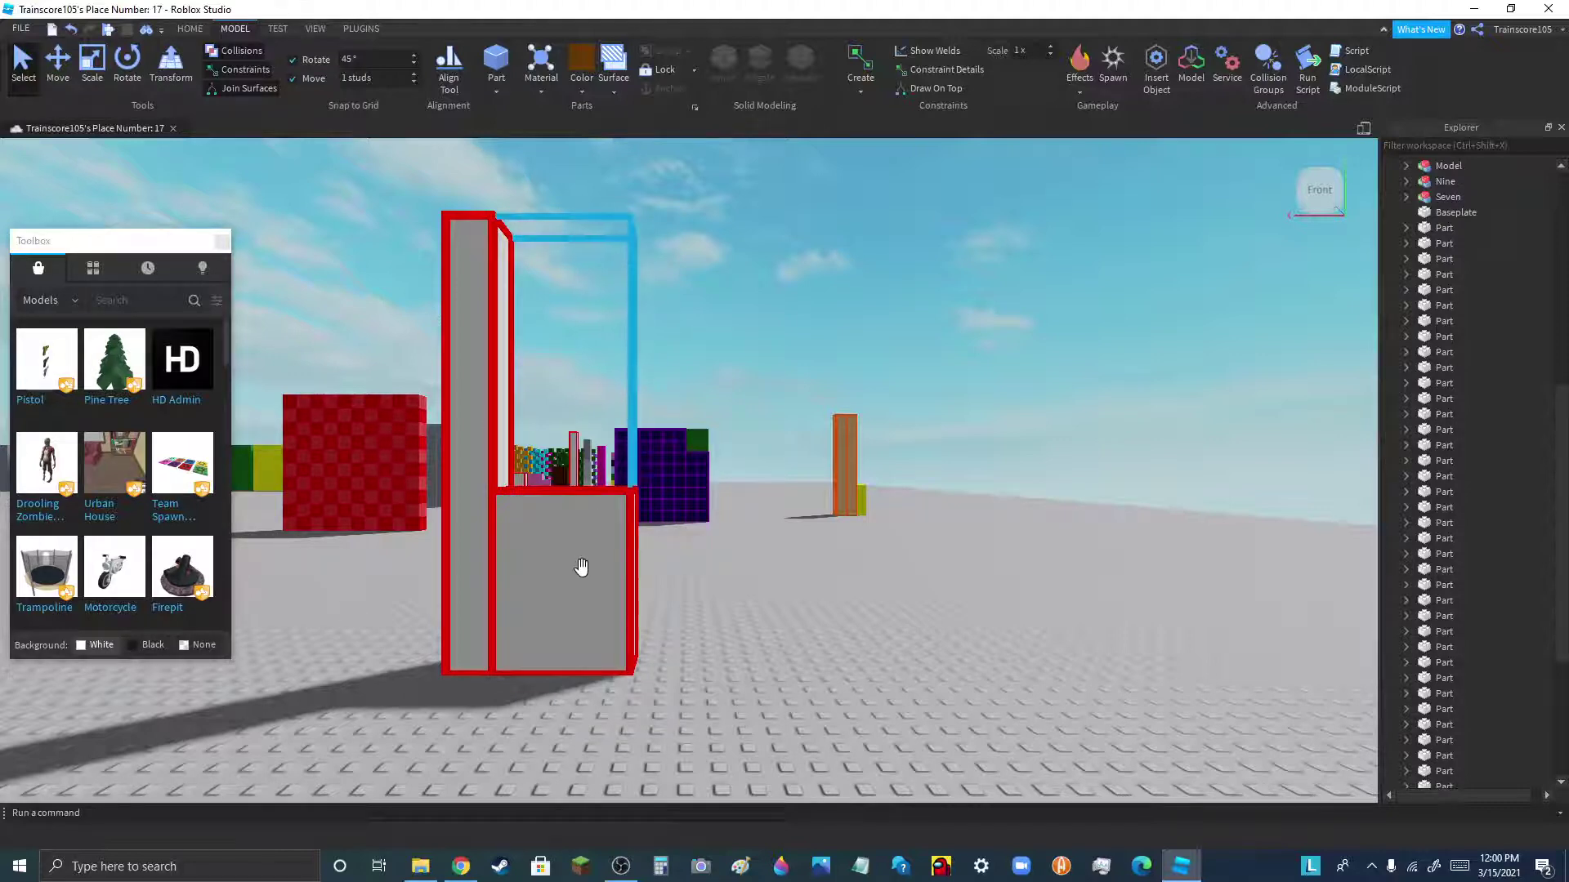
pyautogui.scroll(-5, 858, 690)
pyautogui.scroll(3, 748, 668)
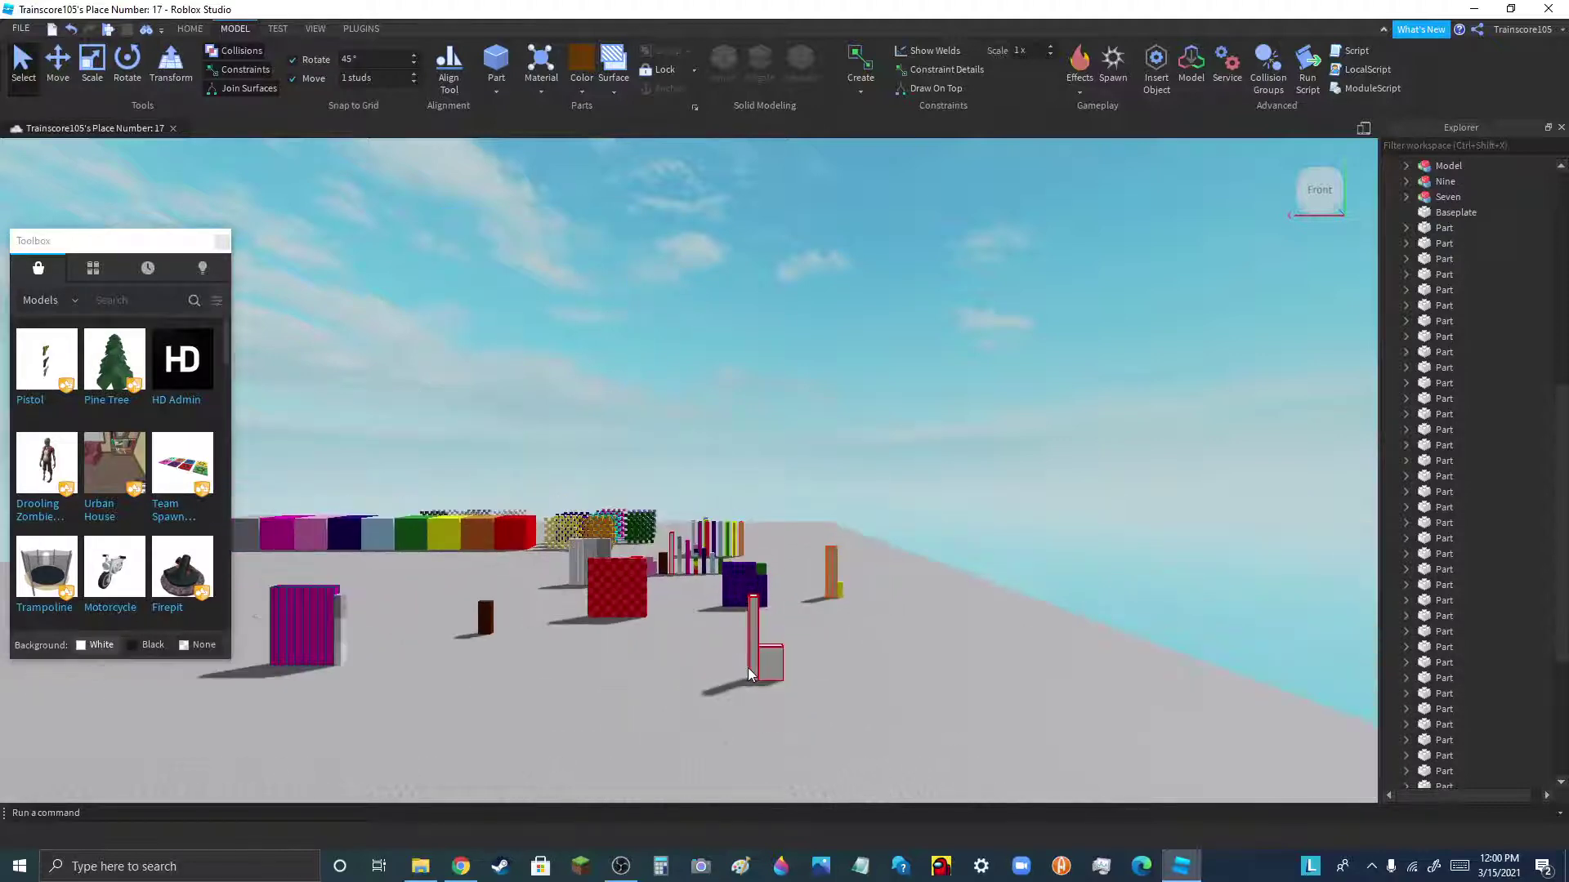
pyautogui.scroll(2, 774, 670)
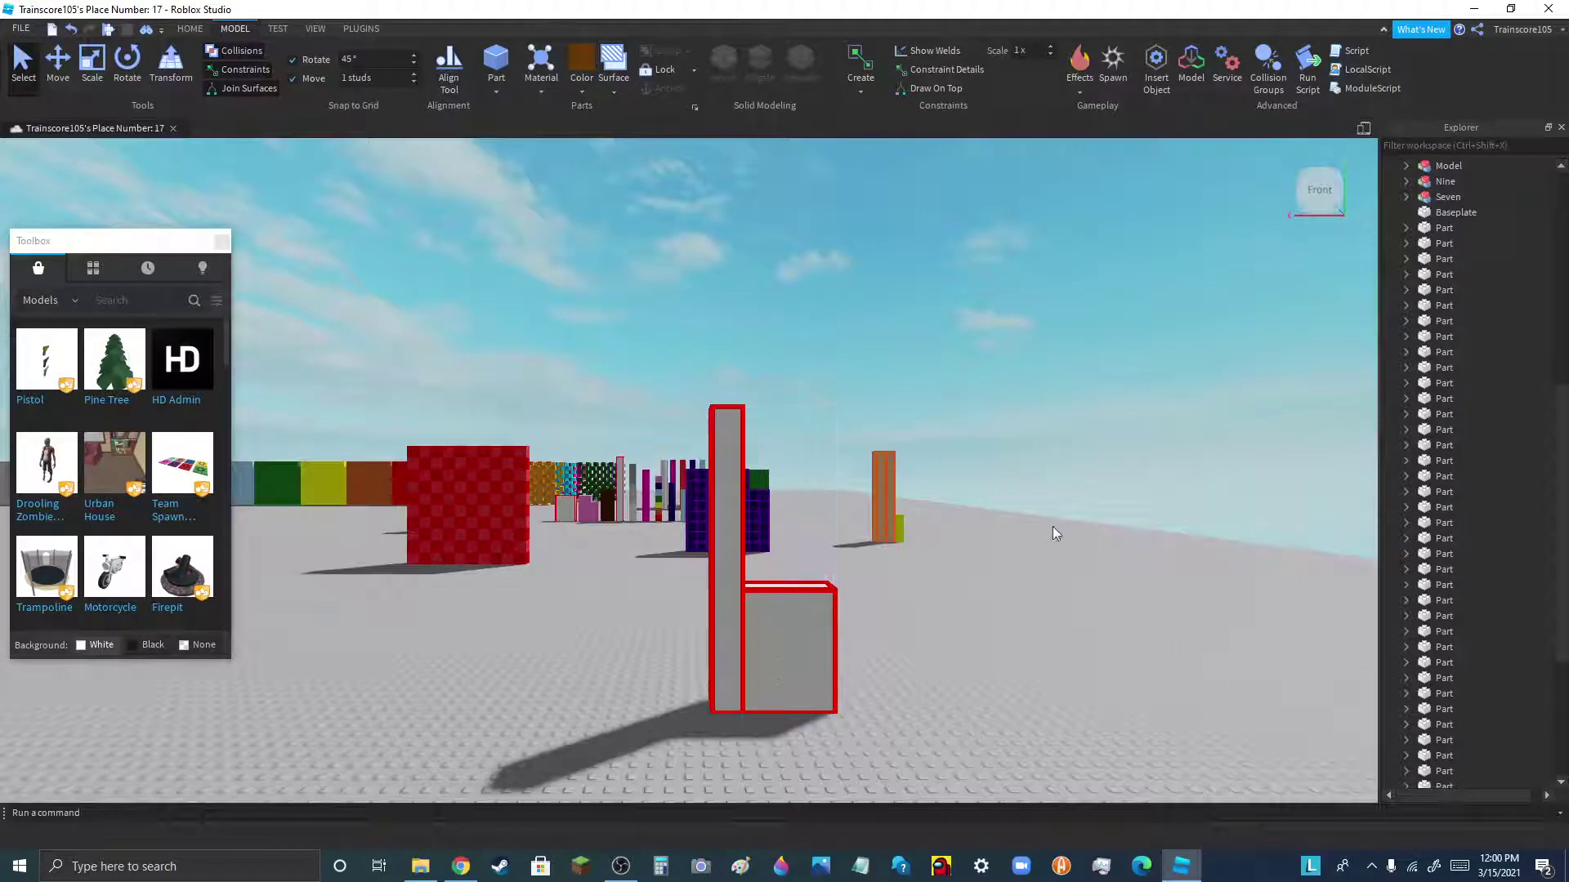
pyautogui.scroll(3, 1052, 526)
pyautogui.scroll(-10, 1053, 524)
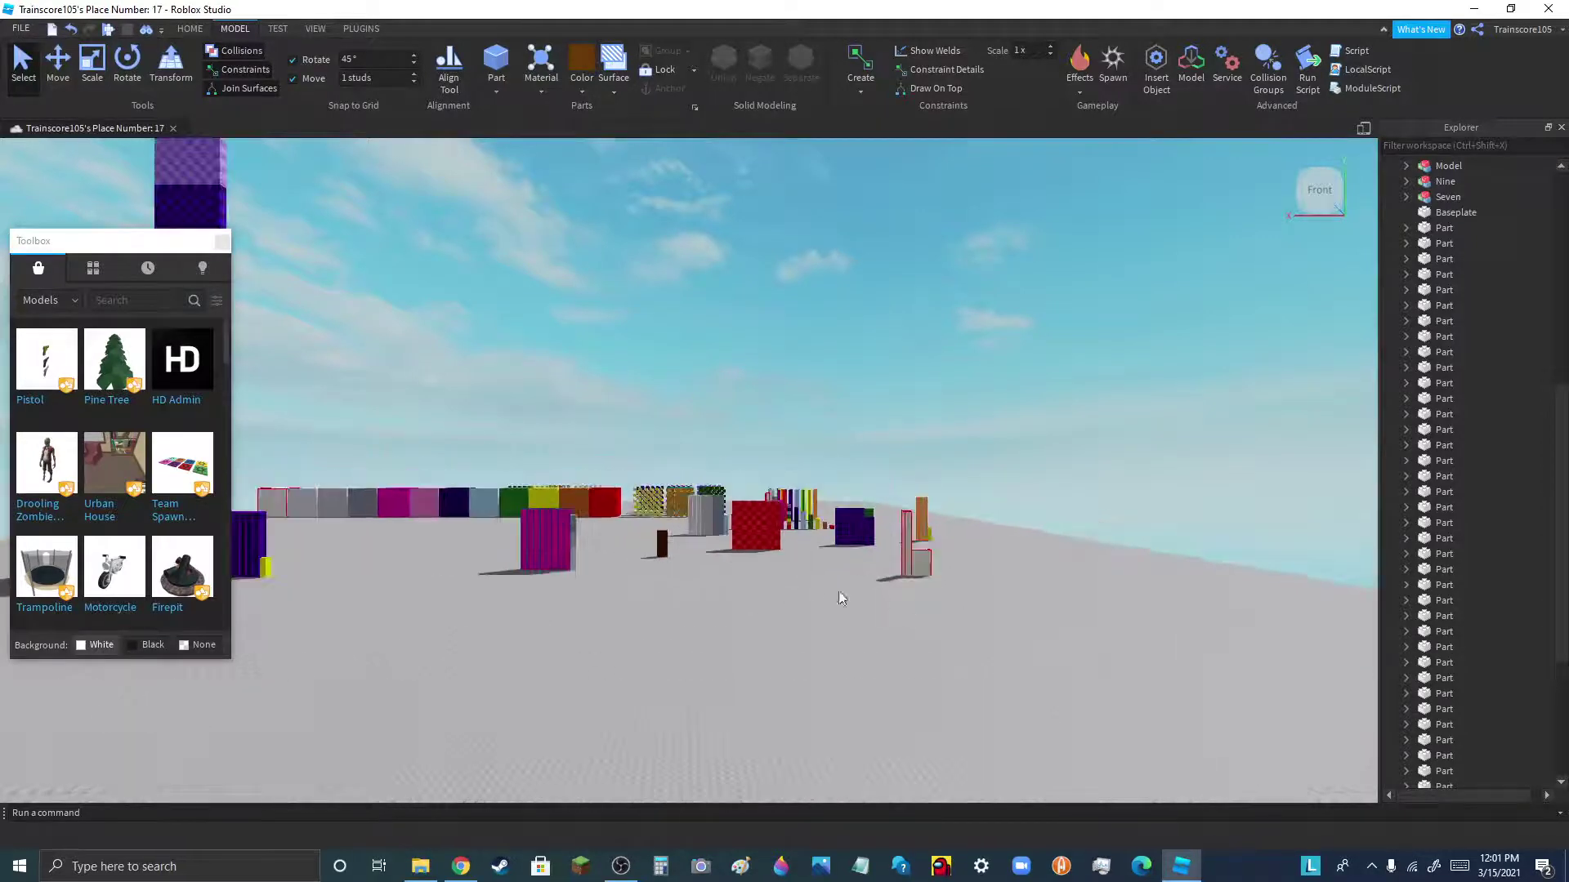
pyautogui.scroll(2, 787, 585)
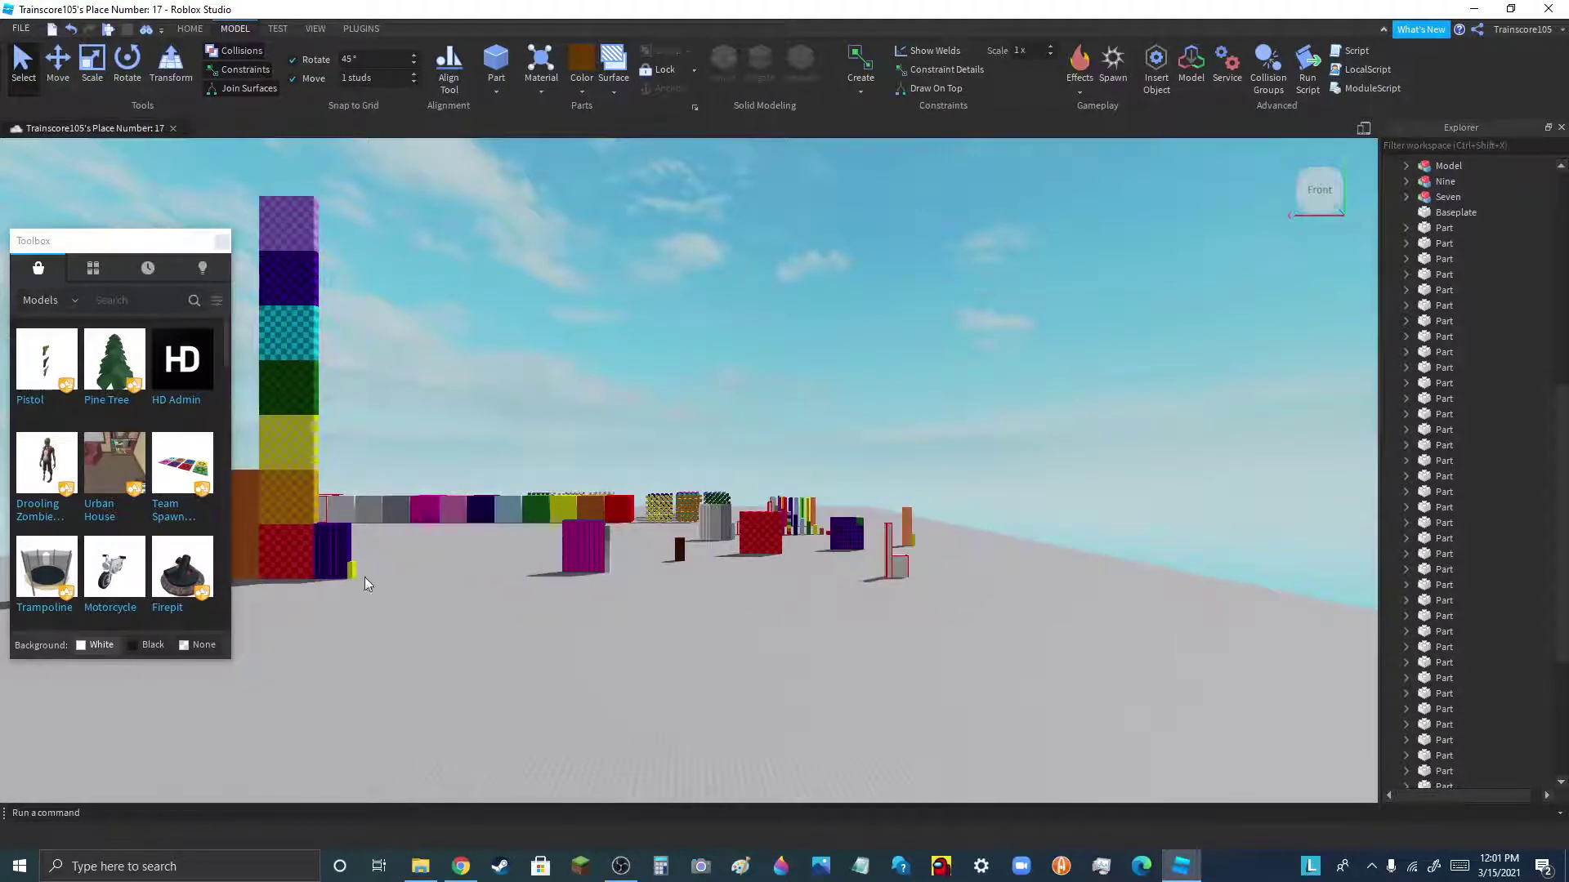
pyautogui.scroll(-2, 320, 654)
pyautogui.scroll(-1, 320, 654)
pyautogui.scroll(2, 836, 669)
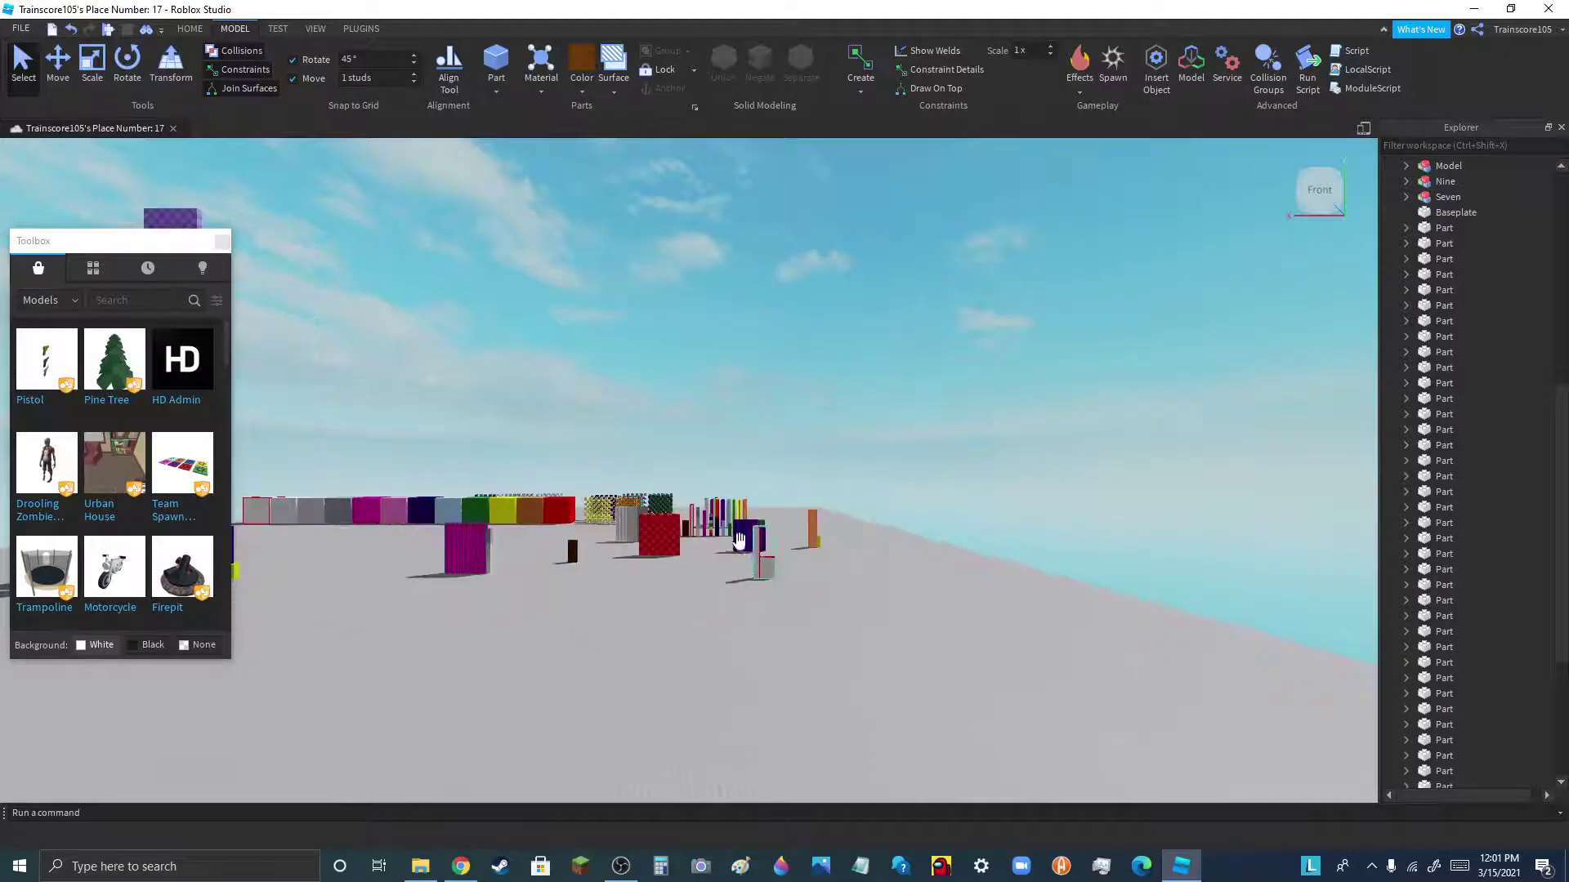
pyautogui.scroll(4, 818, 571)
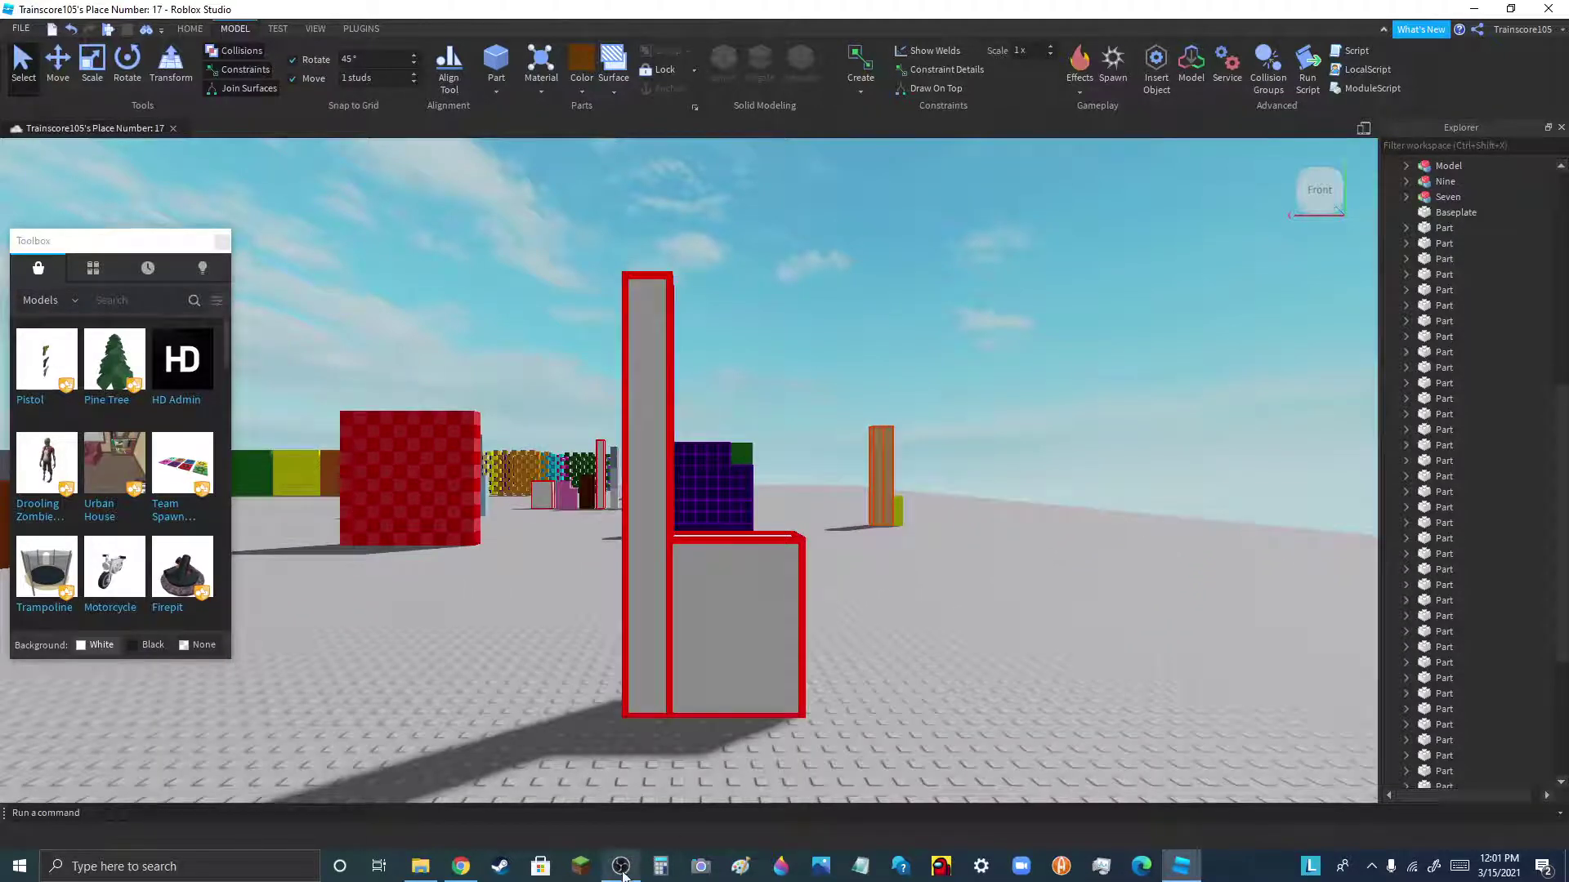
pyautogui.click(621, 866)
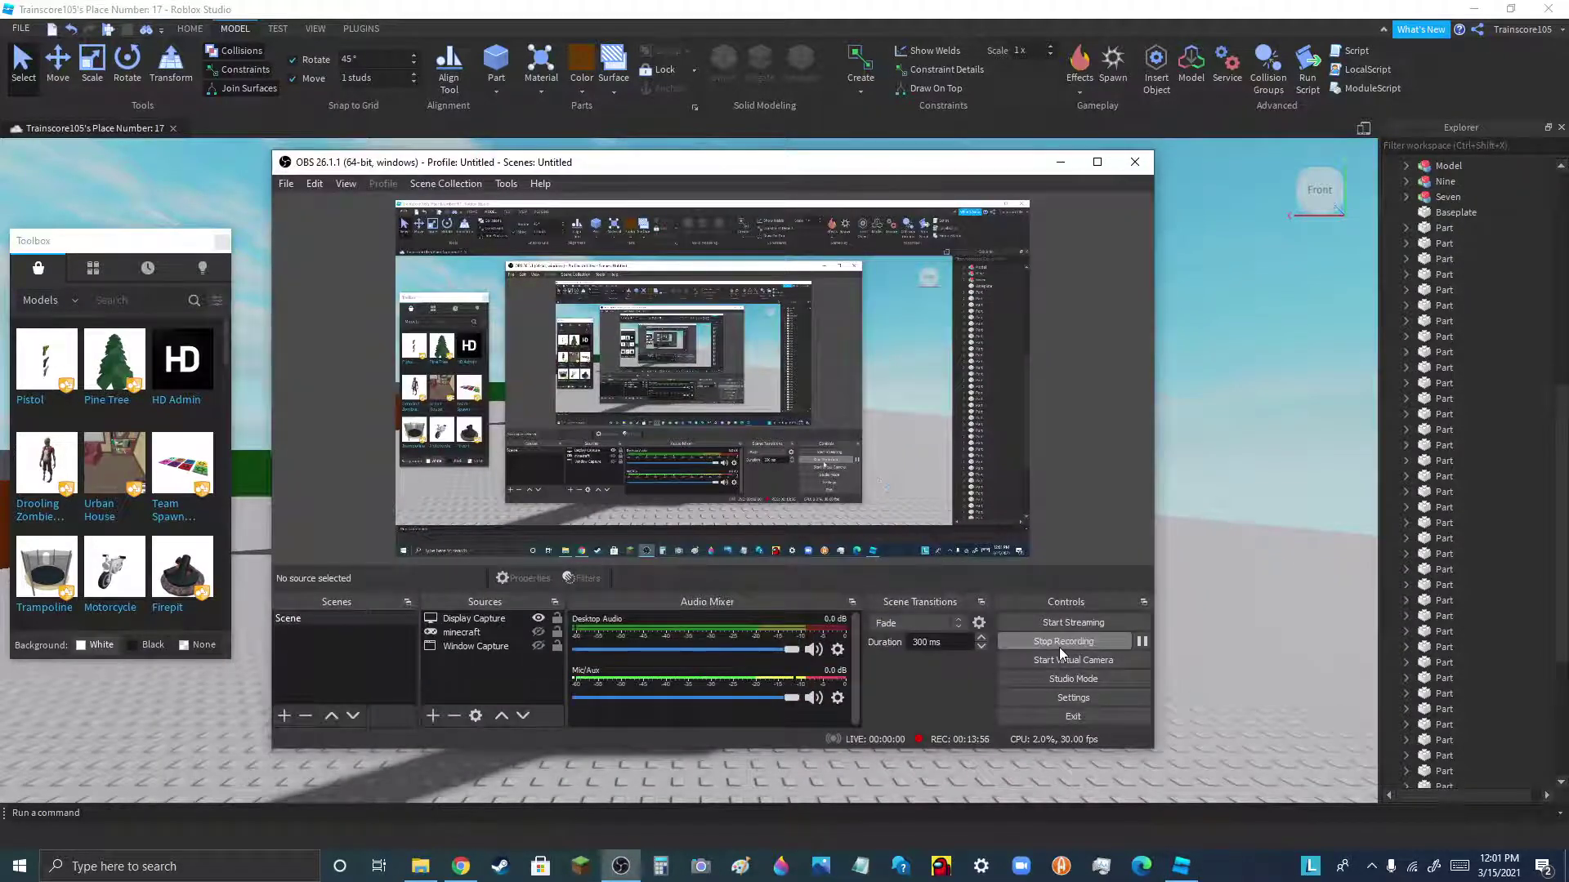